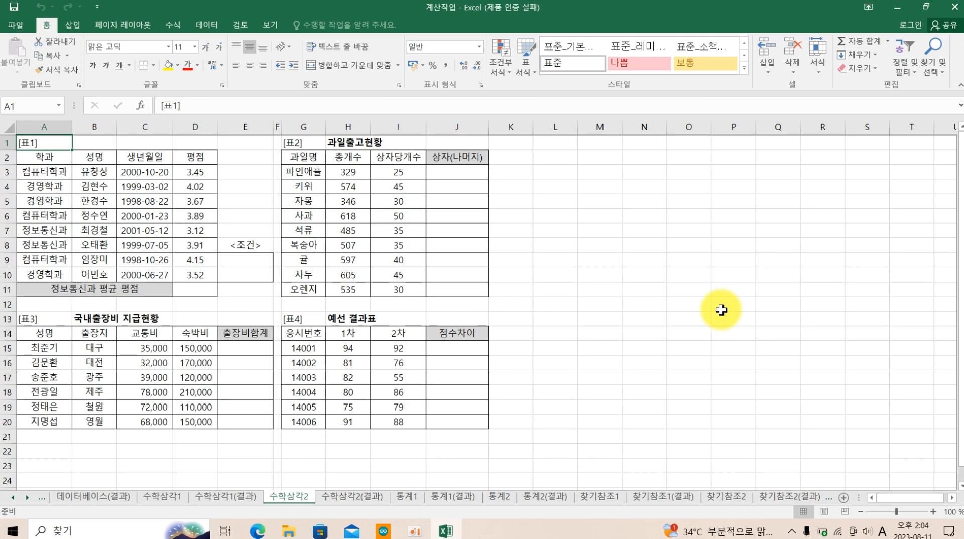
{"action": "type", "text": "="}
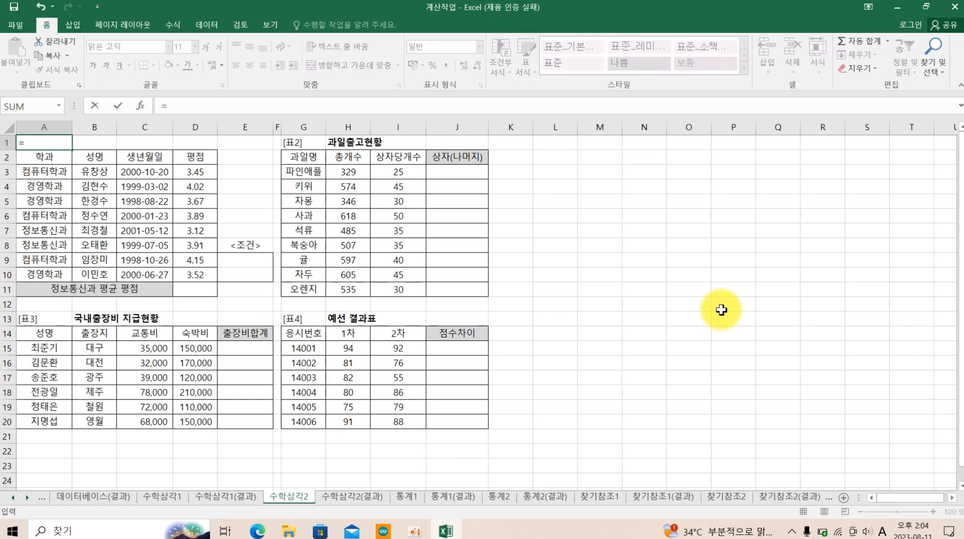
{"action": "key", "text": "Escape"}
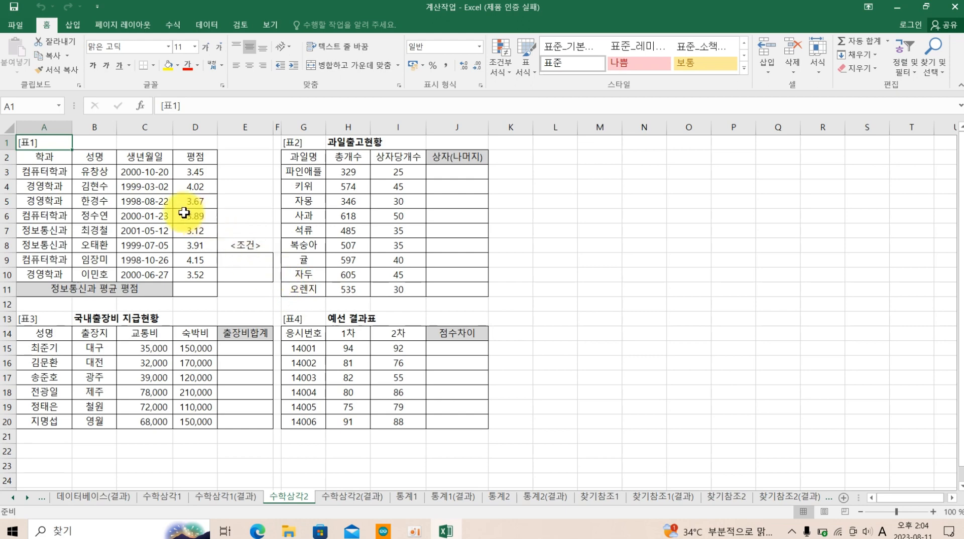
Copy the 학과 header and one 정보통신과 entry from 표1 into the <조건> criteria cells E9:E10.
{"action": "left_click", "coordinate": [42, 158]}
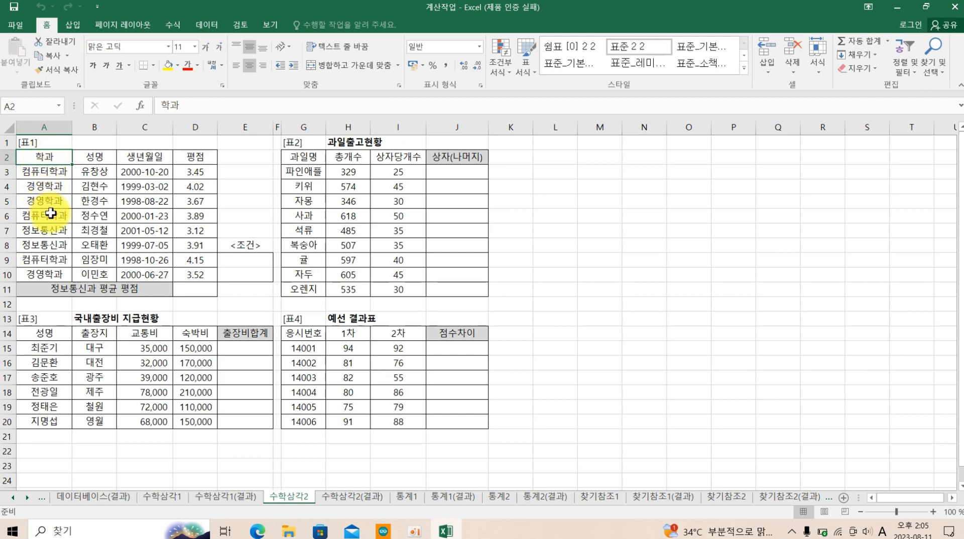
{"action": "left_click", "coordinate": [50, 230], "text": "ctrl"}
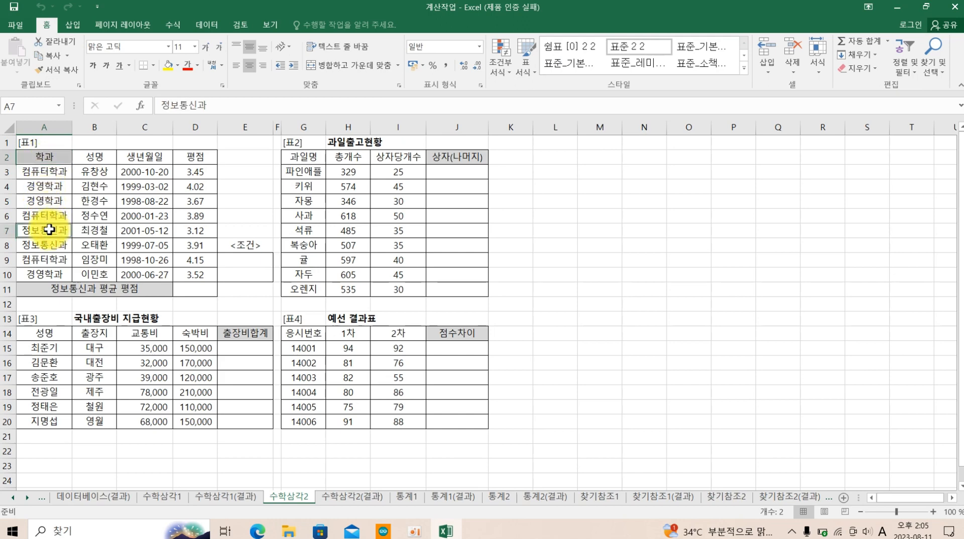
{"action": "key", "text": "ctrl+c"}
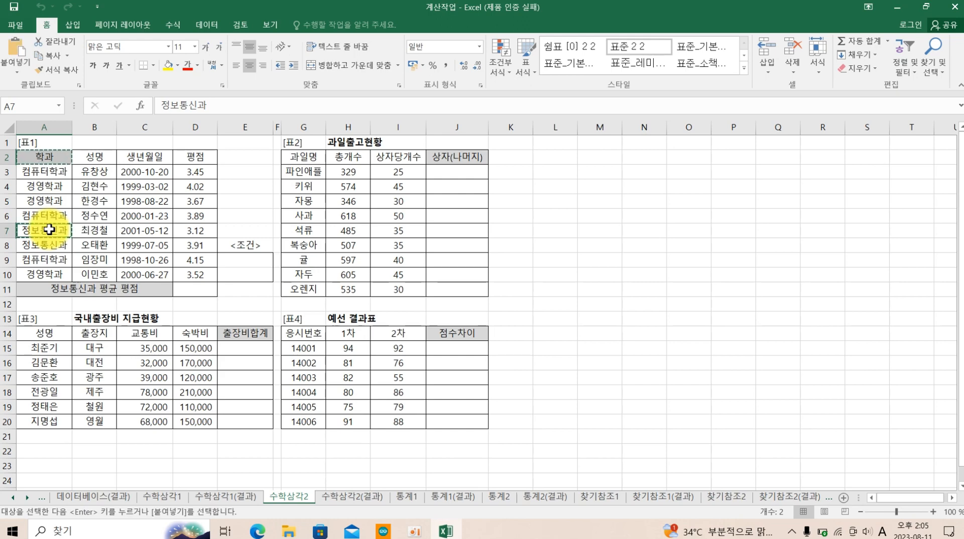
{"action": "left_click", "coordinate": [231, 262]}
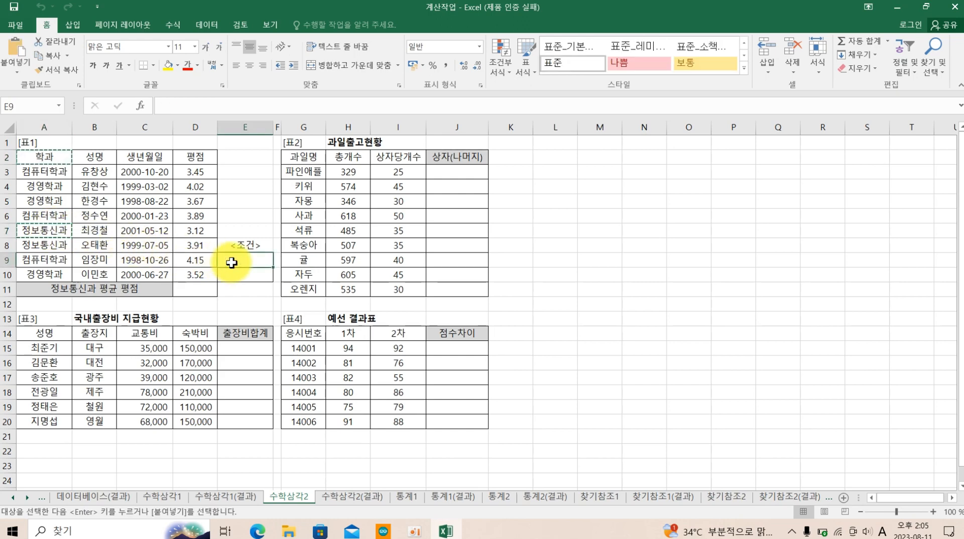
{"action": "key", "text": "Return"}
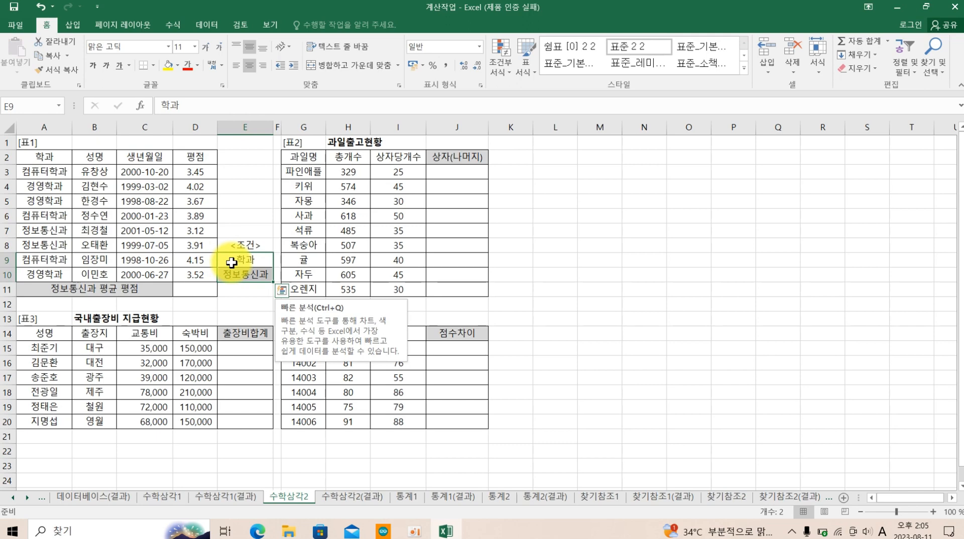
{"action": "left_click", "coordinate": [229, 235]}
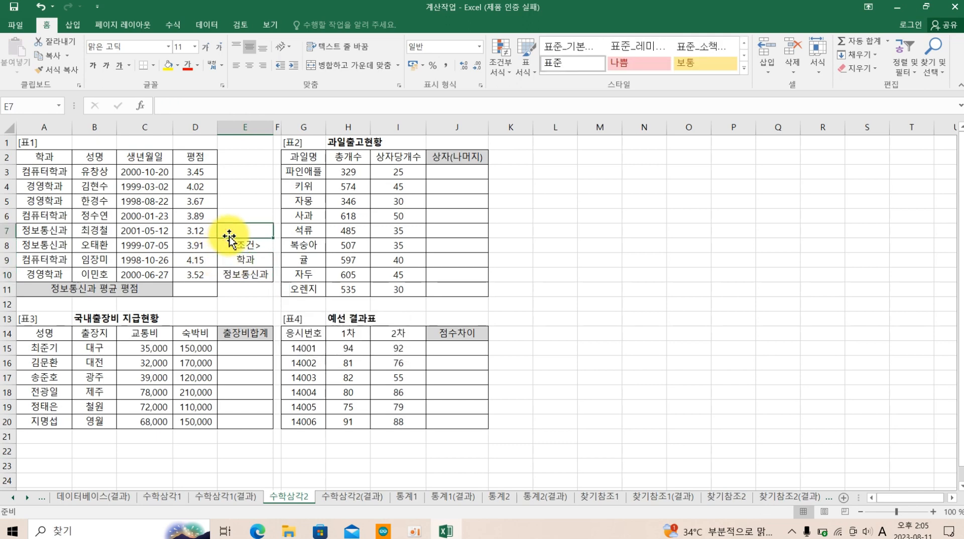
{"action": "left_click", "coordinate": [200, 293]}
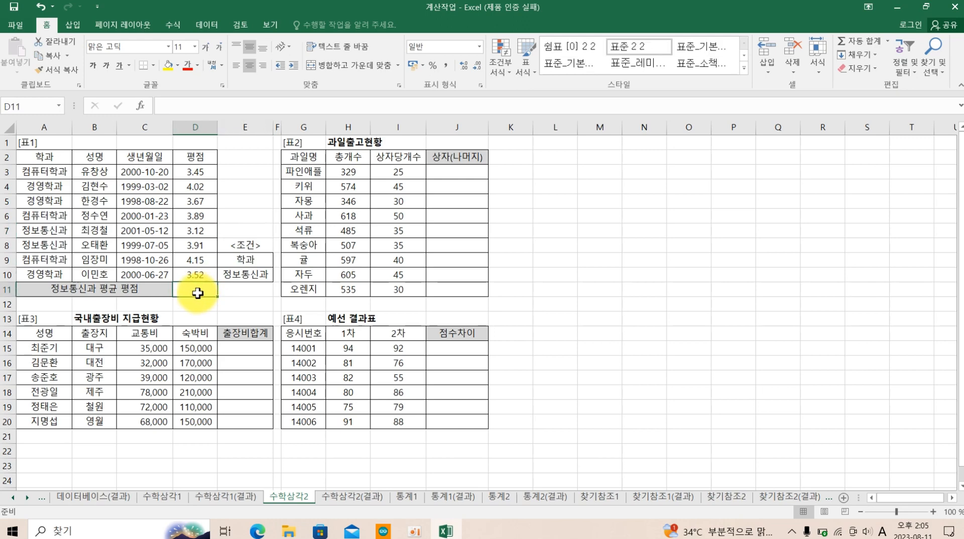
{"action": "type", "text": "=da"}
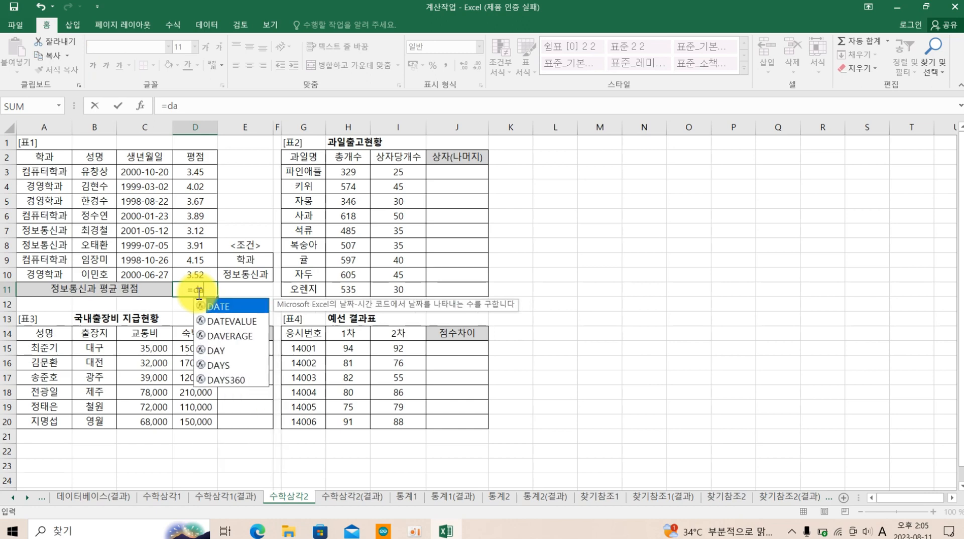
{"action": "left_click", "coordinate": [231, 337]}
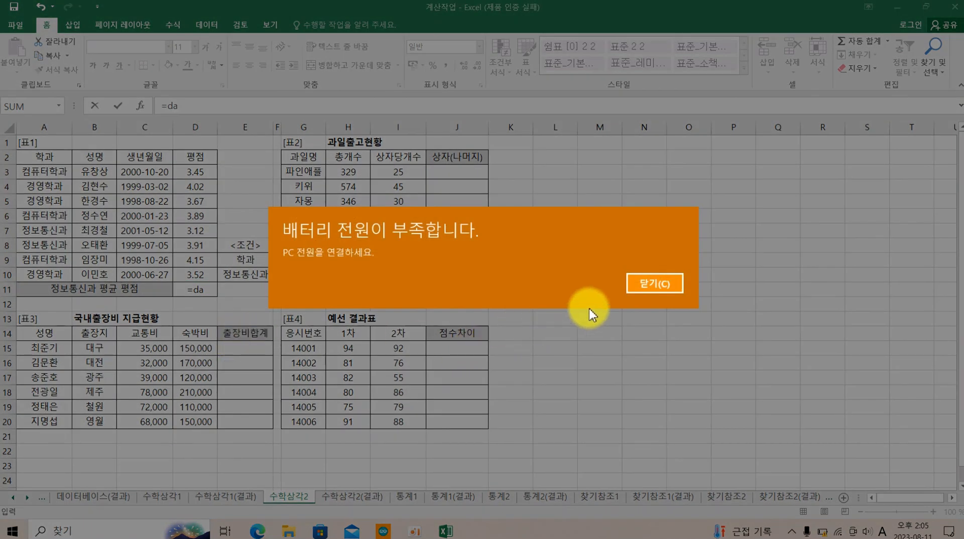
{"action": "left_click", "coordinate": [647, 285]}
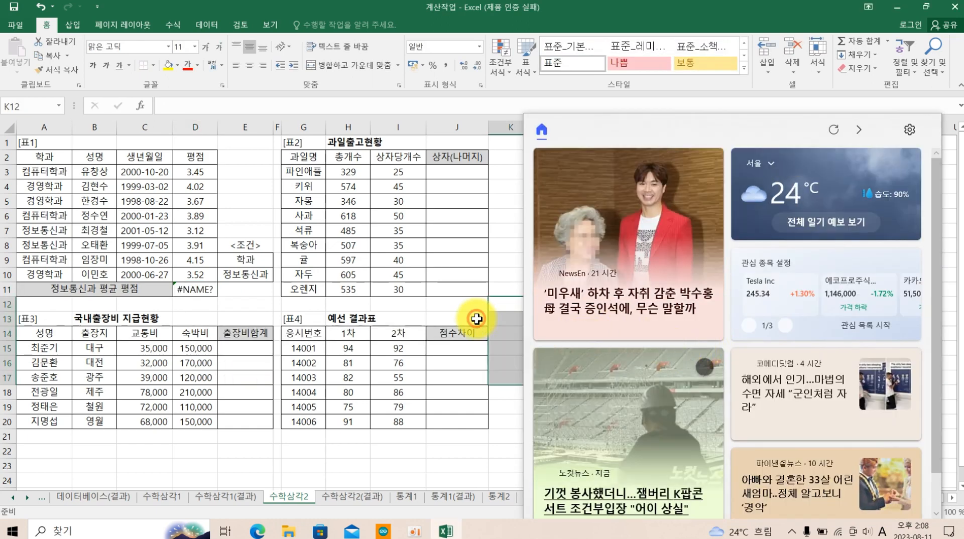
{"action": "left_click", "coordinate": [398, 289]}
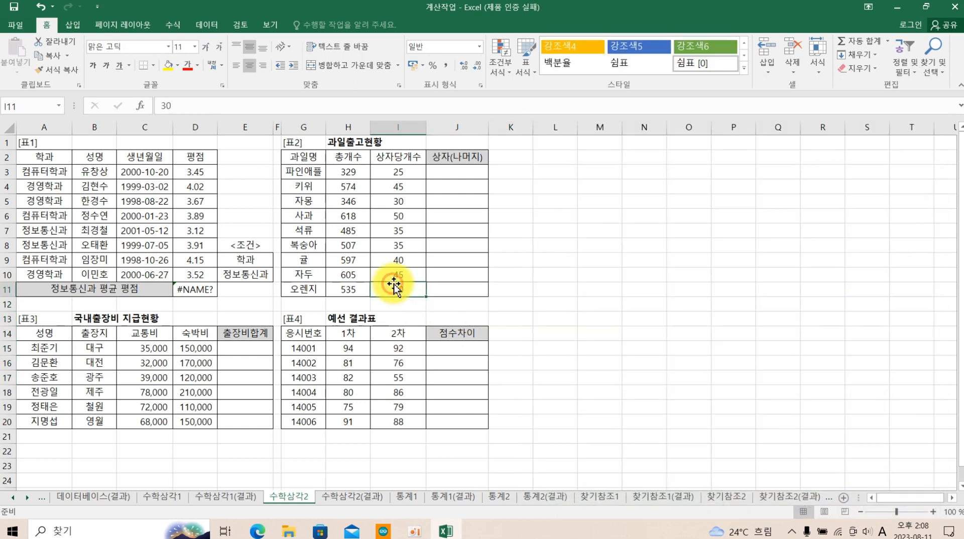
Enter =DAVERAGE(A2:D10,D2,E9:E10) in D11 to calculate the average grade of the 정보통신과 students.
{"action": "left_click", "coordinate": [209, 293]}
{"action": "double_click", "coordinate": [209, 292]}
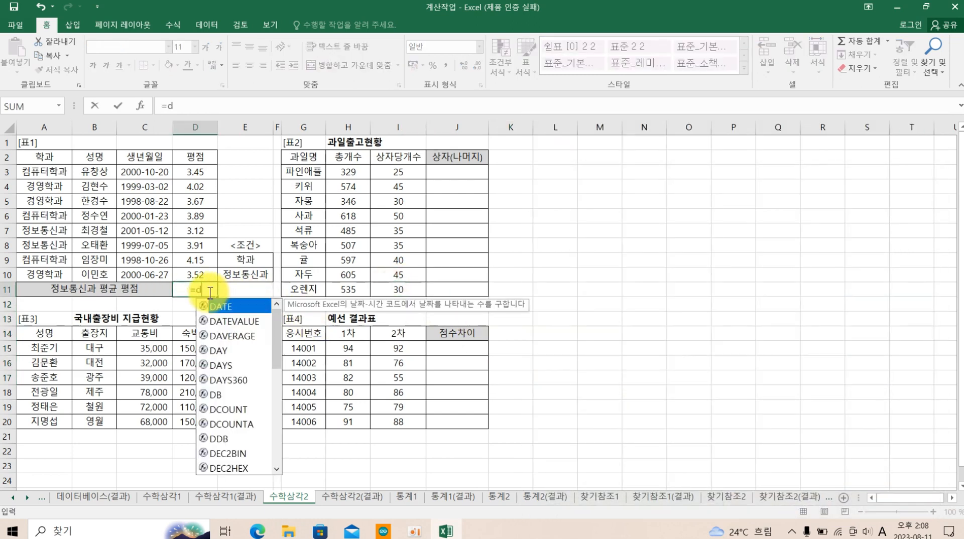
{"action": "double_click", "coordinate": [221, 336]}
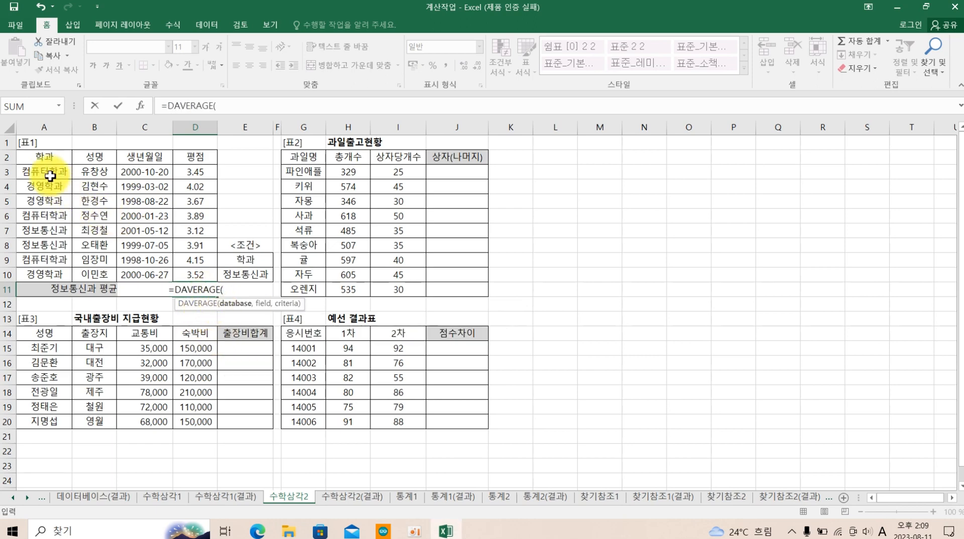
{"action": "left_click_drag", "start_coordinate": [40, 159], "coordinate": [183, 270]}
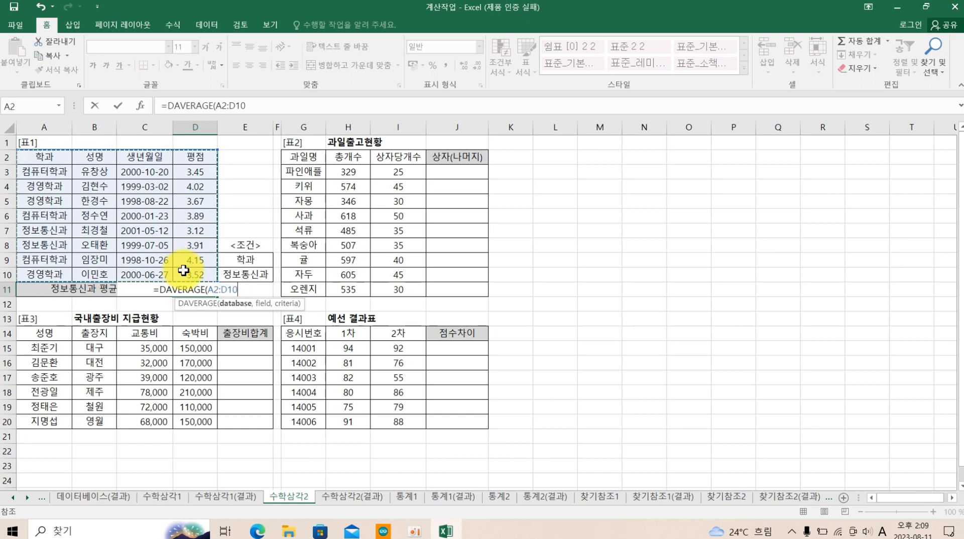
{"action": "type", "text": ","}
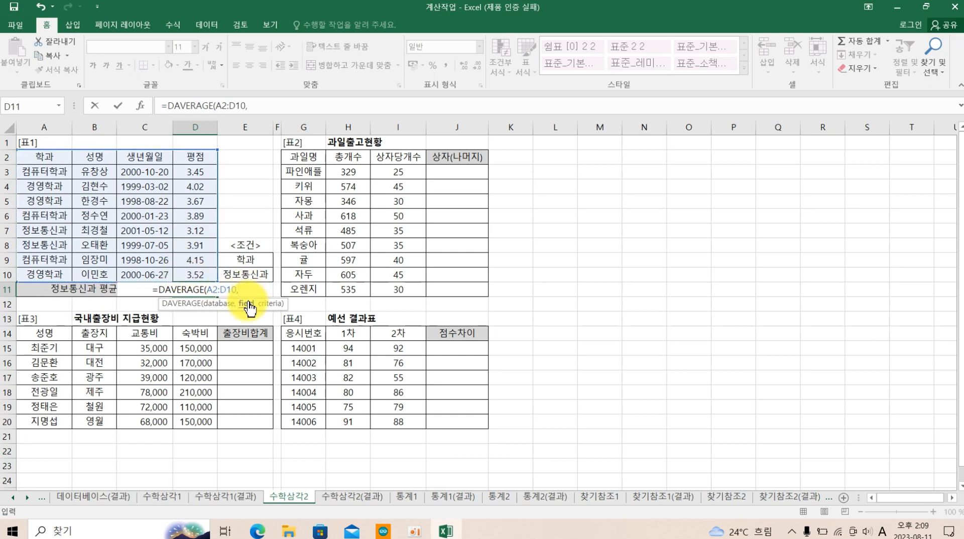
{"action": "left_click", "coordinate": [196, 159]}
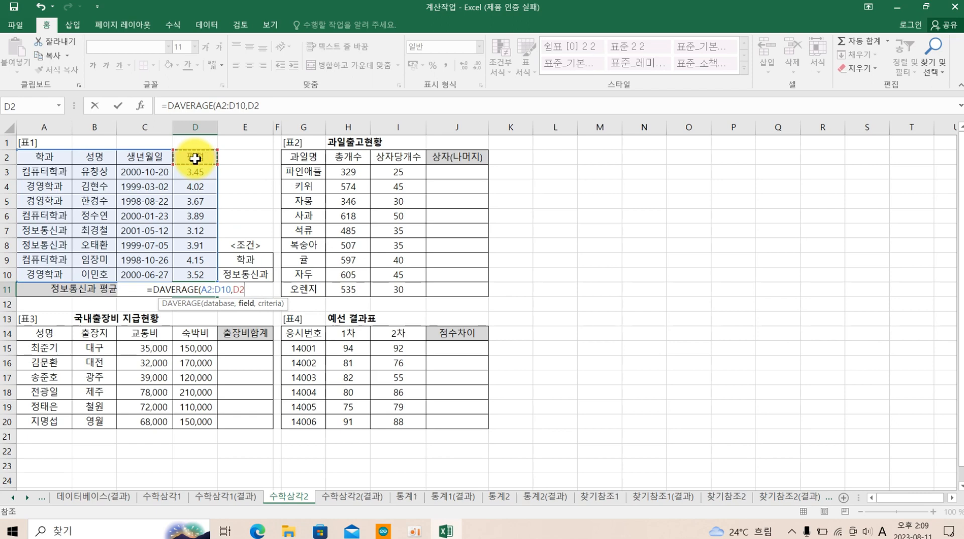
{"action": "type", "text": ","}
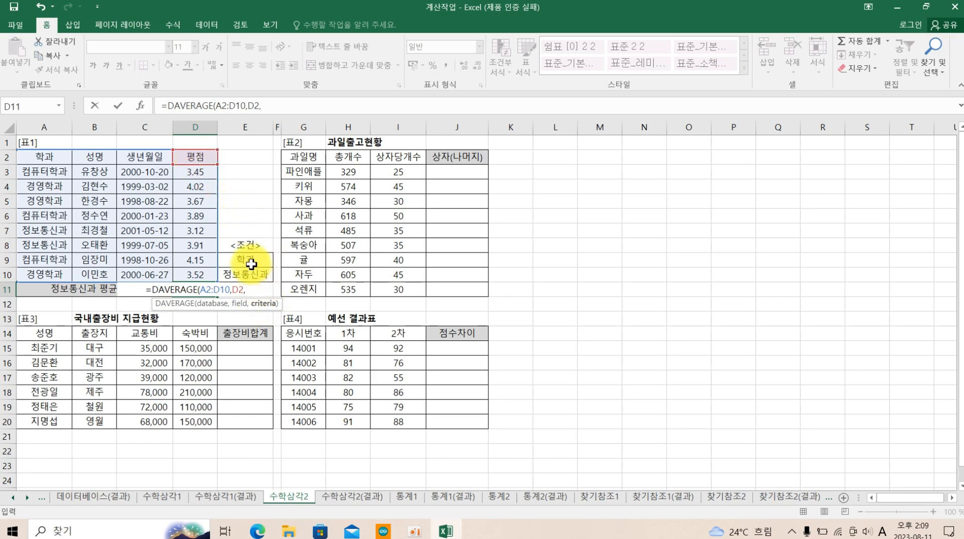
{"action": "left_click_drag", "start_coordinate": [252, 260], "coordinate": [254, 274]}
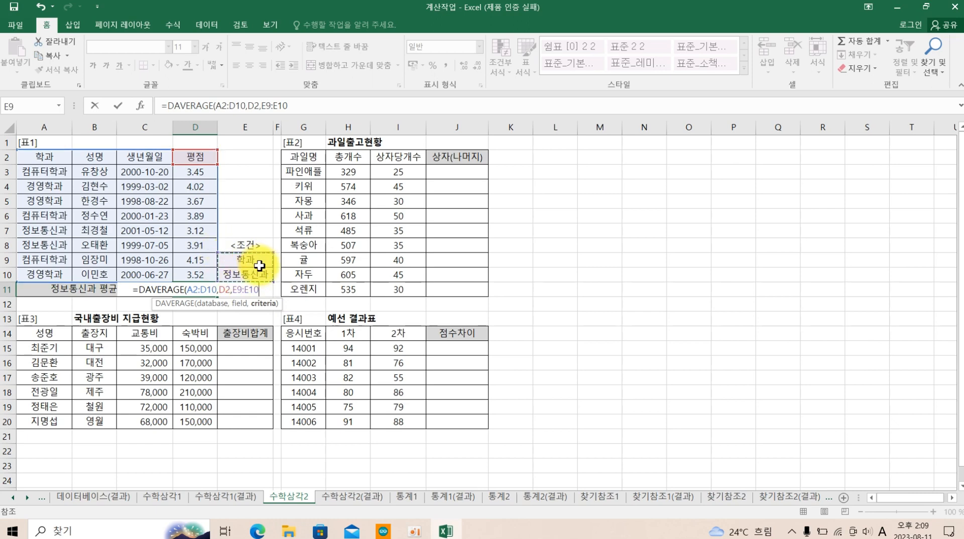
{"action": "type", "text": ")"}
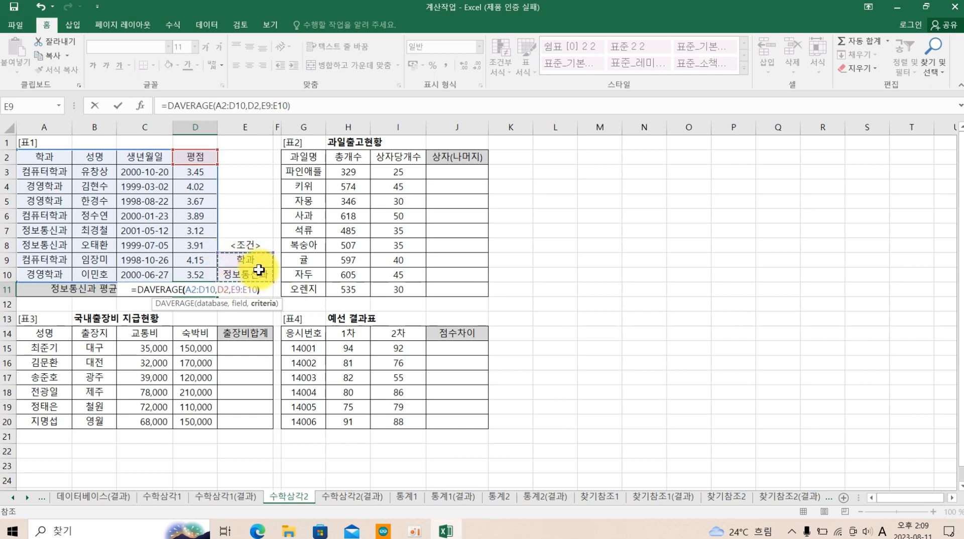
{"action": "key", "text": "Return"}
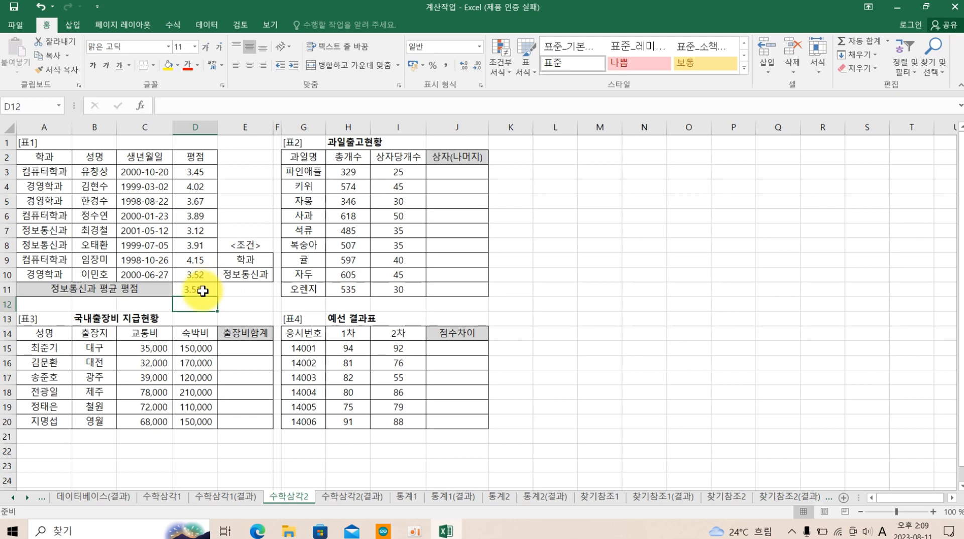
Wrap the DAVERAGE formula in D11 in ROUND with 2 decimal places: =ROUND(DAVERAGE(A2:D10,D2,E9:E10),2).
{"action": "double_click", "coordinate": [203, 291]}
{"action": "left_click", "coordinate": [149, 294]}
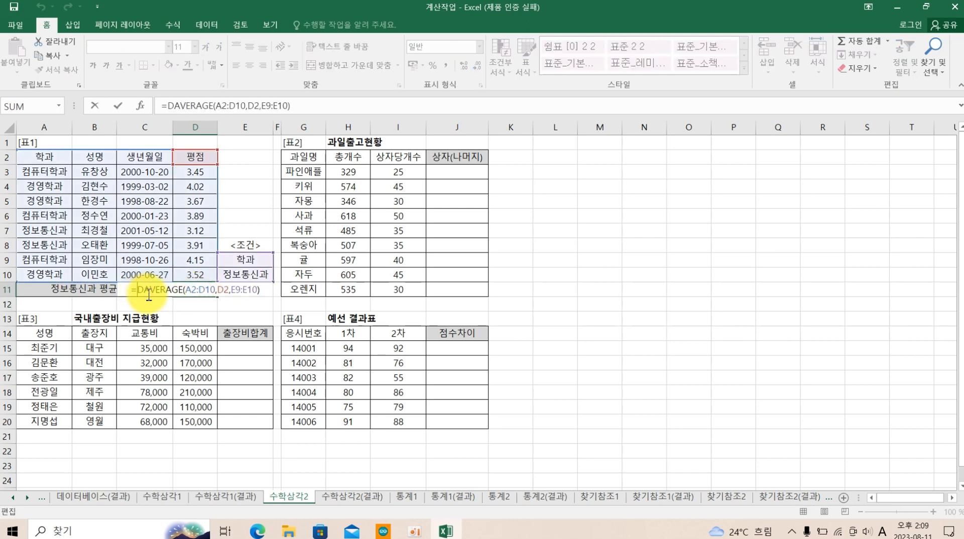
{"action": "type", "text": "ROUND("}
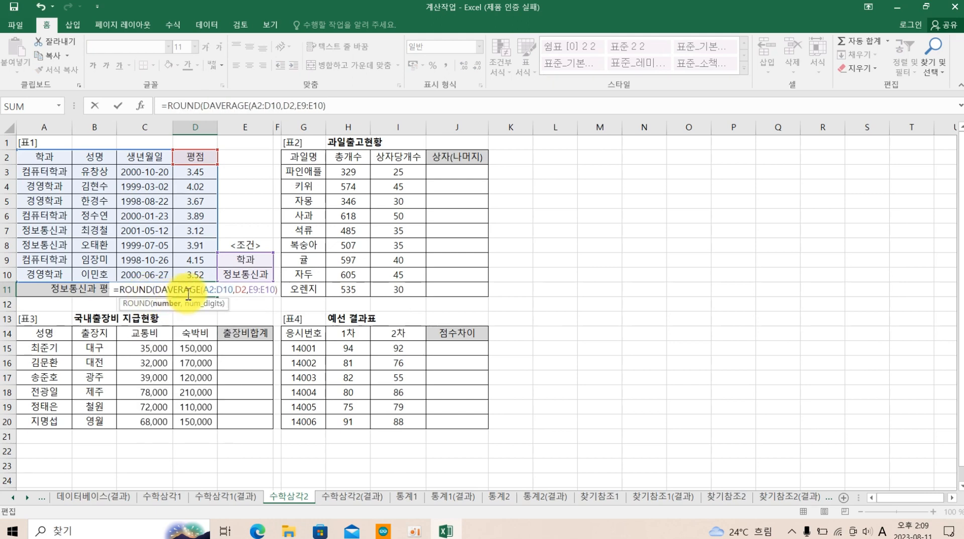
{"action": "left_click", "coordinate": [279, 291]}
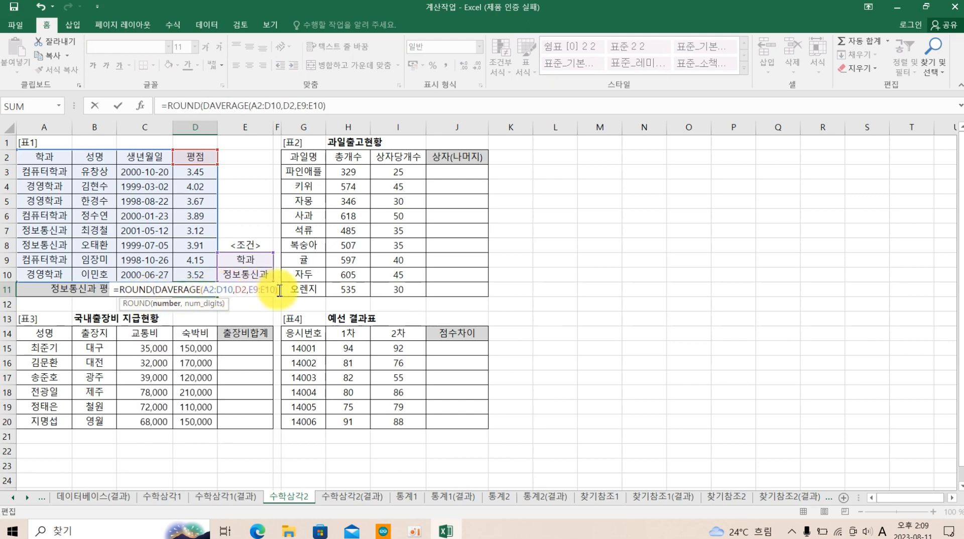
{"action": "type", "text": ",2"}
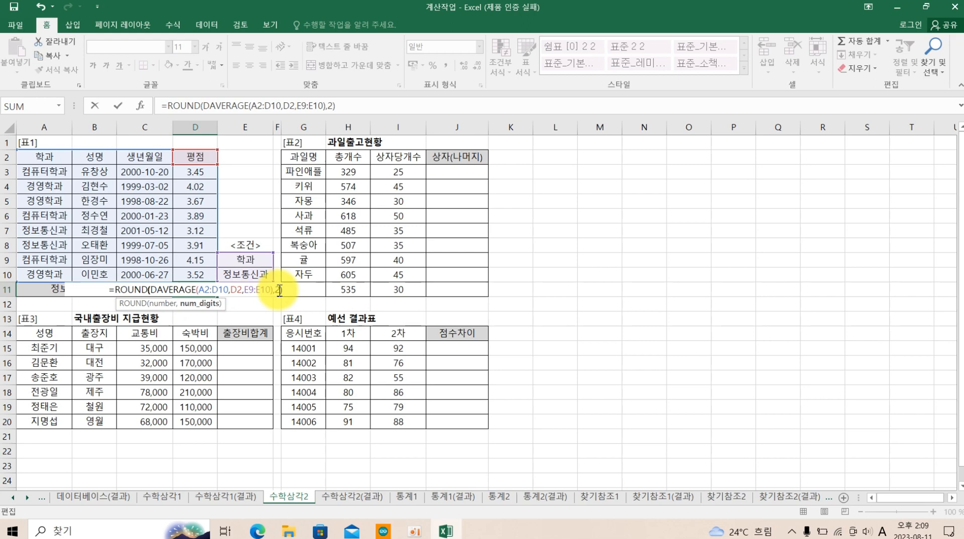
{"action": "type", "text": ")"}
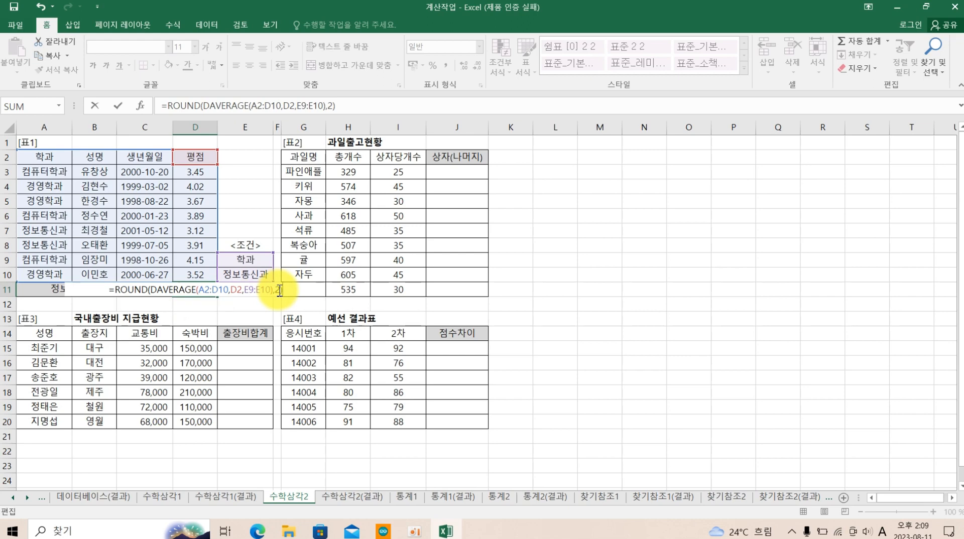
{"action": "key", "text": "Return"}
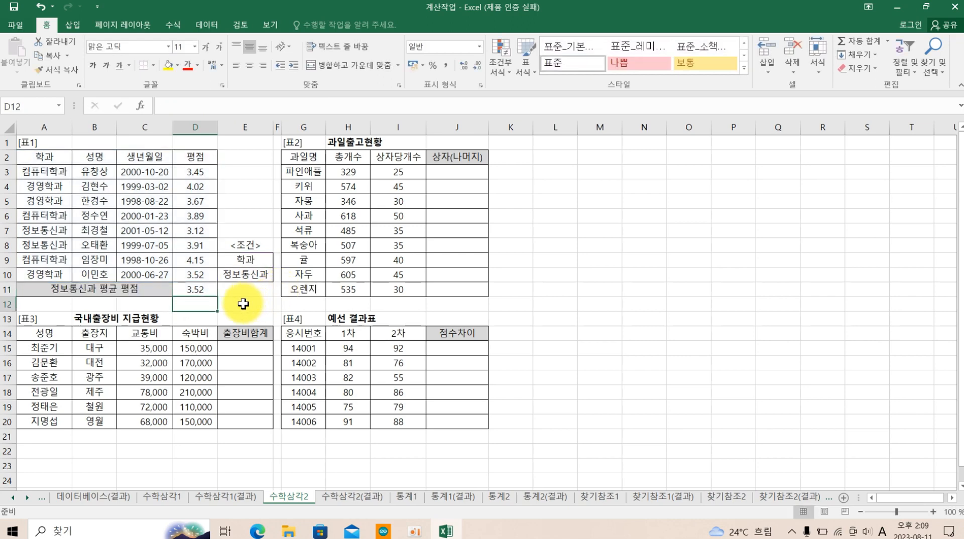
Enlarge the sheet and review the formula for the 정보통신과 average grade in D11.
{"action": "scroll", "coordinate": [243, 304], "scroll_direction": "up", "scroll_amount": 4}
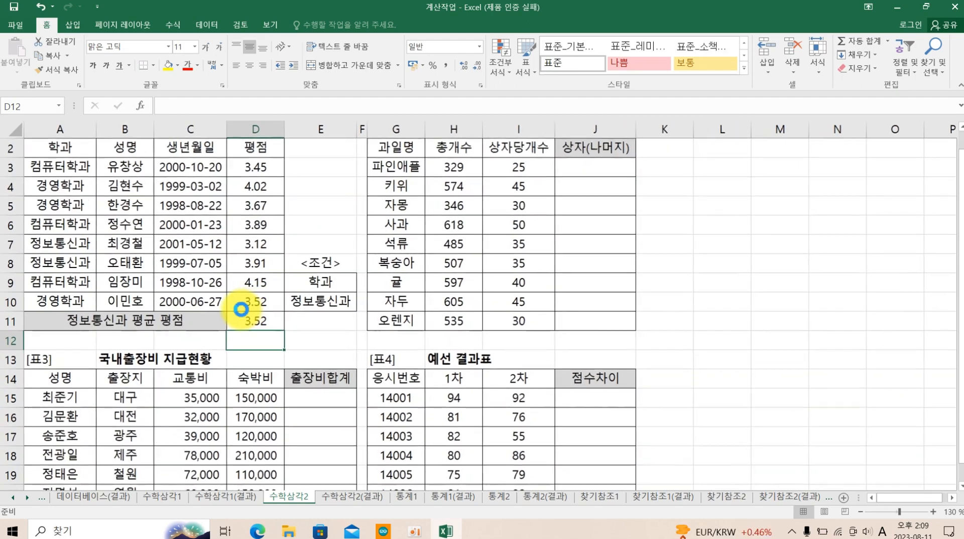
{"action": "scroll", "coordinate": [269, 322], "scroll_direction": "up", "scroll_amount": 1}
{"action": "double_click", "coordinate": [345, 313]}
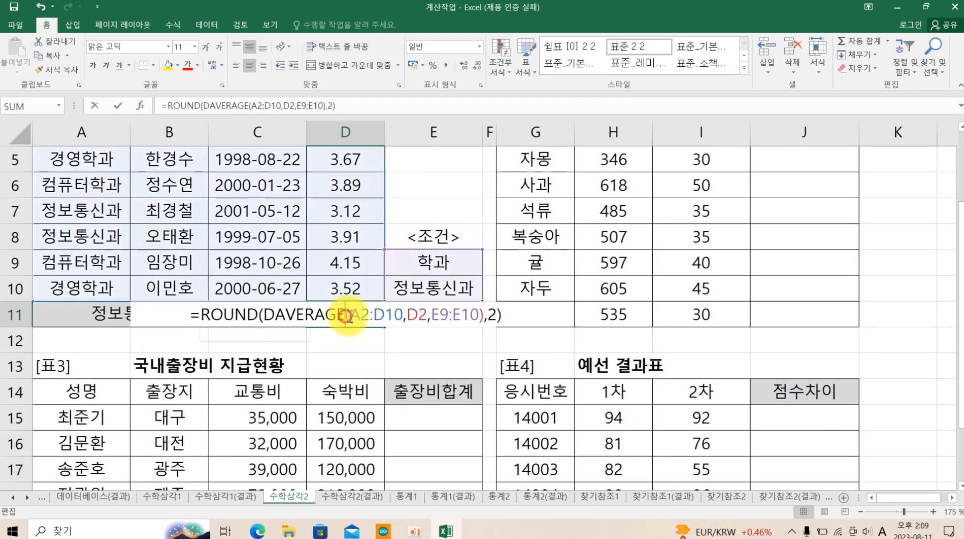
{"action": "left_click", "coordinate": [501, 316]}
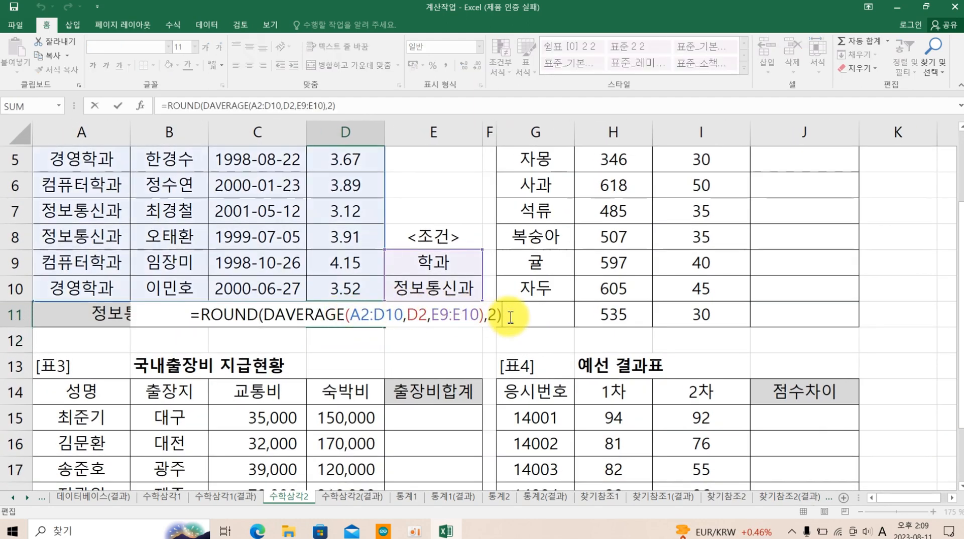
{"action": "key", "text": "Return"}
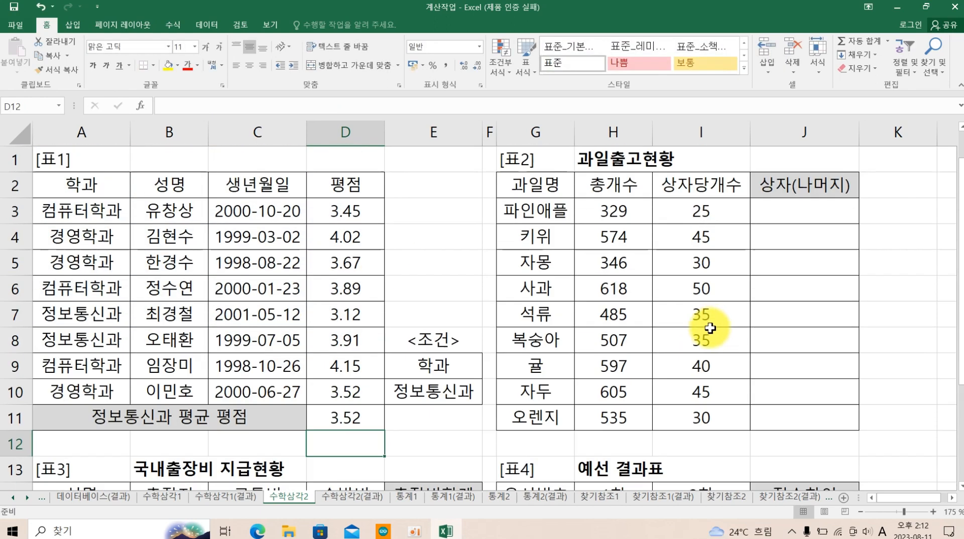
{"action": "left_click", "coordinate": [766, 236]}
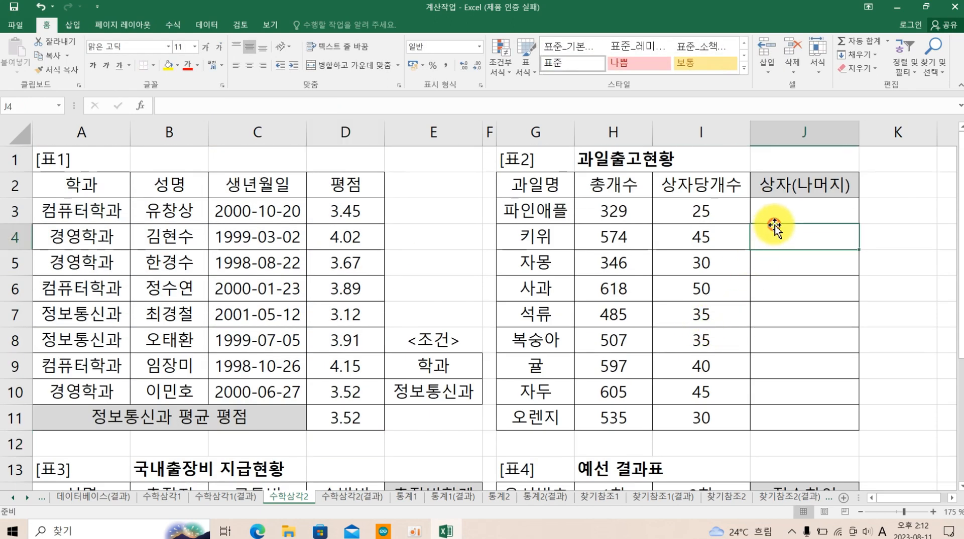
{"action": "left_click", "coordinate": [776, 216]}
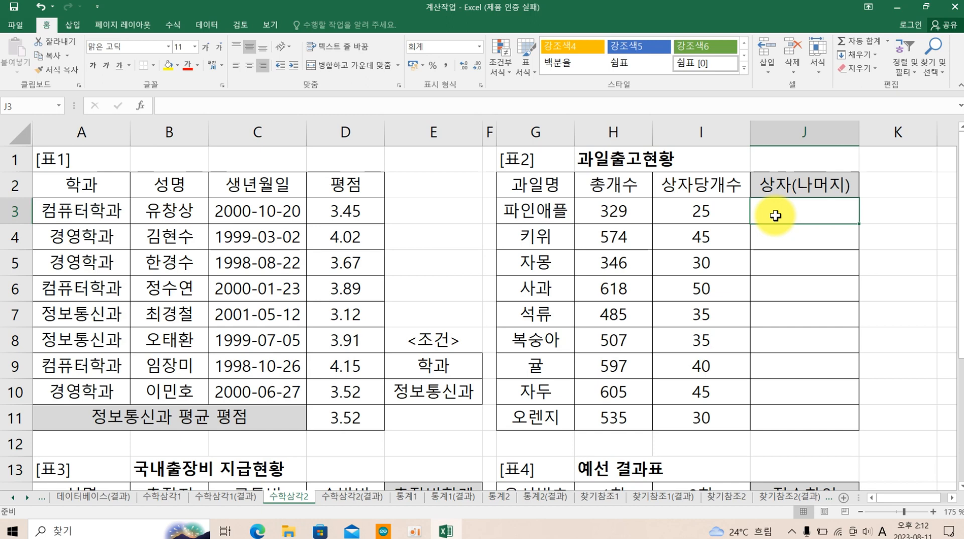
{"action": "type", "text": "=in"}
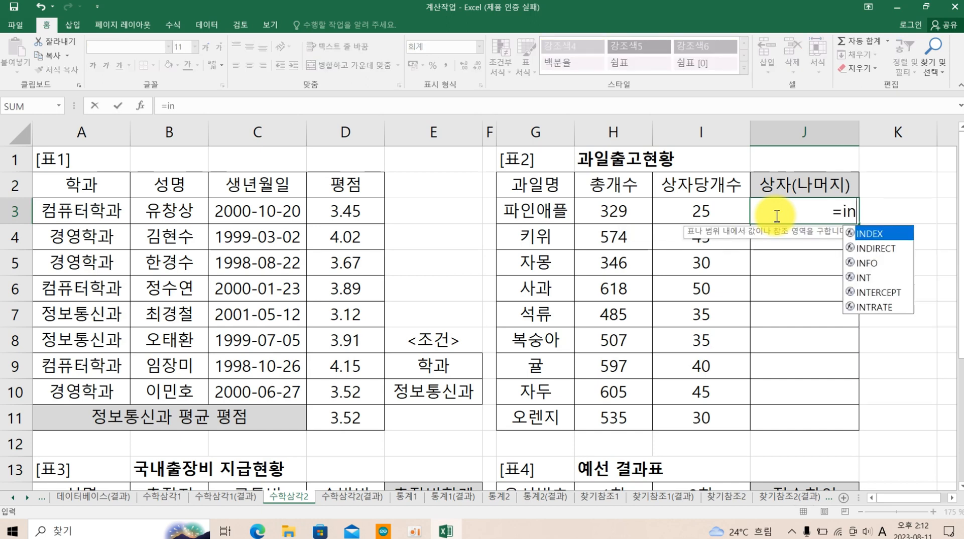
{"action": "type", "text": "t("}
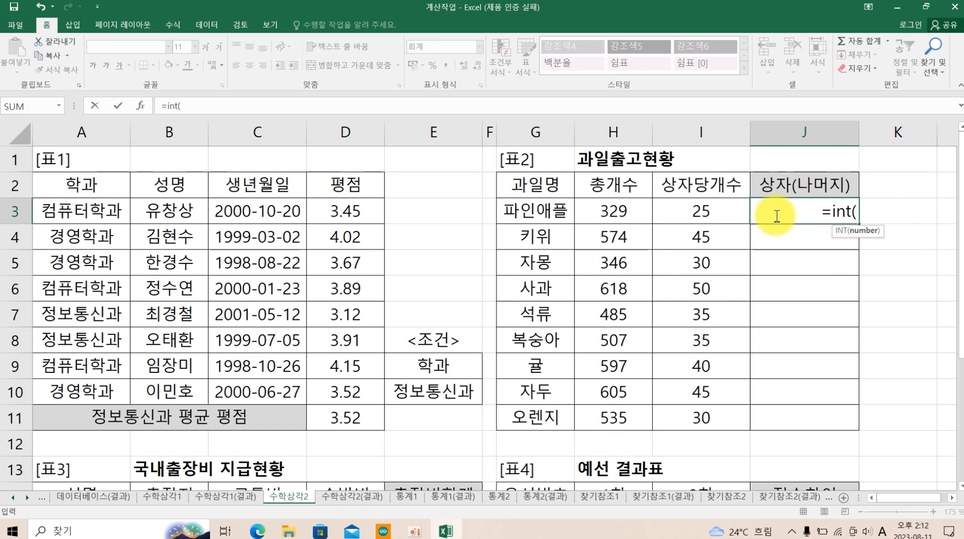
{"action": "left_click", "coordinate": [642, 212]}
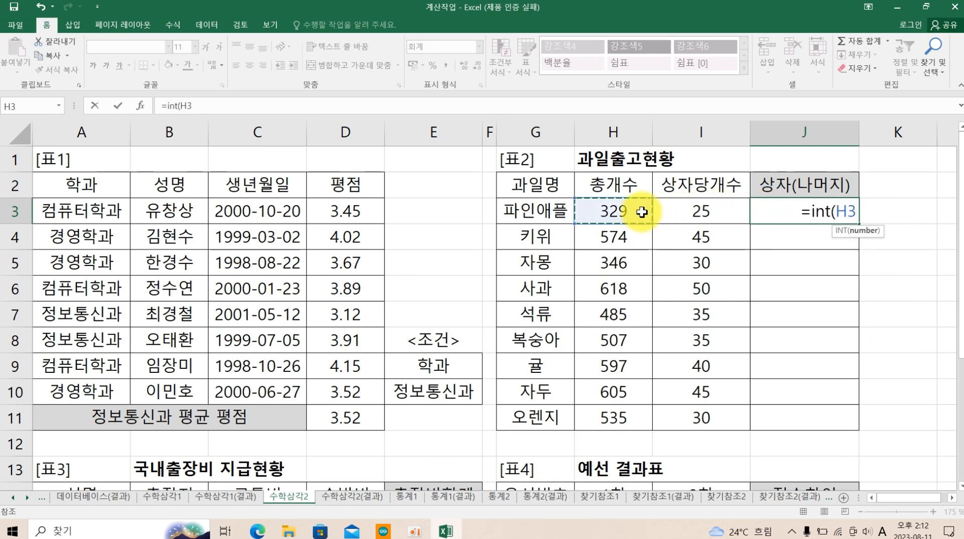
{"action": "type", "text": "/"}
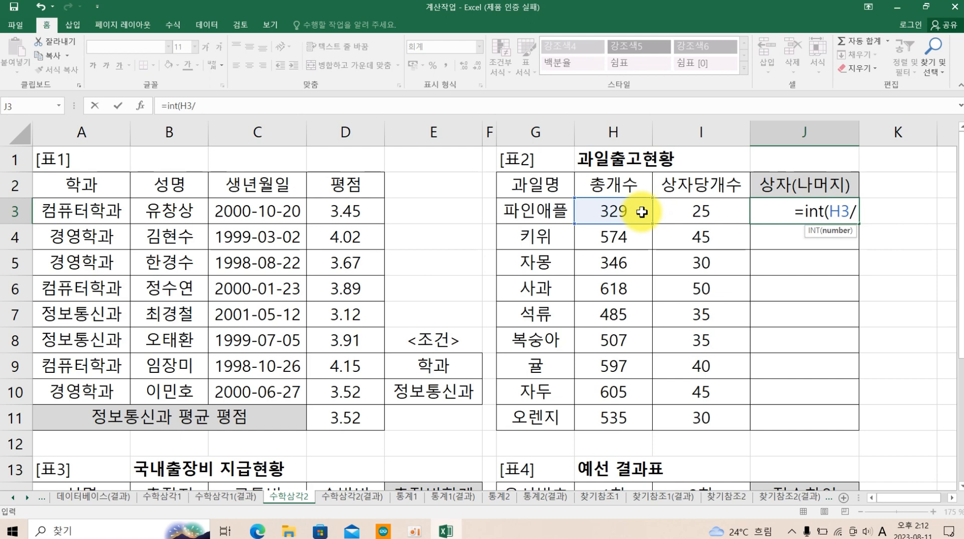
{"action": "left_click", "coordinate": [669, 212]}
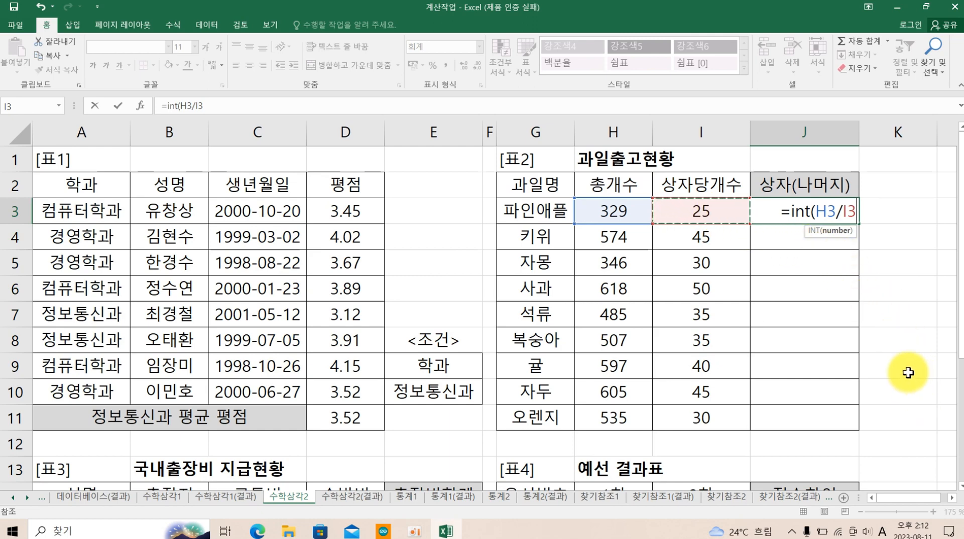
{"action": "key", "text": "Escape"}
Enter =H3/I3 in the empty cell L3 to divide the 파인애플 total count by its count per box.
{"action": "left_click", "coordinate": [953, 498]}
{"action": "left_click", "coordinate": [952, 498]}
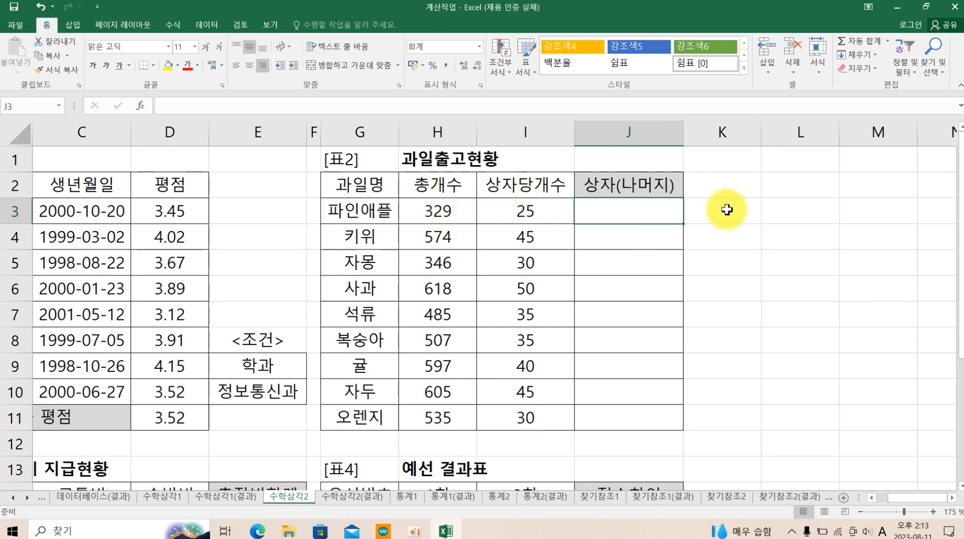
{"action": "left_click", "coordinate": [786, 213]}
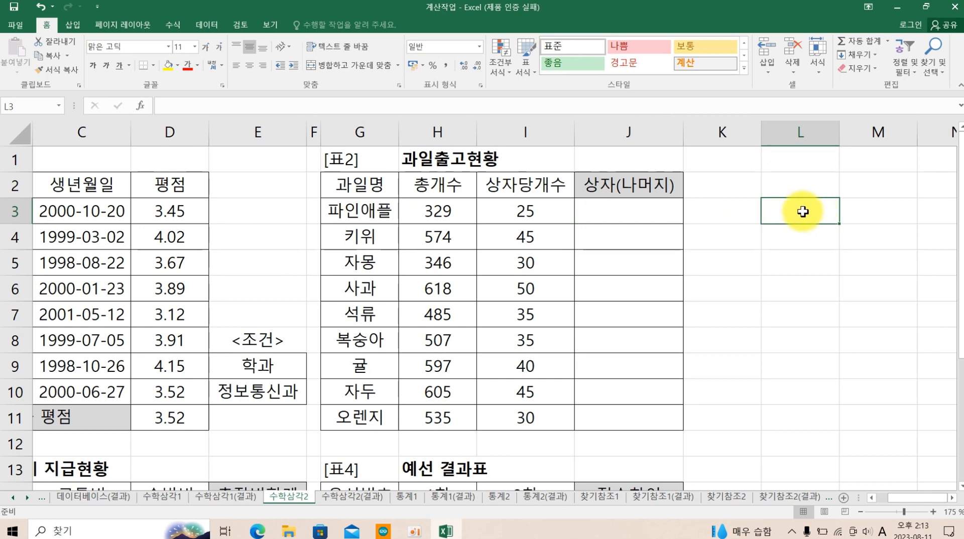
{"action": "type", "text": "="}
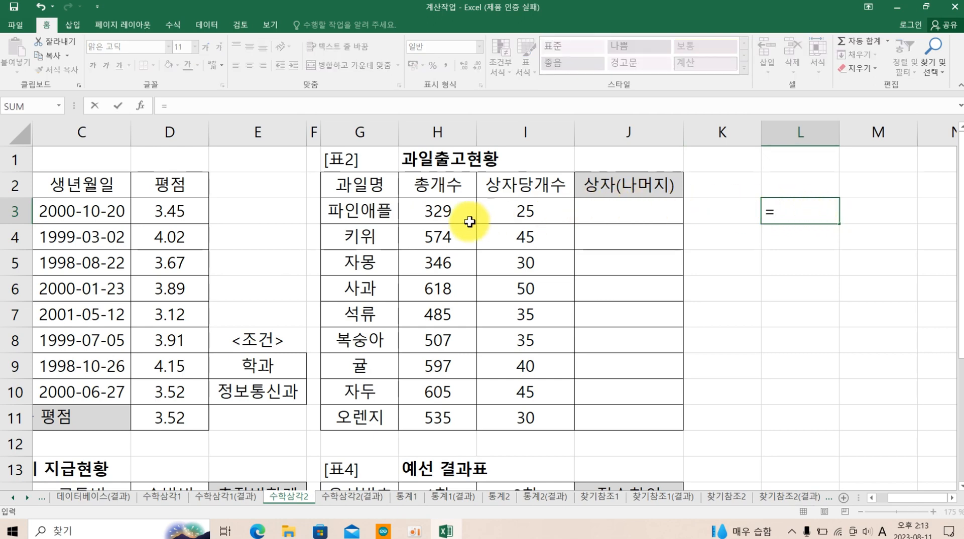
{"action": "left_click", "coordinate": [454, 217]}
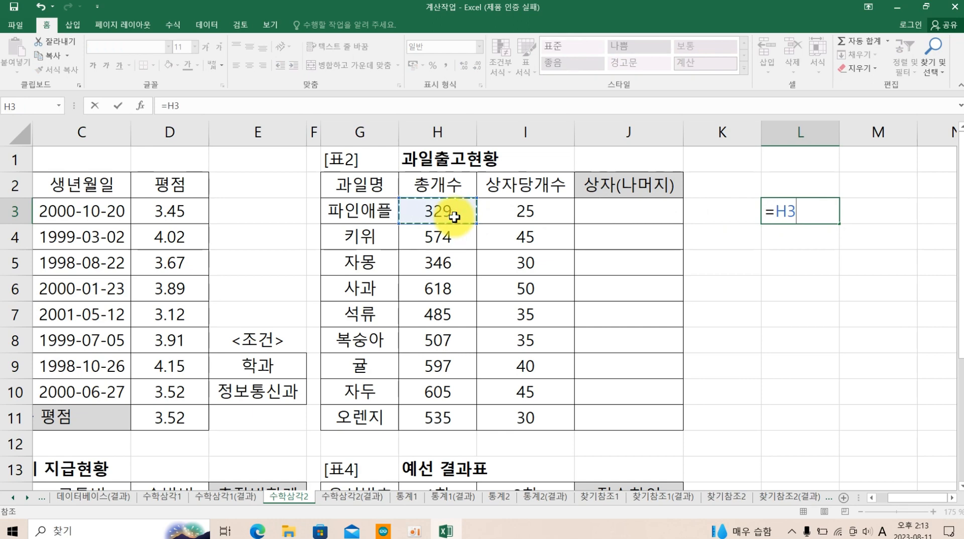
{"action": "type", "text": "/"}
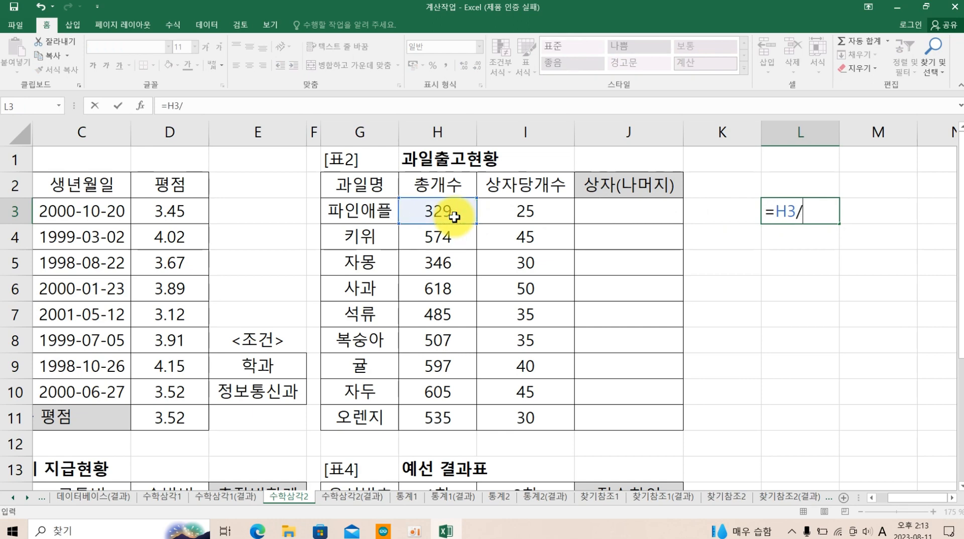
{"action": "left_click", "coordinate": [492, 210]}
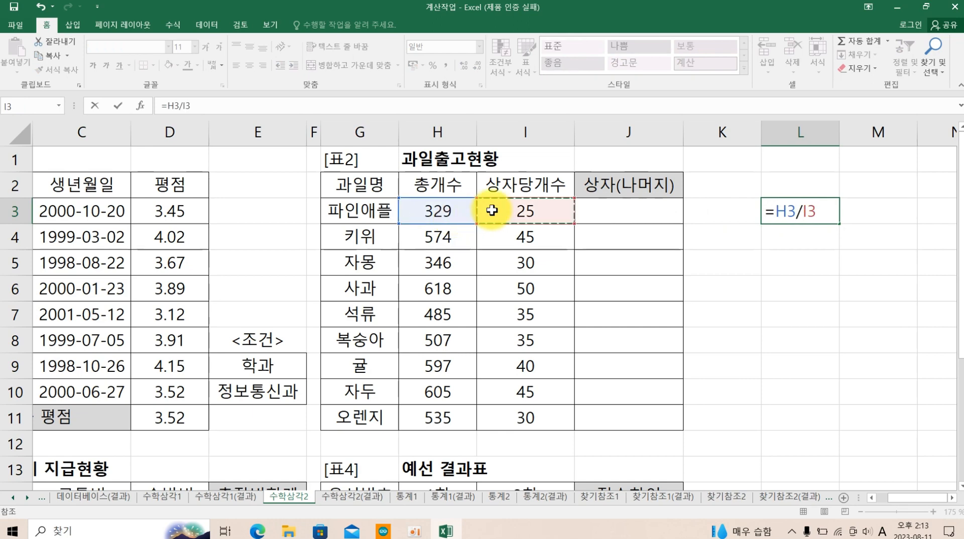
{"action": "key", "text": "Return"}
{"action": "left_click", "coordinate": [792, 217]}
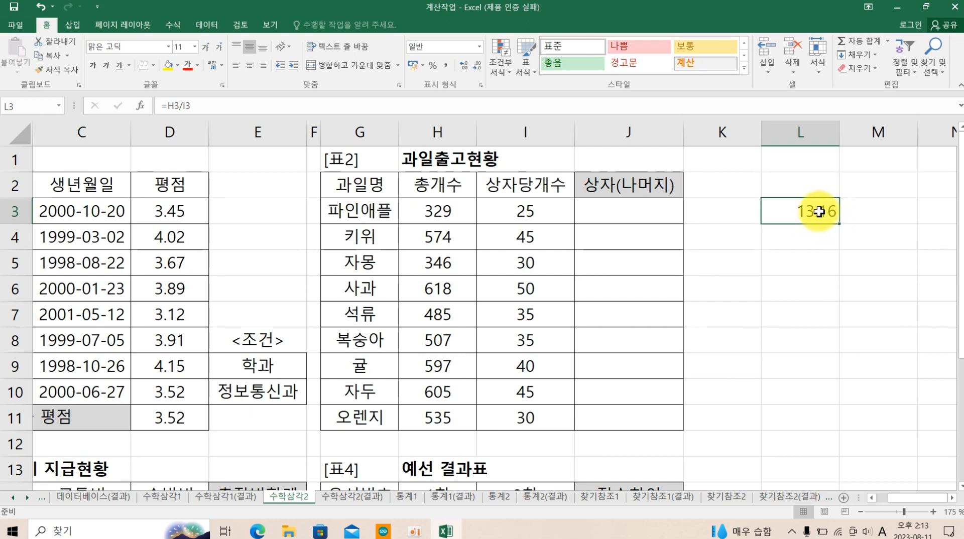
Enter =MOD(H3,I3) in M3 to calculate the remainder for 파인애플.
{"action": "left_click", "coordinate": [901, 216]}
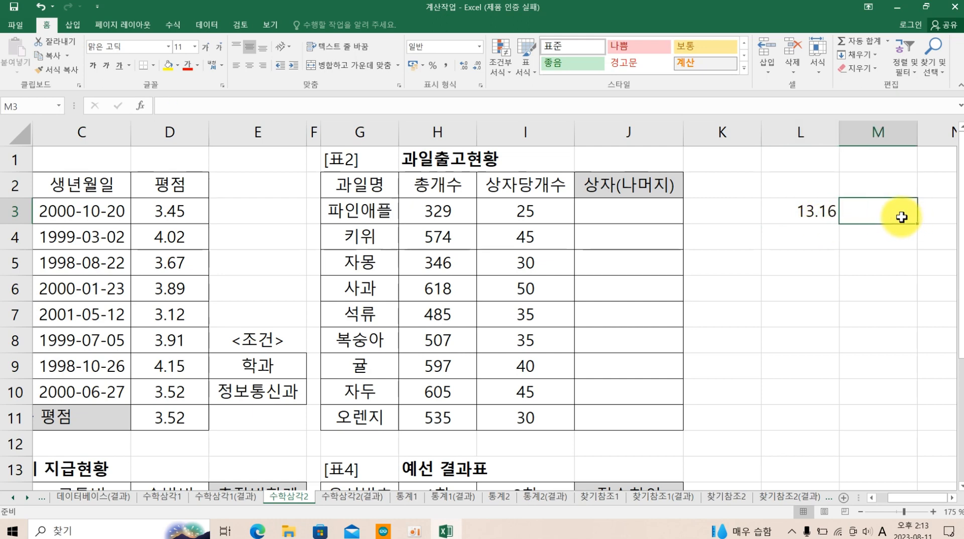
{"action": "type", "text": "mo"}
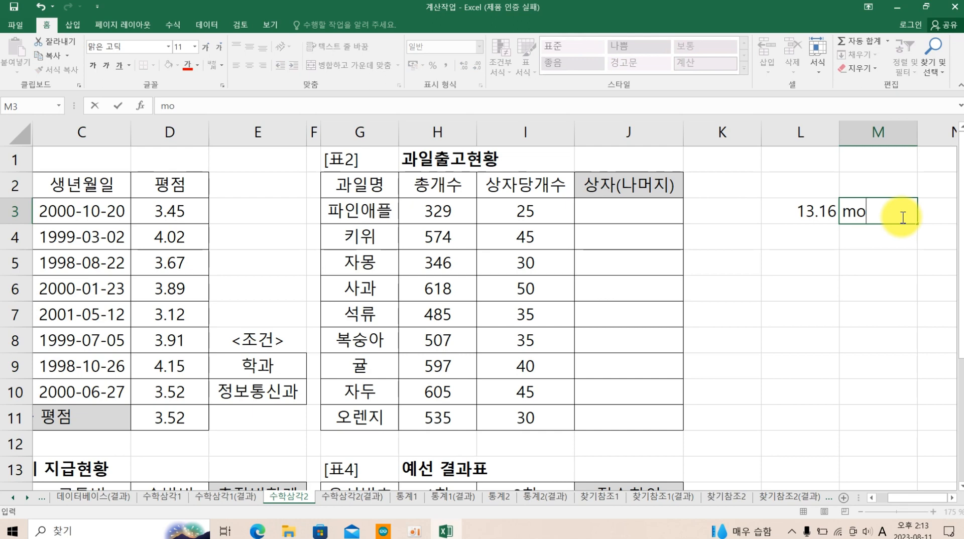
{"action": "key", "text": "BackSpace"}
{"action": "key", "text": "BackSpace"}
{"action": "type", "text": "=mod"}
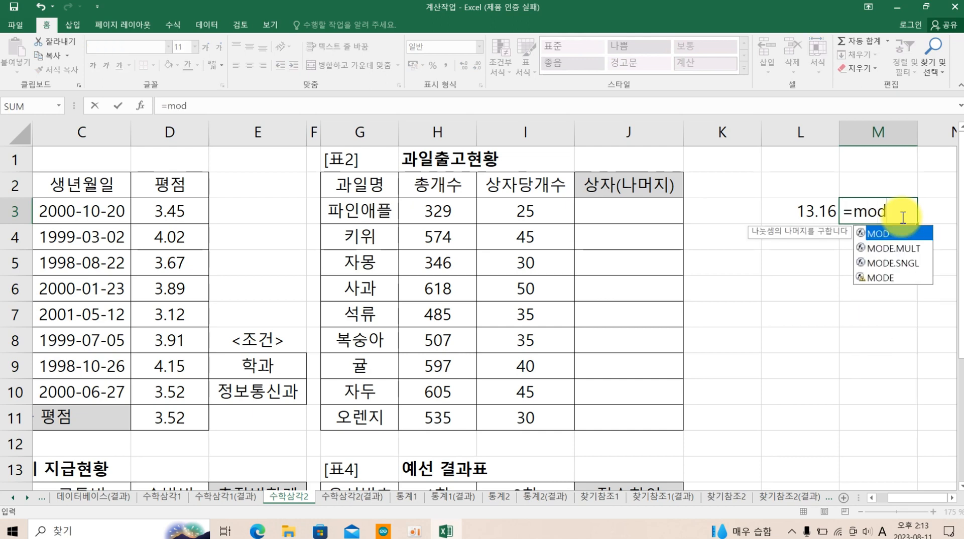
{"action": "type", "text": "("}
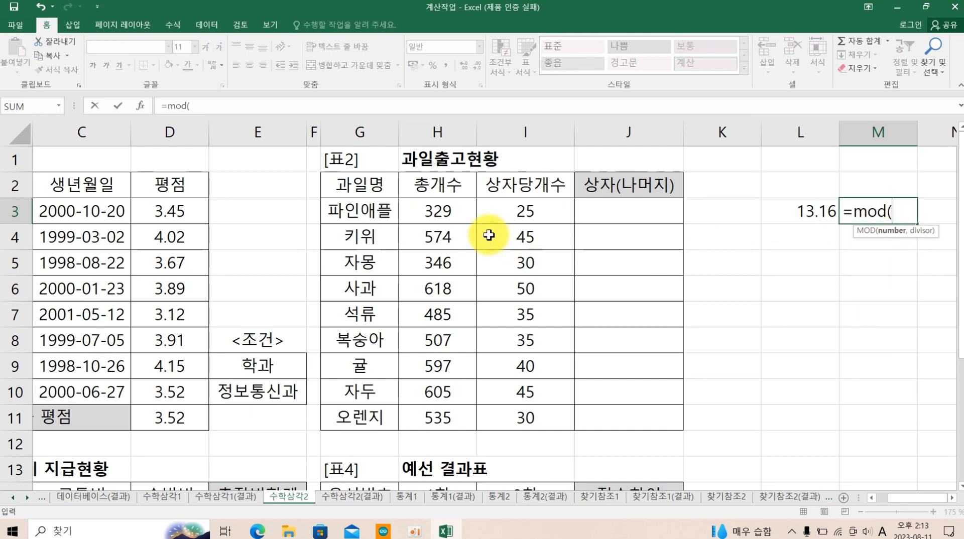
{"action": "left_click", "coordinate": [455, 215]}
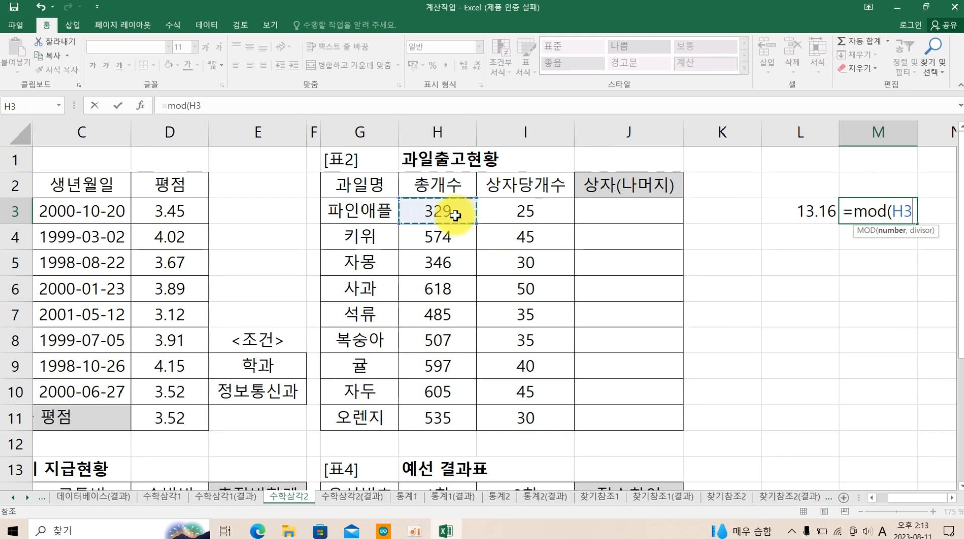
{"action": "type", "text": ","}
{"action": "left_click", "coordinate": [501, 213]}
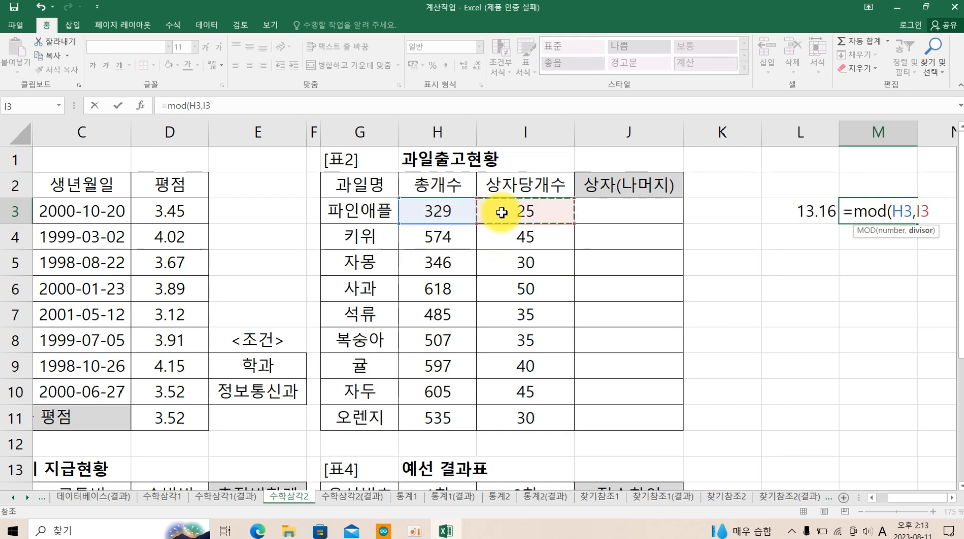
{"action": "key", "text": "Return"}
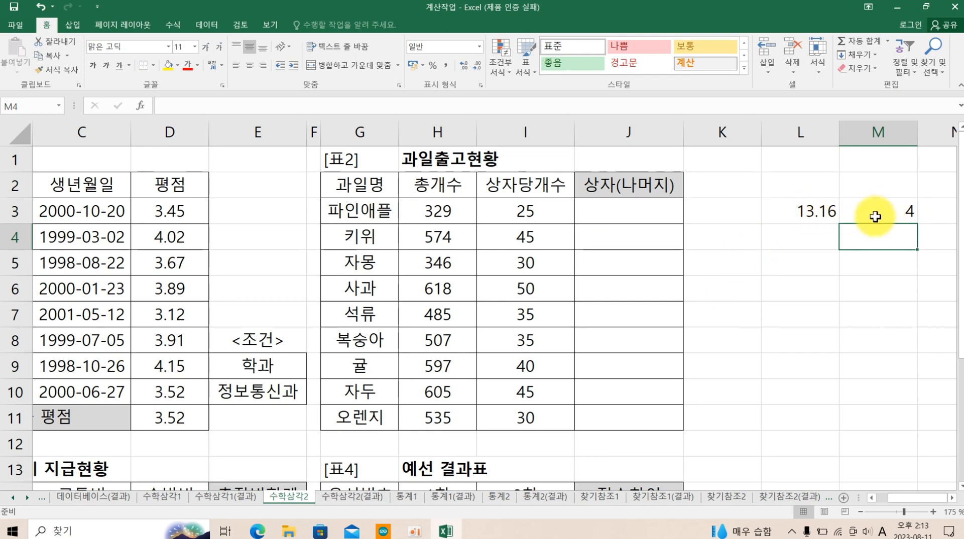
Wrap the division in L3 in INT to keep only whole boxes: =INT(H3/I3).
{"action": "double_click", "coordinate": [818, 213]}
{"action": "left_click_drag", "start_coordinate": [776, 213], "coordinate": [795, 228]}
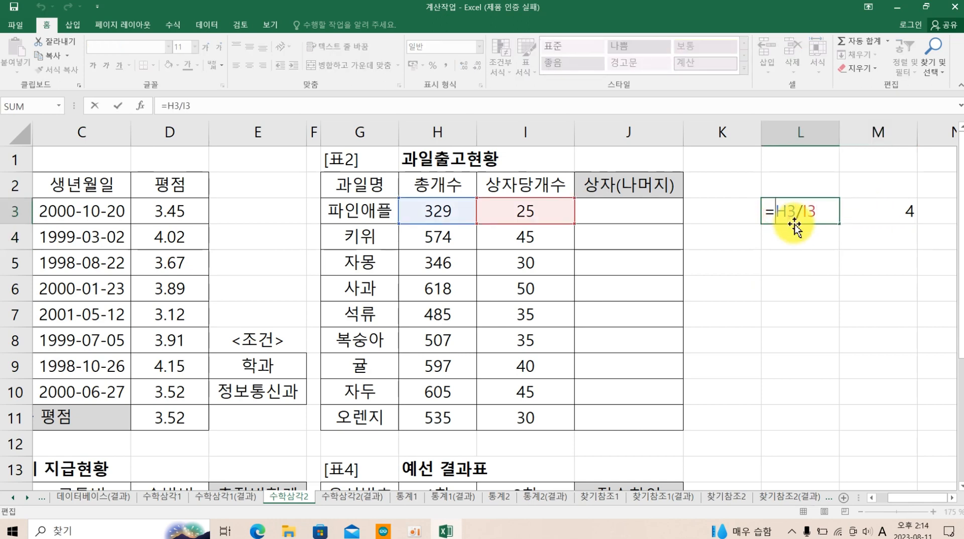
{"action": "type", "text": "int("}
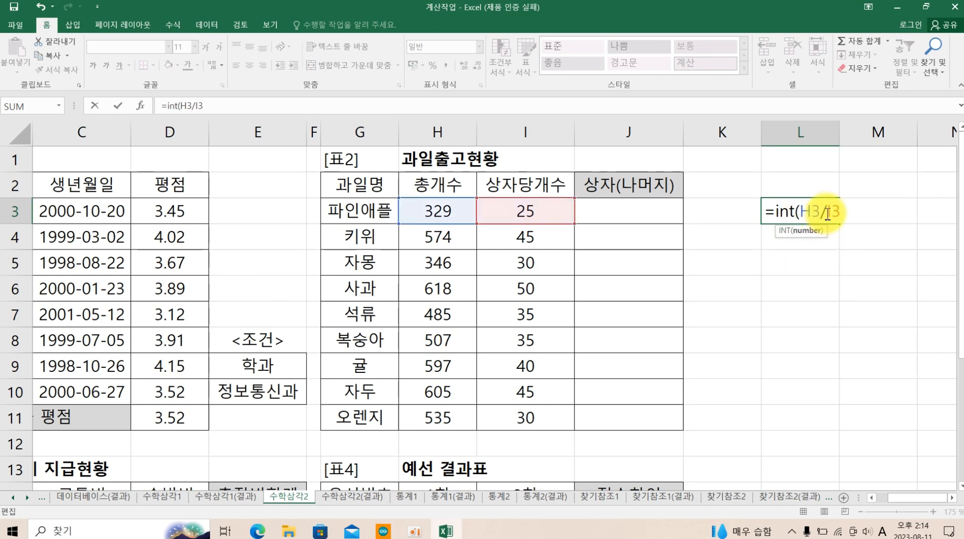
{"action": "key", "text": "Return"}
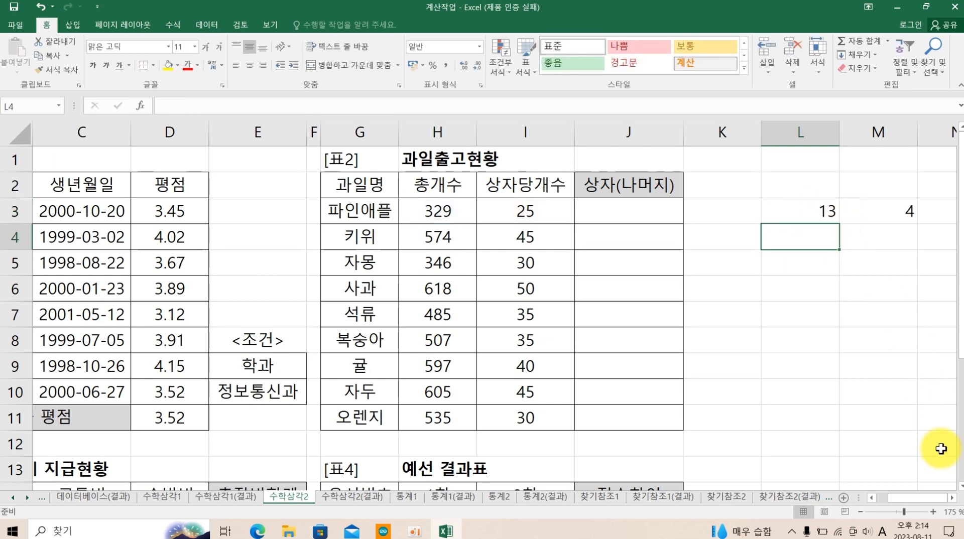
Enter =L3&"("&M3&")" in N3 to join the box count with the remainder in parentheses.
{"action": "left_click", "coordinate": [951, 499]}
{"action": "left_click", "coordinate": [950, 499]}
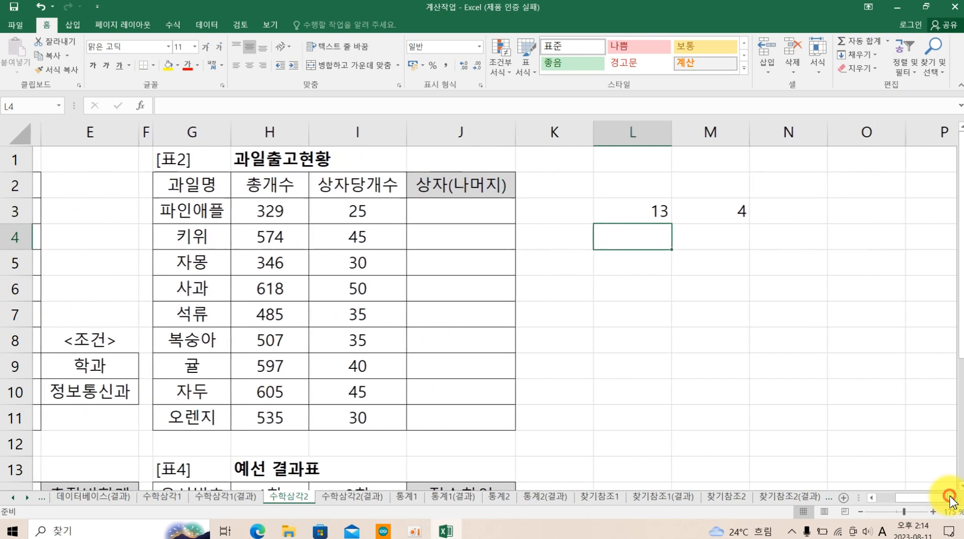
{"action": "left_click", "coordinate": [806, 213]}
{"action": "type", "text": "="}
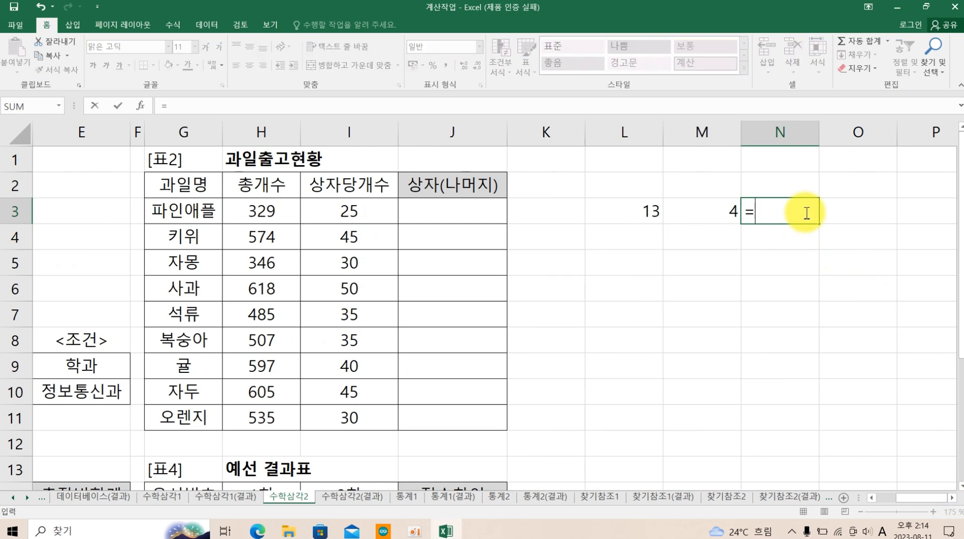
{"action": "left_click", "coordinate": [652, 213]}
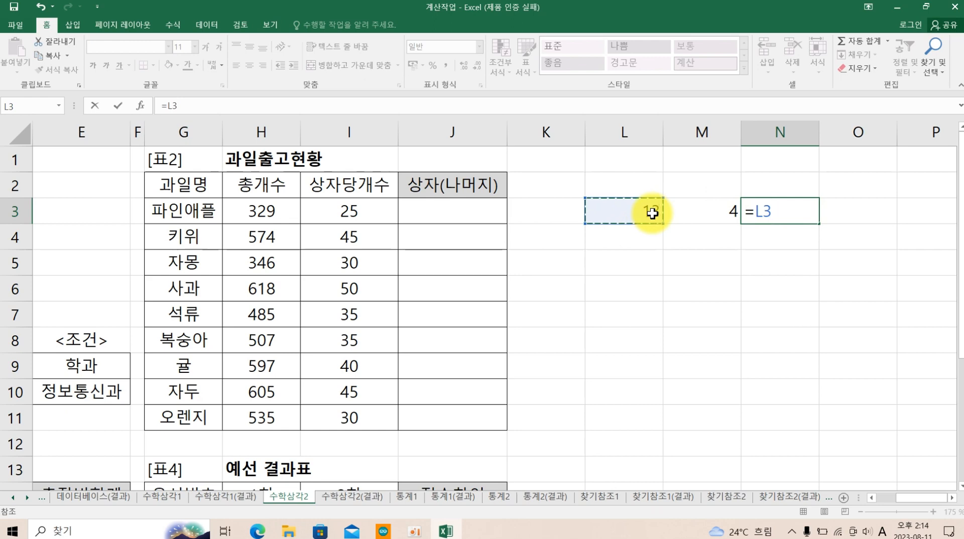
{"action": "type", "text": "&\"(\"&"}
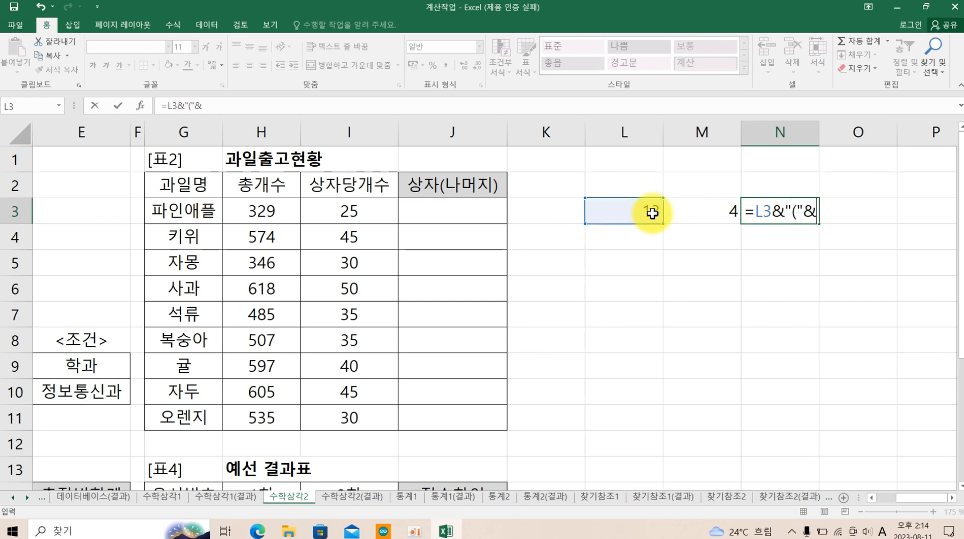
{"action": "left_click", "coordinate": [684, 210]}
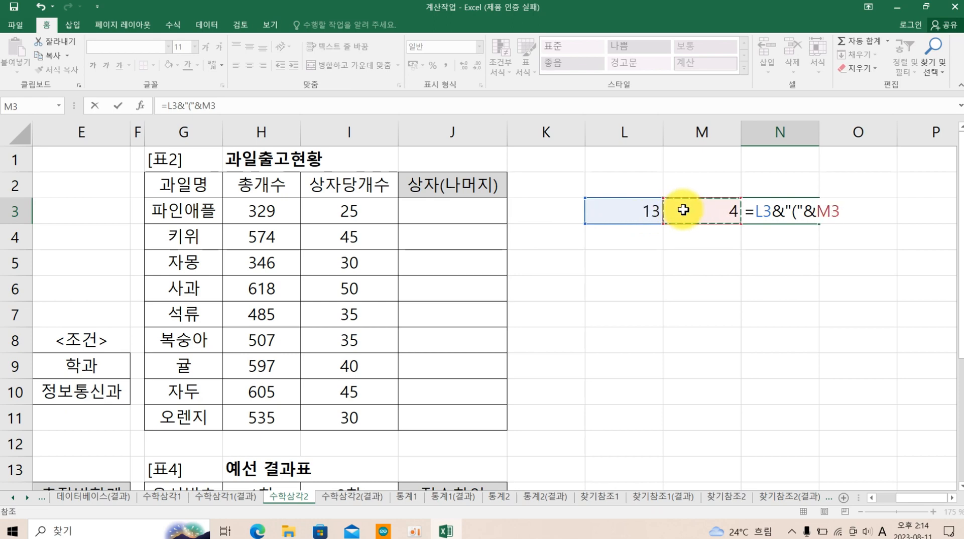
{"action": "type", "text": "&"}
{"action": "key", "text": "Return"}
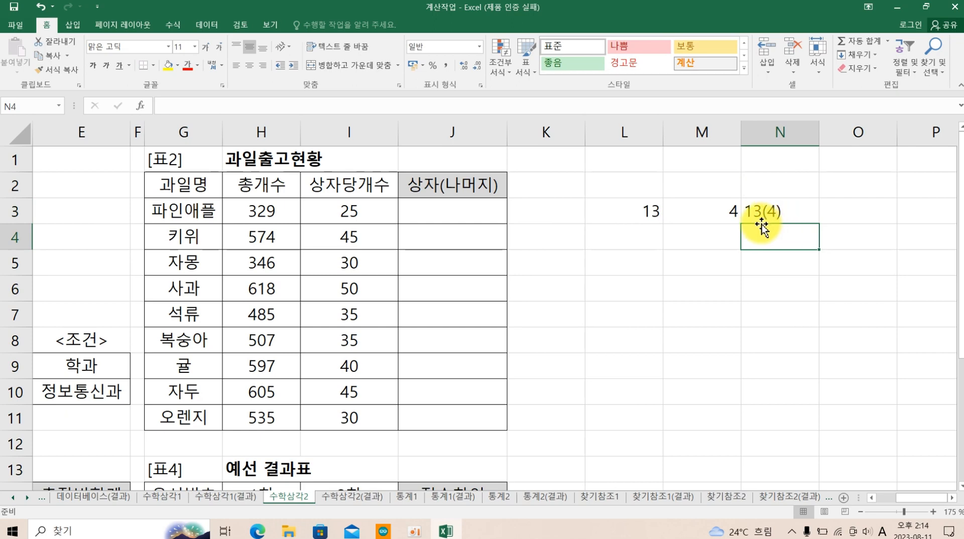
Begin the formula in J3 with the whole-box count and an opening parenthesis: =INT(H3/I3)&"("&.
{"action": "left_click", "coordinate": [472, 211]}
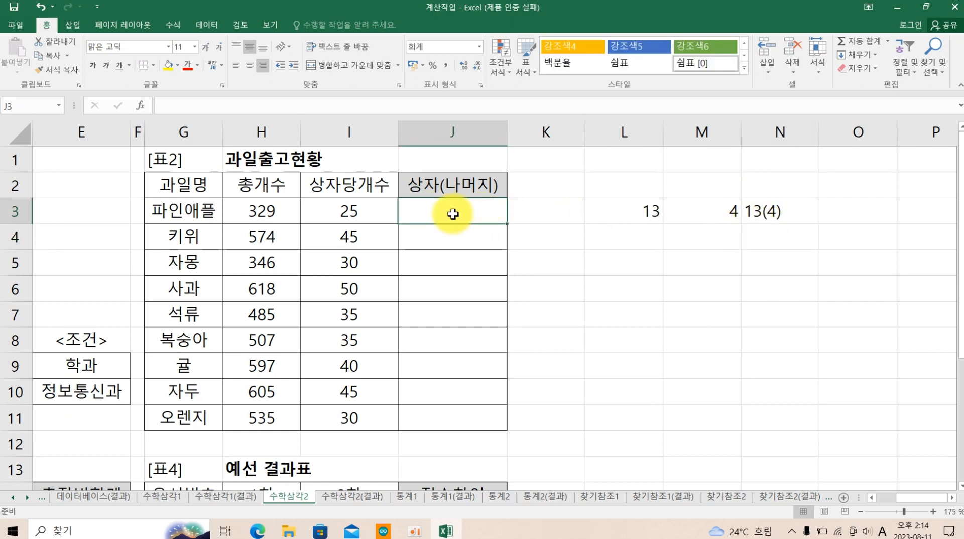
{"action": "type", "text": "="}
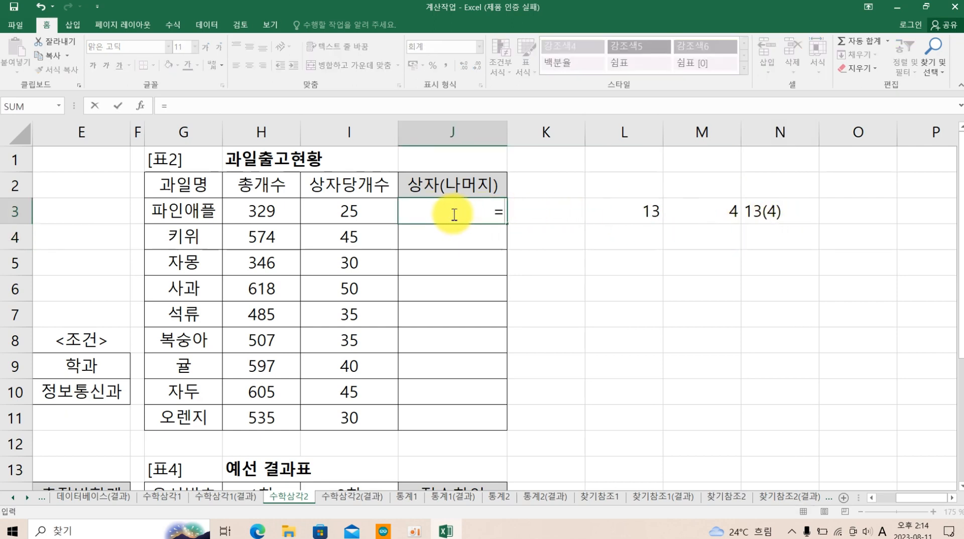
{"action": "type", "text": "int"}
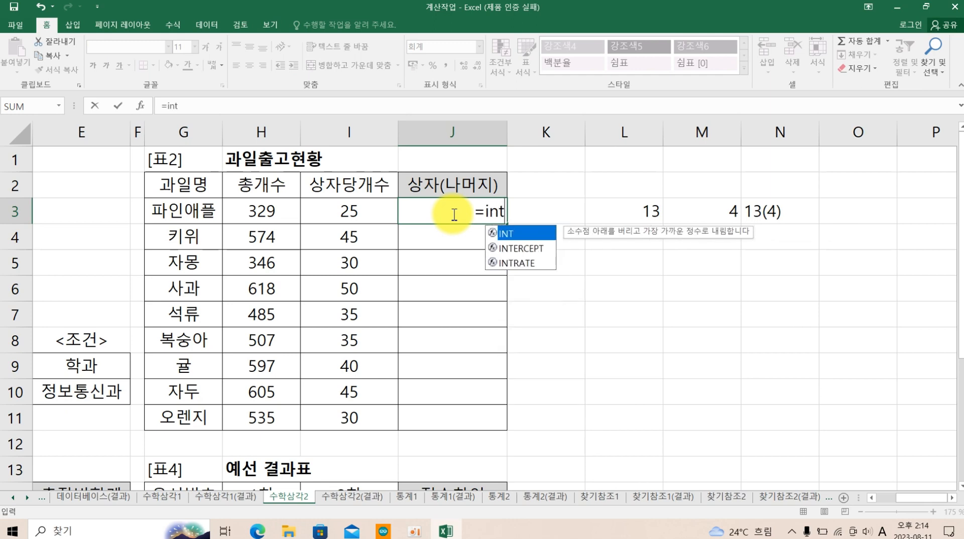
{"action": "type", "text": "("}
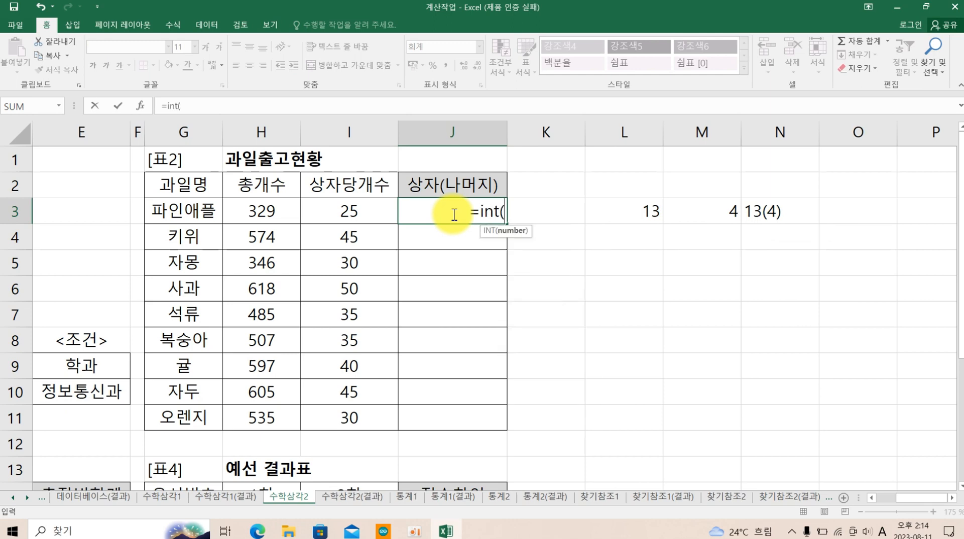
{"action": "left_click", "coordinate": [277, 209]}
{"action": "type", "text": "/"}
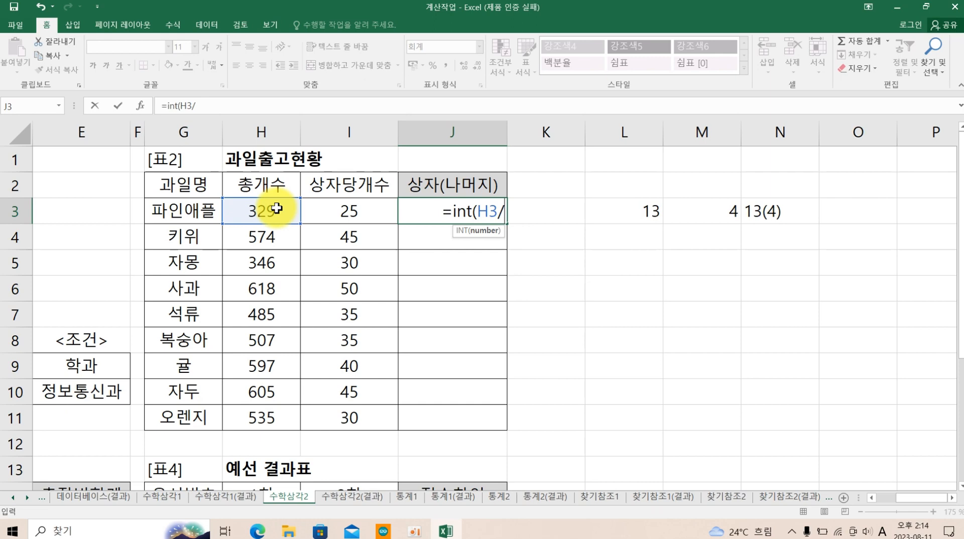
{"action": "left_click", "coordinate": [329, 206]}
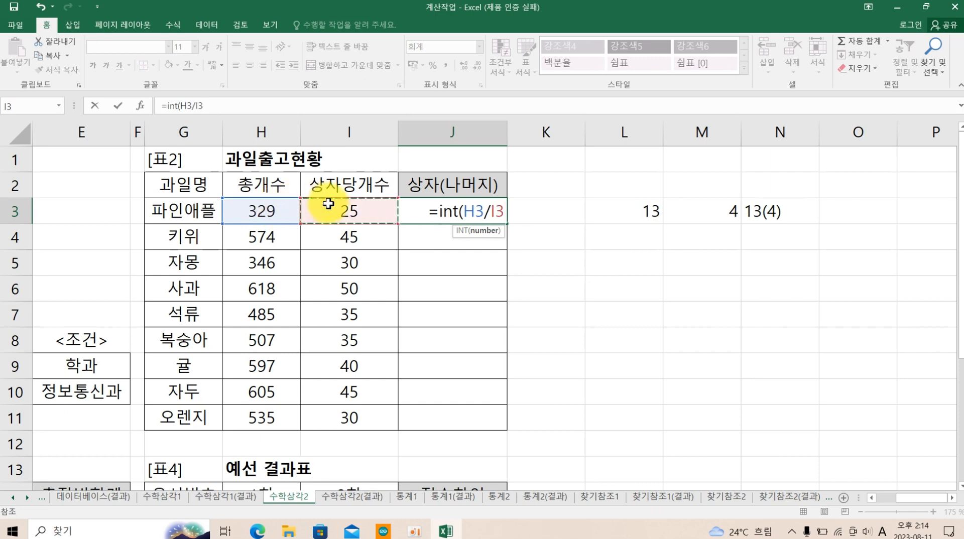
{"action": "type", "text": ")&"}
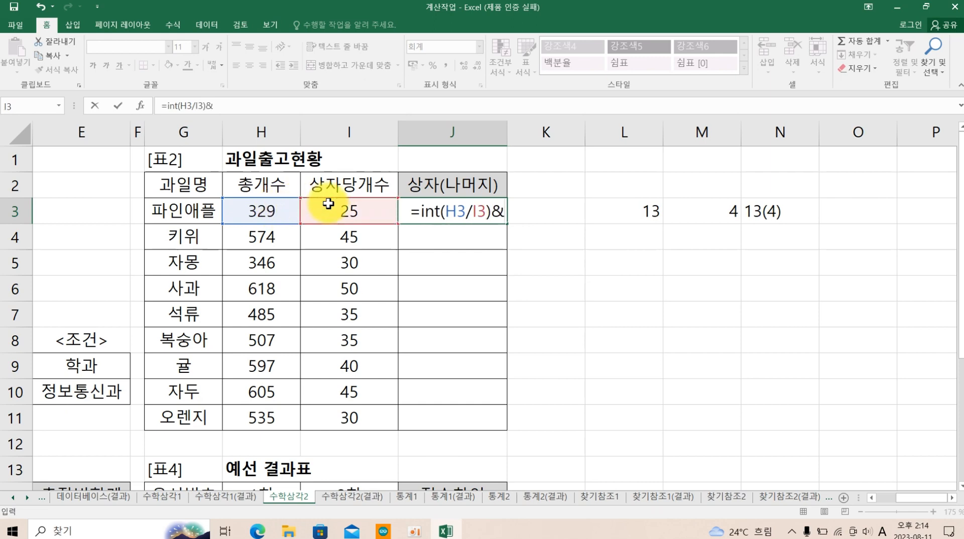
{"action": "type", "text": "\"(\""}
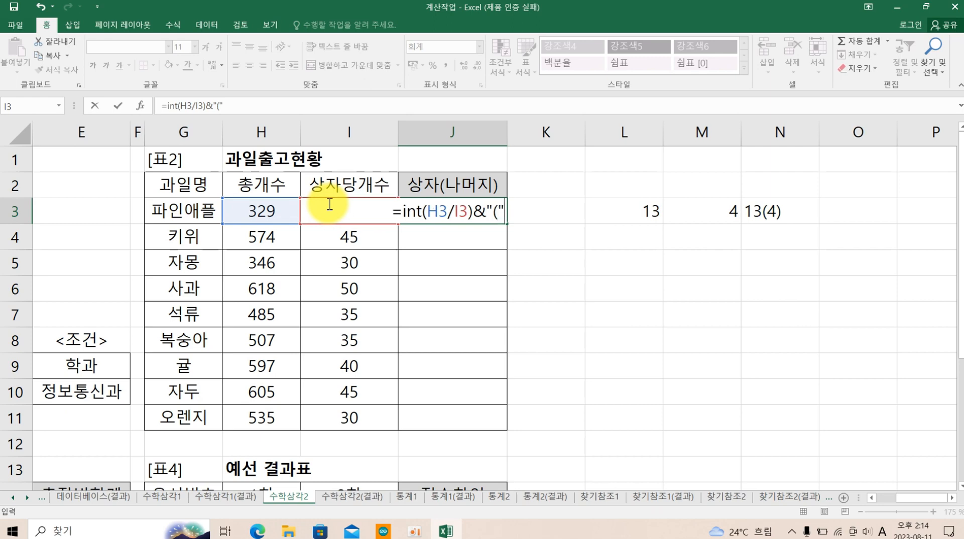
{"action": "type", "text": "&"}
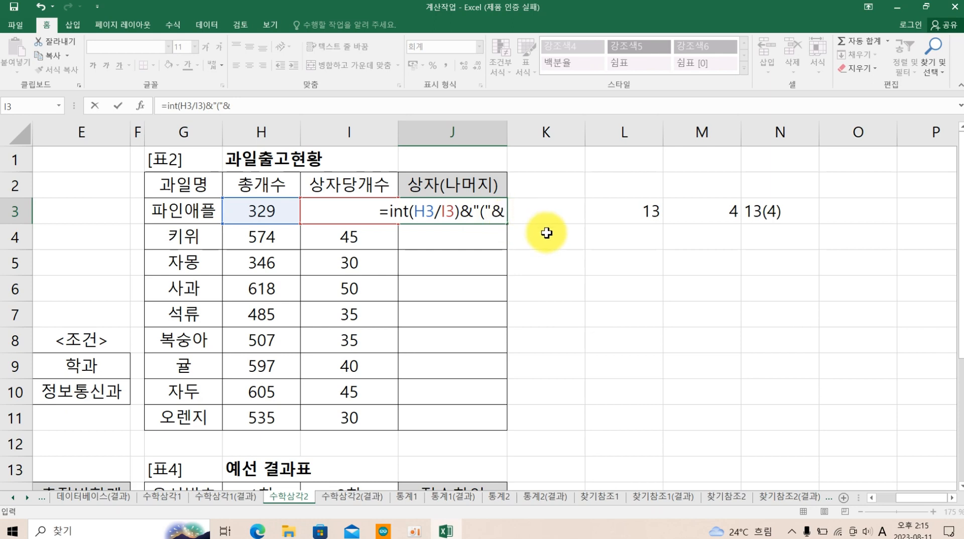
Complete the J3 formula by appending MOD(H3,I3)&")" for the remainder and closing parenthesis.
{"action": "type", "text": "mod("}
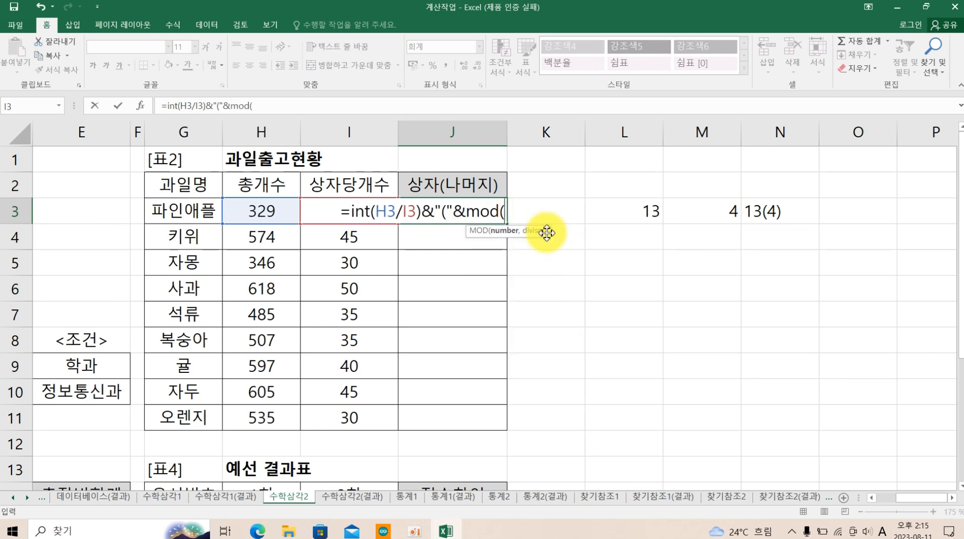
{"action": "left_click", "coordinate": [279, 211]}
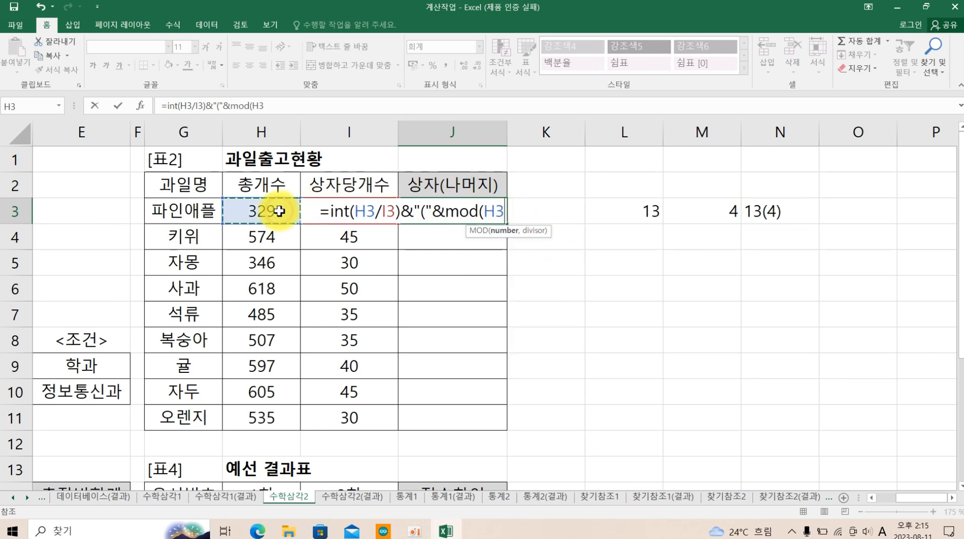
{"action": "type", "text": ","}
{"action": "left_click", "coordinate": [376, 191]}
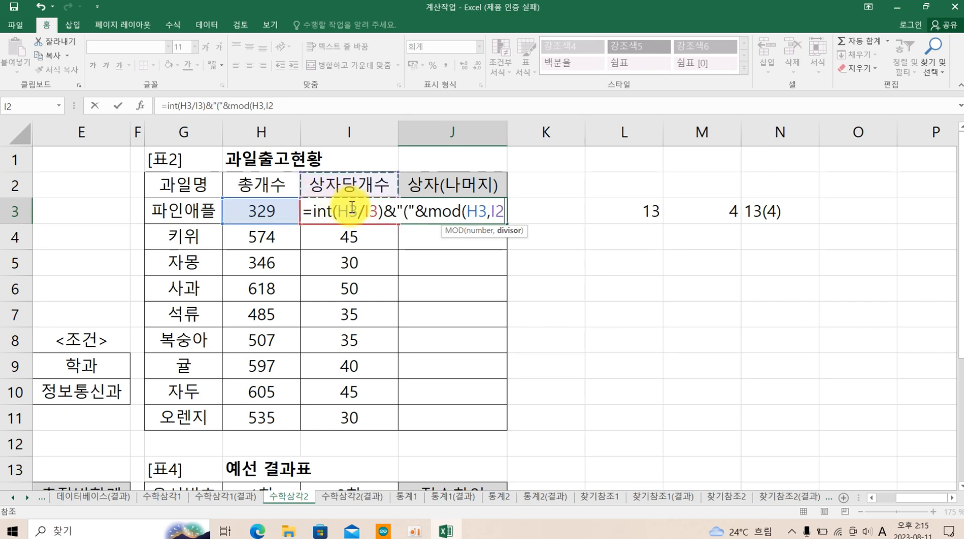
{"action": "left_click", "coordinate": [368, 217]}
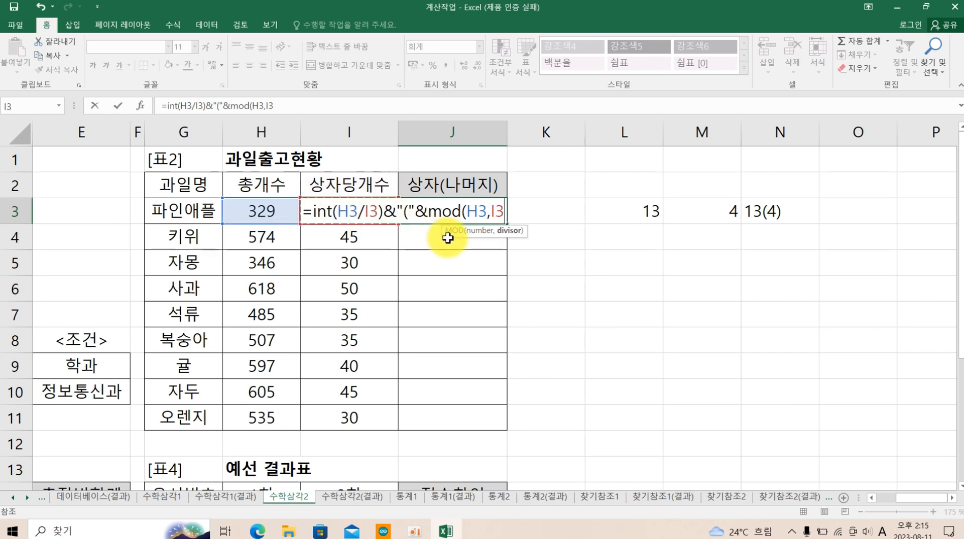
{"action": "type", "text": ")&\""}
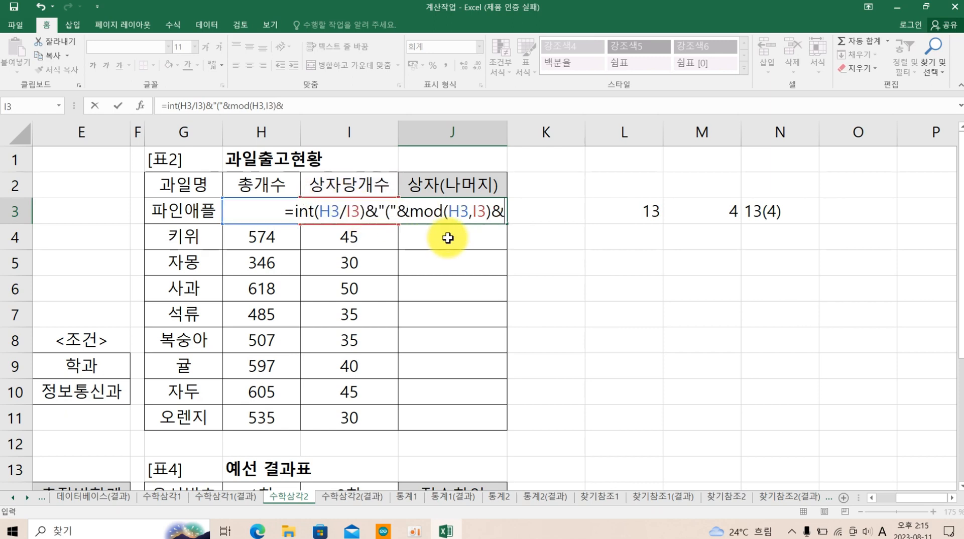
{"action": "type", "text": ")\""}
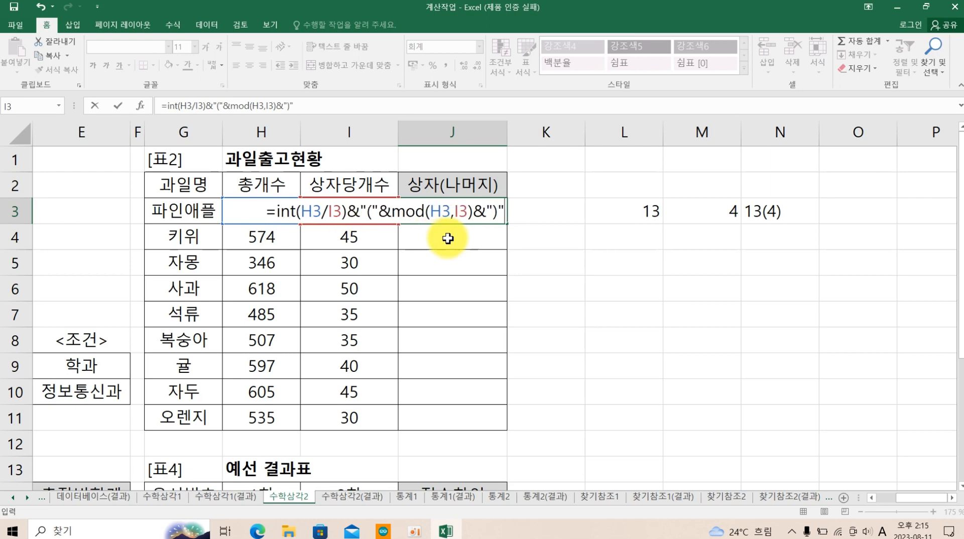
{"action": "key", "text": "Return"}
Fill the 상자(나머지) formula from J3 down to J11 and review the formula in J3.
{"action": "left_click", "coordinate": [435, 212]}
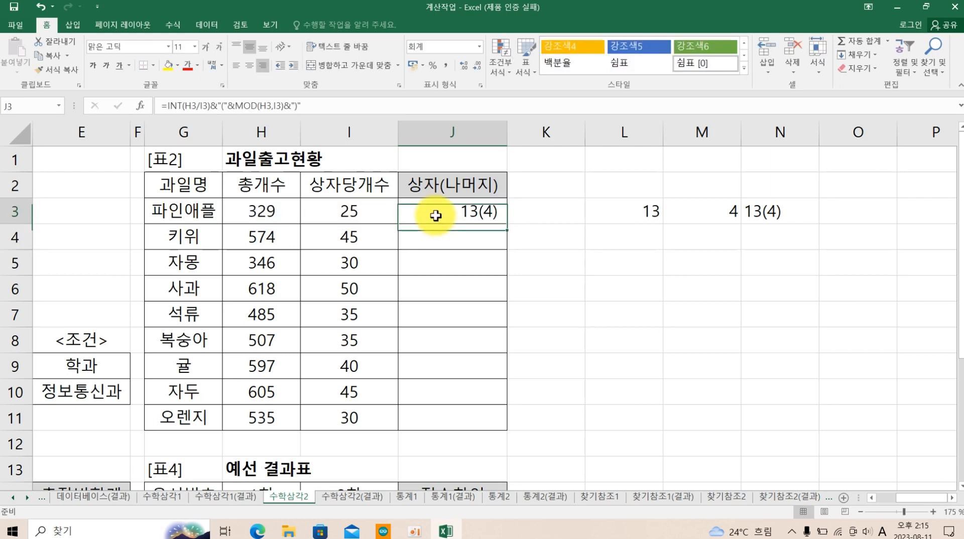
{"action": "left_click_drag", "start_coordinate": [506, 224], "coordinate": [506, 422]}
{"action": "double_click", "coordinate": [493, 213]}
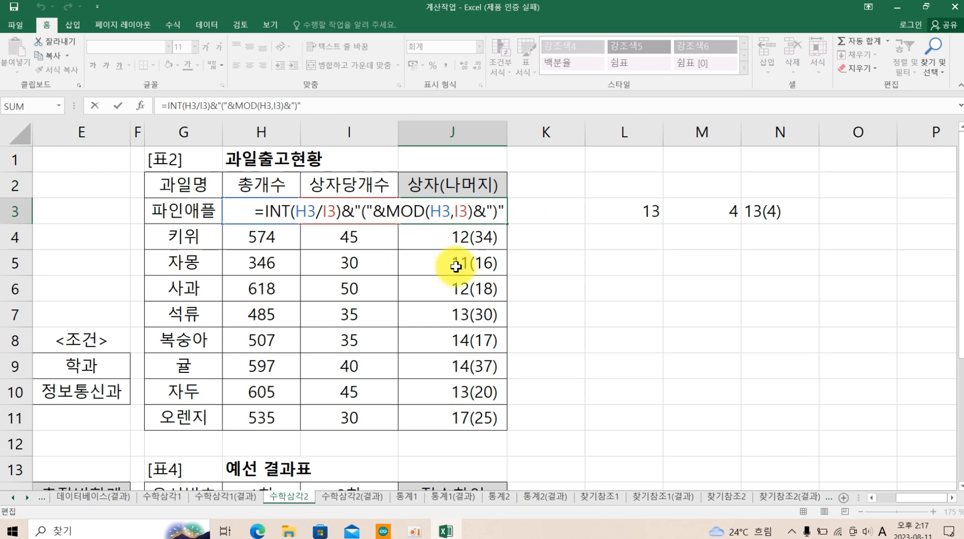
{"action": "key", "text": "Return"}
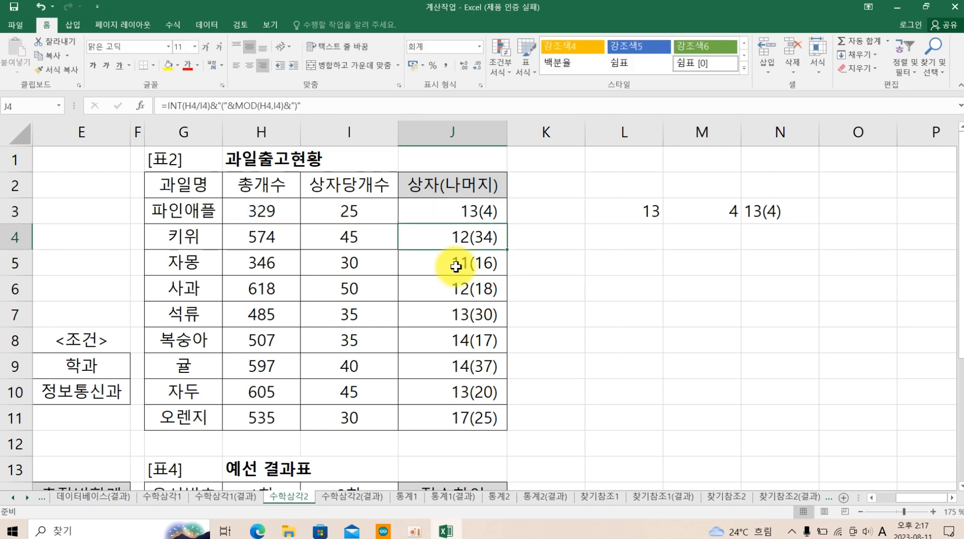
Enter =SUM(C15:D15) in E15 of 표3 to add the first row's 교통비 and 숙박비.
{"action": "left_click", "coordinate": [872, 498]}
{"action": "left_click", "coordinate": [872, 497]}
{"action": "scroll", "coordinate": [689, 430], "scroll_direction": "down", "scroll_amount": 2}
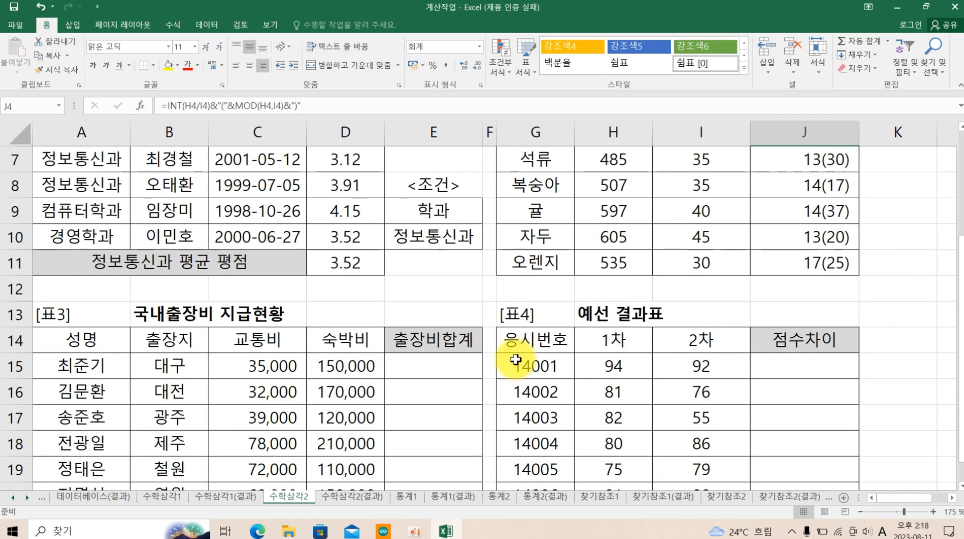
{"action": "scroll", "coordinate": [516, 360], "scroll_direction": "down", "scroll_amount": 1}
{"action": "left_click", "coordinate": [356, 311]}
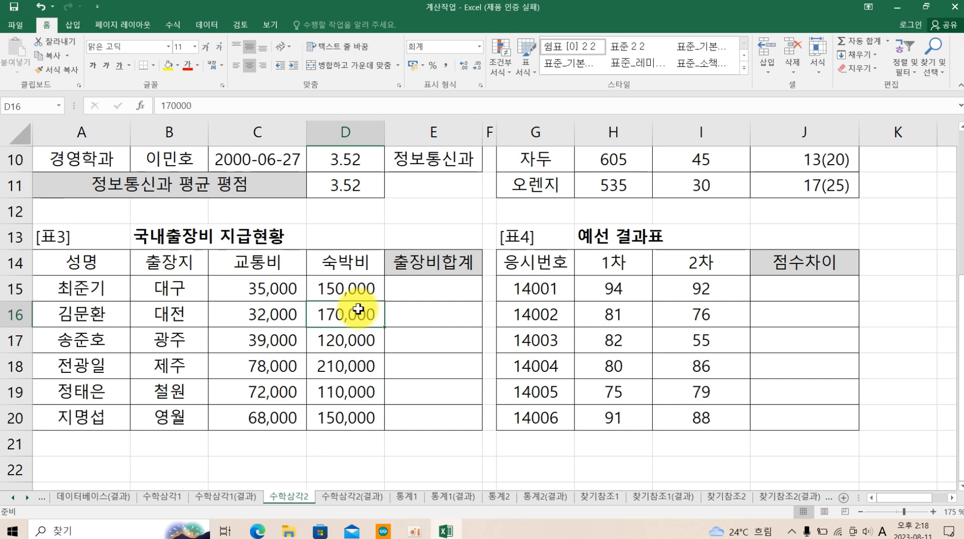
{"action": "left_click", "coordinate": [407, 296]}
{"action": "type", "text": "=s"}
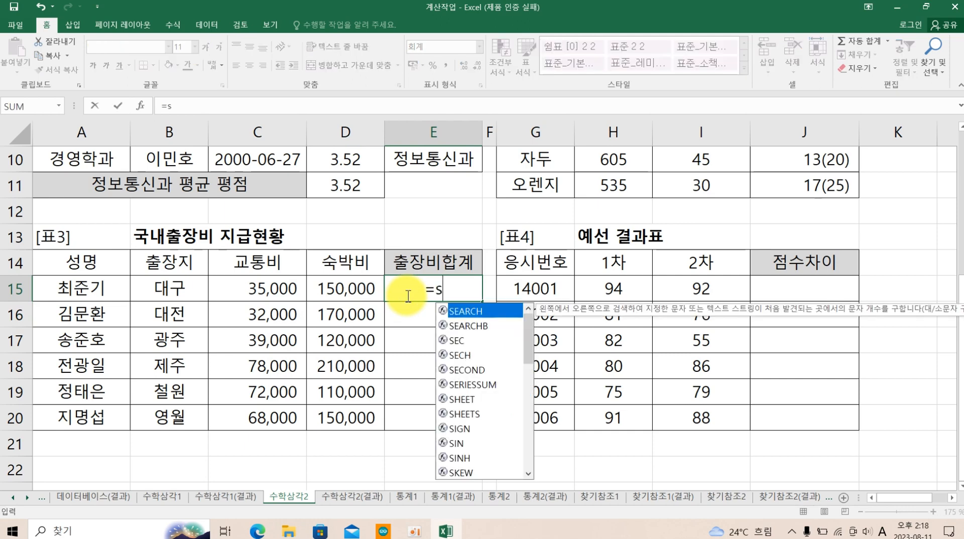
{"action": "type", "text": "um("}
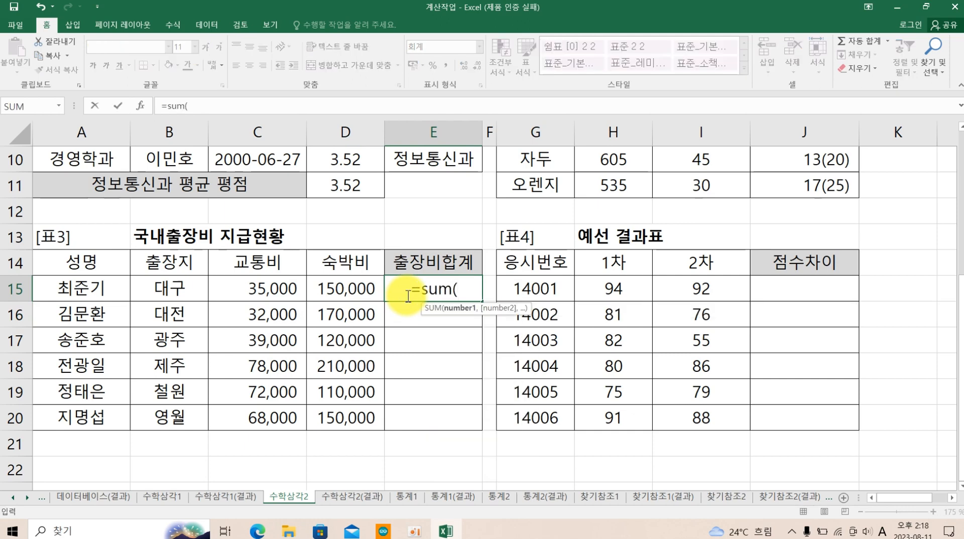
{"action": "left_click_drag", "start_coordinate": [279, 289], "coordinate": [321, 289]}
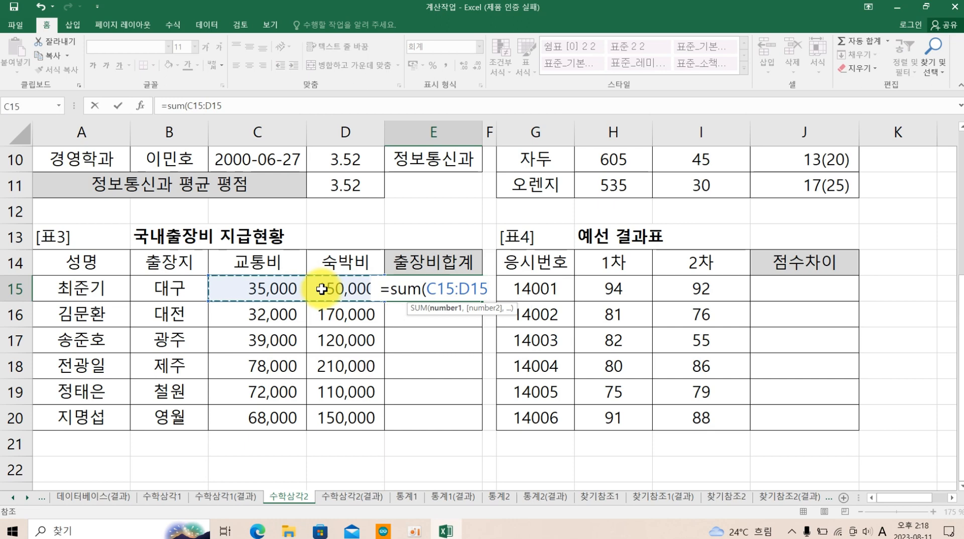
{"action": "type", "text": ")"}
{"action": "key", "text": "Return"}
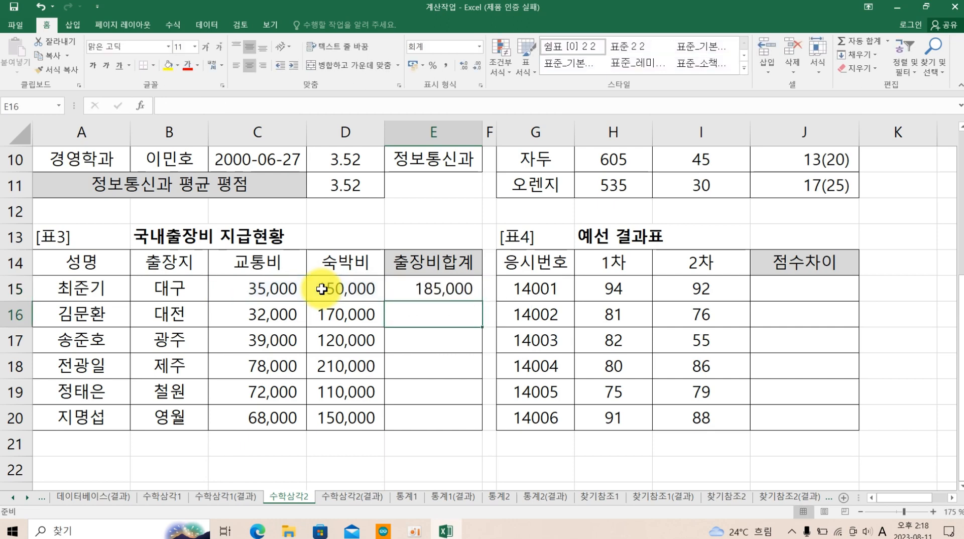
Wrap the E15 sum in ROUNDDOWN with -4 digits: =ROUNDDOWN(SUM(C15:D15),-4).
{"action": "left_click", "coordinate": [415, 296]}
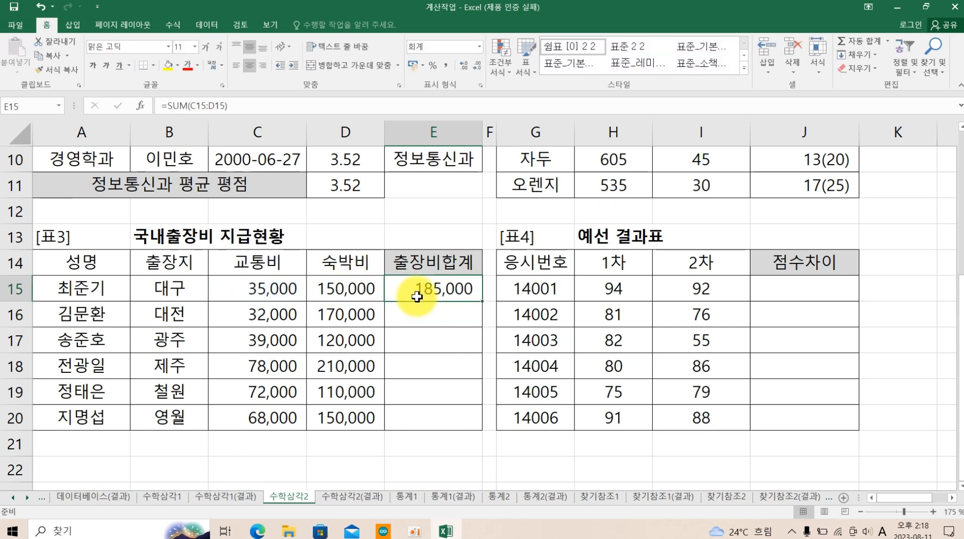
{"action": "double_click", "coordinate": [407, 297]}
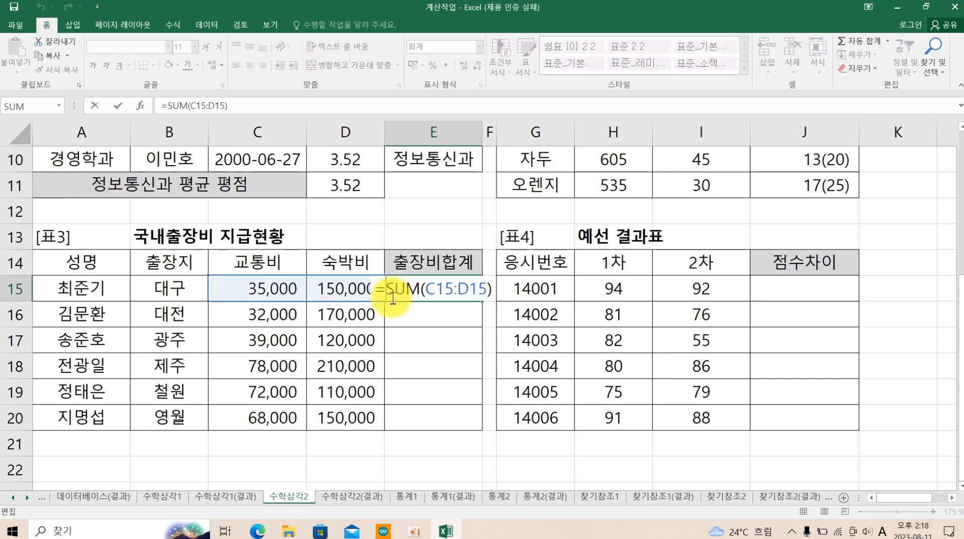
{"action": "type", "text": "rou"}
{"action": "key", "text": "Down"}
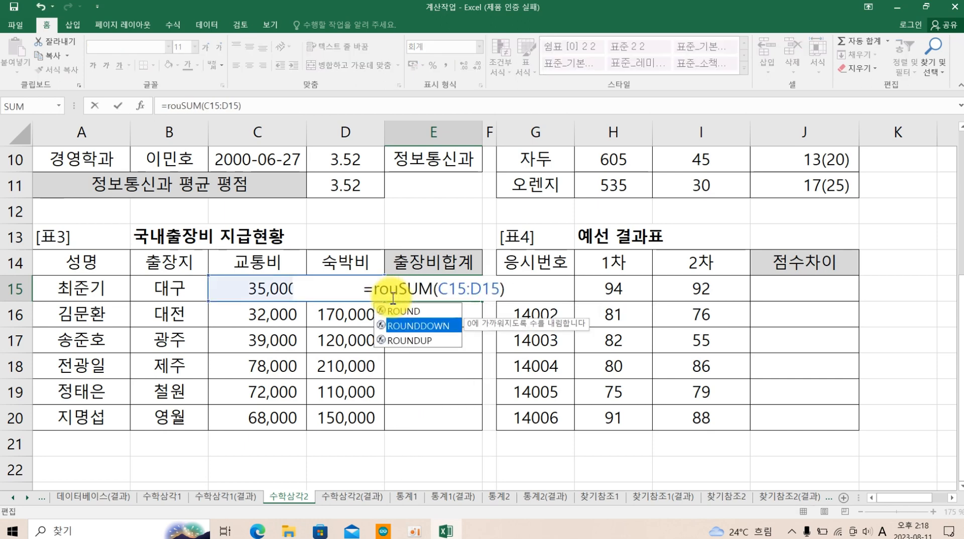
{"action": "key", "text": "Tab"}
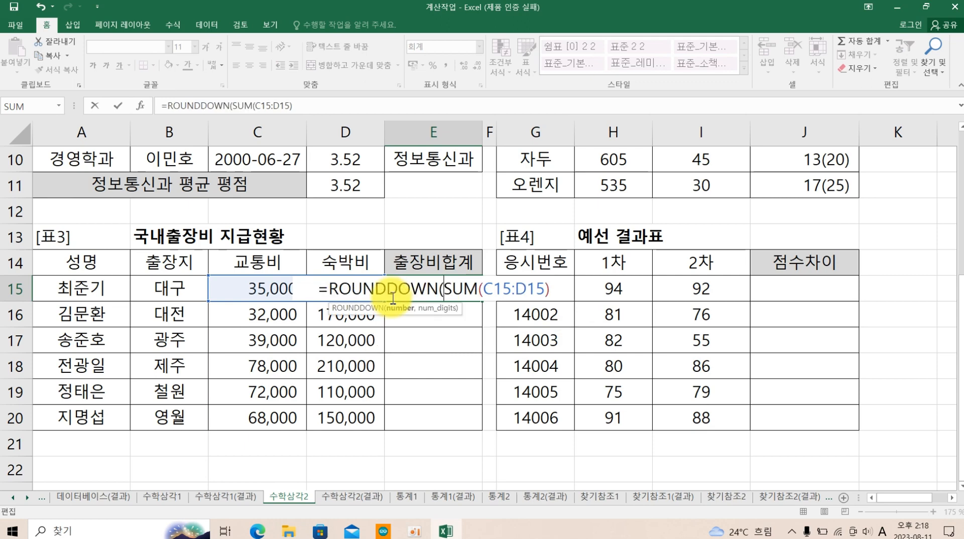
{"action": "left_click", "coordinate": [551, 288]}
{"action": "type", "text": ",-"}
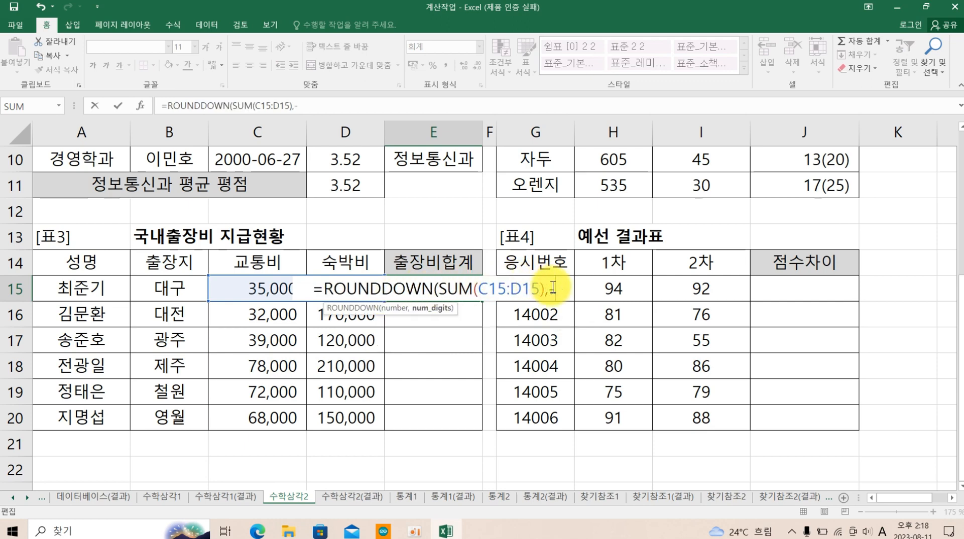
{"action": "type", "text": "4)"}
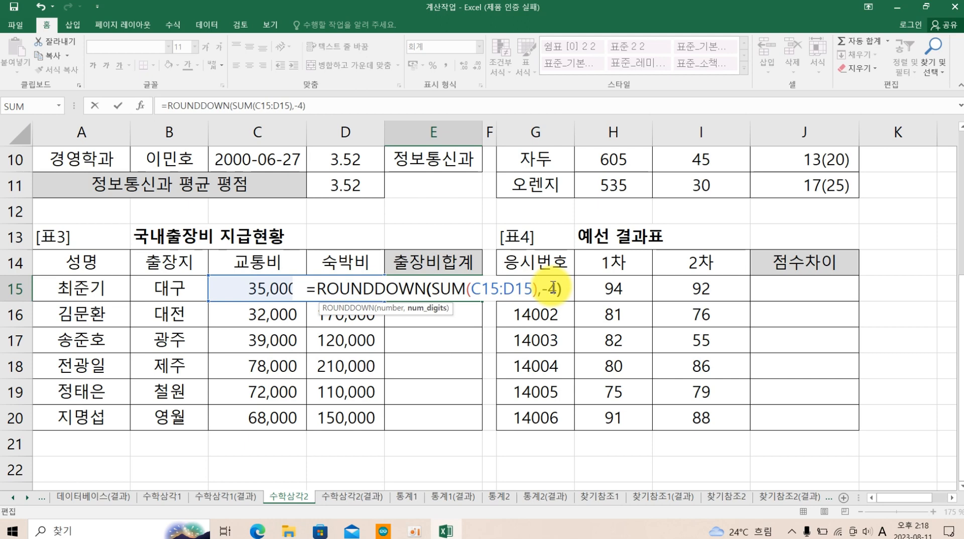
{"action": "key", "text": "Return"}
Fill the 출장비합계 formula from E15 down to E20 and review the formula in E15.
{"action": "left_click", "coordinate": [452, 289]}
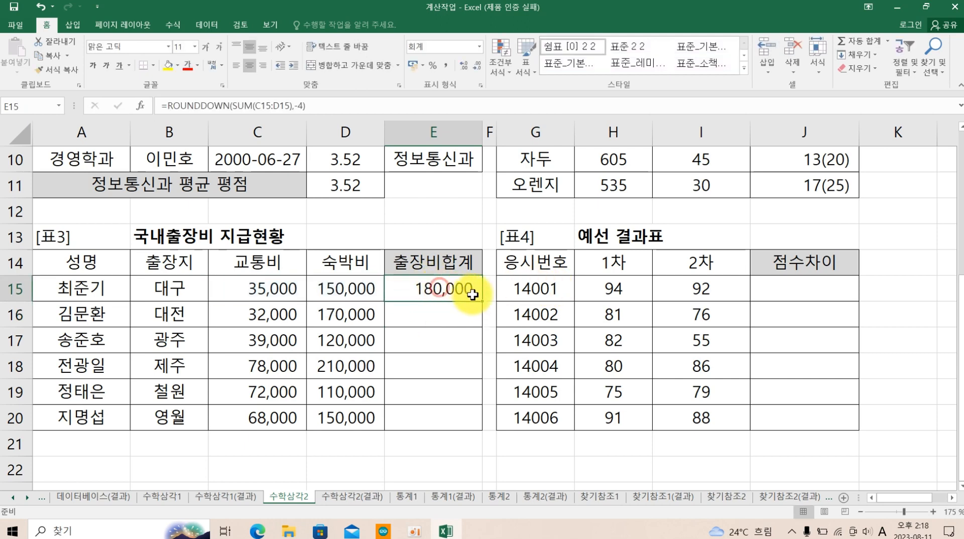
{"action": "left_click_drag", "start_coordinate": [482, 301], "coordinate": [464, 422]}
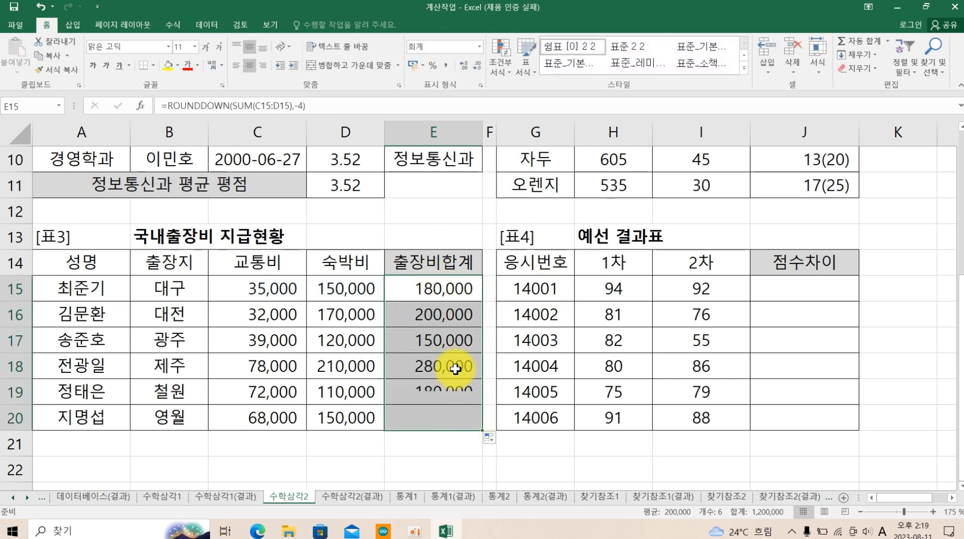
{"action": "left_click", "coordinate": [413, 294]}
{"action": "double_click", "coordinate": [414, 294]}
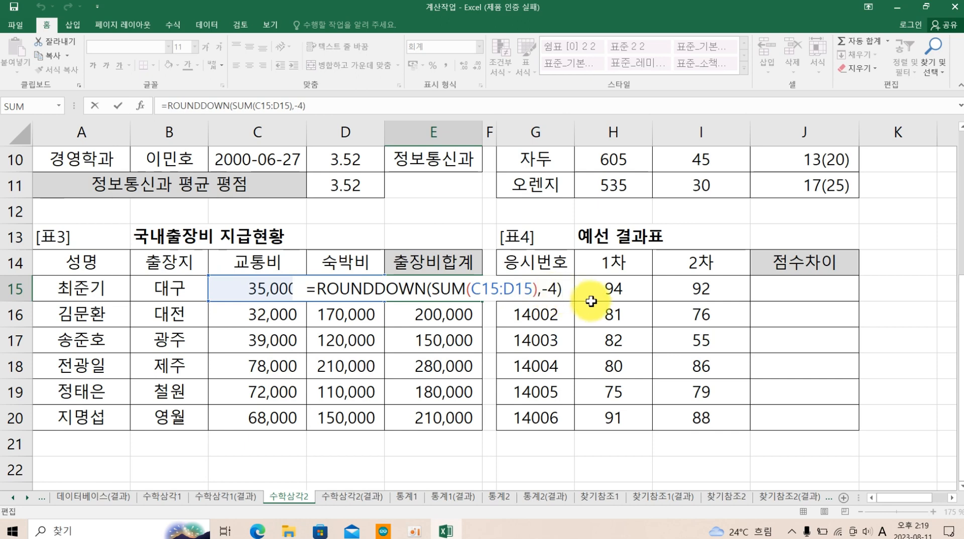
{"action": "key", "text": "Return"}
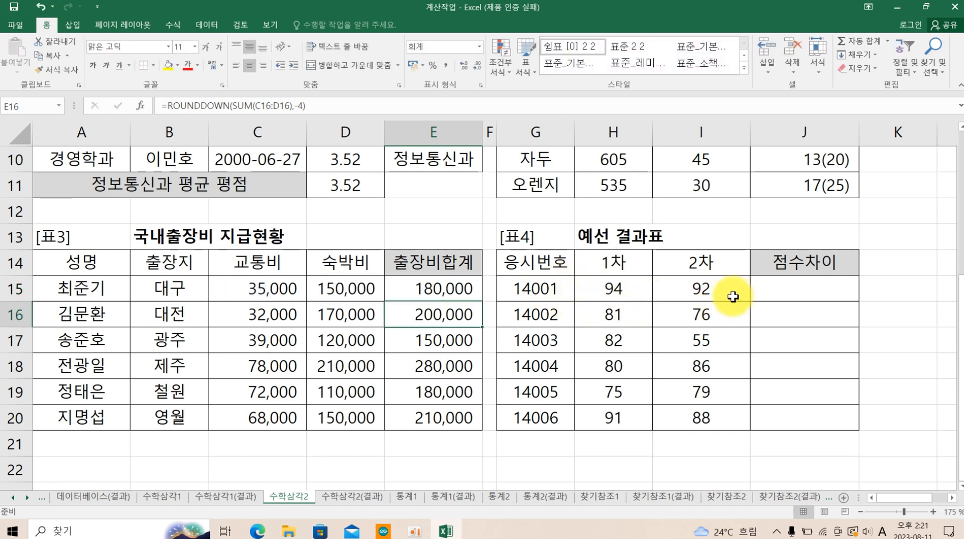
Enter =H15-I15 in J15 of 표4 and fill the 점수차이 formula down to J20.
{"action": "left_click", "coordinate": [781, 291]}
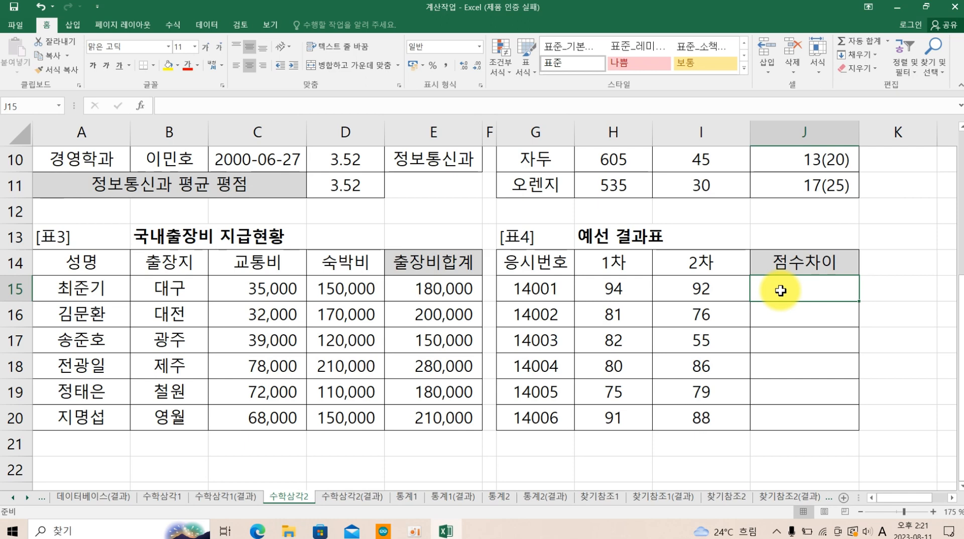
{"action": "type", "text": "="}
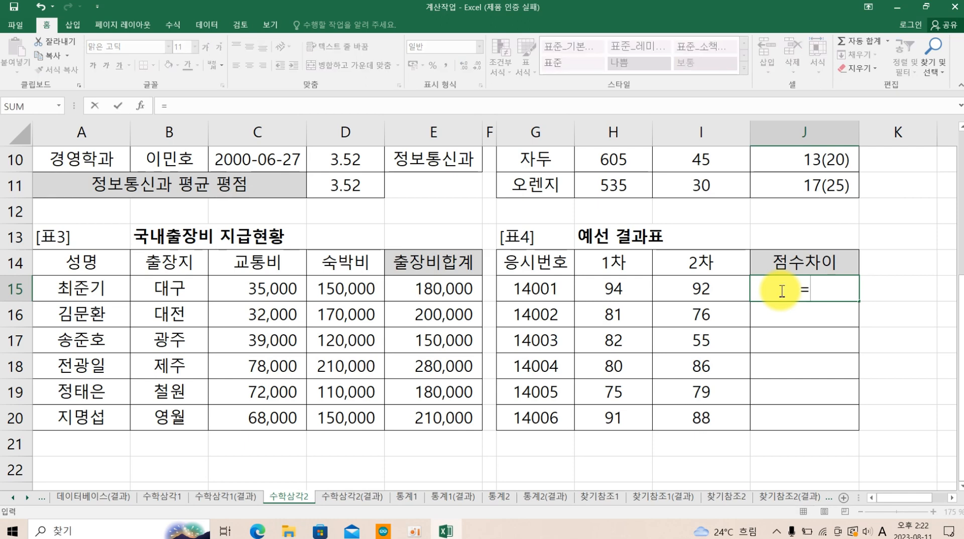
{"action": "left_click", "coordinate": [636, 289]}
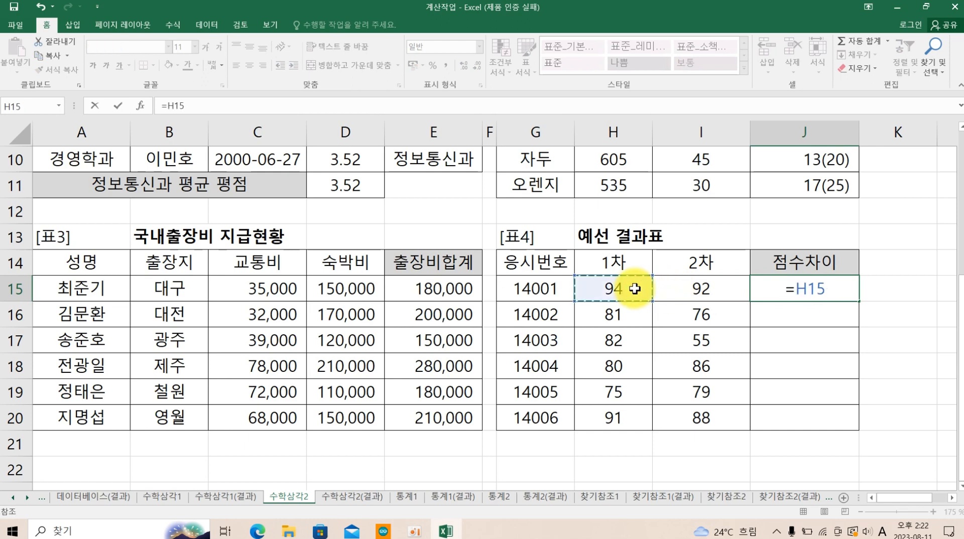
{"action": "type", "text": "-"}
{"action": "left_click", "coordinate": [674, 289]}
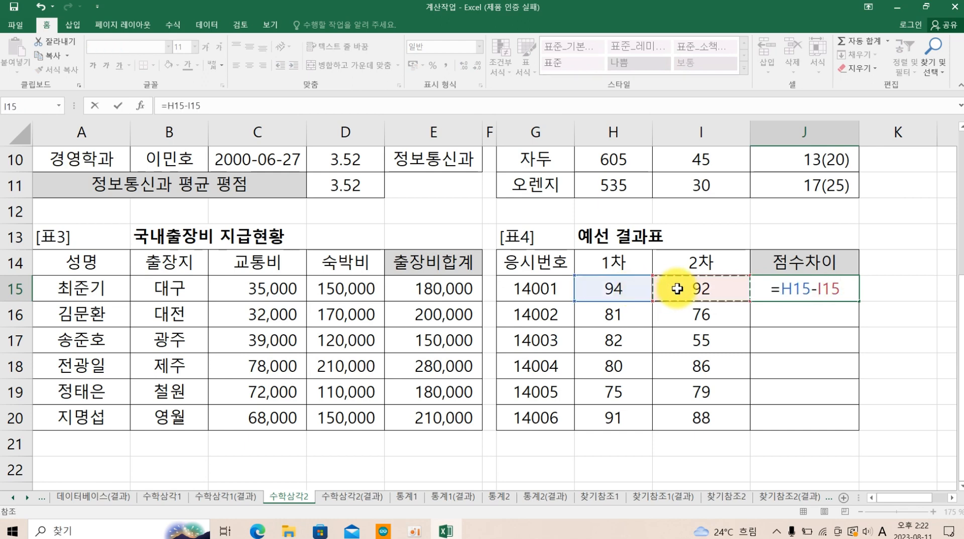
{"action": "key", "text": "Return"}
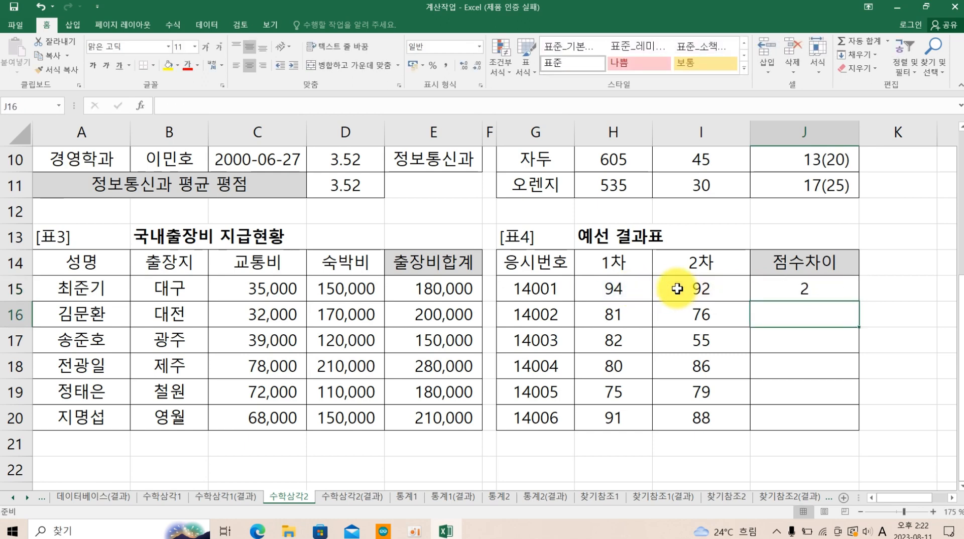
{"action": "left_click", "coordinate": [801, 287]}
{"action": "left_click_drag", "start_coordinate": [858, 304], "coordinate": [862, 423]}
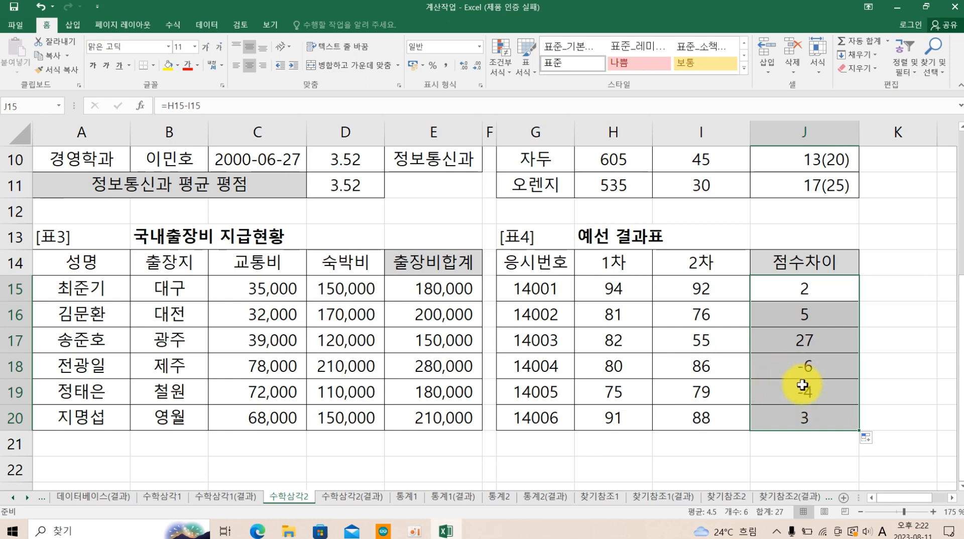
Wrap the J15 subtraction in the ABS function: =ABS(H15-I15).
{"action": "double_click", "coordinate": [790, 292]}
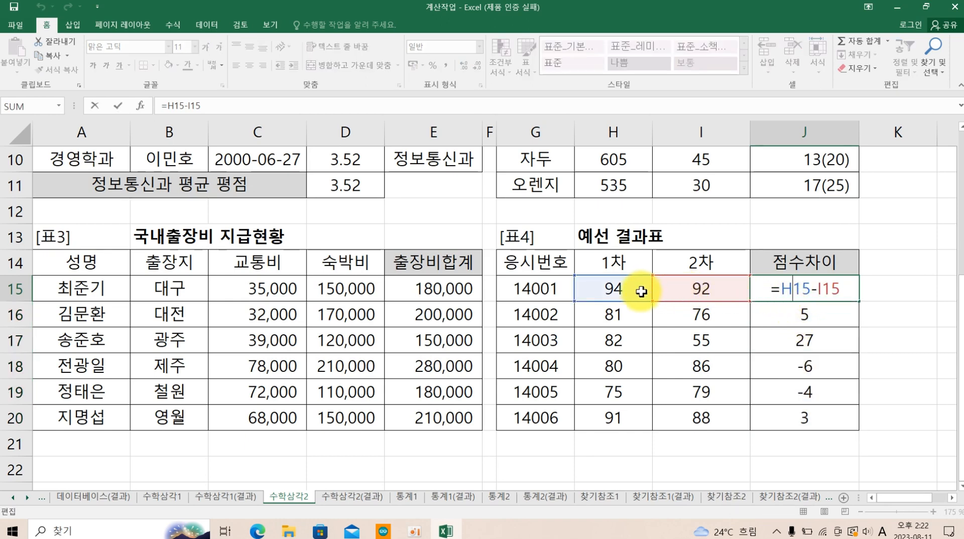
{"action": "left_click", "coordinate": [782, 290]}
{"action": "type", "text": "abs"}
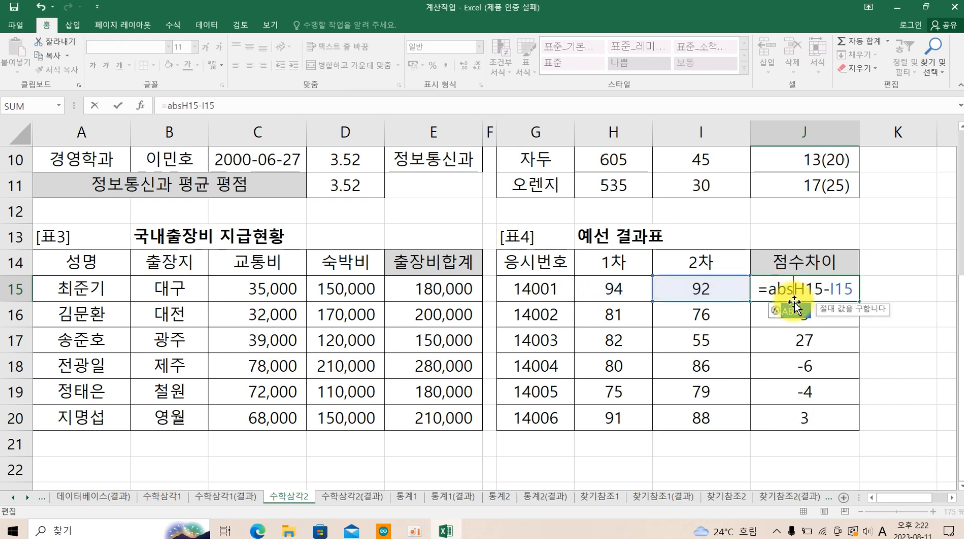
{"action": "type", "text": "("}
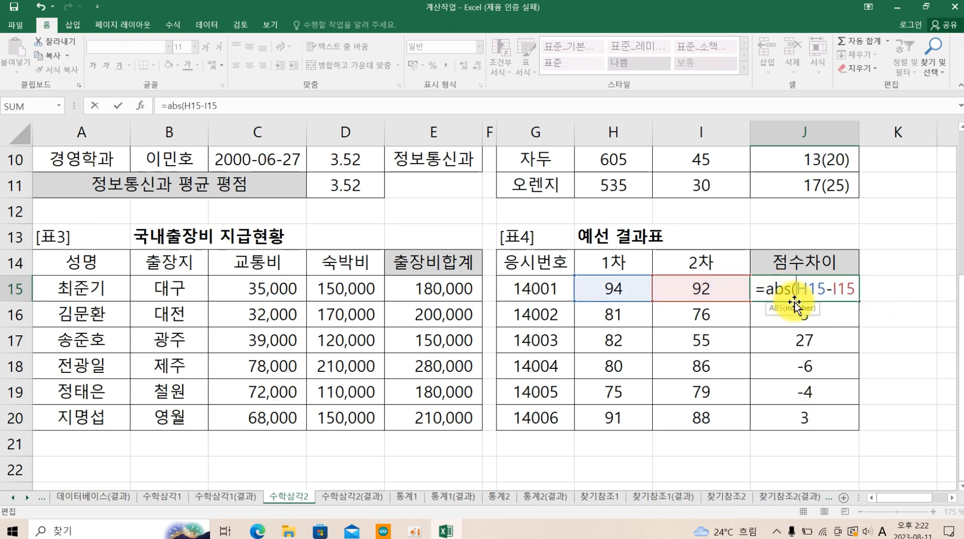
{"action": "left_click", "coordinate": [854, 290]}
{"action": "type", "text": ")"}
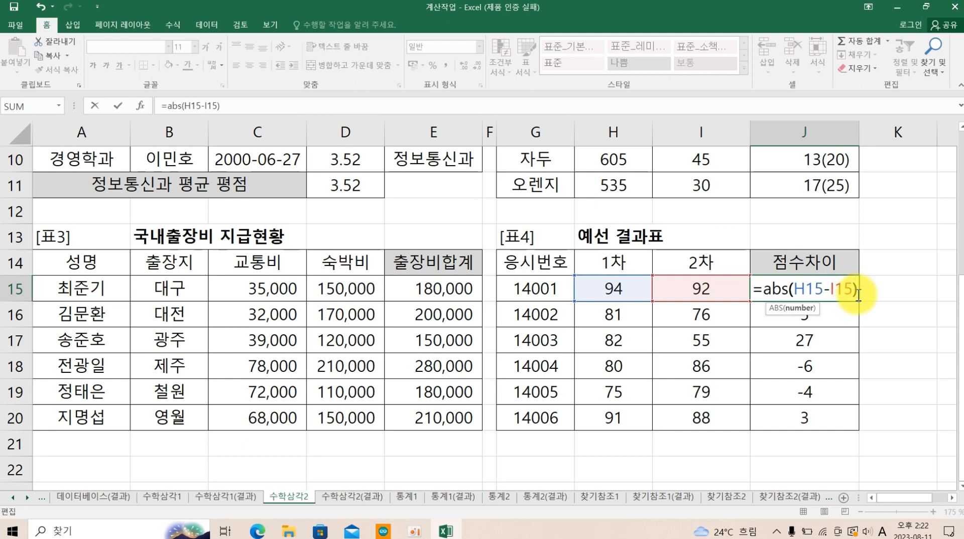
{"action": "key", "text": "Return"}
Fill the ABS formula from J15 down to J20 and review the formula in J15.
{"action": "left_click", "coordinate": [857, 295]}
{"action": "left_click_drag", "start_coordinate": [858, 302], "coordinate": [863, 425]}
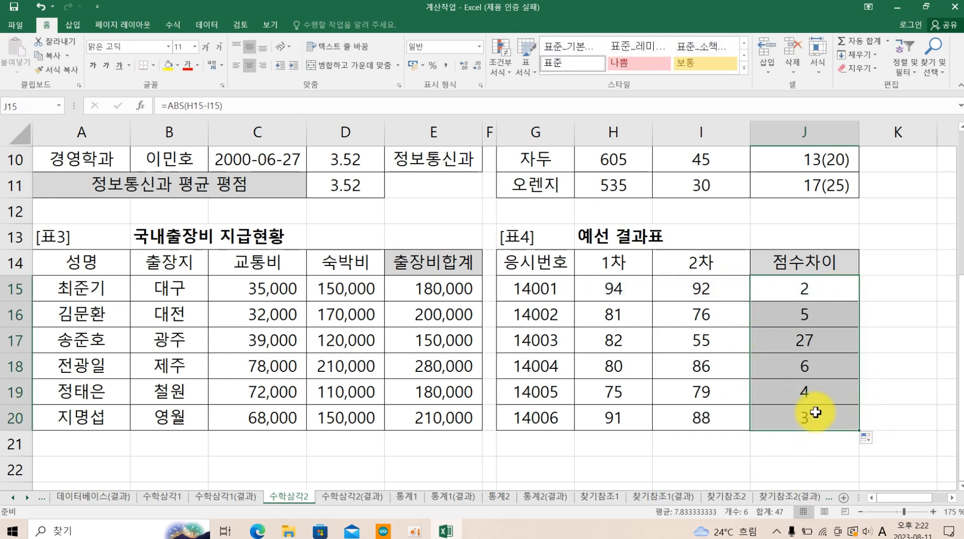
{"action": "double_click", "coordinate": [837, 289]}
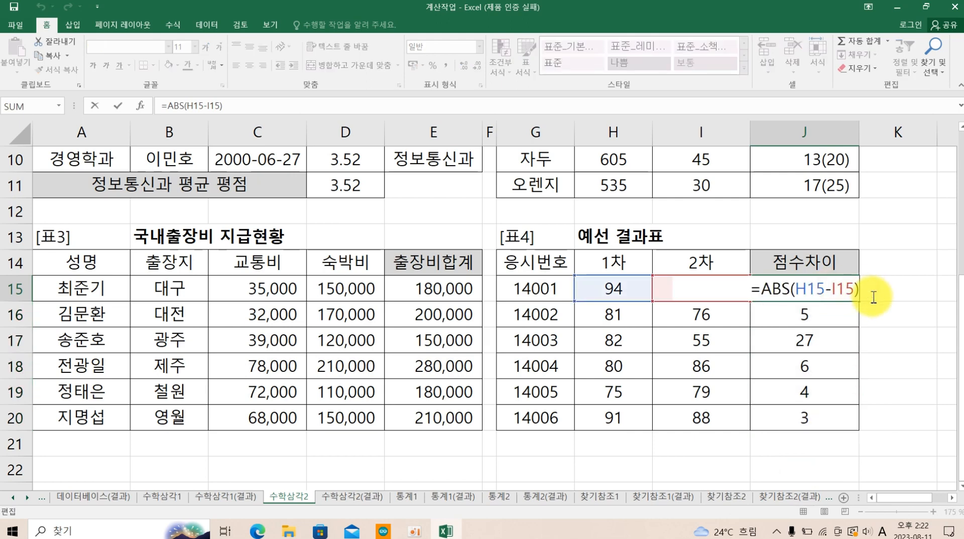
{"action": "key", "text": "Return"}
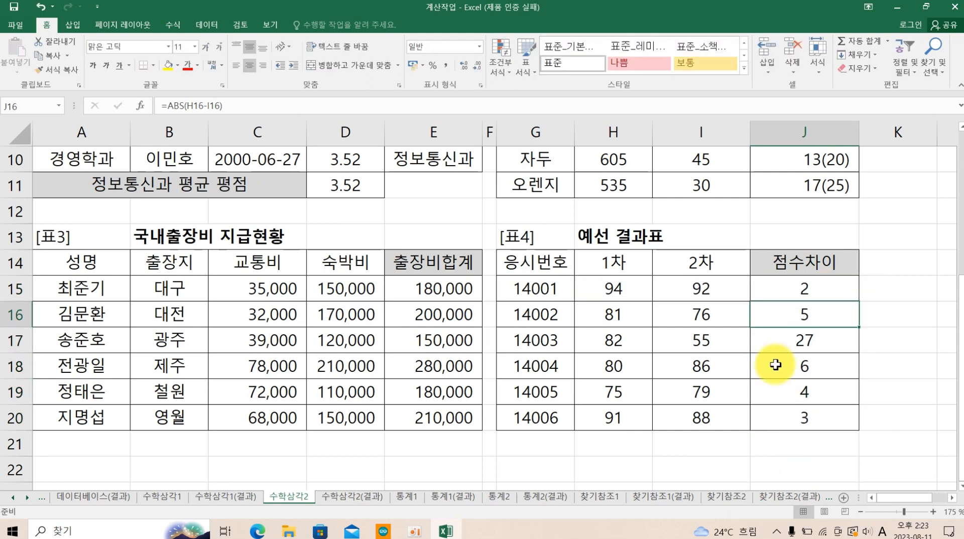
Open the 통계1 sheet and look over 표1 (사원 관리 현황) and its 대리가 아닌 사원수 answer cell.
{"action": "left_click", "coordinate": [404, 496]}
{"action": "scroll", "coordinate": [443, 392], "scroll_direction": "up", "scroll_amount": 2}
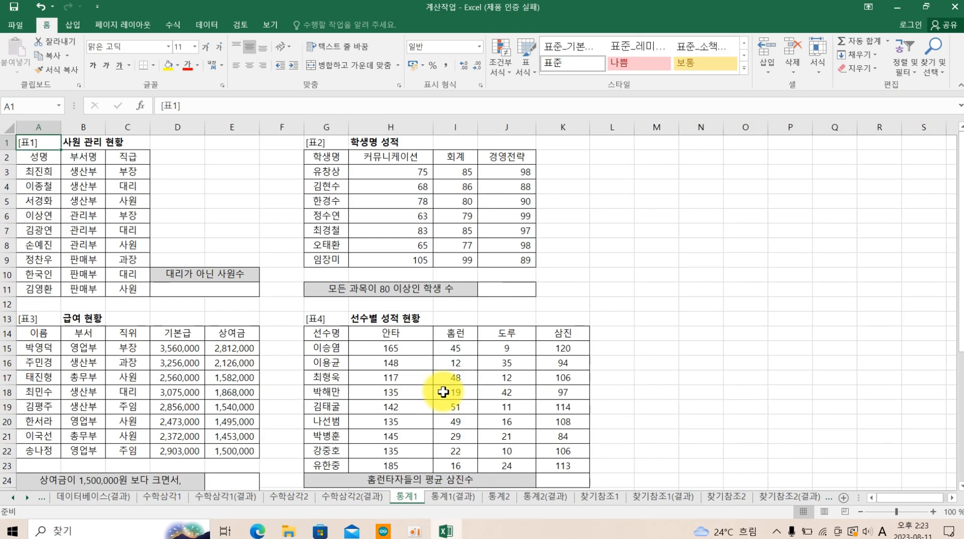
{"action": "scroll", "coordinate": [438, 382], "scroll_direction": "up", "scroll_amount": 9}
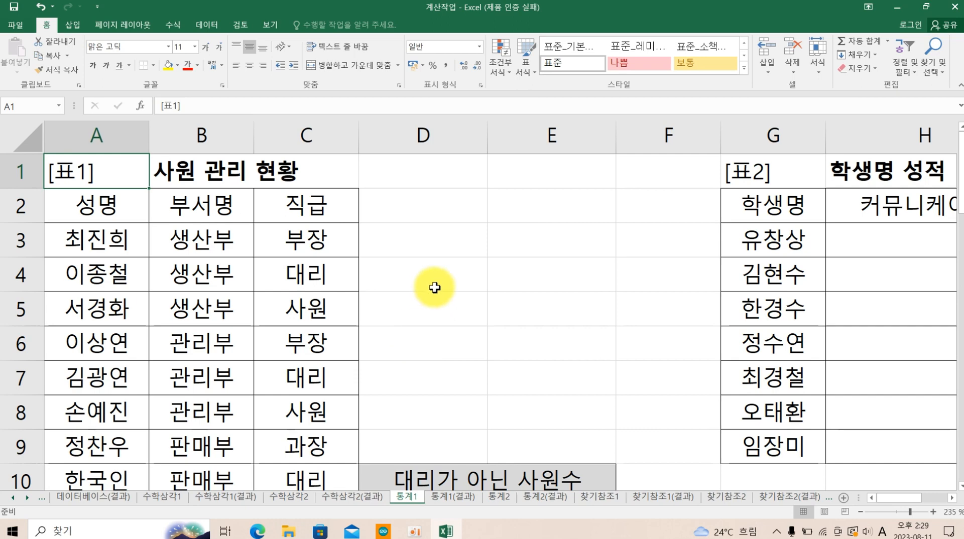
{"action": "scroll", "coordinate": [500, 266], "scroll_direction": "down", "scroll_amount": 2}
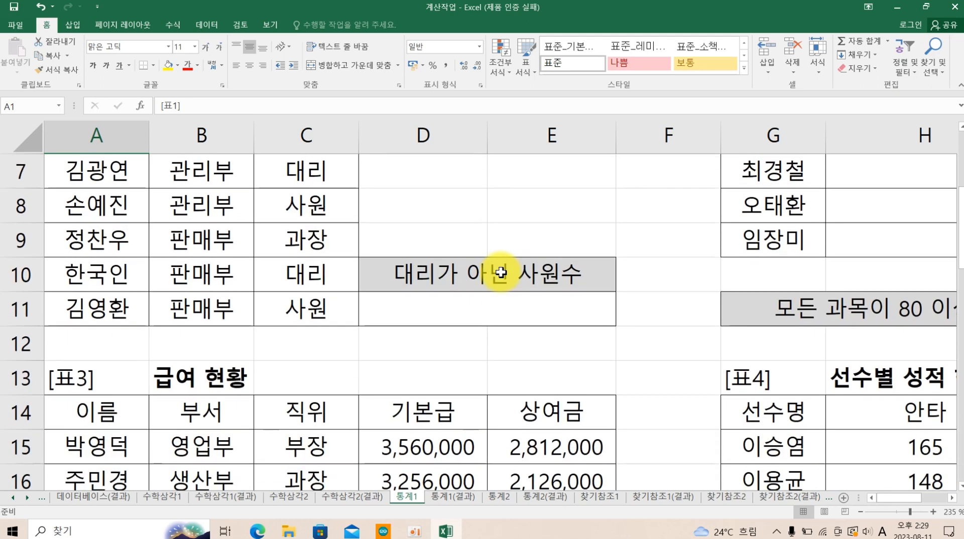
{"action": "scroll", "coordinate": [501, 273], "scroll_direction": "up", "scroll_amount": 2}
{"action": "scroll", "coordinate": [501, 273], "scroll_direction": "up", "scroll_amount": 1}
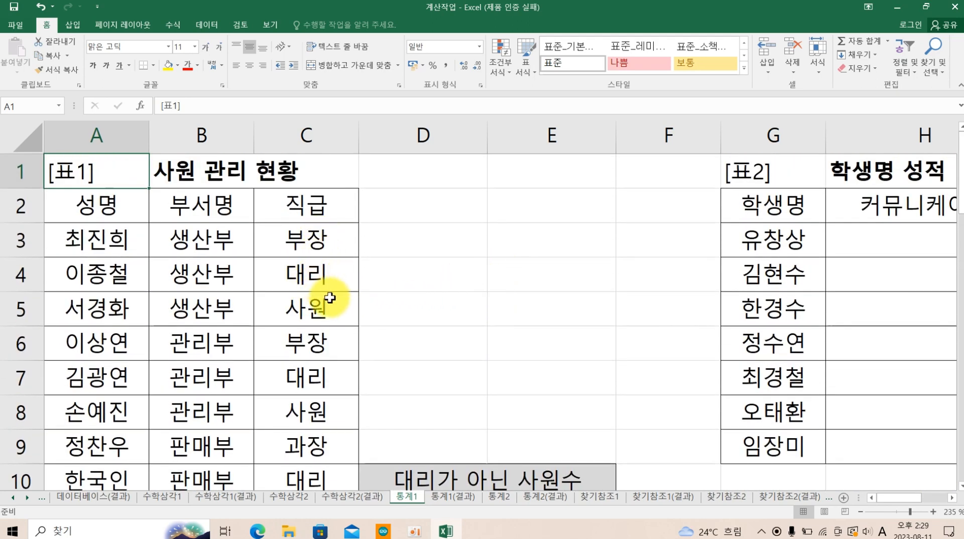
{"action": "left_click", "coordinate": [442, 263]}
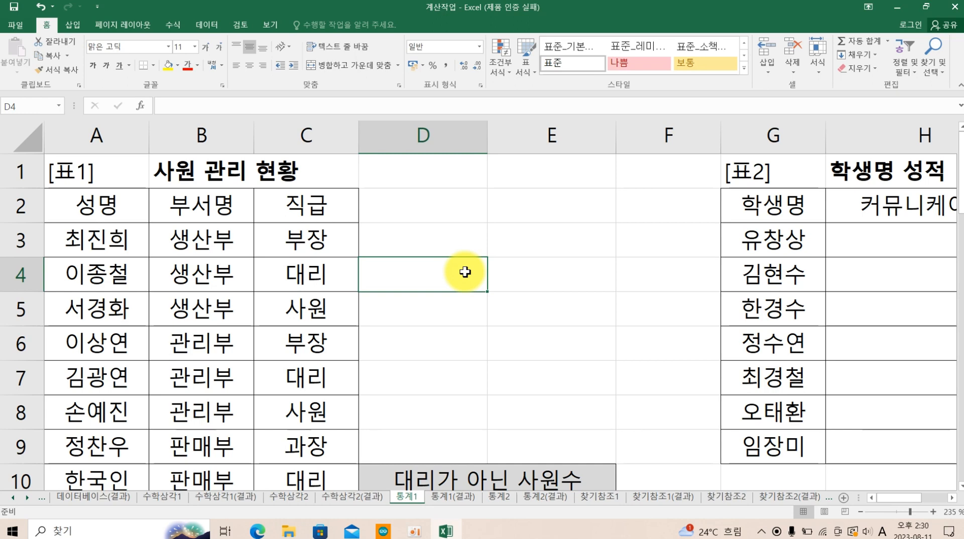
Begin a COUNTIF formula in D11, under 대리가 아닌 사원수, with the 직급 cells C3:C11 as its range.
{"action": "scroll", "coordinate": [534, 285], "scroll_direction": "down", "scroll_amount": 2}
{"action": "left_click", "coordinate": [490, 308]}
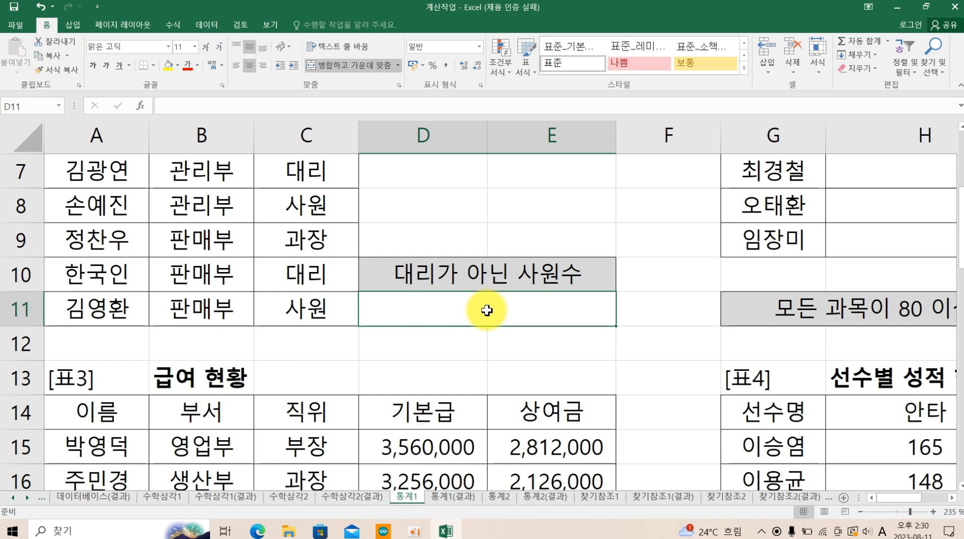
{"action": "type", "text": "=cou"}
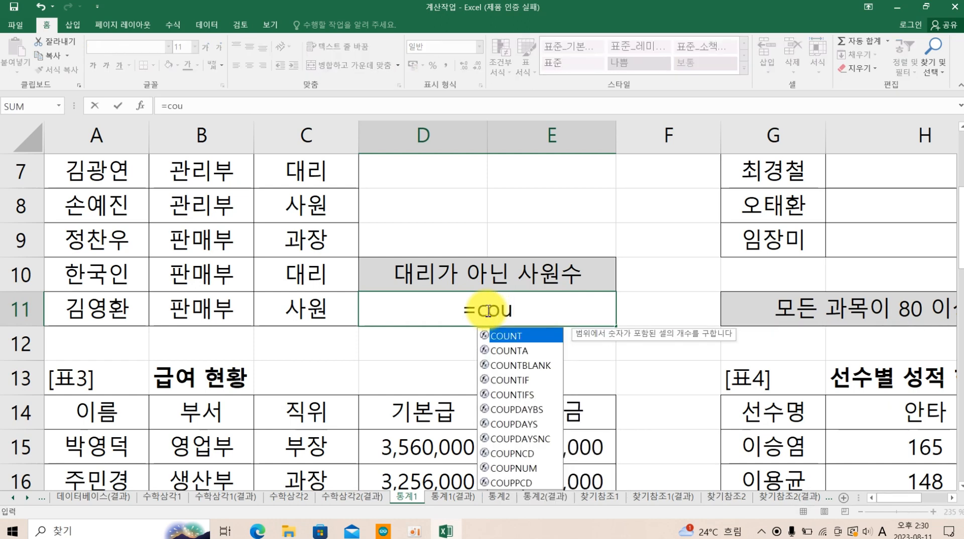
{"action": "key", "text": "Down"}
{"action": "key", "text": "Down"}
{"action": "key", "text": "Down"}
{"action": "key", "text": "Tab"}
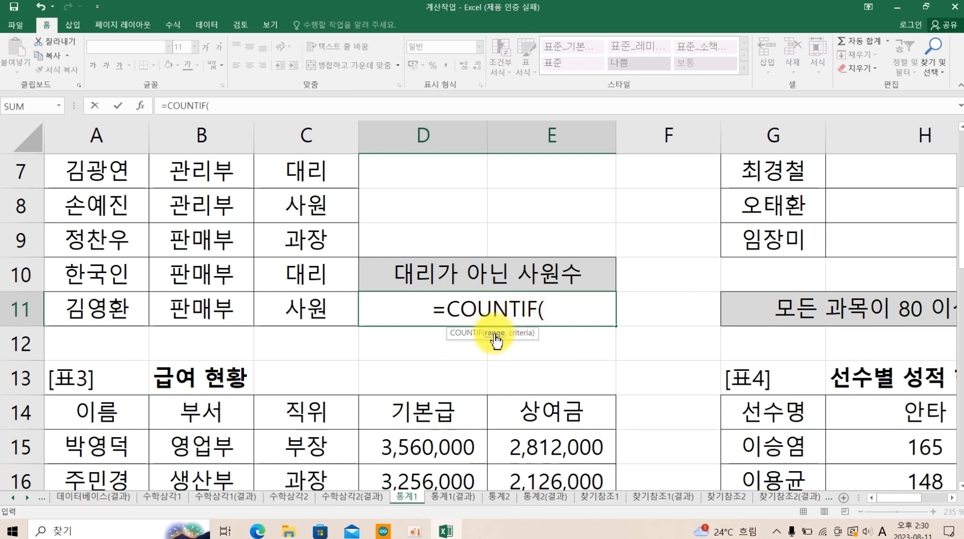
{"action": "scroll", "coordinate": [370, 309], "scroll_direction": "up", "scroll_amount": 2}
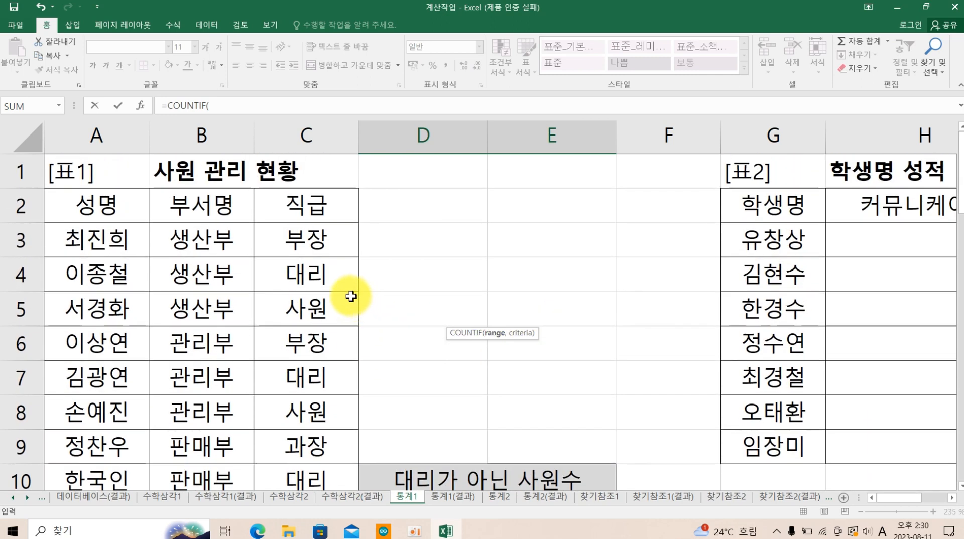
{"action": "left_click_drag", "start_coordinate": [323, 243], "coordinate": [311, 424]}
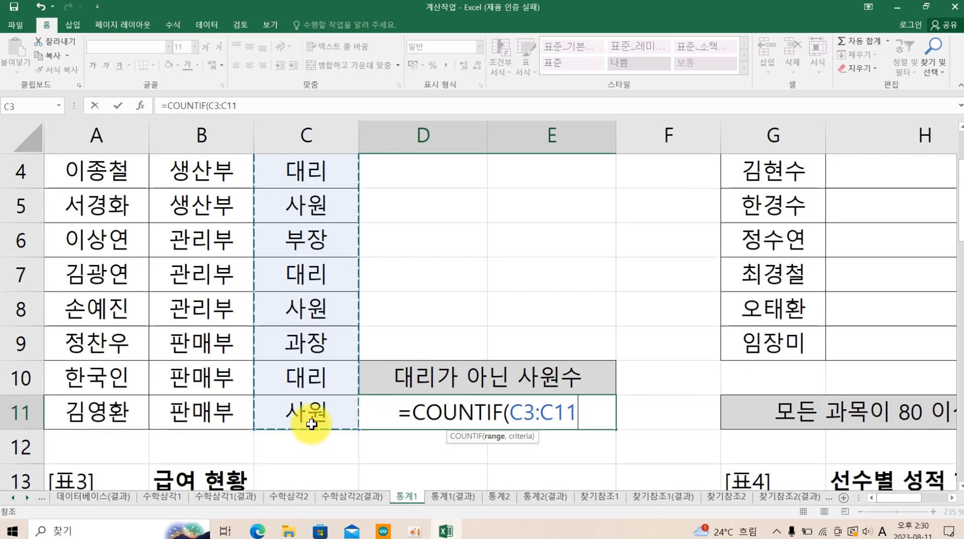
Complete the D11 formula with the criterion "<>대리": =COUNTIF(C3:C11,"<>대리").
{"action": "type", "text": ",\""}
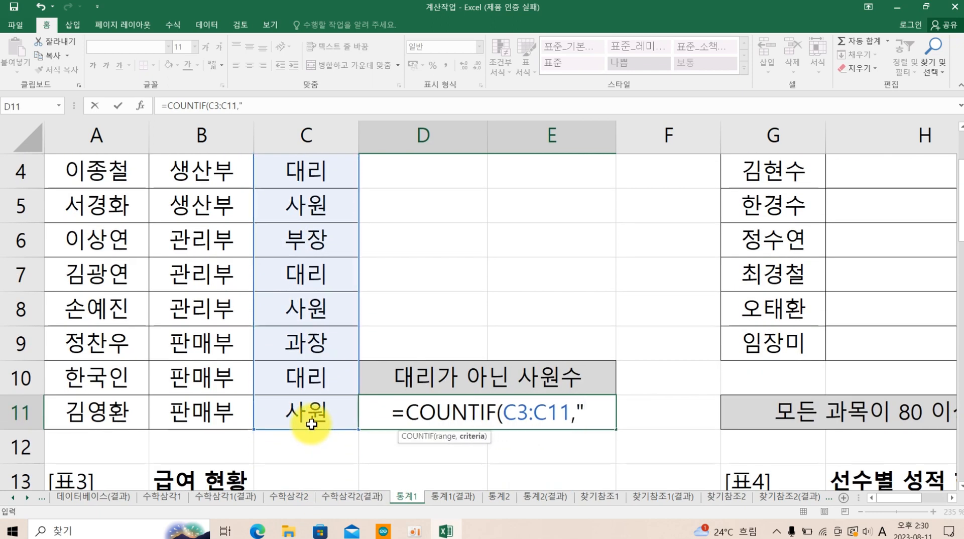
{"action": "type", "text": "<>"}
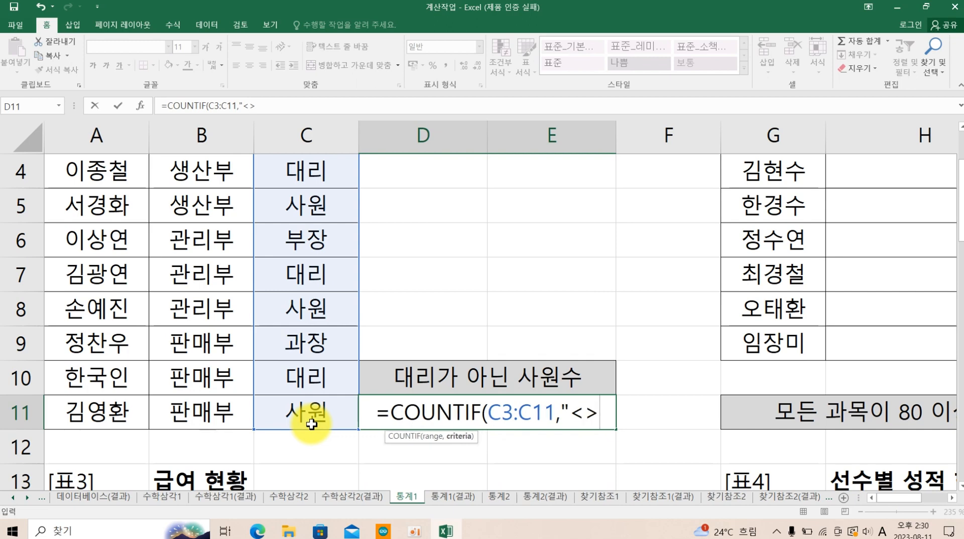
{"action": "type", "text": "eo"}
{"action": "key", "text": "BackSpace"}
{"action": "key", "text": "BackSpace"}
{"action": "key", "text": "Hangul"}
{"action": "type", "text": "대리"}
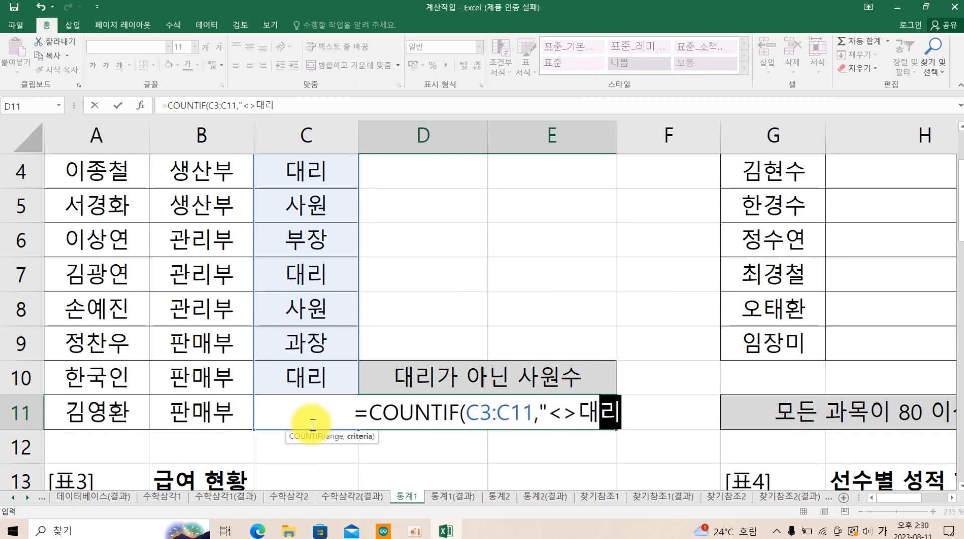
{"action": "type", "text": "\""}
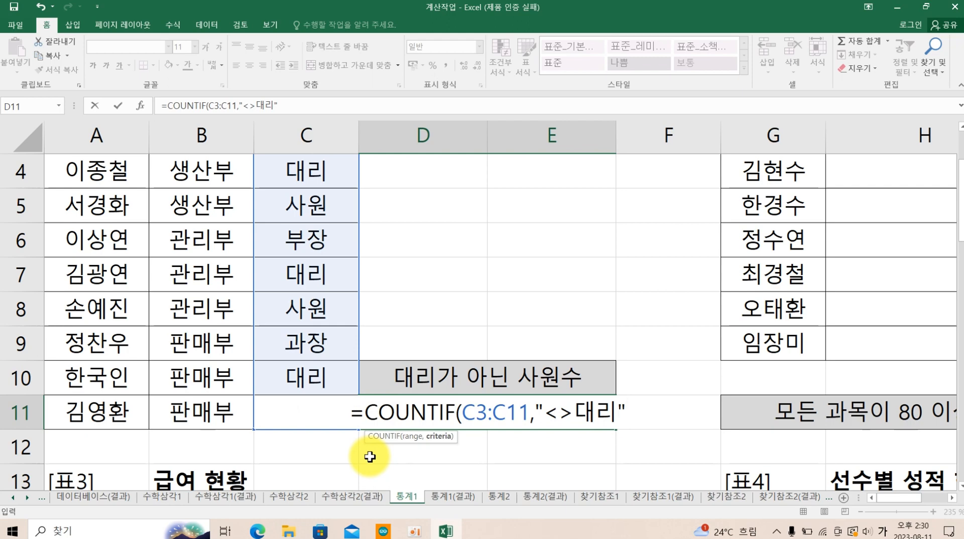
{"action": "type", "text": ")"}
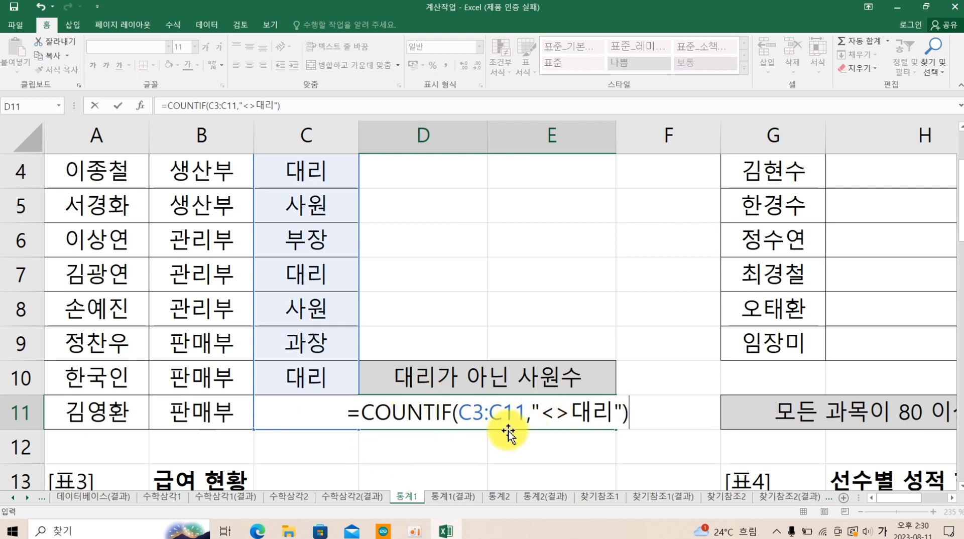
{"action": "key", "text": "ctrl+Return"}
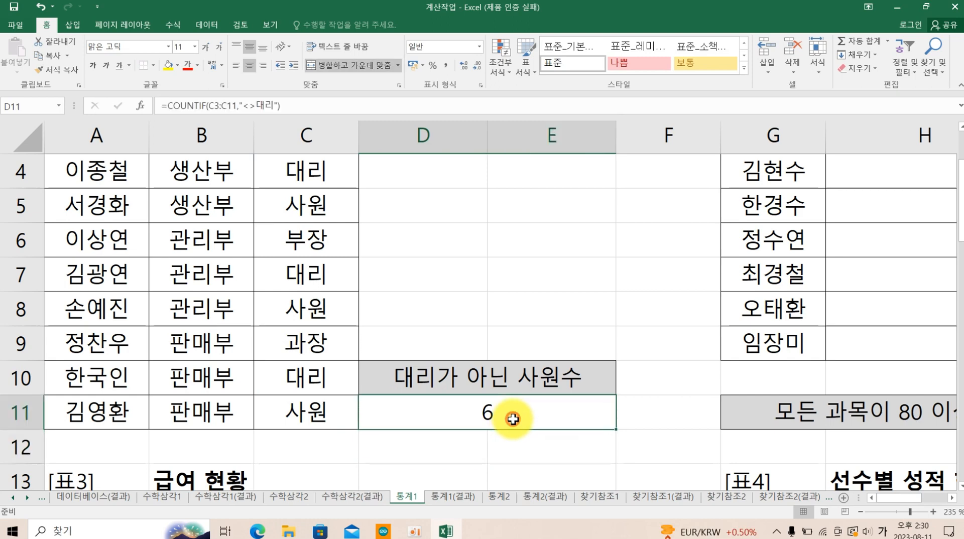
Append the unit &"명" to the COUNTIF formula in D11 and review the resulting formula.
{"action": "double_click", "coordinate": [512, 419]}
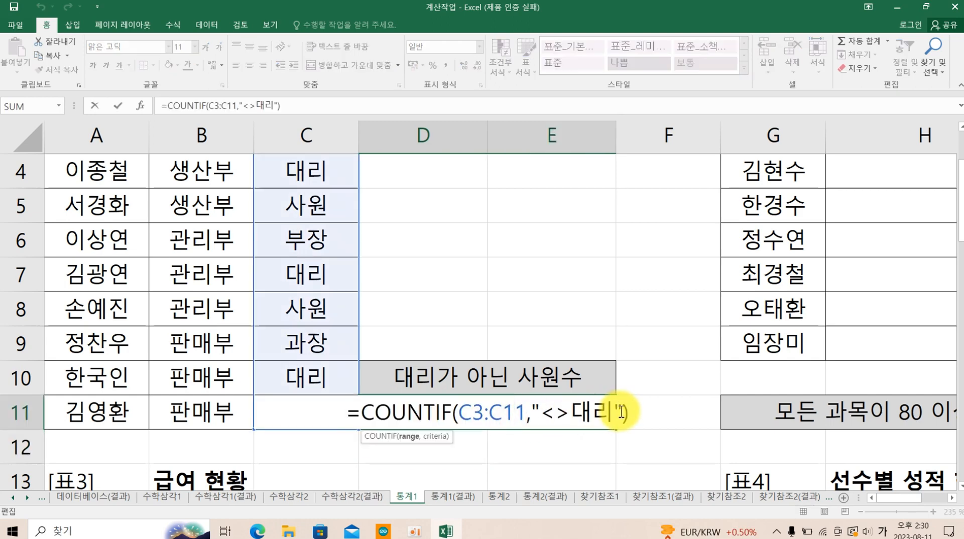
{"action": "left_click", "coordinate": [642, 413]}
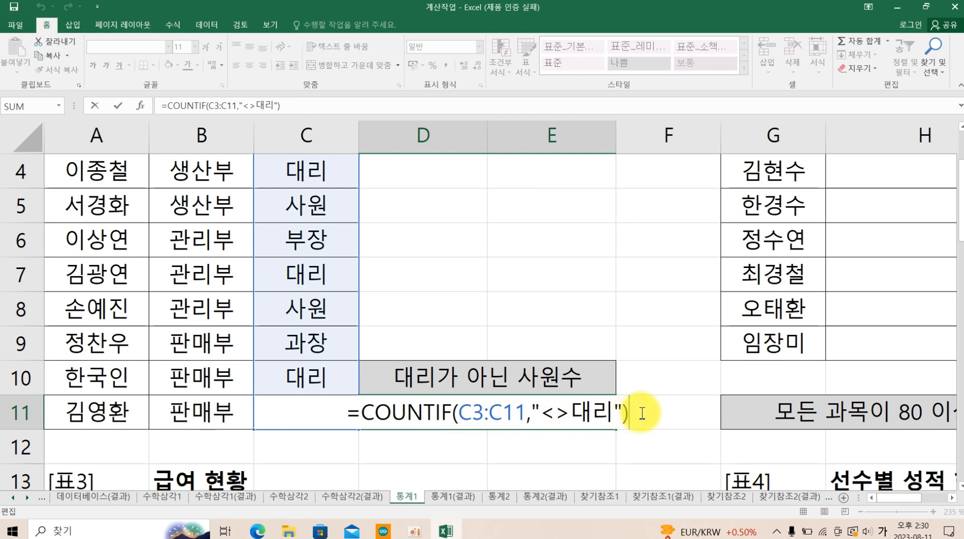
{"action": "type", "text": "&\""}
{"action": "key", "text": "Hangul"}
{"action": "type", "text": "au"}
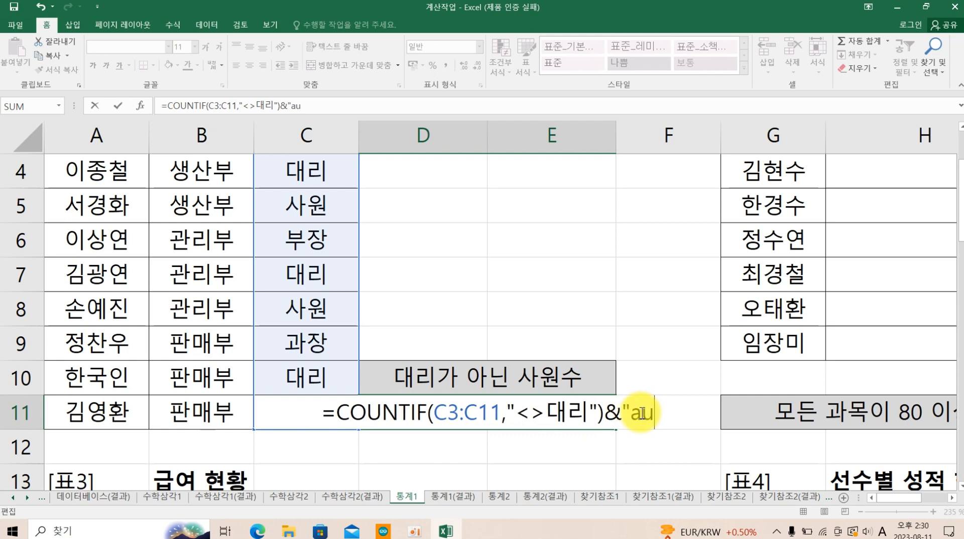
{"action": "key", "text": "BackSpace"}
{"action": "key", "text": "BackSpace"}
{"action": "key", "text": "Hangul"}
{"action": "type", "text": "ㅁ"}
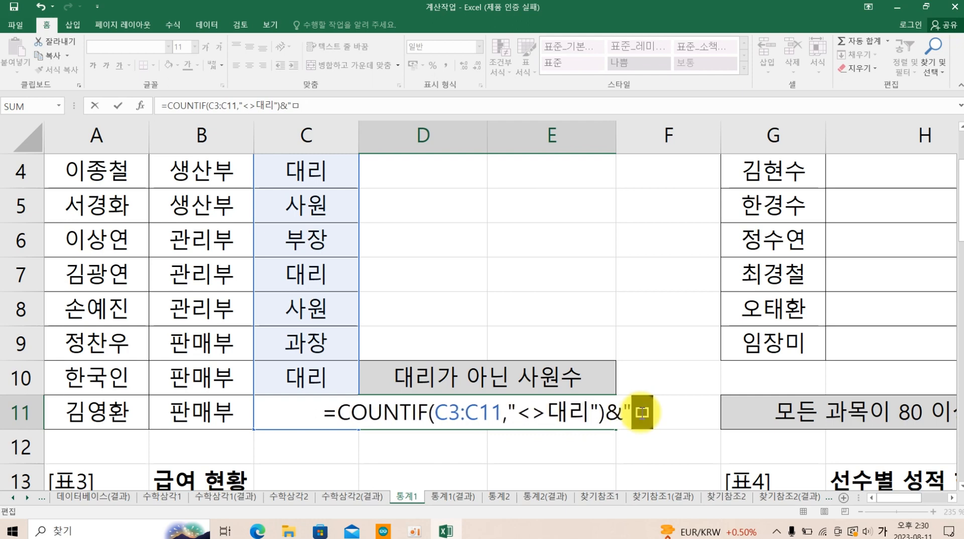
{"action": "type", "text": "명"}
{"action": "key", "text": "Return"}
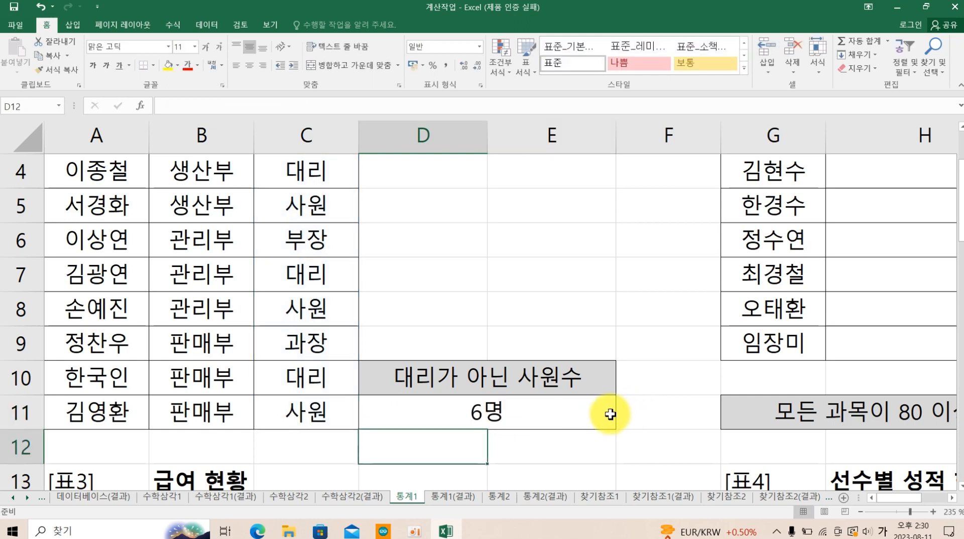
{"action": "double_click", "coordinate": [610, 414]}
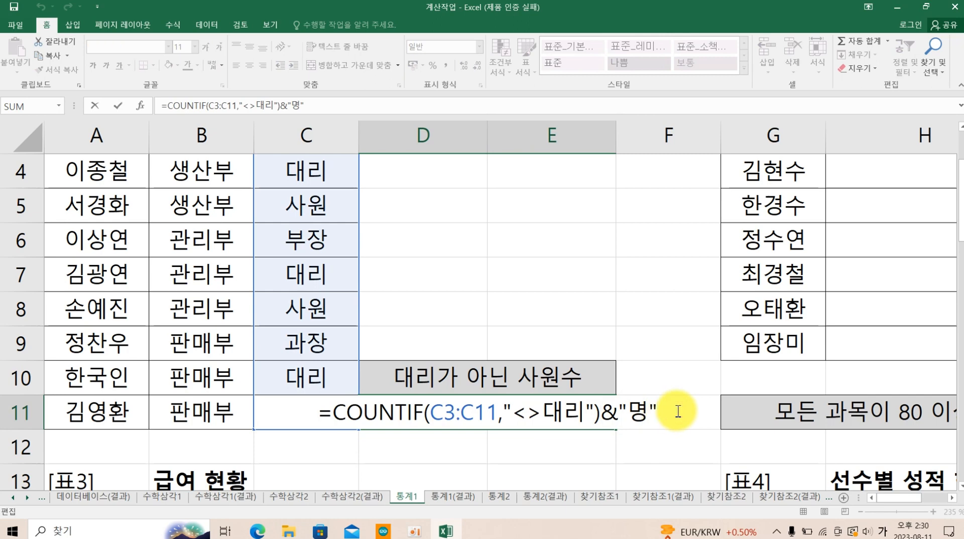
Start a COUNTIFS formula in J11 of 표2, the answer cell for 모든 과목이 80 이상인 학생 수.
{"action": "left_click_drag", "start_coordinate": [894, 497], "coordinate": [930, 500]}
{"action": "scroll", "coordinate": [867, 424], "scroll_direction": "up", "scroll_amount": 1}
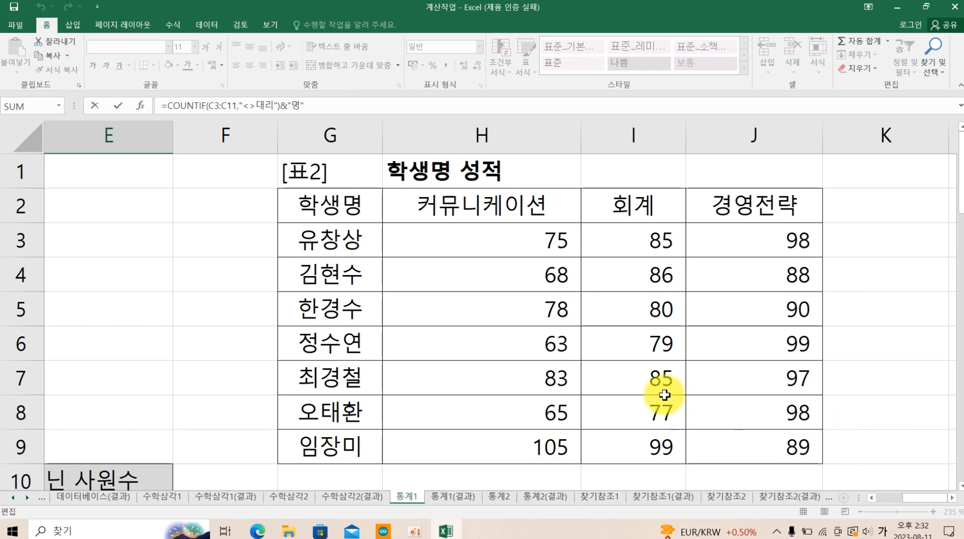
{"action": "scroll", "coordinate": [673, 394], "scroll_direction": "down", "scroll_amount": 1}
{"action": "left_click", "coordinate": [737, 423]}
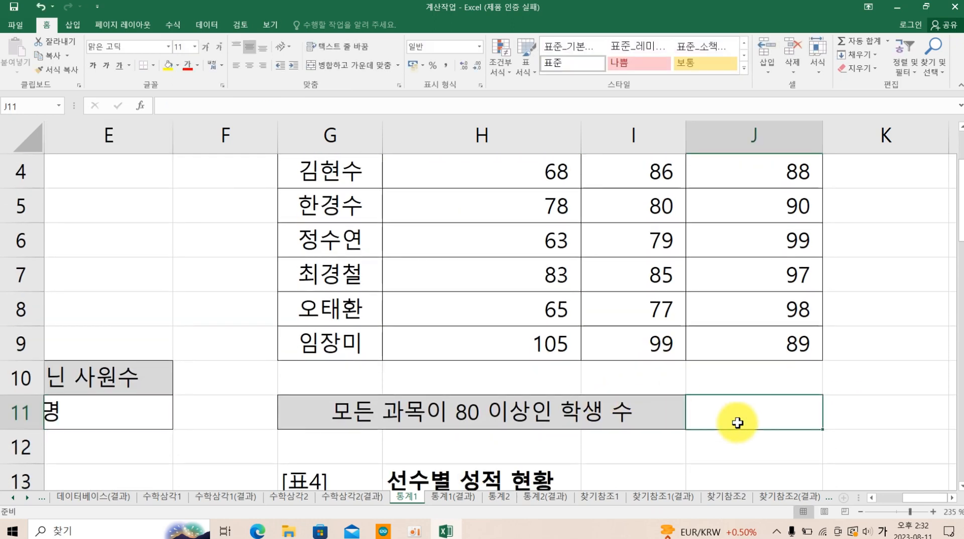
{"action": "type", "text": "="}
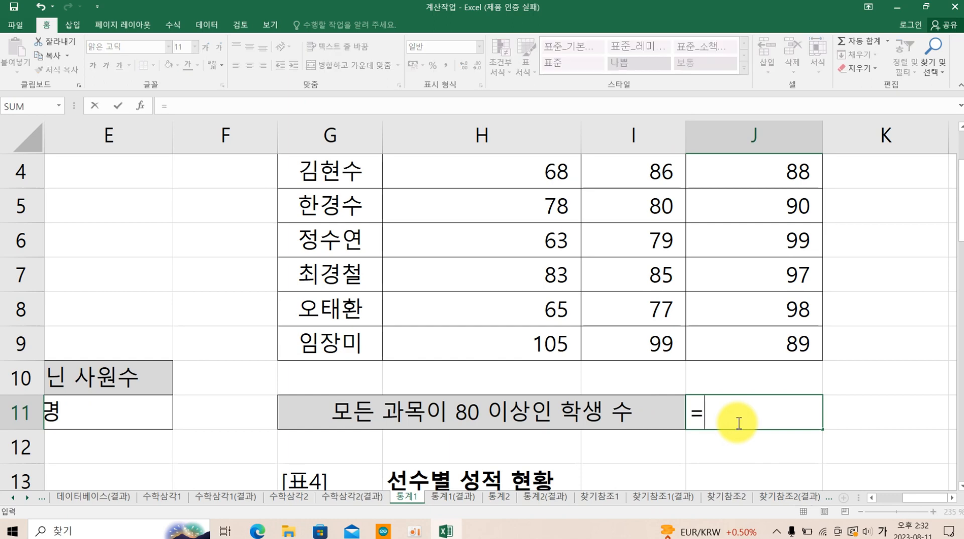
{"action": "type", "text": "ㅊ"}
{"action": "key", "text": "BackSpace"}
{"action": "key", "text": "Hangul"}
{"action": "type", "text": "cou"}
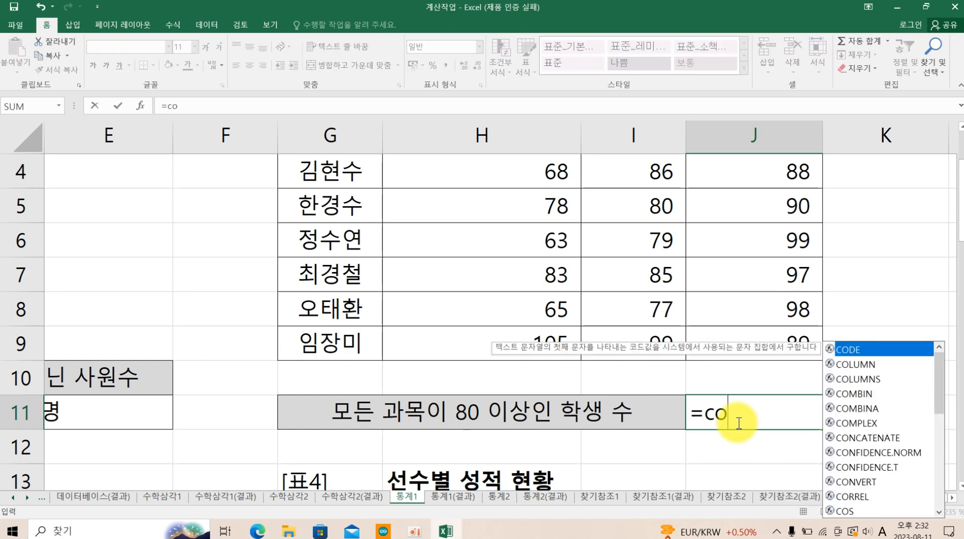
{"action": "key", "text": "Down"}
{"action": "key", "text": "Down"}
{"action": "key", "text": "Down"}
{"action": "key", "text": "Down"}
{"action": "key", "text": "Tab"}
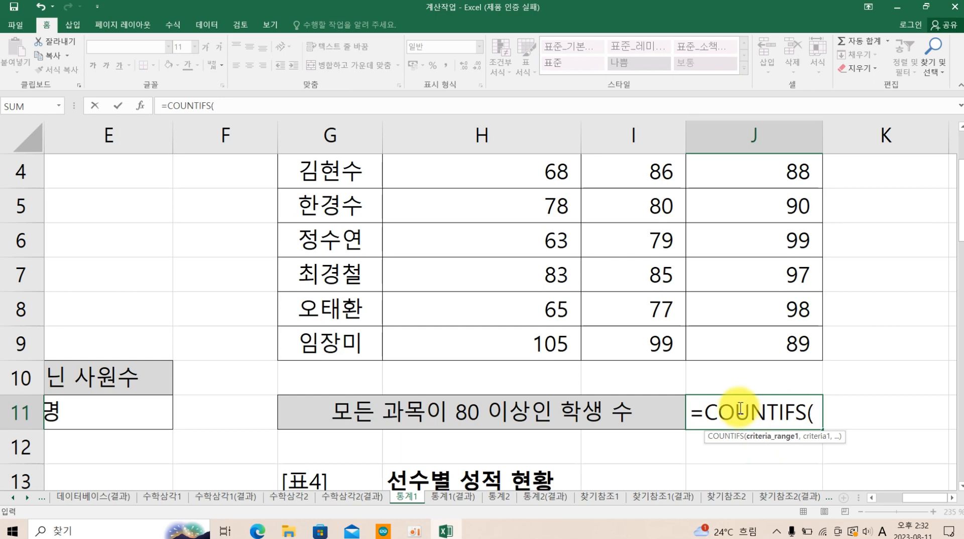
Enter the 커뮤니케이션 scores H3:H9 with the criterion ">=80" as the first condition of the J11 COUNTIFS formula.
{"action": "scroll", "coordinate": [606, 352], "scroll_direction": "up", "scroll_amount": 1}
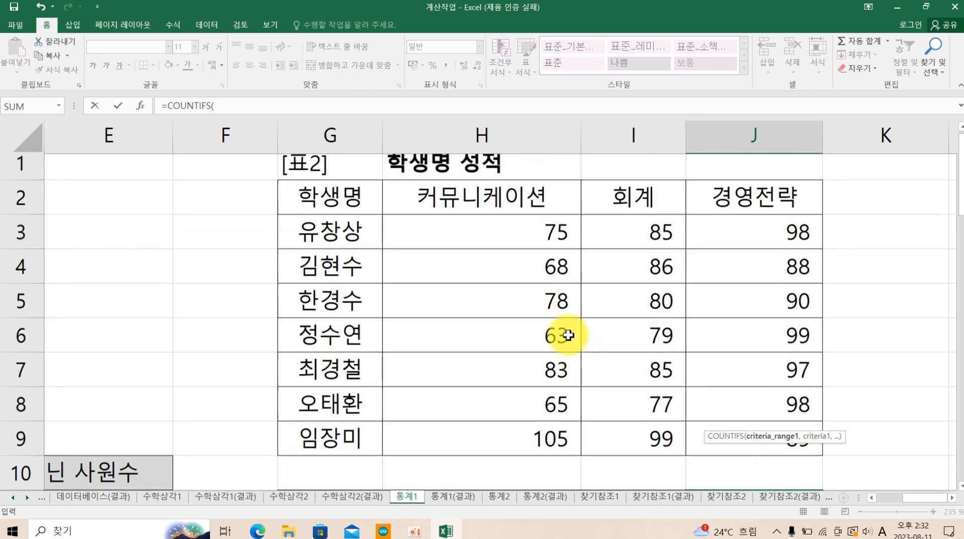
{"action": "left_click_drag", "start_coordinate": [503, 237], "coordinate": [507, 439]}
{"action": "type", "text": ","}
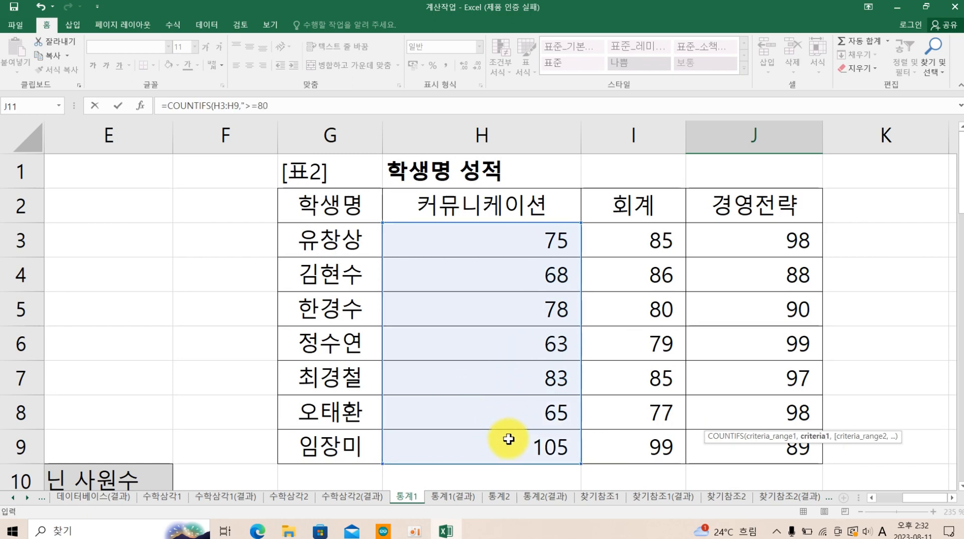
{"action": "type", "text": "\">=80"}
{"action": "key", "text": "Return"}
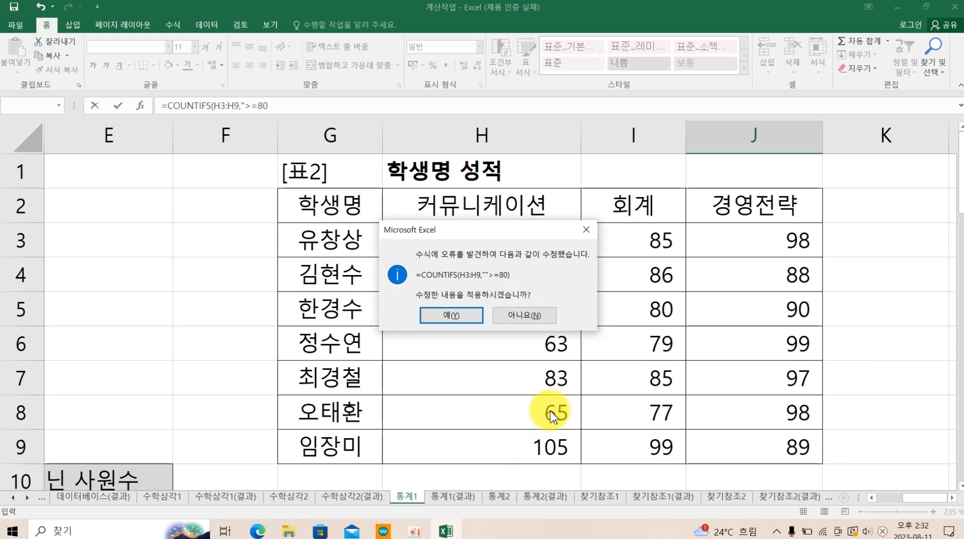
{"action": "left_click", "coordinate": [588, 234]}
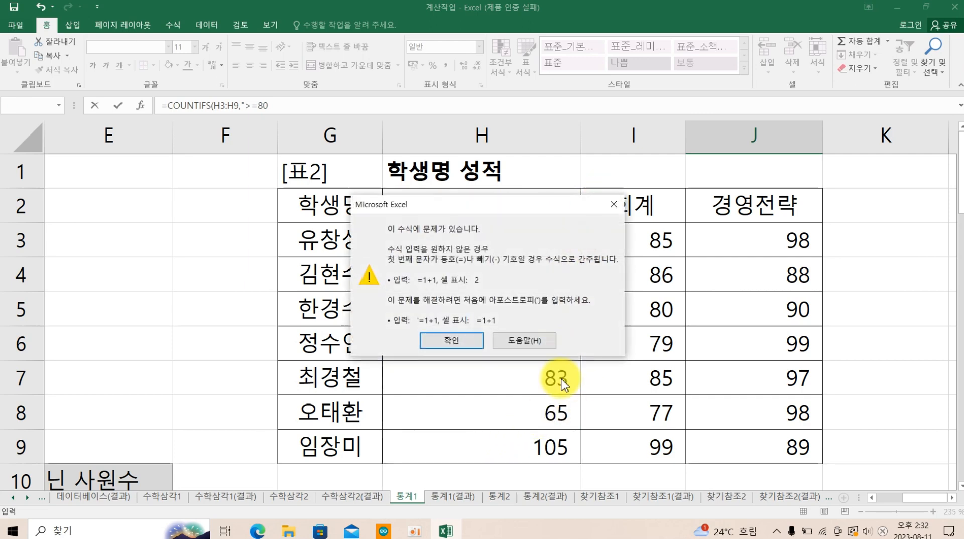
{"action": "left_click", "coordinate": [472, 340]}
{"action": "scroll", "coordinate": [653, 371], "scroll_direction": "down", "scroll_amount": 4}
{"action": "scroll", "coordinate": [753, 382], "scroll_direction": "up", "scroll_amount": 2}
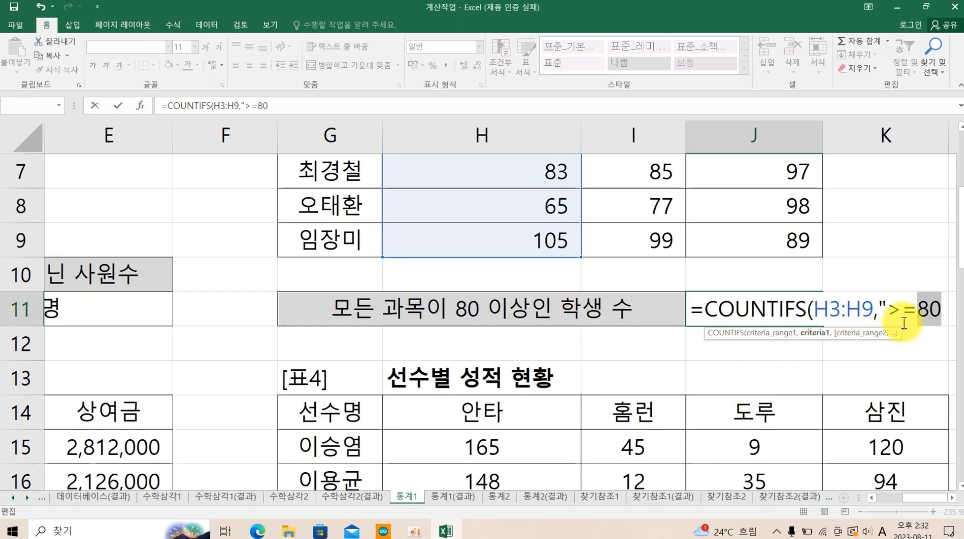
{"action": "left_click", "coordinate": [944, 312]}
{"action": "type", "text": "\","}
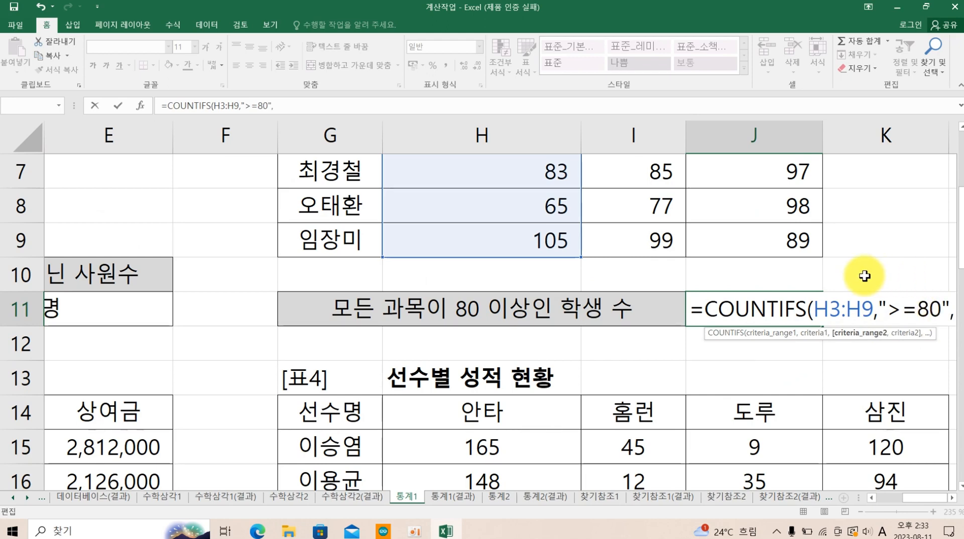
Add the 회계 scores I3:I9 with the criterion ">=80" as the second COUNTIFS condition.
{"action": "scroll", "coordinate": [856, 276], "scroll_direction": "up", "scroll_amount": 2}
{"action": "left_click_drag", "start_coordinate": [658, 237], "coordinate": [653, 431]}
{"action": "type", "text": ",\">=8"}
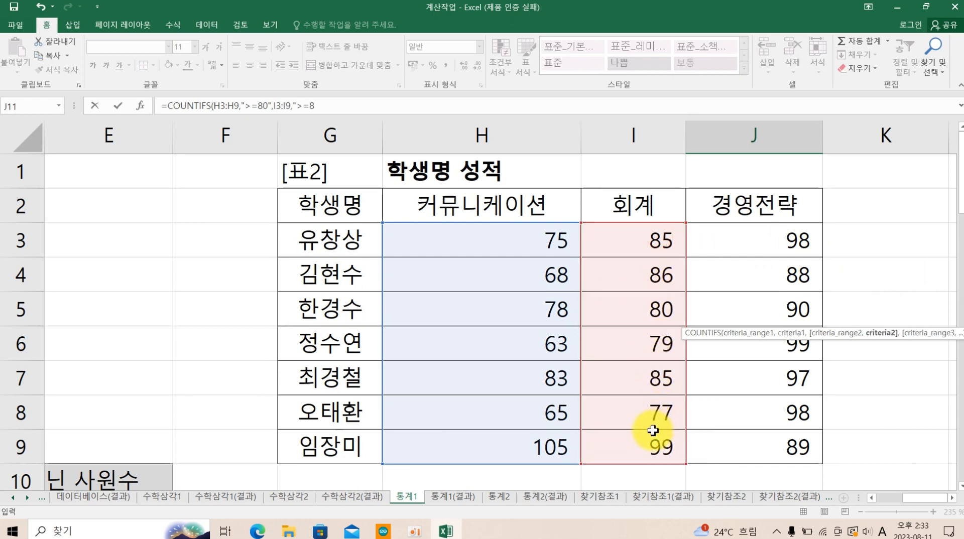
{"action": "type", "text": "0\","}
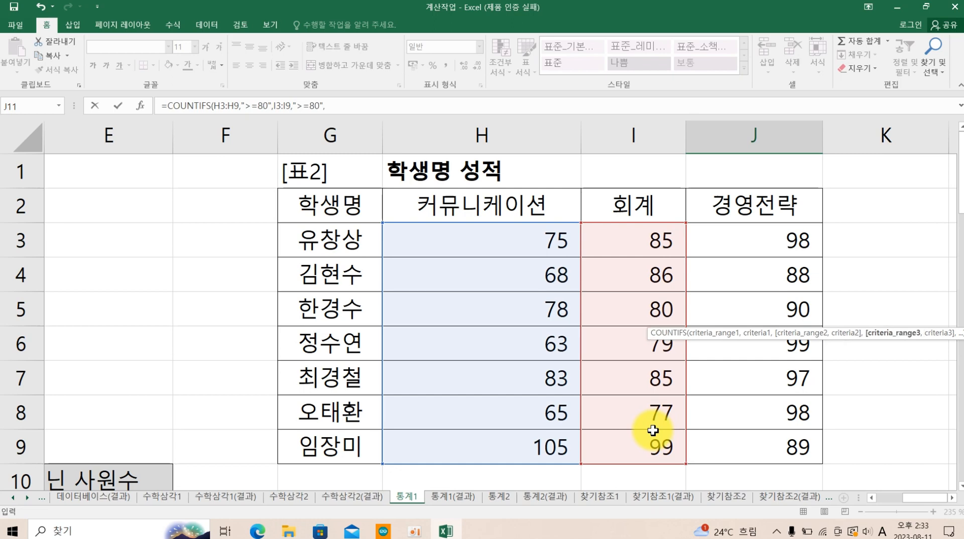
Add the 경영전략 scores J3:J9 with the criterion ">=80" as the third condition and commit the J11 formula.
{"action": "left_click_drag", "start_coordinate": [757, 241], "coordinate": [758, 436]}
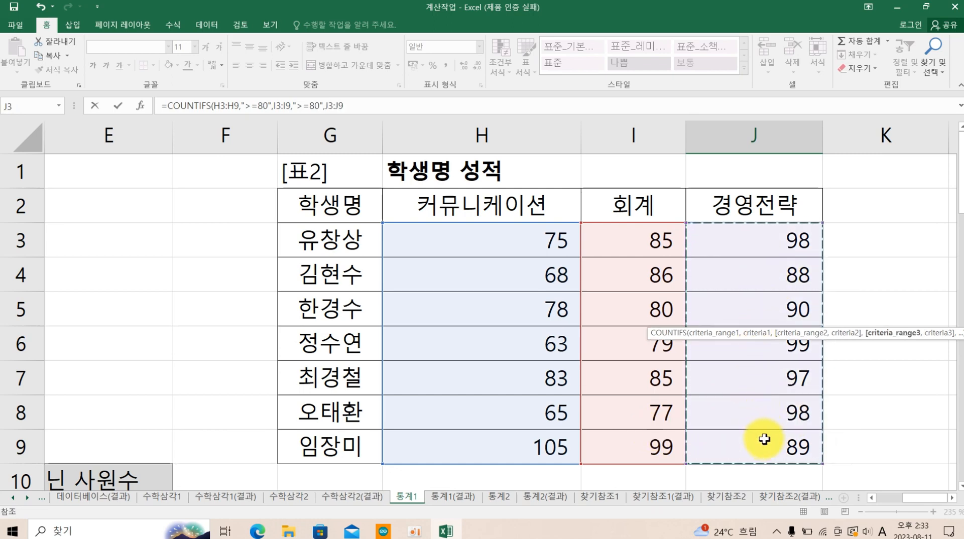
{"action": "type", "text": ","}
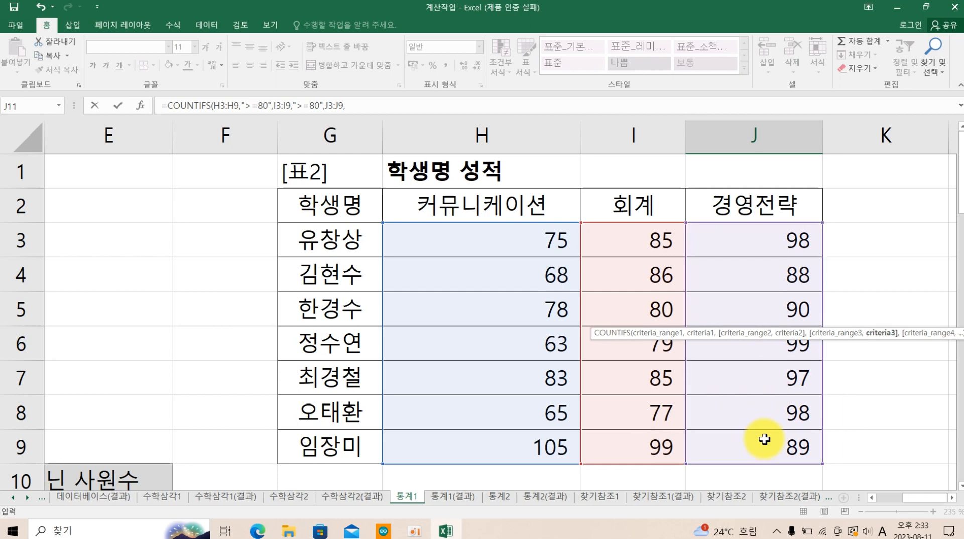
{"action": "type", "text": "\">=80"}
{"action": "key", "text": "Return"}
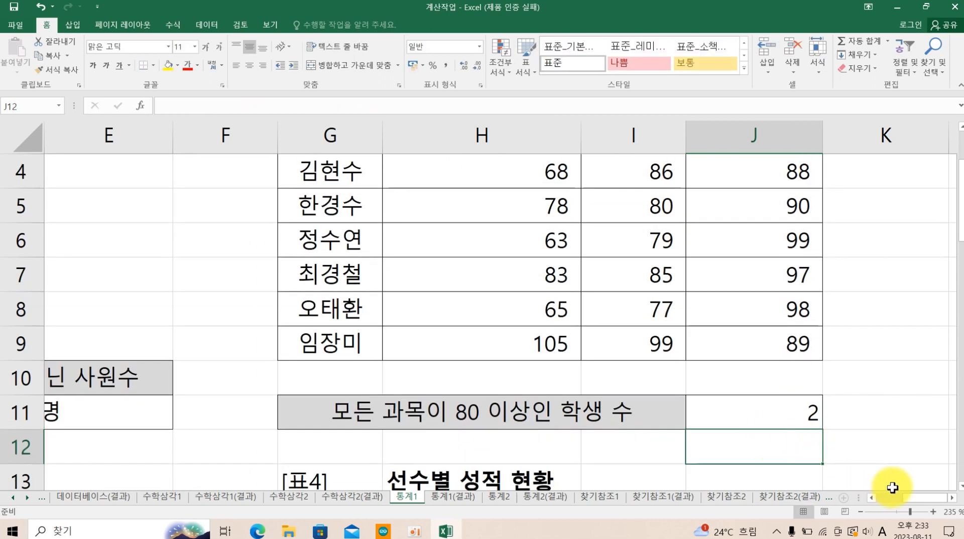
Reopen the COUNTIFS formula in J11 to review its three range and criterion pairs, leaving it as is.
{"action": "scroll", "coordinate": [944, 452], "scroll_direction": "right", "scroll_amount": 2}
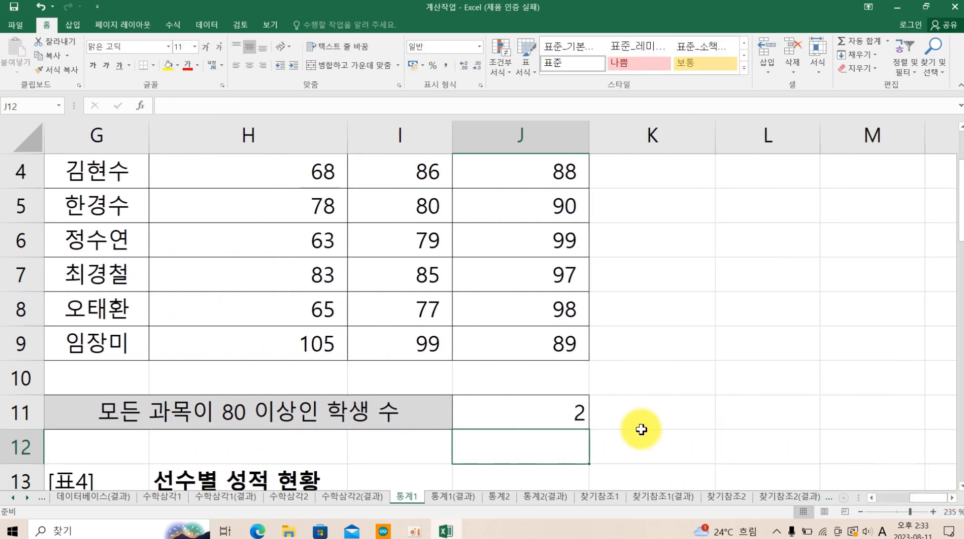
{"action": "double_click", "coordinate": [517, 414]}
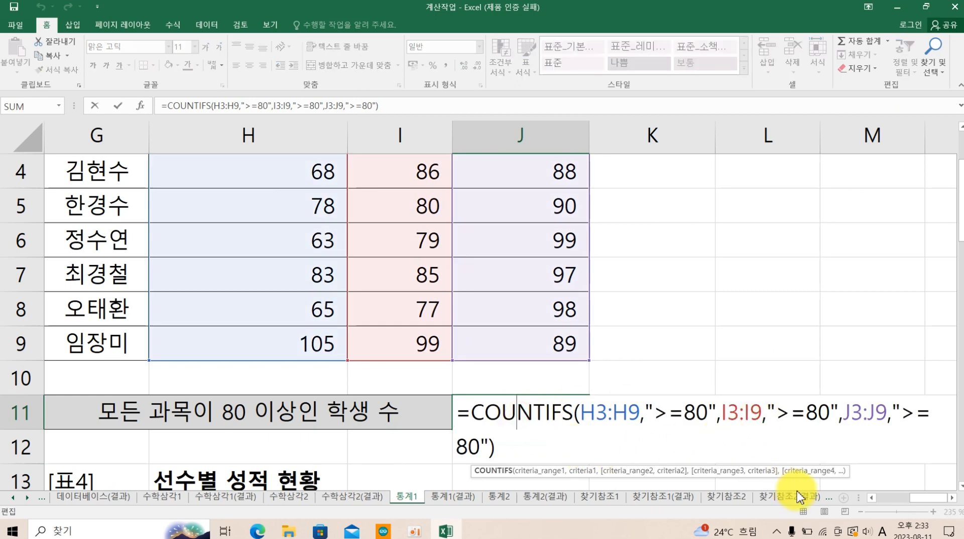
{"action": "scroll", "coordinate": [943, 491], "scroll_direction": "right", "scroll_amount": 1}
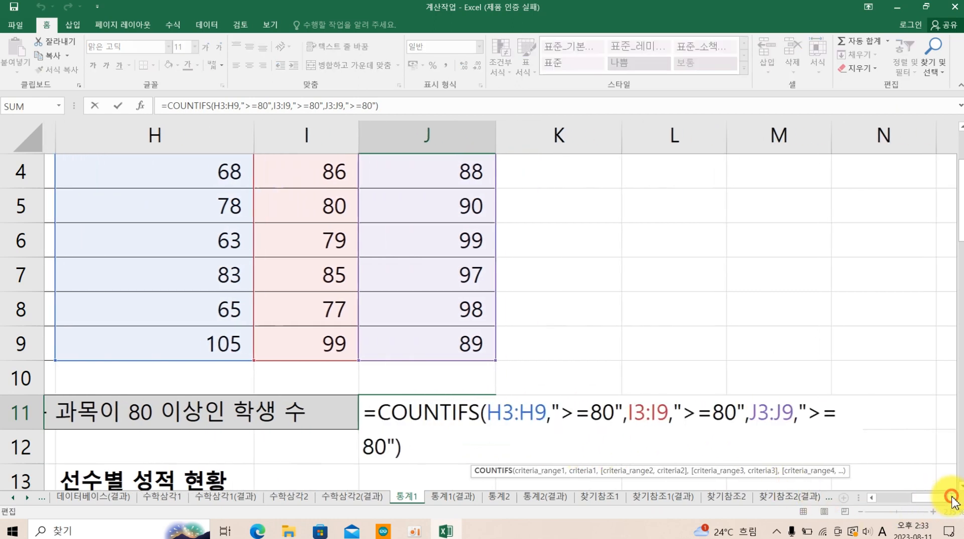
{"action": "left_click", "coordinate": [875, 424]}
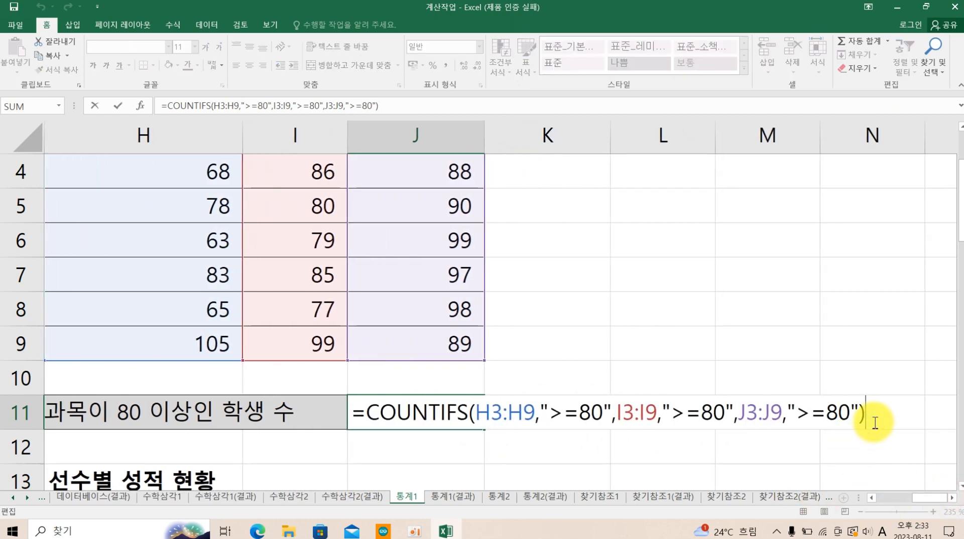
{"action": "key", "text": "Return"}
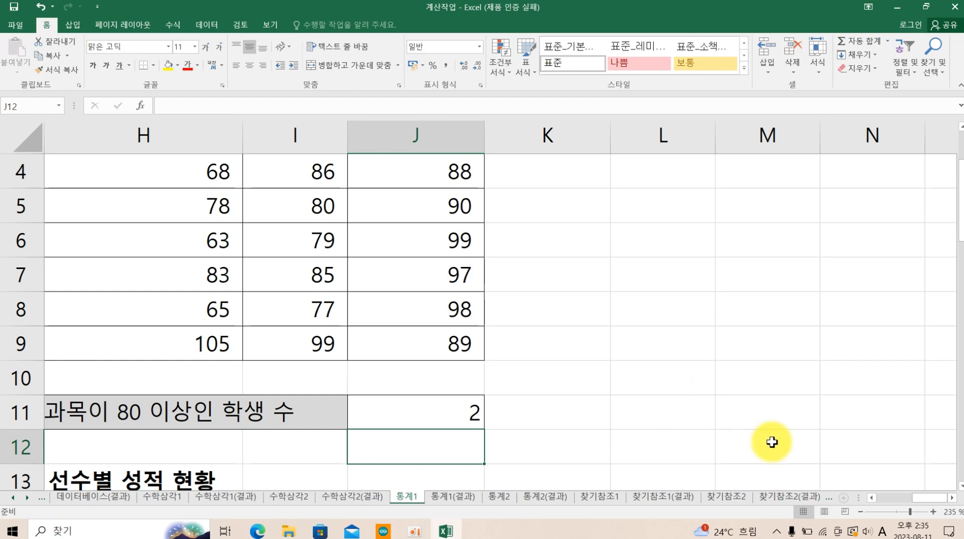
Start a COUNTIFS formula in E24 of 표3, the answer cell for 상여금 above 1,500,000원 and 평균기본급 이상.
{"action": "scroll", "coordinate": [862, 499], "scroll_direction": "left", "scroll_amount": 7}
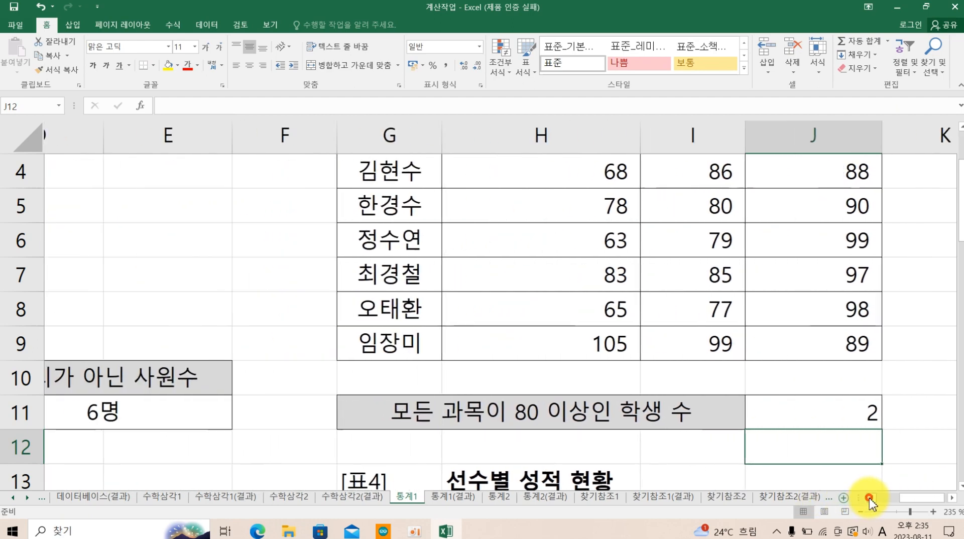
{"action": "scroll", "coordinate": [569, 375], "scroll_direction": "down", "scroll_amount": 3}
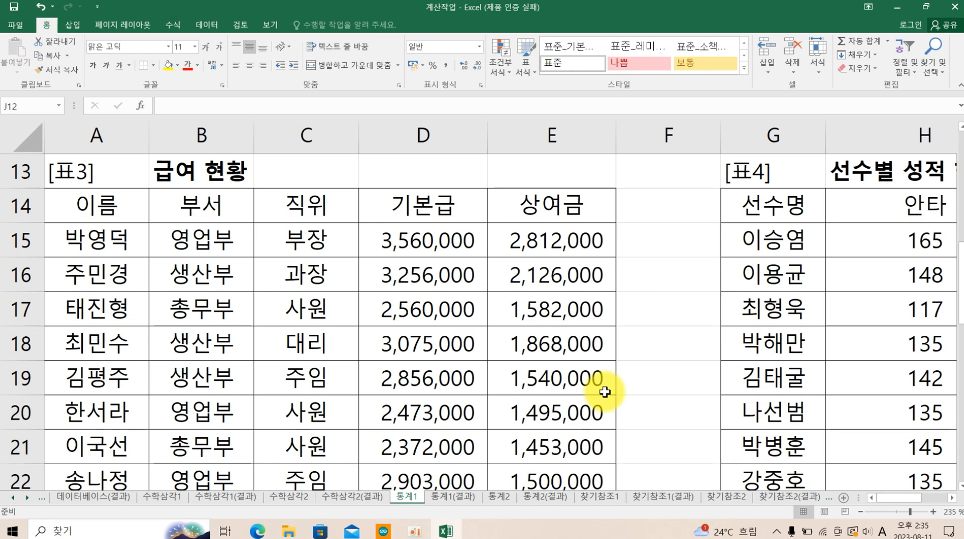
{"action": "scroll", "coordinate": [578, 365], "scroll_direction": "down", "scroll_amount": 2}
{"action": "left_click", "coordinate": [569, 361]}
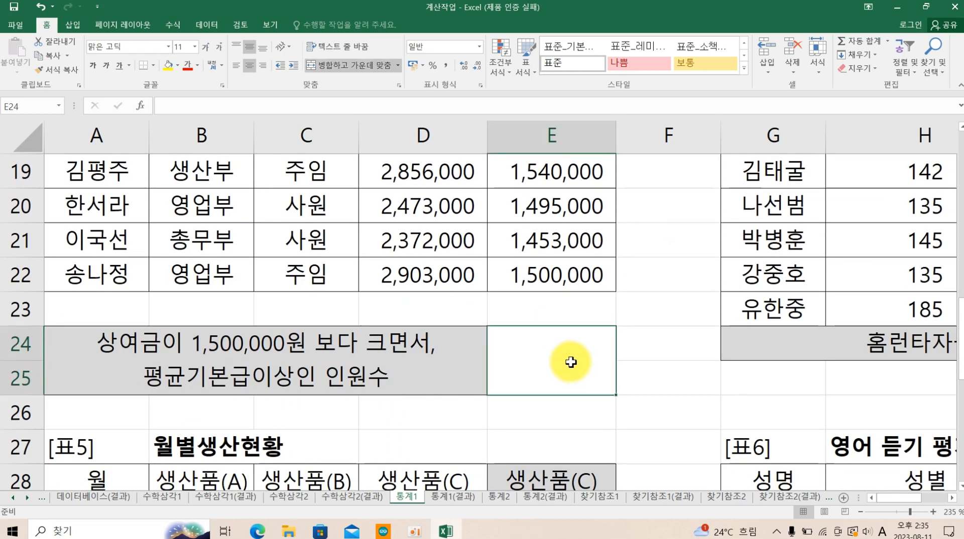
{"action": "type", "text": "="}
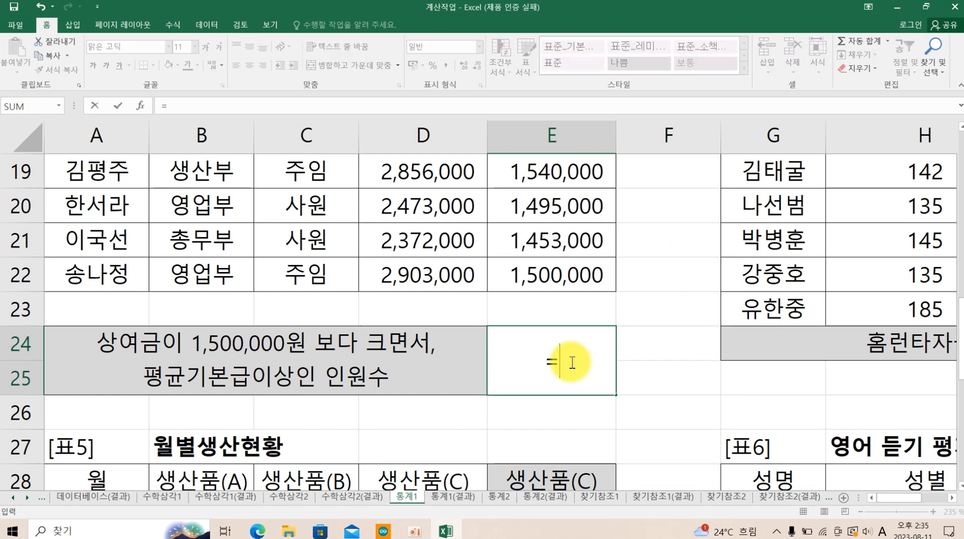
{"action": "type", "text": "cou"}
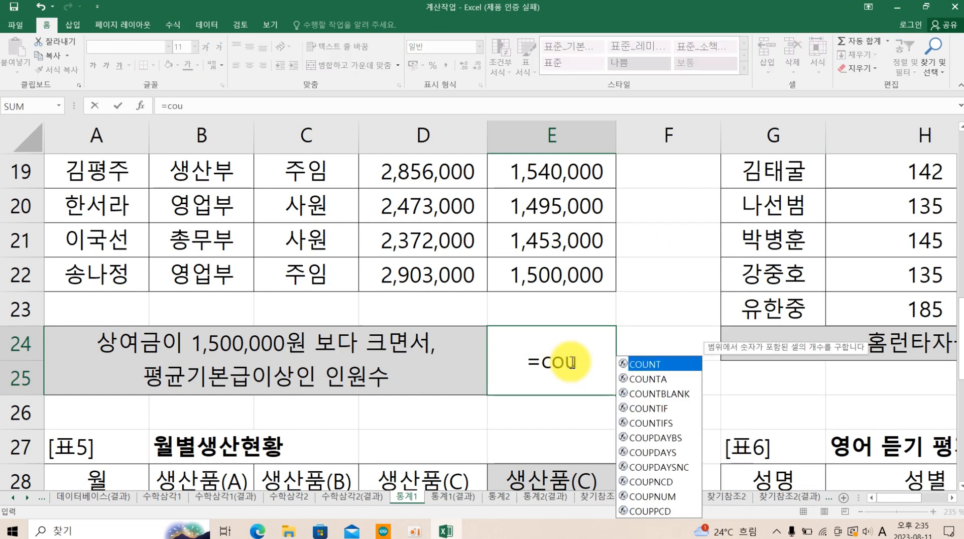
{"action": "key", "text": "Down"}
{"action": "key", "text": "Down"}
{"action": "key", "text": "Down"}
{"action": "key", "text": "Down"}
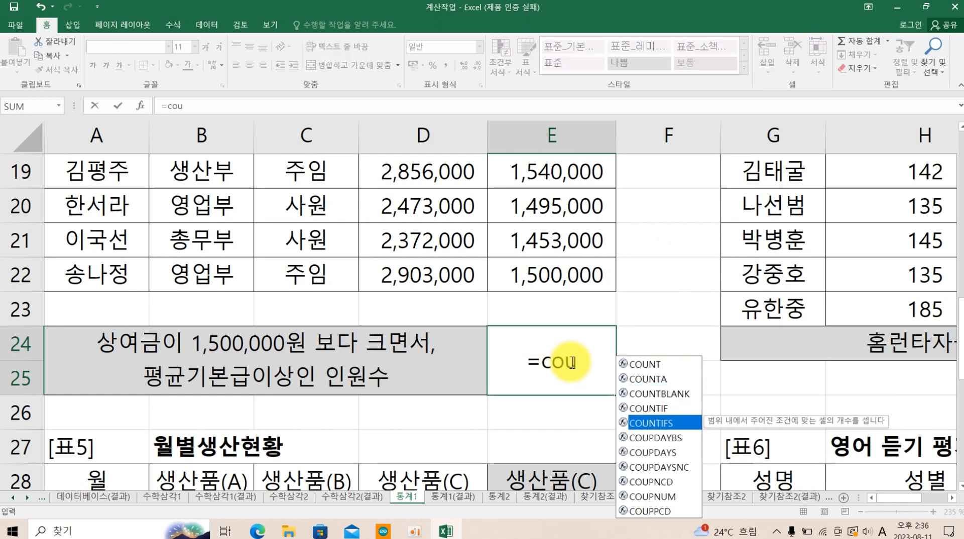
{"action": "key", "text": "Tab"}
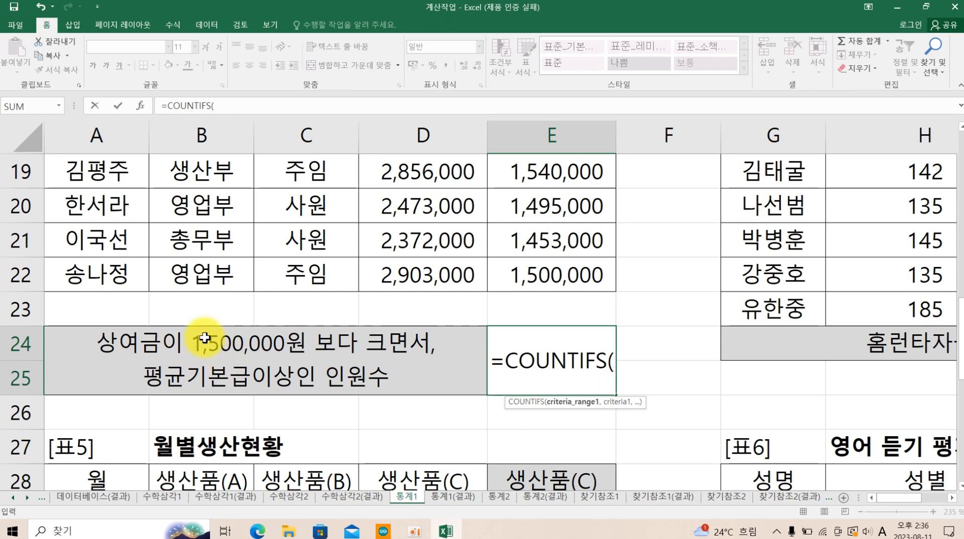
Enter the 상여금 cells E15:E22 with the criterion ">1500000" as the first condition of the E24 COUNTIFS formula.
{"action": "scroll", "coordinate": [190, 282], "scroll_direction": "up", "scroll_amount": 2}
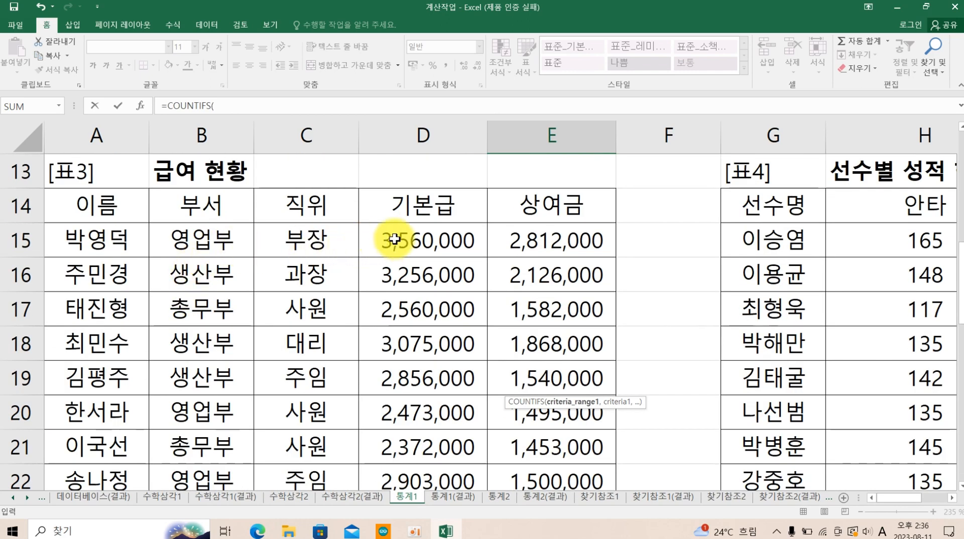
{"action": "left_click_drag", "start_coordinate": [502, 242], "coordinate": [533, 421]}
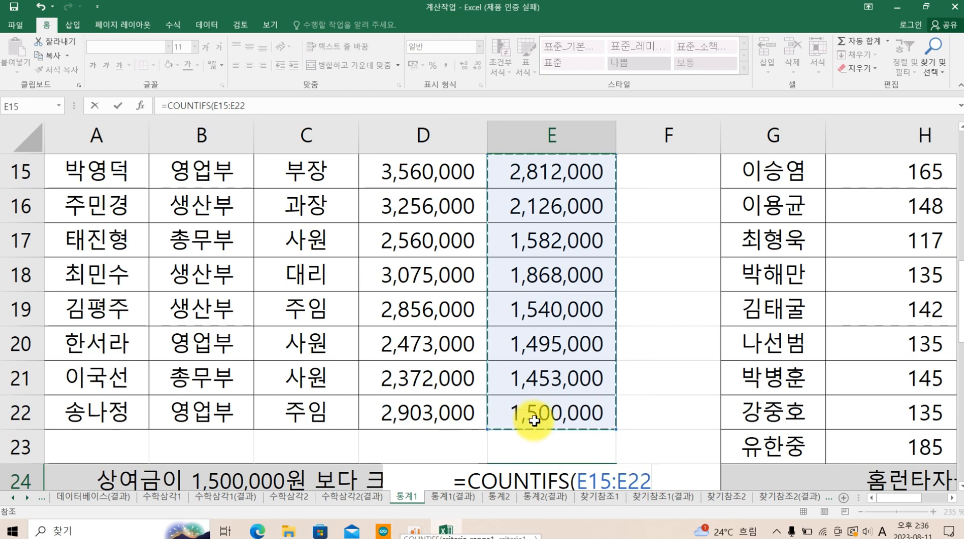
{"action": "type", "text": ",\">"}
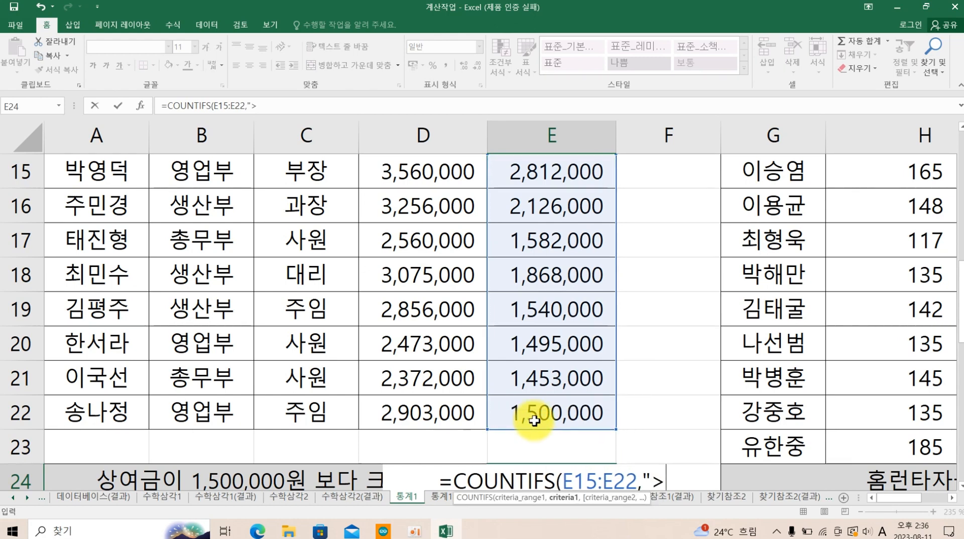
{"action": "type", "text": "15"}
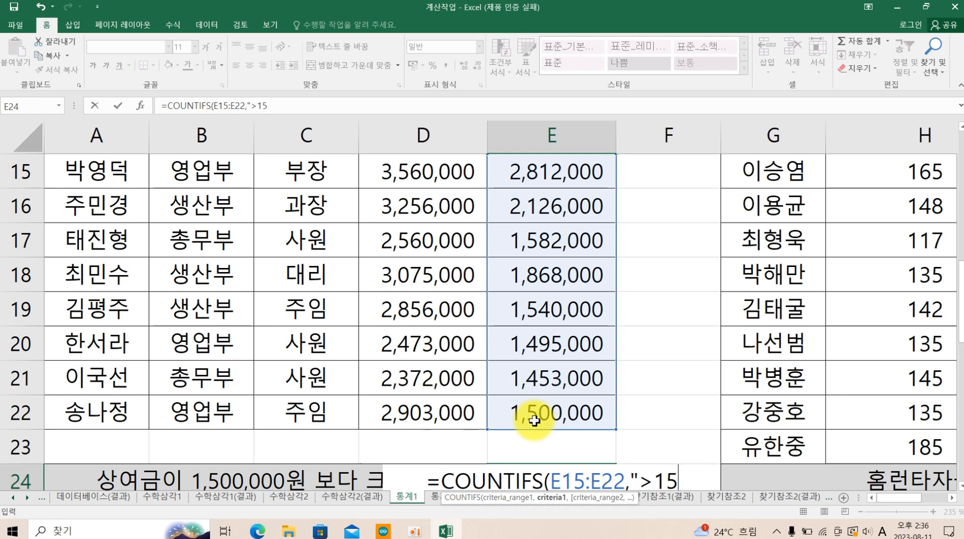
{"action": "type", "text": "000000"}
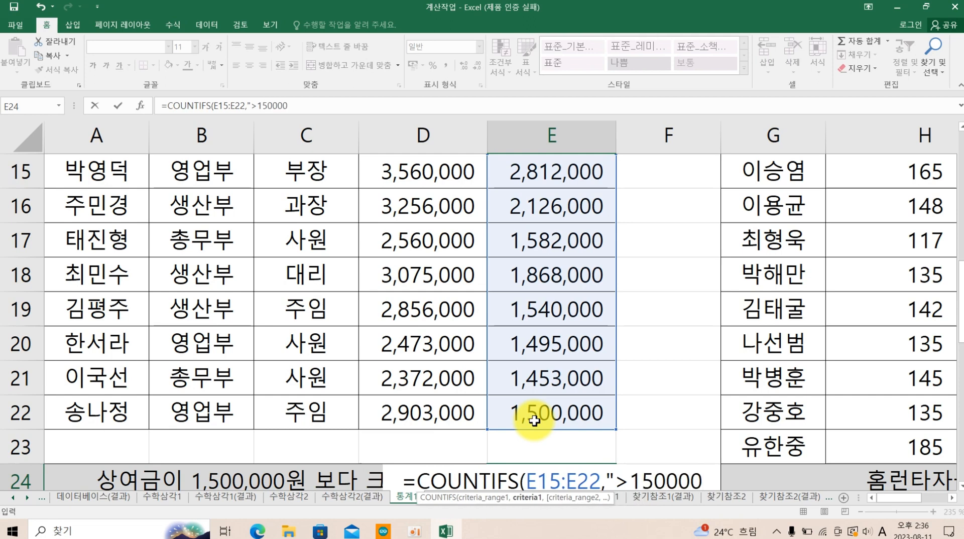
{"action": "type", "text": "\","}
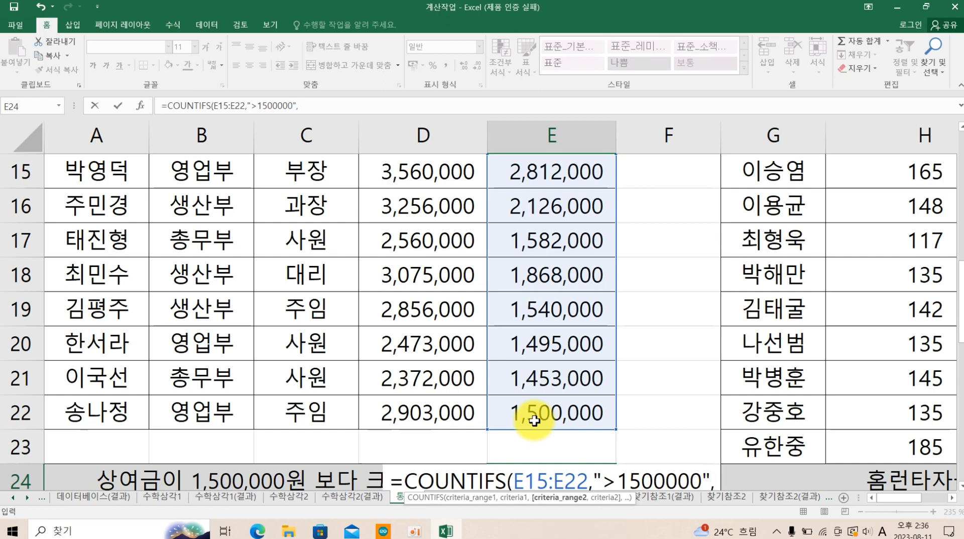
{"action": "scroll", "coordinate": [452, 331], "scroll_direction": "up", "scroll_amount": 3}
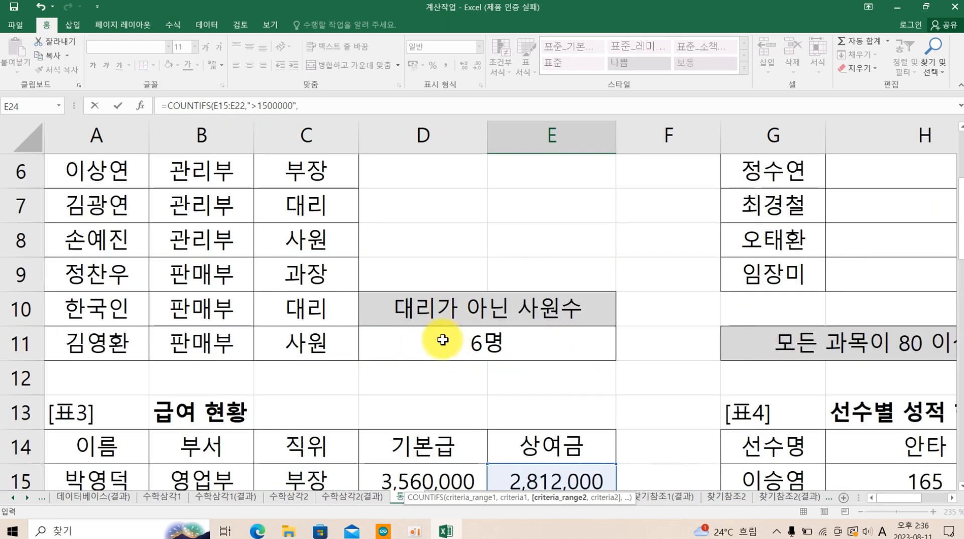
Add the 기본급 cells D15:D22 as the second COUNTIFS range in E24 and begin its criterion with ">="&.
{"action": "scroll", "coordinate": [451, 325], "scroll_direction": "down", "scroll_amount": 2}
{"action": "left_click_drag", "start_coordinate": [412, 285], "coordinate": [427, 433]}
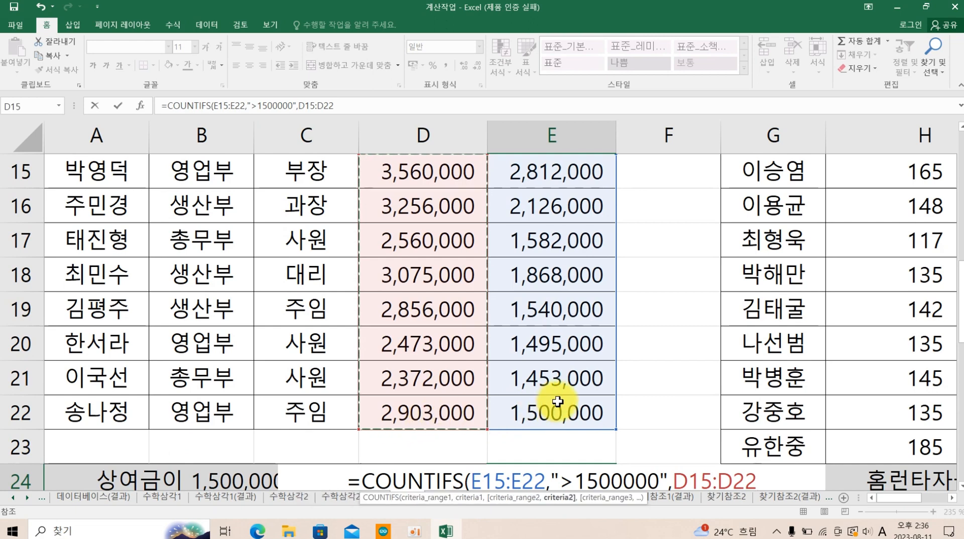
{"action": "type", "text": ",\">="}
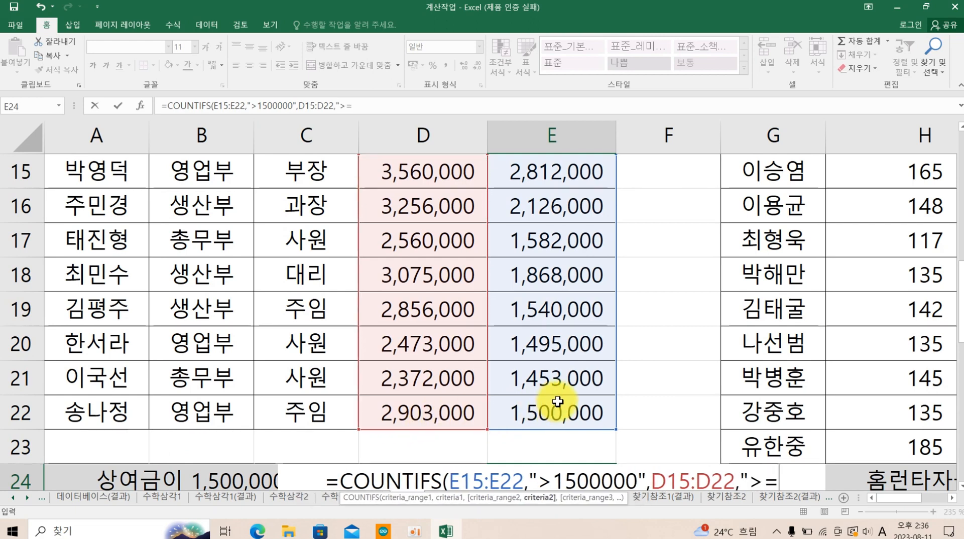
{"action": "type", "text": "\""}
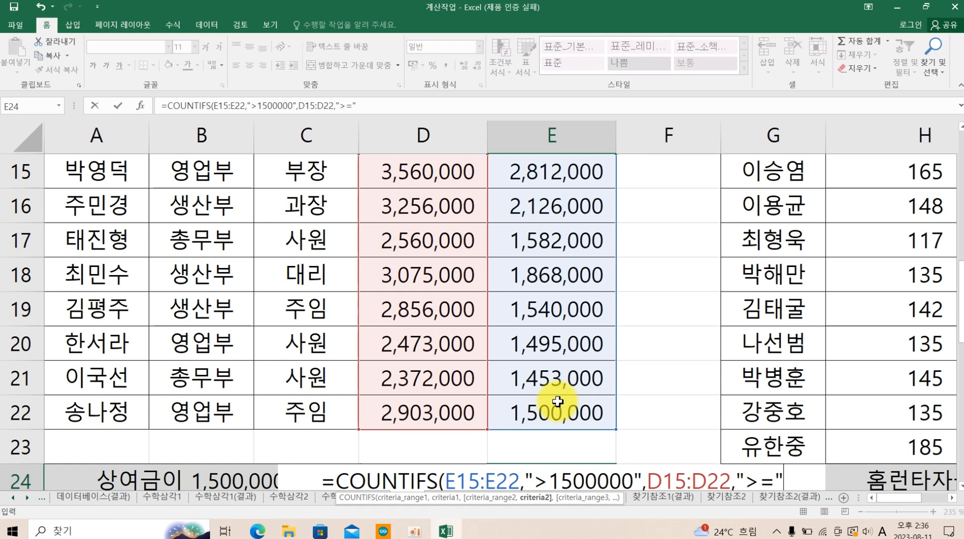
{"action": "type", "text": "&"}
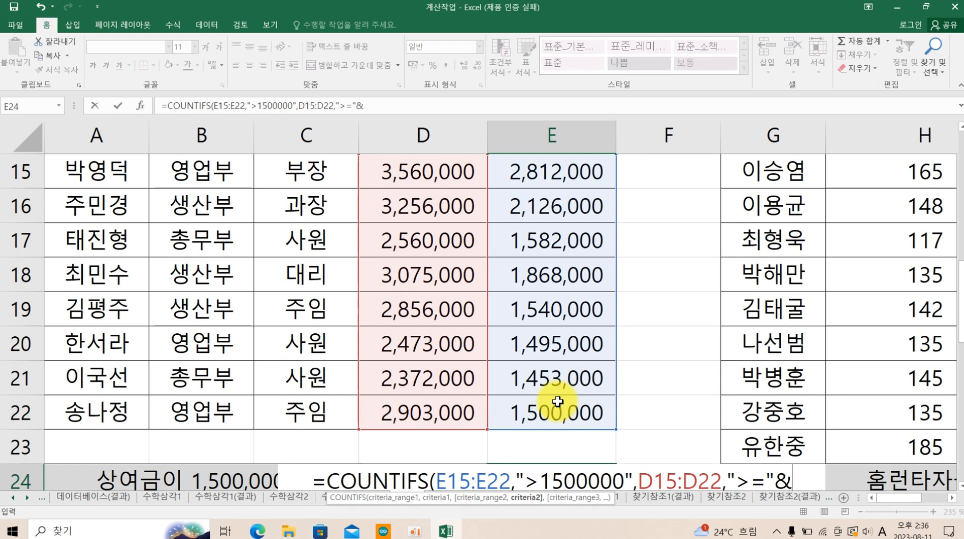
Complete the second criterion with AVERAGE(D15:D22) and commit the E24 formula.
{"action": "type", "text": "ave"}
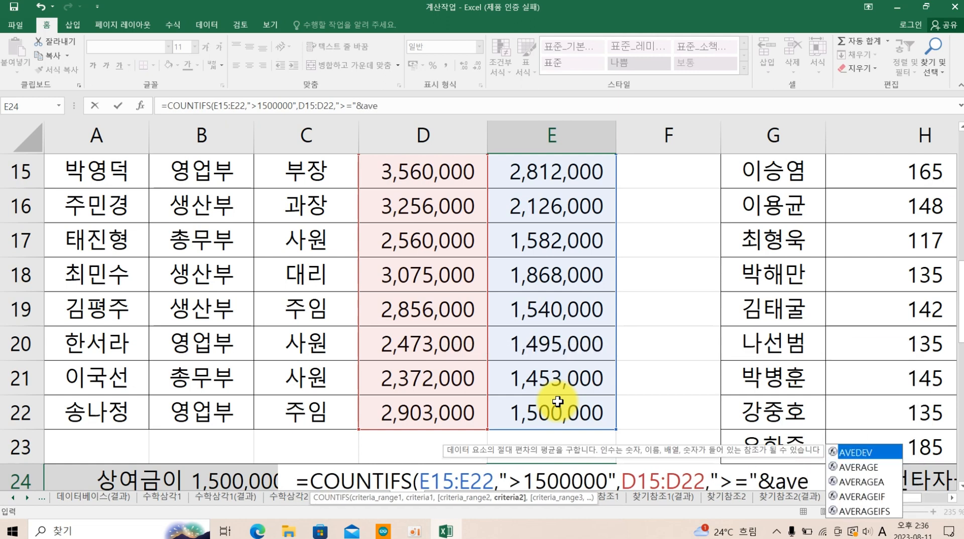
{"action": "key", "text": "Down"}
{"action": "key", "text": "Tab"}
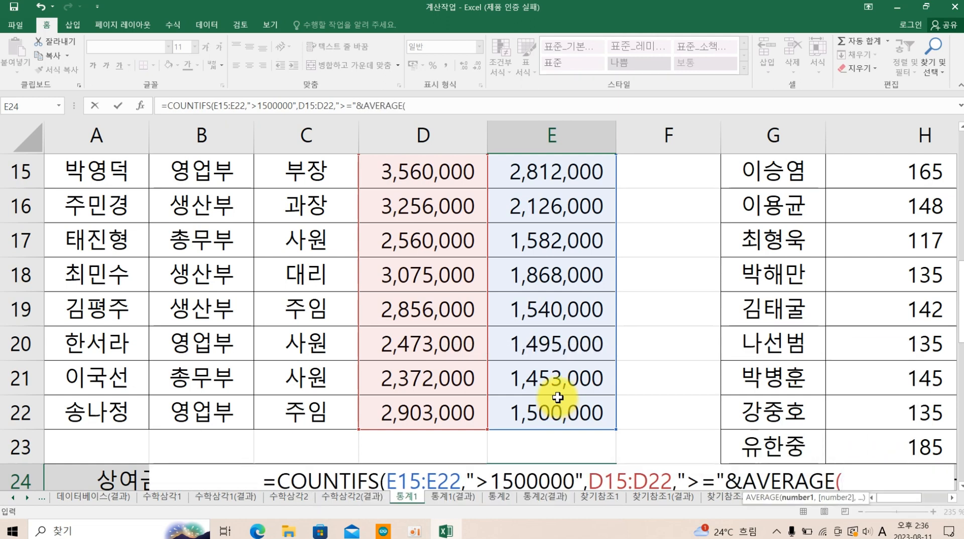
{"action": "scroll", "coordinate": [459, 236], "scroll_direction": "up", "scroll_amount": 1}
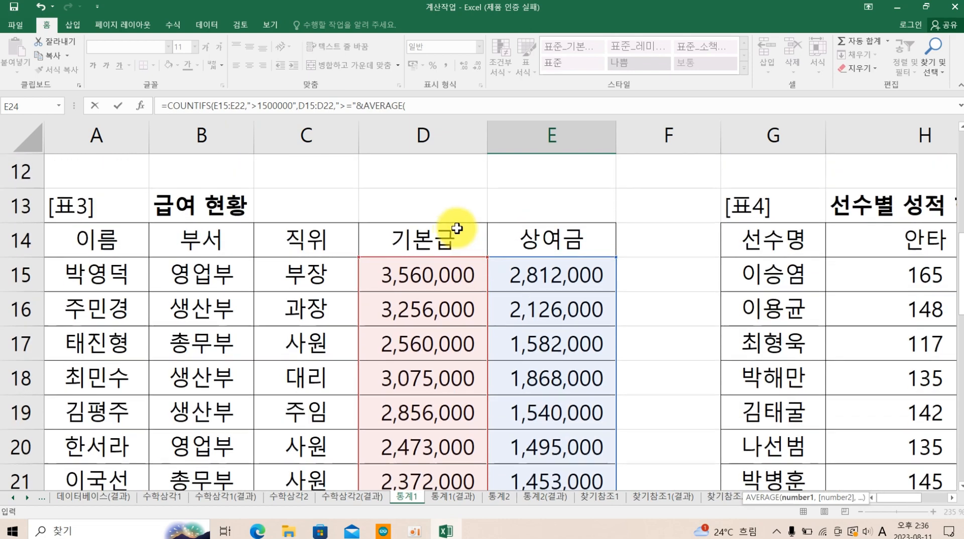
{"action": "left_click_drag", "start_coordinate": [442, 263], "coordinate": [431, 410]}
{"action": "type", "text": ")"}
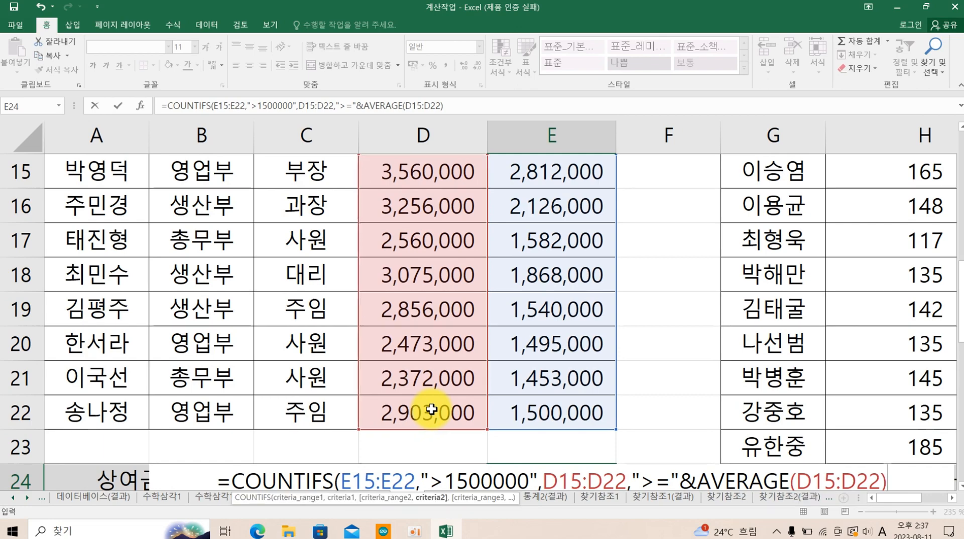
{"action": "key", "text": "Return"}
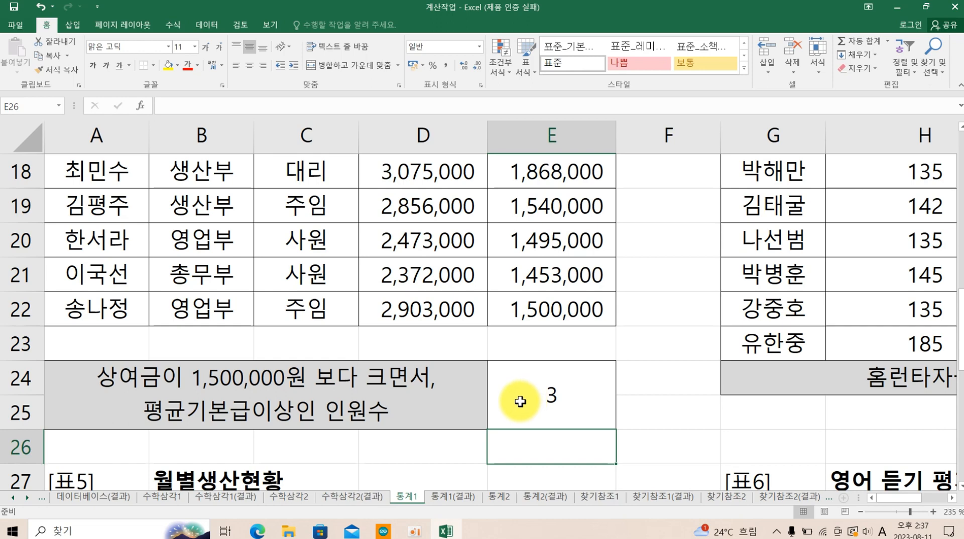
Append &"명" to the end of the COUNTIFS formula in E24 and commit it.
{"action": "double_click", "coordinate": [553, 395]}
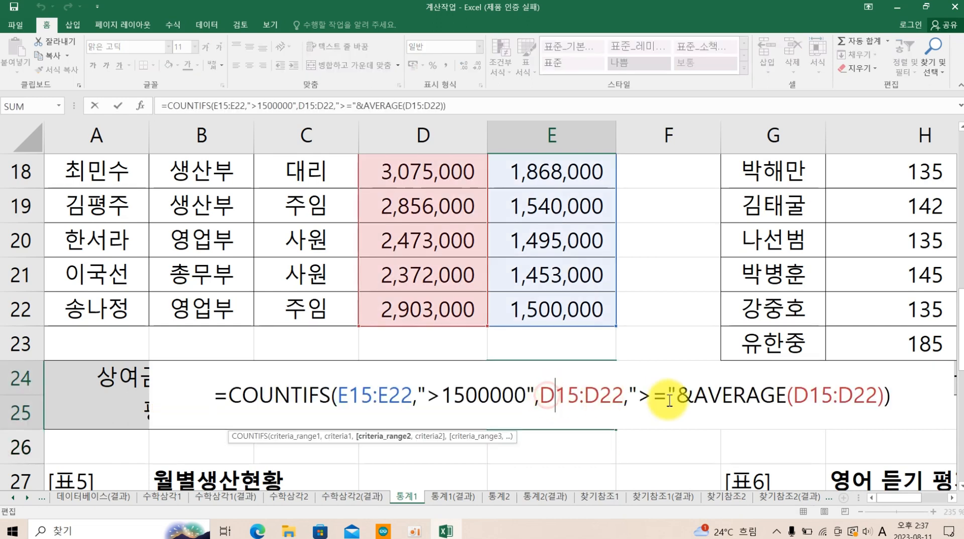
{"action": "left_click", "coordinate": [910, 402]}
{"action": "type", "text": "&"}
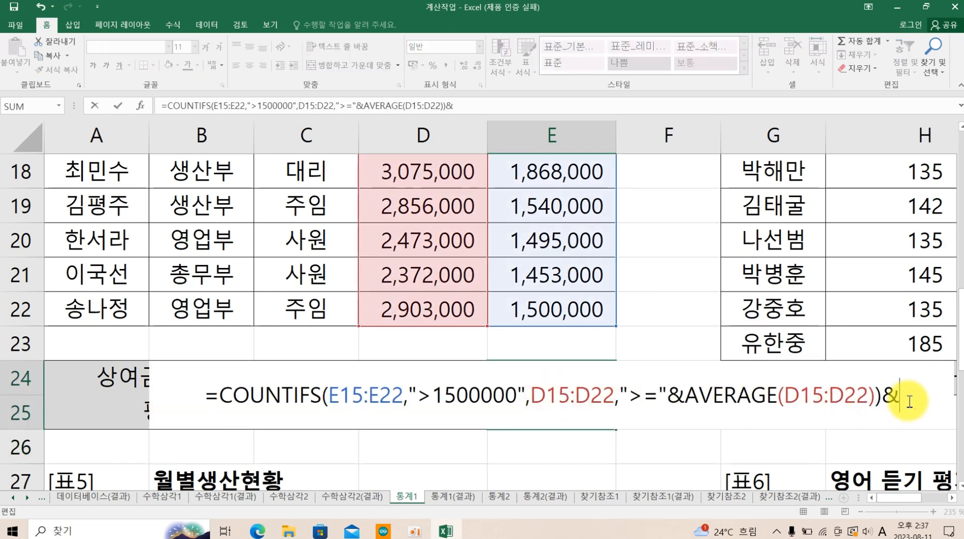
{"action": "type", "text": "\"명\""}
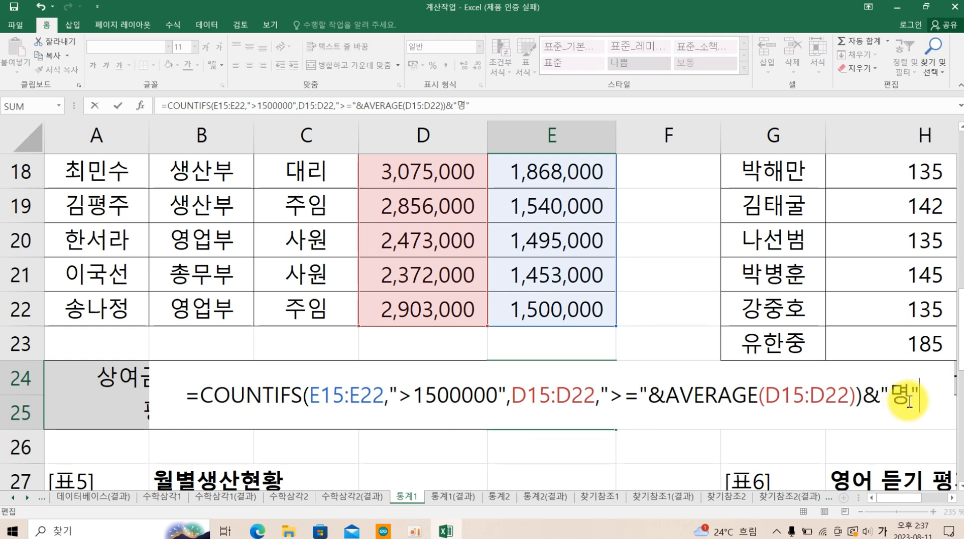
{"action": "key", "text": "Return"}
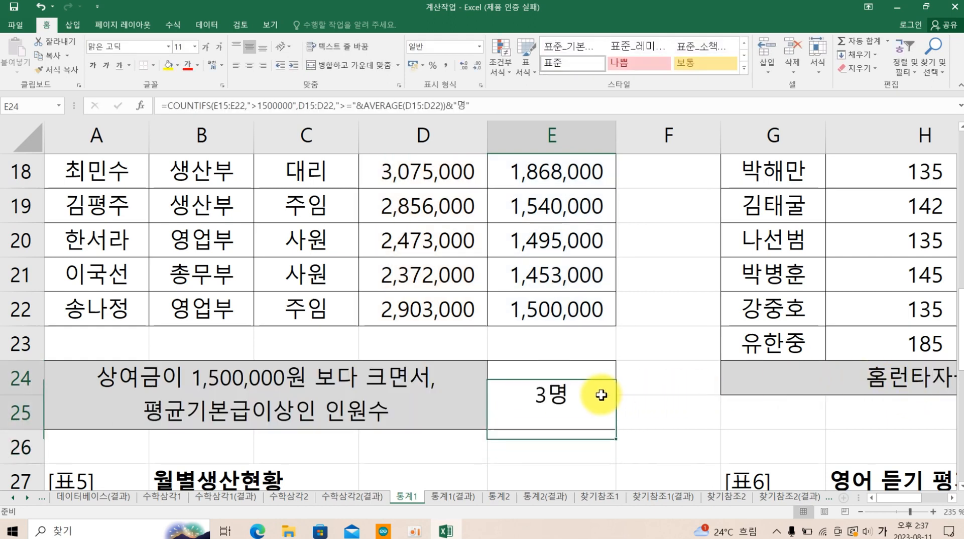
Reopen the E24 formula to review its conditions and the appended "명" unit, leaving it as is.
{"action": "double_click", "coordinate": [602, 395]}
{"action": "left_click", "coordinate": [928, 397]}
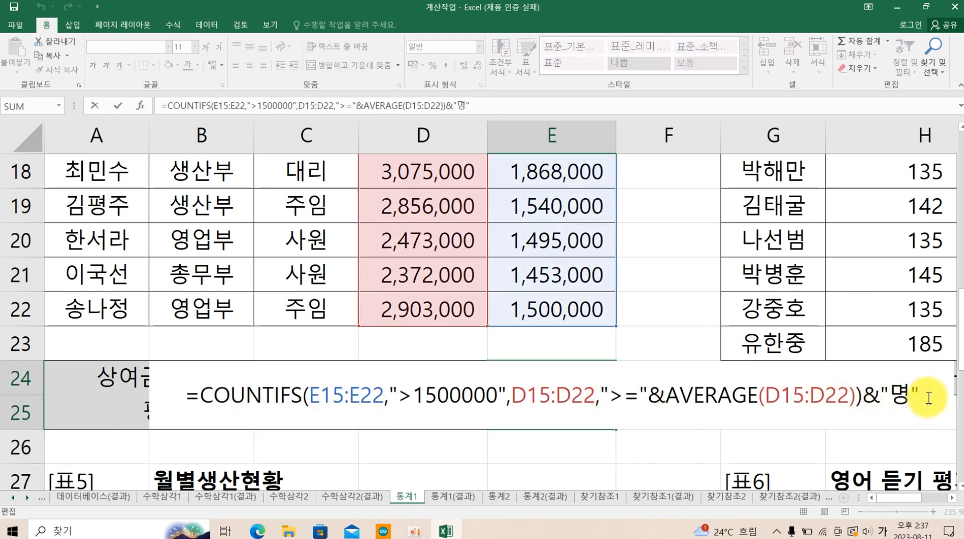
{"action": "key", "text": "Return"}
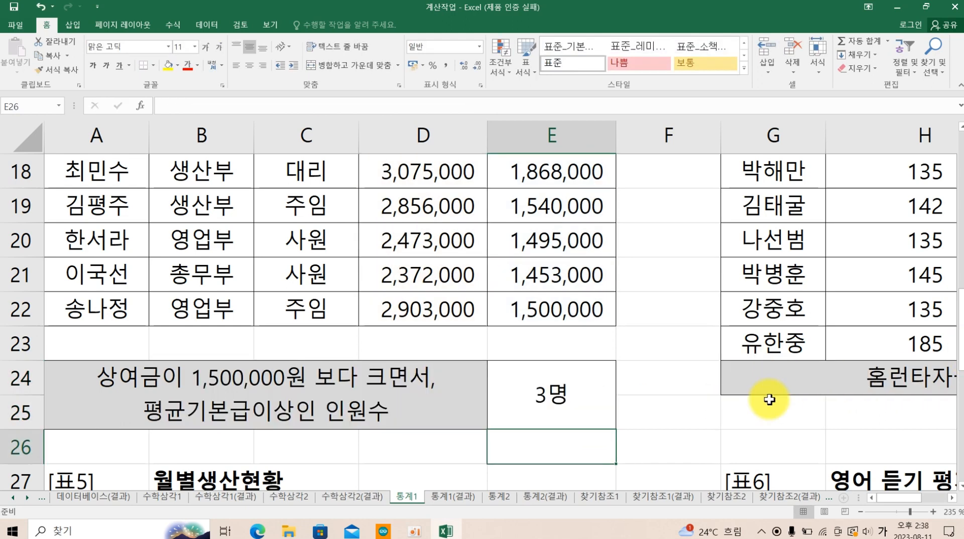
Look over the 선수별 성적 현황 records in 표4, from the column headers to the 홈런타자들의 평균 삼진수 row.
{"action": "left_click", "coordinate": [780, 414]}
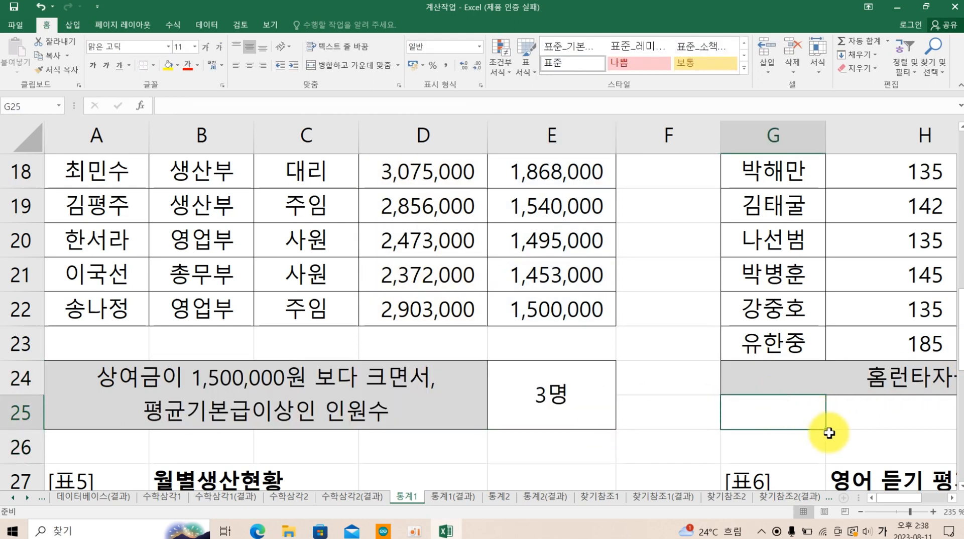
{"action": "left_click", "coordinate": [952, 498]}
{"action": "left_click", "coordinate": [952, 499]}
{"action": "scroll", "coordinate": [909, 452], "scroll_direction": "up", "scroll_amount": 2}
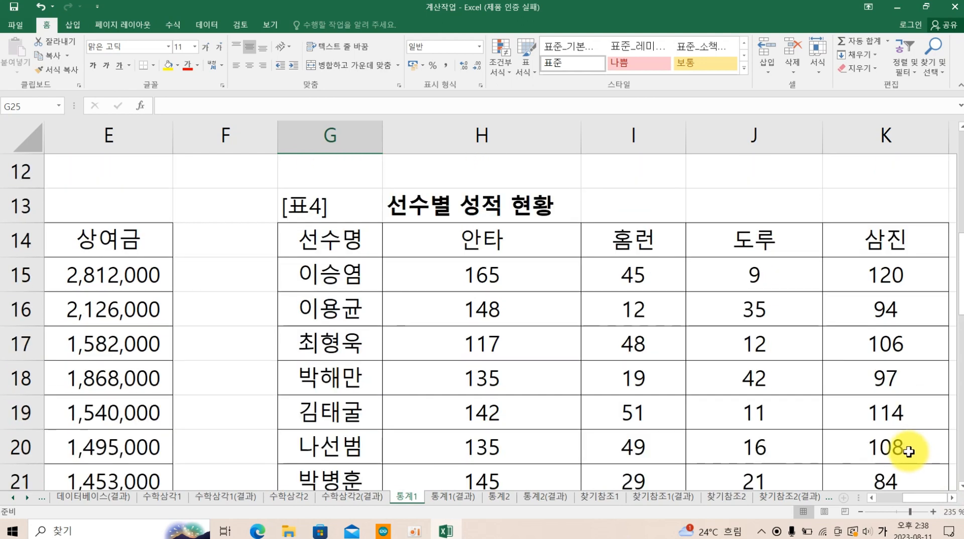
{"action": "left_click", "coordinate": [952, 498]}
{"action": "scroll", "coordinate": [888, 456], "scroll_direction": "down", "scroll_amount": 2}
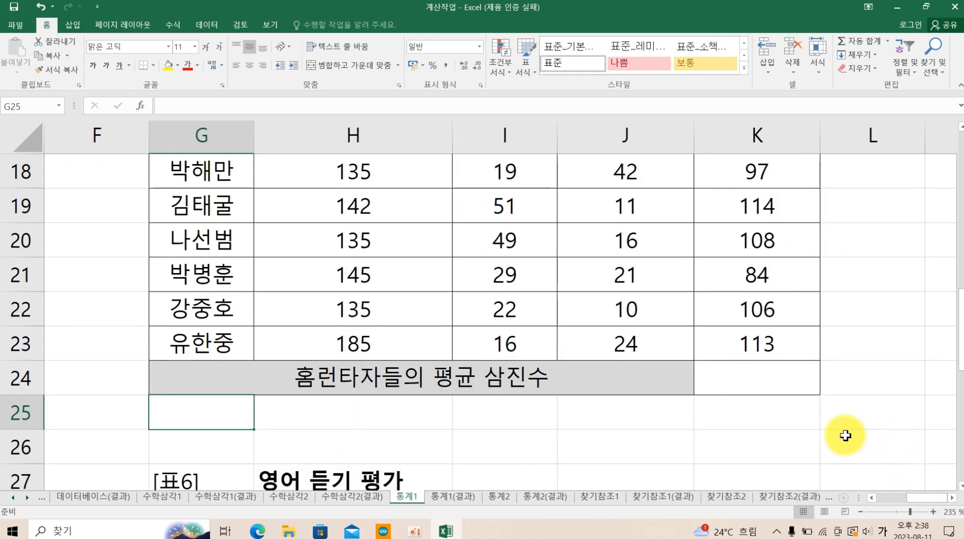
{"action": "scroll", "coordinate": [849, 440], "scroll_direction": "up", "scroll_amount": 1}
Start an AVERAGEIF formula in K24 of 표4, the answer cell for 홈런타자들의 평균 삼진수.
{"action": "left_click", "coordinate": [791, 471]}
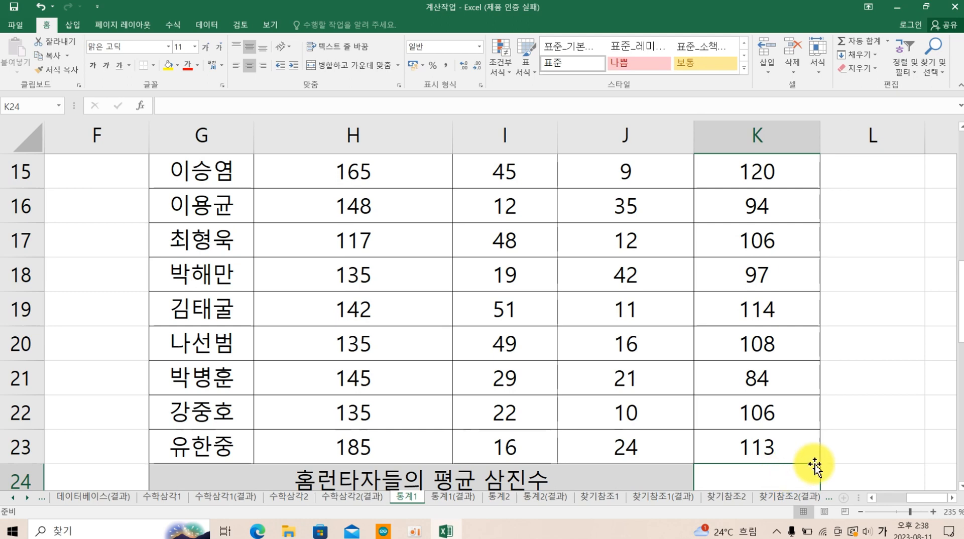
{"action": "scroll", "coordinate": [792, 414], "scroll_direction": "down", "scroll_amount": 1}
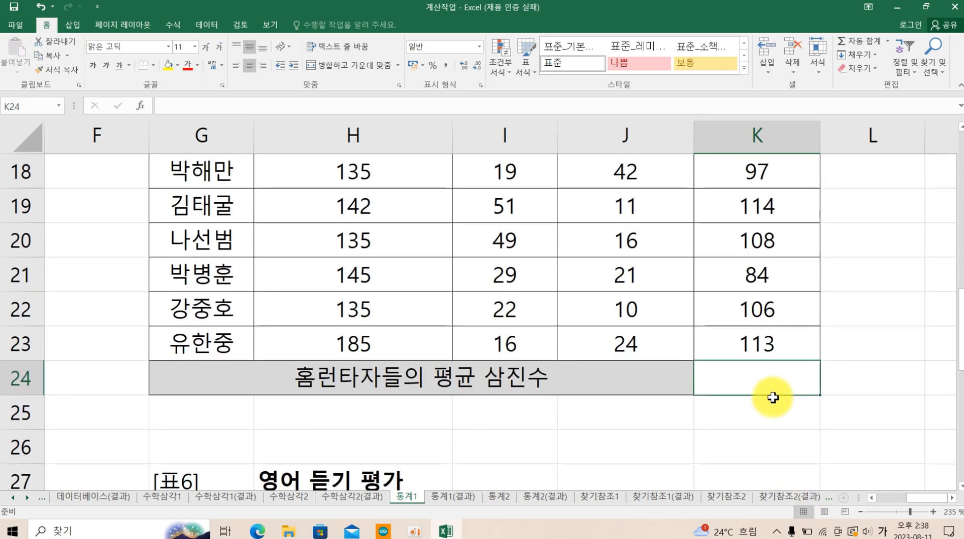
{"action": "type", "text": "=ㅁ"}
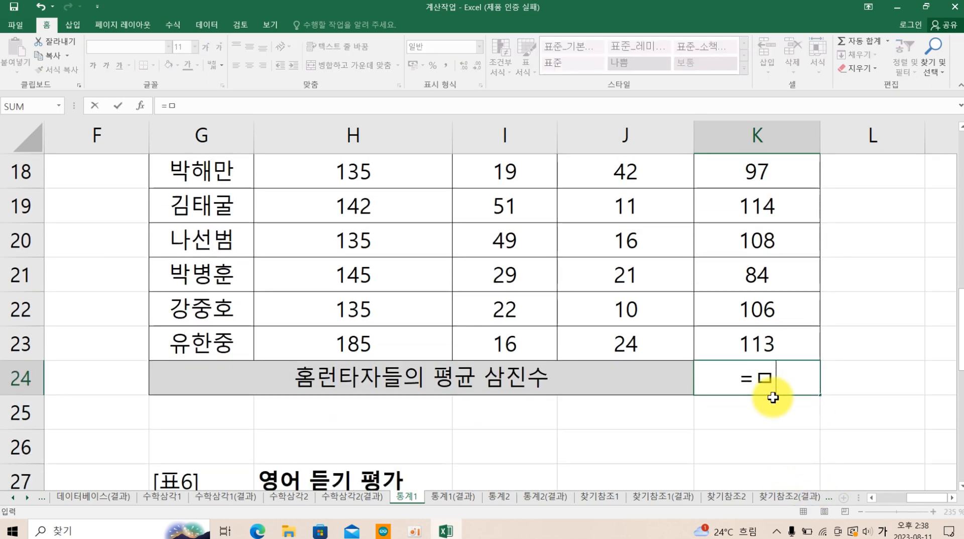
{"action": "key", "text": "Escape"}
{"action": "type", "text": "="}
{"action": "key", "text": "Hangul"}
{"action": "type", "text": "ave"}
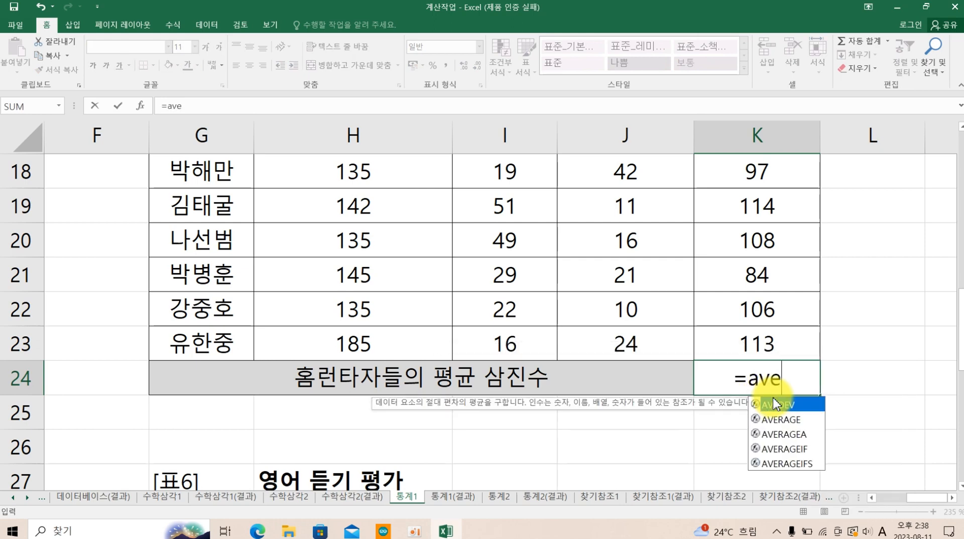
{"action": "key", "text": "Down"}
{"action": "key", "text": "Down"}
{"action": "key", "text": "Down"}
{"action": "key", "text": "Tab"}
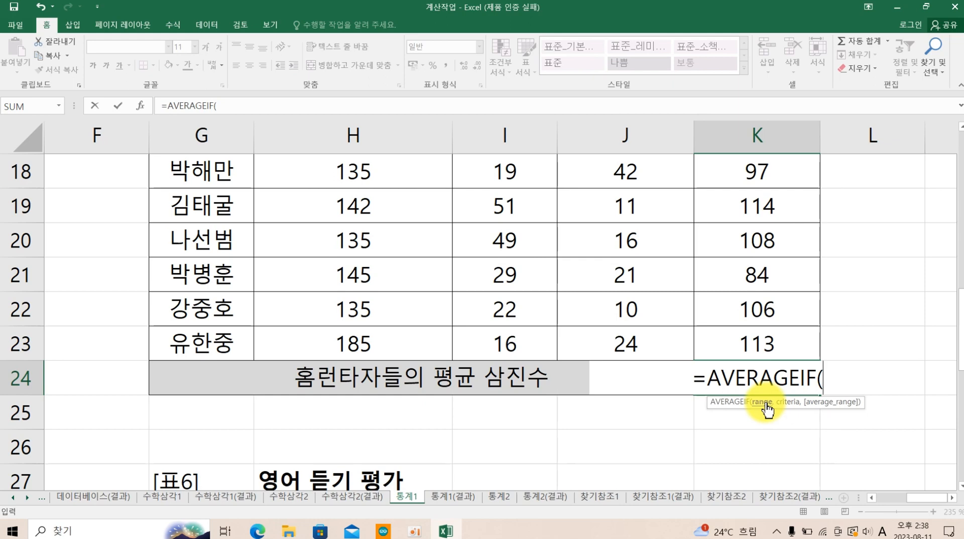
Enter the 홈런 cells I15:I23 as the AVERAGEIF range with the criterion ">=40".
{"action": "scroll", "coordinate": [502, 346], "scroll_direction": "up", "scroll_amount": 2}
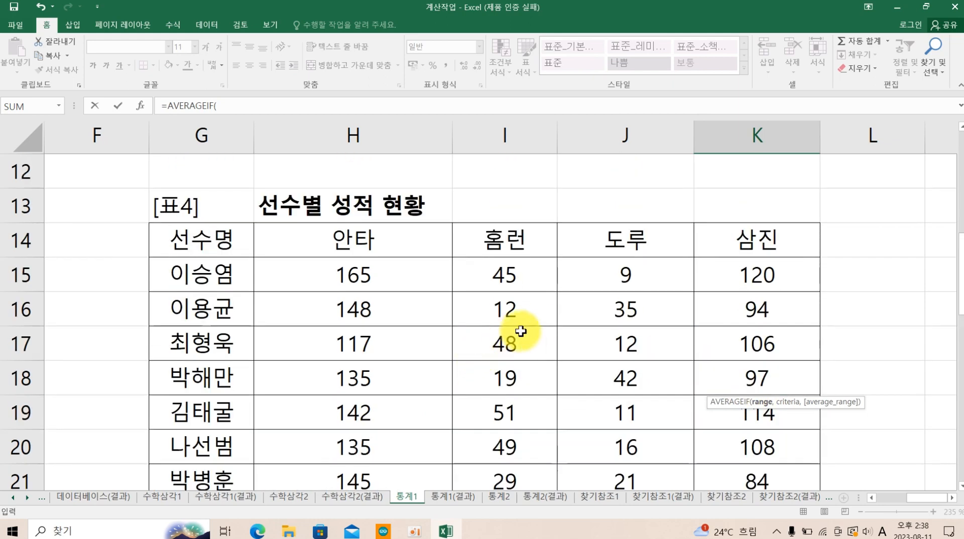
{"action": "left_click_drag", "start_coordinate": [499, 273], "coordinate": [508, 450]}
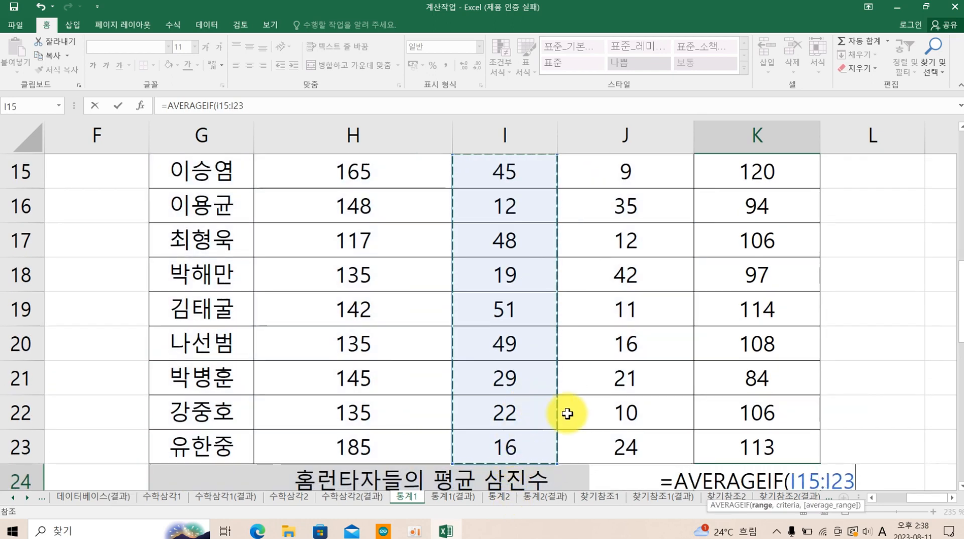
{"action": "scroll", "coordinate": [564, 401], "scroll_direction": "down", "scroll_amount": 1}
{"action": "type", "text": ","}
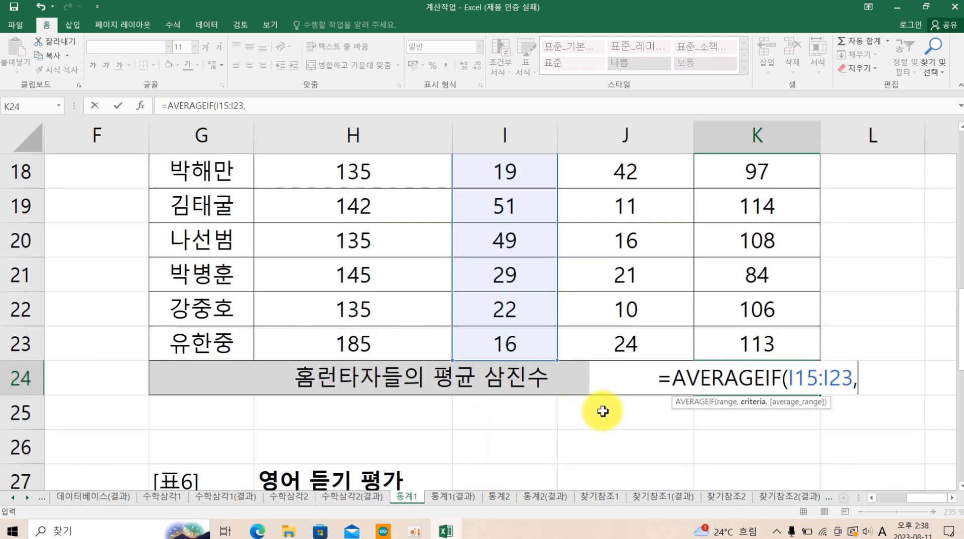
{"action": "type", "text": "\">=40"}
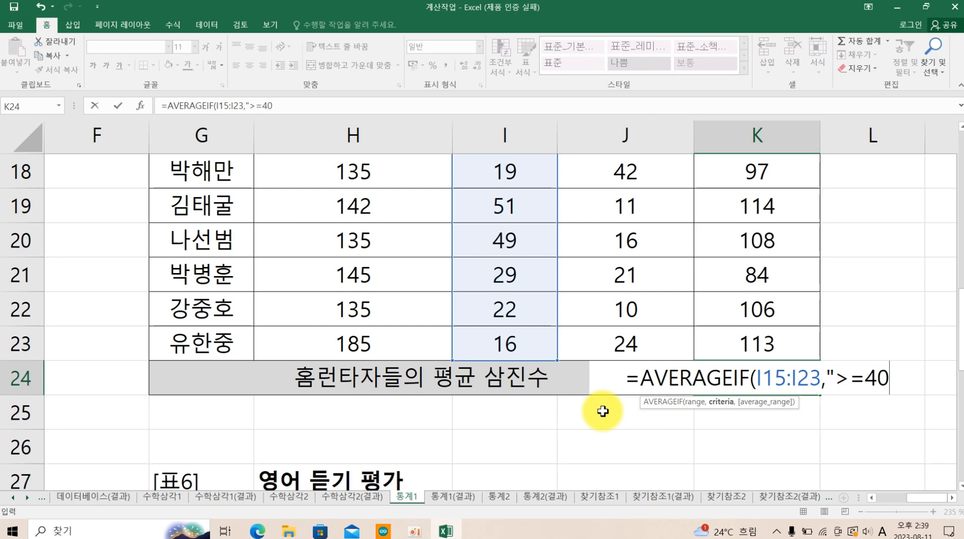
{"action": "type", "text": "\","}
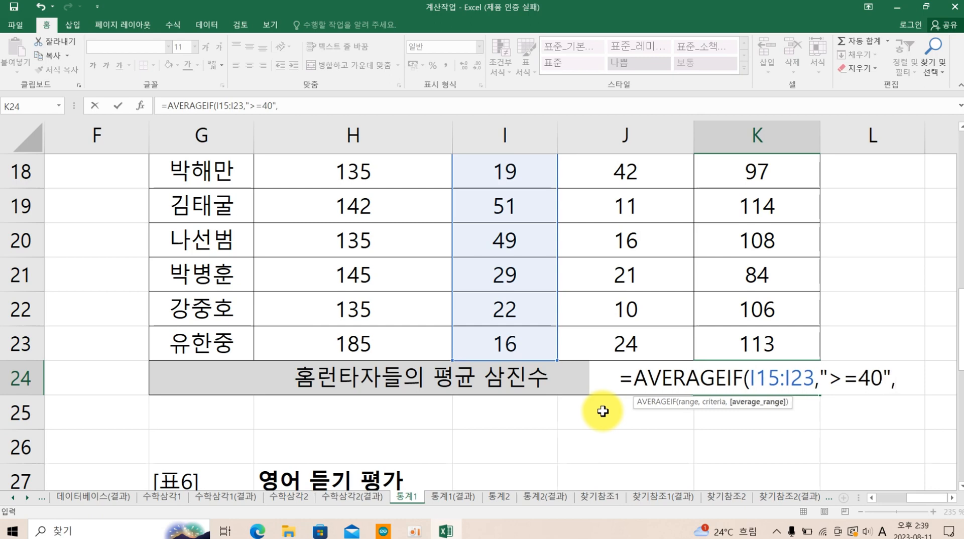
Set the 삼진 cells K15:K23 as the average range and commit the K24 formula.
{"action": "scroll", "coordinate": [603, 336], "scroll_direction": "up", "scroll_amount": 3}
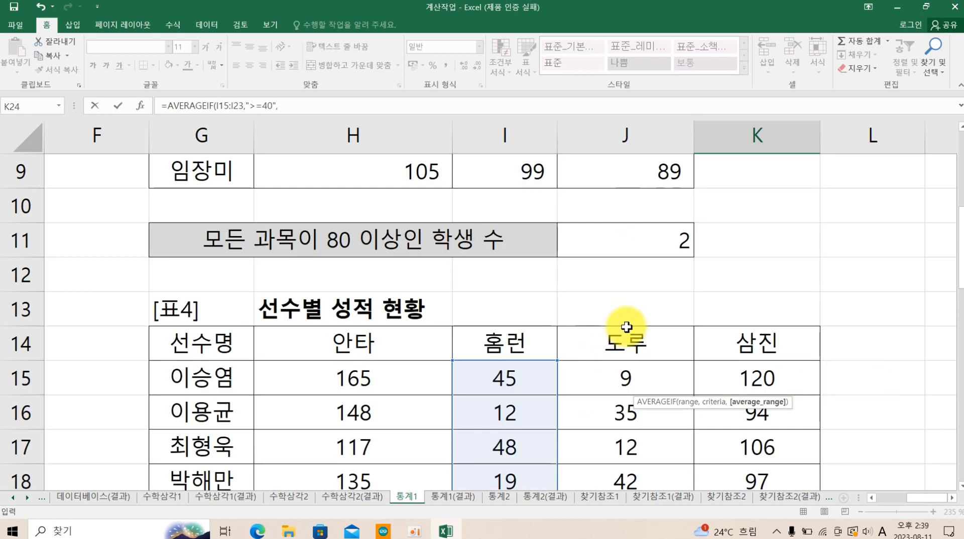
{"action": "left_click", "coordinate": [735, 374]}
{"action": "left_click_drag", "start_coordinate": [736, 390], "coordinate": [824, 413]}
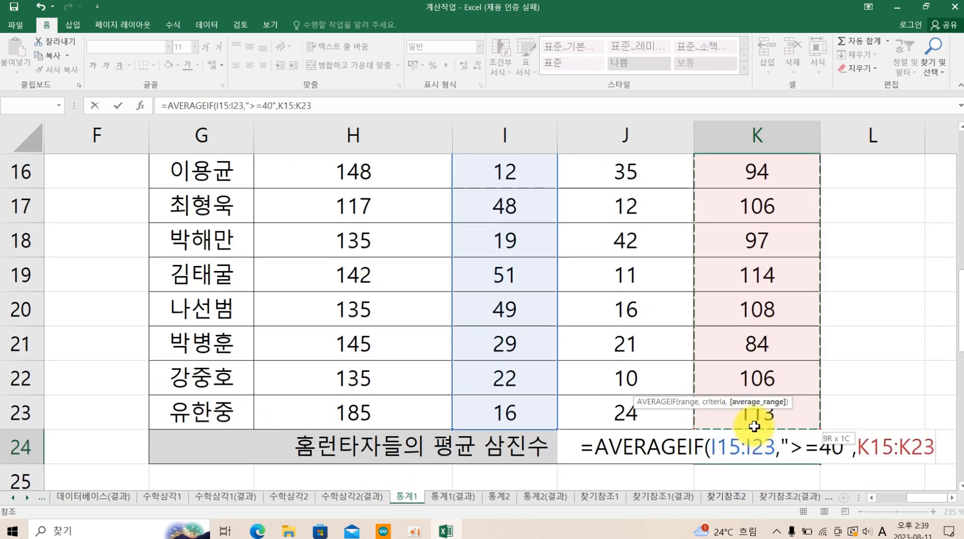
{"action": "scroll", "coordinate": [835, 417], "scroll_direction": "down", "scroll_amount": 1}
{"action": "type", "text": ")"}
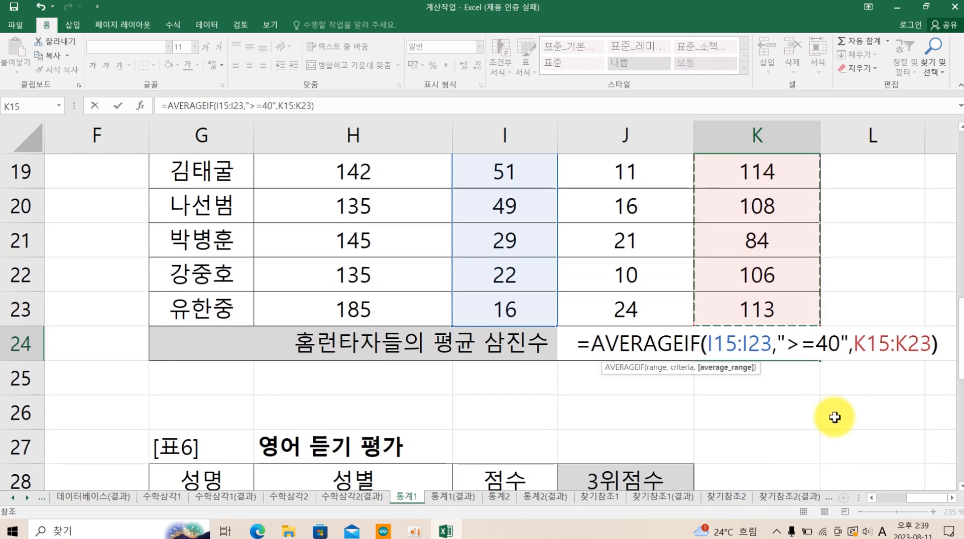
{"action": "key", "text": "Return"}
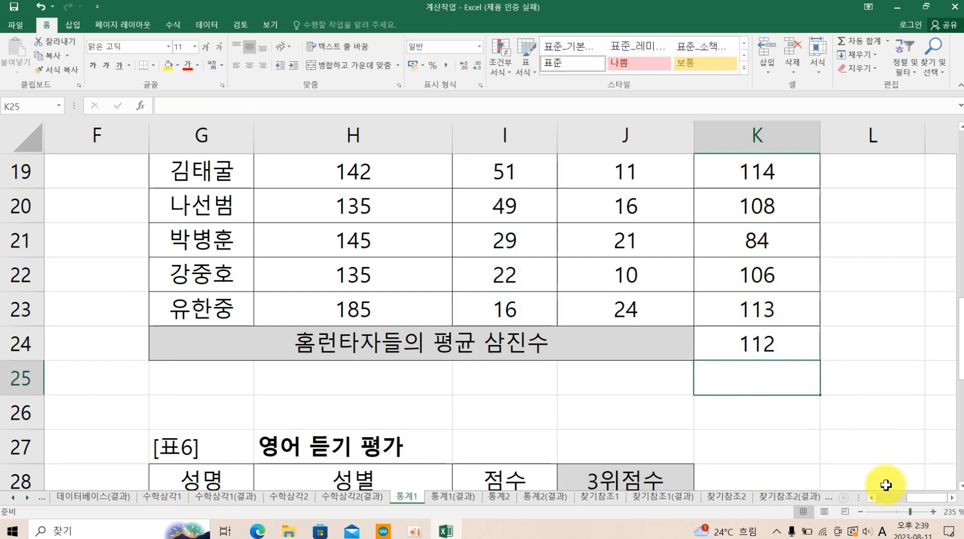
Review the AVERAGEIF formula in K24 of 표4 against its highlighted 홈런 and 삼진 ranges.
{"action": "left_click", "coordinate": [951, 499]}
{"action": "left_click", "coordinate": [950, 499]}
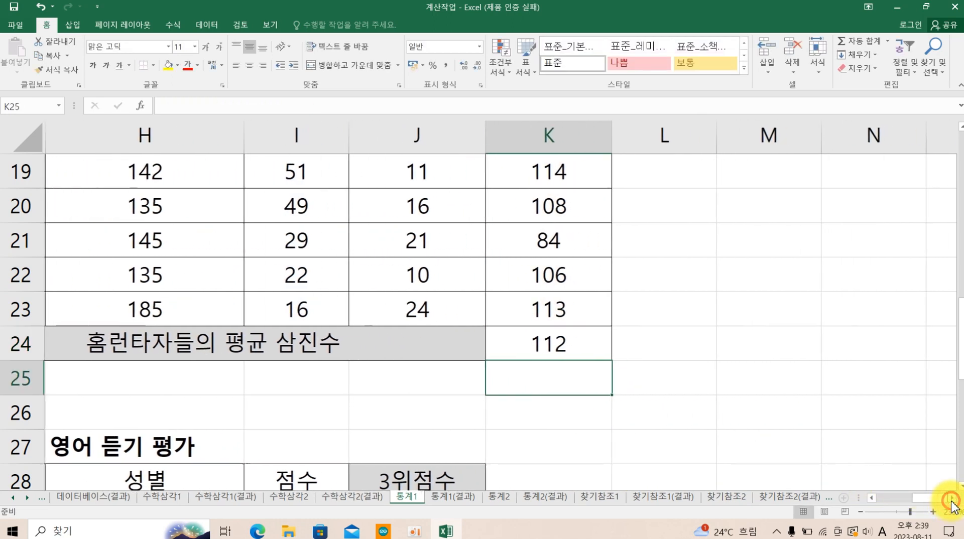
{"action": "left_click", "coordinate": [580, 345]}
{"action": "double_click", "coordinate": [580, 344]}
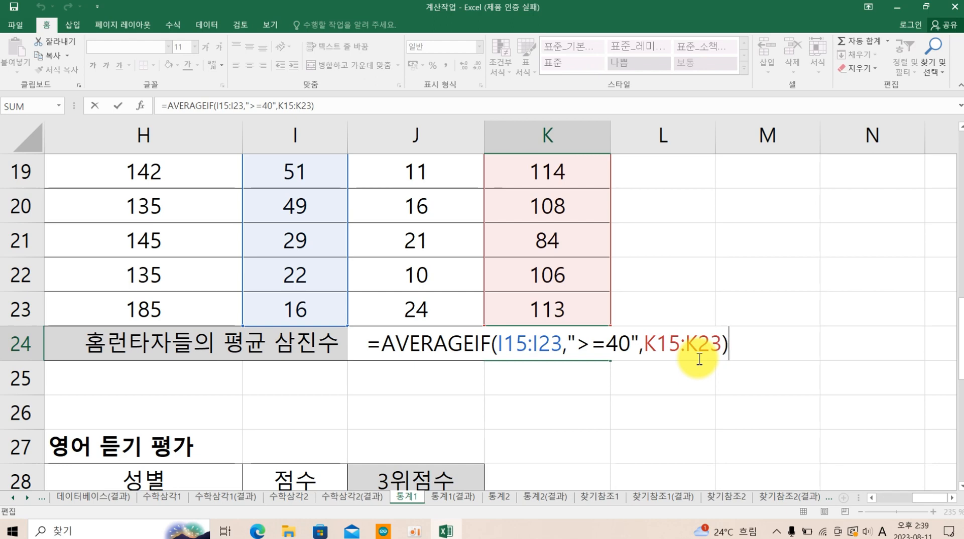
{"action": "scroll", "coordinate": [764, 362], "scroll_direction": "up", "scroll_amount": 1}
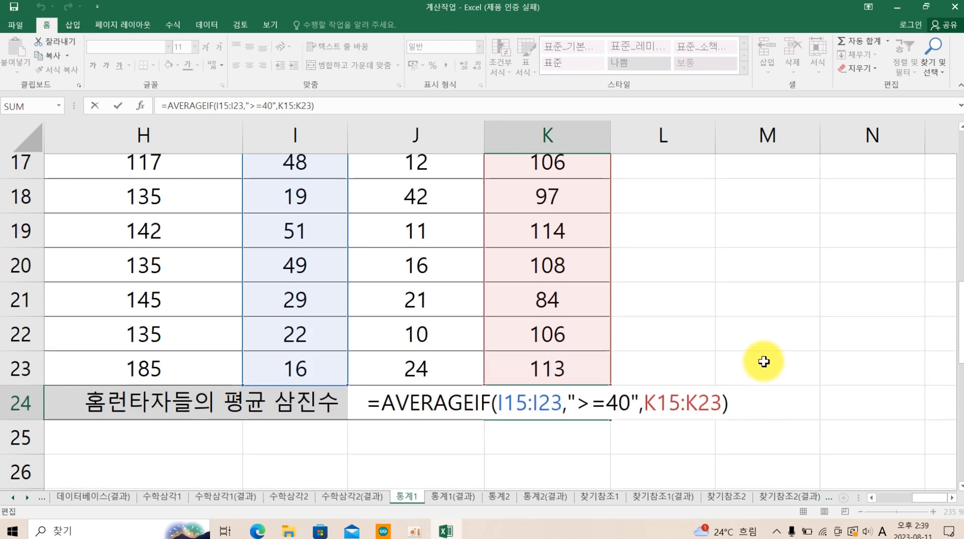
{"action": "scroll", "coordinate": [764, 361], "scroll_direction": "up", "scroll_amount": 1}
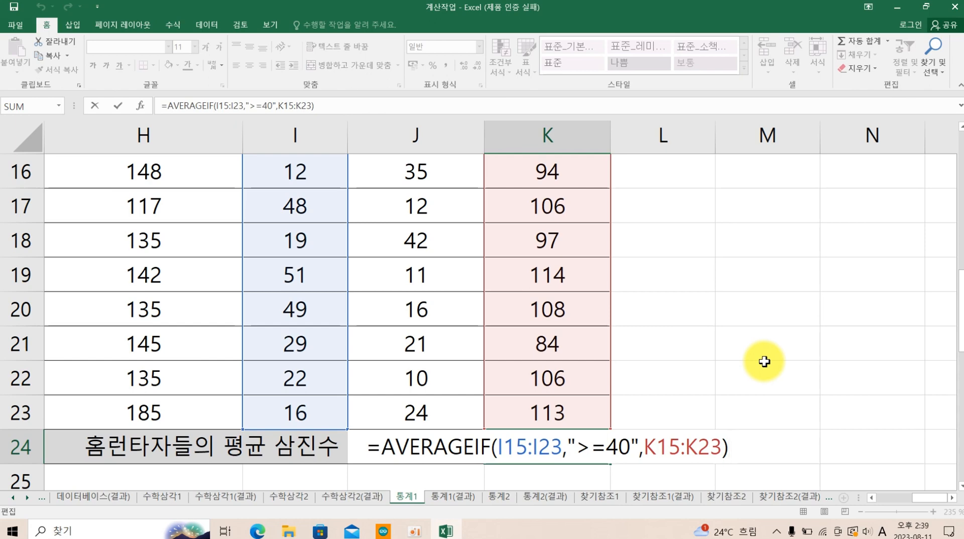
{"action": "key", "text": "Return"}
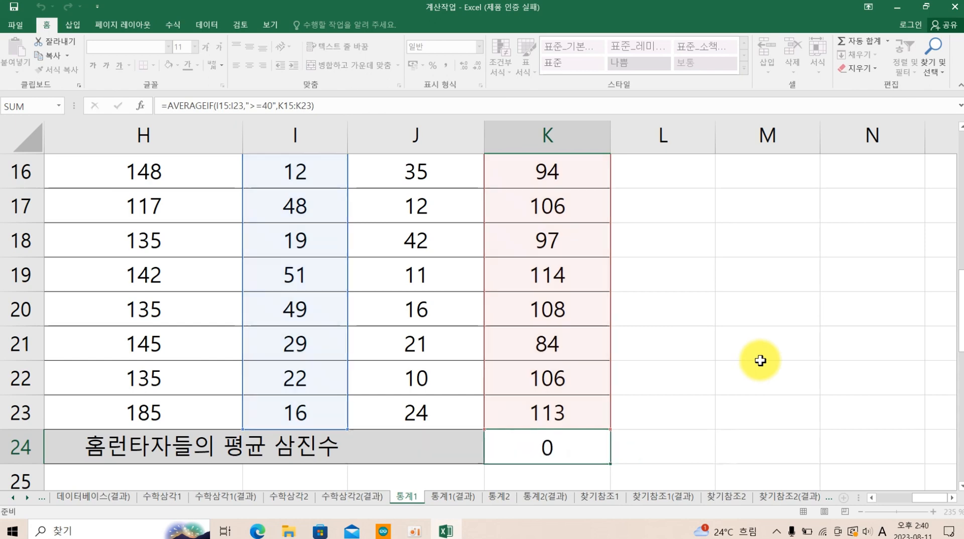
{"action": "scroll", "coordinate": [728, 359], "scroll_direction": "down", "scroll_amount": 1}
{"action": "left_click", "coordinate": [699, 358]}
Start a STDEV formula in E30 of 표5, the answer cell for 생산품(C) 표준편차.
{"action": "left_click", "coordinate": [872, 498]}
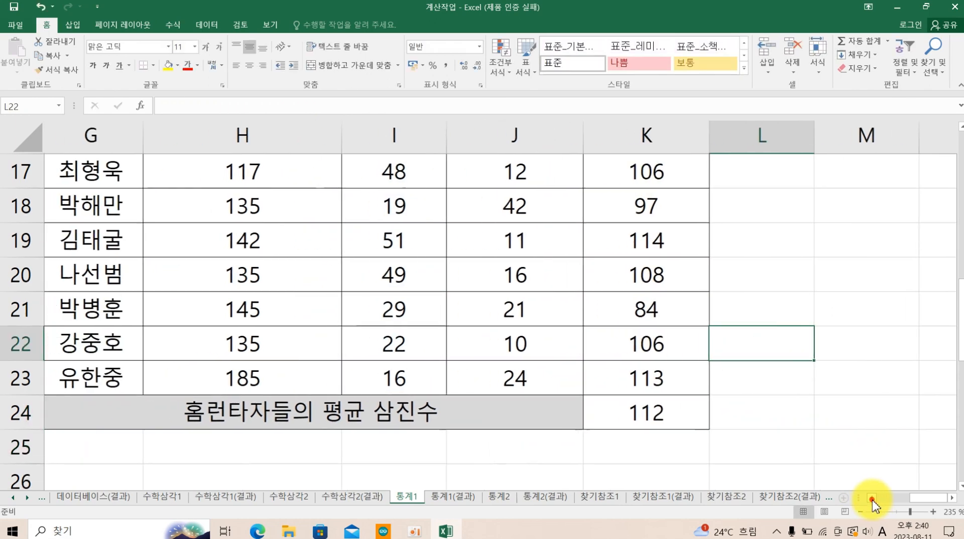
{"action": "scroll", "coordinate": [643, 415], "scroll_direction": "down", "scroll_amount": 2}
{"action": "scroll", "coordinate": [643, 415], "scroll_direction": "down", "scroll_amount": 1}
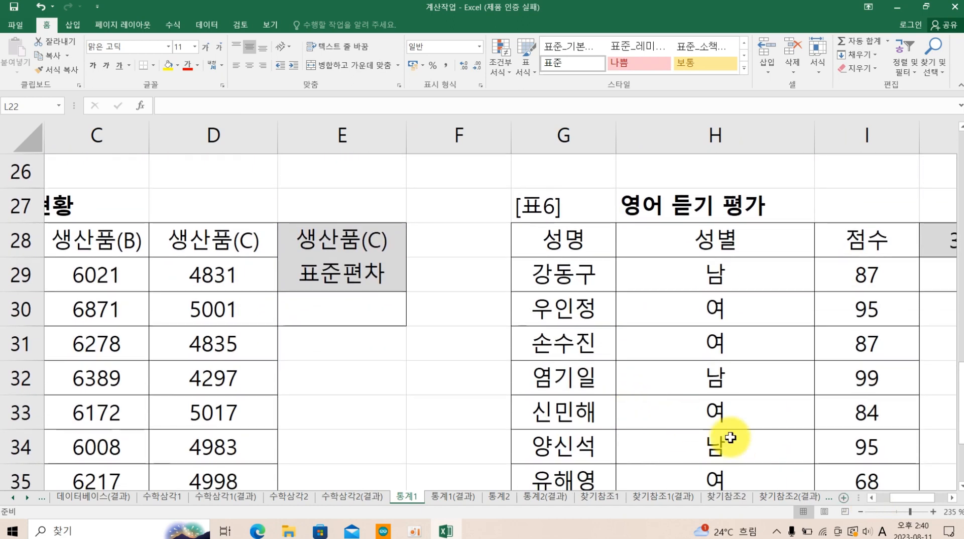
{"action": "left_click", "coordinate": [870, 500]}
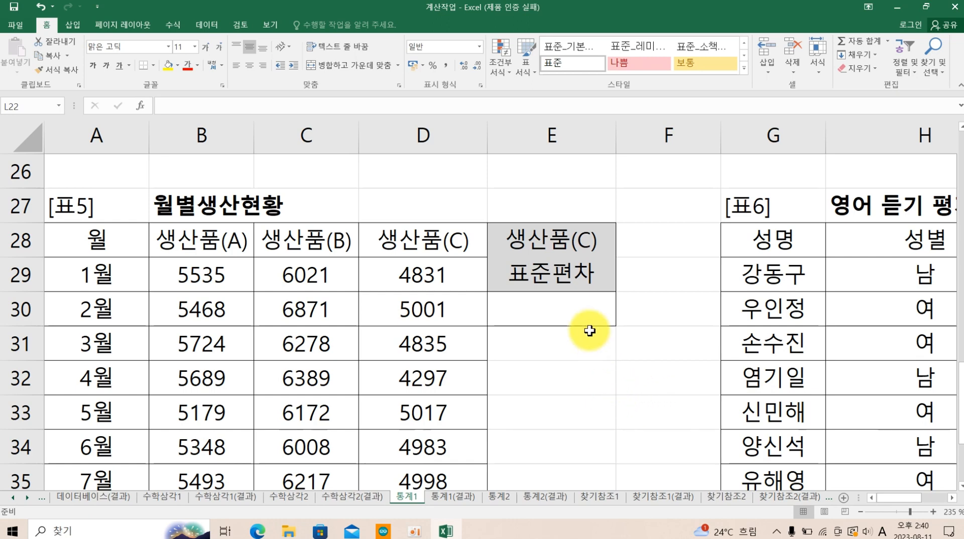
{"action": "left_click", "coordinate": [556, 311]}
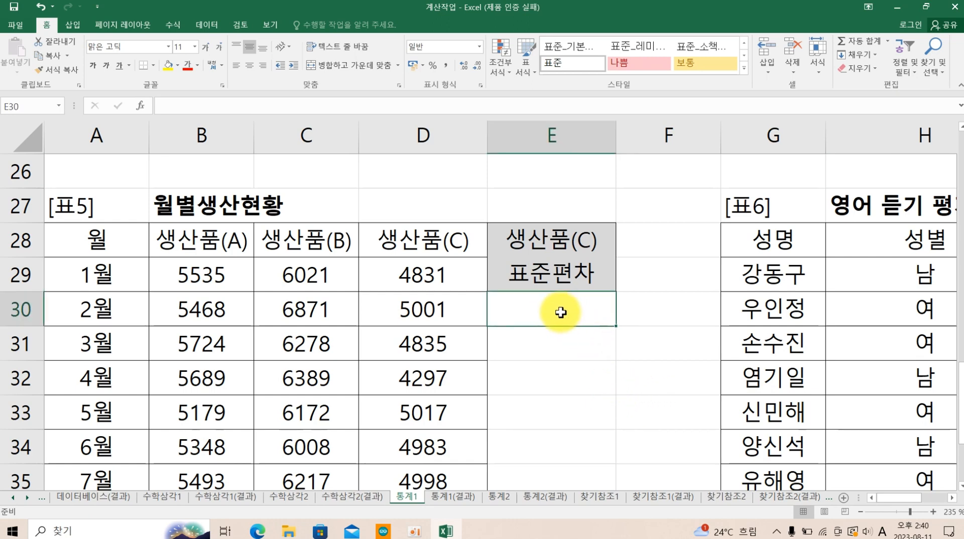
{"action": "type", "text": "=sd"}
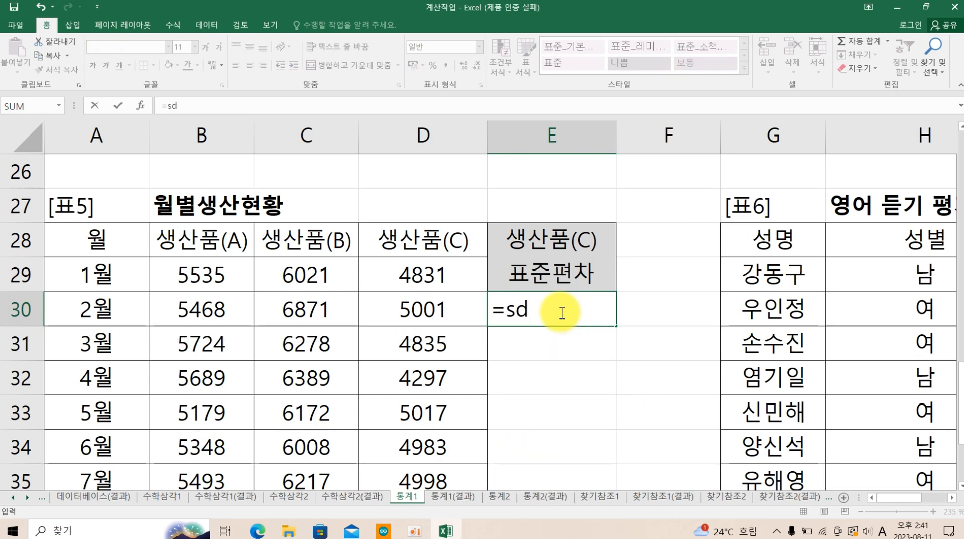
{"action": "key", "text": "BackSpace"}
{"action": "type", "text": "td"}
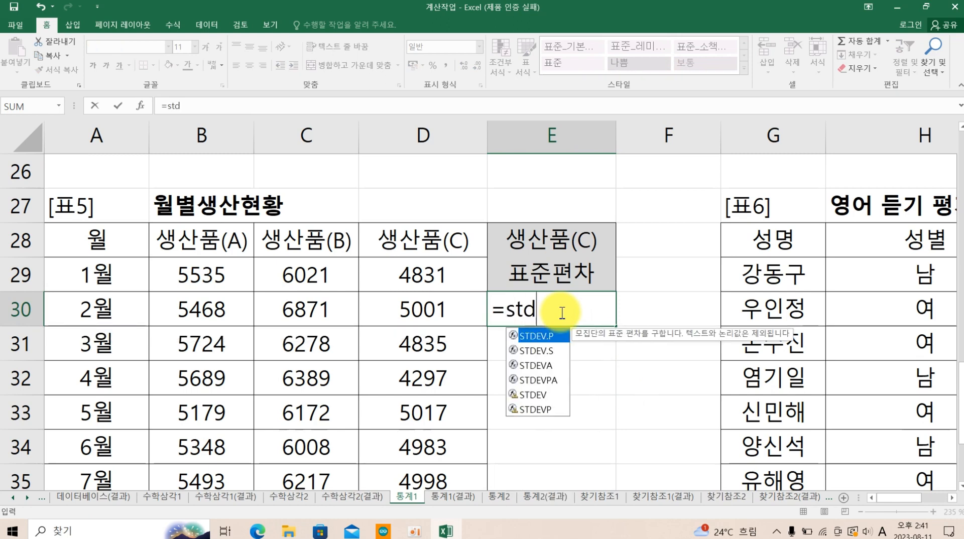
{"action": "key", "text": "Down"}
{"action": "key", "text": "Down"}
{"action": "key", "text": "Down"}
{"action": "key", "text": "Down"}
{"action": "key", "text": "Tab"}
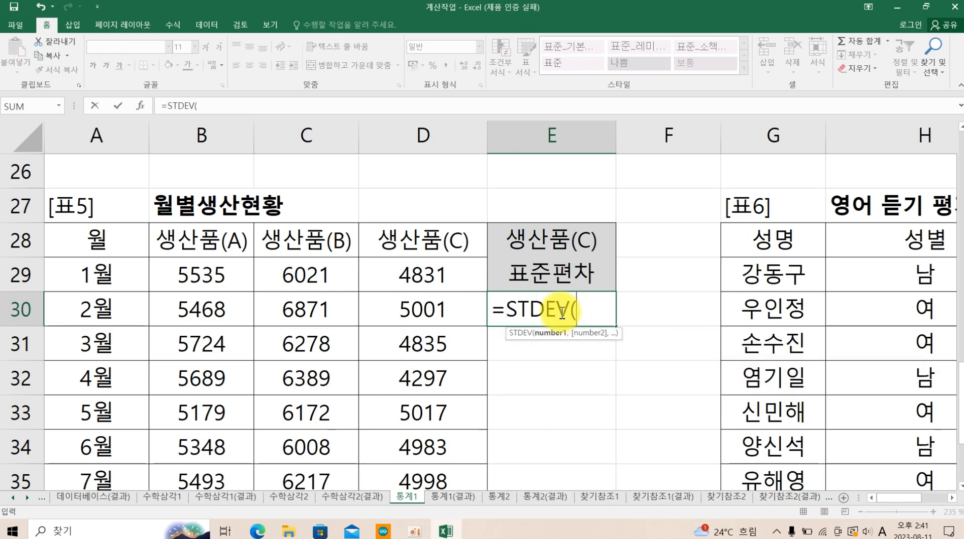
Set the 생산품(C) cells D29:D38 as the STDEV range and commit the E30 formula.
{"action": "left_click_drag", "start_coordinate": [438, 277], "coordinate": [435, 426]}
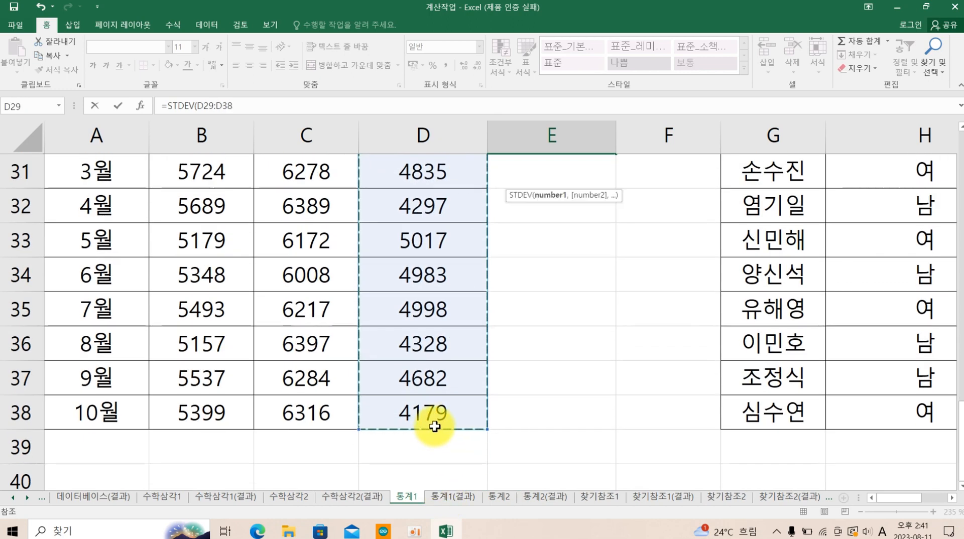
{"action": "key", "text": "Return"}
{"action": "scroll", "coordinate": [497, 355], "scroll_direction": "up", "scroll_amount": 2}
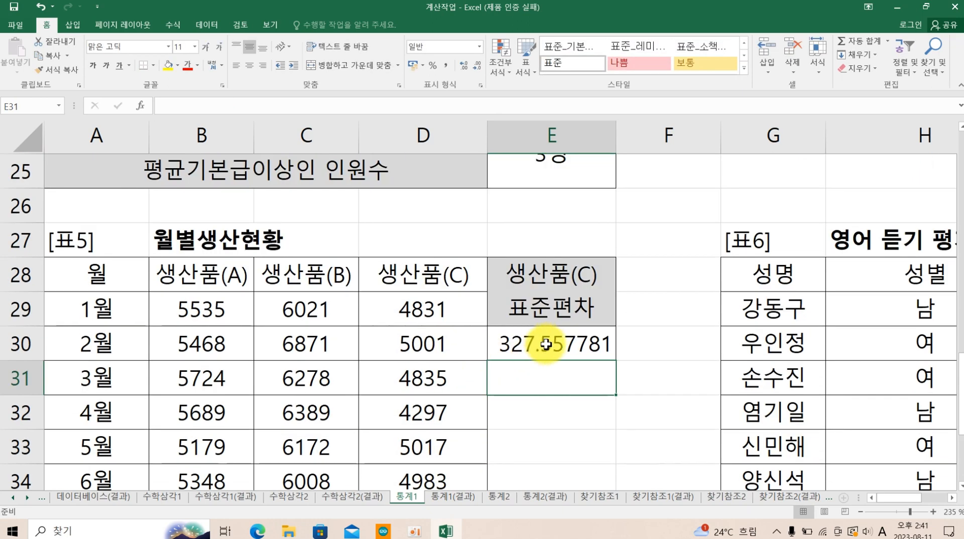
Wrap the STDEV formula in E30 in ROUNDDOWN with 1 decimal digit, giving =ROUNDDOWN(STDEV(D29:D38),1).
{"action": "left_click", "coordinate": [546, 344]}
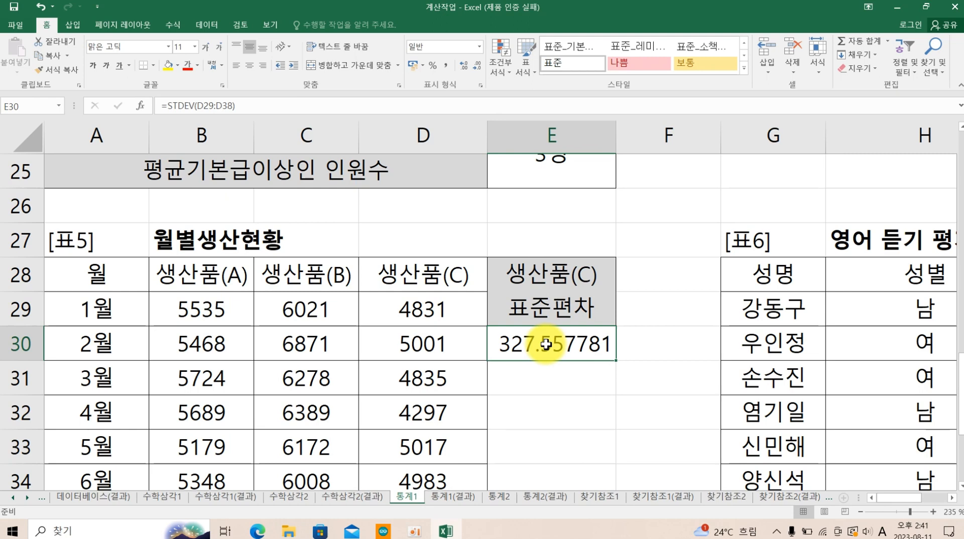
{"action": "double_click", "coordinate": [546, 344]}
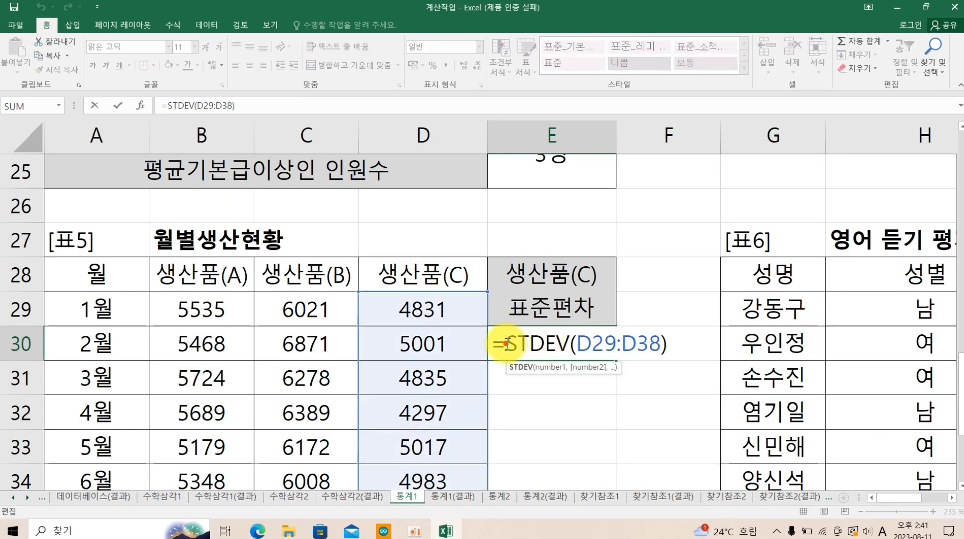
{"action": "left_click", "coordinate": [506, 344]}
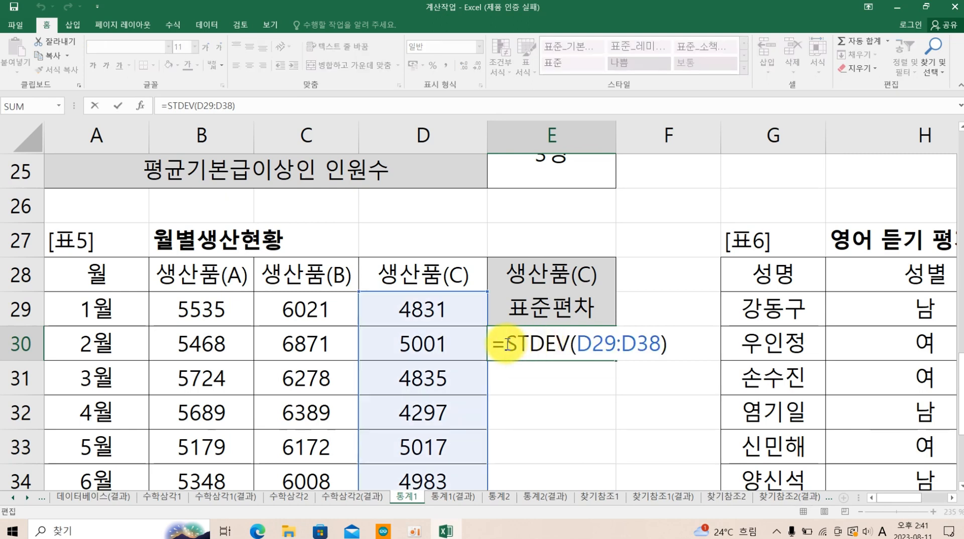
{"action": "type", "text": "rou"}
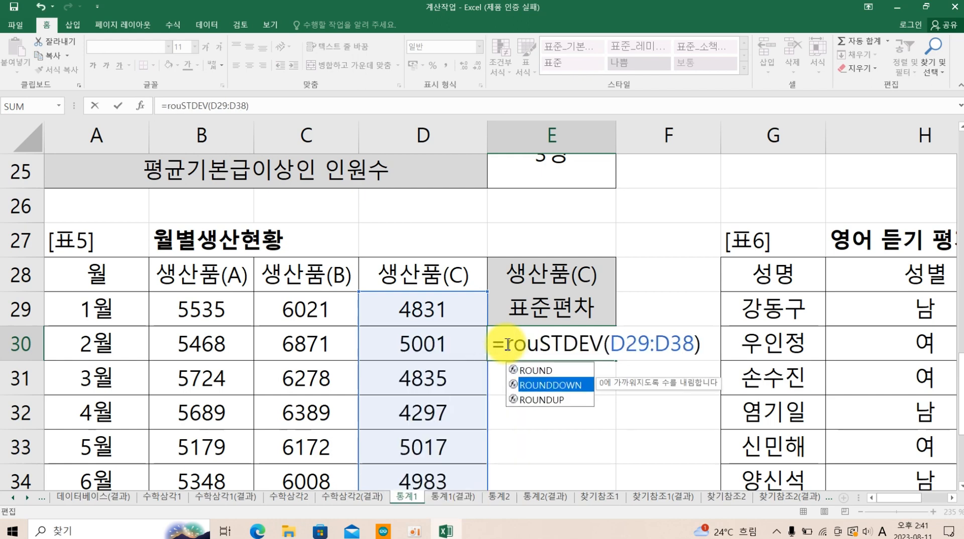
{"action": "key", "text": "Tab"}
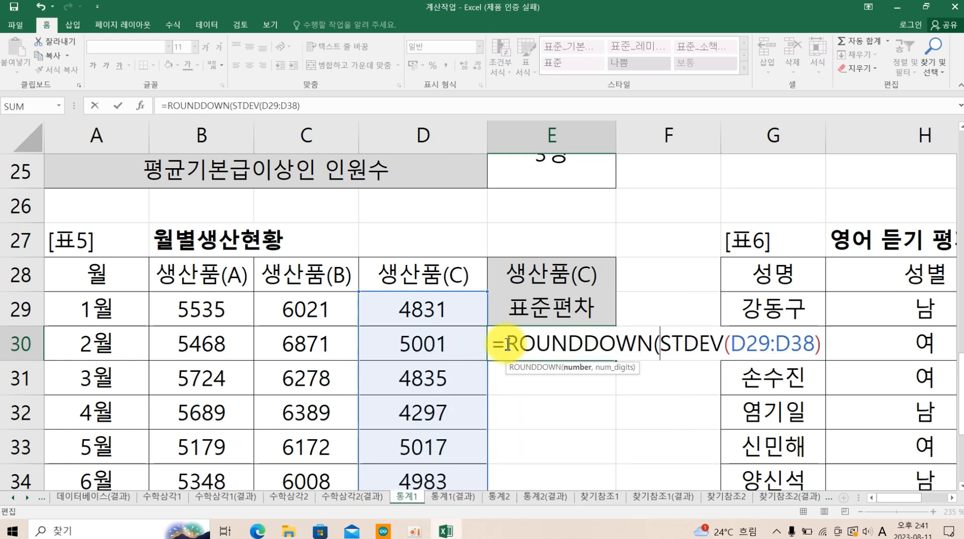
{"action": "left_click", "coordinate": [823, 342]}
{"action": "type", "text": ","}
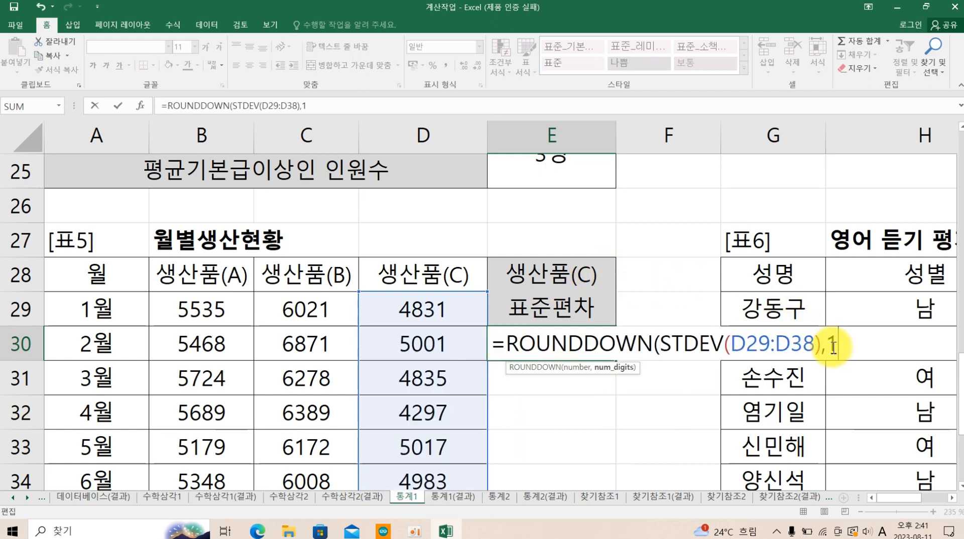
{"action": "type", "text": "1)"}
{"action": "key", "text": "Return"}
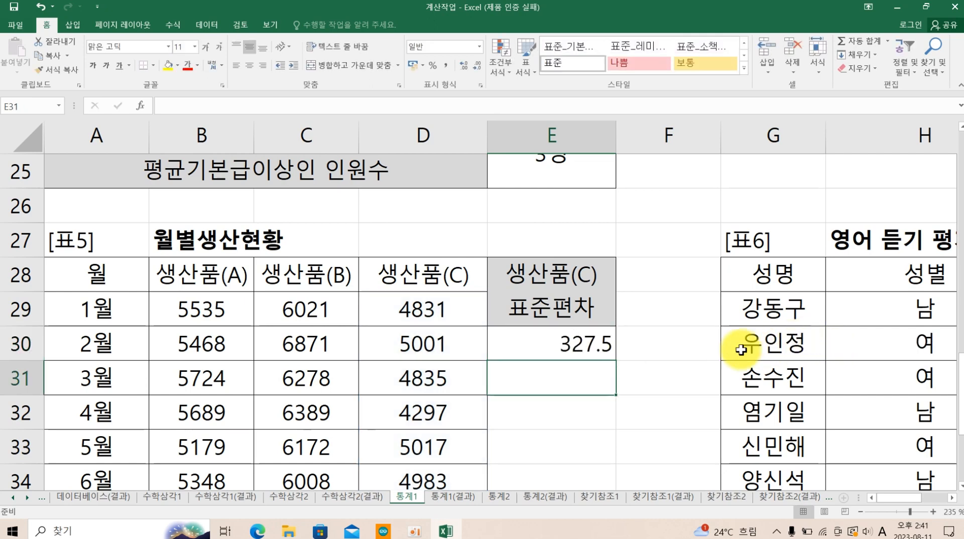
Review the complete ROUNDDOWN and STDEV formula in E30 of 표5, leaving it unedited.
{"action": "left_click", "coordinate": [952, 498]}
{"action": "double_click", "coordinate": [474, 332]}
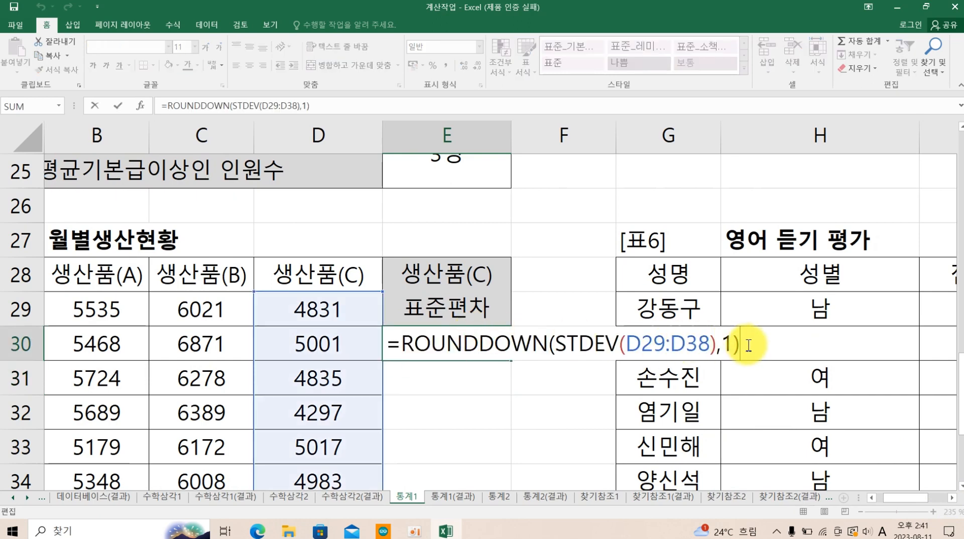
{"action": "key", "text": "Return"}
{"action": "left_click", "coordinate": [769, 371]}
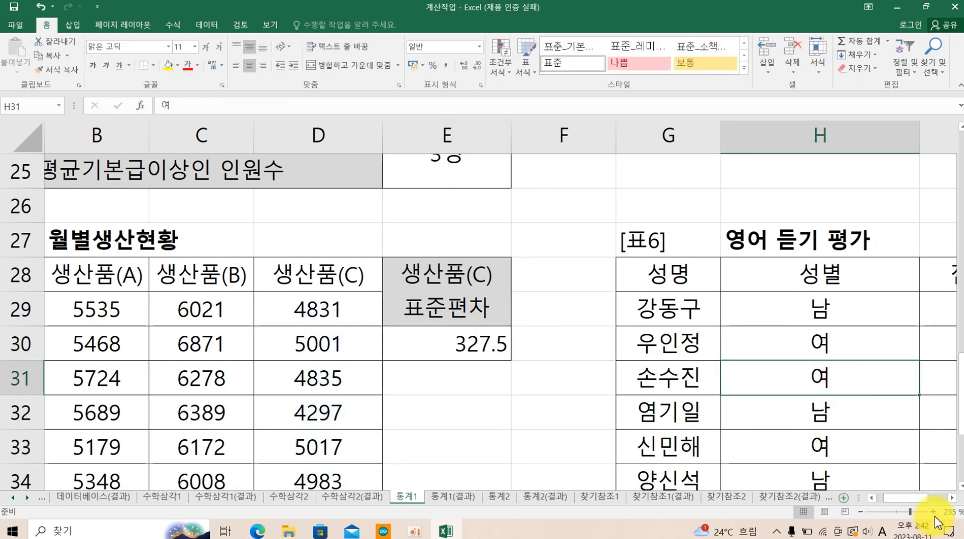
Start a LARGE formula in J29 of 표6, the answer cell for 3위점수.
{"action": "left_click", "coordinate": [953, 497]}
{"action": "left_click", "coordinate": [952, 497]}
{"action": "left_click", "coordinate": [953, 498]}
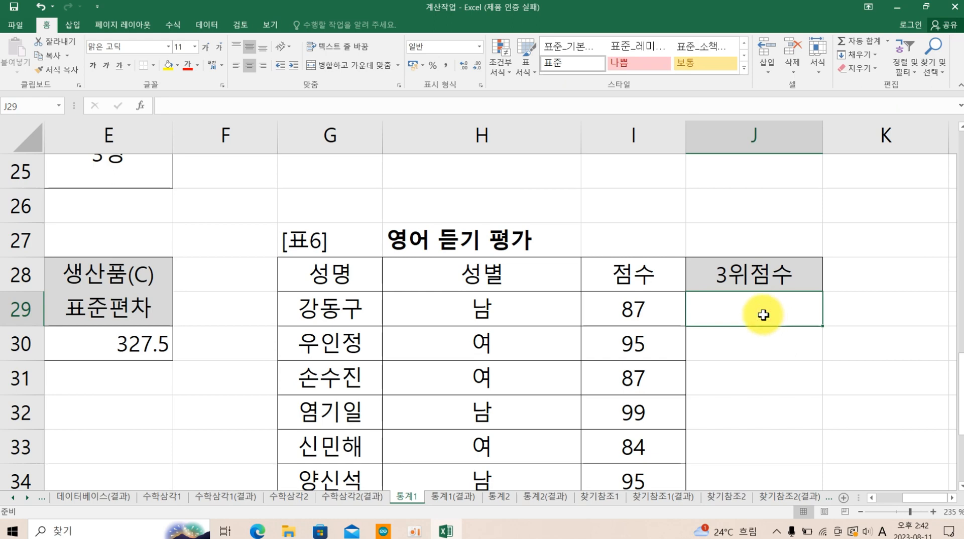
{"action": "type", "text": "=la"}
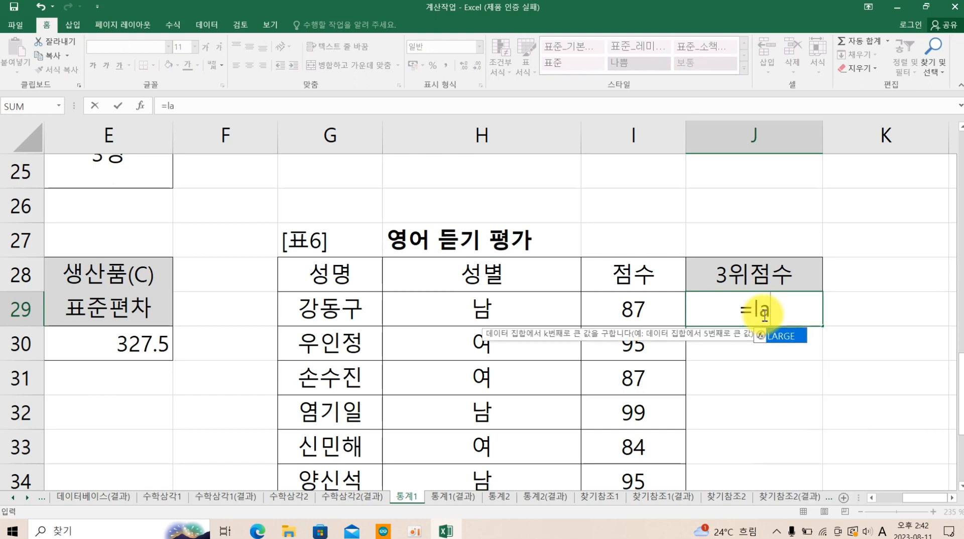
{"action": "key", "text": "Tab"}
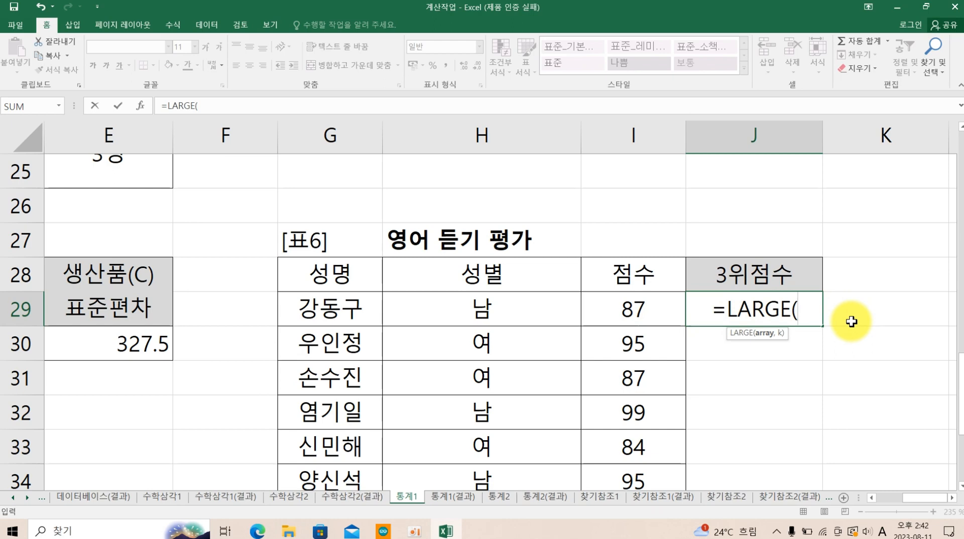
Set the 점수 cells I29:I38 as the LARGE array with rank 3 and commit the J29 formula.
{"action": "left_click_drag", "start_coordinate": [630, 301], "coordinate": [639, 445]}
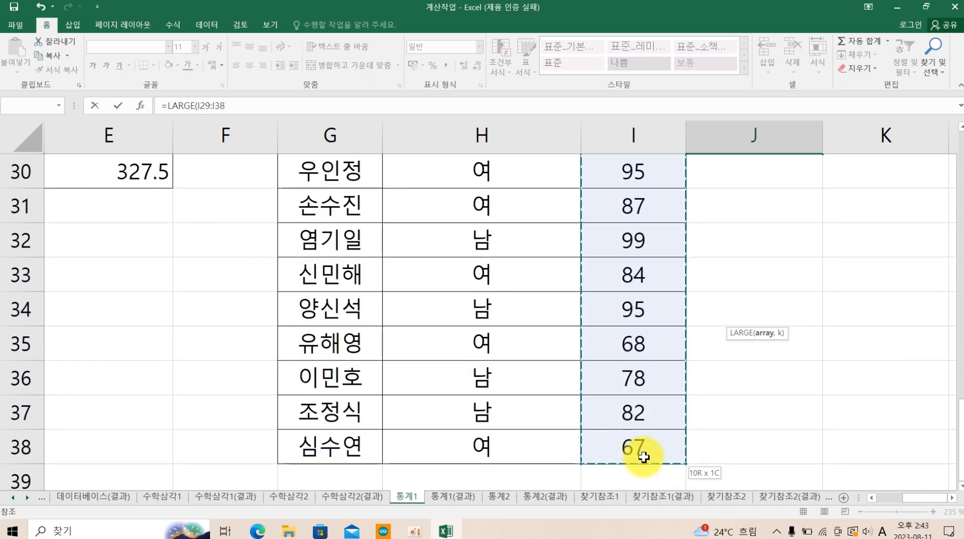
{"action": "scroll", "coordinate": [631, 370], "scroll_direction": "up", "scroll_amount": 3}
{"action": "scroll", "coordinate": [632, 374], "scroll_direction": "down", "scroll_amount": 1}
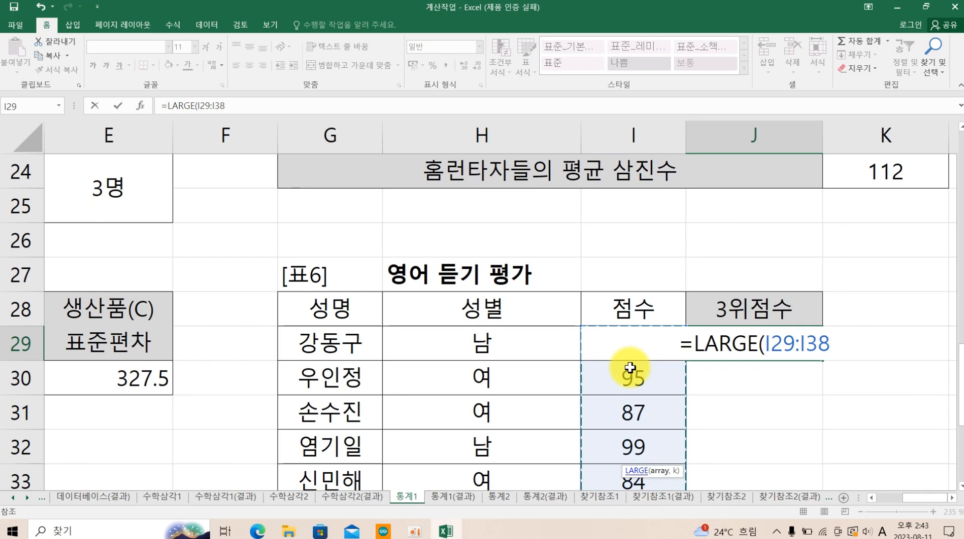
{"action": "type", "text": ","}
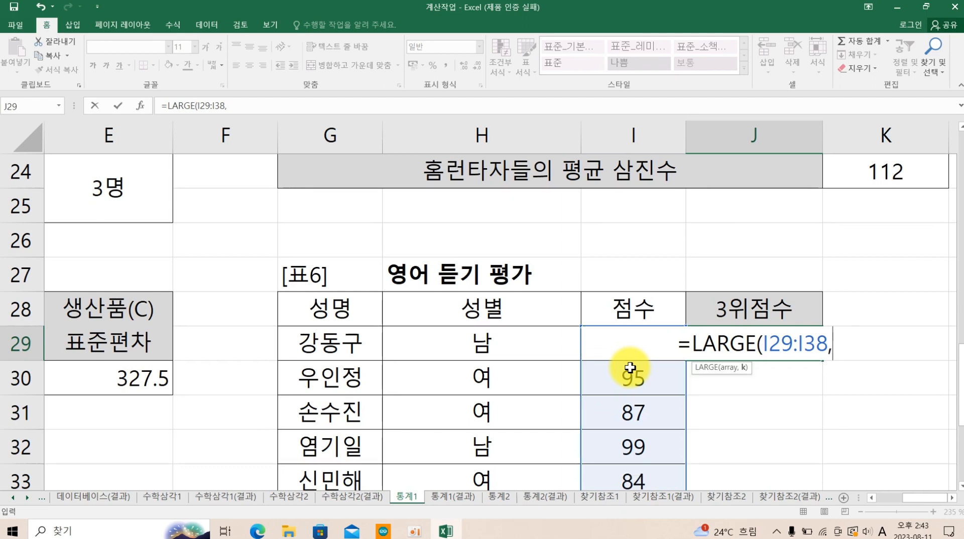
{"action": "type", "text": "3)"}
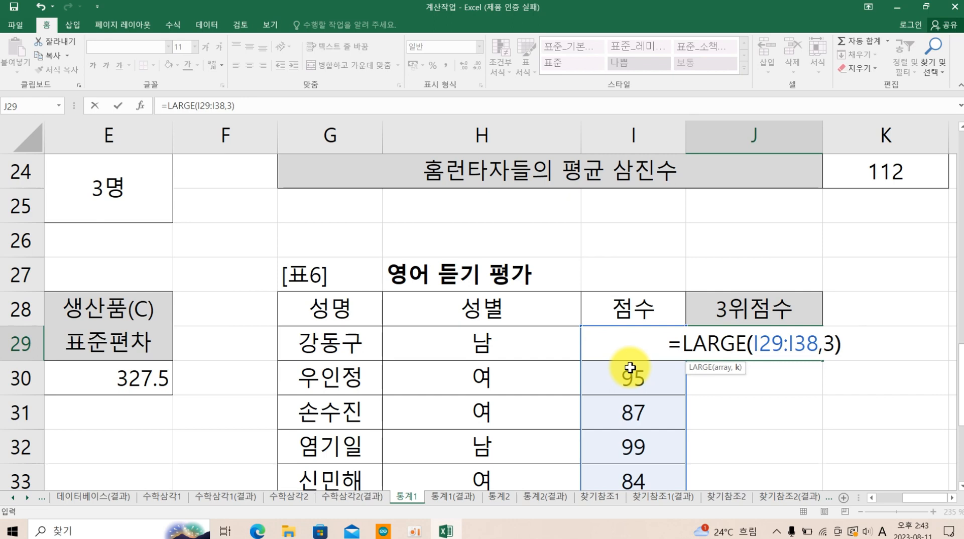
{"action": "key", "text": "Return"}
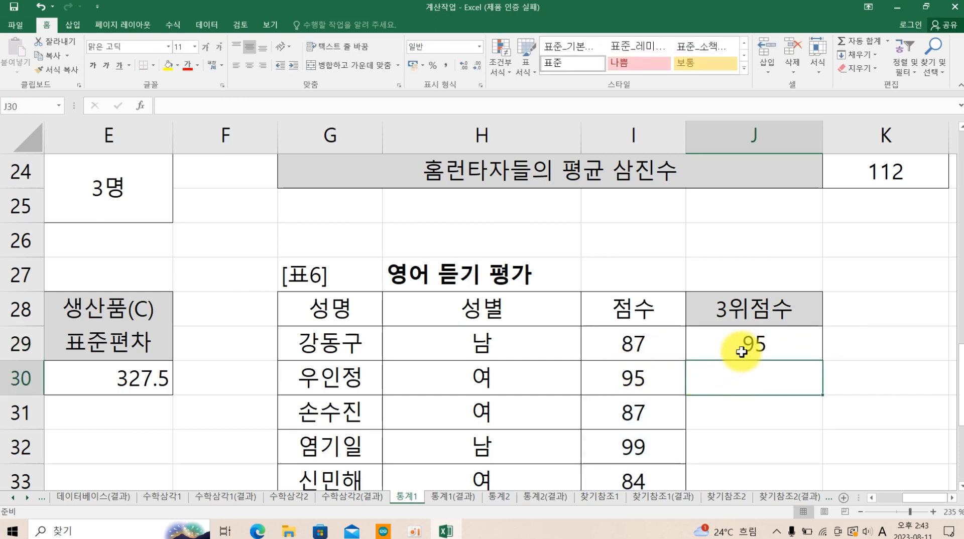
Append &"점" to the LARGE formula in J29 so the third-place score carries the unit 점.
{"action": "double_click", "coordinate": [776, 348]}
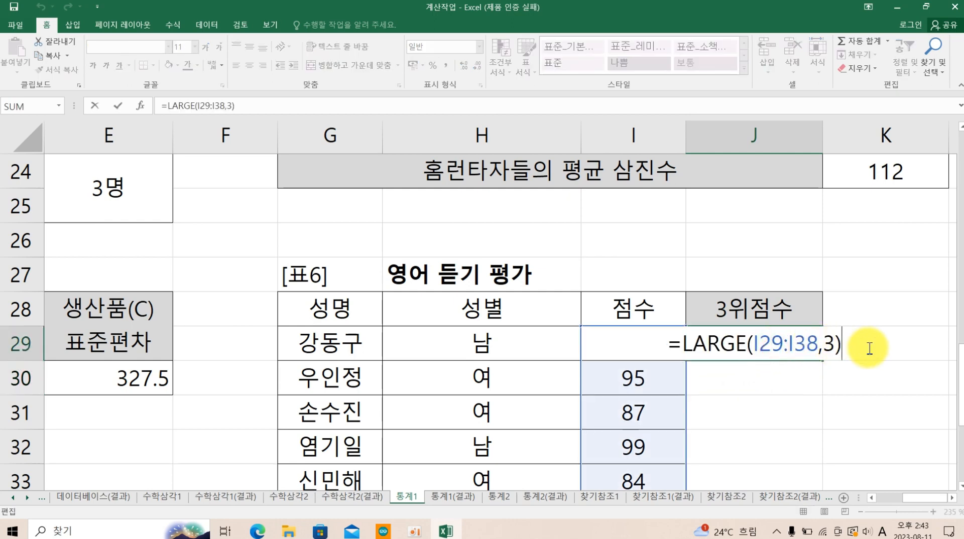
{"action": "type", "text": "&"}
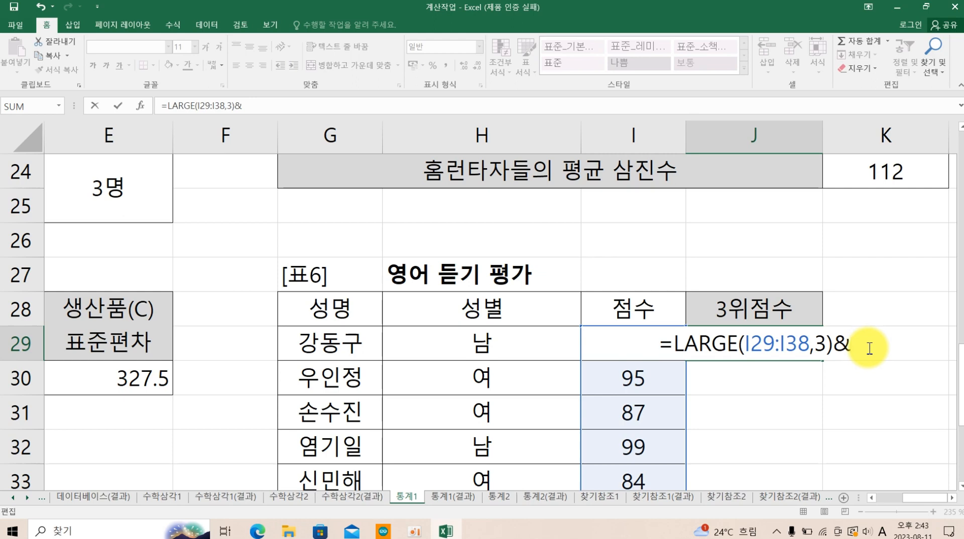
{"action": "type", "text": "\""}
{"action": "key", "text": "Hangul"}
{"action": "type", "text": "점\""}
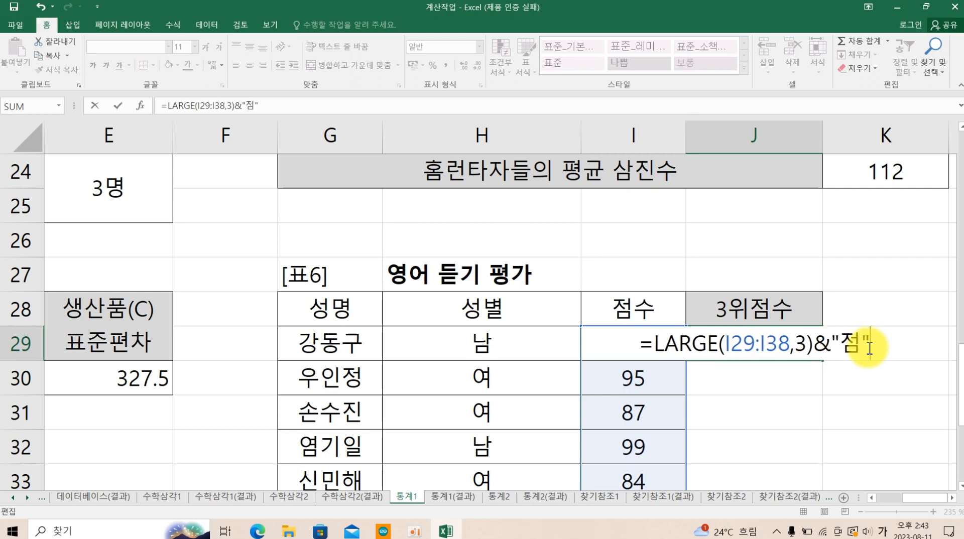
{"action": "key", "text": "Return"}
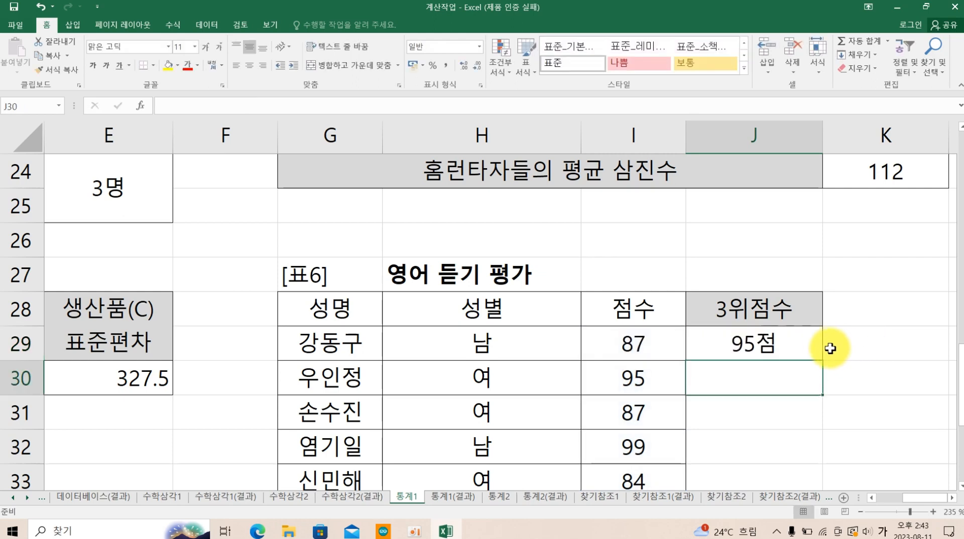
Review the complete LARGE formula in J29 of 표6, leaving it unedited.
{"action": "left_click", "coordinate": [952, 498]}
{"action": "left_click", "coordinate": [952, 499]}
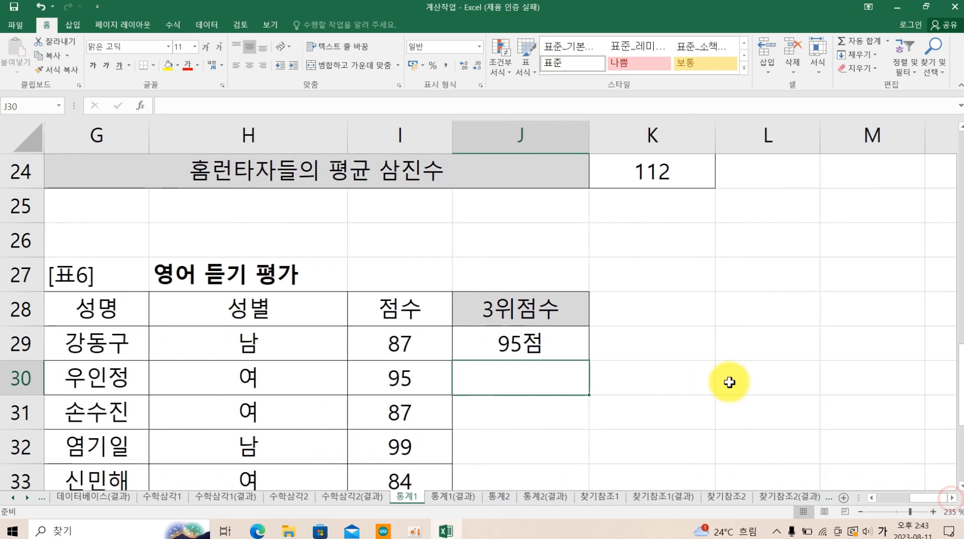
{"action": "double_click", "coordinate": [573, 351]}
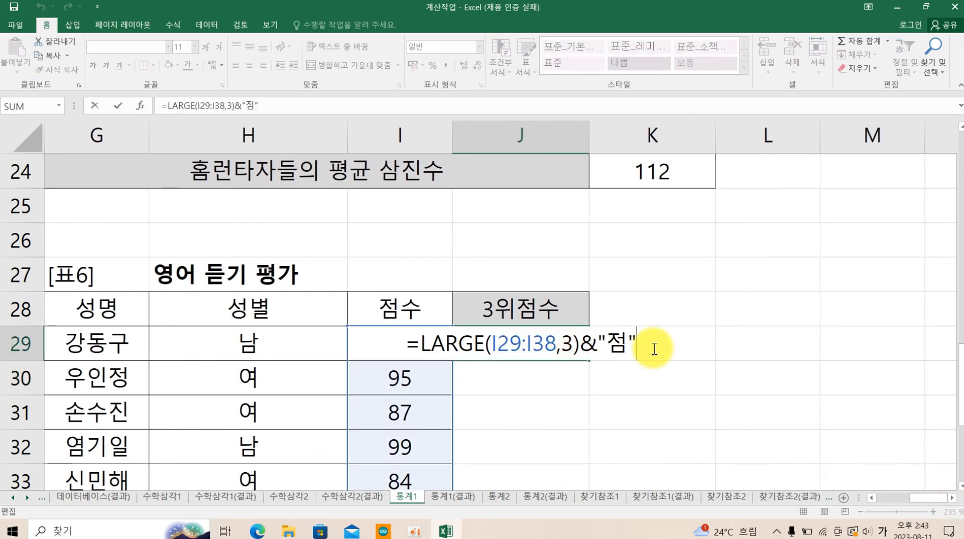
{"action": "key", "text": "Return"}
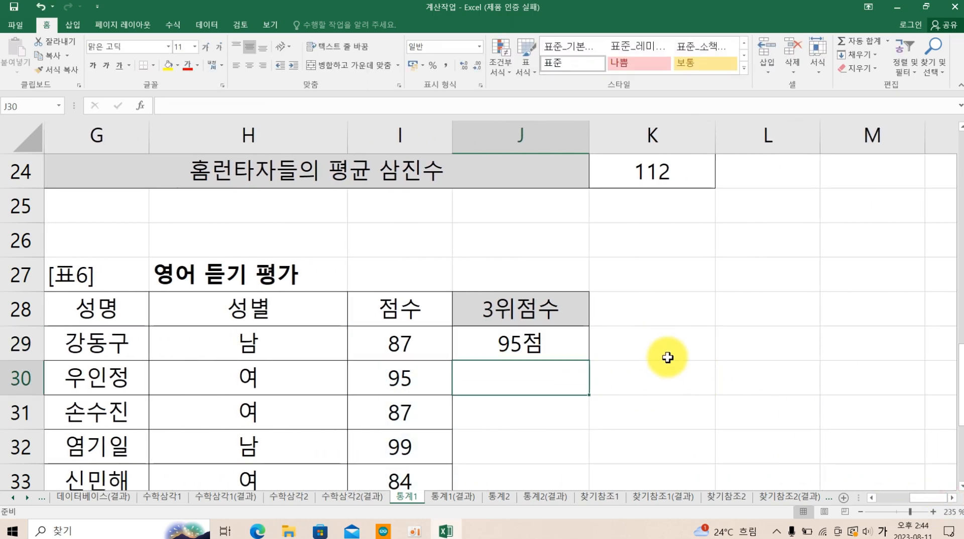
{"action": "left_click", "coordinate": [668, 357]}
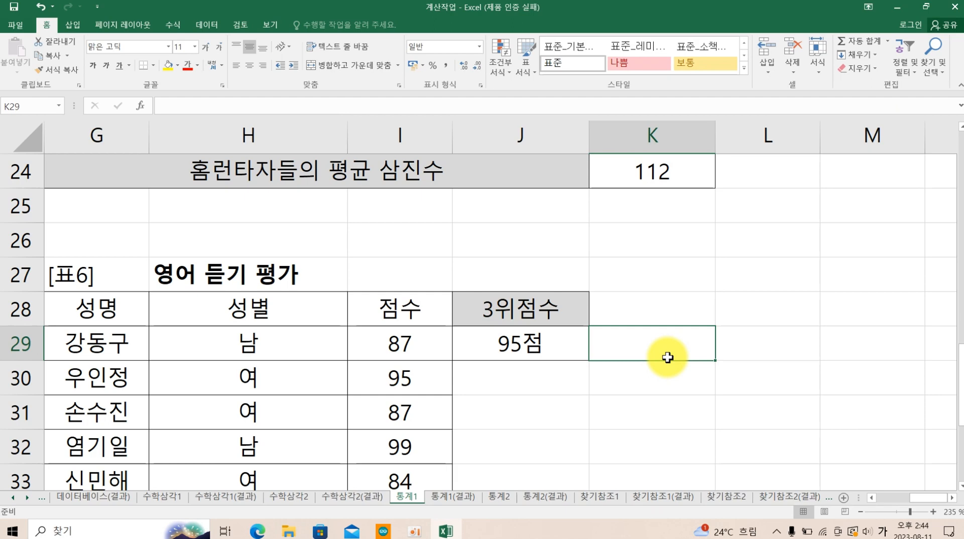
Go to the 통계2 sheet and start a RANK.EQ formula in F3, the first 결승 cell of 표1.
{"action": "left_click", "coordinate": [500, 498]}
{"action": "left_click", "coordinate": [602, 332]}
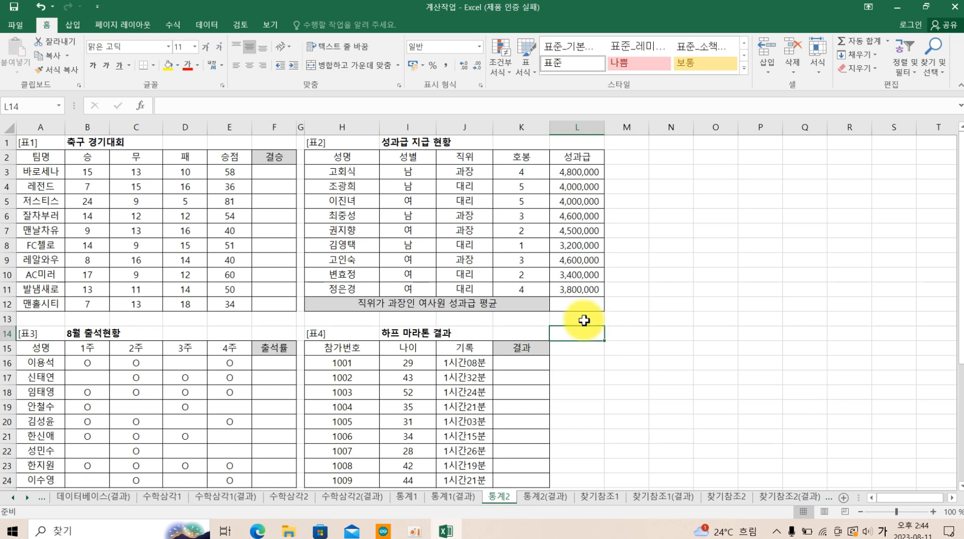
{"action": "left_click", "coordinate": [271, 173]}
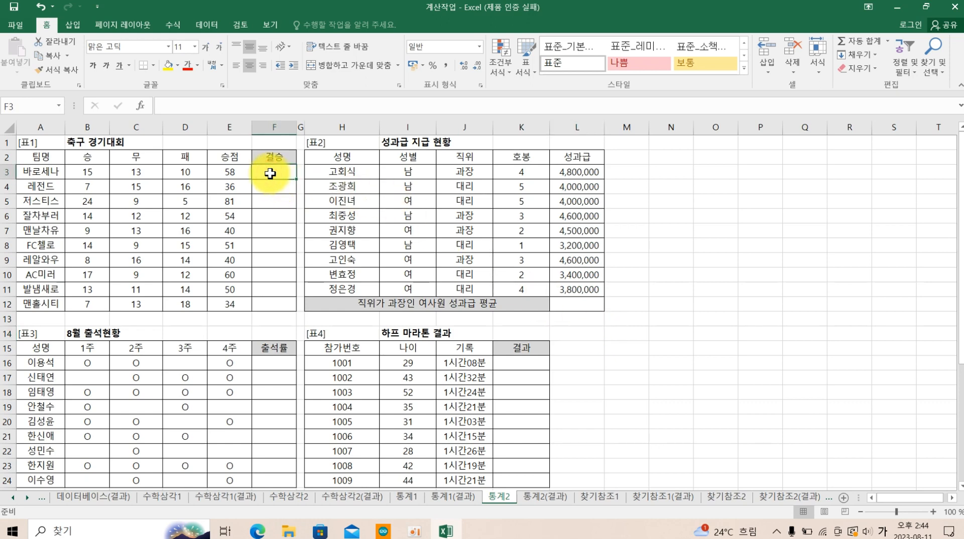
{"action": "type", "text": "="}
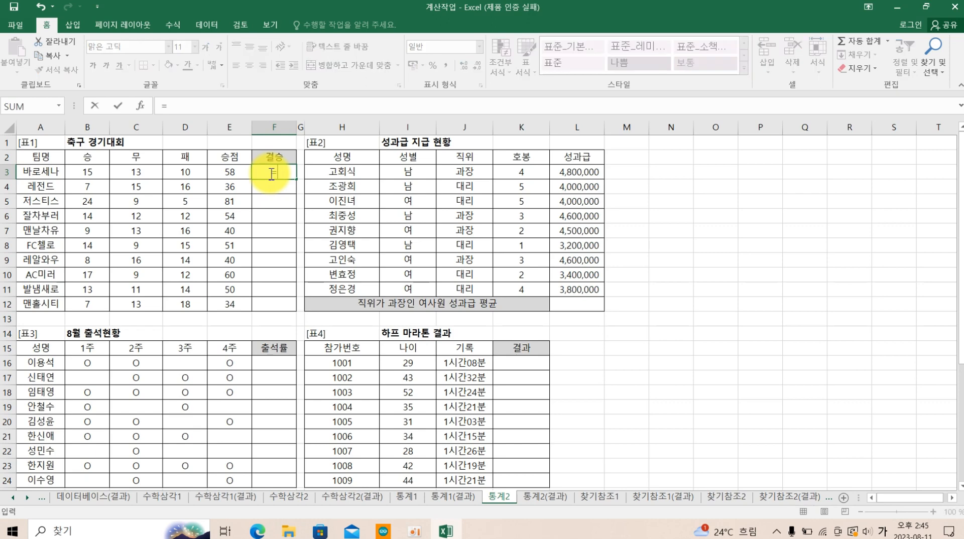
{"action": "key", "text": "Hangul"}
{"action": "type", "text": "ra"}
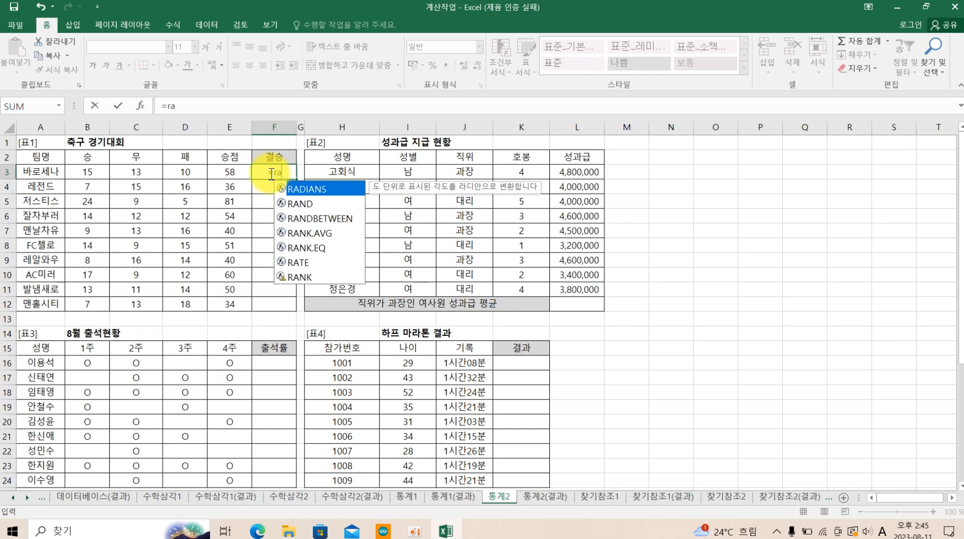
{"action": "key", "text": "Down"}
{"action": "key", "text": "Down"}
{"action": "key", "text": "Down"}
{"action": "key", "text": "Down"}
{"action": "key", "text": "Tab"}
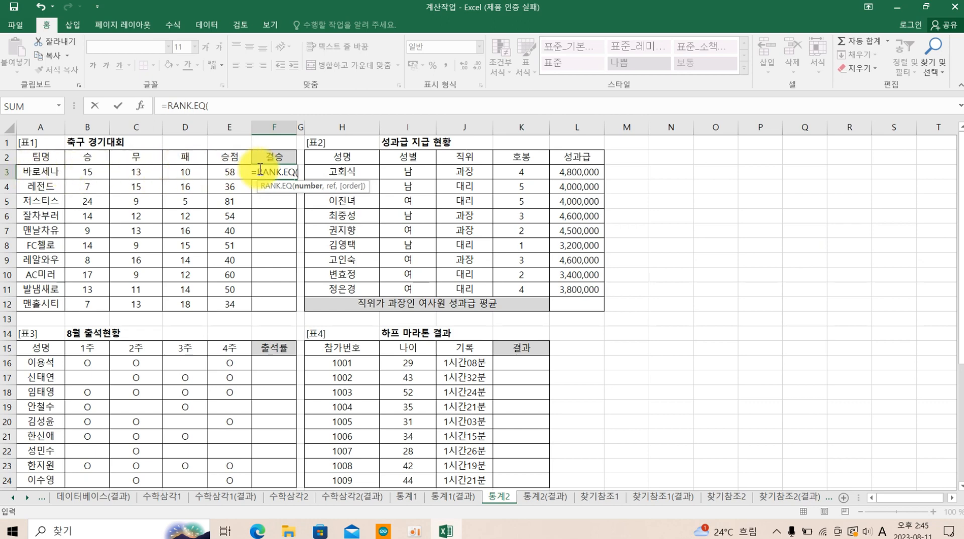
Rank 승점 cell E3 against the absolute range $E$3:$E$12, commit the F3 formula and fill it down to F12.
{"action": "left_click", "coordinate": [225, 171]}
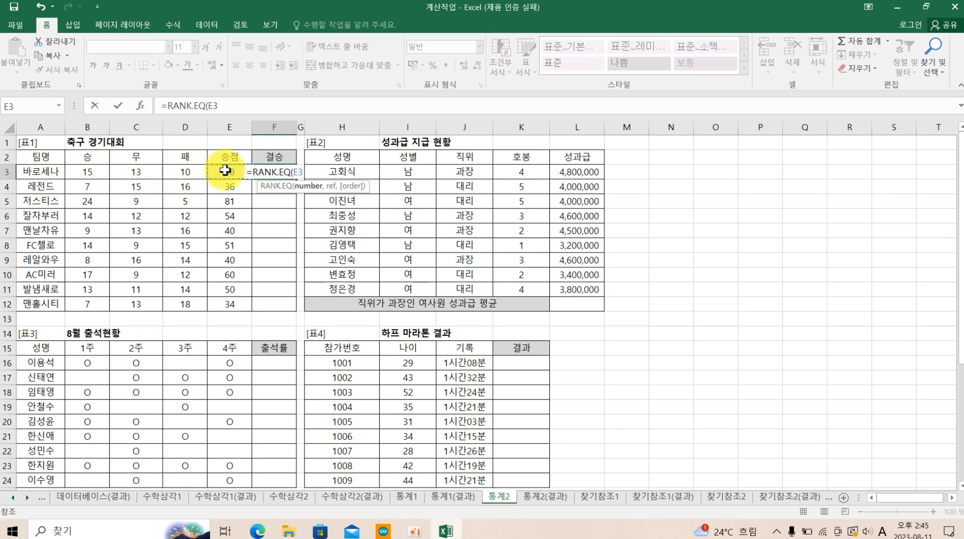
{"action": "type", "text": ","}
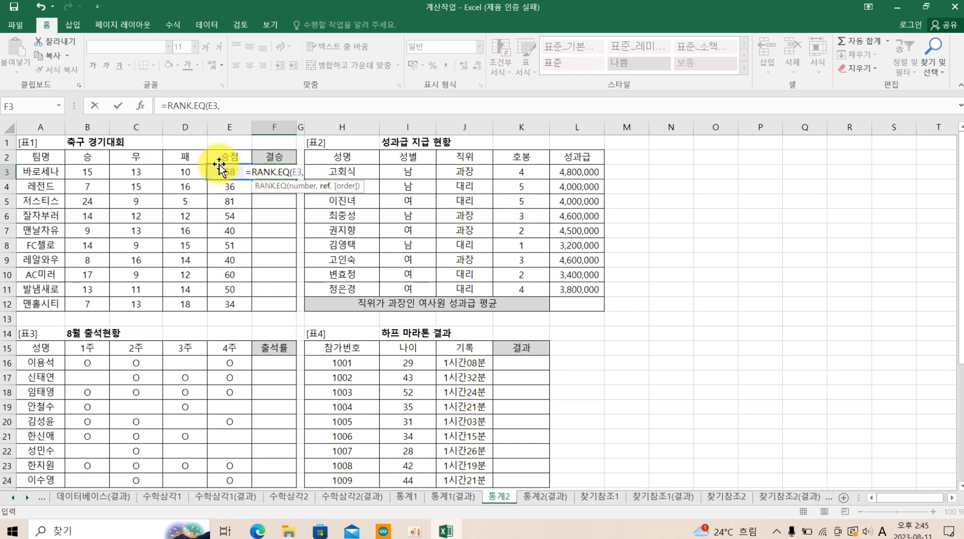
{"action": "left_click_drag", "start_coordinate": [220, 170], "coordinate": [233, 301]}
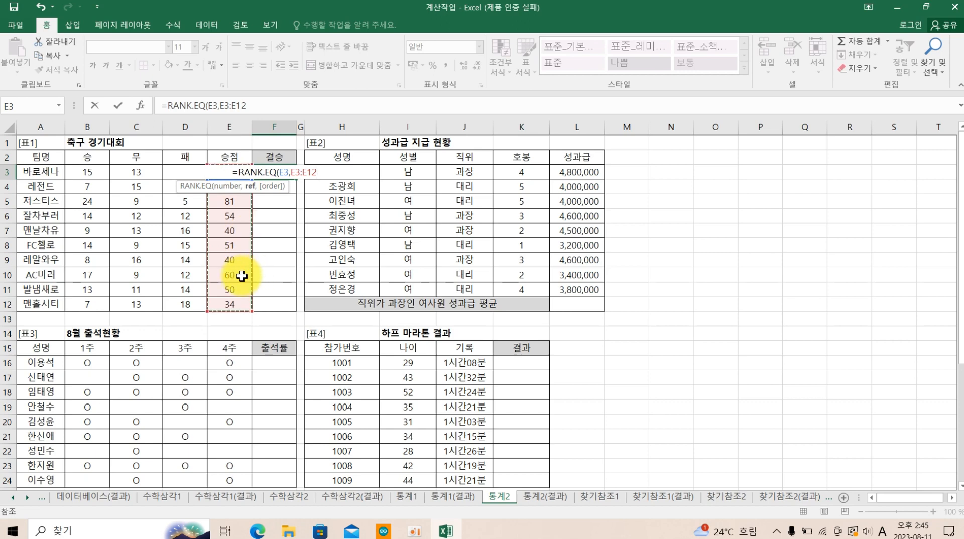
{"action": "key", "text": "F4"}
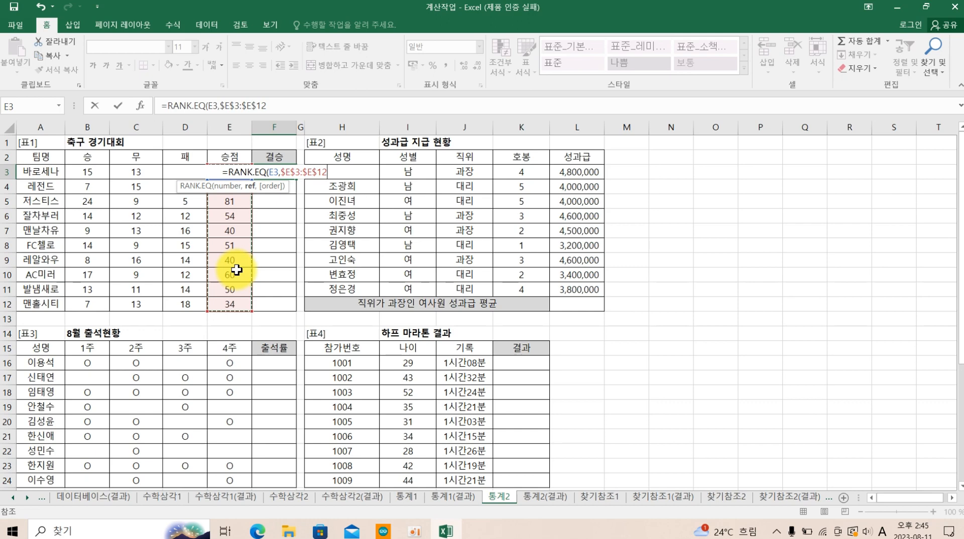
{"action": "type", "text": ")"}
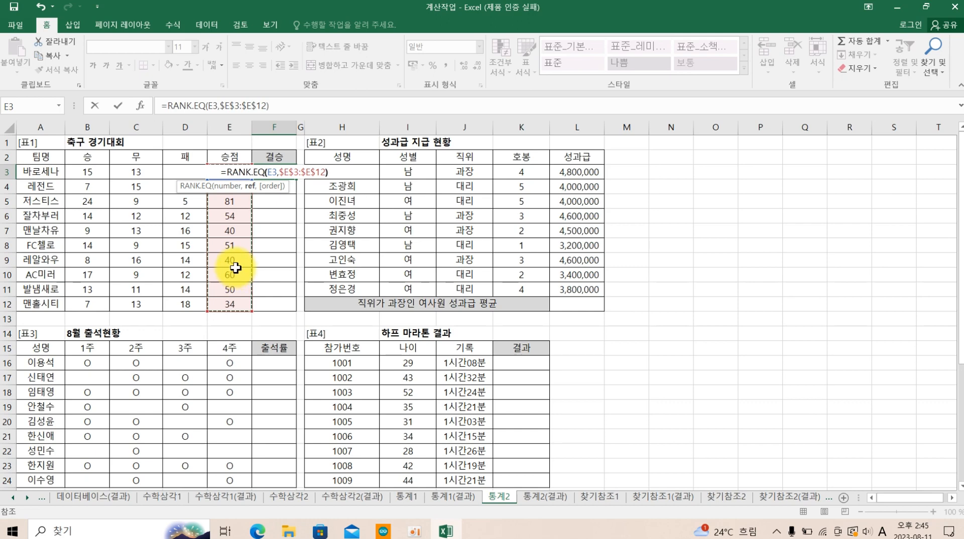
{"action": "key", "text": "Return"}
{"action": "left_click", "coordinate": [272, 173]}
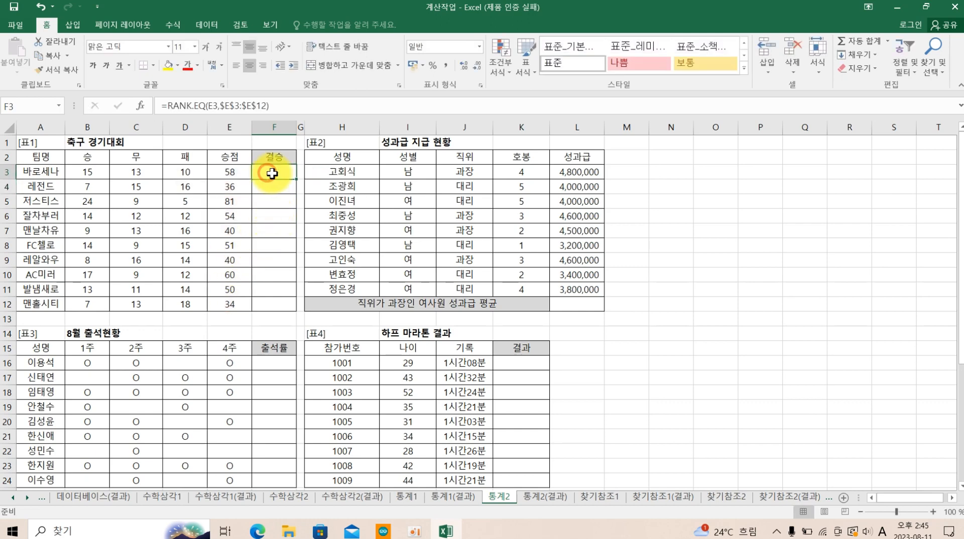
{"action": "left_click_drag", "start_coordinate": [296, 179], "coordinate": [292, 307]}
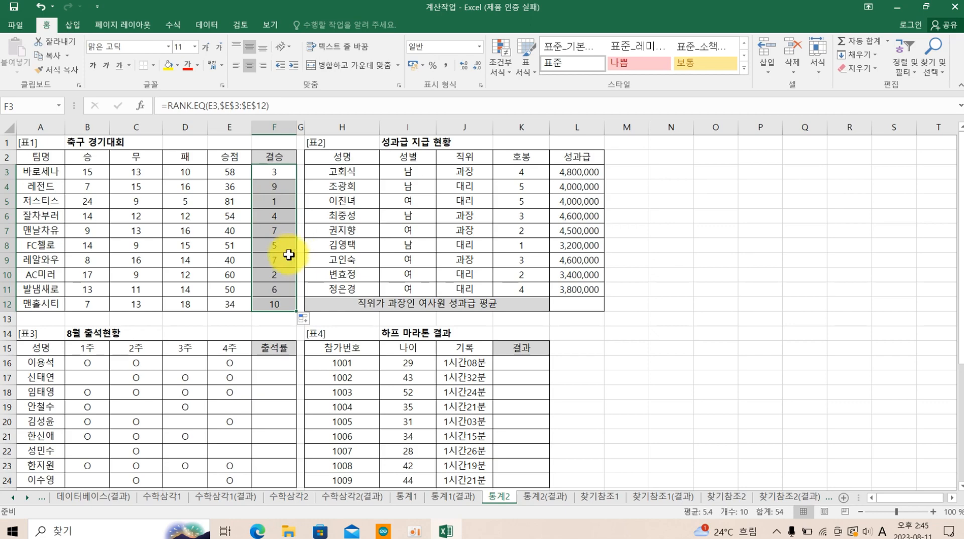
Review the RANK.EQ formula in F3 of 표1, leaving it unedited.
{"action": "scroll", "coordinate": [289, 255], "scroll_direction": "up", "scroll_amount": 3}
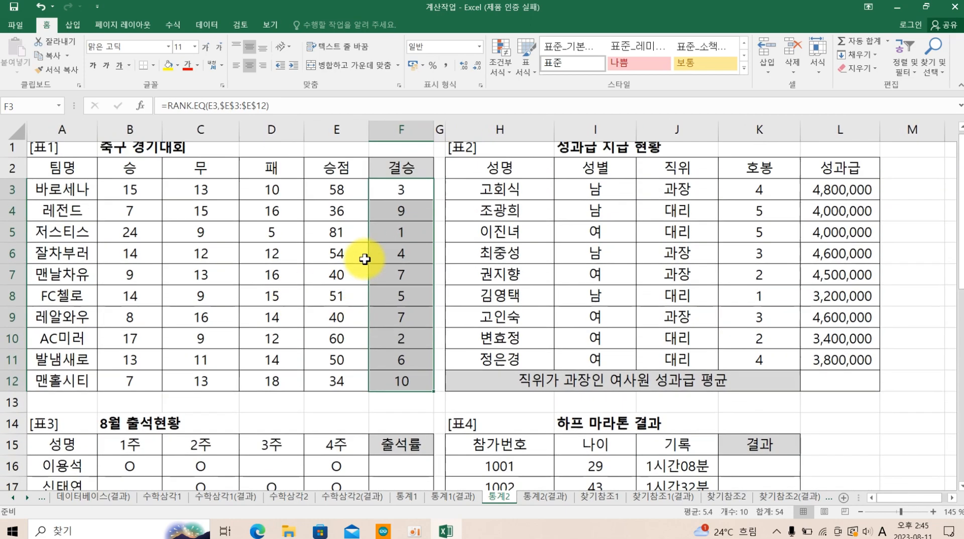
{"action": "scroll", "coordinate": [432, 246], "scroll_direction": "up", "scroll_amount": 2}
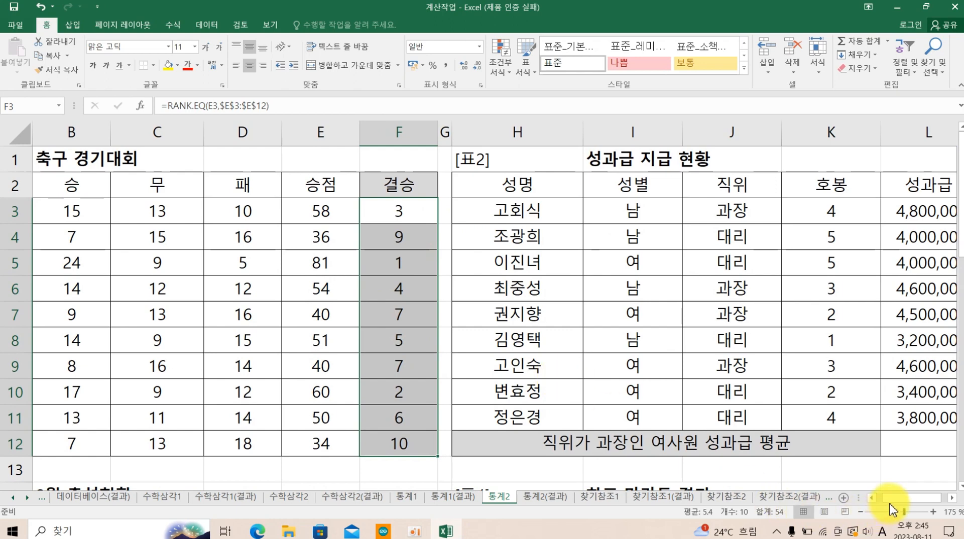
{"action": "left_click_drag", "start_coordinate": [891, 498], "coordinate": [883, 498]}
{"action": "double_click", "coordinate": [499, 215]}
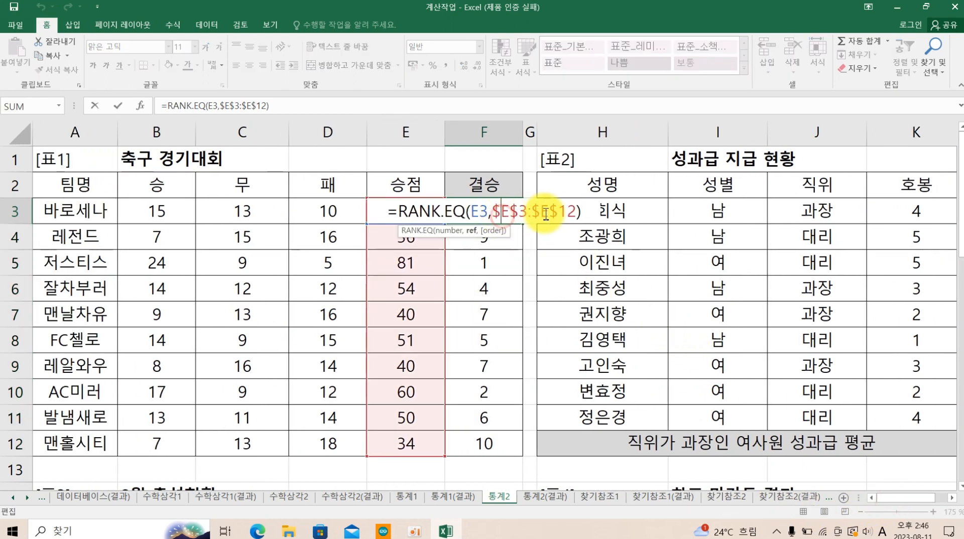
{"action": "left_click", "coordinate": [595, 219]}
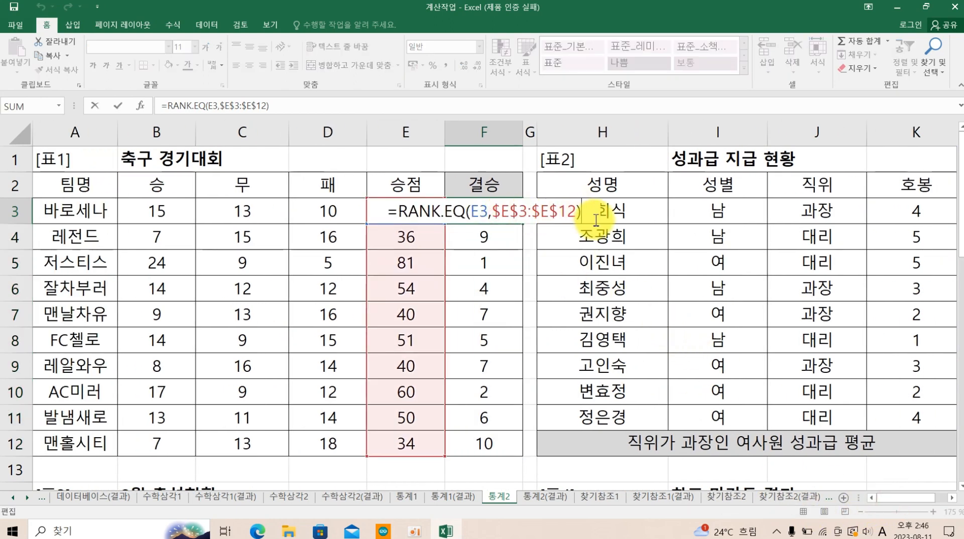
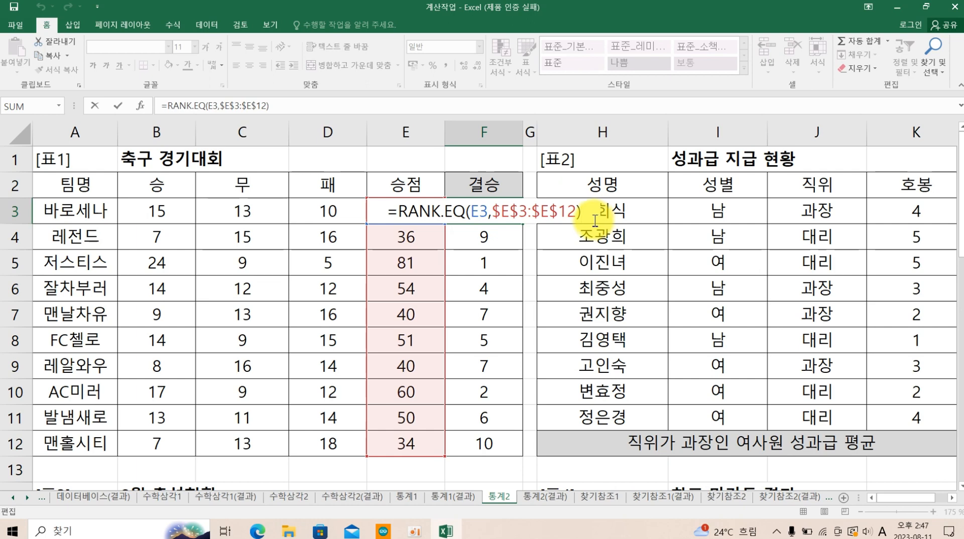
{"action": "key", "text": "Tab"}
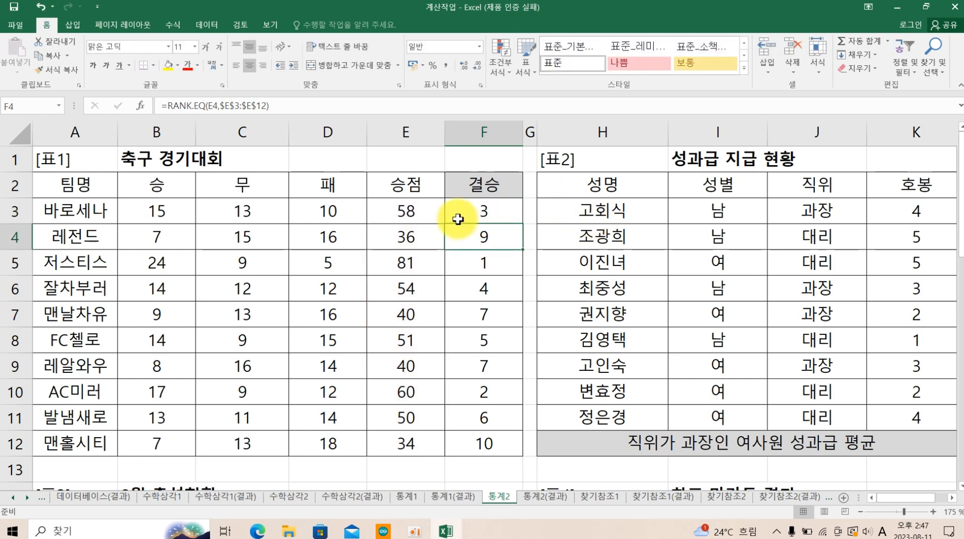
Wrap the RANK.EQ function in F3 in an IF function that tests whether the rank is <=3.
{"action": "double_click", "coordinate": [458, 219]}
{"action": "left_click", "coordinate": [399, 213]}
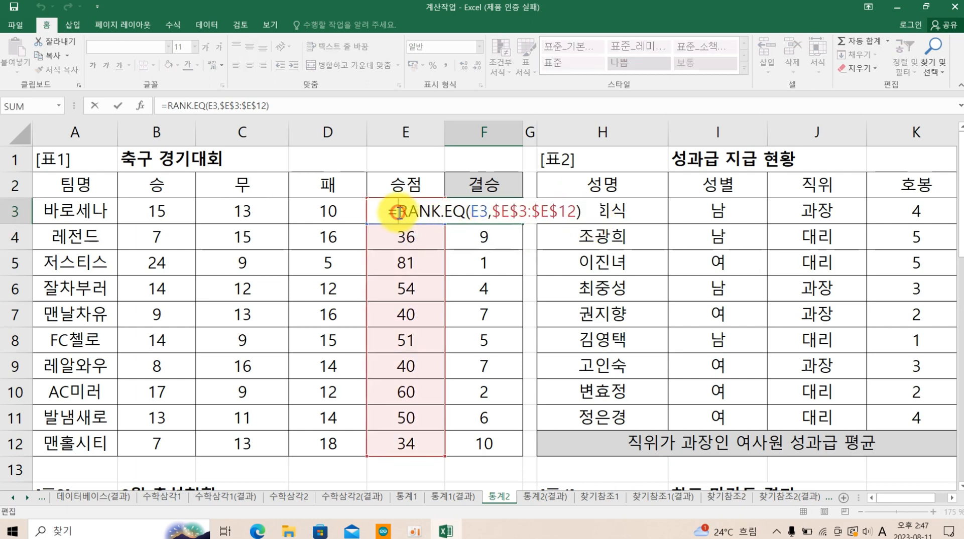
{"action": "type", "text": "if"}
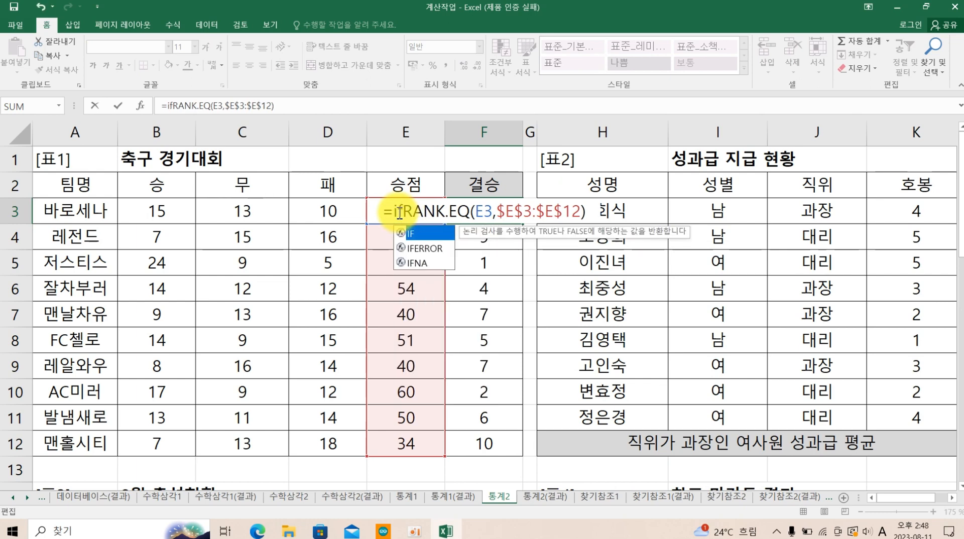
{"action": "type", "text": "("}
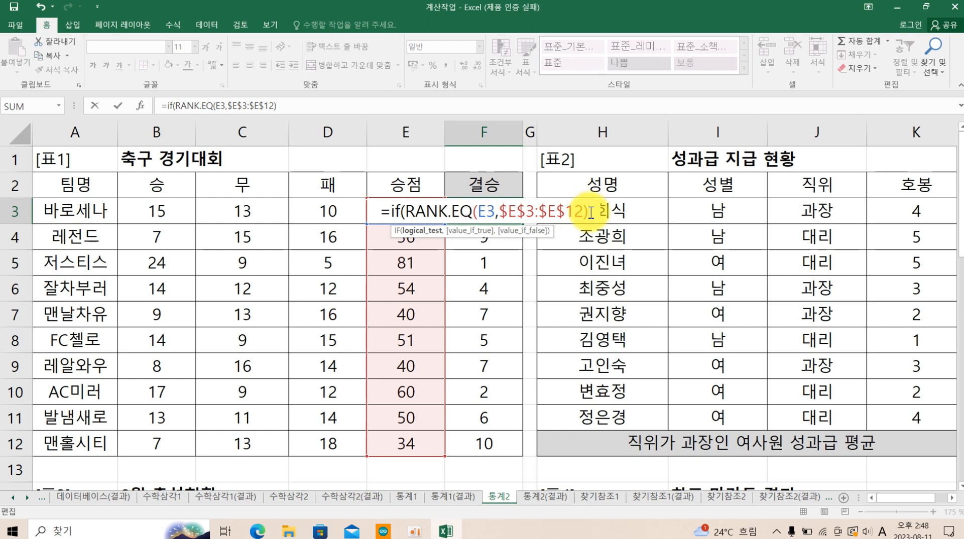
{"action": "type", "text": "<="}
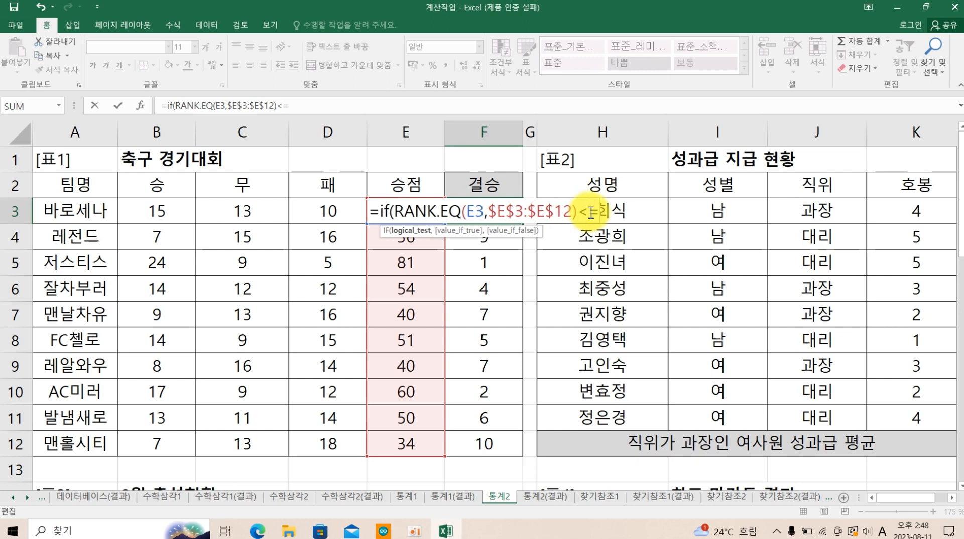
{"action": "type", "text": "3"}
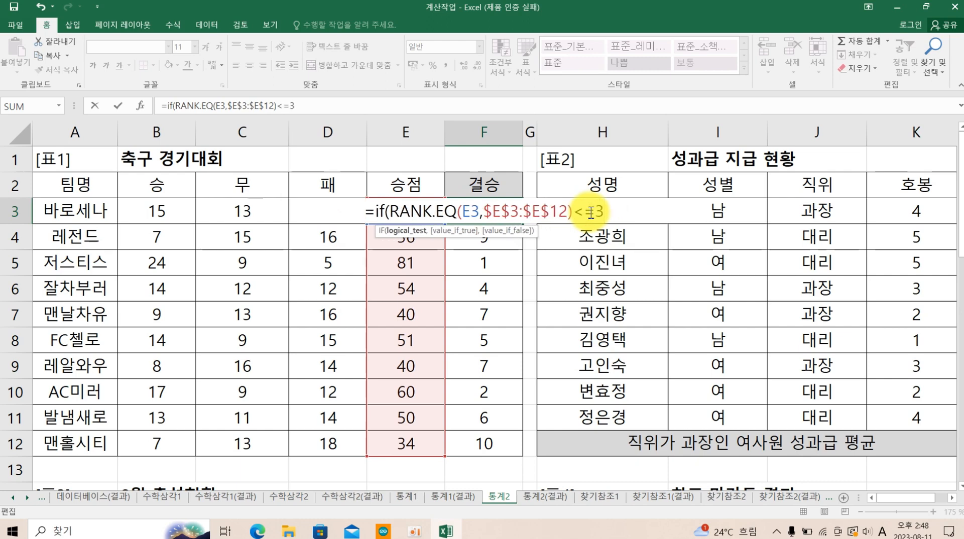
Make the IF in F3 return "결승진출" when true and an empty string when false, and commit the formula.
{"action": "type", "text": ",\""}
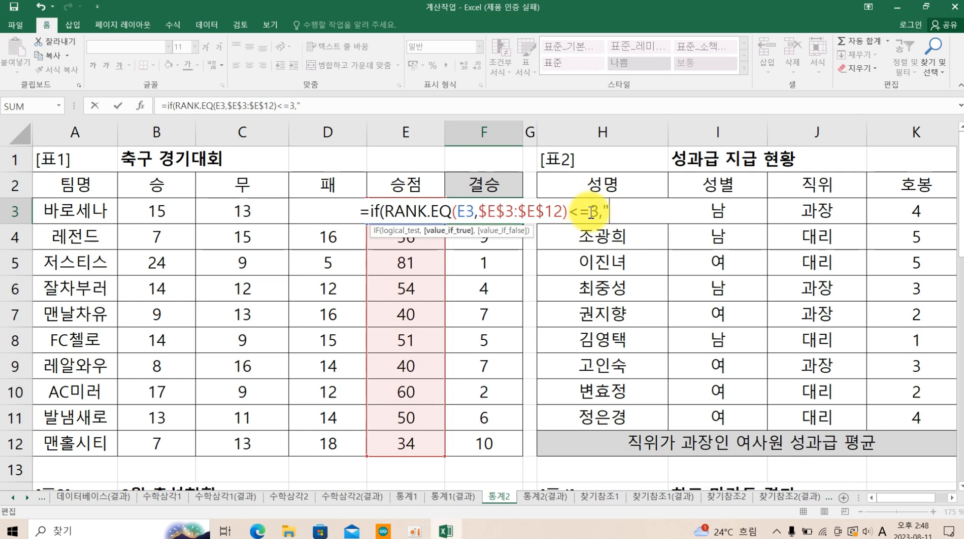
{"action": "type", "text": "결스이"}
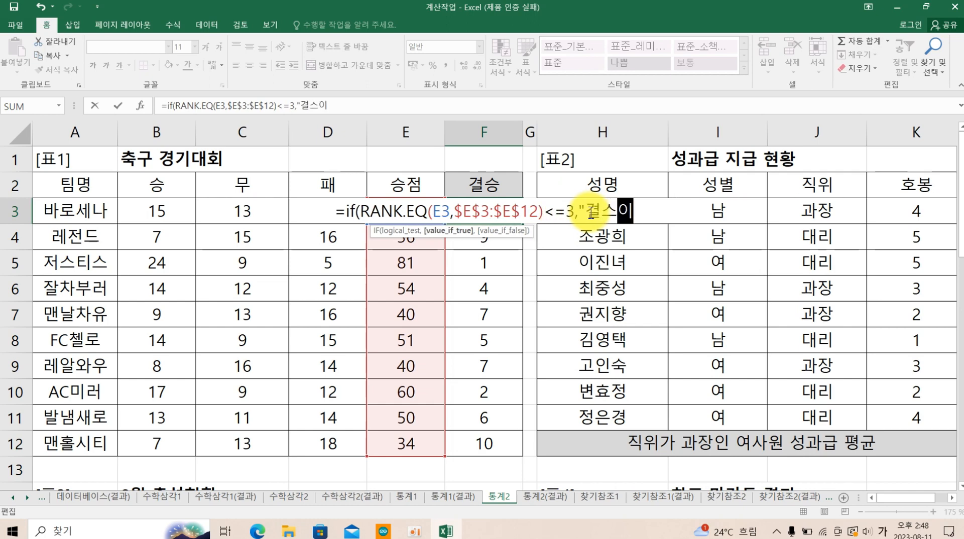
{"action": "key", "text": "BackSpace"}
{"action": "key", "text": "BackSpace"}
{"action": "type", "text": "승"}
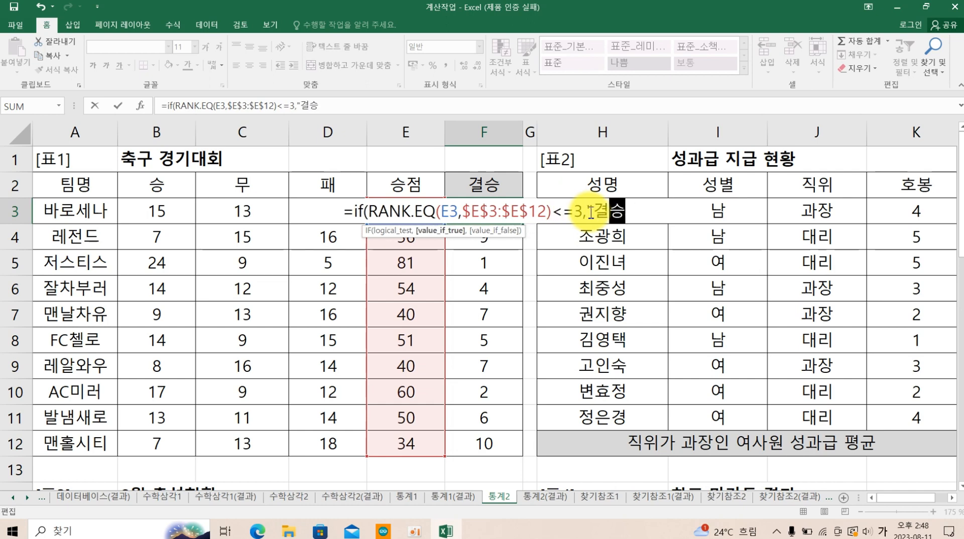
{"action": "type", "text": "진출\","}
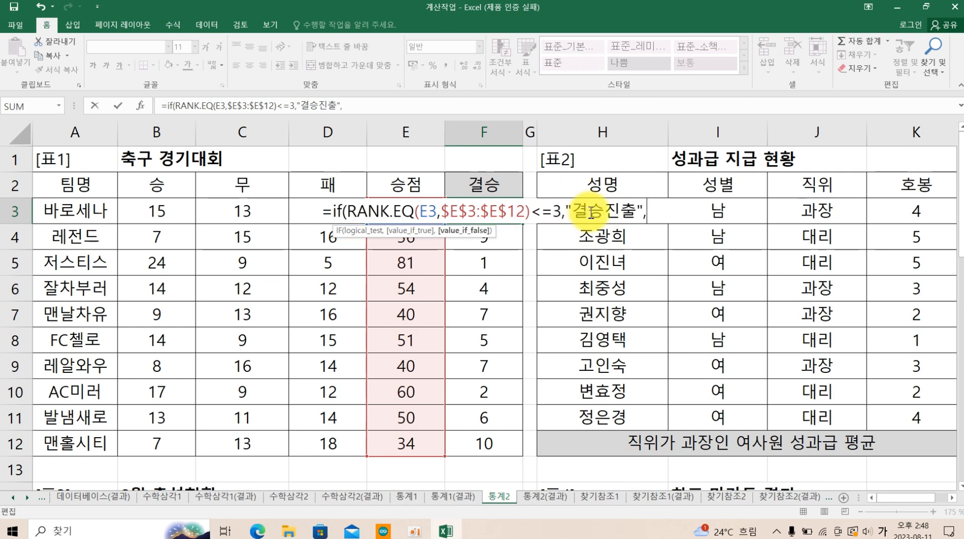
{"action": "type", "text": "\"\")"}
{"action": "key", "text": "Return"}
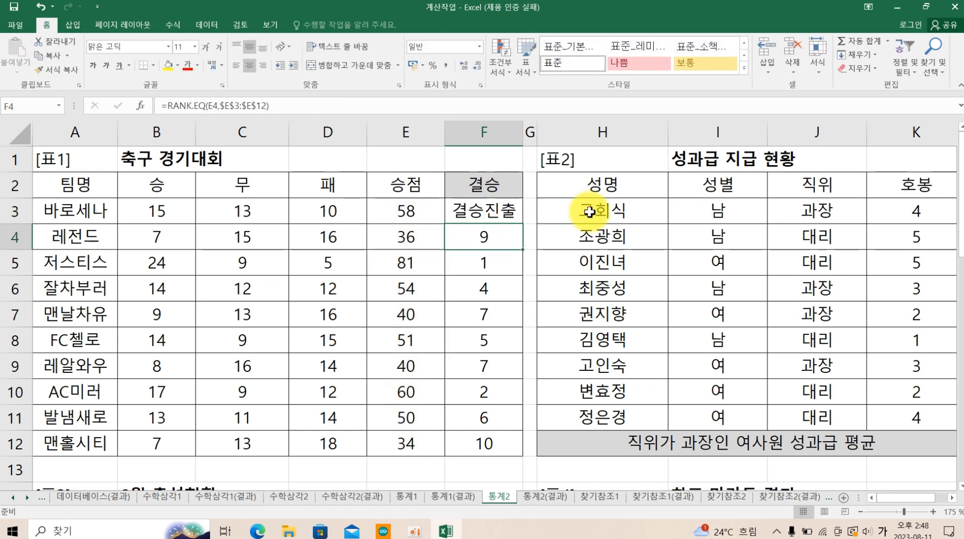
Fill the IF formula from F3 down through F12 in the 결승 column of 표1.
{"action": "left_click", "coordinate": [505, 214]}
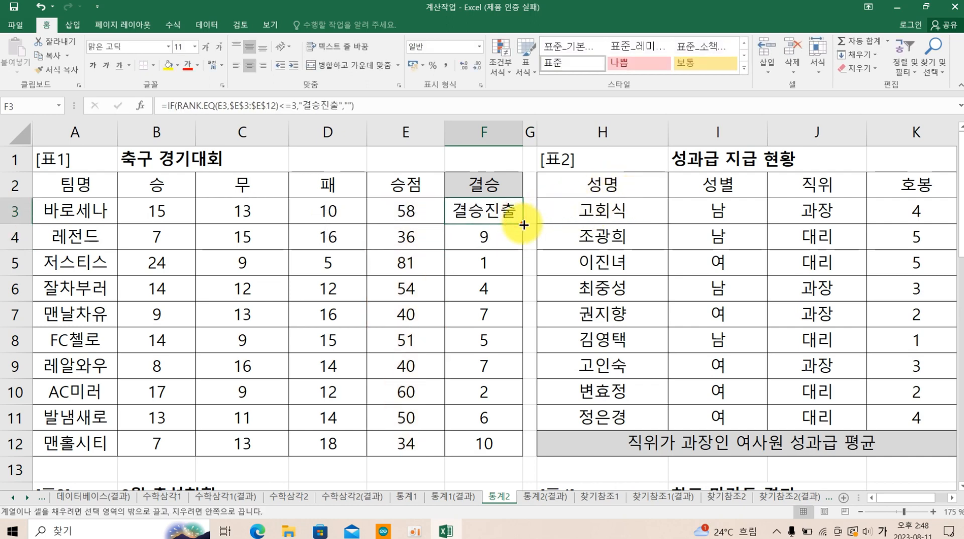
{"action": "left_click_drag", "start_coordinate": [522, 224], "coordinate": [516, 448]}
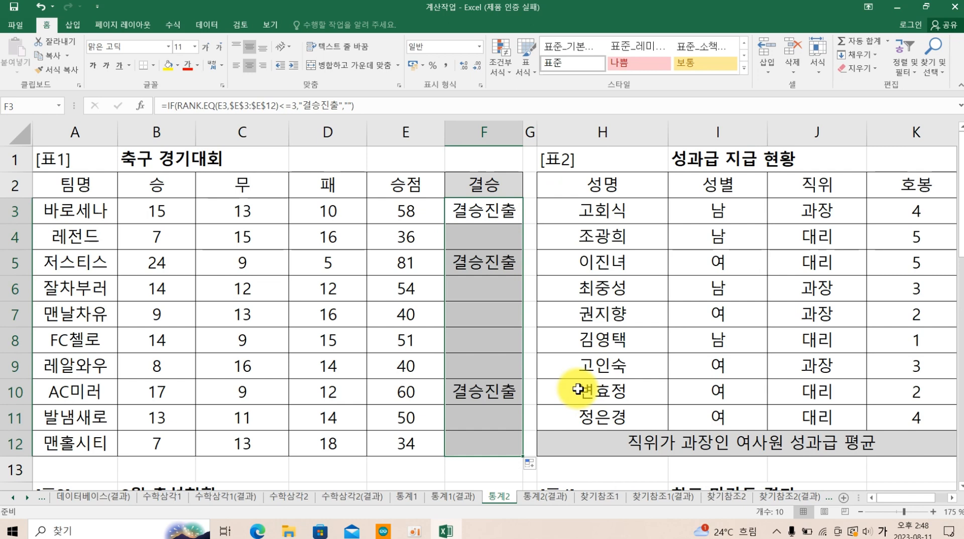
{"action": "key", "text": "Down"}
{"action": "scroll", "coordinate": [708, 338], "scroll_direction": "right", "scroll_amount": 3}
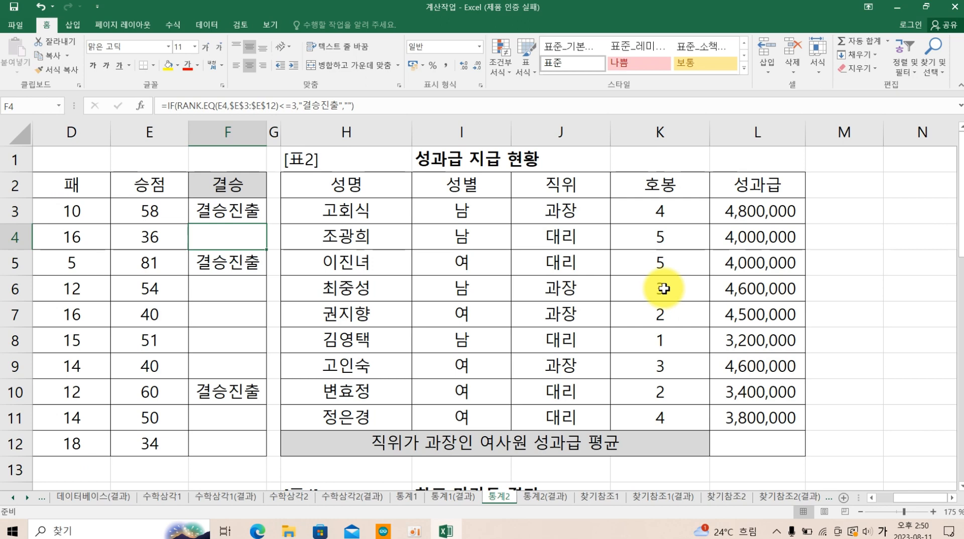
Start an AVERAGEIFS formula in L12 of 표2 with L3:L11 as the range to average.
{"action": "left_click", "coordinate": [766, 440]}
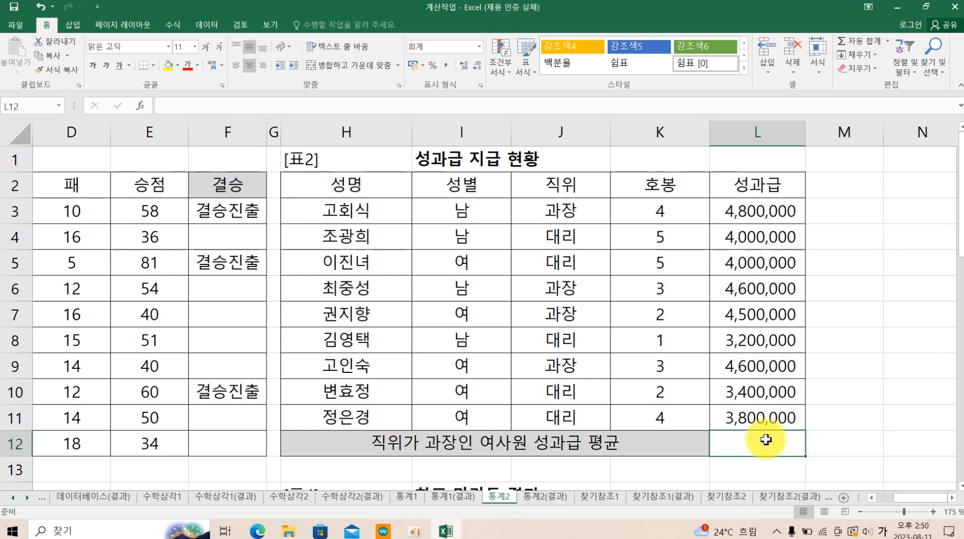
{"action": "type", "text": "=ㅁㅍㄷ"}
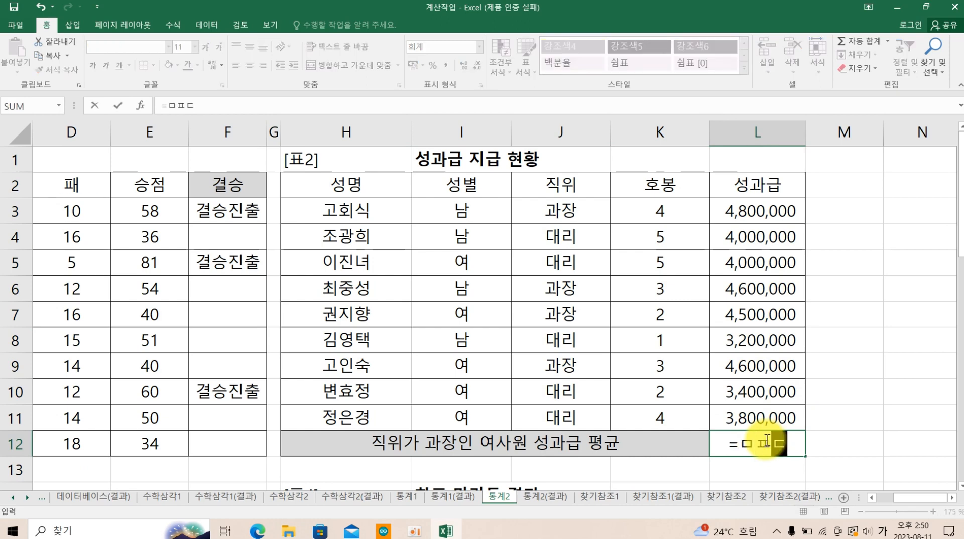
{"action": "key", "text": "Hangul"}
{"action": "type", "text": "a"}
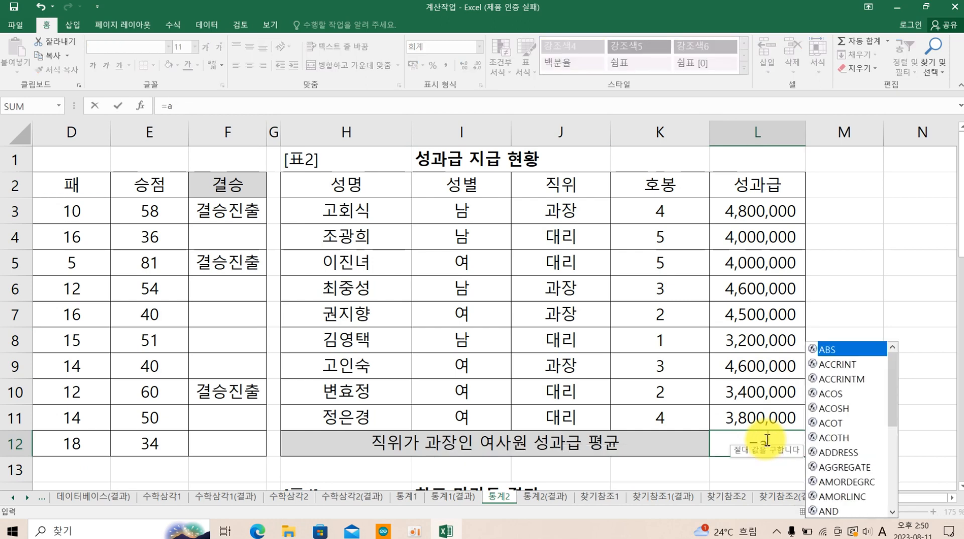
{"action": "type", "text": "ve"}
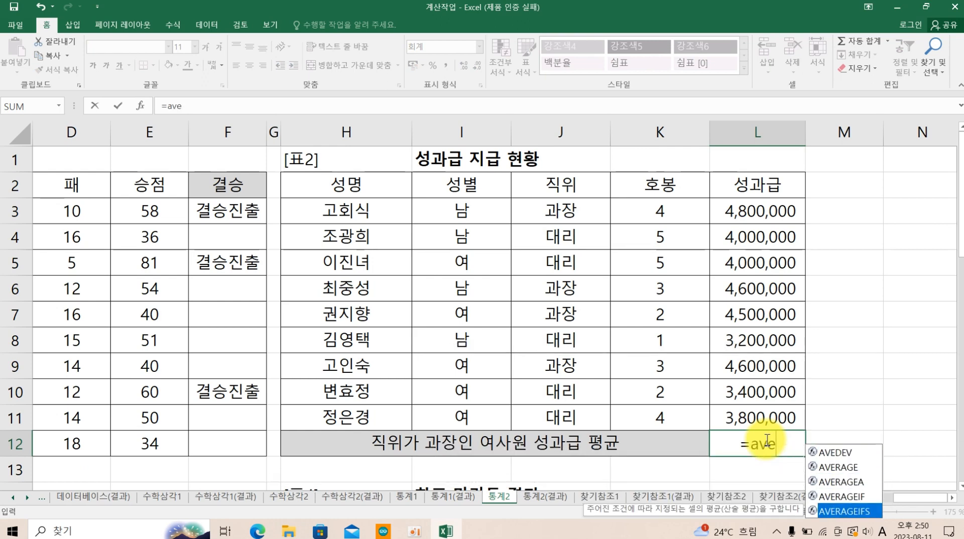
{"action": "key", "text": "Tab"}
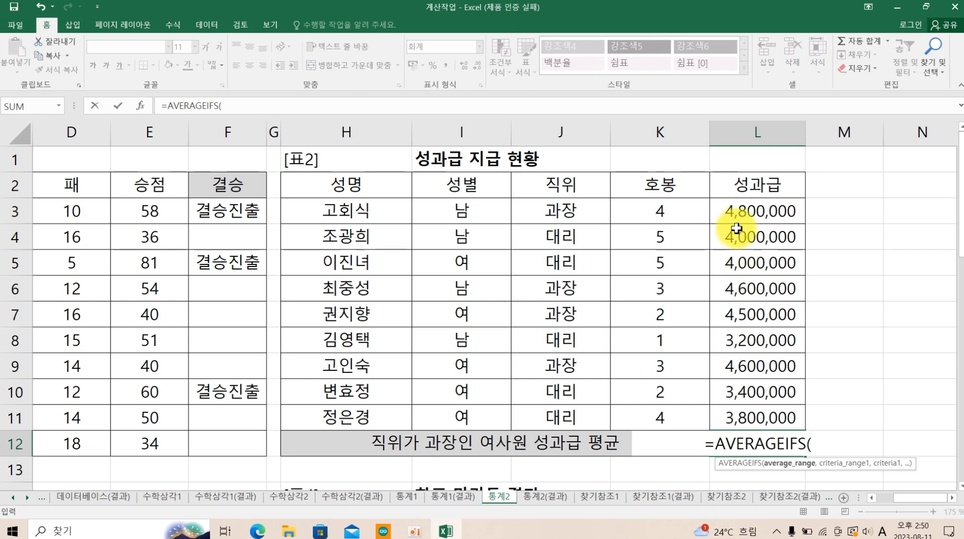
{"action": "left_click_drag", "start_coordinate": [738, 208], "coordinate": [756, 411]}
{"action": "type", "text": ","}
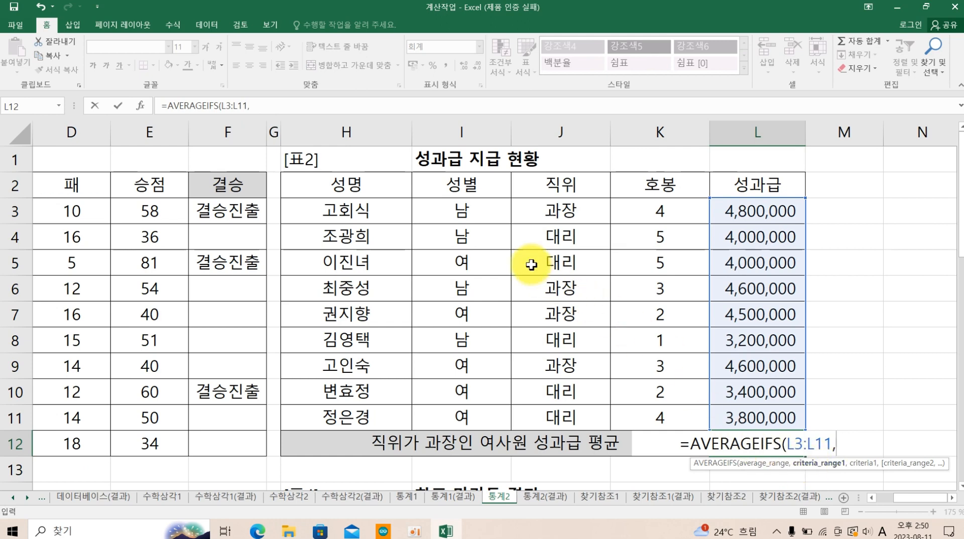
Add the first AVERAGEIFS criterion in L12, matching the 성별 range I3:I11 to "여".
{"action": "left_click_drag", "start_coordinate": [462, 211], "coordinate": [467, 409]}
{"action": "type", "text": ",\""}
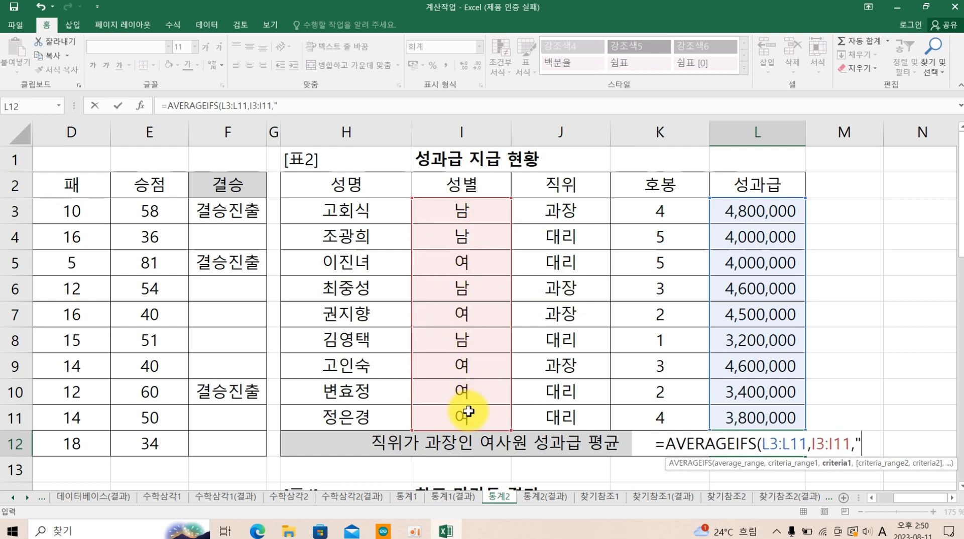
{"action": "type", "text": "여\","}
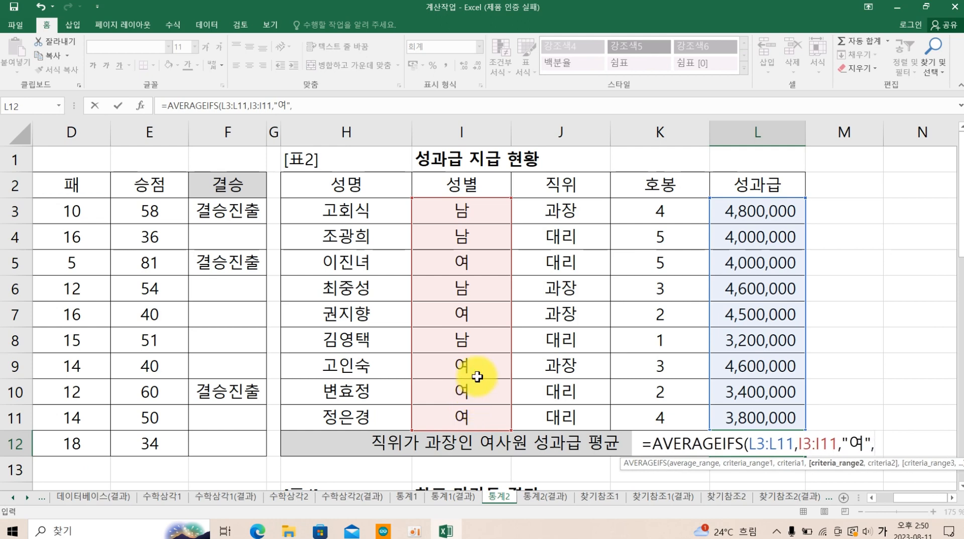
Add the second criterion matching the 직위 range J3:J11 to "과장", close the AVERAGEIFS function, and commit the formula.
{"action": "left_click_drag", "start_coordinate": [536, 210], "coordinate": [556, 412]}
{"action": "type", "text": ",\""}
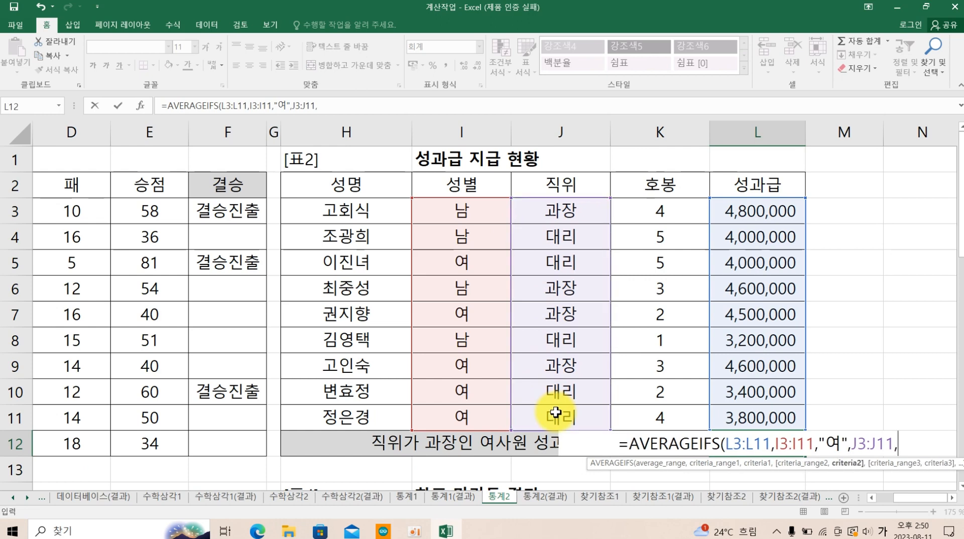
{"action": "key", "text": "Hangul"}
{"action": "type", "text": "rhkwkd"}
{"action": "key", "text": "BackSpace"}
{"action": "key", "text": "BackSpace"}
{"action": "key", "text": "BackSpace"}
{"action": "key", "text": "BackSpace"}
{"action": "key", "text": "BackSpace"}
{"action": "key", "text": "BackSpace"}
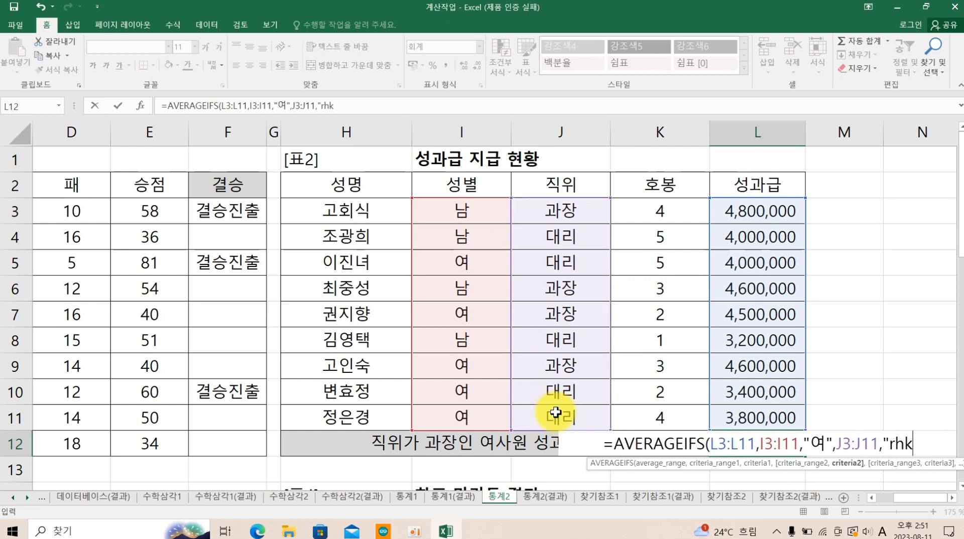
{"action": "key", "text": "Hangul"}
{"action": "type", "text": "과장\""}
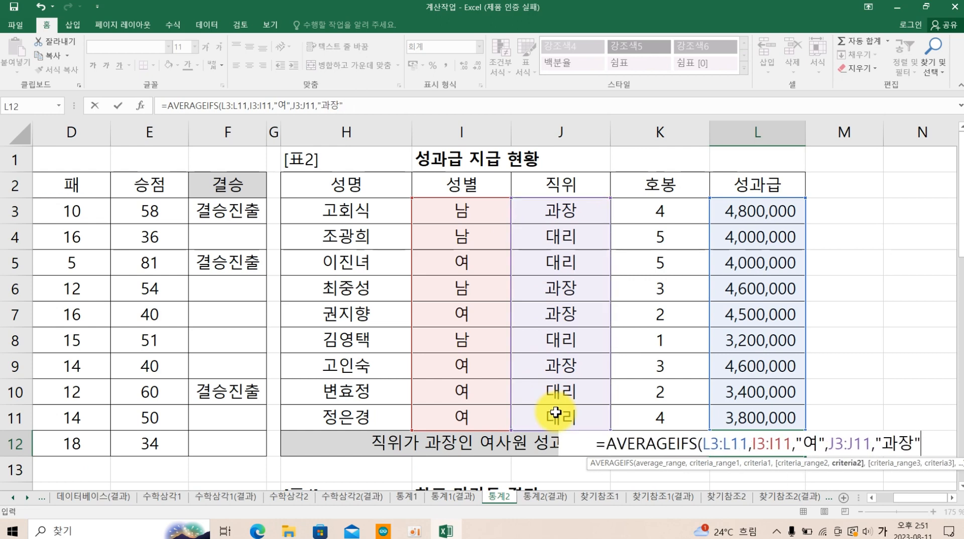
{"action": "type", "text": ")"}
{"action": "key", "text": "Return"}
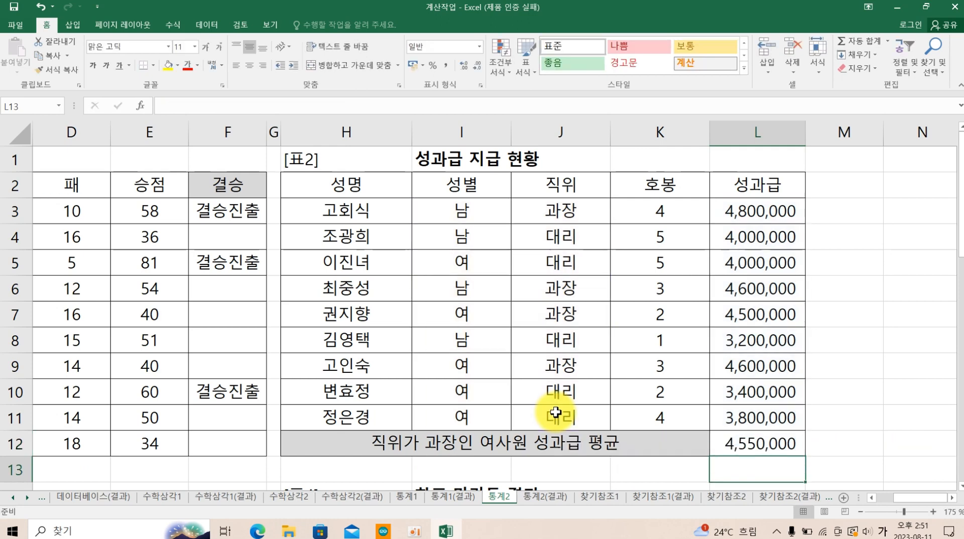
Reopen the formula in L12 and insert a ROUND function in front of AVERAGEIFS.
{"action": "double_click", "coordinate": [728, 444]}
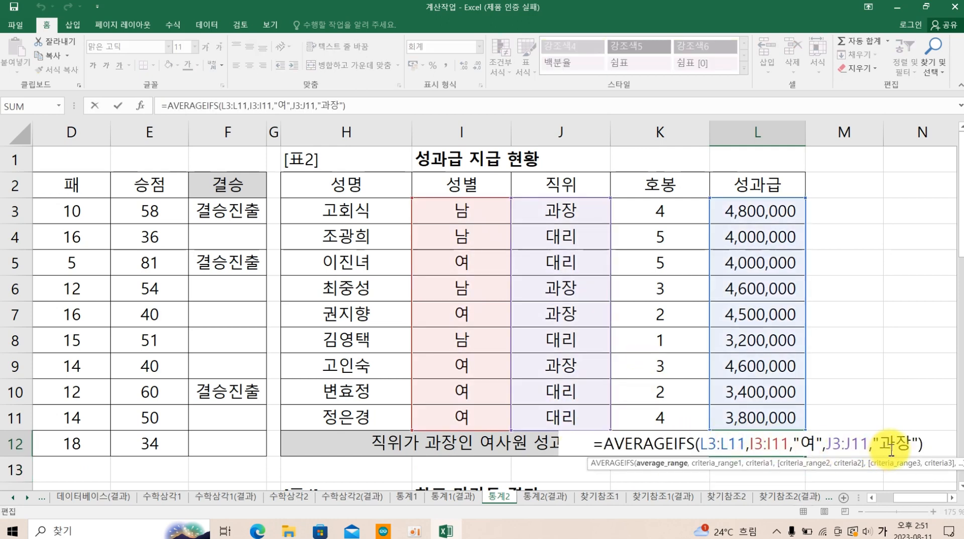
{"action": "left_click", "coordinate": [923, 444]}
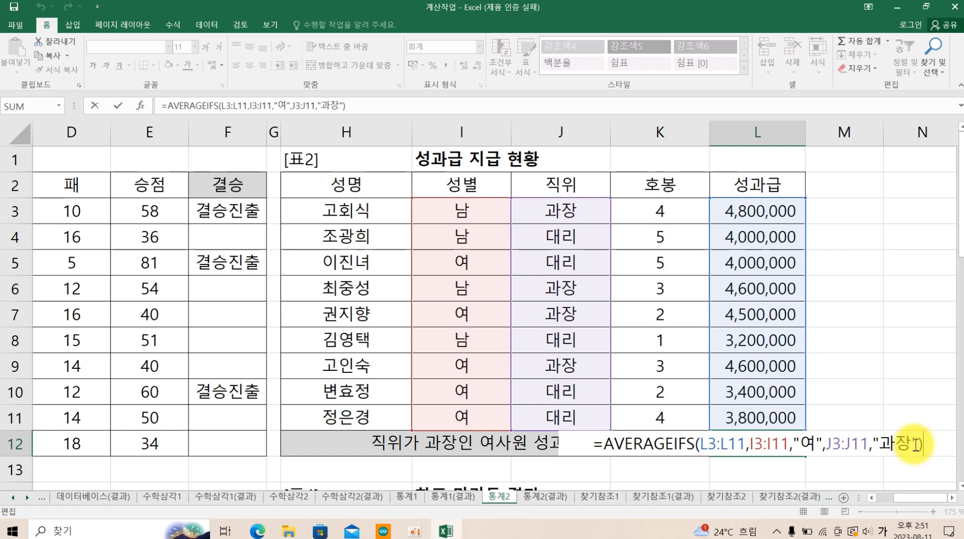
{"action": "left_click", "coordinate": [602, 444]}
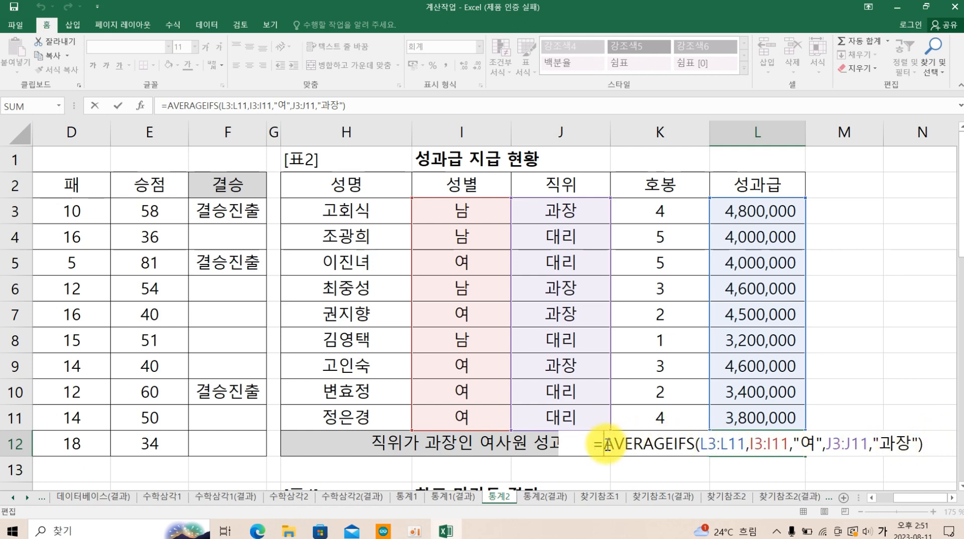
{"action": "type", "text": "ㄱ"}
{"action": "key", "text": "BackSpace"}
{"action": "key", "text": "BackSpace"}
{"action": "key", "text": "Hangul"}
{"action": "type", "text": "roun"}
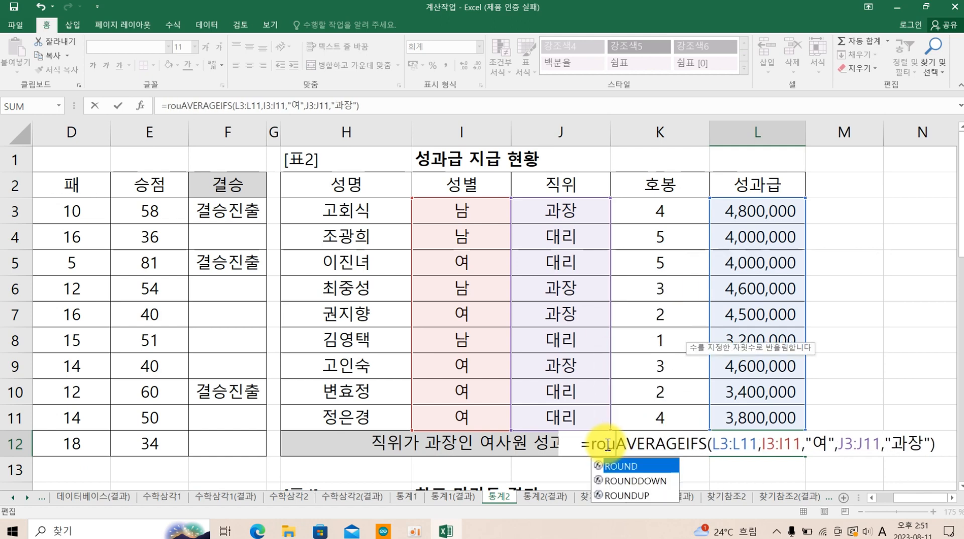
{"action": "key", "text": "Tab"}
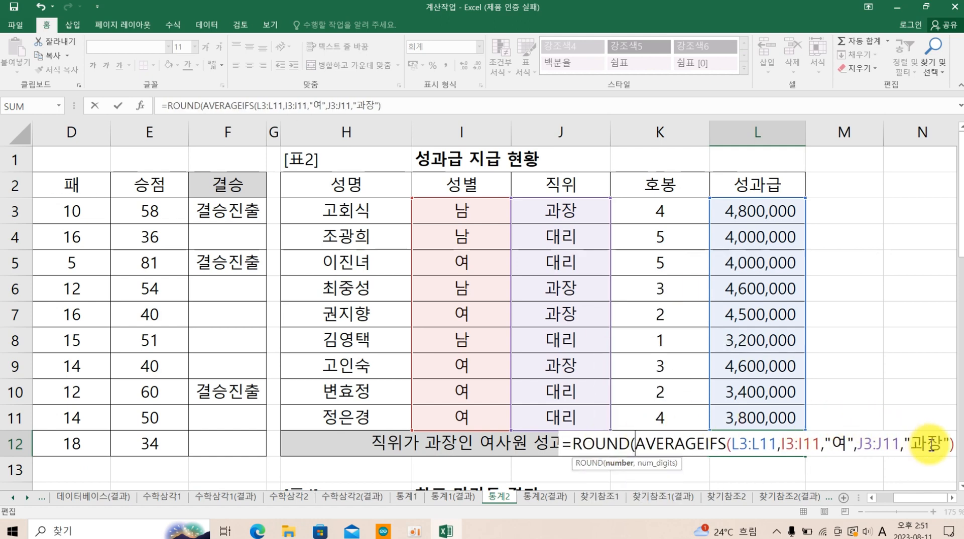
Give the ROUND function in L12 a digits argument of -4, close it, and commit the formula.
{"action": "left_click", "coordinate": [954, 445]}
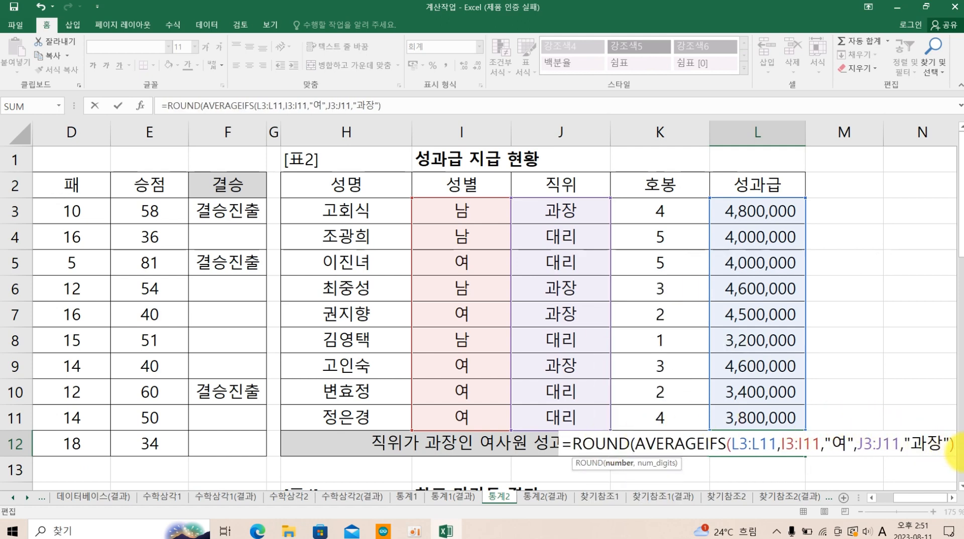
{"action": "type", "text": ","}
{"action": "type", "text": "-4)"}
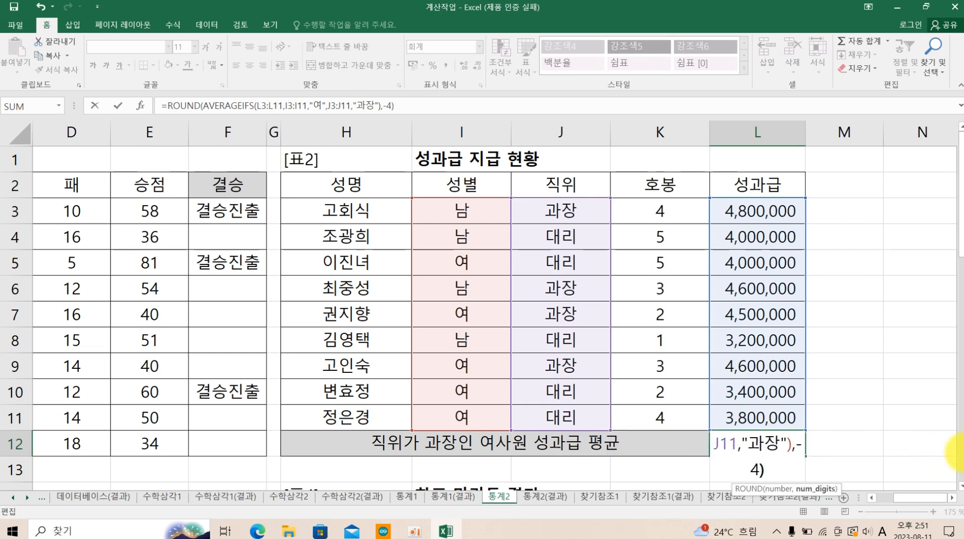
{"action": "key", "text": "Return"}
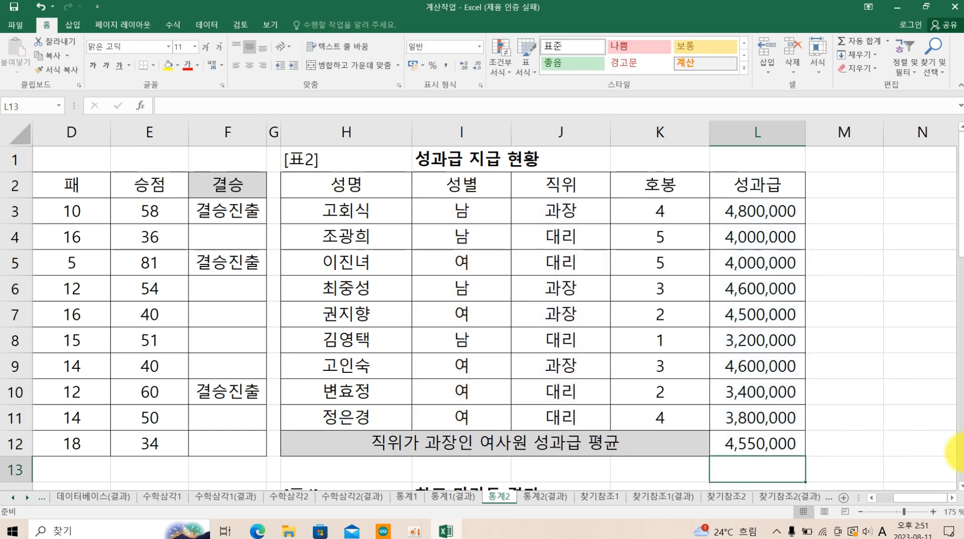
Review the full ROUND and AVERAGEIFS formula in L12 of 표2.
{"action": "left_click", "coordinate": [952, 498]}
{"action": "left_click", "coordinate": [952, 498]}
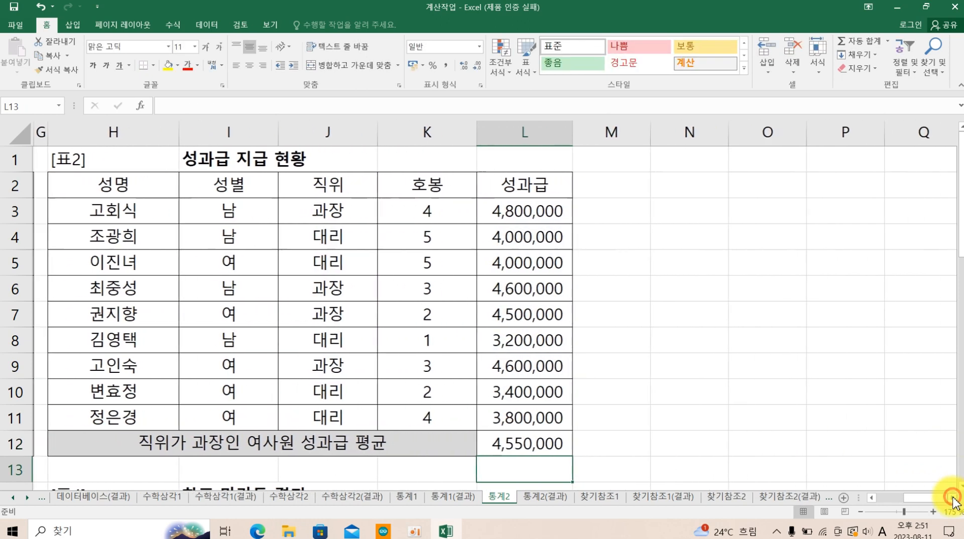
{"action": "double_click", "coordinate": [556, 444]}
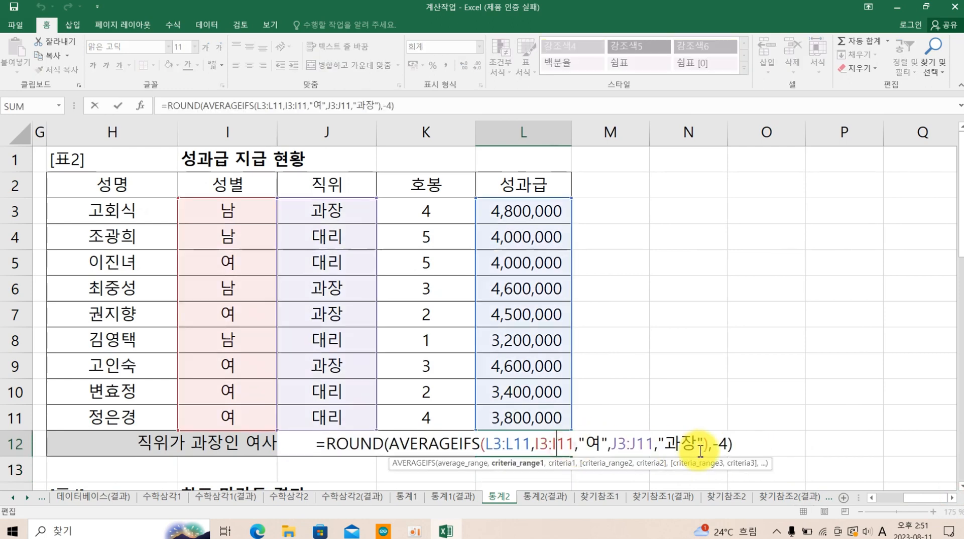
{"action": "left_click", "coordinate": [738, 446]}
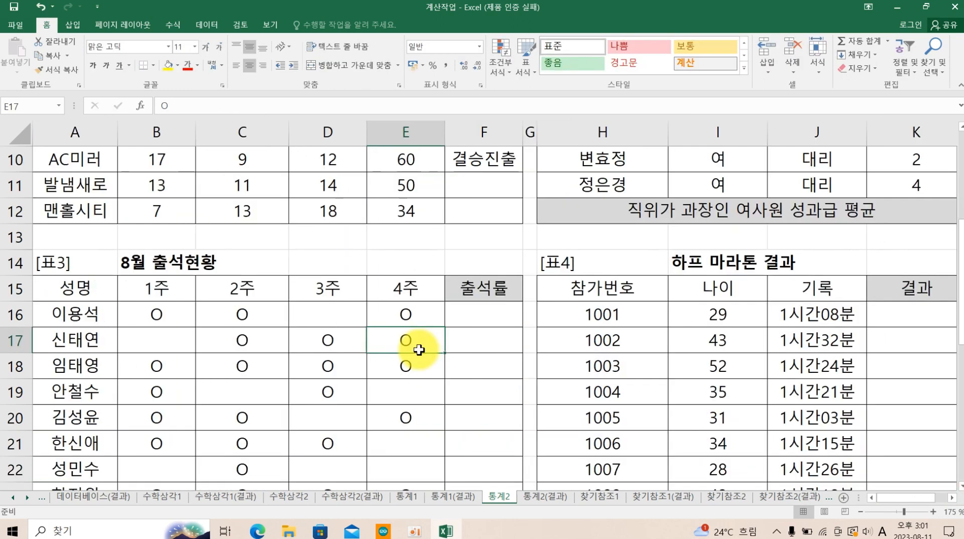
Enter =COUNTA(B16:E16) in F16 of 표3 to count the attended weeks.
{"action": "left_click", "coordinate": [153, 311]}
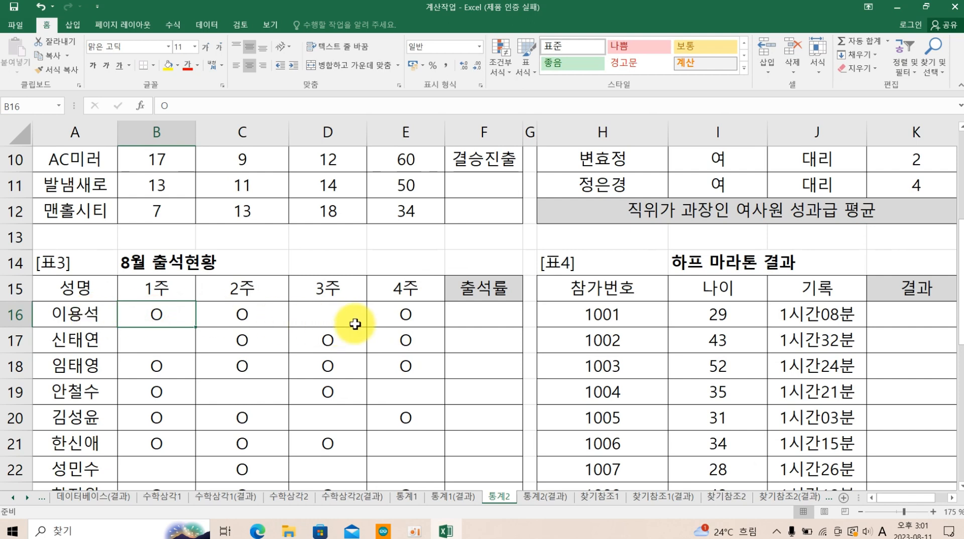
{"action": "left_click", "coordinate": [472, 317]}
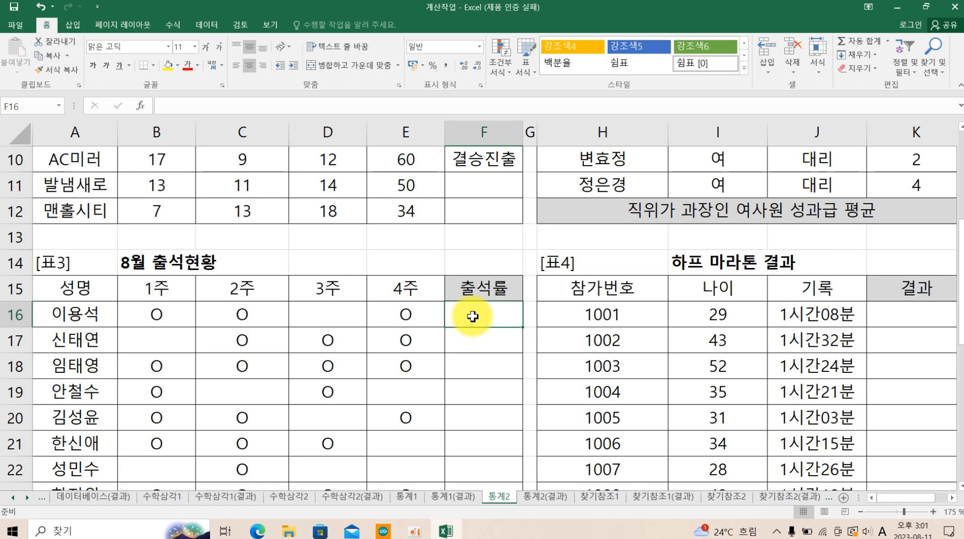
{"action": "type", "text": "=cou"}
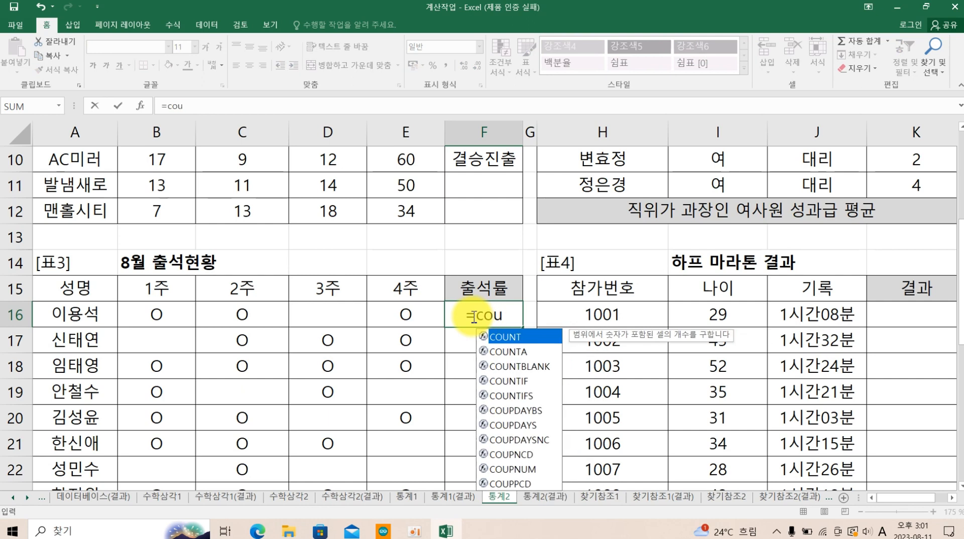
{"action": "key", "text": "Down"}
{"action": "key", "text": "Tab"}
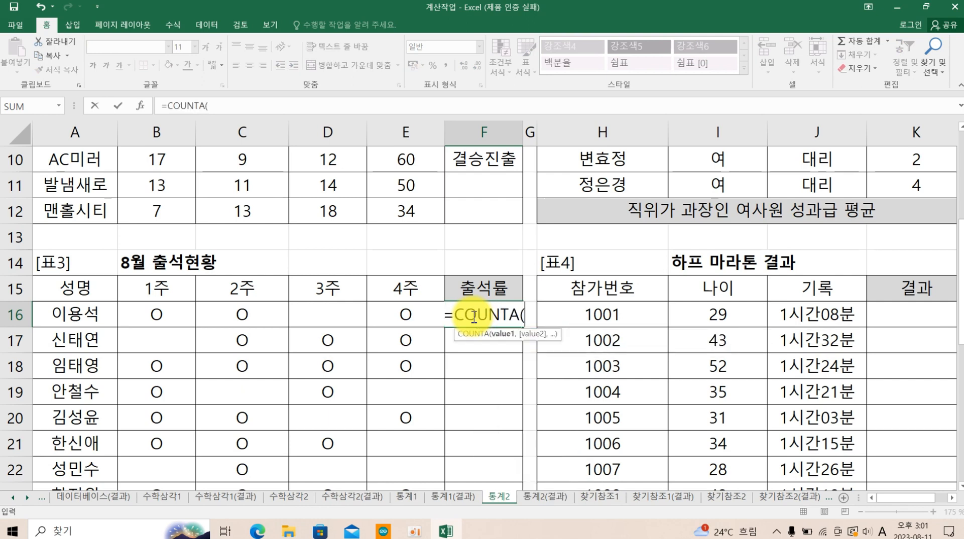
{"action": "left_click_drag", "start_coordinate": [193, 318], "coordinate": [381, 319]}
{"action": "type", "text": ")"}
{"action": "key", "text": "Return"}
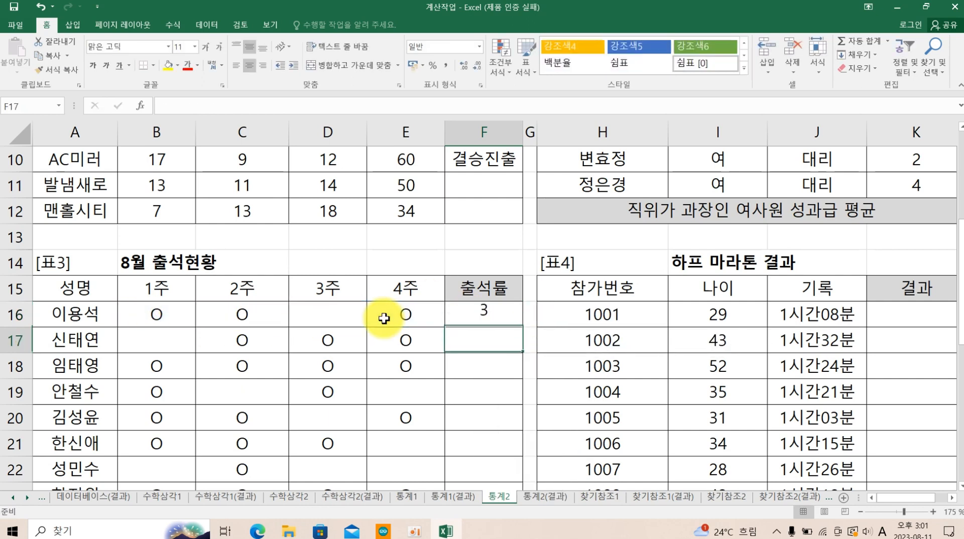
Fill the COUNTA formula from F16 down through F24 in the 출석률 column and review the formula in F16.
{"action": "left_click", "coordinate": [488, 319]}
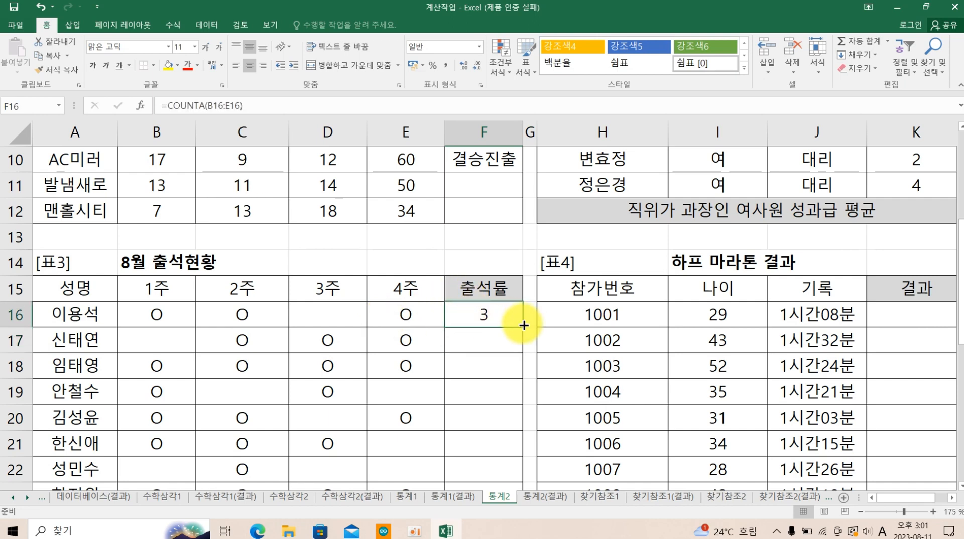
{"action": "left_click_drag", "start_coordinate": [522, 326], "coordinate": [519, 451]}
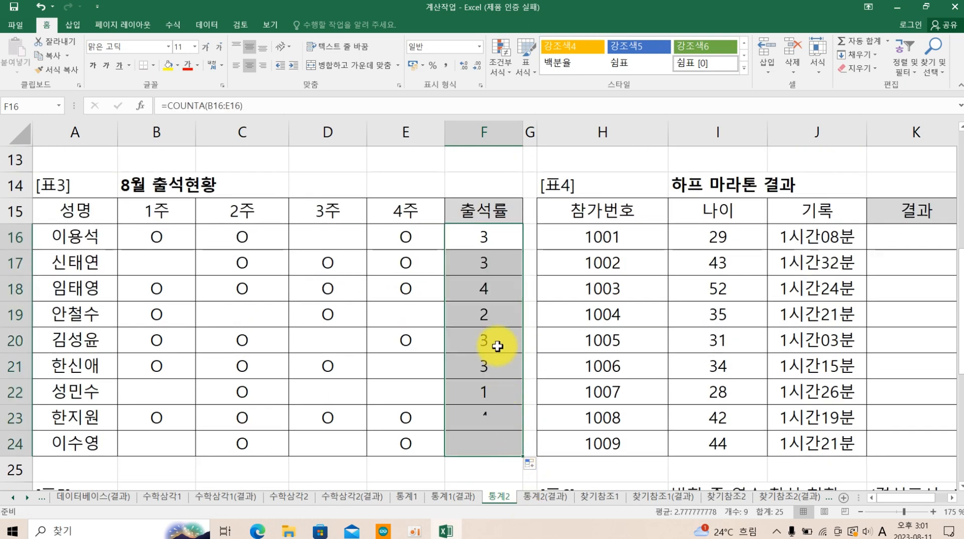
{"action": "double_click", "coordinate": [499, 237]}
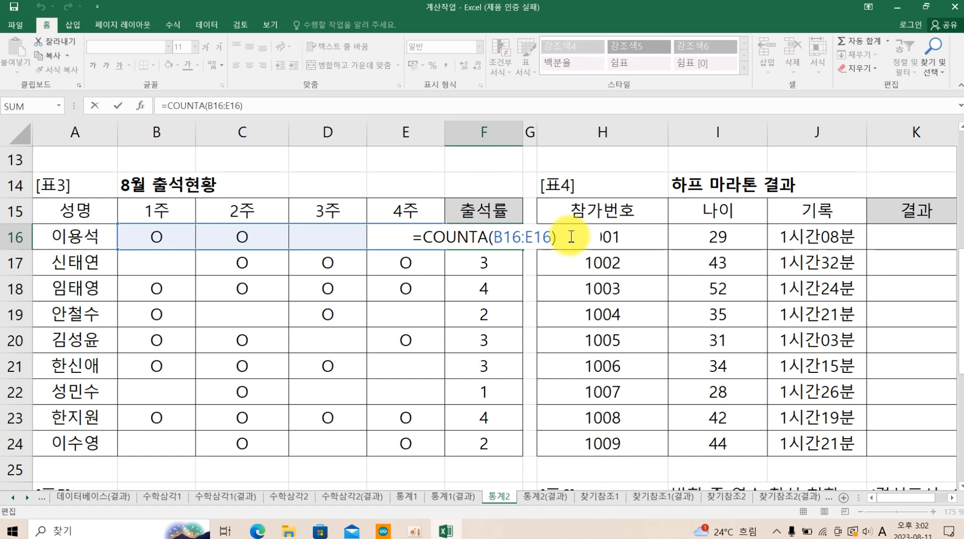
{"action": "key", "text": "Return"}
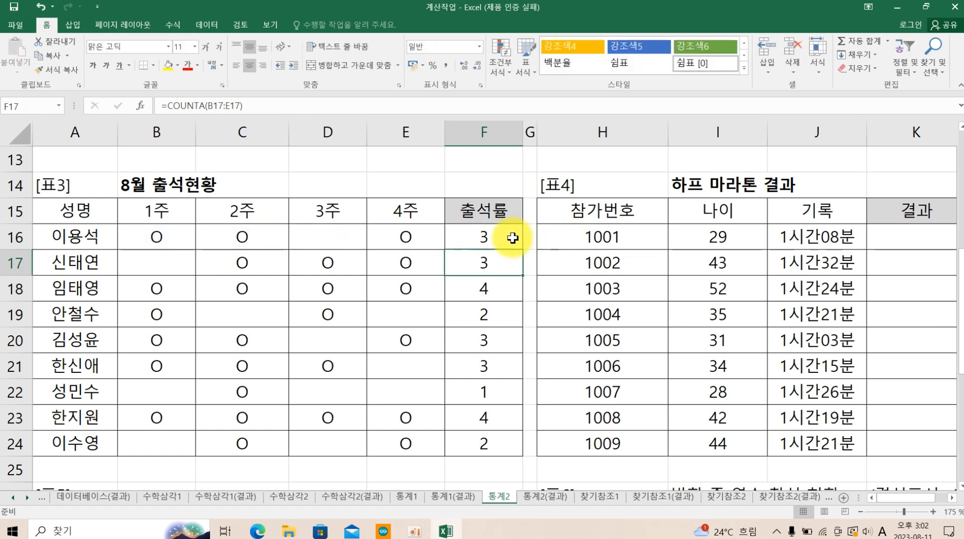
Wrap the COUNTA(B16:E16) formula in F16 of 표3 in a CHOOSE function, using the count as its index number.
{"action": "double_click", "coordinate": [482, 236]}
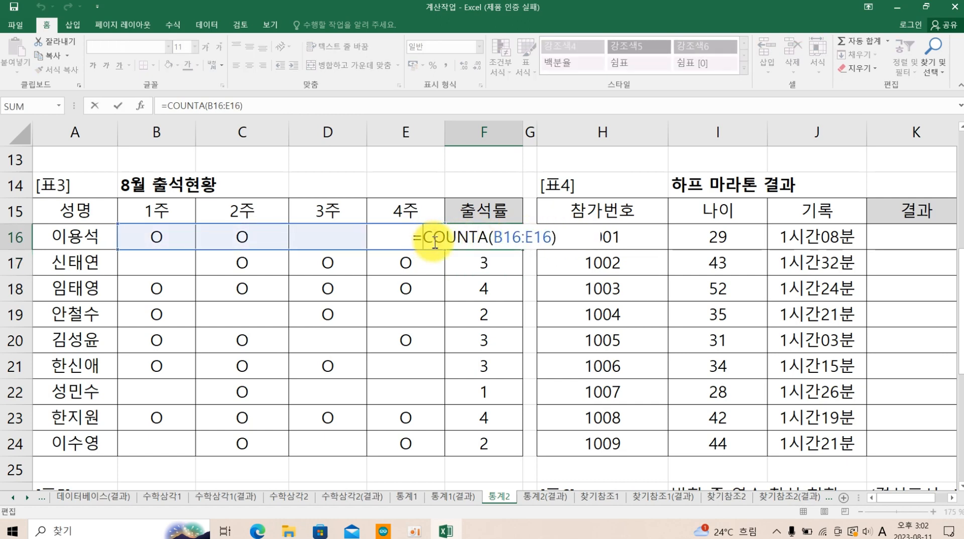
{"action": "type", "text": "cho"}
{"action": "key", "text": "Tab"}
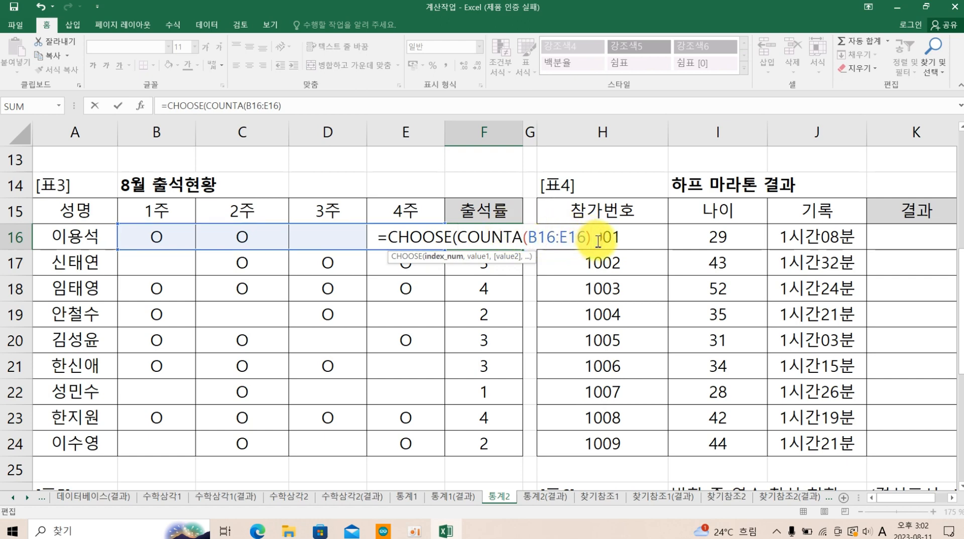
{"action": "type", "text": ","}
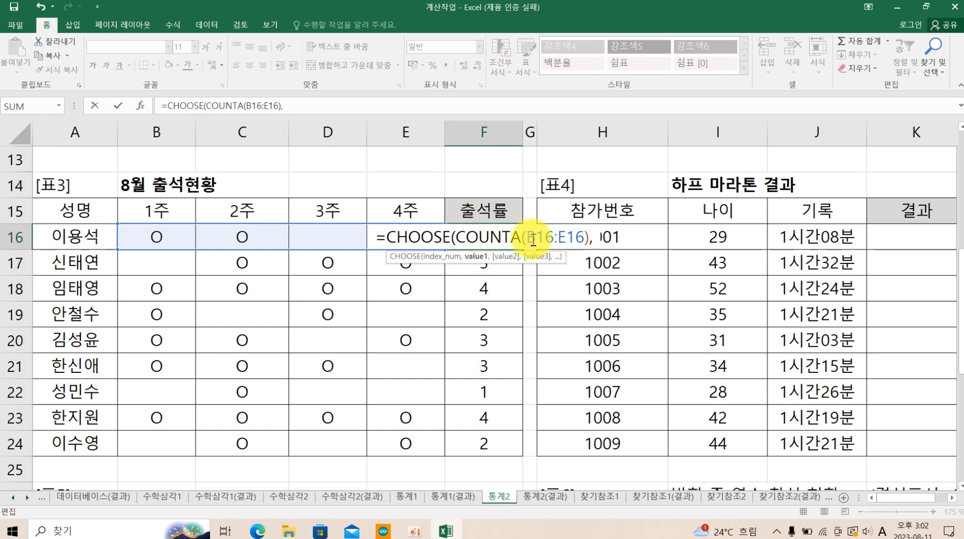
Give CHOOSE in F16 the values "25%", "50%", "75%" and "100%", close it, and commit the formula.
{"action": "type", "text": "\""}
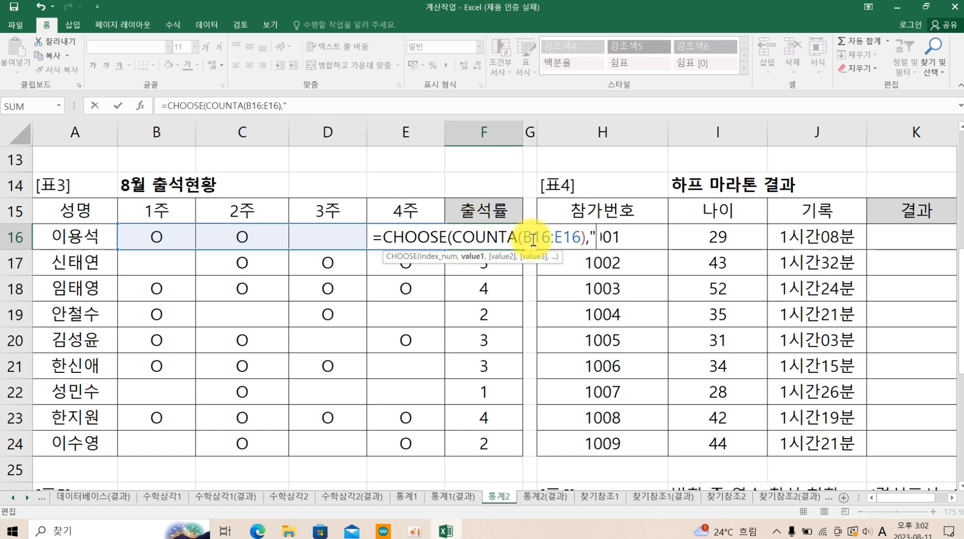
{"action": "type", "text": "25%\""}
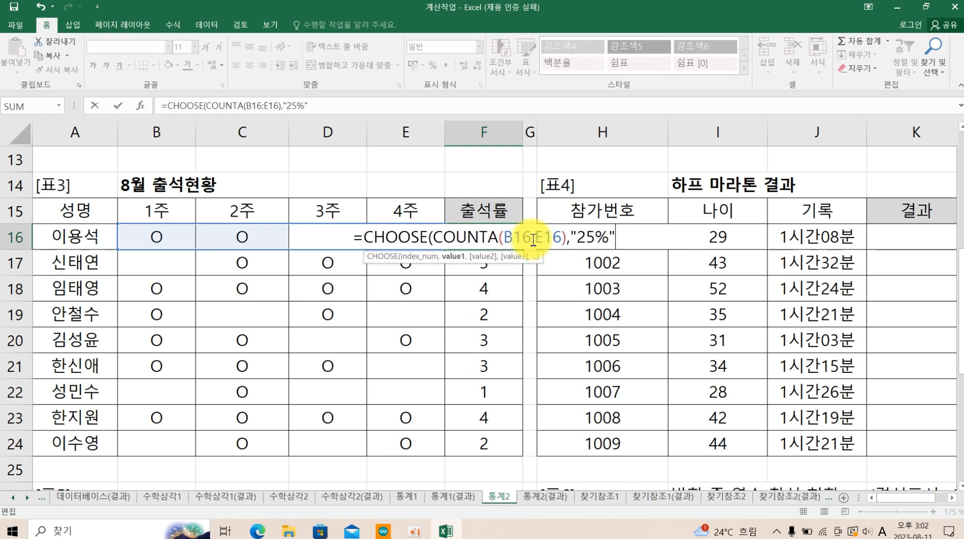
{"action": "type", "text": ",\""}
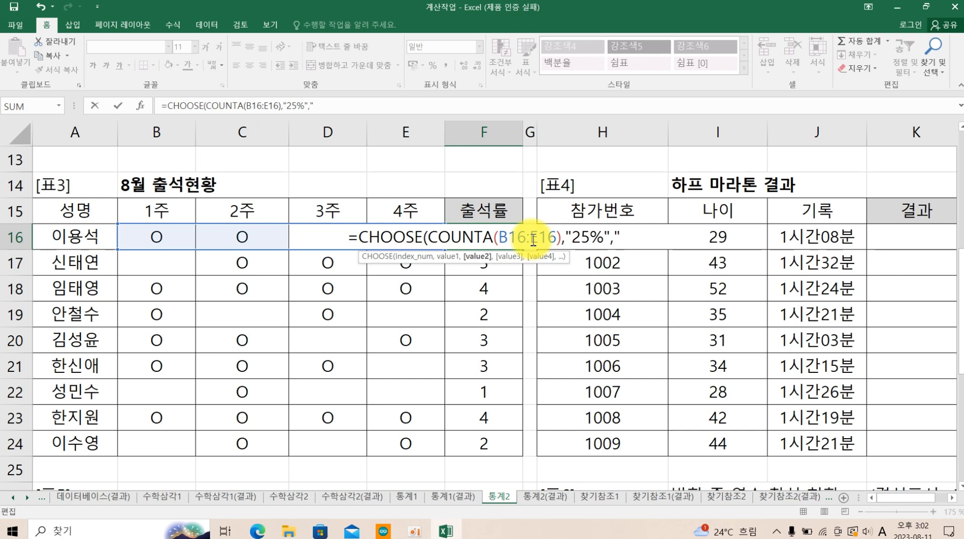
{"action": "type", "text": "50%\""}
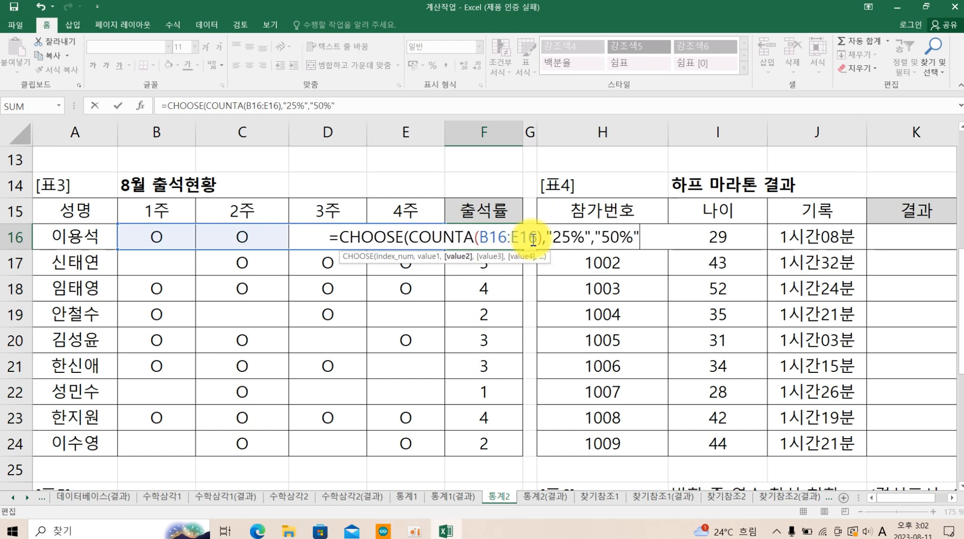
{"action": "type", "text": ",\""}
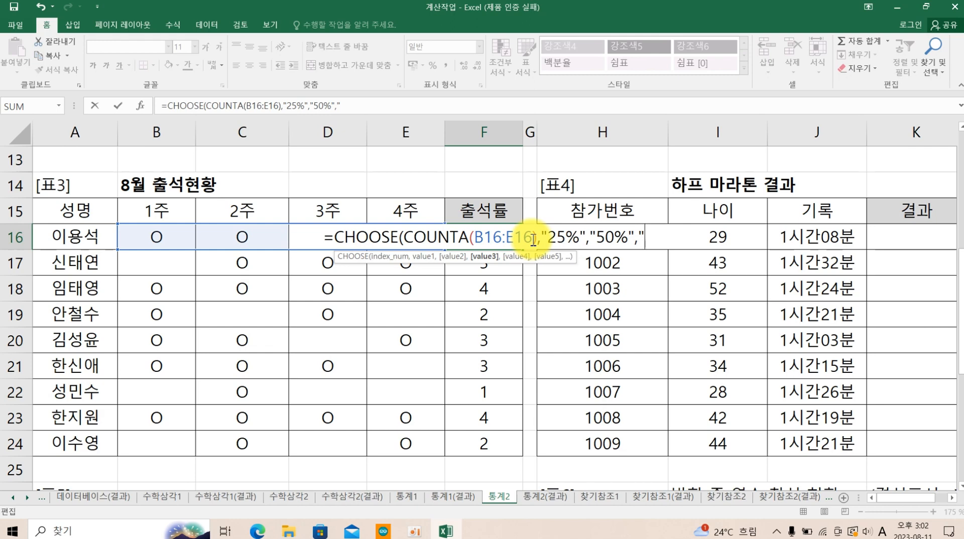
{"action": "type", "text": "75"}
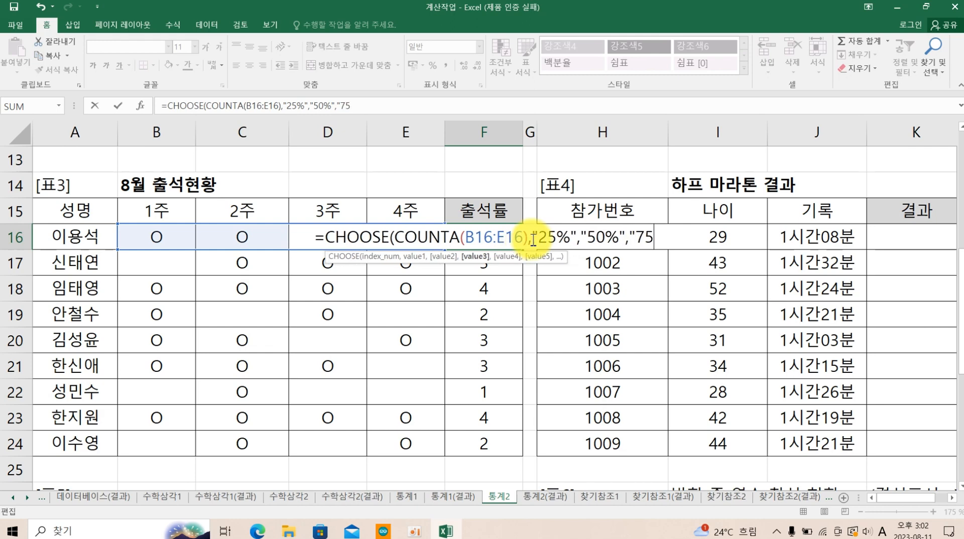
{"action": "type", "text": "%\""}
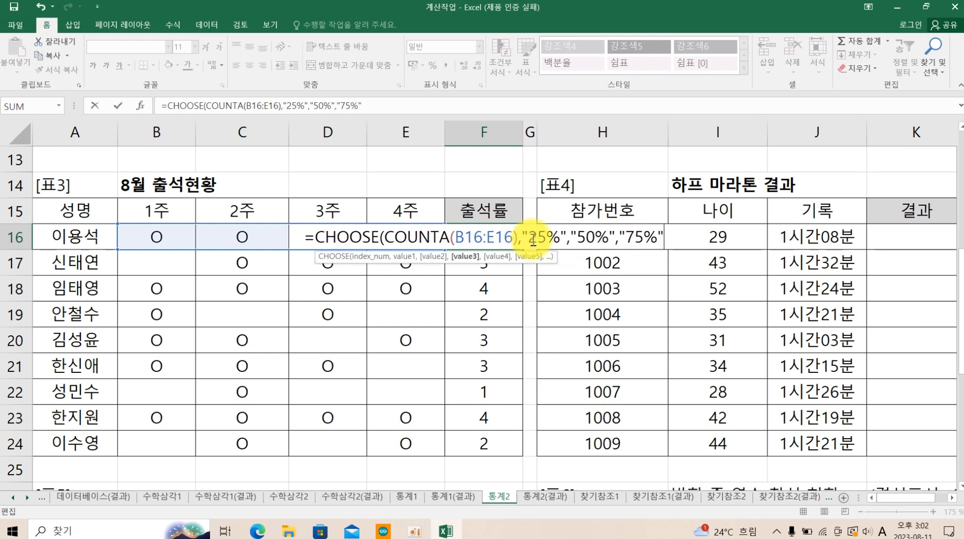
{"action": "type", "text": ",\"10"}
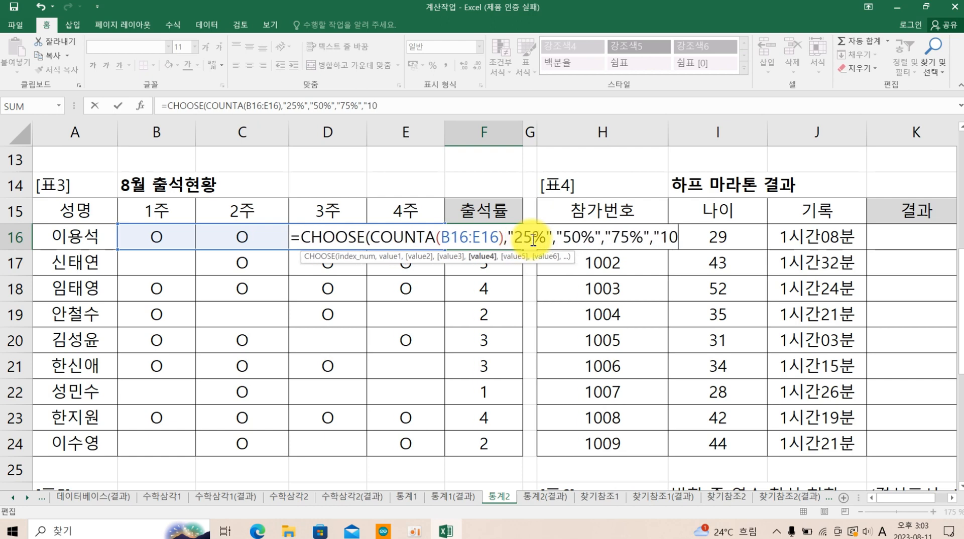
{"action": "type", "text": "0%\")"}
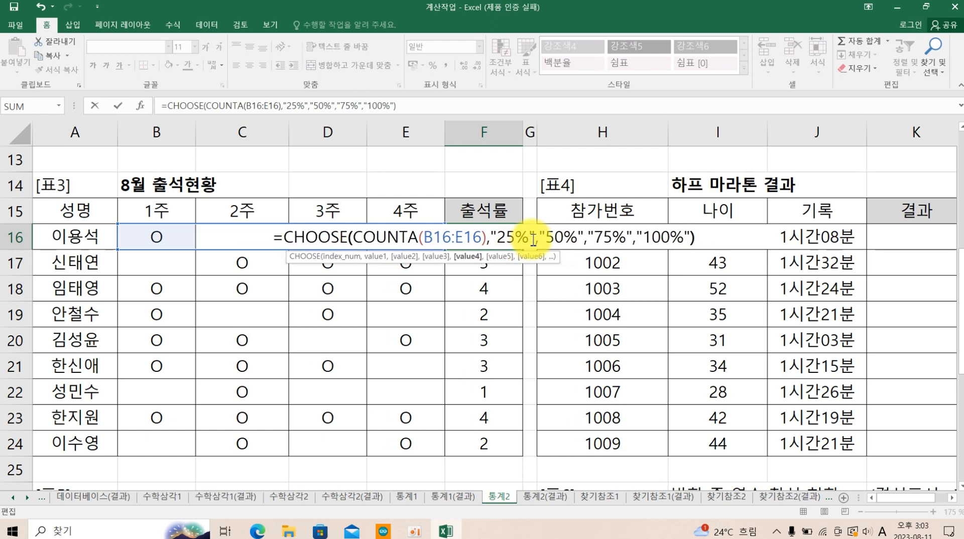
{"action": "key", "text": "Return"}
Fill the CHOOSE formula from F16 down through F24 in the 출석률 column and review the formula in F16.
{"action": "left_click", "coordinate": [502, 242]}
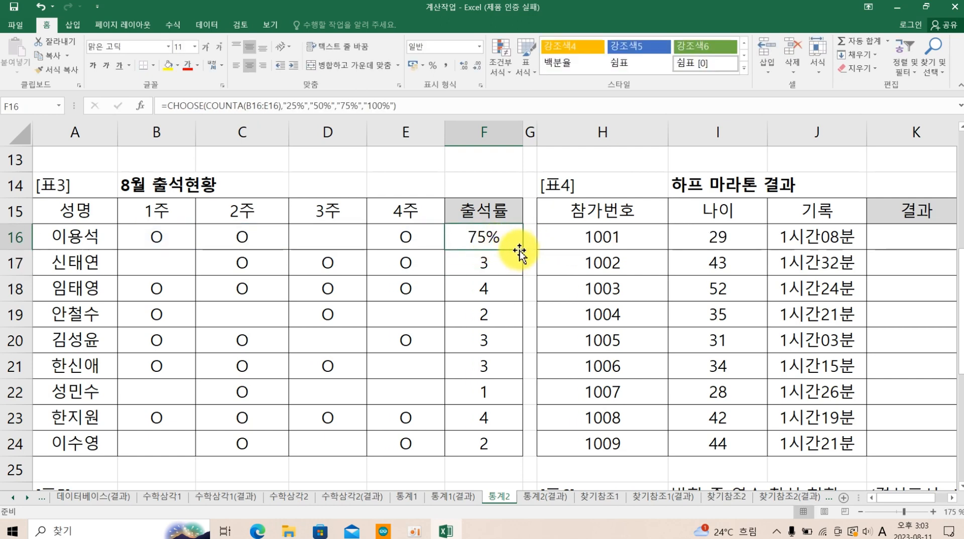
{"action": "left_click_drag", "start_coordinate": [520, 253], "coordinate": [502, 454]}
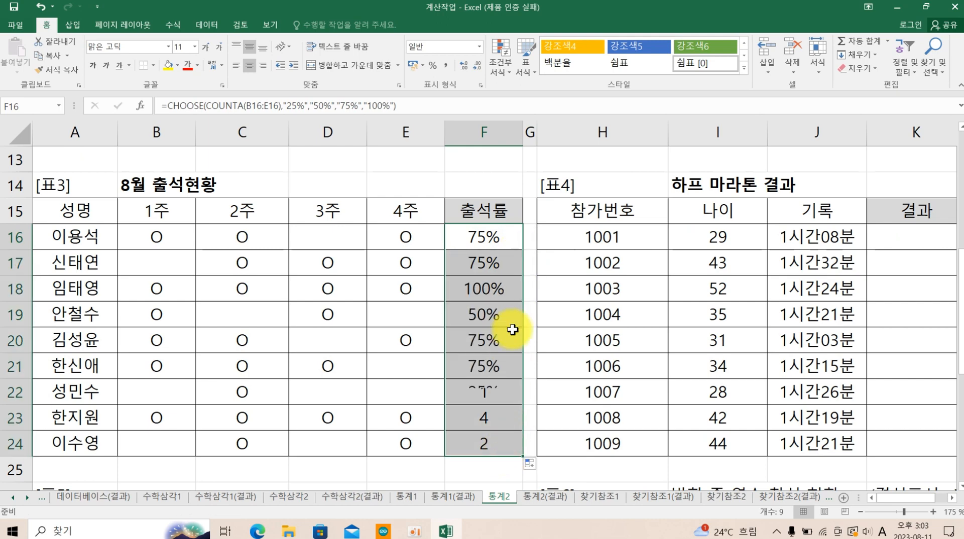
{"action": "double_click", "coordinate": [512, 237]}
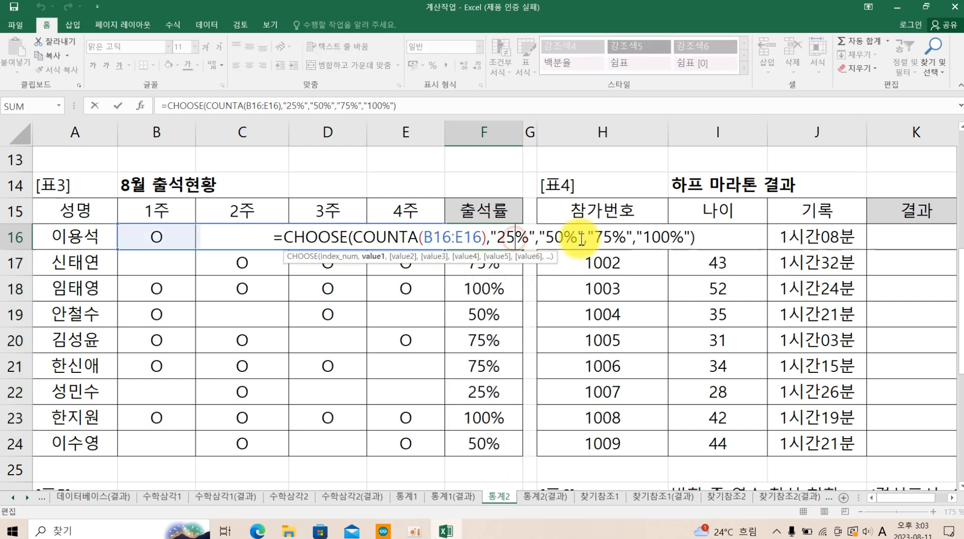
{"action": "left_click", "coordinate": [733, 237]}
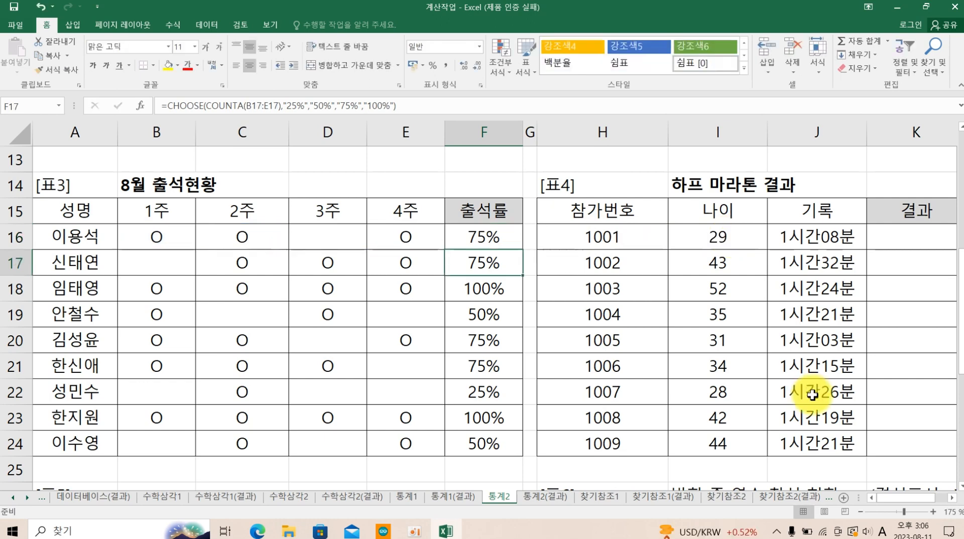
Enter =SMALL($J$16:$J$24,3) in K16 of 표4 to find the third-fastest 기록 time.
{"action": "left_click", "coordinate": [948, 501]}
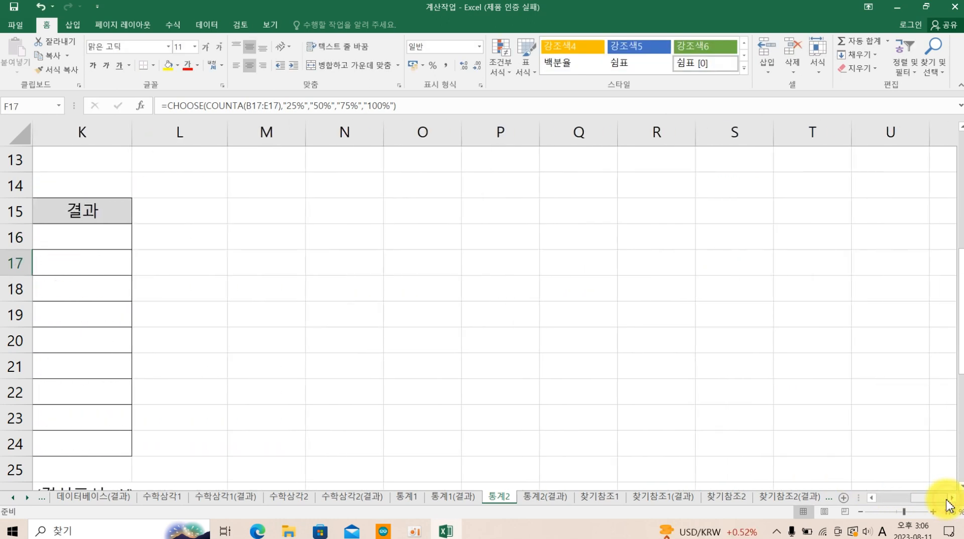
{"action": "left_click_drag", "start_coordinate": [936, 498], "coordinate": [909, 499]}
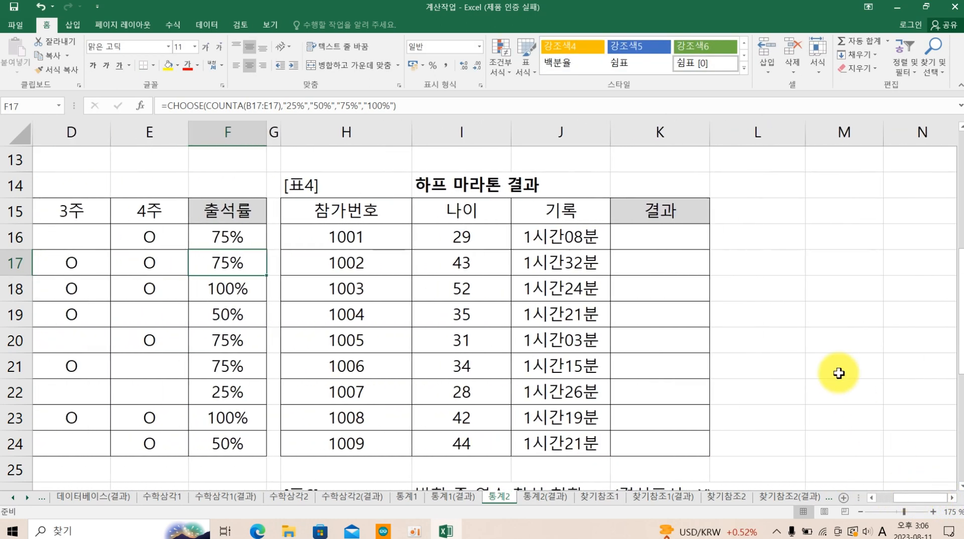
{"action": "left_click", "coordinate": [658, 239]}
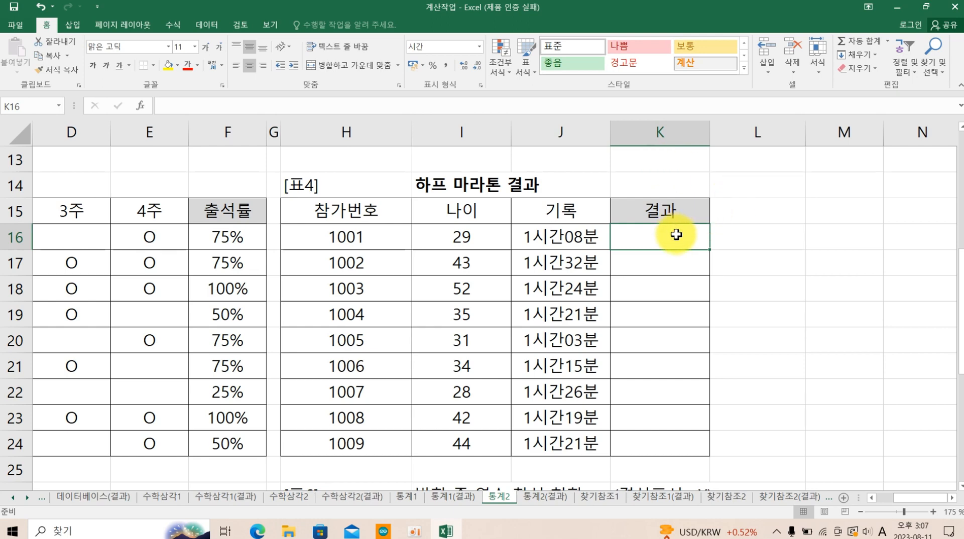
{"action": "type", "text": "=sm"}
{"action": "key", "text": "Tab"}
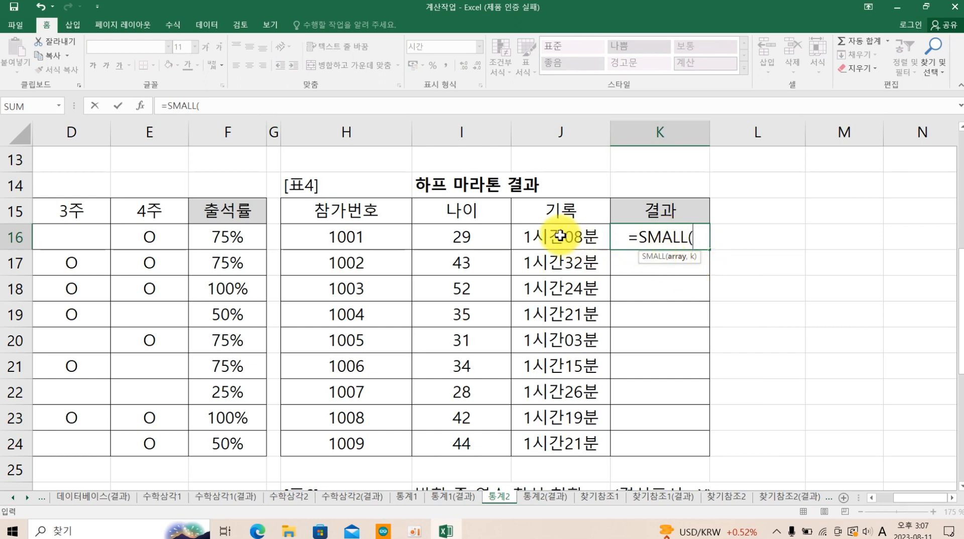
{"action": "left_click_drag", "start_coordinate": [592, 232], "coordinate": [555, 433]}
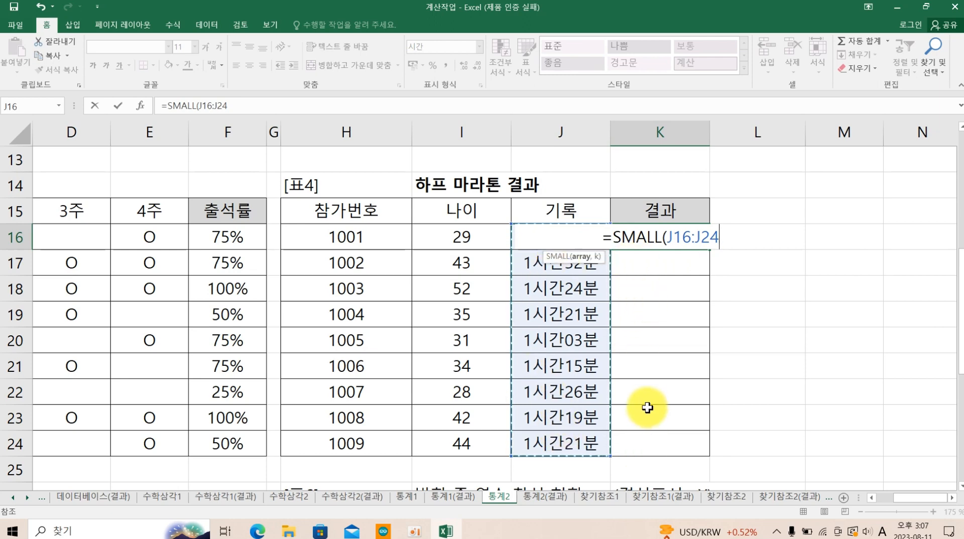
{"action": "key", "text": "F4"}
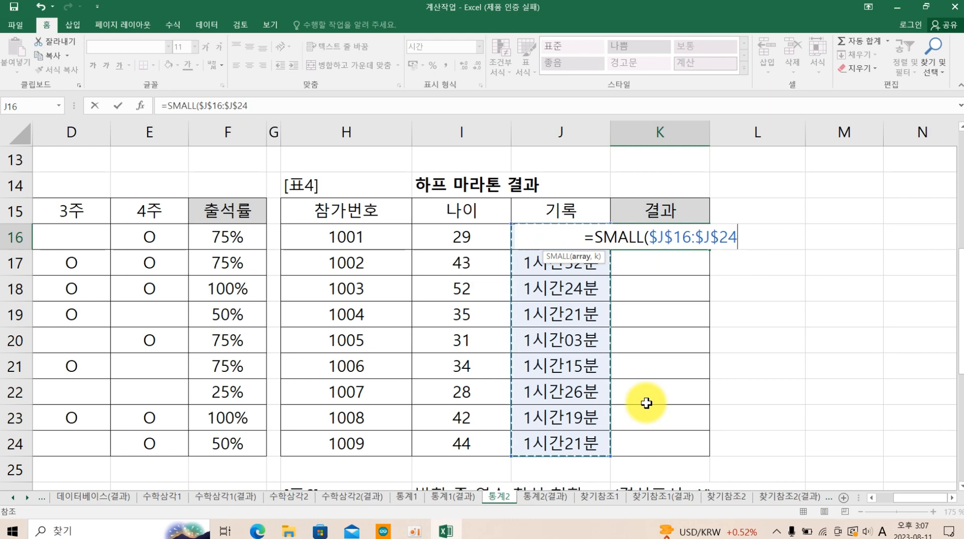
{"action": "type", "text": ","}
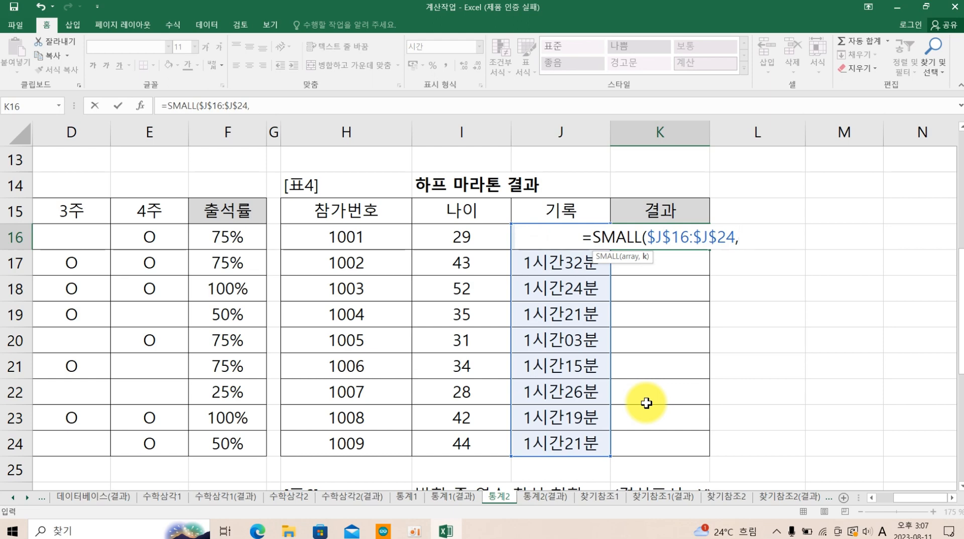
{"action": "type", "text": "3"}
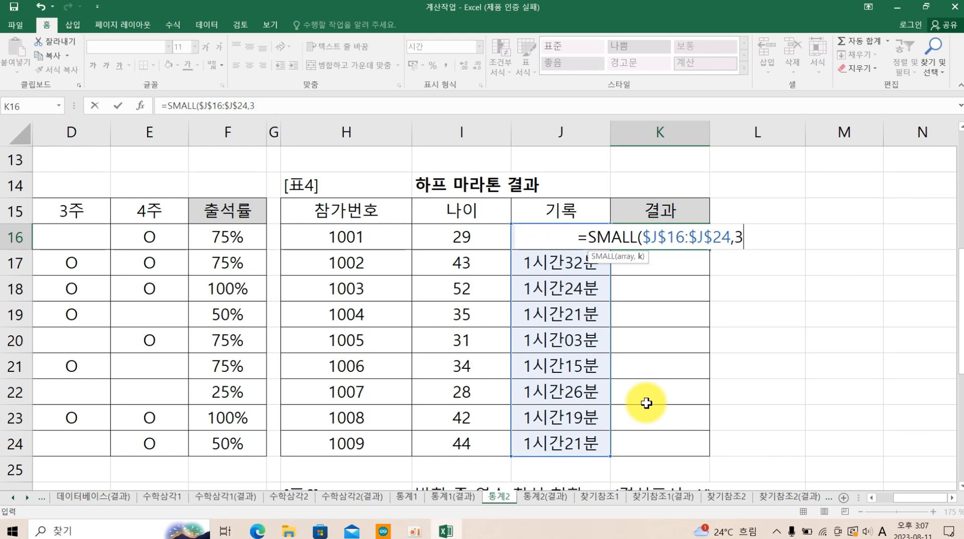
{"action": "type", "text": ")"}
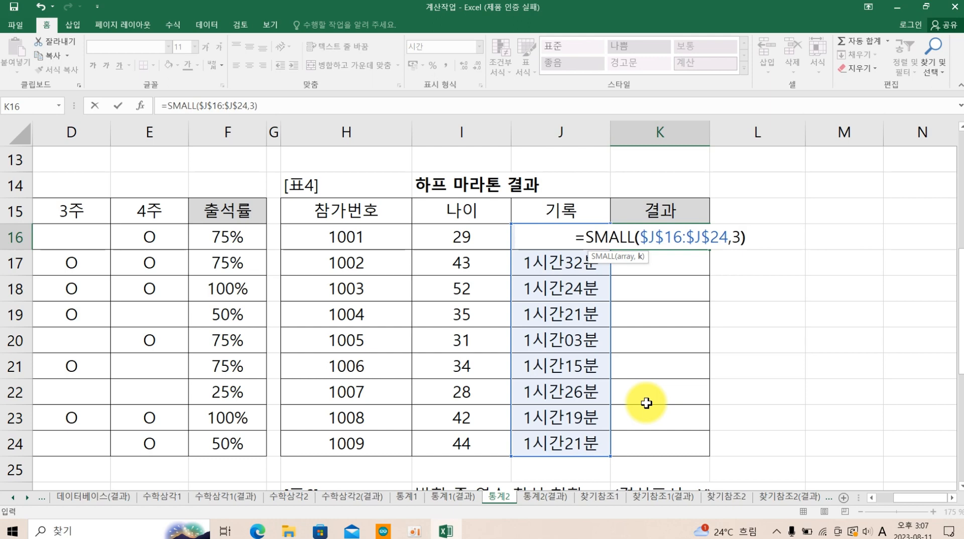
{"action": "key", "text": "Return"}
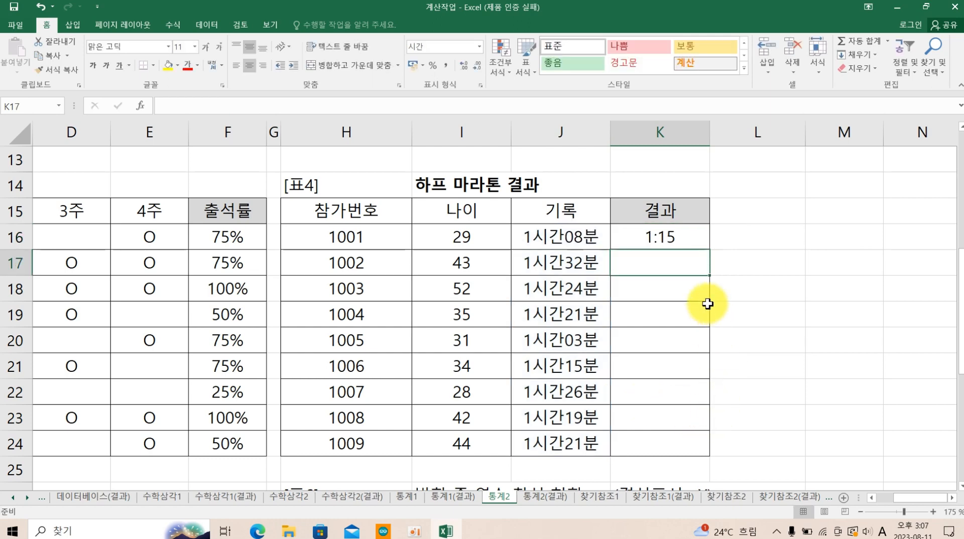
Wrap the SMALL formula in K16 of 표4 in an IF function testing whether J16 is less than or equal to it.
{"action": "left_click", "coordinate": [689, 243]}
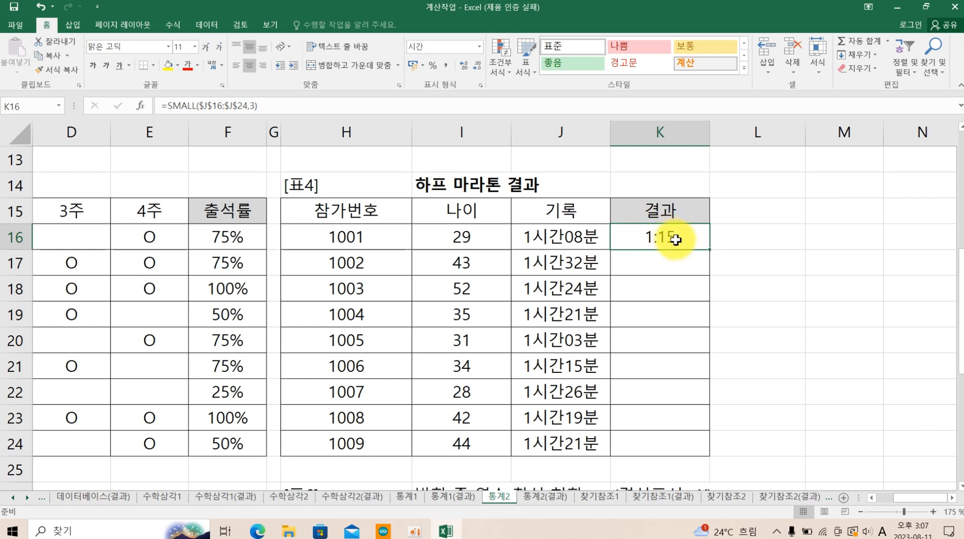
{"action": "double_click", "coordinate": [650, 243]}
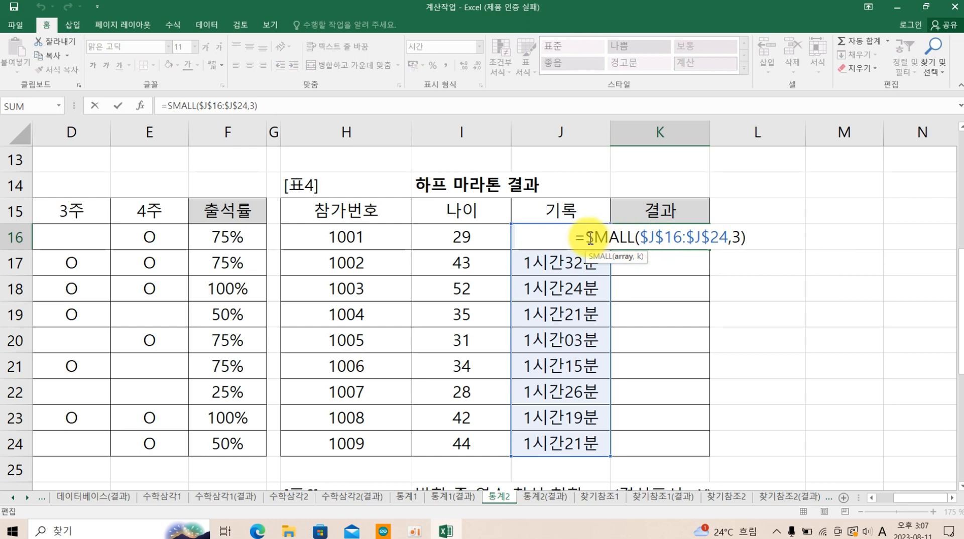
{"action": "type", "text": "if"}
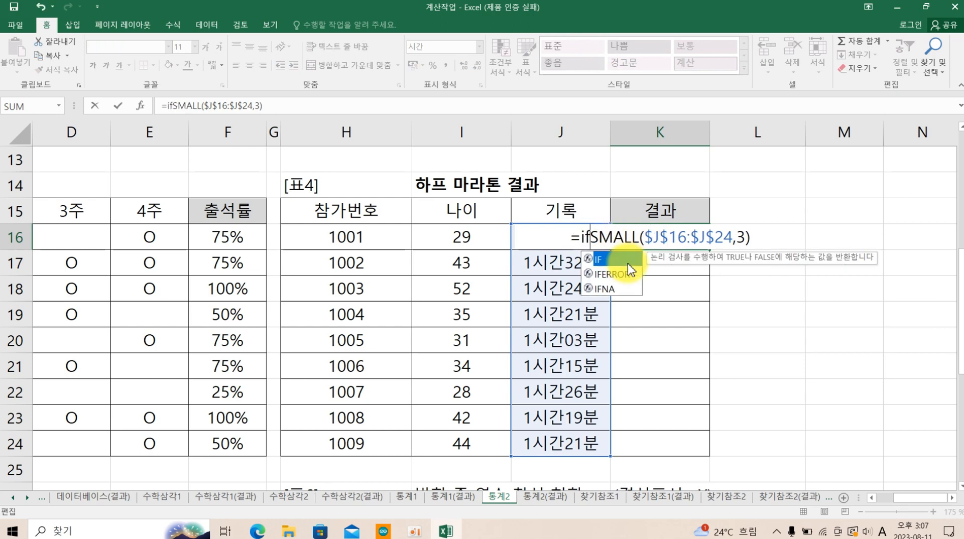
{"action": "type", "text": "("}
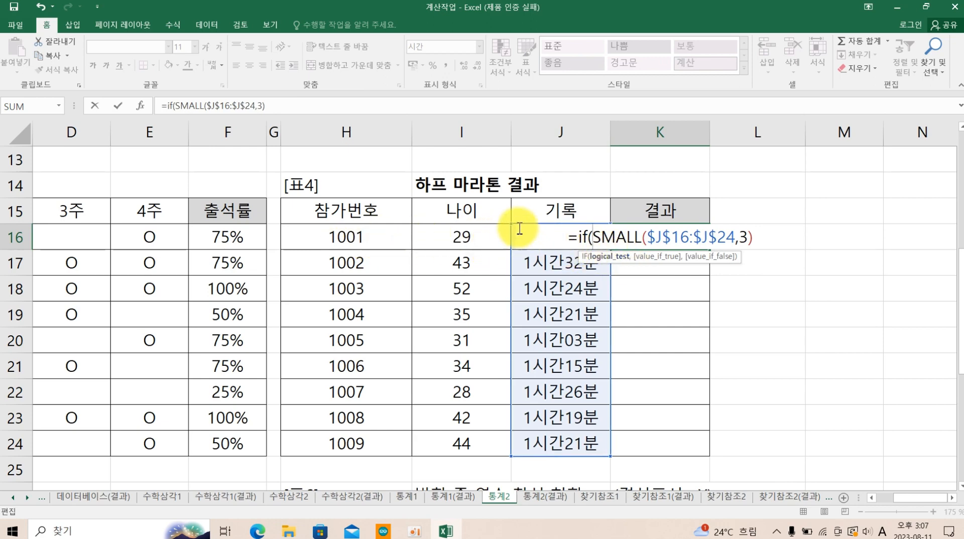
{"action": "left_click", "coordinate": [525, 210]}
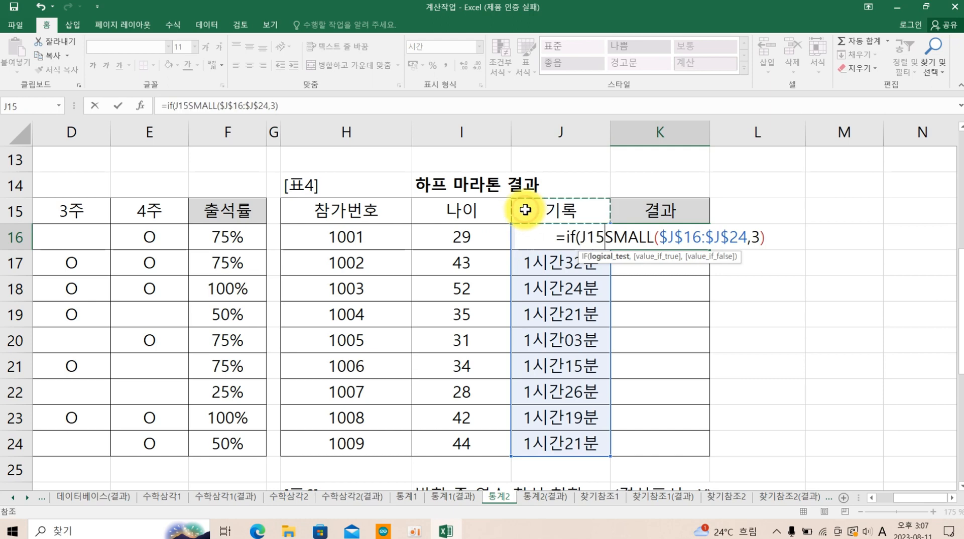
{"action": "key", "text": "Down"}
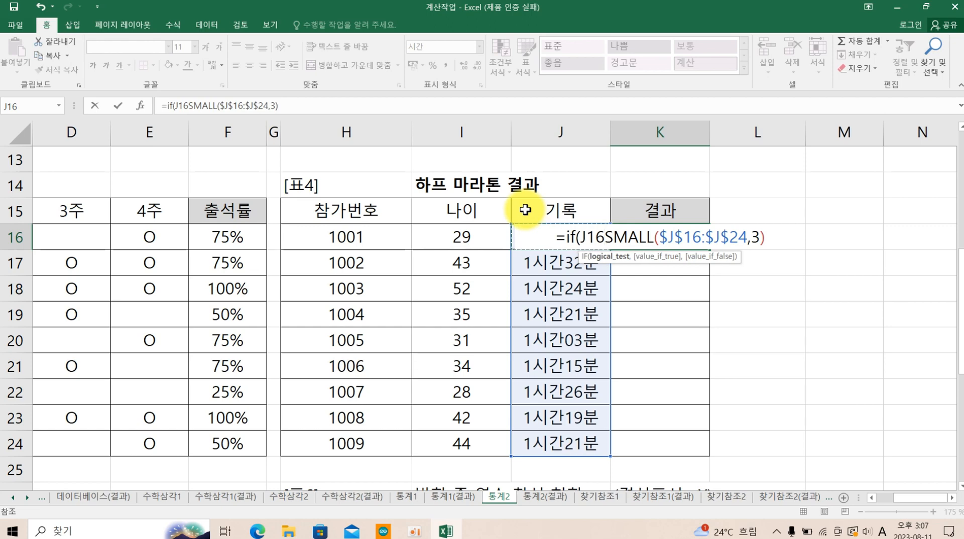
{"action": "type", "text": "<="}
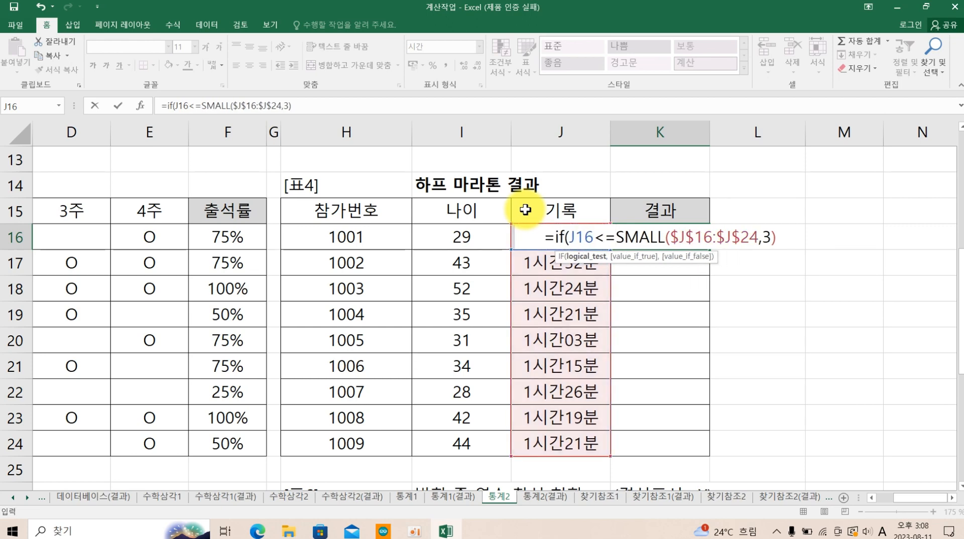
Give the IF in K16 "입상" as the true value and an empty string "" as the false value, and commit the formula.
{"action": "left_click", "coordinate": [783, 236]}
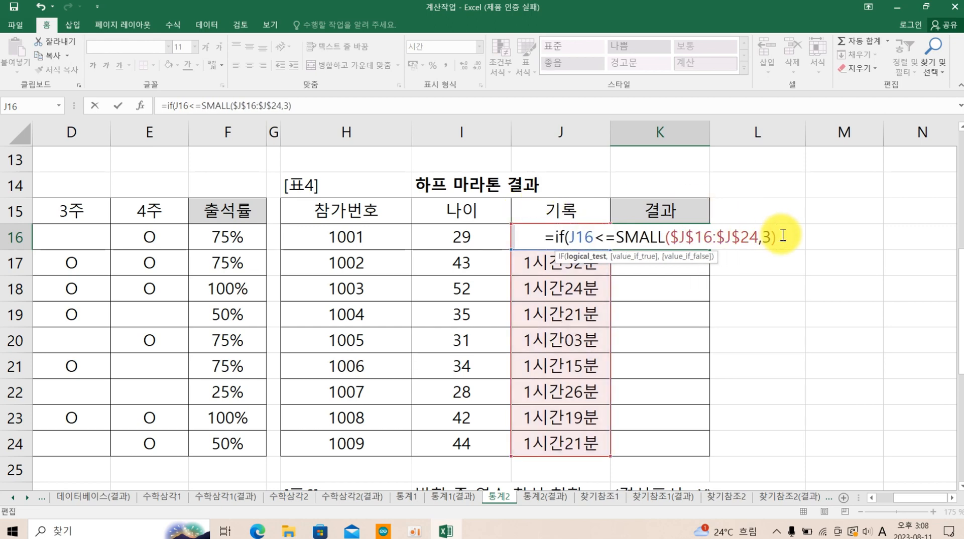
{"action": "type", "text": ",\""}
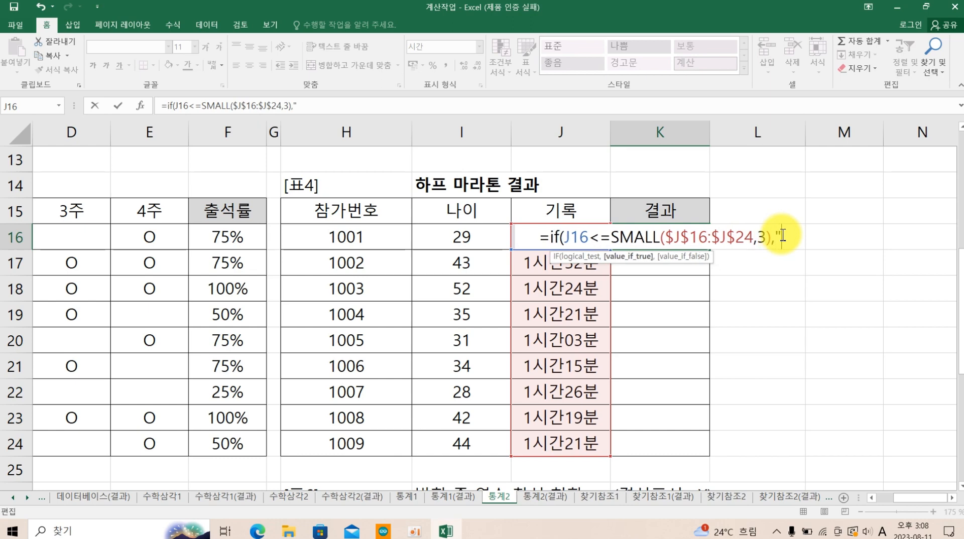
{"action": "key", "text": "Hangul"}
{"action": "type", "text": "없"}
{"action": "type", "text": "상\""}
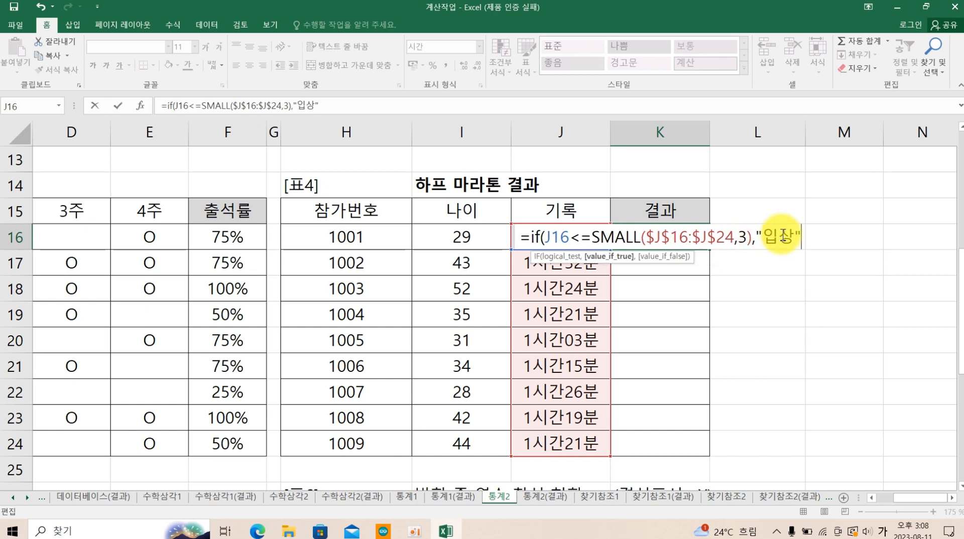
{"action": "type", "text": ","}
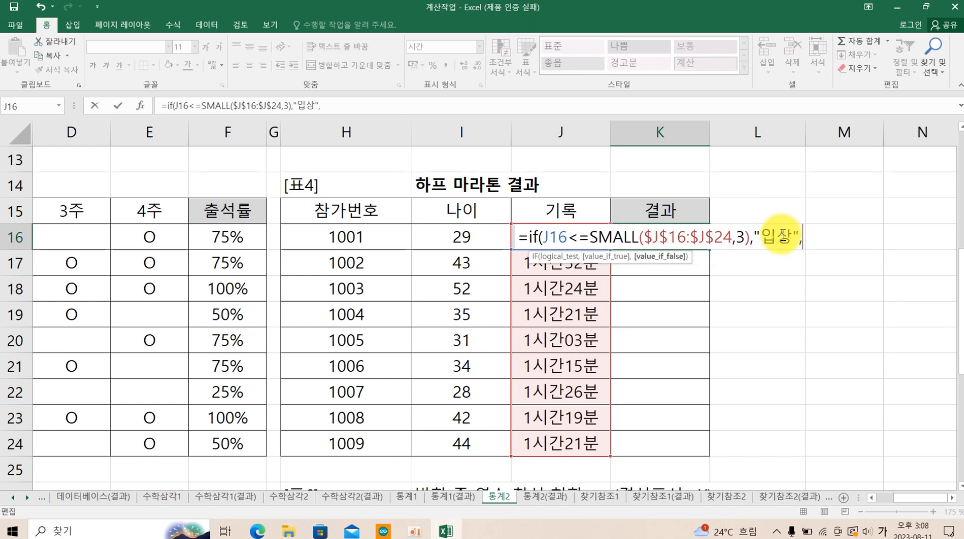
{"action": "type", "text": "\"\")"}
{"action": "key", "text": "Return"}
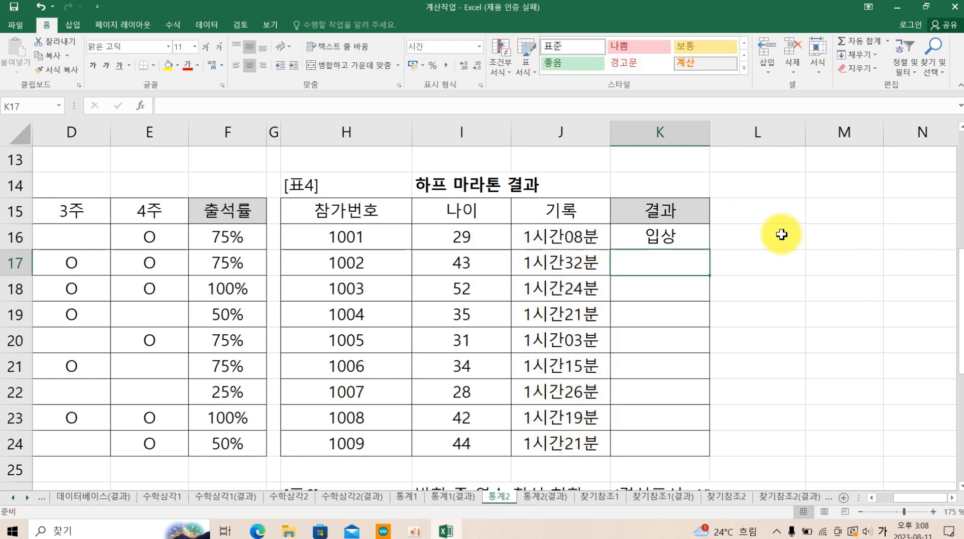
Fill the IF formula from K16 down through K24 in the 결과 column and review the formula in K16.
{"action": "left_click", "coordinate": [700, 239]}
{"action": "left_click_drag", "start_coordinate": [710, 249], "coordinate": [706, 456]}
{"action": "double_click", "coordinate": [693, 242]}
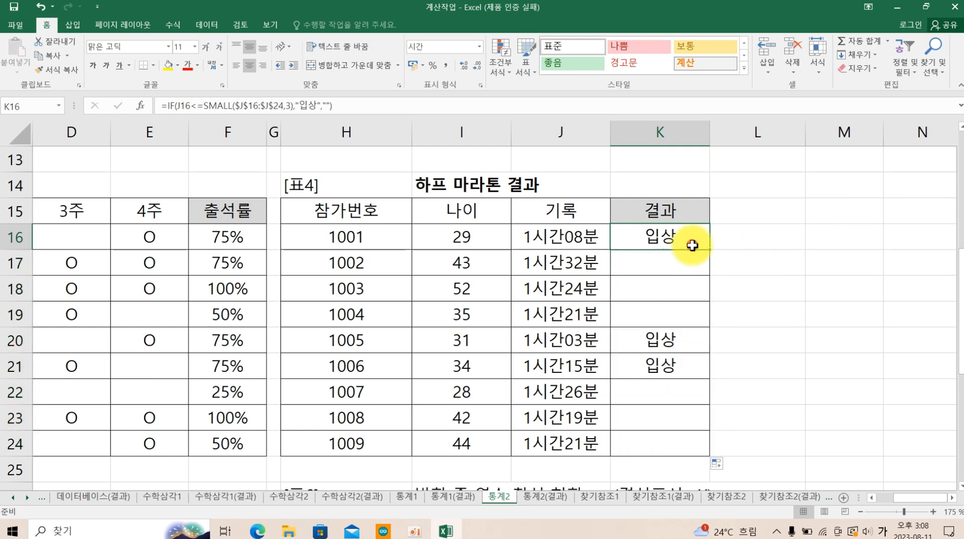
{"action": "left_click", "coordinate": [836, 240]}
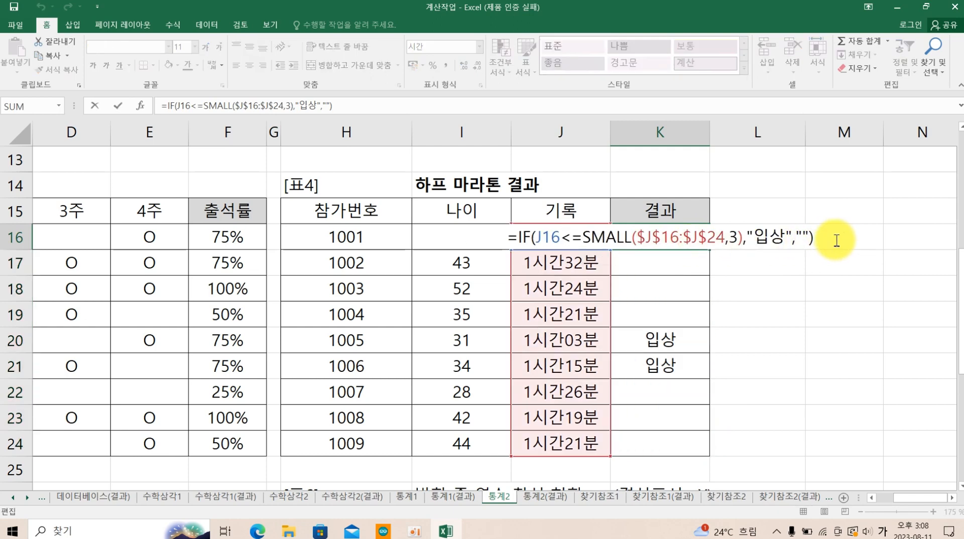
{"action": "key", "text": "Return"}
{"action": "left_click", "coordinate": [671, 335]}
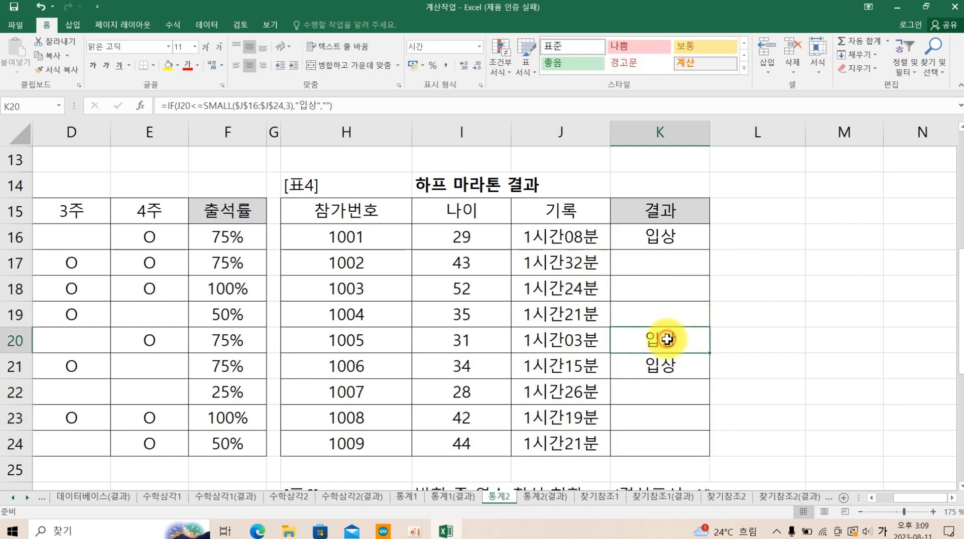
Start a COUNT formula over the 수금액 range C28:C33 in the 수금 건수 cell C34 of 표5.
{"action": "scroll", "coordinate": [672, 348], "scroll_direction": "down", "scroll_amount": 2}
{"action": "scroll", "coordinate": [673, 352], "scroll_direction": "down", "scroll_amount": 4}
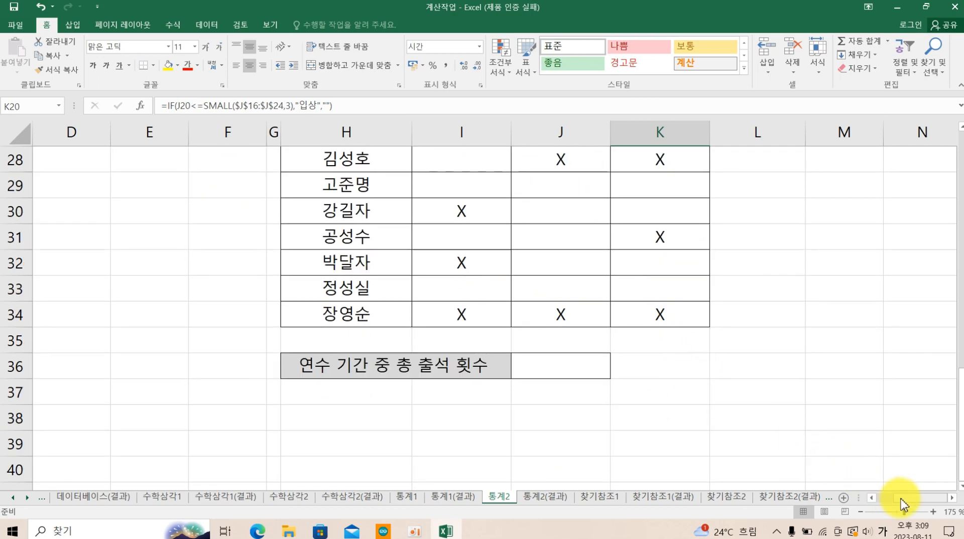
{"action": "left_click_drag", "start_coordinate": [900, 496], "coordinate": [878, 499]}
{"action": "scroll", "coordinate": [437, 362], "scroll_direction": "up", "scroll_amount": 2}
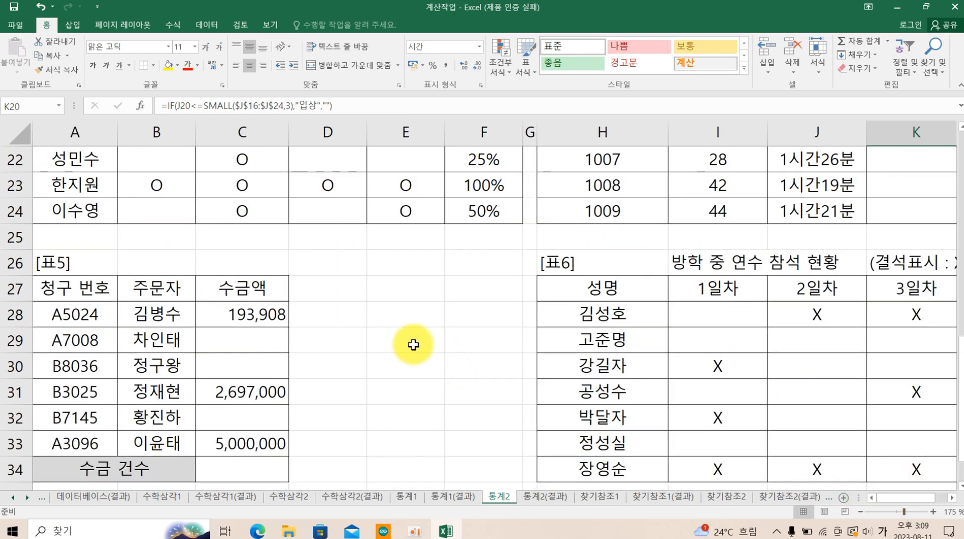
{"action": "scroll", "coordinate": [381, 356], "scroll_direction": "down", "scroll_amount": 1}
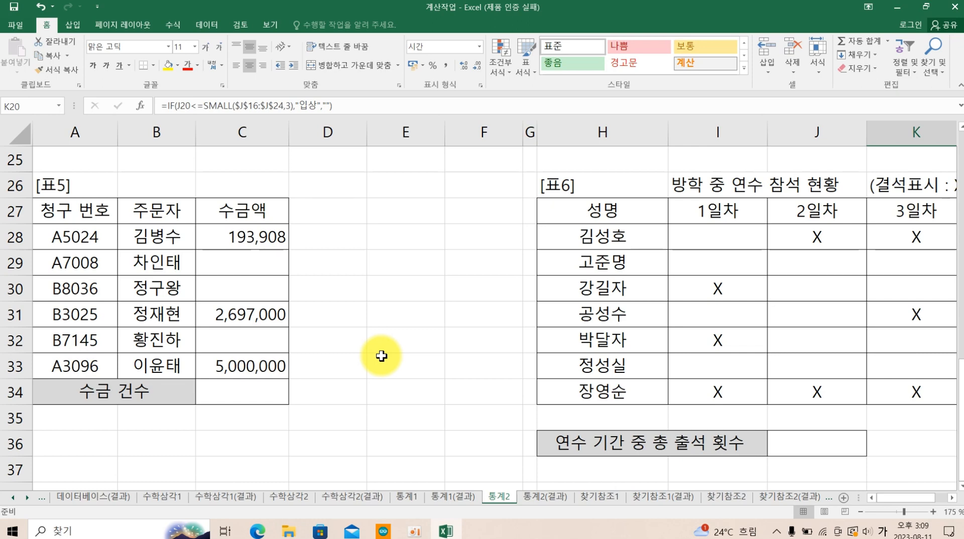
{"action": "left_click", "coordinate": [254, 391]}
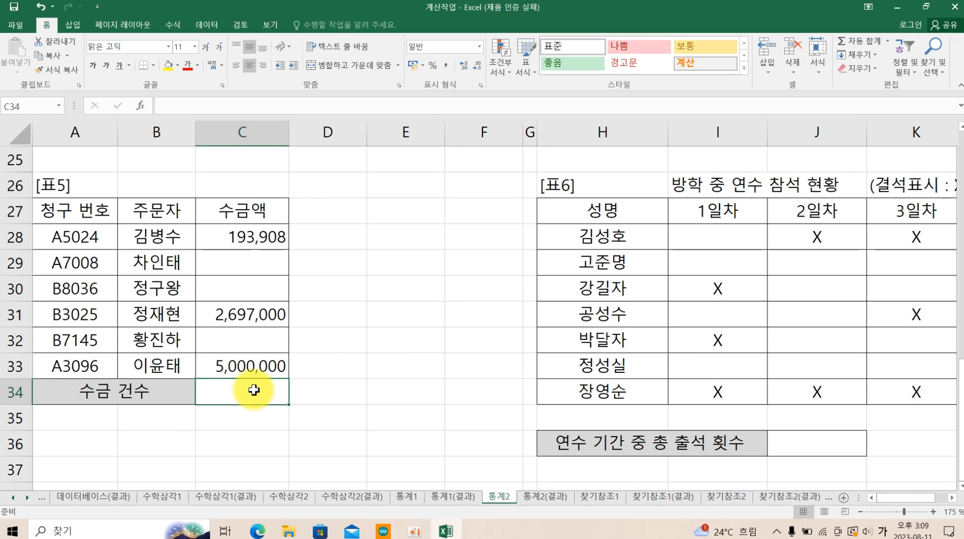
{"action": "type", "text": "=ㅊ"}
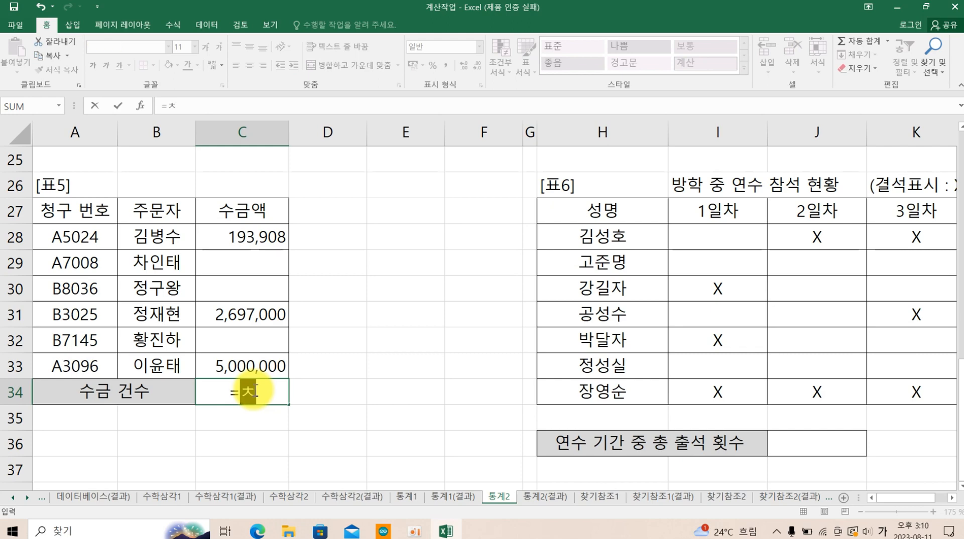
{"action": "key", "text": "BackSpace"}
{"action": "key", "text": "Hangul"}
{"action": "type", "text": "cou"}
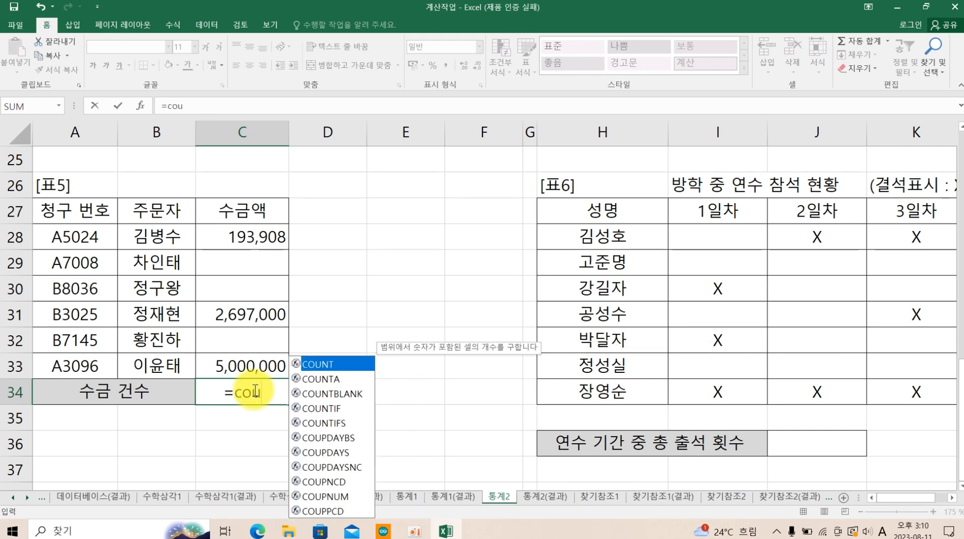
{"action": "key", "text": "Tab"}
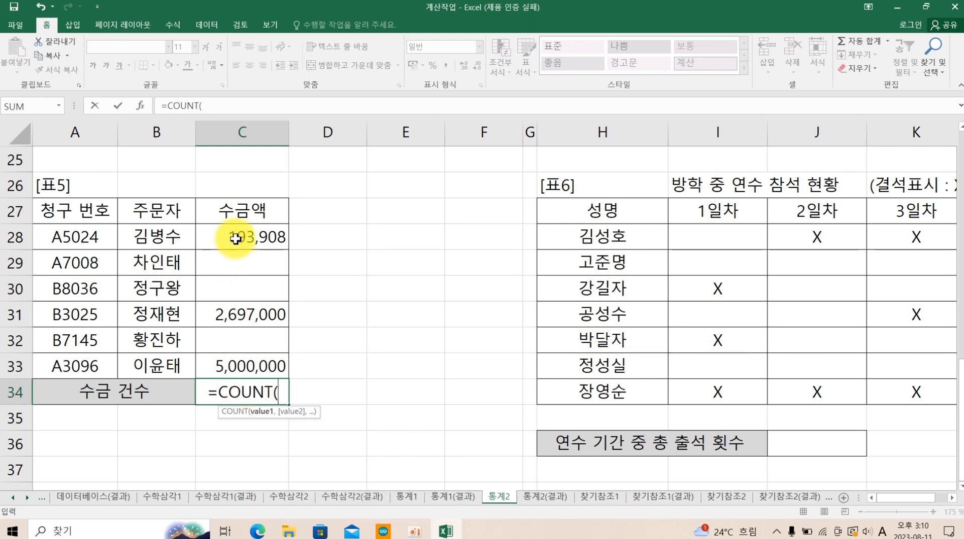
{"action": "left_click_drag", "start_coordinate": [234, 236], "coordinate": [251, 354]}
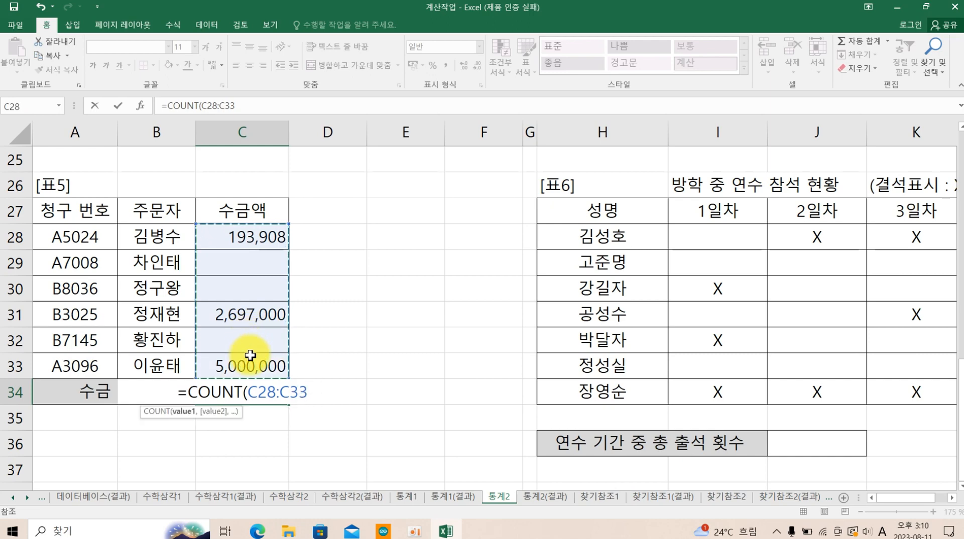
Close COUNT in C34, append &"건", commit the formula and review it.
{"action": "type", "text": ")&"}
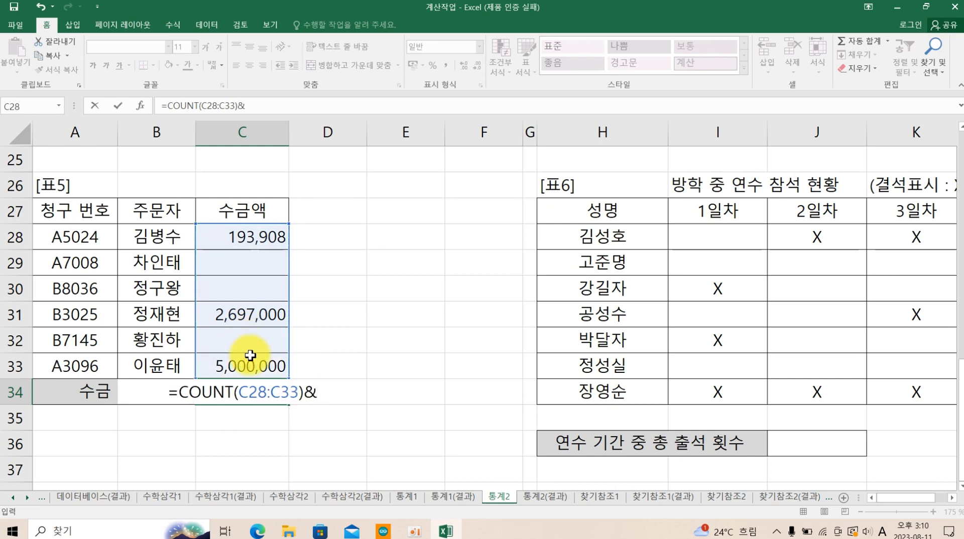
{"action": "type", "text": "\"건\""}
{"action": "key", "text": "Return"}
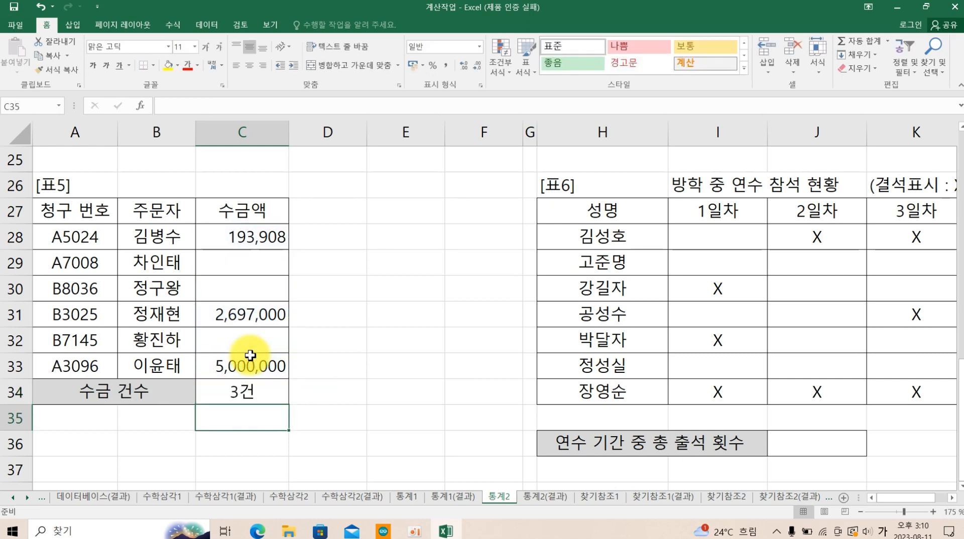
{"action": "left_click", "coordinate": [269, 395]}
{"action": "double_click", "coordinate": [282, 394]}
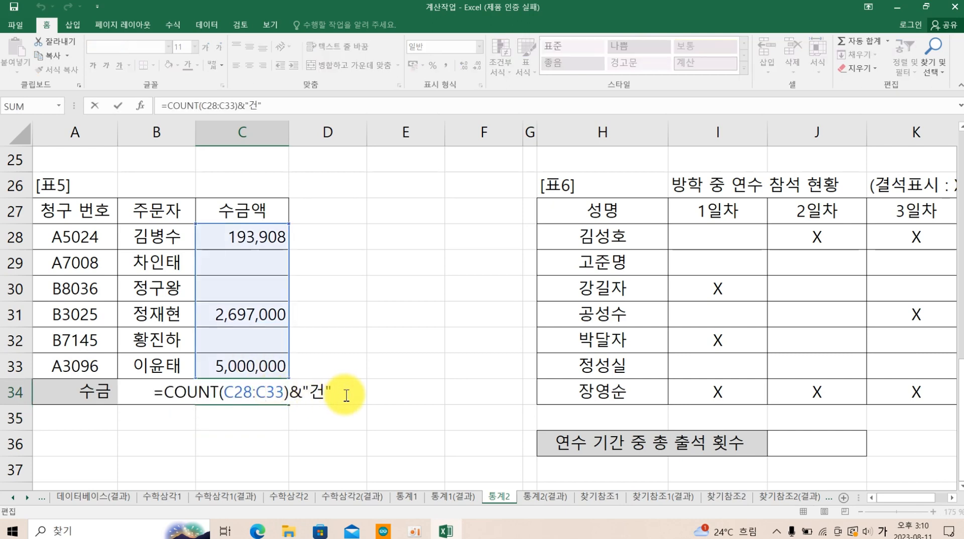
{"action": "key", "text": "Return"}
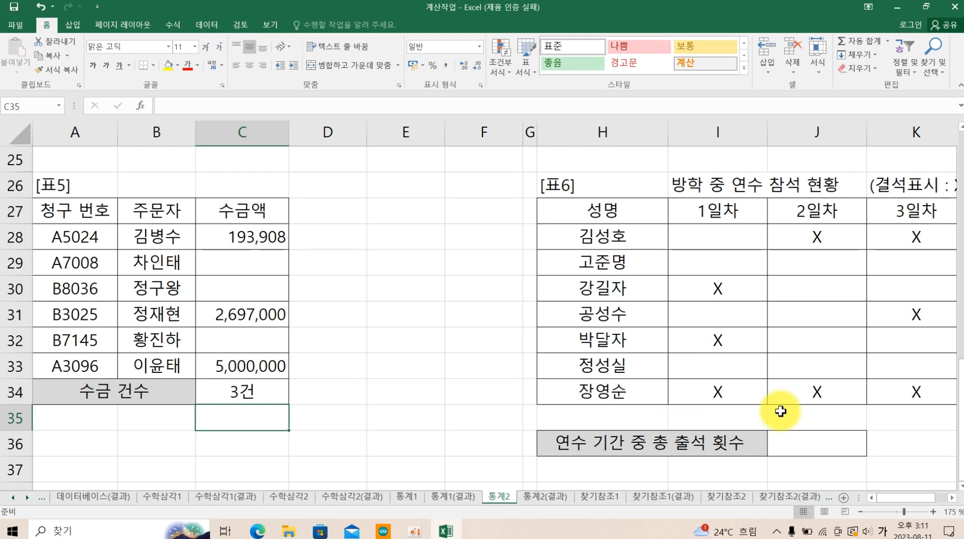
Start a COUNTBLANK formula in J36 of 표6 for the 연수 기간 중 총 출석 횟수.
{"action": "left_click", "coordinate": [727, 337]}
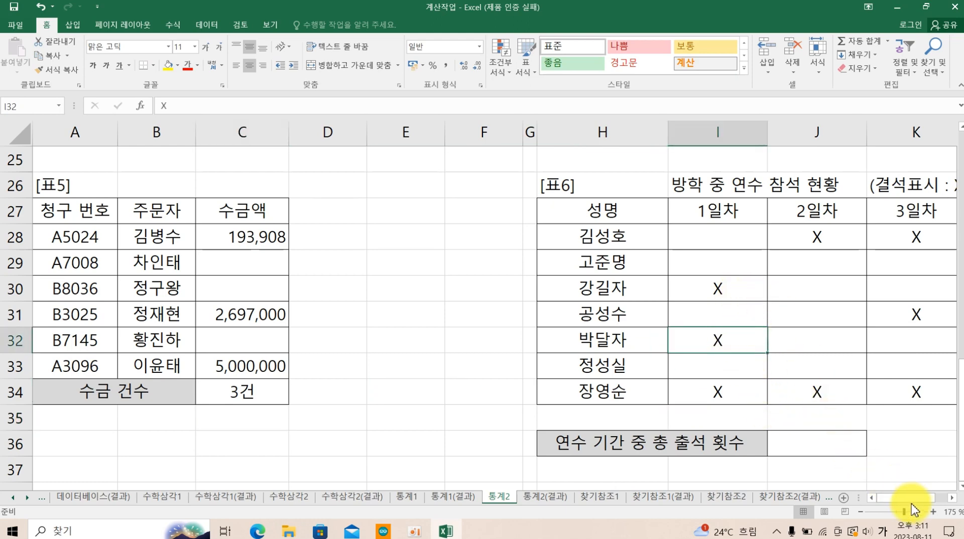
{"action": "left_click", "coordinate": [952, 498]}
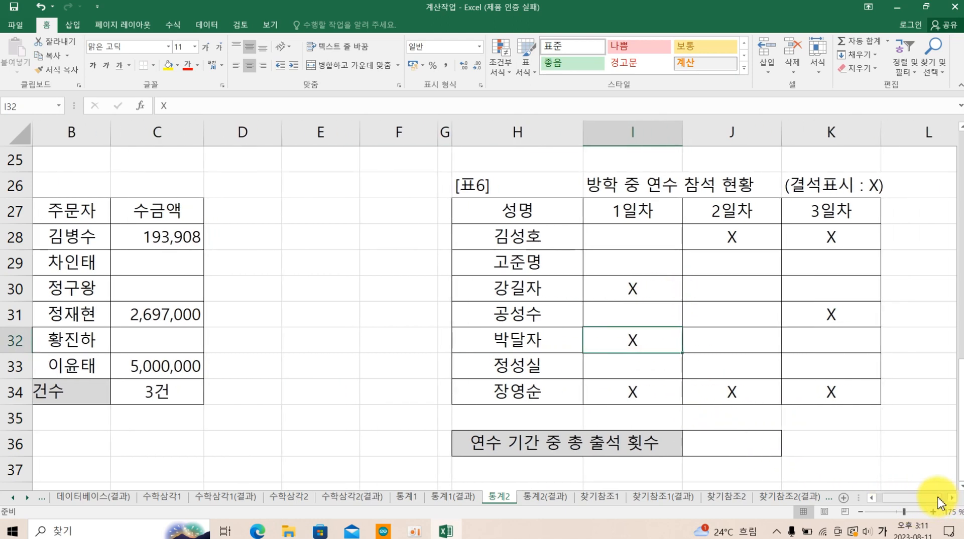
{"action": "left_click", "coordinate": [730, 455]}
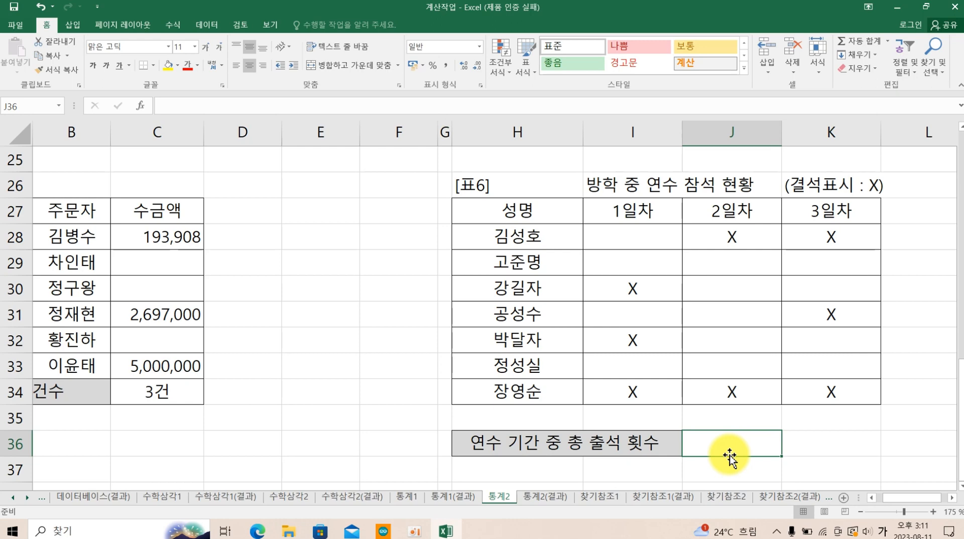
{"action": "type", "text": "="}
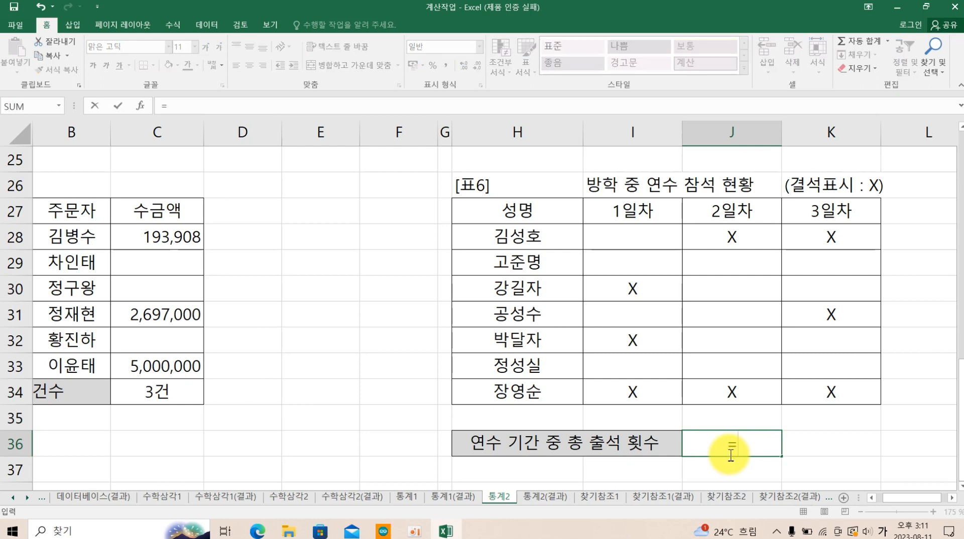
{"action": "key", "text": "Hangul"}
{"action": "type", "text": "co"}
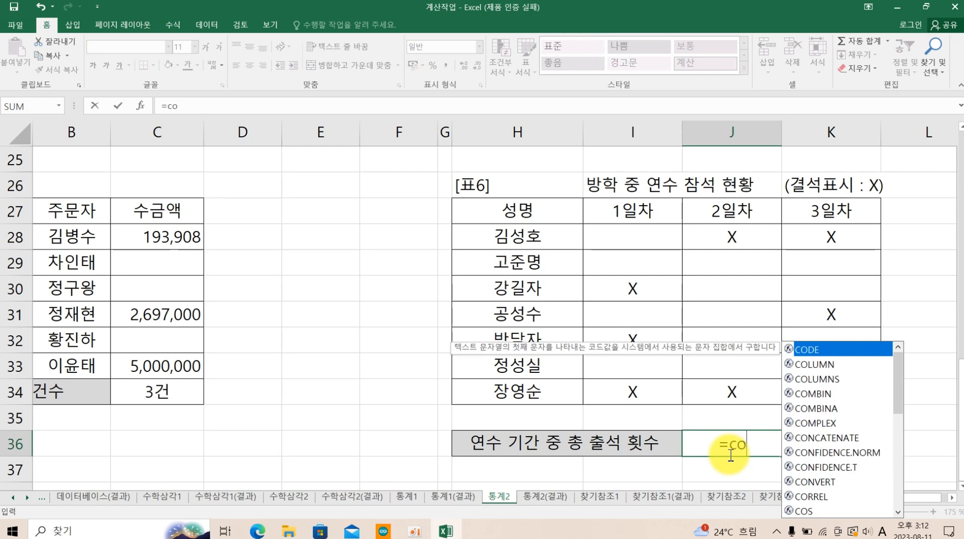
{"action": "type", "text": "u"}
{"action": "key", "text": "Down"}
{"action": "key", "text": "Down"}
{"action": "key", "text": "Tab"}
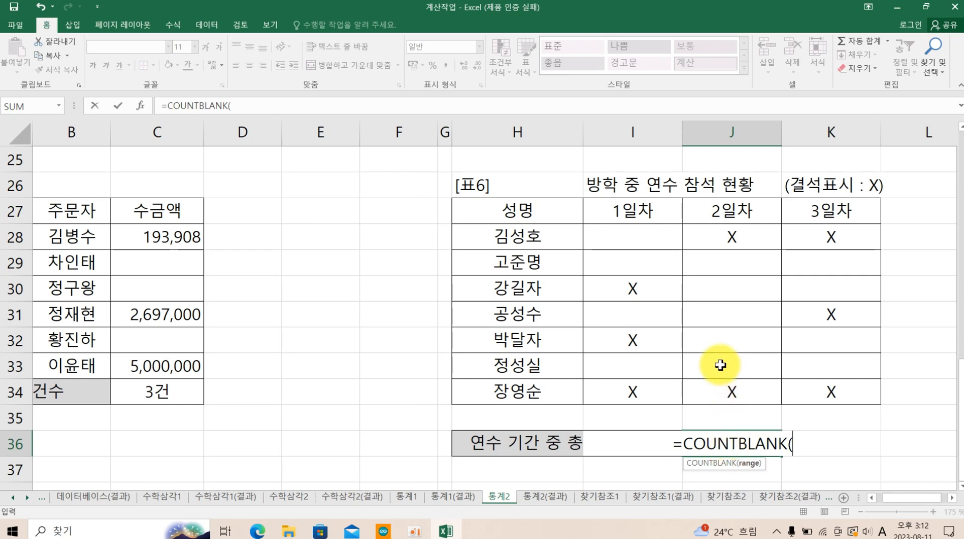
Complete the COUNTBLANK formula in J36 with the range I28:K34, append &"회", commit it and review the formula.
{"action": "left_click", "coordinate": [639, 239]}
{"action": "left_click_drag", "start_coordinate": [639, 239], "coordinate": [829, 384]}
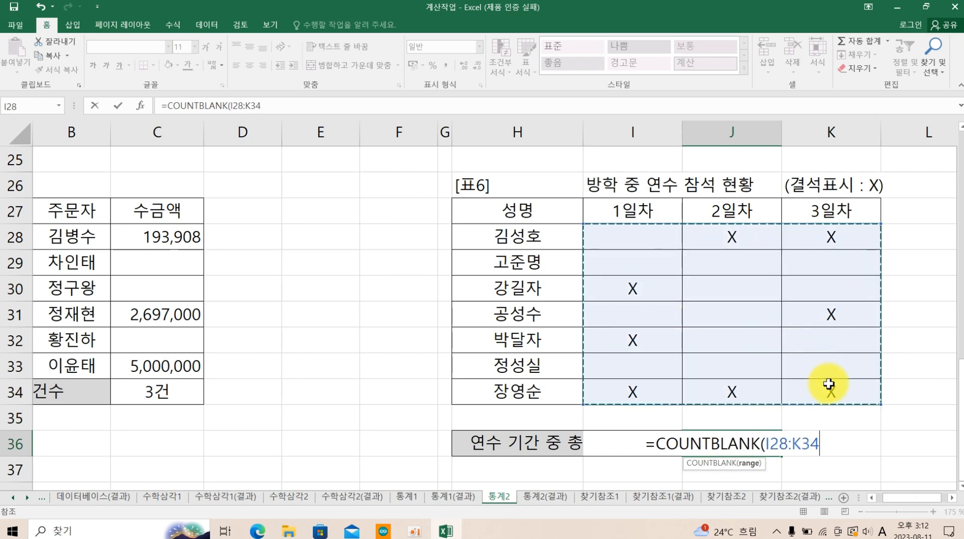
{"action": "type", "text": ")&"}
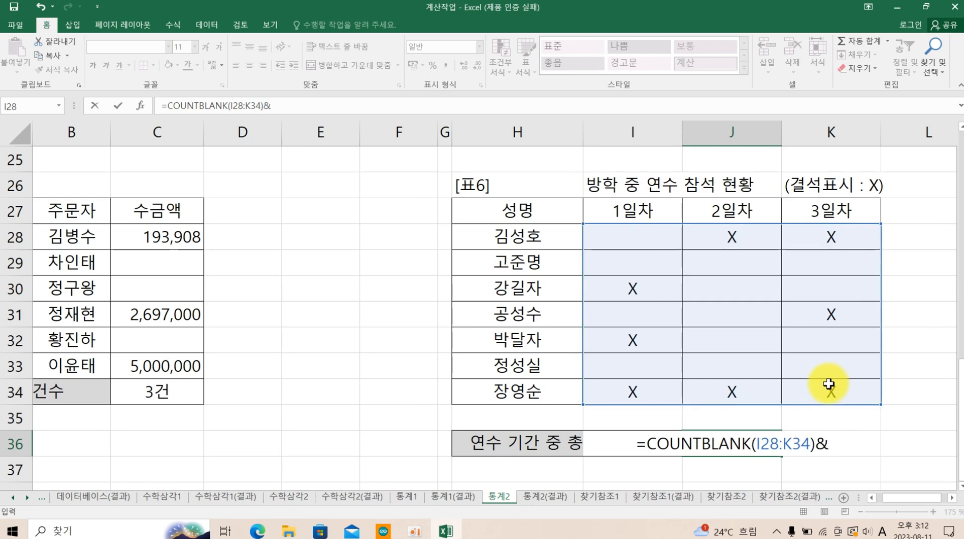
{"action": "type", "text": "\"회\""}
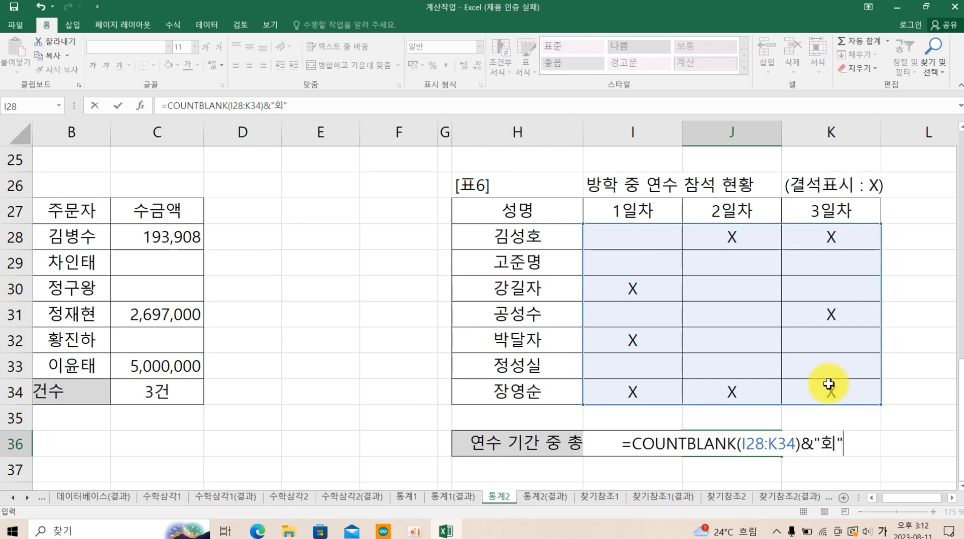
{"action": "key", "text": "Return"}
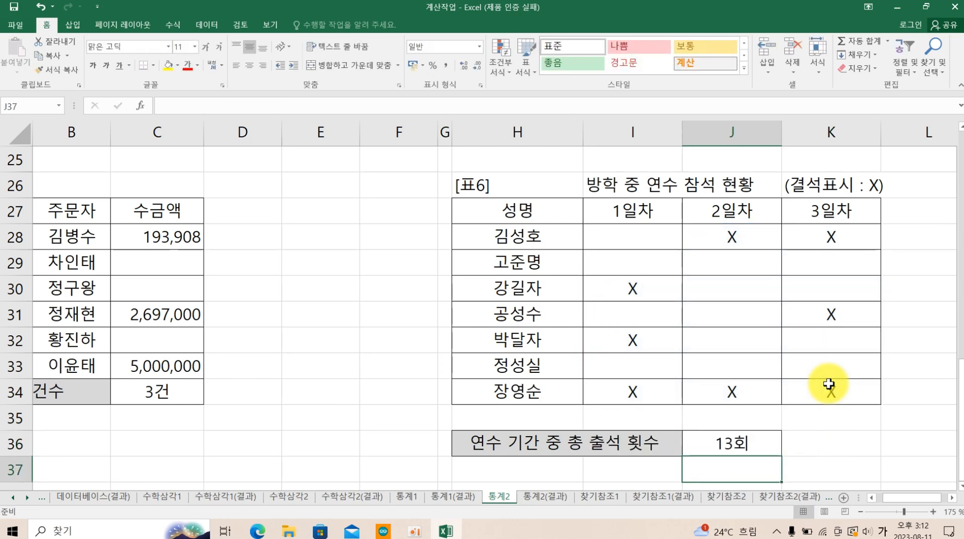
{"action": "double_click", "coordinate": [765, 443]}
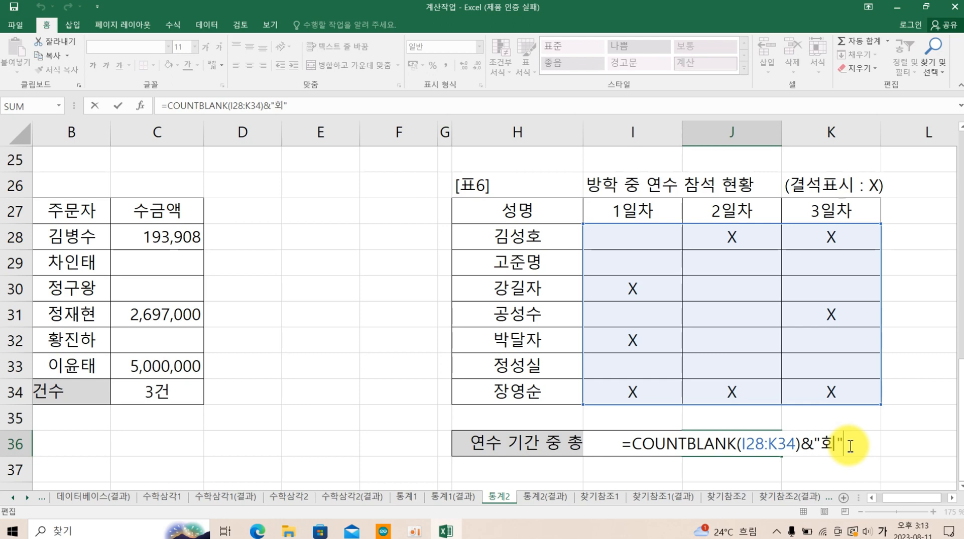
On the 찾기참조1 sheet, enter =MID(C3,8,1) in the 성별 cell D3 of 표1.
{"action": "left_click", "coordinate": [608, 499]}
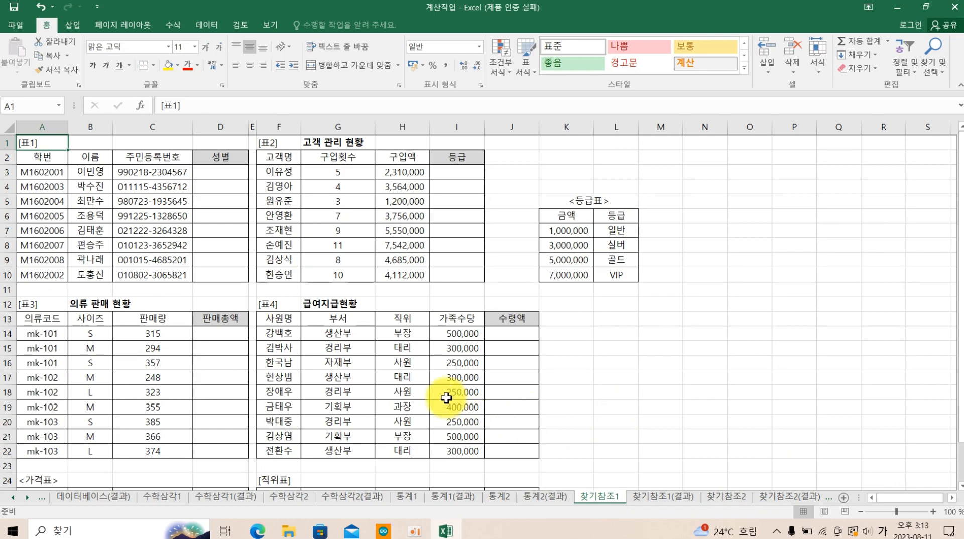
{"action": "scroll", "coordinate": [285, 428], "scroll_direction": "up", "scroll_amount": 6}
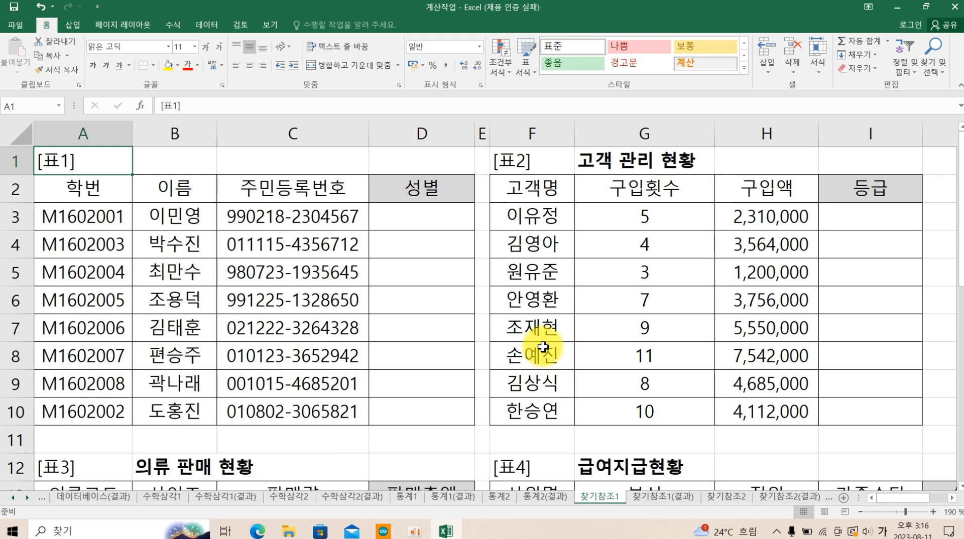
{"action": "left_click", "coordinate": [429, 217]}
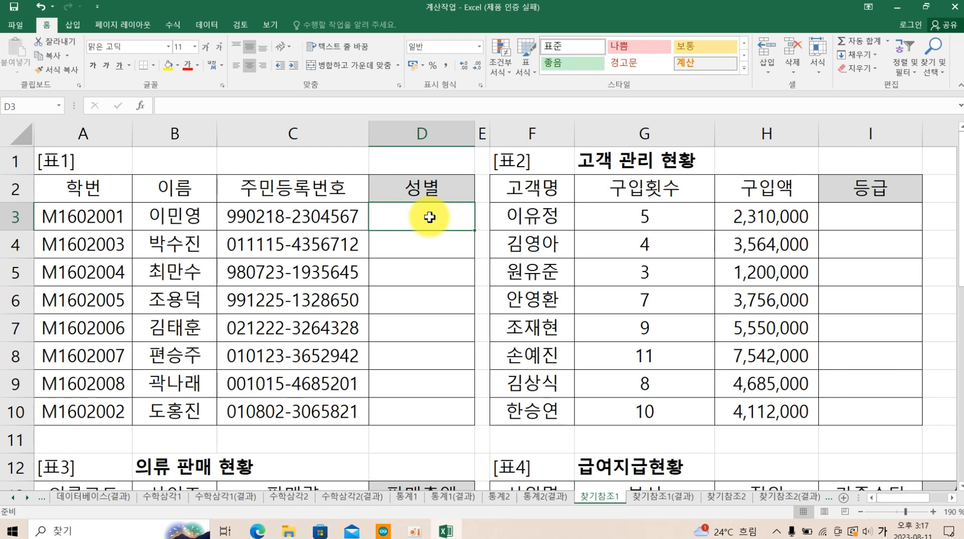
{"action": "type", "text": "=ㅡㅑ"}
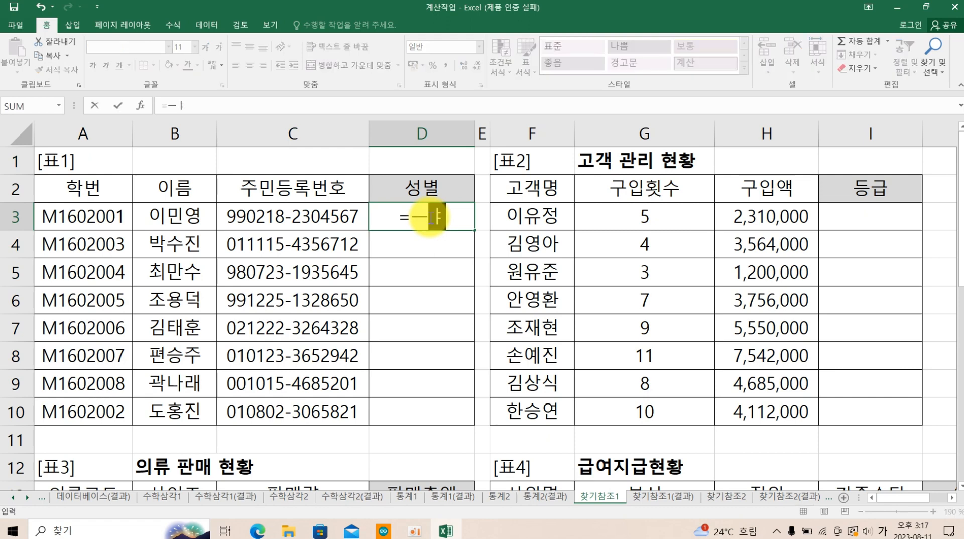
{"action": "key", "text": "BackSpace"}
{"action": "key", "text": "BackSpace"}
{"action": "key", "text": "Hangul"}
{"action": "type", "text": "mid("}
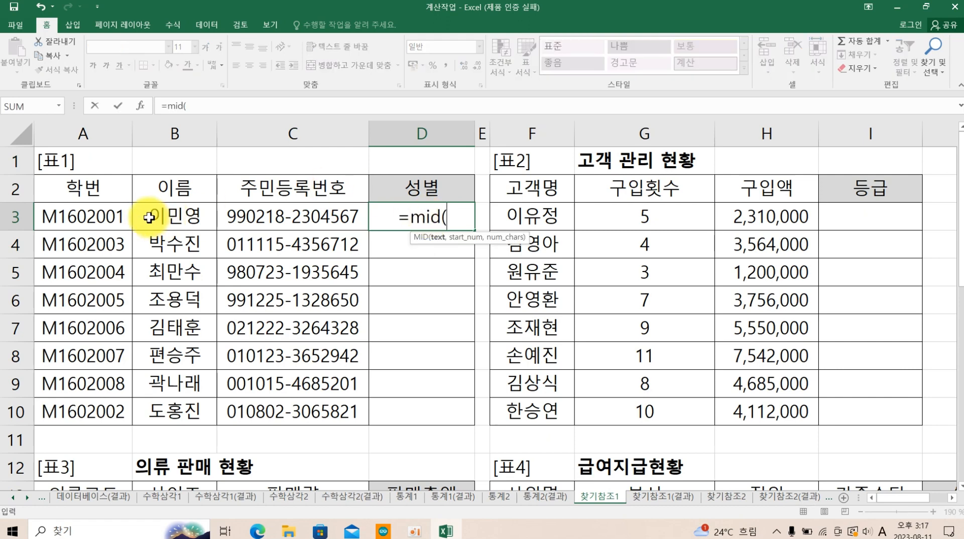
{"action": "left_click", "coordinate": [251, 216]}
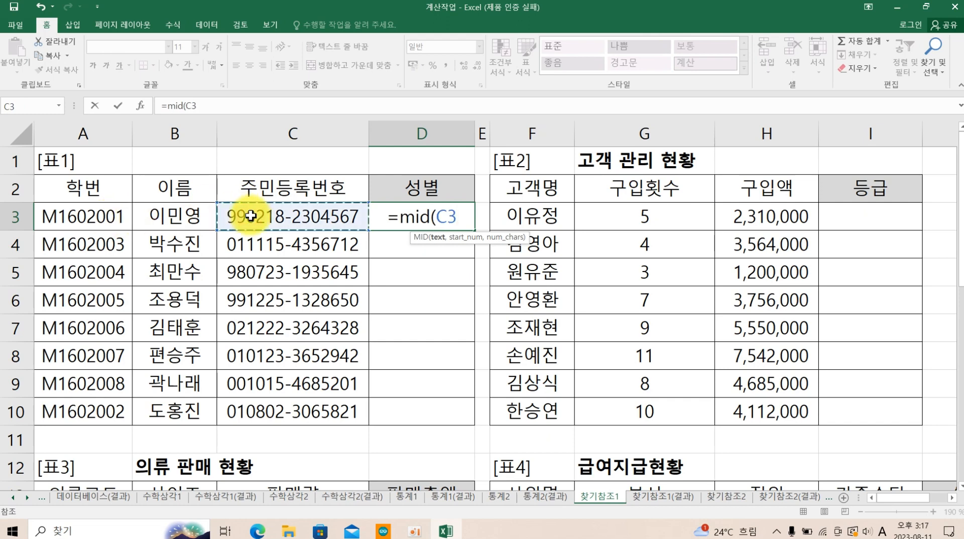
{"action": "type", "text": ",8,1"}
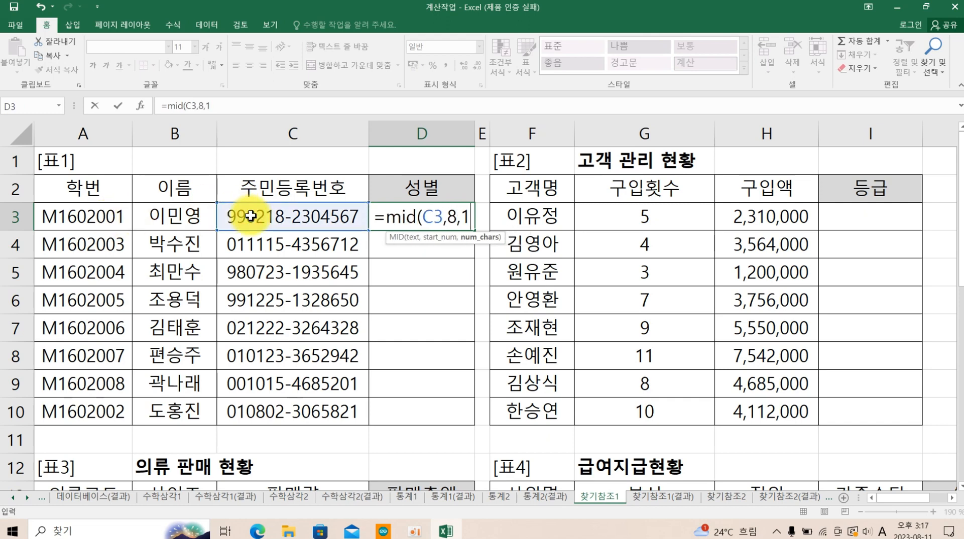
{"action": "type", "text": ")"}
{"action": "key", "text": "Return"}
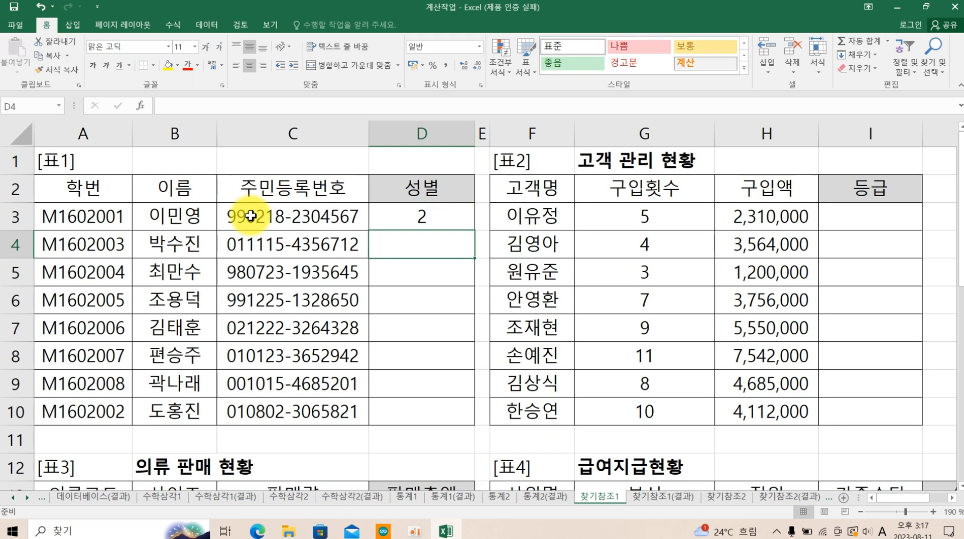
Fill the MID formula from D3 down through D10 in the 성별 column.
{"action": "left_click", "coordinate": [417, 213]}
{"action": "left_click_drag", "start_coordinate": [477, 231], "coordinate": [459, 415]}
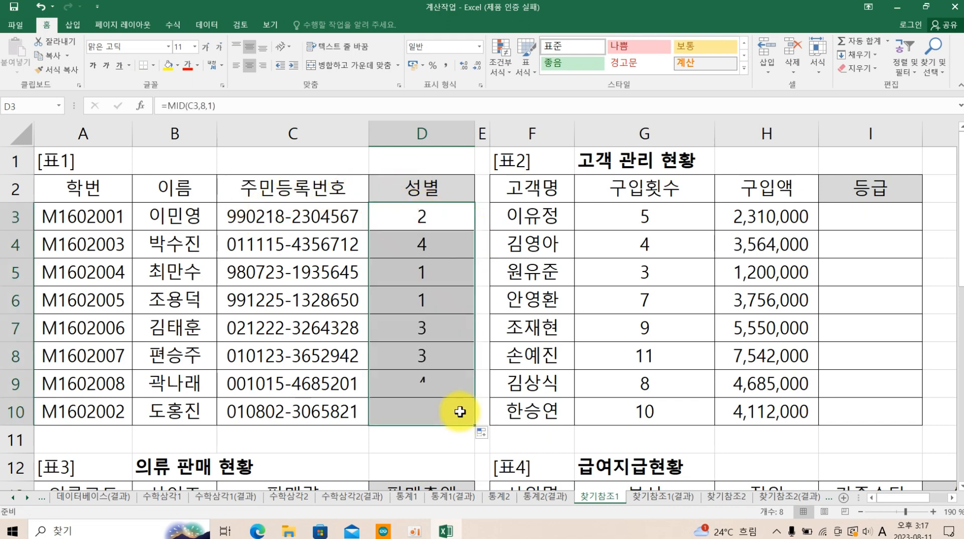
{"action": "left_click", "coordinate": [429, 217]}
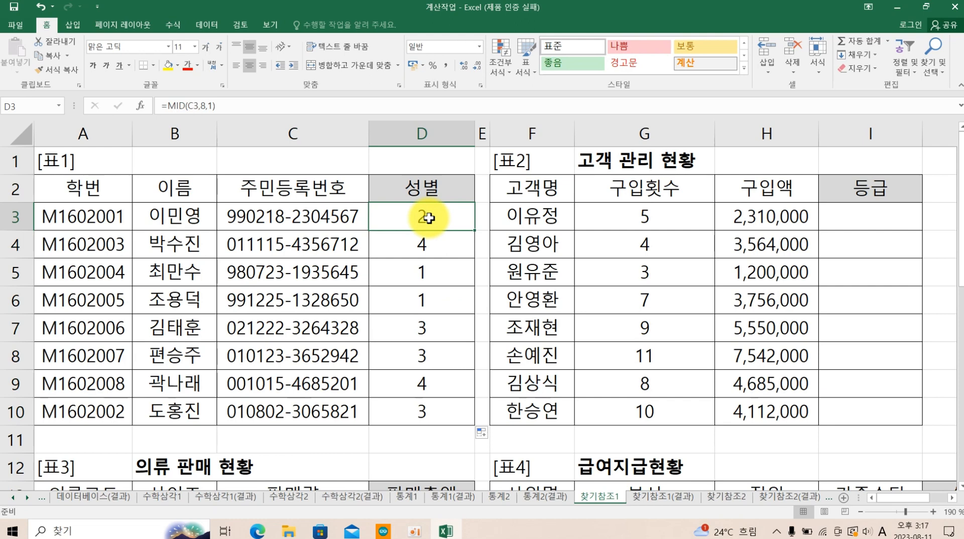
Wrap the MID formula in D3 in a CHOOSE function as its index argument, ending with a comma for the value list.
{"action": "double_click", "coordinate": [428, 217]}
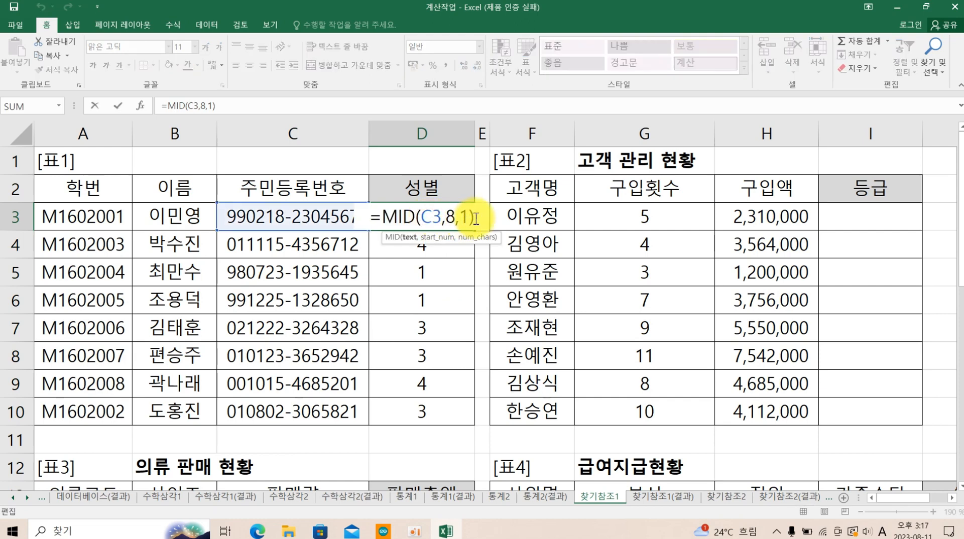
{"action": "left_click", "coordinate": [476, 219]}
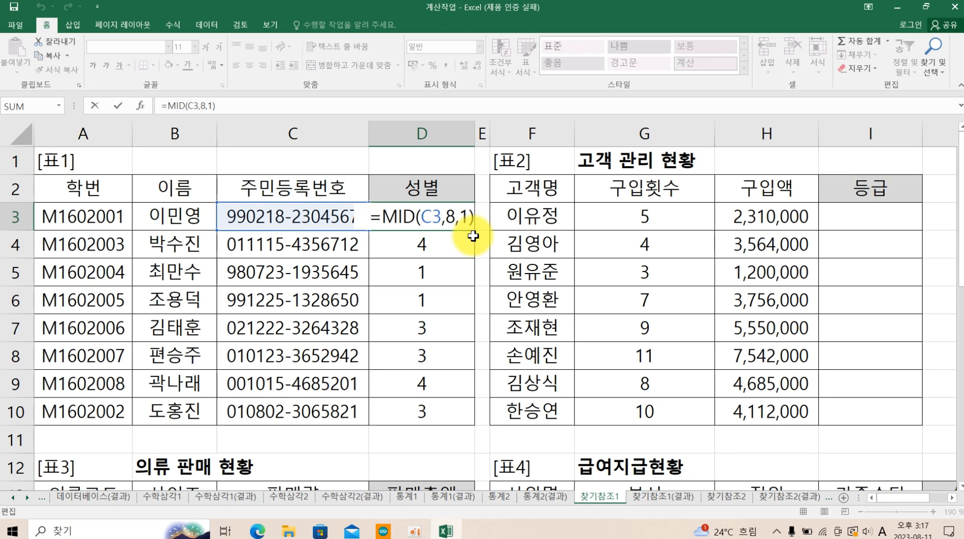
{"action": "left_click", "coordinate": [379, 217]}
{"action": "type", "text": "ho"}
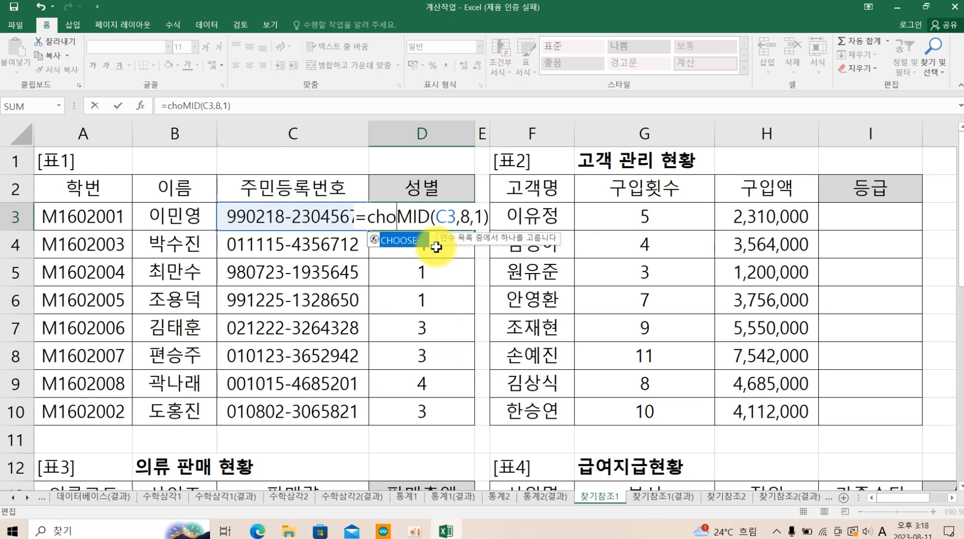
{"action": "double_click", "coordinate": [437, 241]}
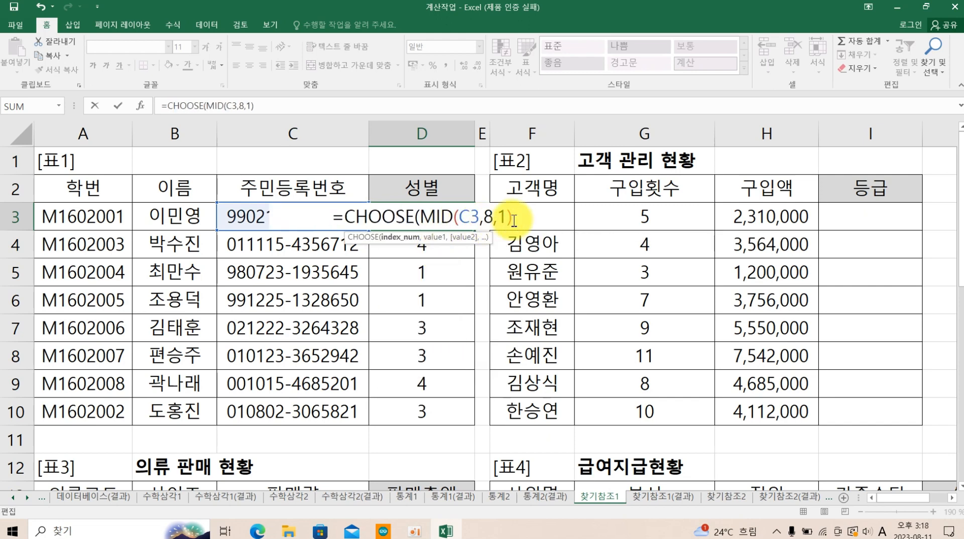
{"action": "left_click", "coordinate": [531, 217]}
{"action": "type", "text": ","}
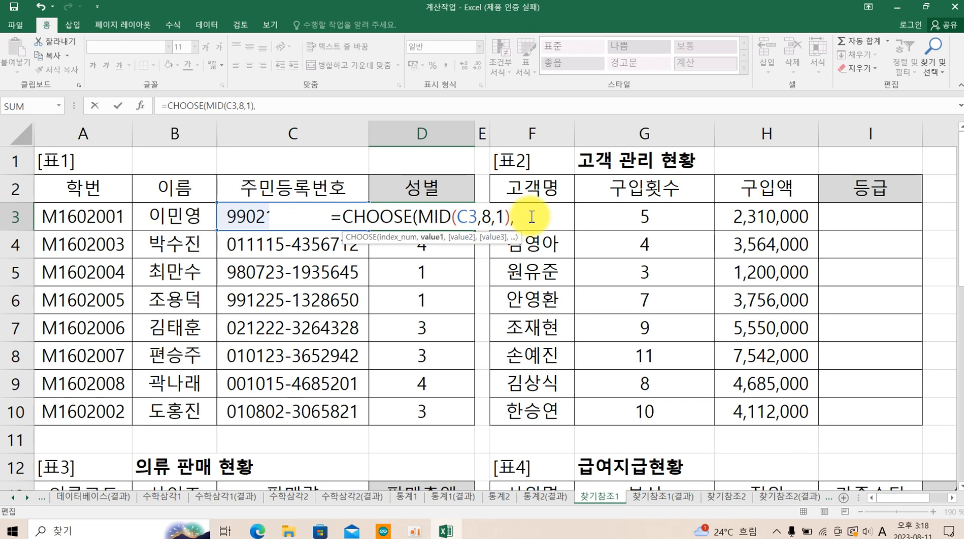
Complete the 성별 formula in D3 as =CHOOSE(MID(C3,8,1),"남","여","남","여").
{"action": "type", "text": "\""}
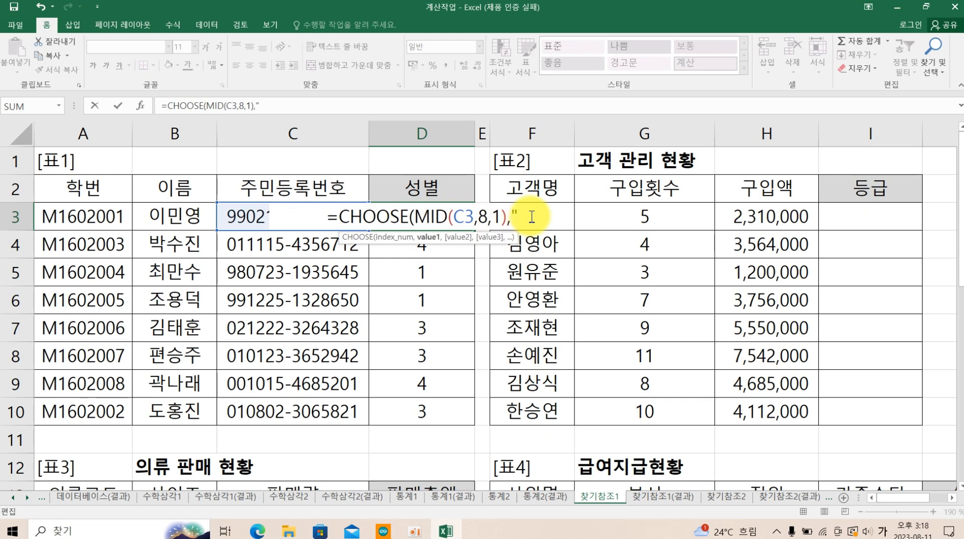
{"action": "type", "text": "남\","}
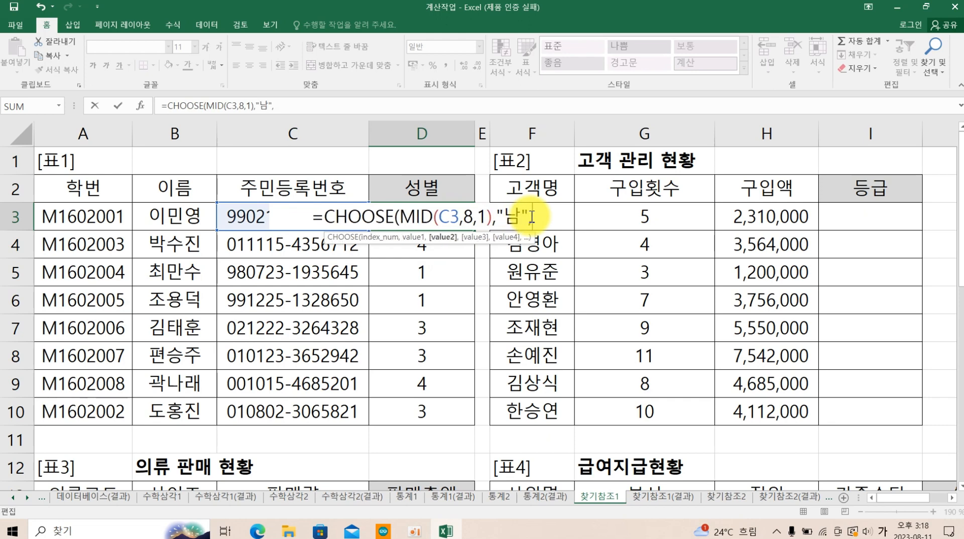
{"action": "type", "text": "\"d여"}
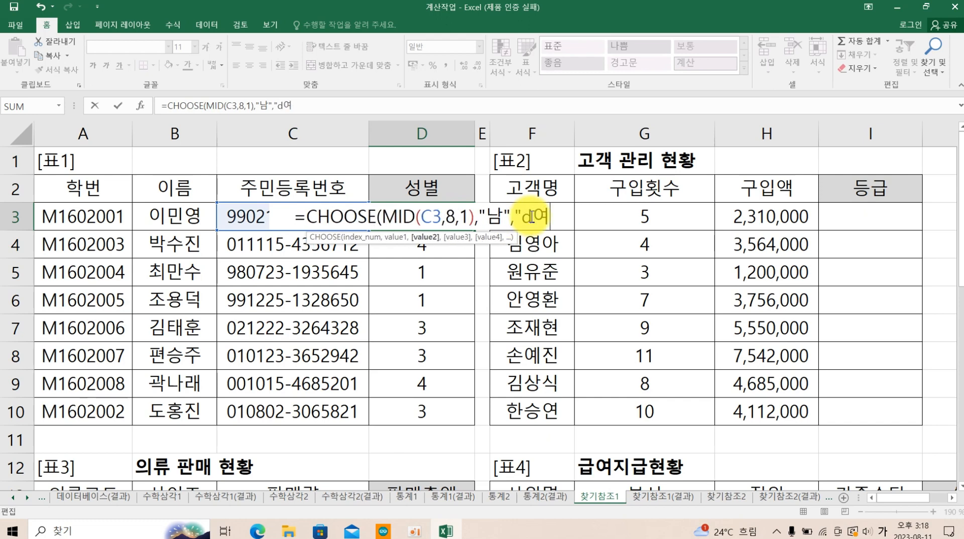
{"action": "key", "text": "BackSpace"}
{"action": "key", "text": "BackSpace"}
{"action": "type", "text": "여\","}
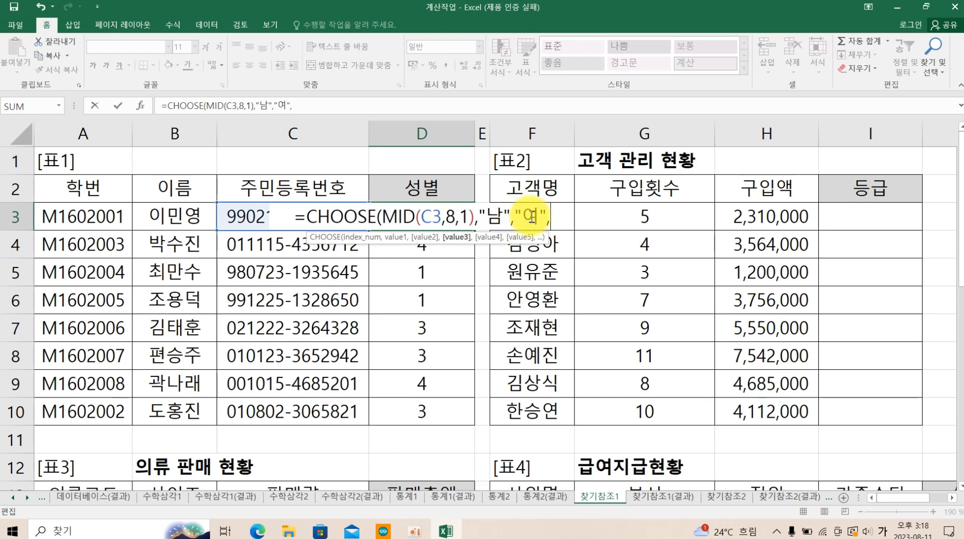
{"action": "type", "text": "\"남"}
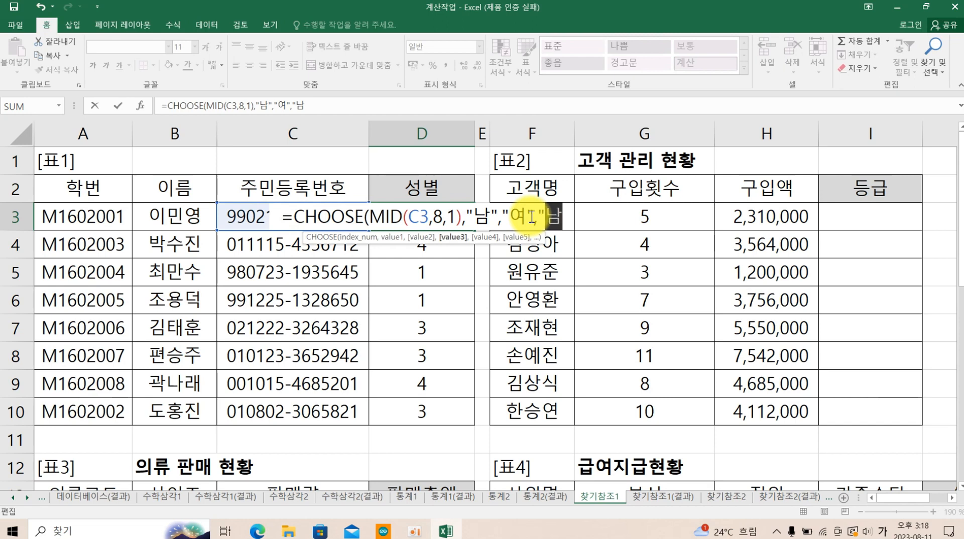
{"action": "type", "text": "\",\"여"}
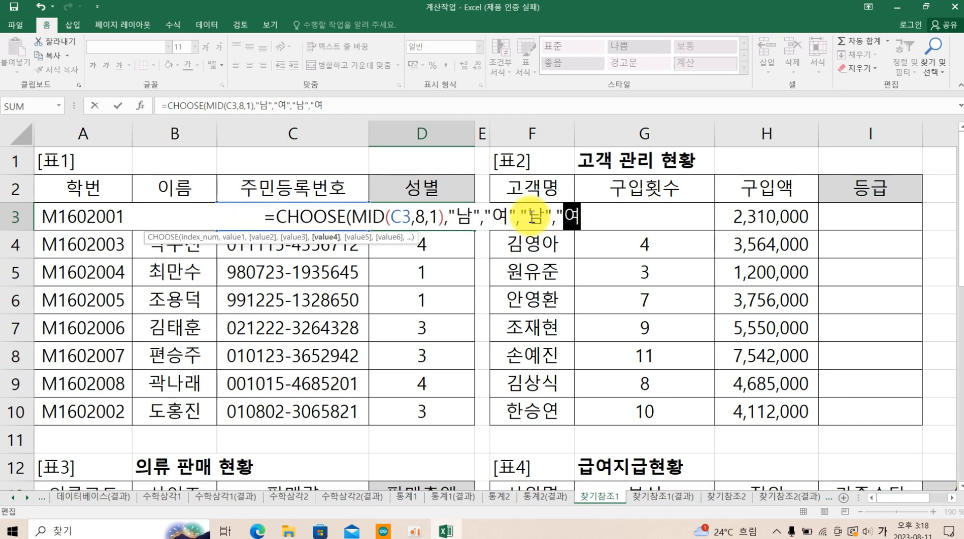
{"action": "type", "text": "\")"}
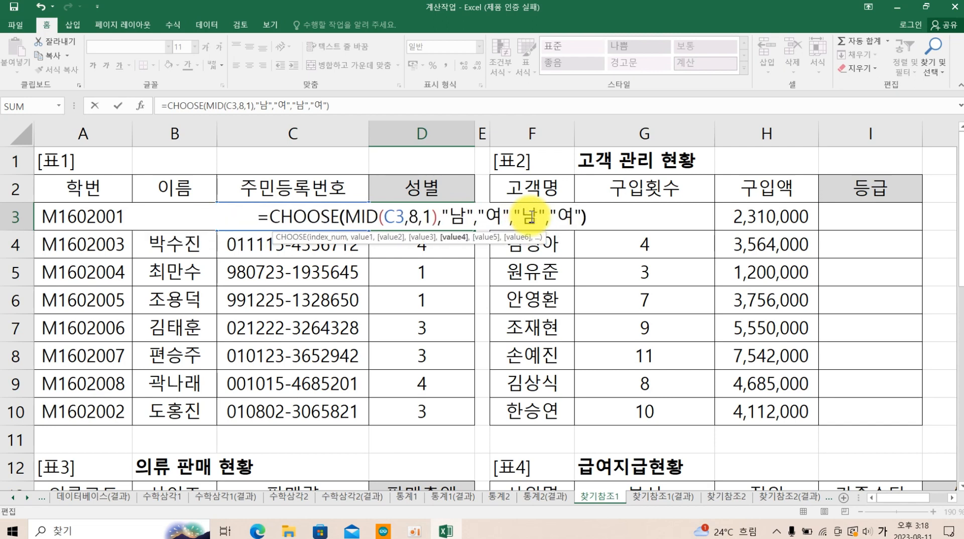
{"action": "key", "text": "Return"}
Fill the CHOOSE formula from D3 down through D10 and review the formula in D3.
{"action": "left_click", "coordinate": [421, 222]}
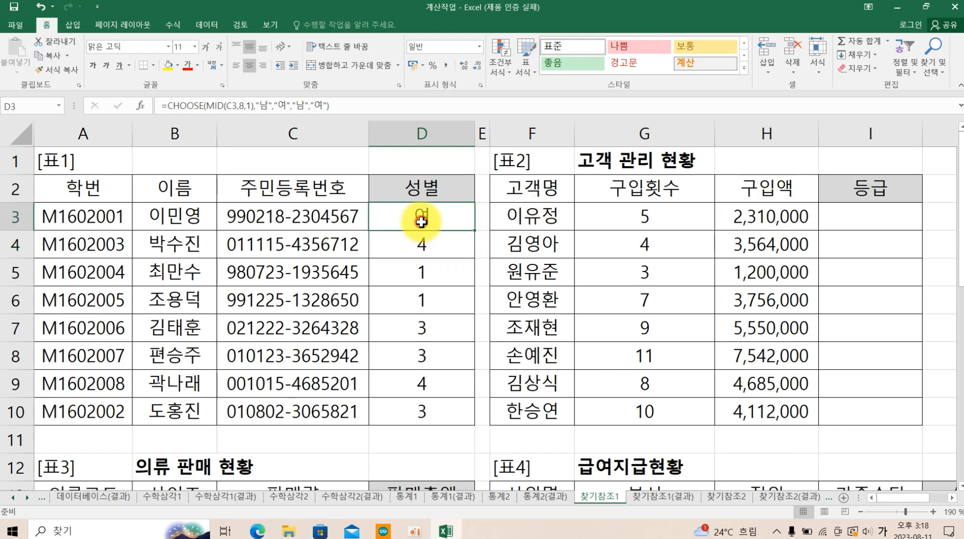
{"action": "left_click_drag", "start_coordinate": [473, 230], "coordinate": [456, 419]}
{"action": "double_click", "coordinate": [442, 214]}
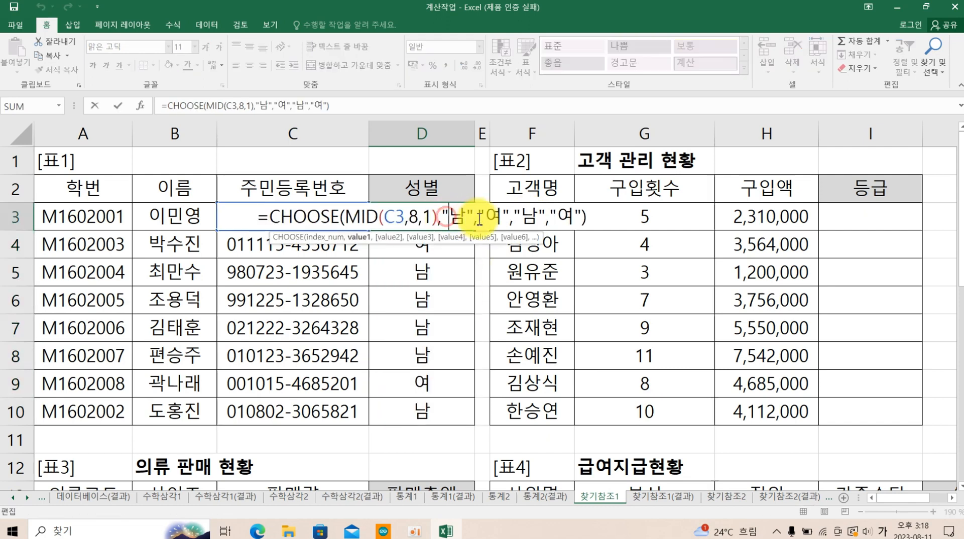
{"action": "left_click", "coordinate": [585, 220]}
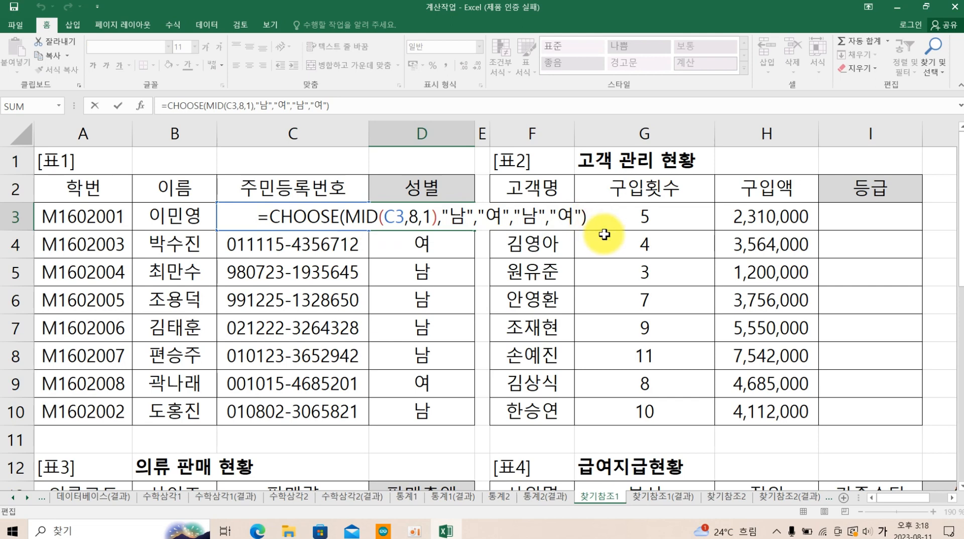
{"action": "key", "text": "Return"}
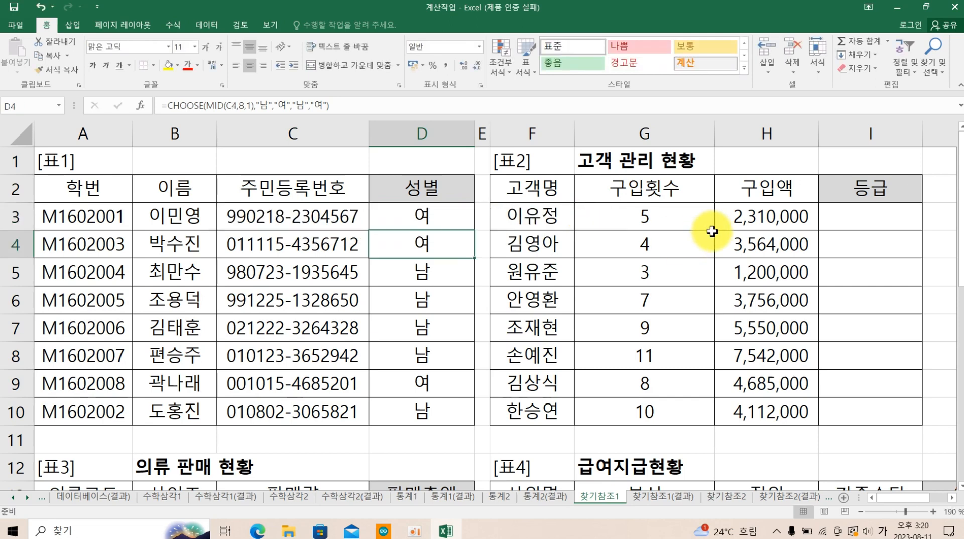
Start a VLOOKUP formula in I3 with H3 as the lookup value and the absolute range $K$6:$L$10 as the table.
{"action": "left_click", "coordinate": [836, 225]}
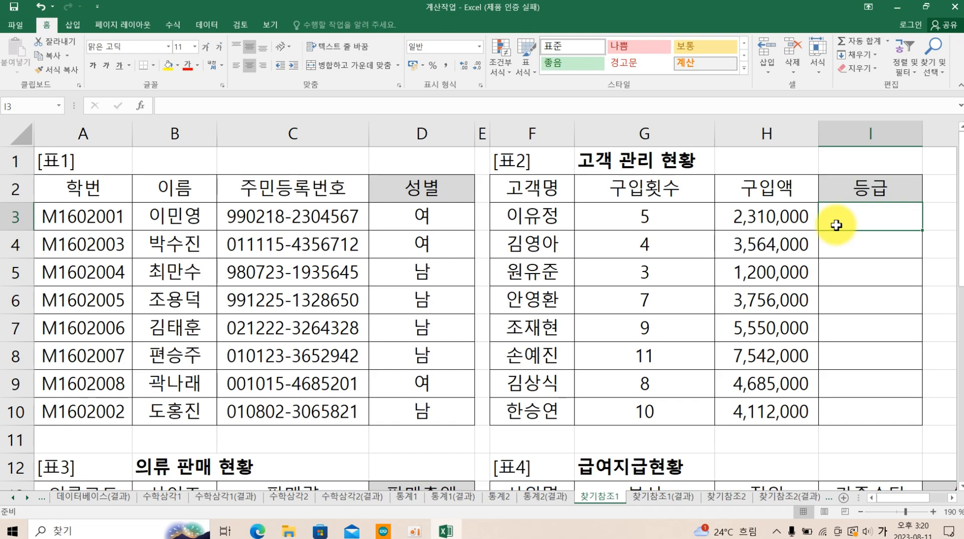
{"action": "left_click", "coordinate": [953, 499]}
{"action": "left_click", "coordinate": [953, 498]}
{"action": "left_click", "coordinate": [953, 498]}
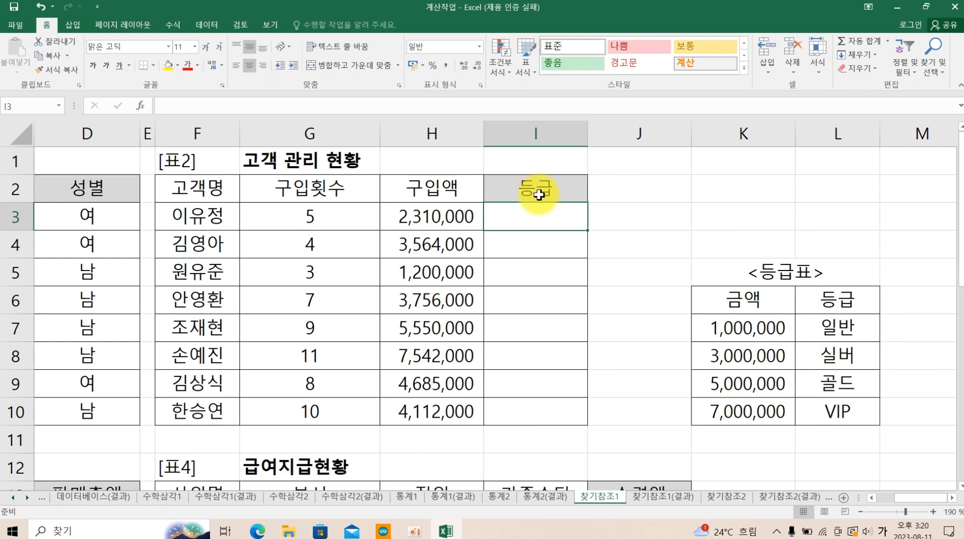
{"action": "type", "text": "="}
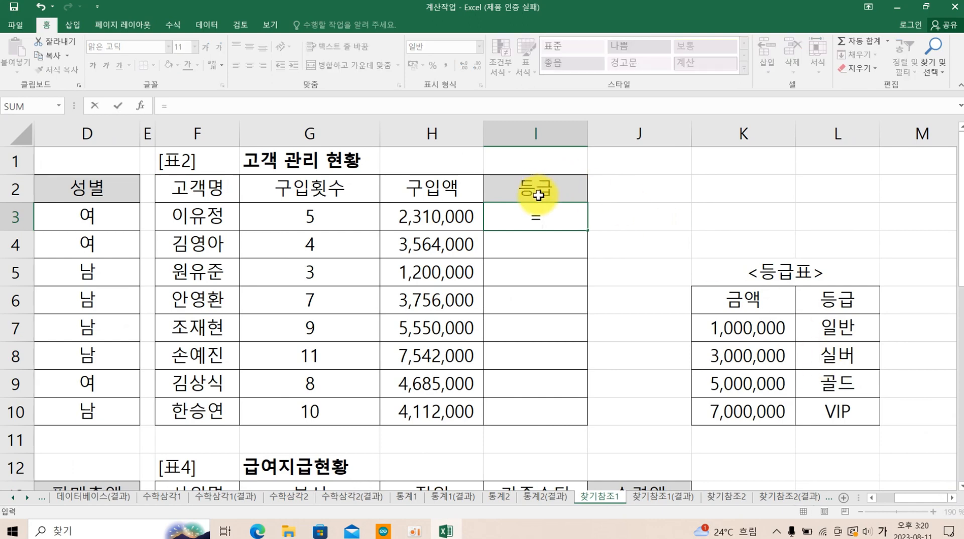
{"action": "type", "text": "VLOOKUP("}
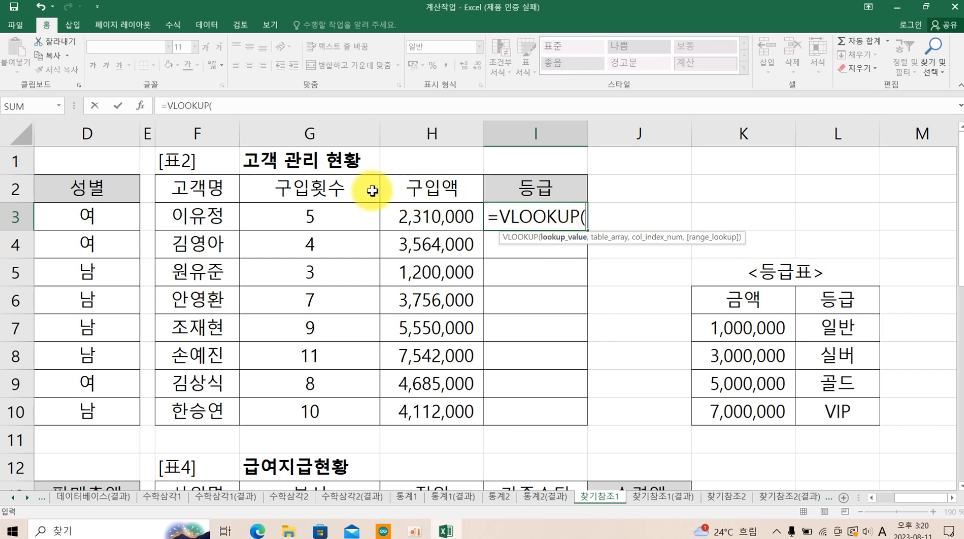
{"action": "left_click", "coordinate": [425, 217]}
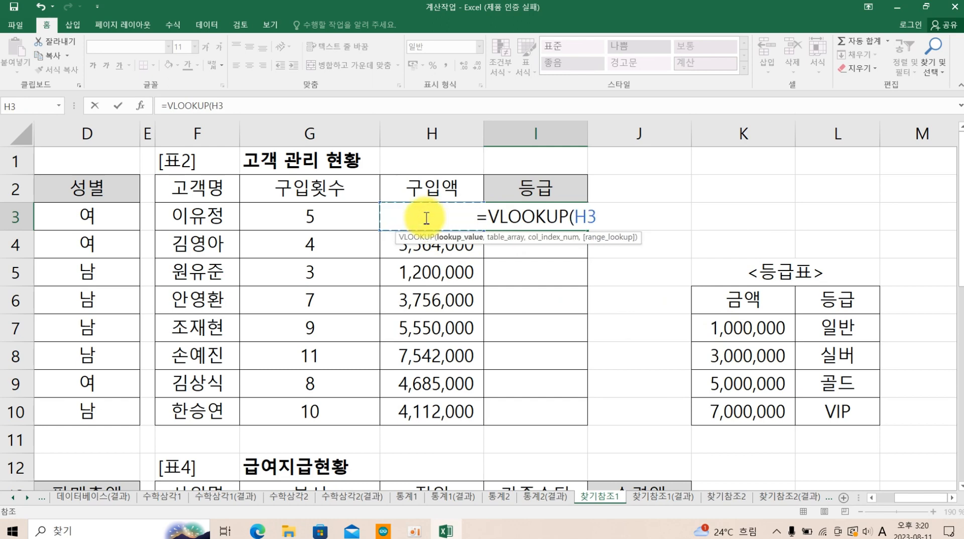
{"action": "type", "text": ","}
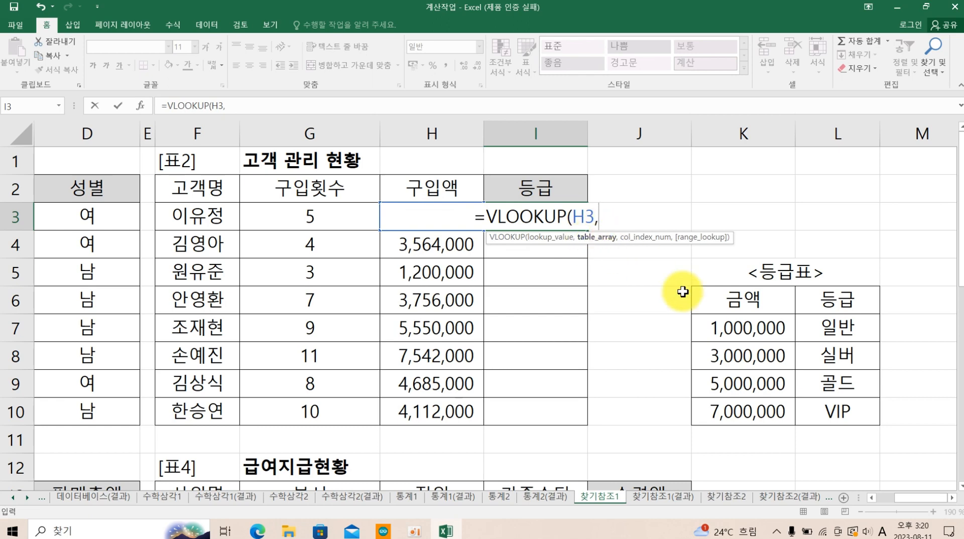
{"action": "left_click_drag", "start_coordinate": [719, 303], "coordinate": [815, 398]}
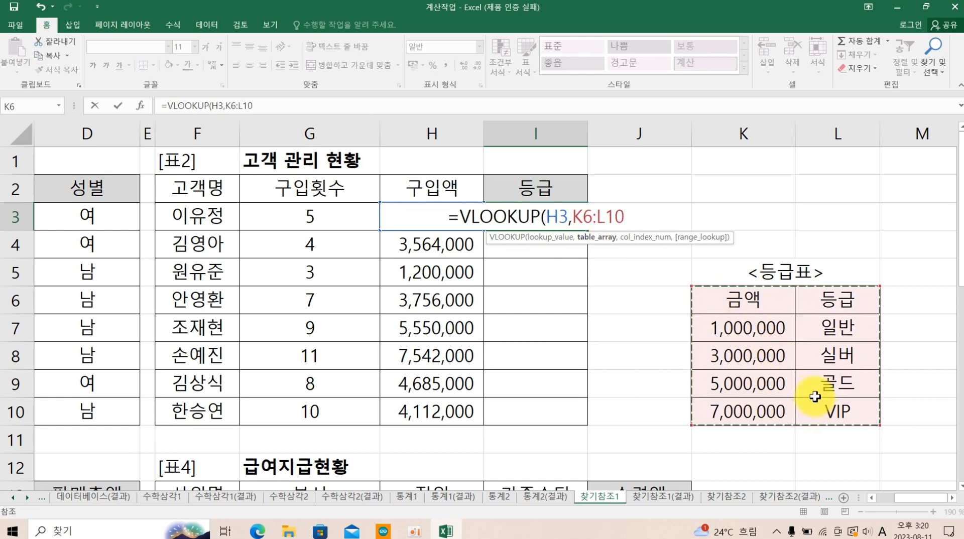
{"action": "key", "text": "F4"}
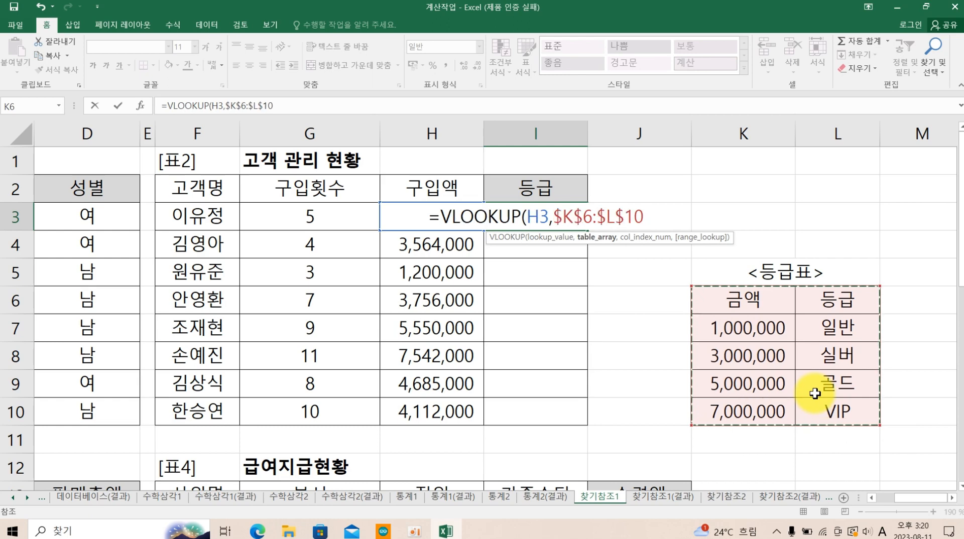
Finish the VLOOKUP formula in I3 with column index 2 and approximate match TRUE.
{"action": "type", "text": ","}
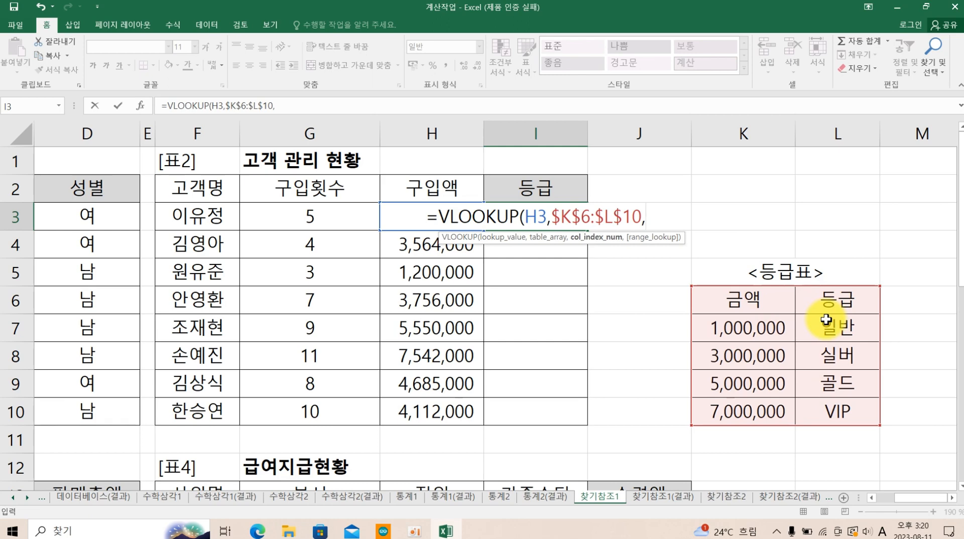
{"action": "type", "text": "2"}
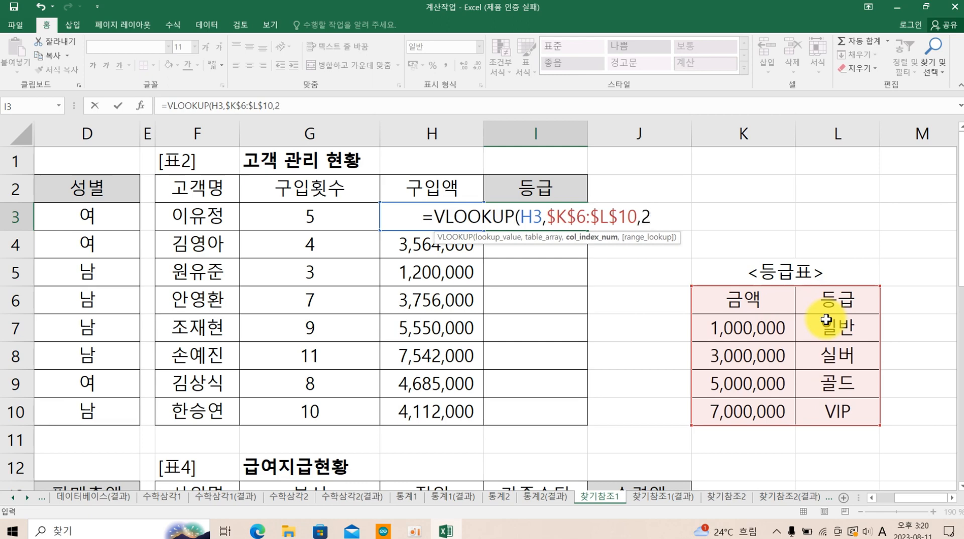
{"action": "type", "text": ","}
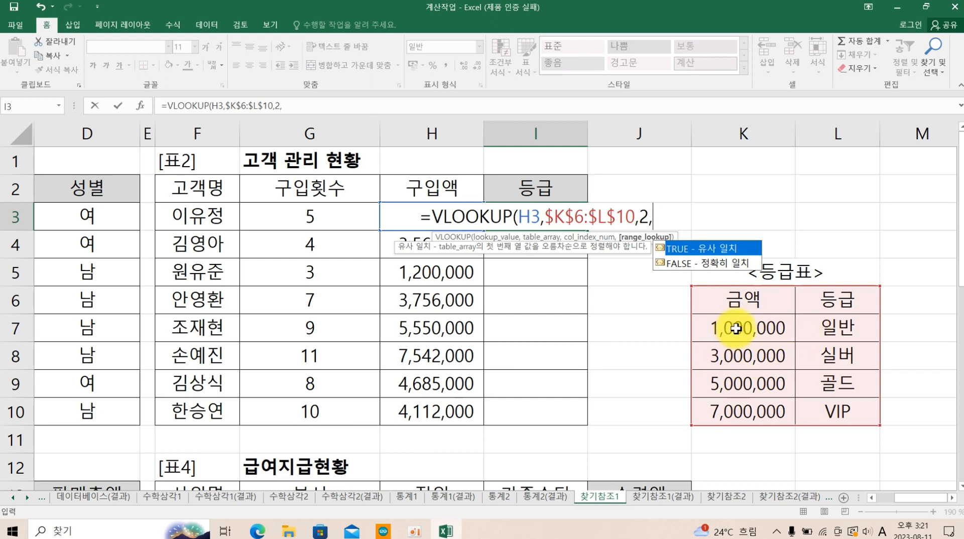
{"action": "double_click", "coordinate": [681, 249]}
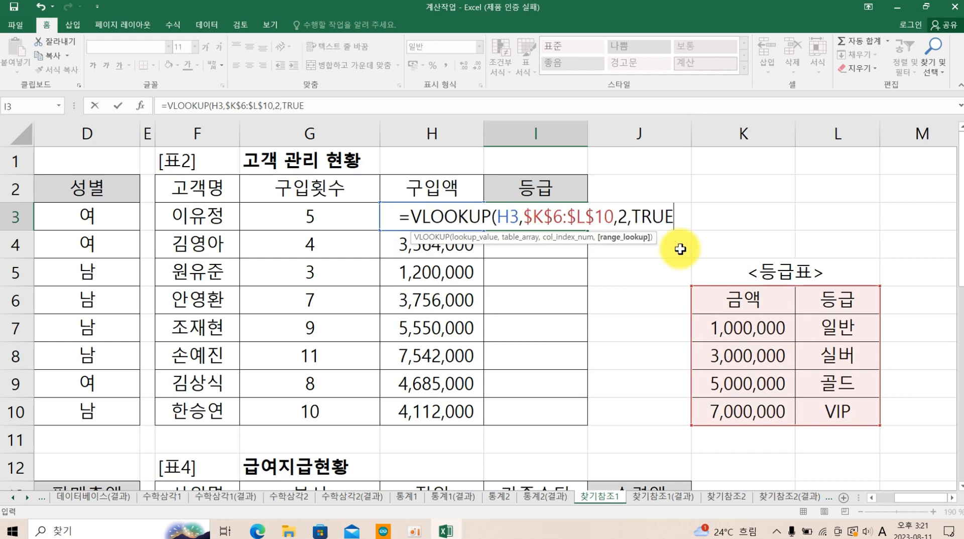
{"action": "type", "text": ")"}
{"action": "key", "text": "Return"}
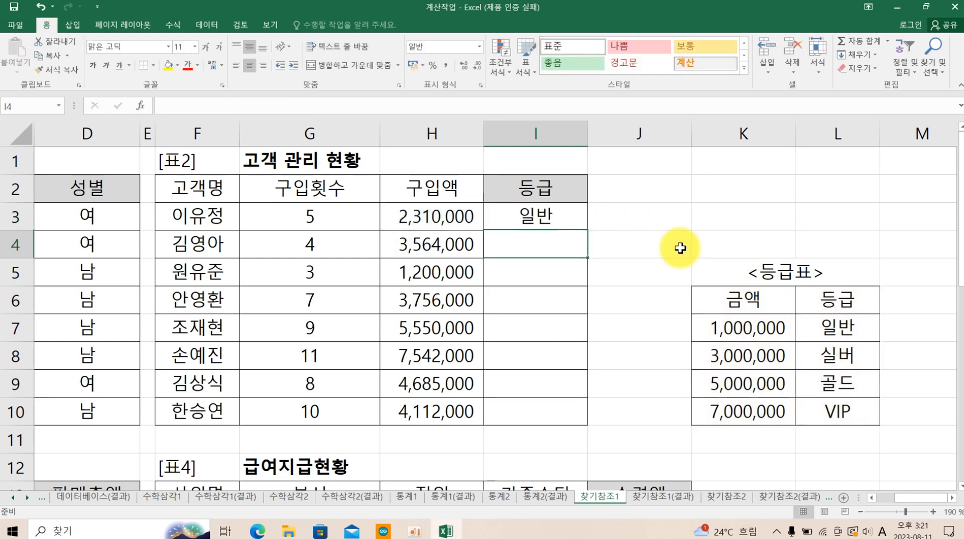
Fill the VLOOKUP formula from I3 down through I10 and review the formula in I3.
{"action": "left_click", "coordinate": [560, 216]}
{"action": "left_click_drag", "start_coordinate": [587, 229], "coordinate": [577, 400]}
{"action": "double_click", "coordinate": [561, 217]}
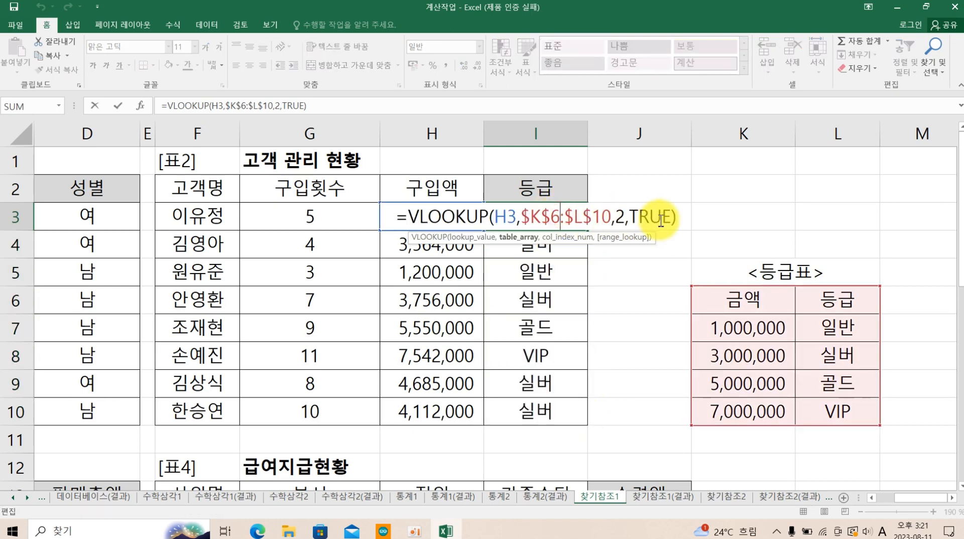
{"action": "left_click", "coordinate": [680, 220]}
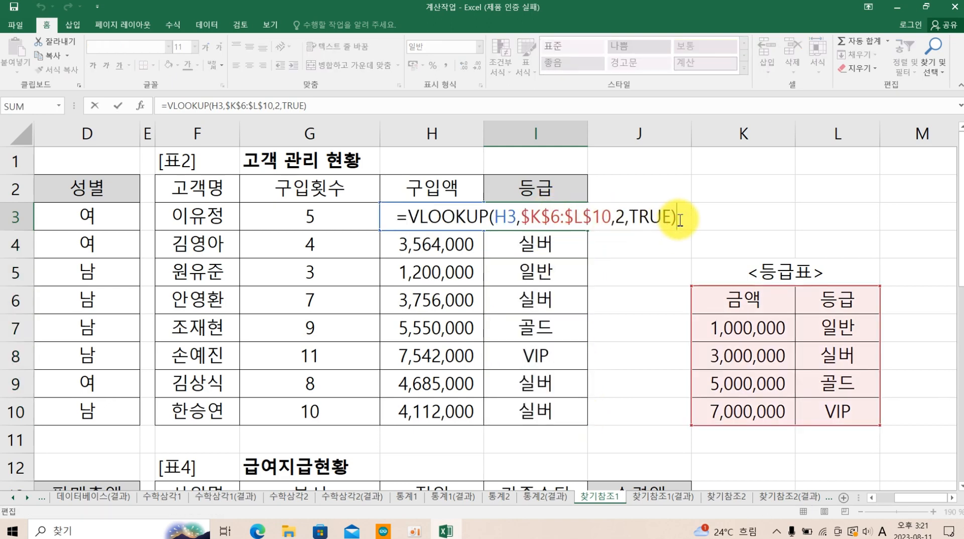
{"action": "key", "text": "Return"}
Begin a formula in D14 of the 의류 판매 현황 table and look over the <가격표> price table.
{"action": "scroll", "coordinate": [619, 279], "scroll_direction": "down", "scroll_amount": 3}
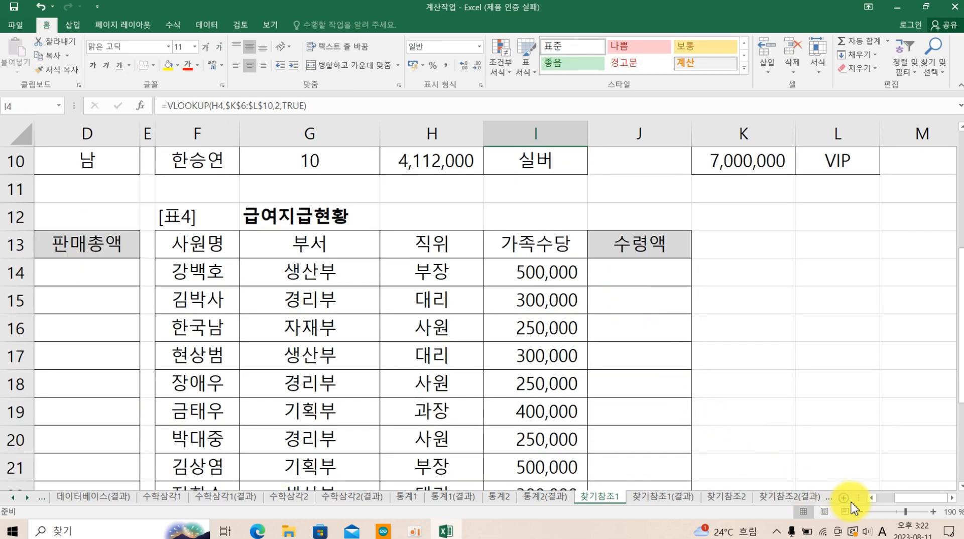
{"action": "scroll", "coordinate": [869, 499], "scroll_direction": "left", "scroll_amount": 3}
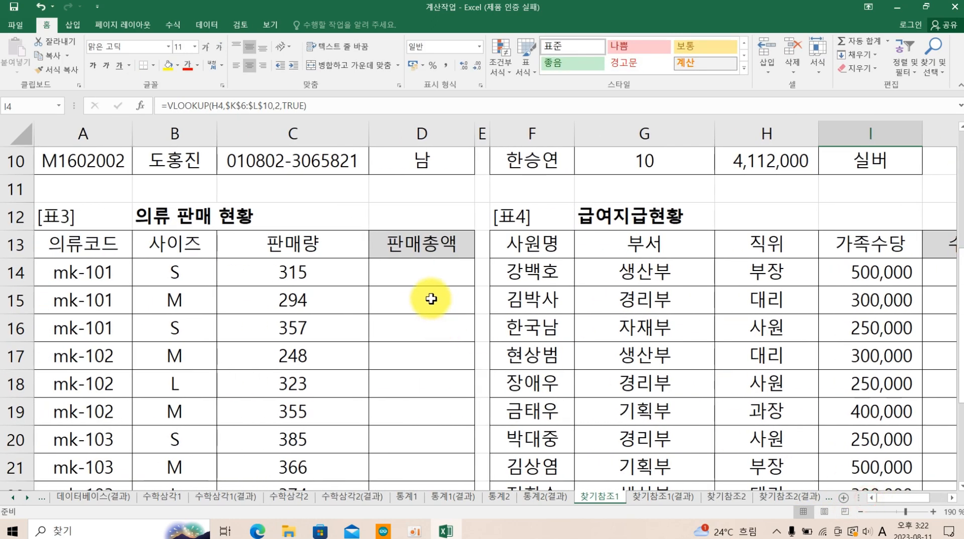
{"action": "scroll", "coordinate": [431, 297], "scroll_direction": "down", "scroll_amount": 1}
{"action": "scroll", "coordinate": [431, 295], "scroll_direction": "up", "scroll_amount": 1}
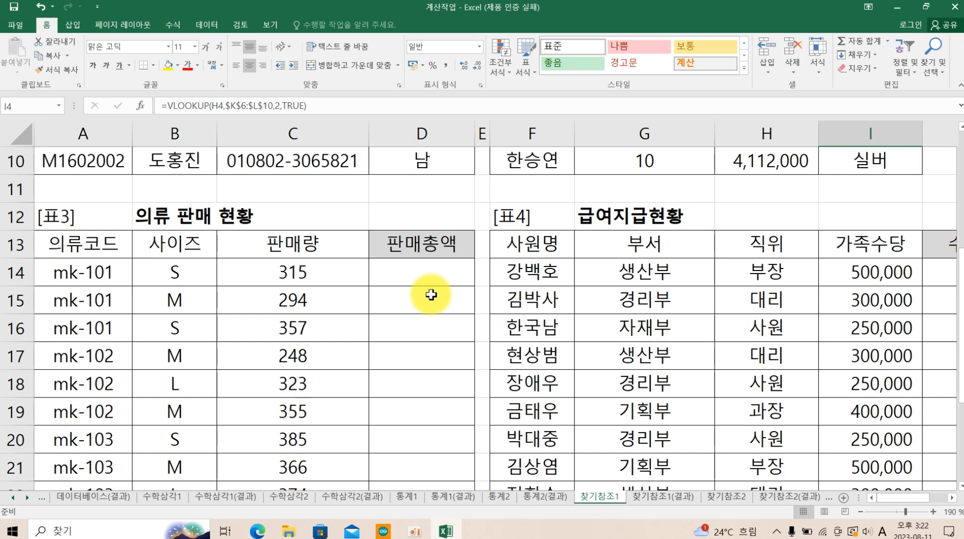
{"action": "left_click", "coordinate": [411, 267]}
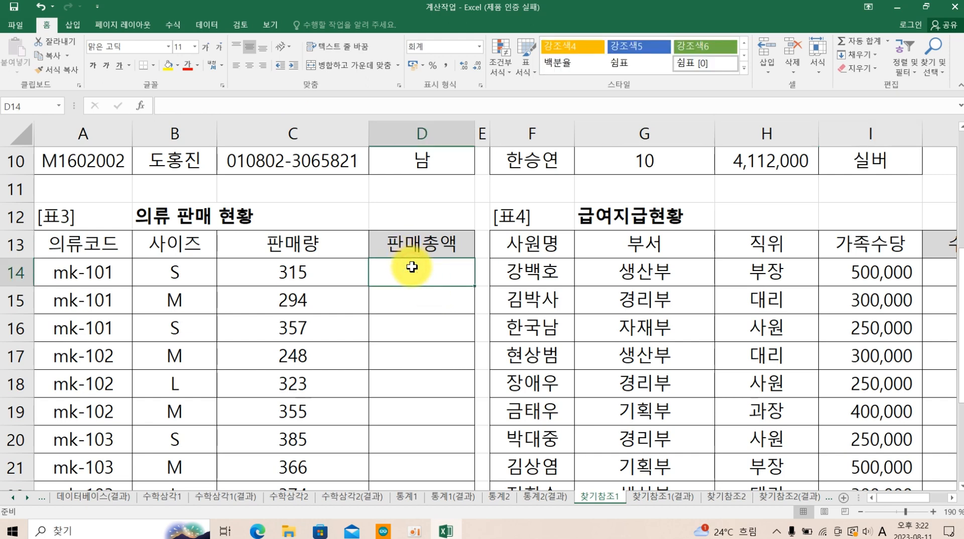
{"action": "type", "text": "="}
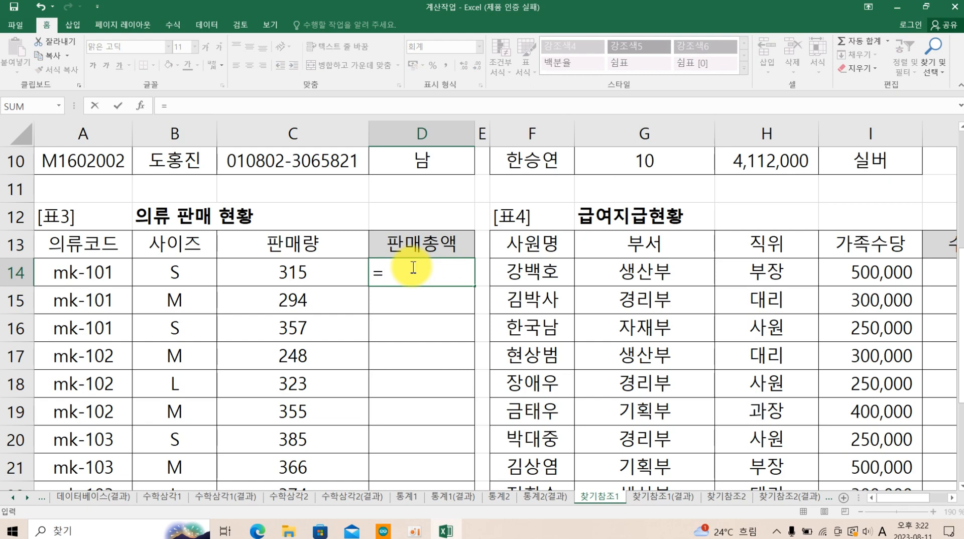
{"action": "scroll", "coordinate": [296, 271], "scroll_direction": "down", "scroll_amount": 2}
{"action": "scroll", "coordinate": [307, 276], "scroll_direction": "up", "scroll_amount": 2}
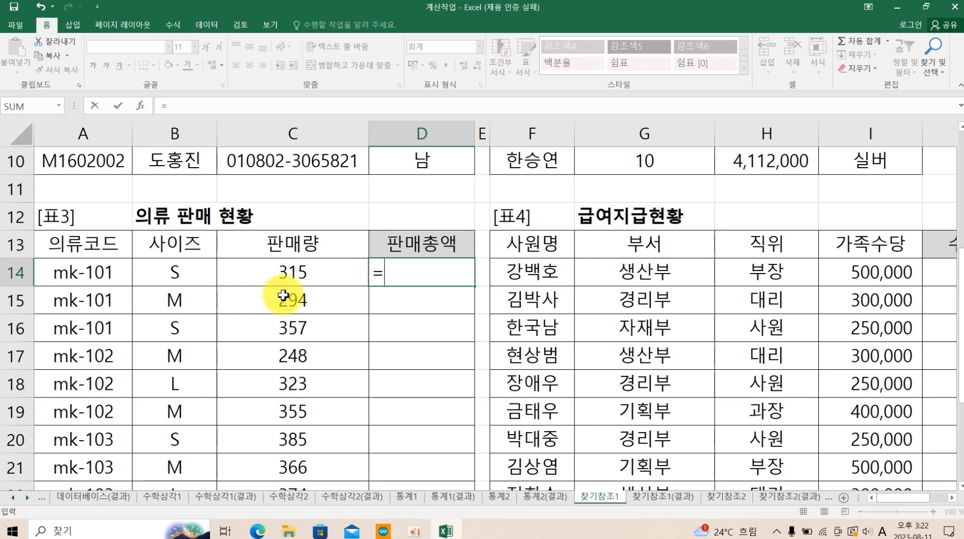
{"action": "scroll", "coordinate": [284, 301], "scroll_direction": "down", "scroll_amount": 3}
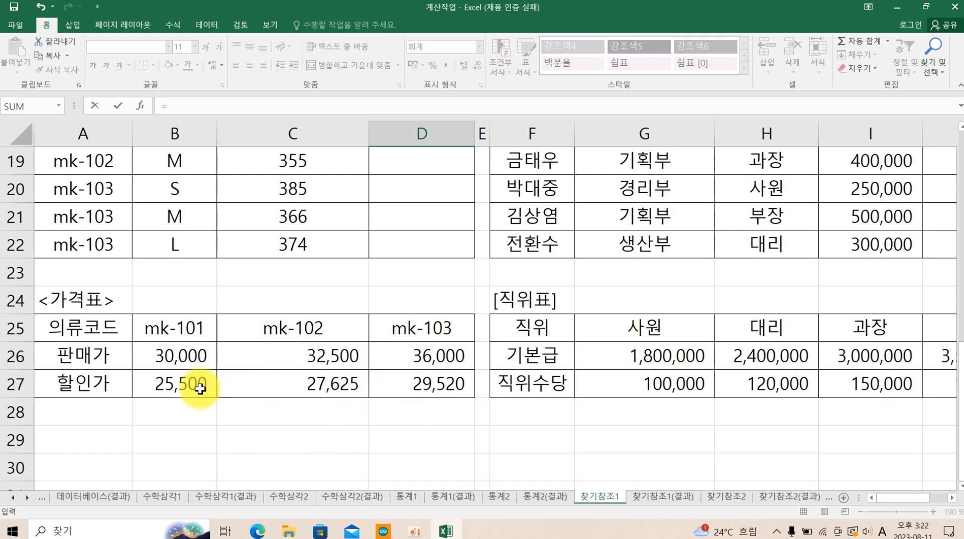
{"action": "scroll", "coordinate": [317, 361], "scroll_direction": "up", "scroll_amount": 2}
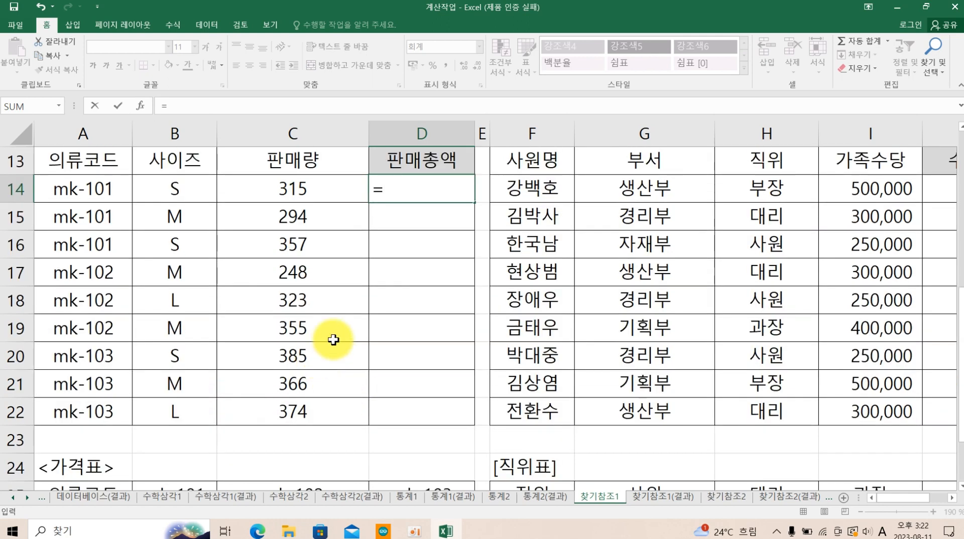
Enter a MATCH function in D14 with A14 as the lookup value and the absolute range $B$25:$D$25 as the lookup array.
{"action": "type", "text": "mat"}
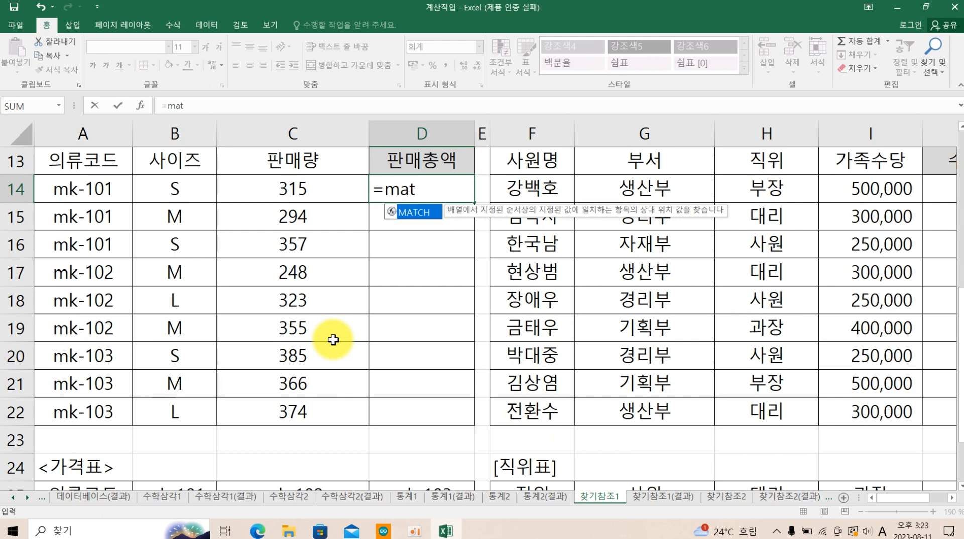
{"action": "key", "text": "Tab"}
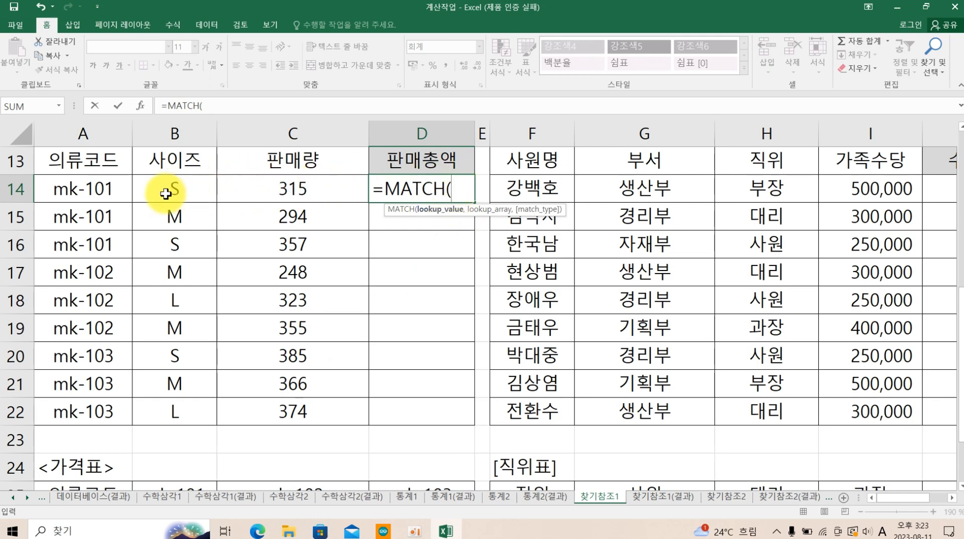
{"action": "left_click", "coordinate": [92, 192]}
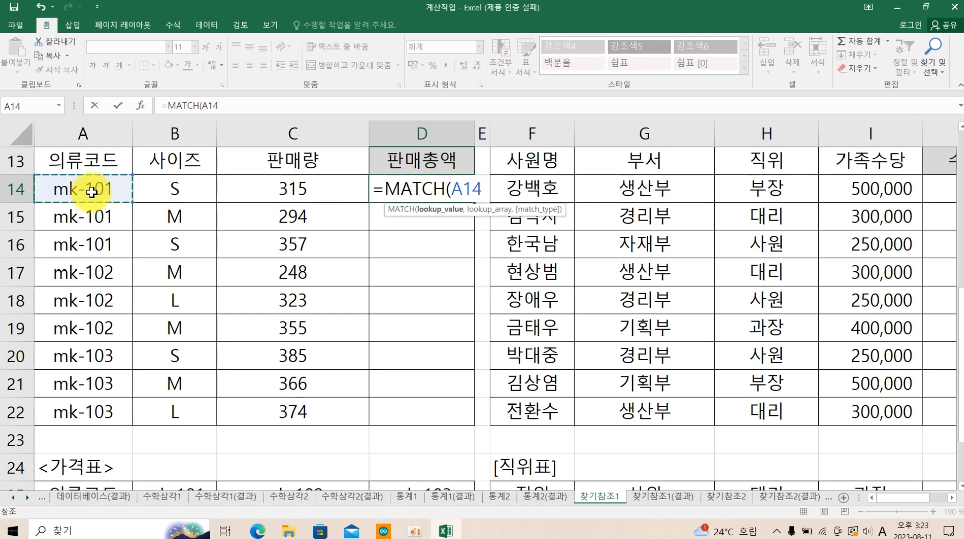
{"action": "type", "text": ","}
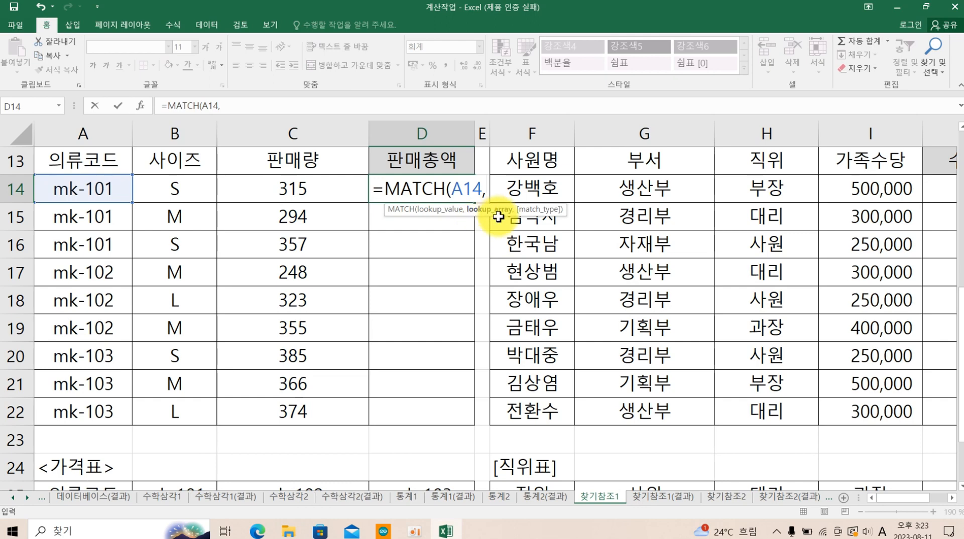
{"action": "scroll", "coordinate": [378, 275], "scroll_direction": "down", "scroll_amount": 2}
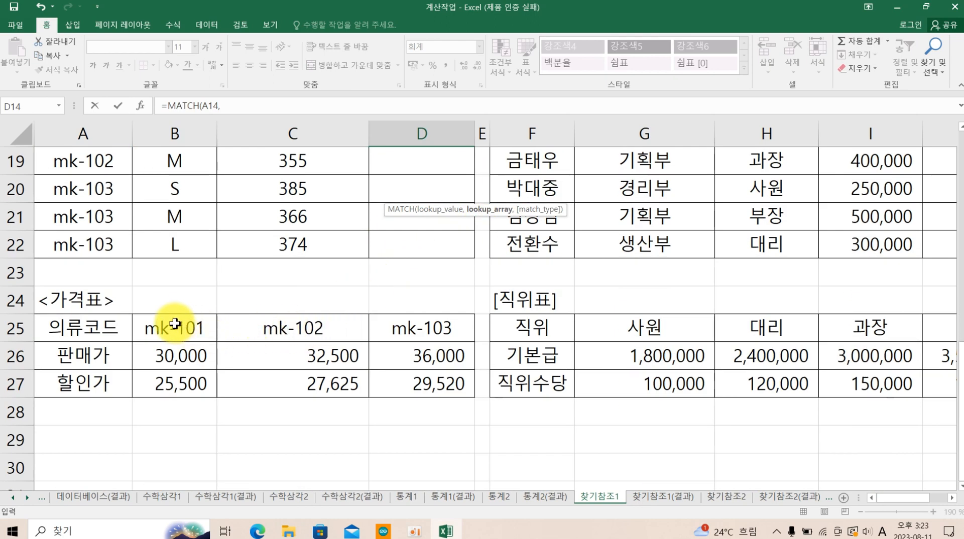
{"action": "left_click", "coordinate": [160, 329]}
{"action": "left_click_drag", "start_coordinate": [160, 329], "coordinate": [397, 325]}
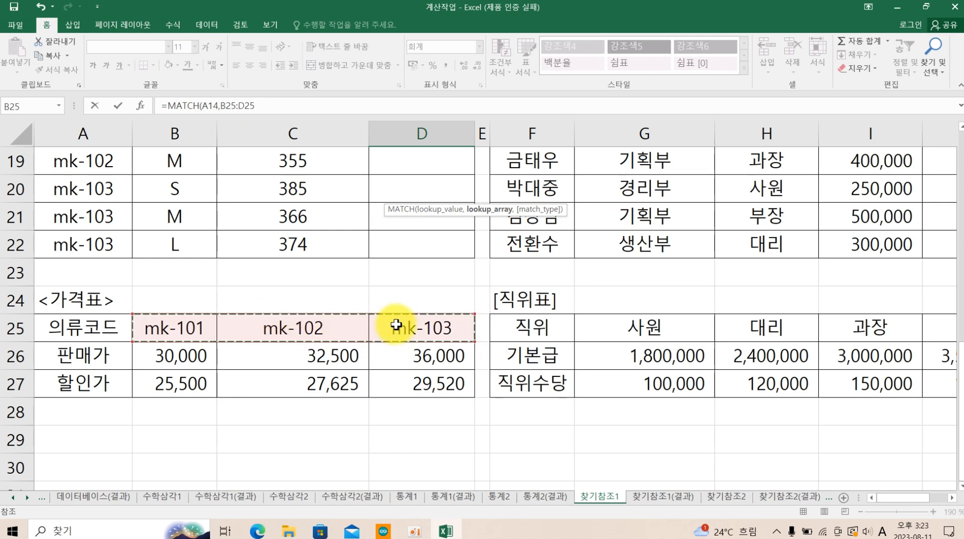
{"action": "key", "text": "F4"}
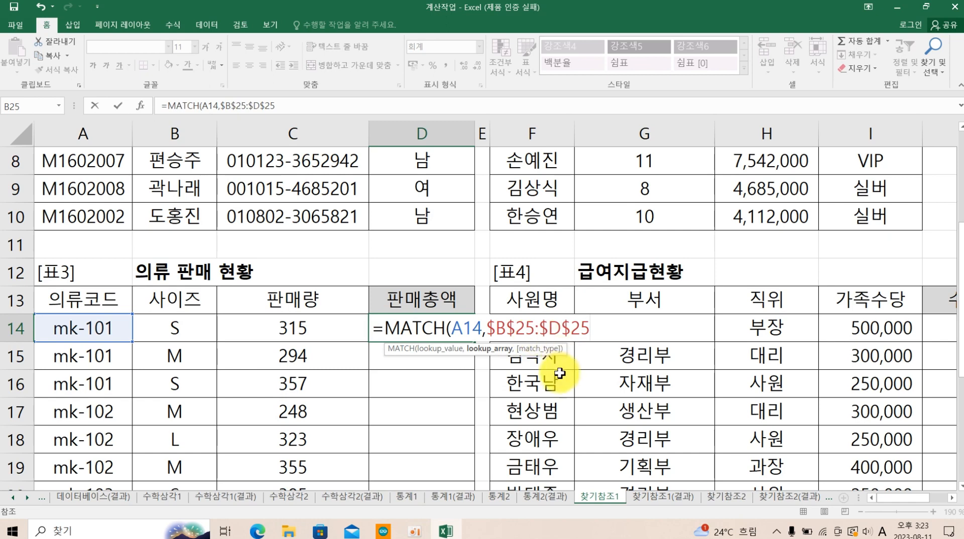
Finish the MATCH formula in D14 with match type 0 for an exact match.
{"action": "type", "text": ","}
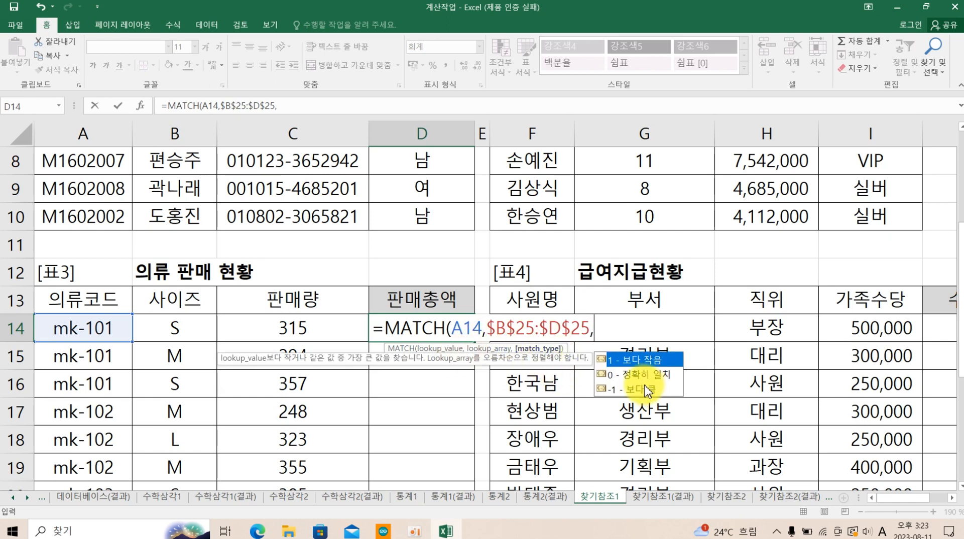
{"action": "double_click", "coordinate": [632, 378]}
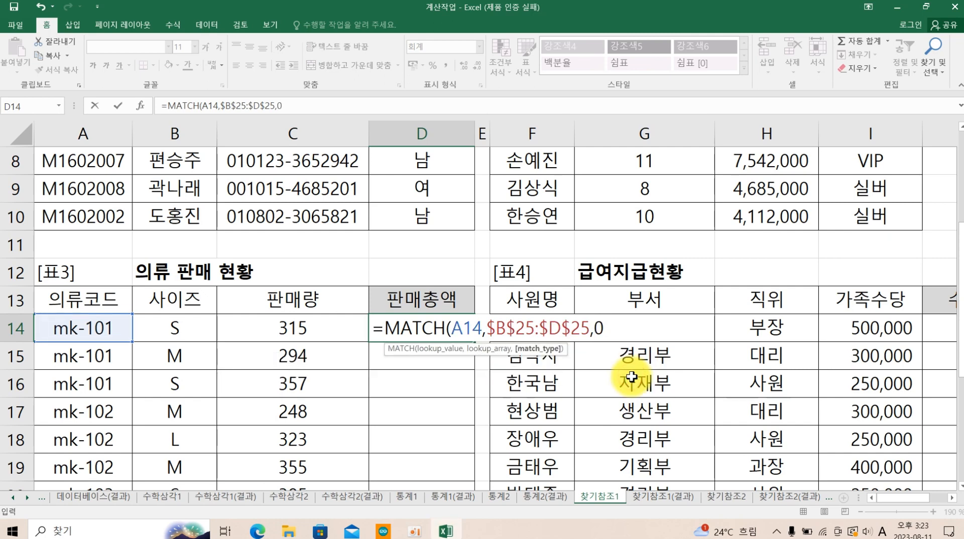
{"action": "key", "text": "Return"}
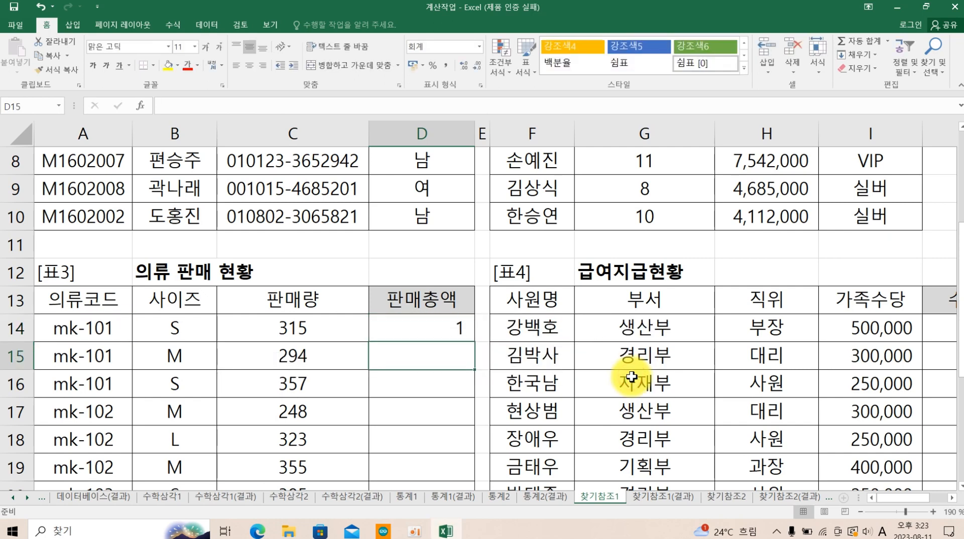
Fill the MATCH formula from D14 down through D22 and review the formula in D14.
{"action": "left_click", "coordinate": [455, 324]}
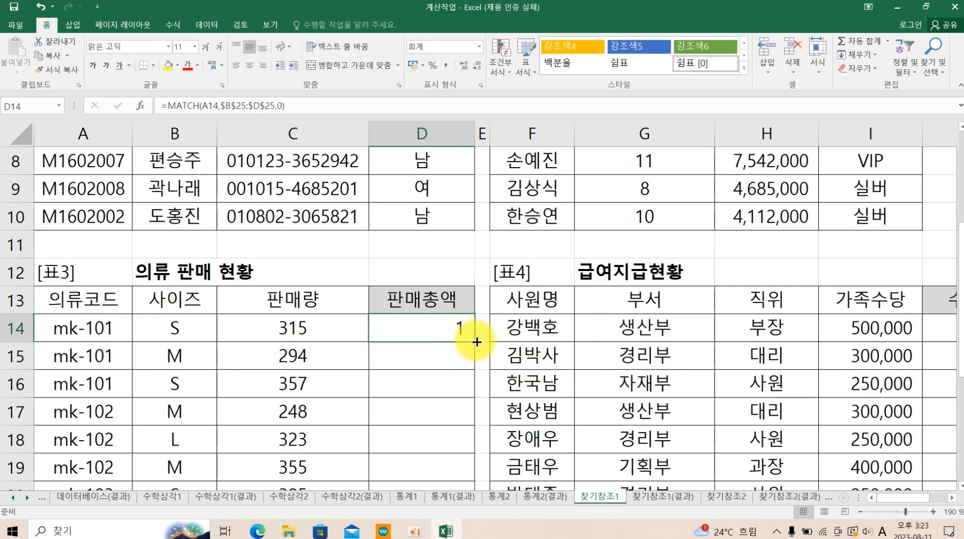
{"action": "left_click_drag", "start_coordinate": [472, 343], "coordinate": [472, 448]}
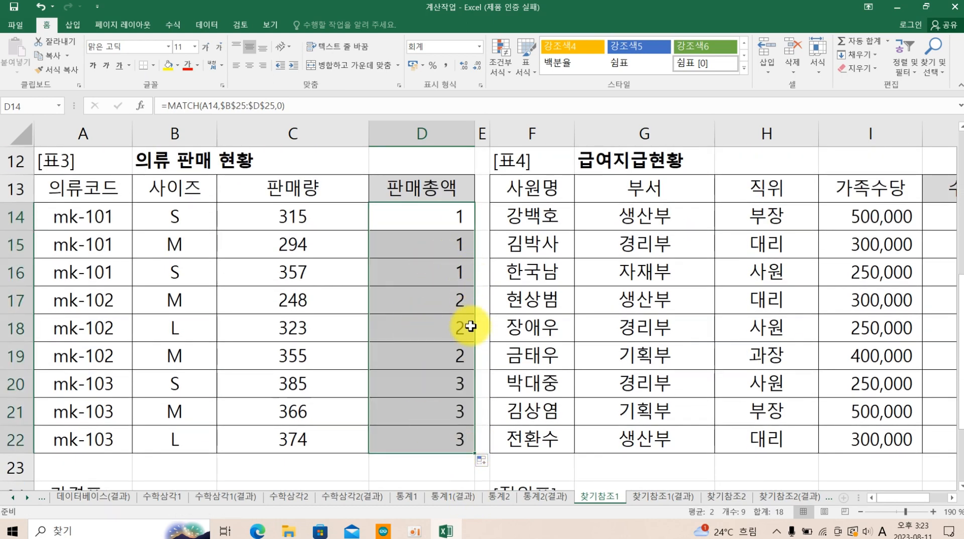
{"action": "double_click", "coordinate": [432, 215]}
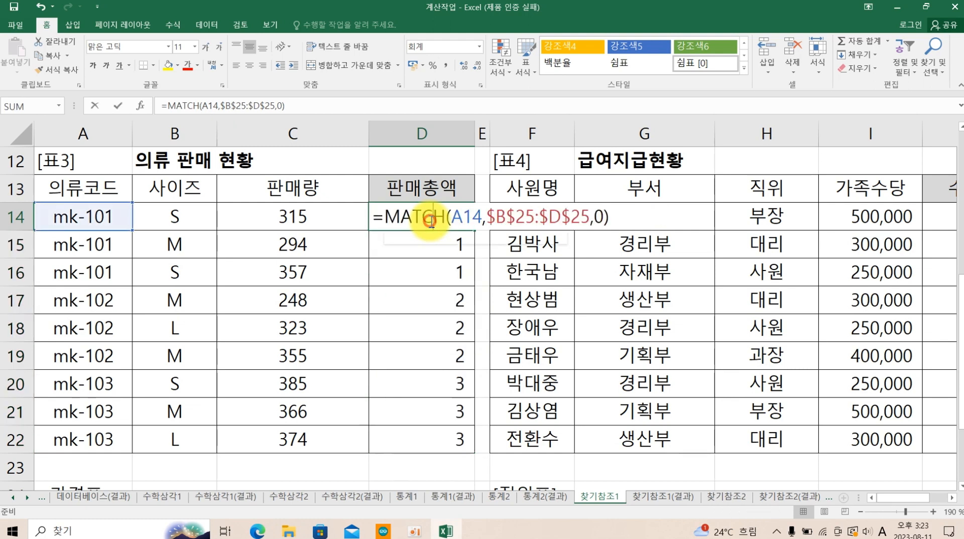
{"action": "left_click", "coordinate": [618, 221]}
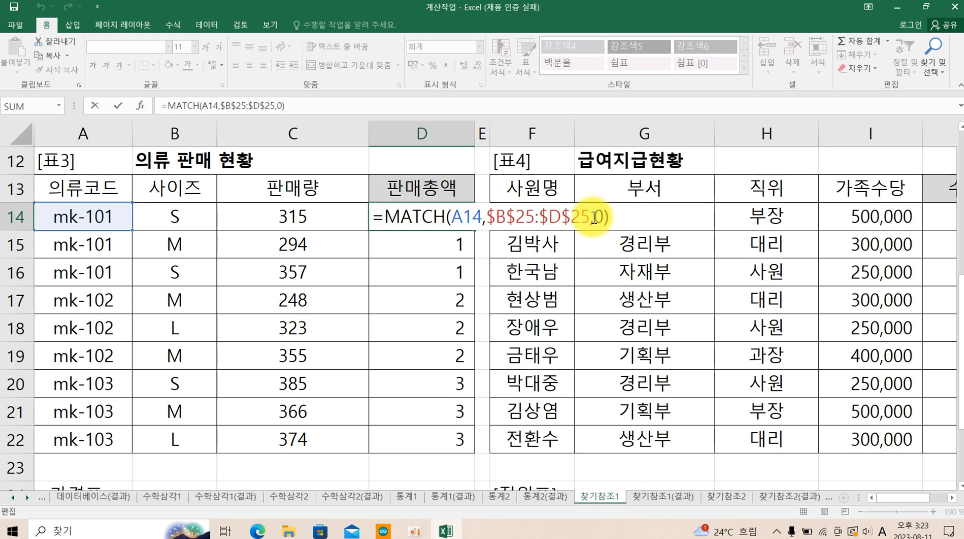
Nest the MATCH in D14 inside an INDEX function with the absolute range $B$26:$D$27 as the array.
{"action": "left_click", "coordinate": [385, 217]}
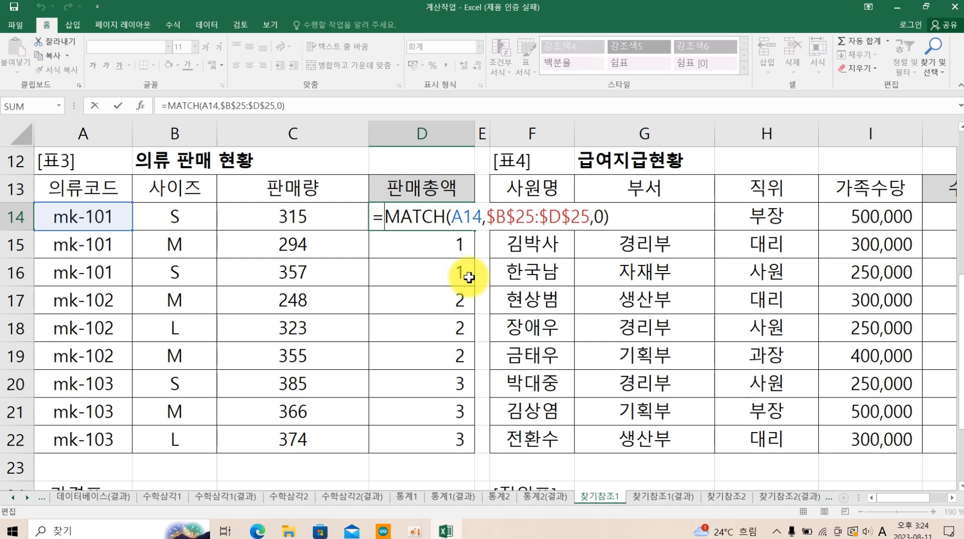
{"action": "type", "text": "index"}
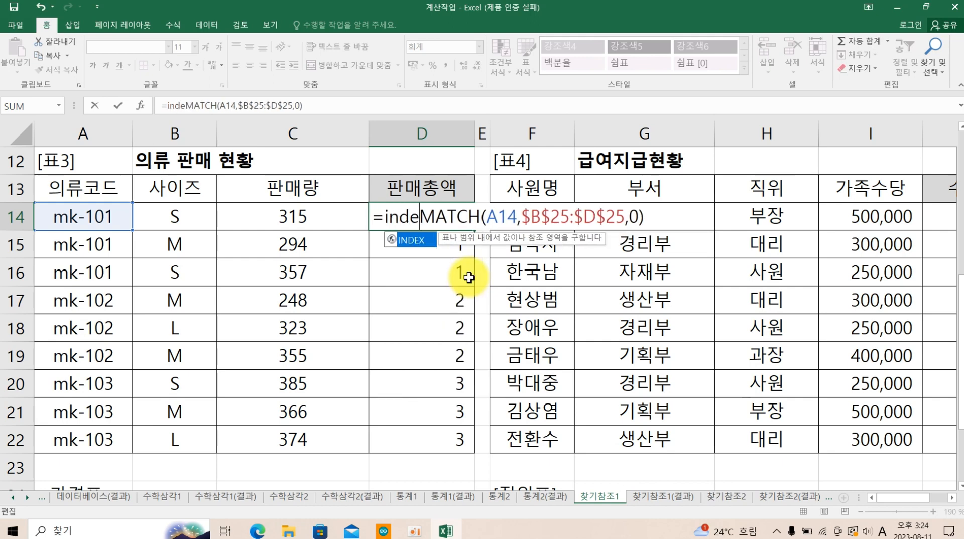
{"action": "type", "text": "("}
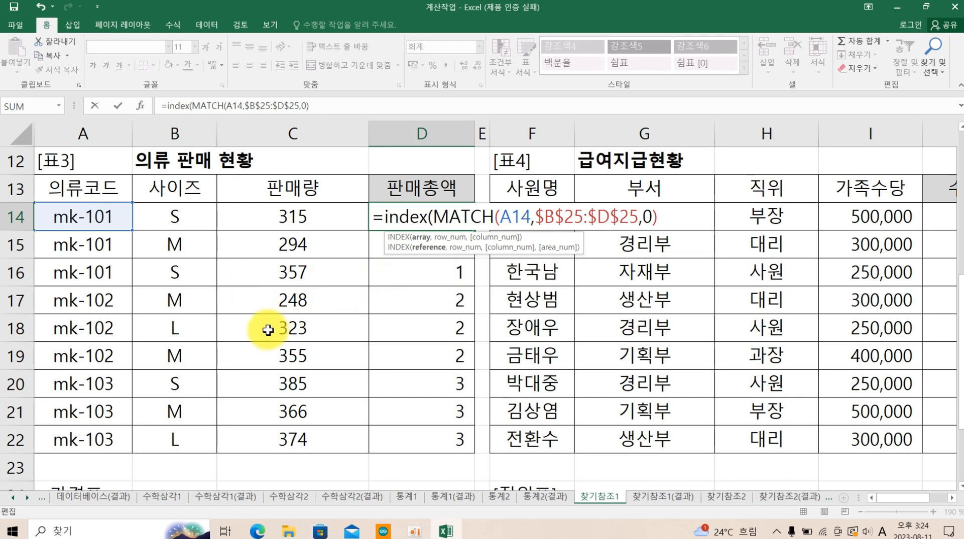
{"action": "scroll", "coordinate": [263, 327], "scroll_direction": "down", "scroll_amount": 3}
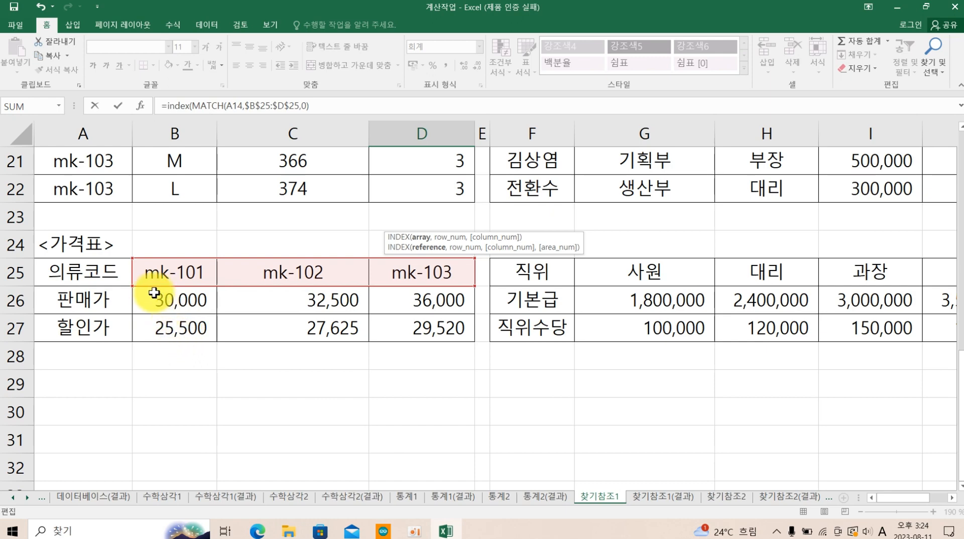
{"action": "left_click", "coordinate": [157, 326]}
{"action": "left_click_drag", "start_coordinate": [180, 302], "coordinate": [427, 327]}
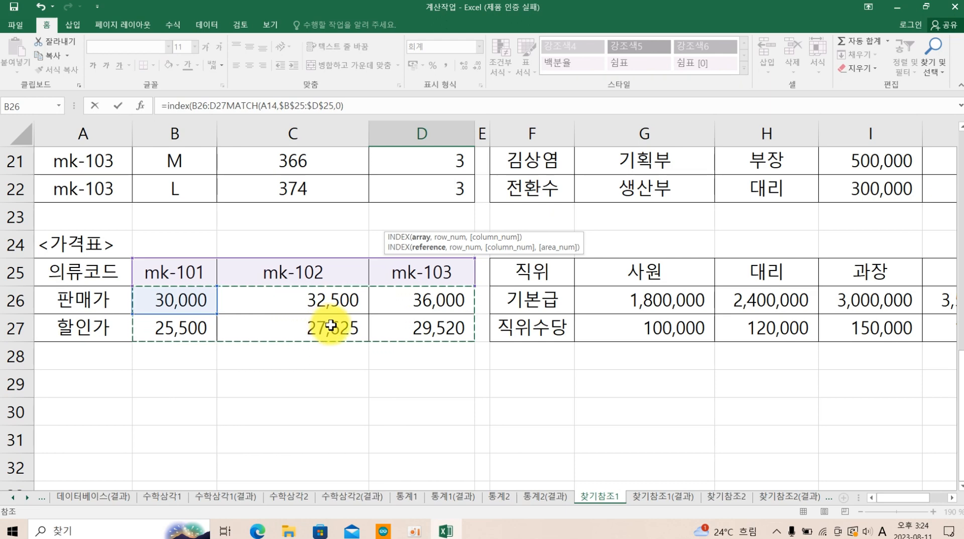
{"action": "key", "text": "F4"}
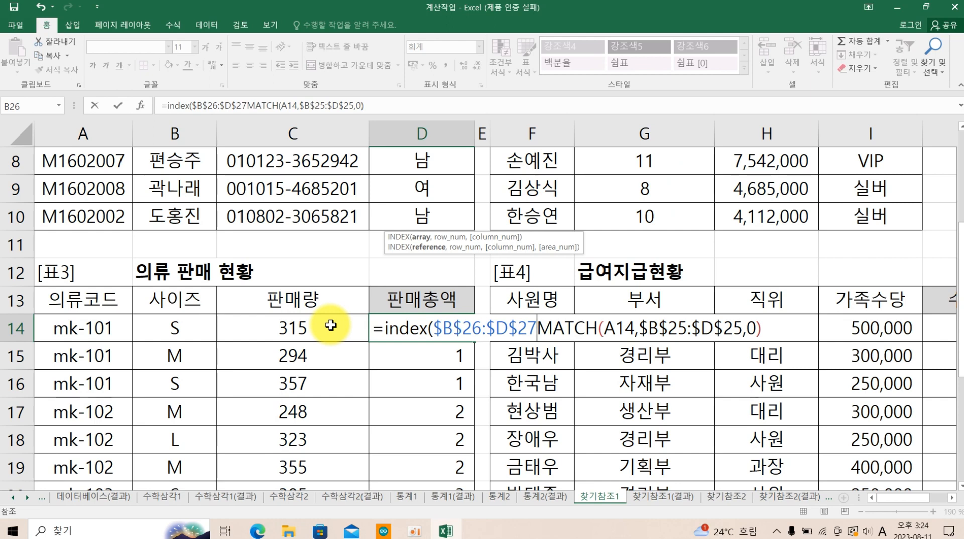
{"action": "type", "text": ","}
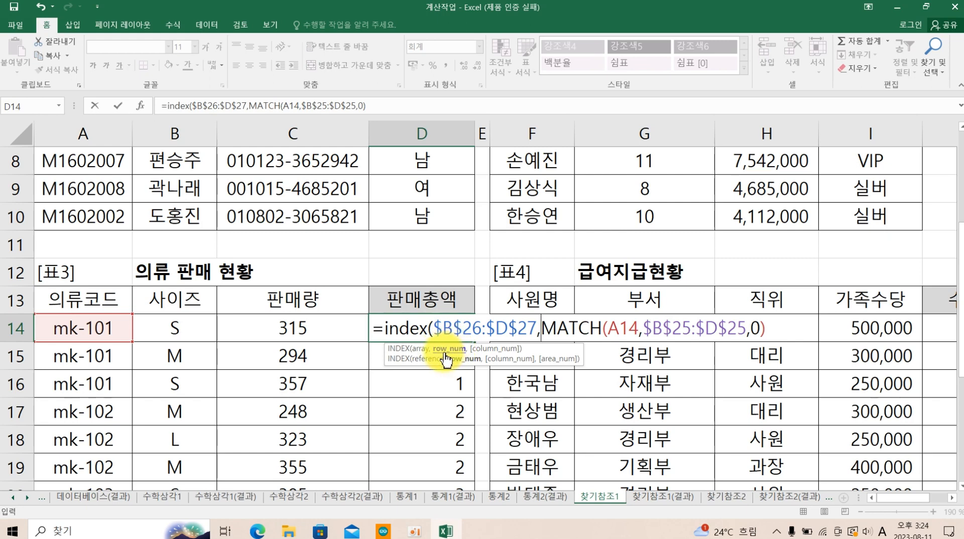
Set the INDEX row number to 2 for the 할인가 row, keep MATCH as the column number, and complete the D14 formula.
{"action": "scroll", "coordinate": [209, 405], "scroll_direction": "down", "scroll_amount": 4}
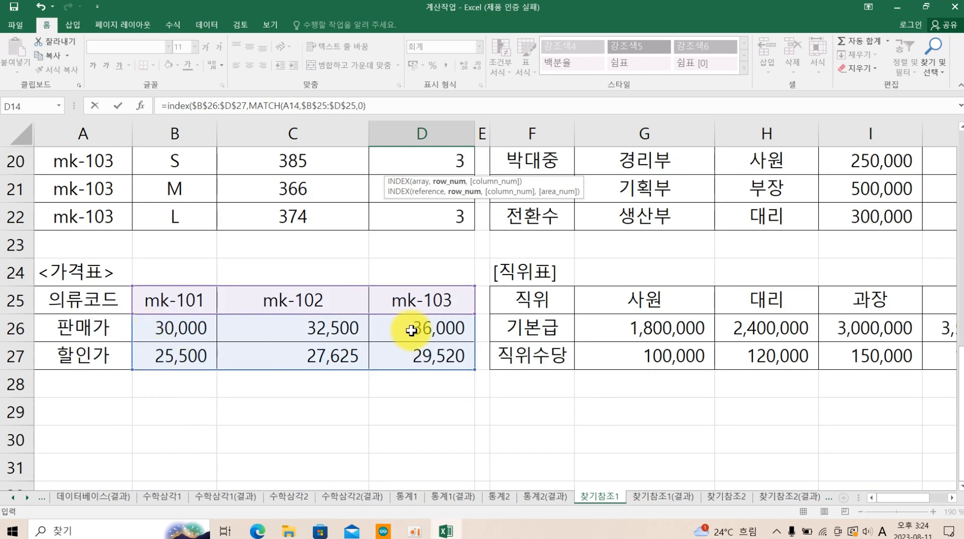
{"action": "scroll", "coordinate": [411, 331], "scroll_direction": "up", "scroll_amount": 3}
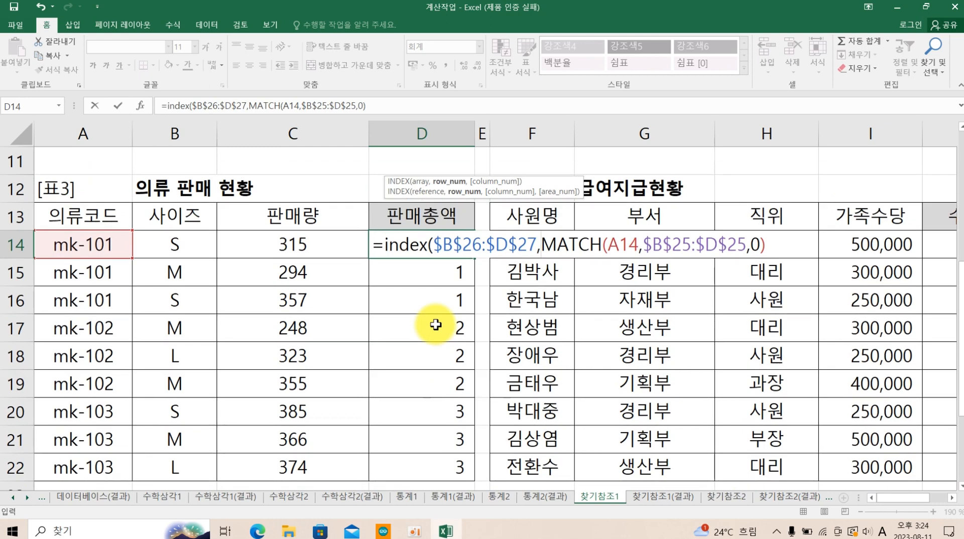
{"action": "type", "text": "2,"}
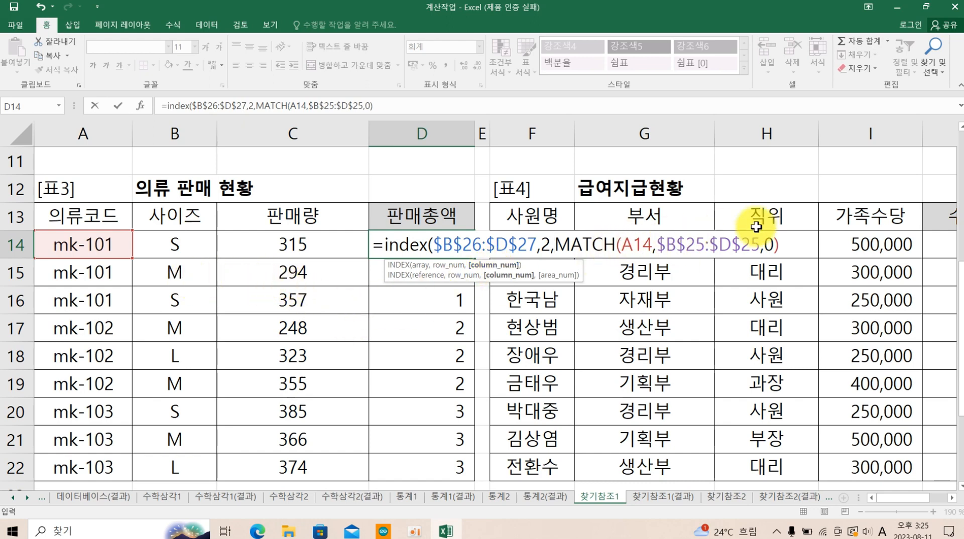
{"action": "left_click", "coordinate": [786, 244]}
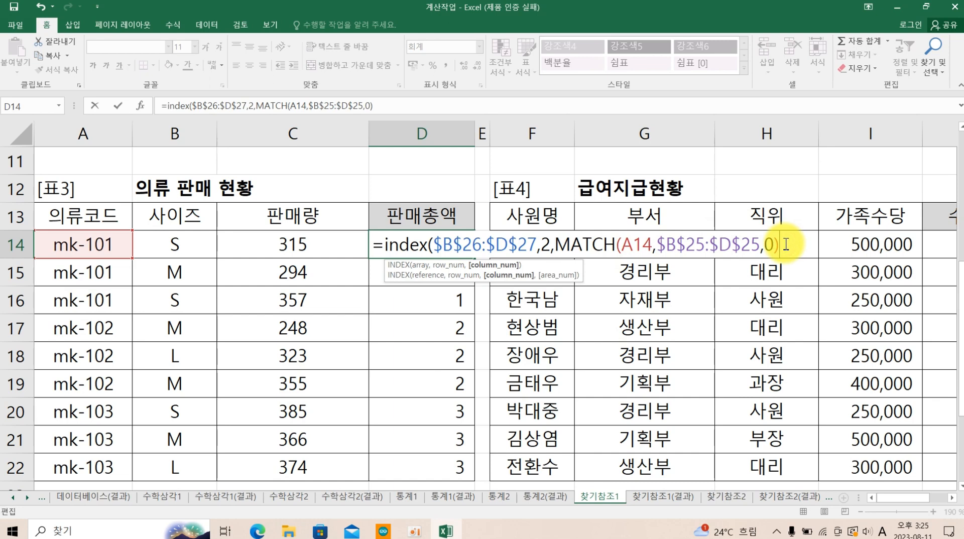
{"action": "type", "text": ")"}
{"action": "key", "text": "Return"}
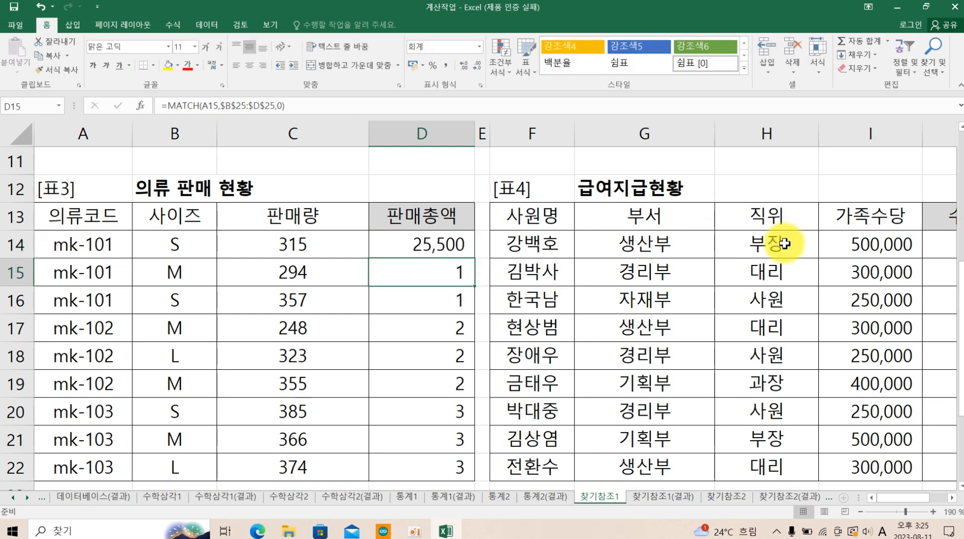
Review the INDEX and MATCH formula in D14 and fill it down through D22.
{"action": "double_click", "coordinate": [466, 241]}
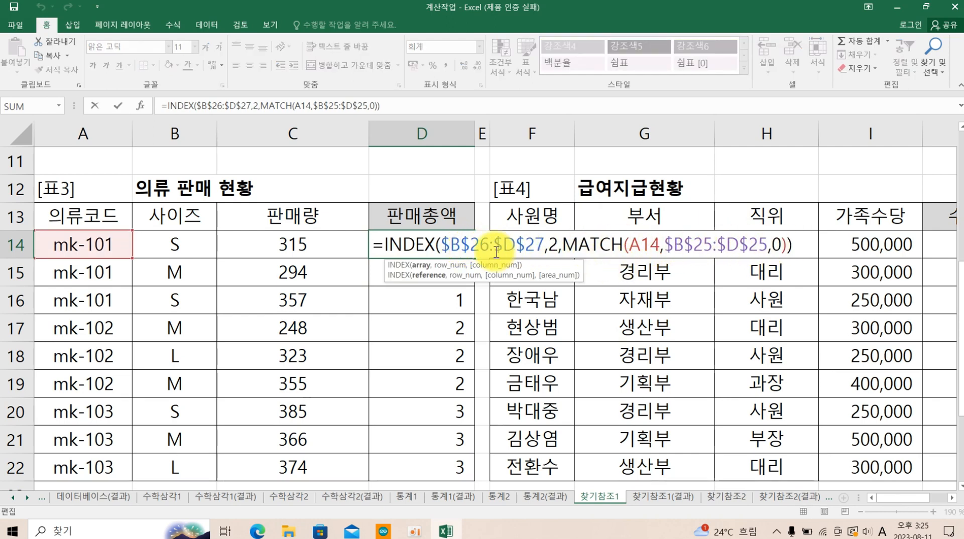
{"action": "key", "text": "Return"}
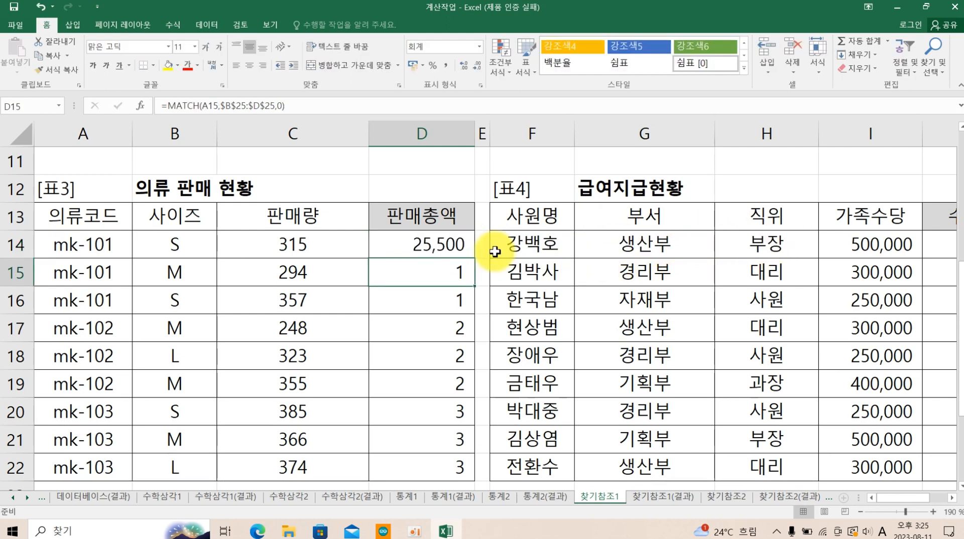
{"action": "left_click", "coordinate": [463, 239]}
{"action": "left_click_drag", "start_coordinate": [475, 258], "coordinate": [471, 473]}
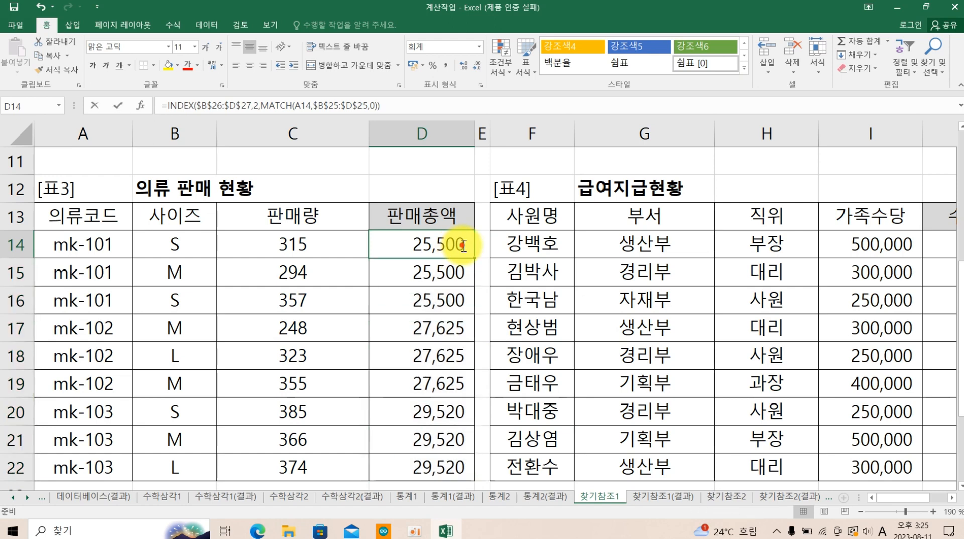
Multiply the INDEX result in D14 by the sales quantity in C14, placing C14* at the front of the formula.
{"action": "double_click", "coordinate": [458, 251]}
{"action": "left_click", "coordinate": [804, 244]}
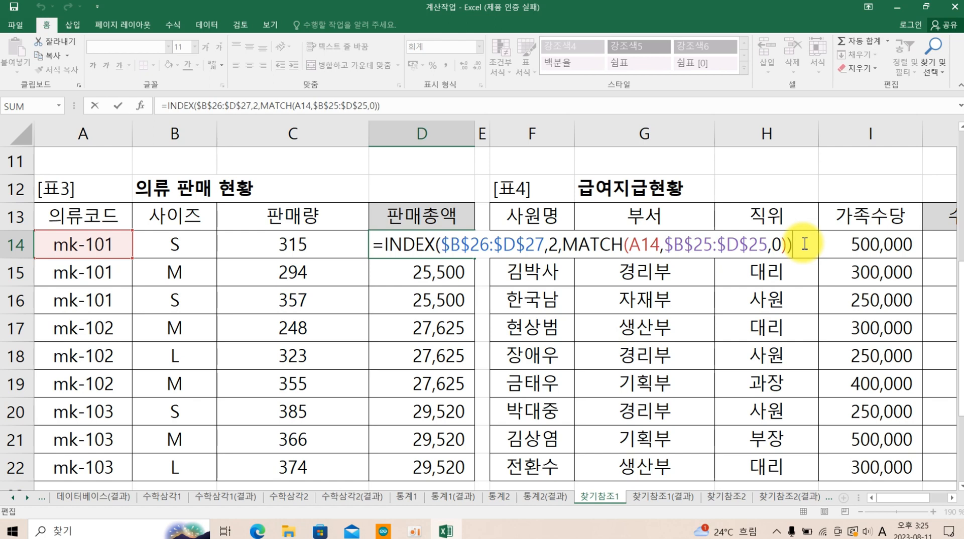
{"action": "left_click", "coordinate": [385, 245]}
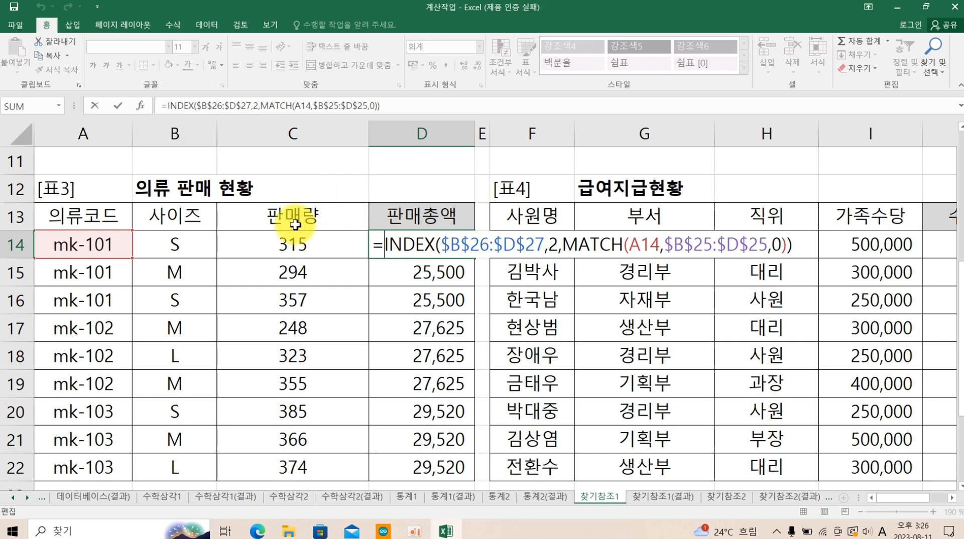
{"action": "left_click", "coordinate": [292, 243]}
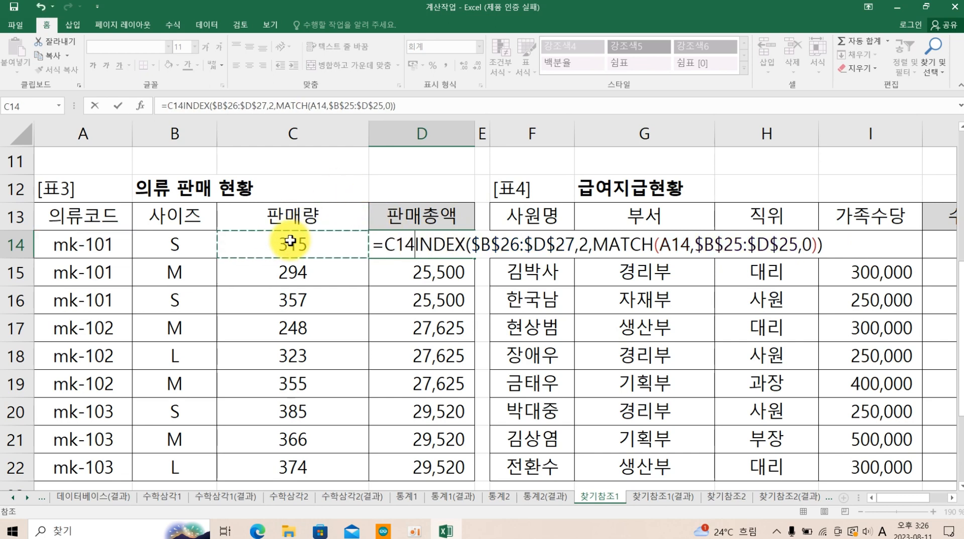
{"action": "type", "text": "*"}
{"action": "key", "text": "Return"}
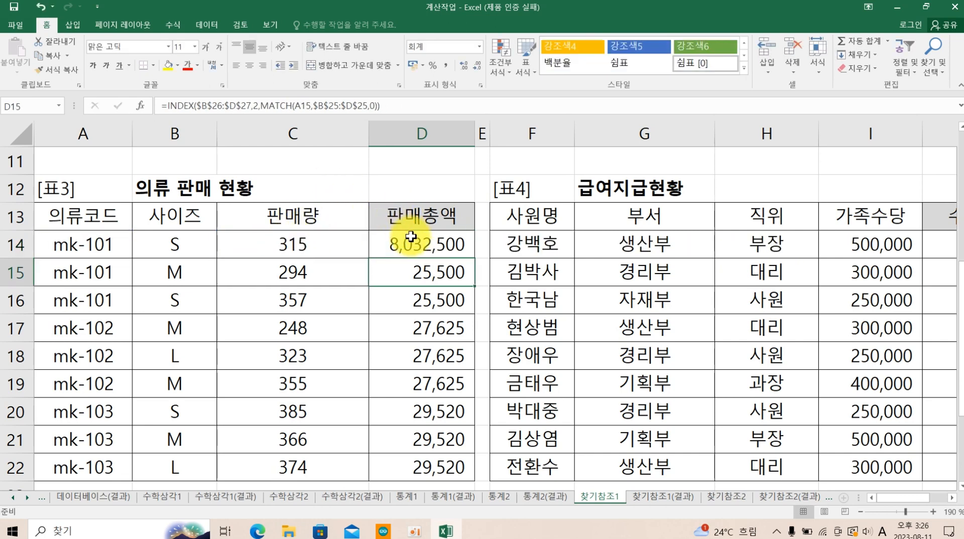
Fill the 판매총액 formula from D14 down through D22 and review the formula in D14.
{"action": "left_click", "coordinate": [432, 244]}
{"action": "left_click_drag", "start_coordinate": [482, 258], "coordinate": [457, 468]}
{"action": "double_click", "coordinate": [432, 244]}
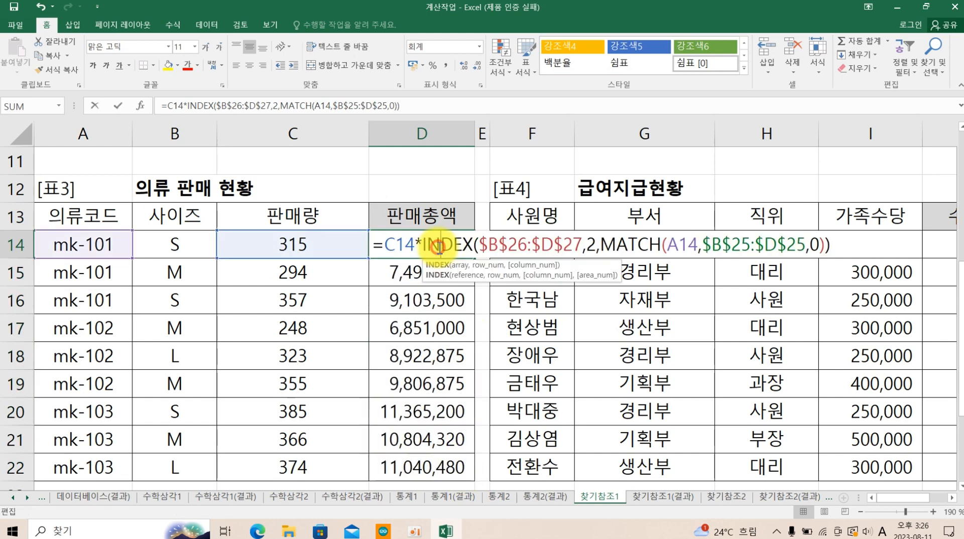
{"action": "left_click", "coordinate": [835, 248]}
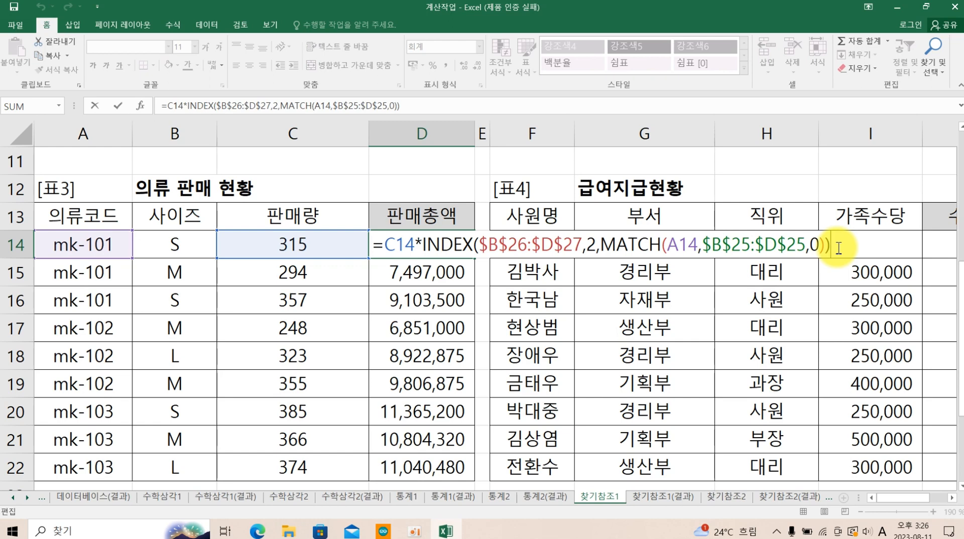
{"action": "key", "text": "Return"}
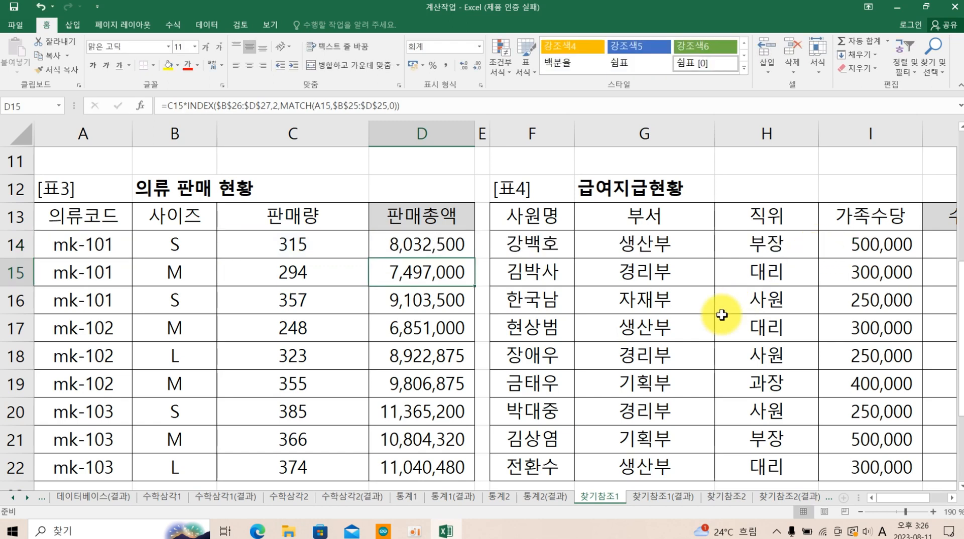
Start an HLOOKUP formula in J14, the first 수령액 cell of the 급여지급현황 table.
{"action": "left_click", "coordinate": [708, 324]}
{"action": "left_click", "coordinate": [952, 498]}
{"action": "left_click", "coordinate": [952, 498]}
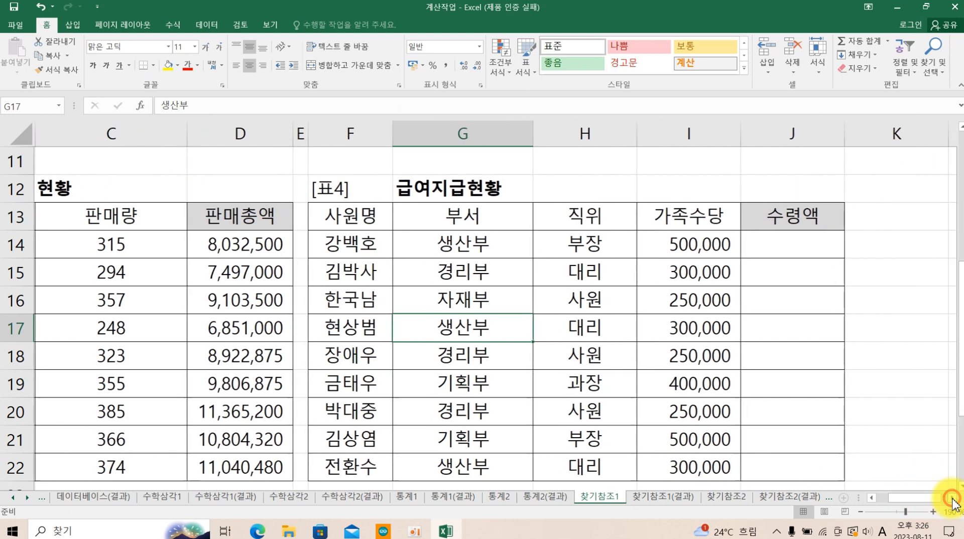
{"action": "left_click", "coordinate": [796, 244]}
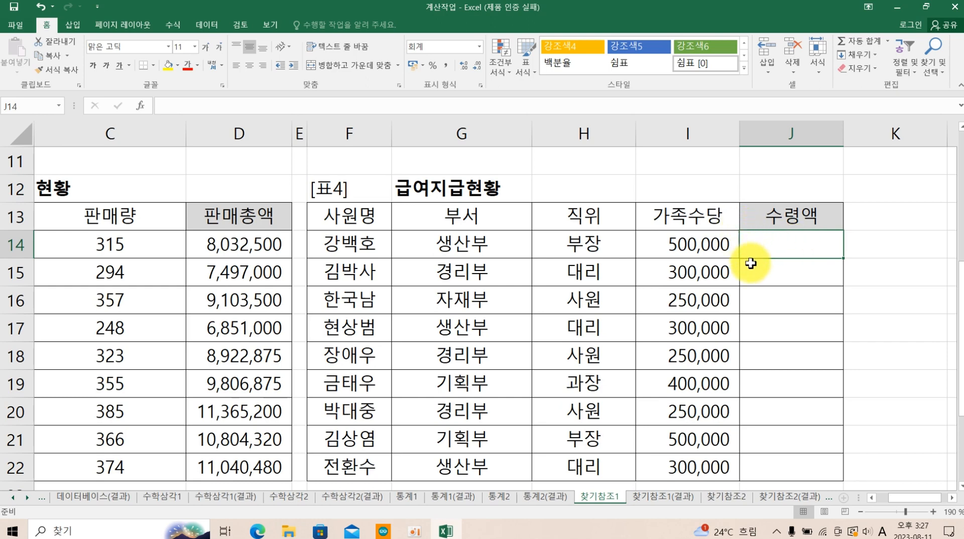
{"action": "scroll", "coordinate": [751, 266], "scroll_direction": "down", "scroll_amount": 2}
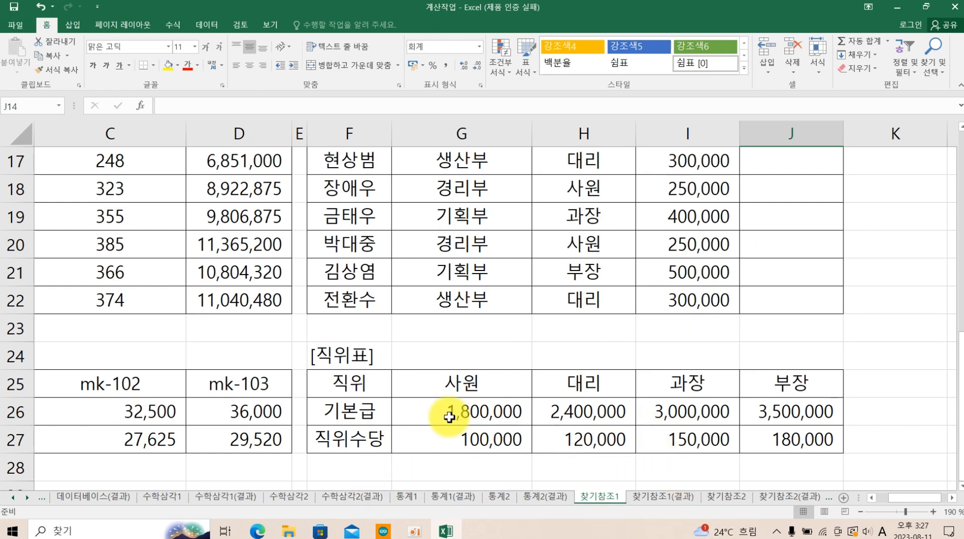
{"action": "scroll", "coordinate": [645, 401], "scroll_direction": "up", "scroll_amount": 2}
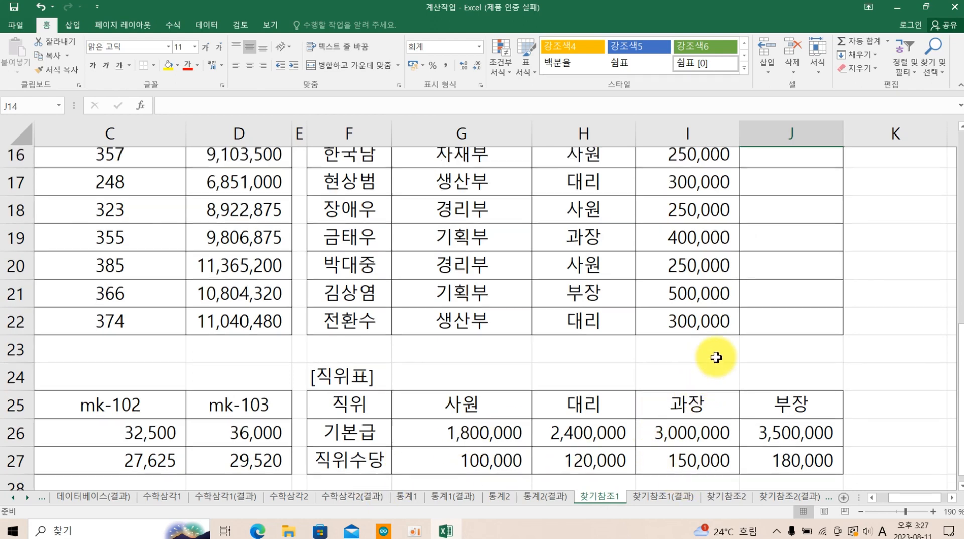
{"action": "type", "text": "="}
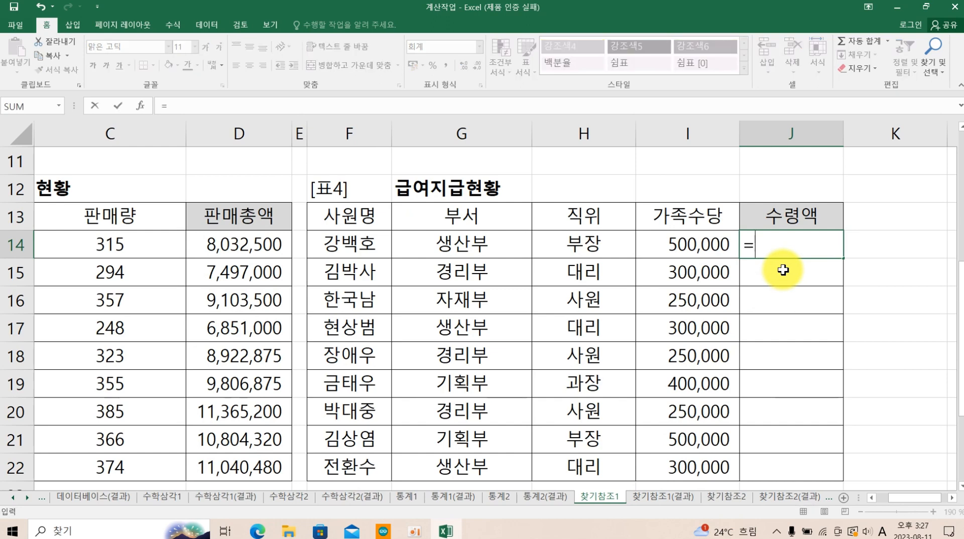
{"action": "type", "text": "hl"}
{"action": "key", "text": "Tab"}
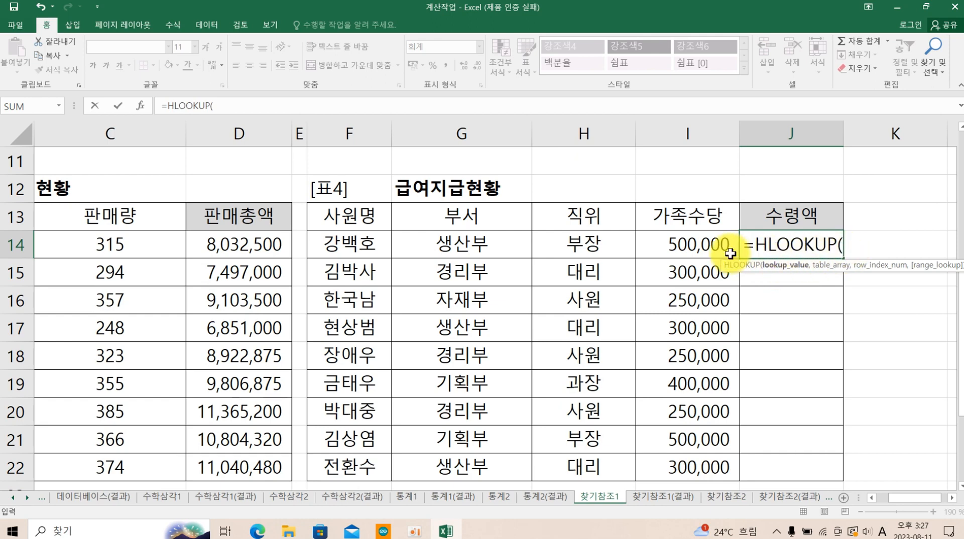
Set H14 as the HLOOKUP lookup value and the absolute 직위표 range $F$25:$J$27 as its table array.
{"action": "scroll", "coordinate": [603, 256], "scroll_direction": "down", "scroll_amount": 3}
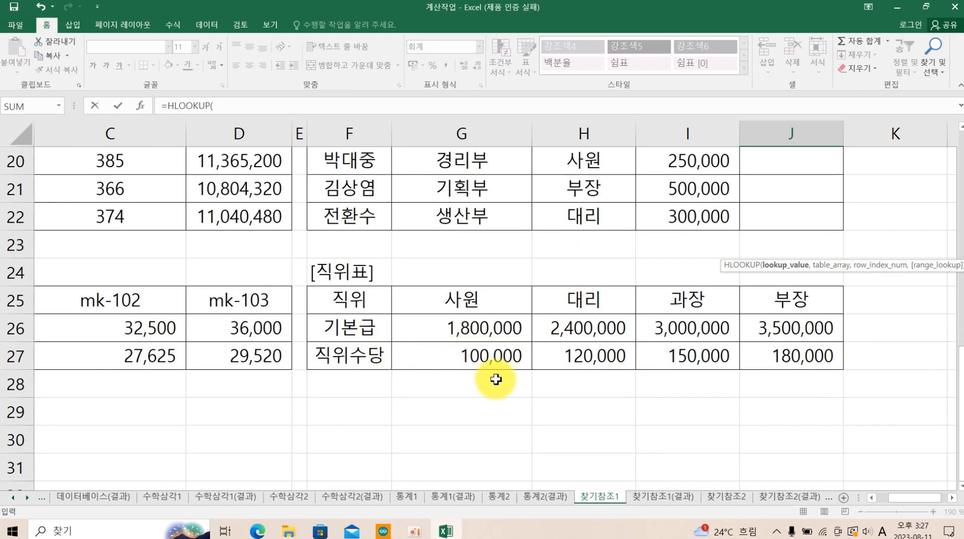
{"action": "scroll", "coordinate": [532, 374], "scroll_direction": "up", "scroll_amount": 4}
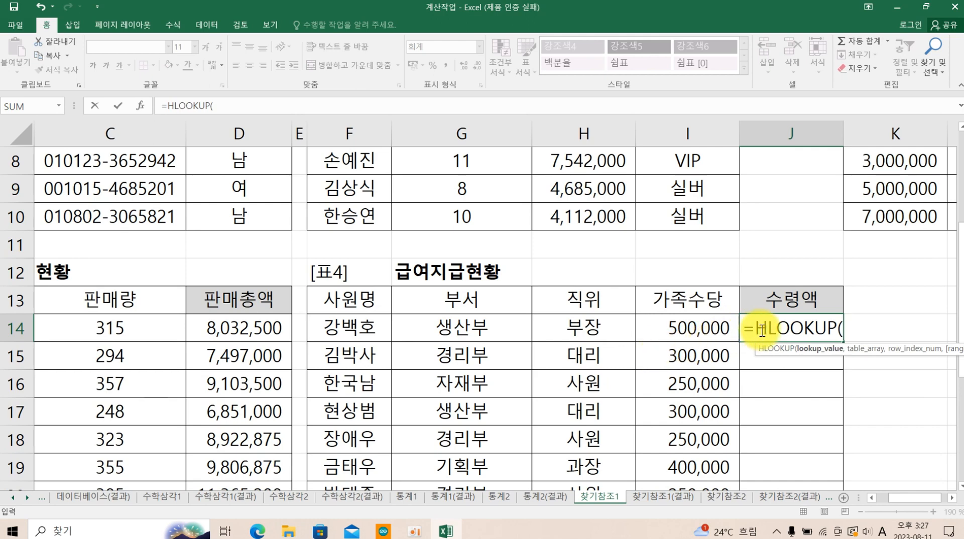
{"action": "left_click", "coordinate": [602, 329]}
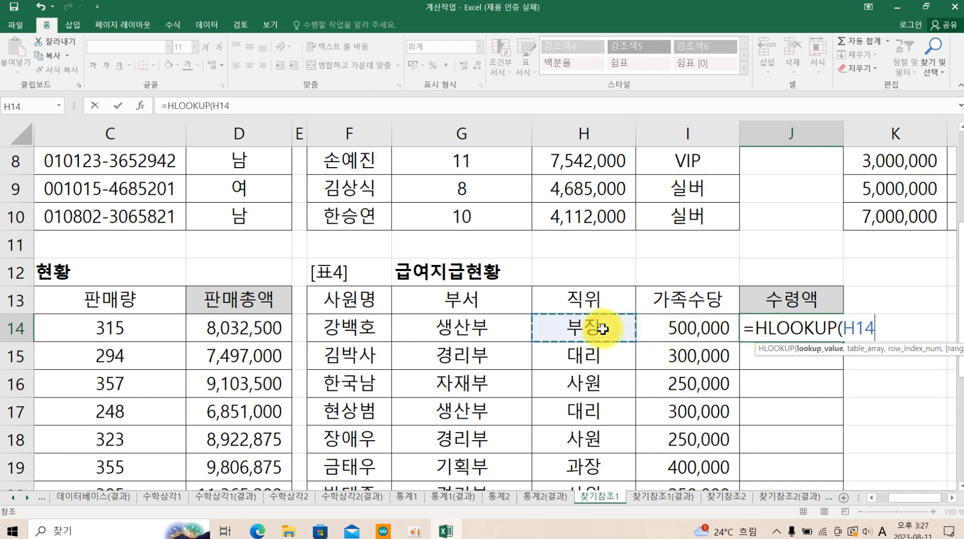
{"action": "type", "text": ","}
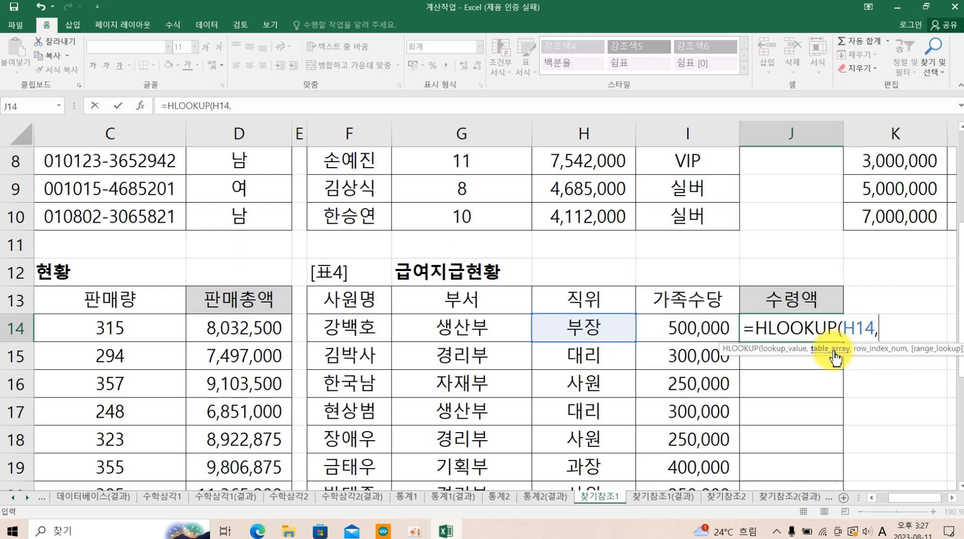
{"action": "scroll", "coordinate": [684, 376], "scroll_direction": "down", "scroll_amount": 2}
{"action": "scroll", "coordinate": [586, 417], "scroll_direction": "down", "scroll_amount": 2}
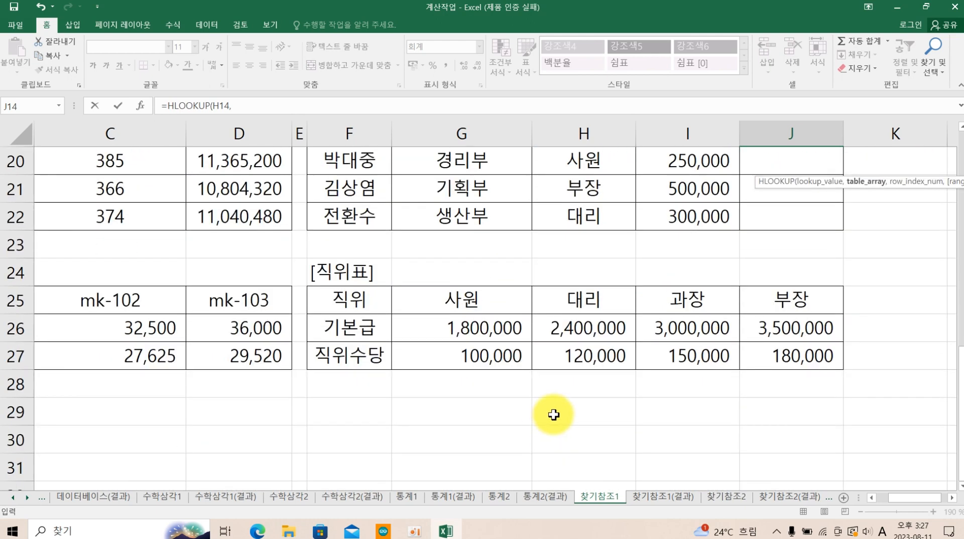
{"action": "left_click_drag", "start_coordinate": [366, 303], "coordinate": [761, 360]}
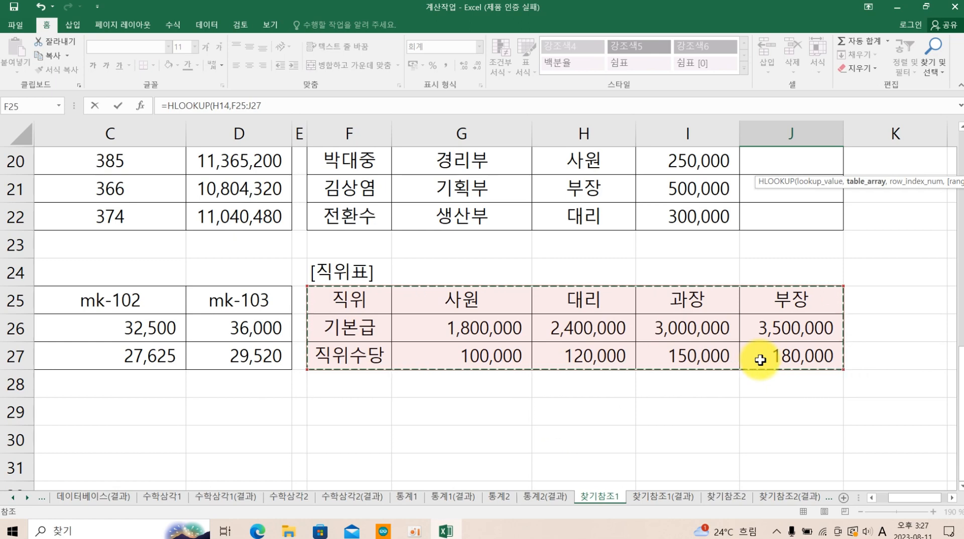
{"action": "key", "text": "F4"}
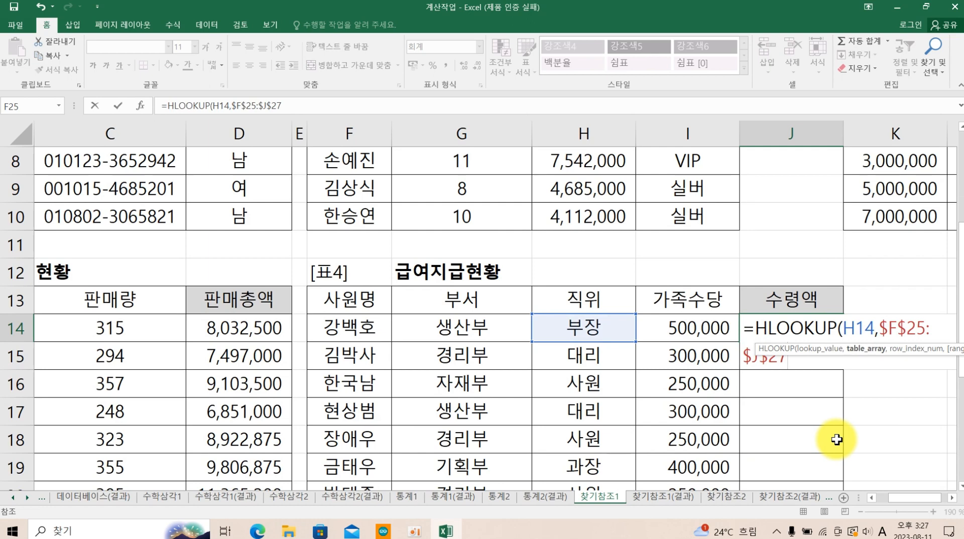
{"action": "type", "text": ","}
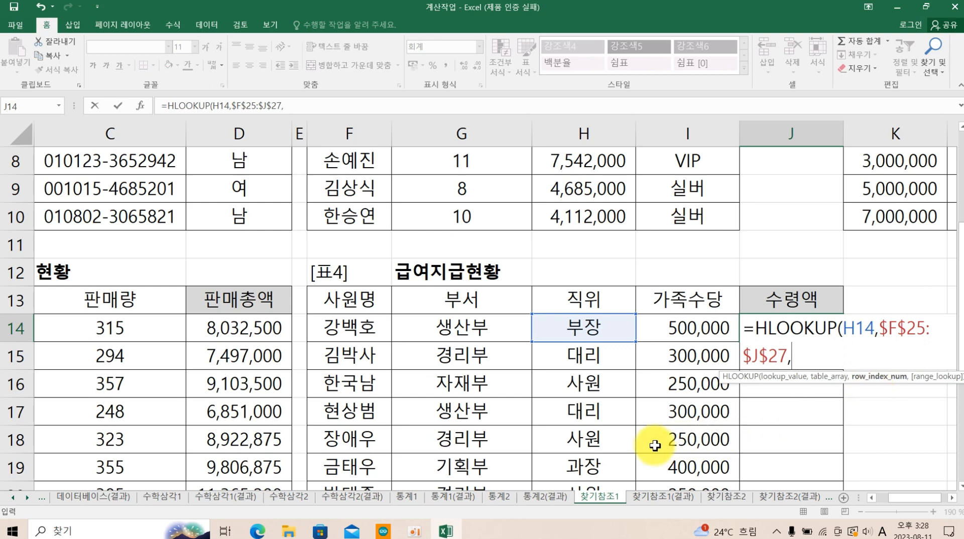
Set the HLOOKUP row index to 2 for 기본급 with FALSE for an exact match, and complete the J14 formula.
{"action": "scroll", "coordinate": [639, 445], "scroll_direction": "down", "scroll_amount": 3}
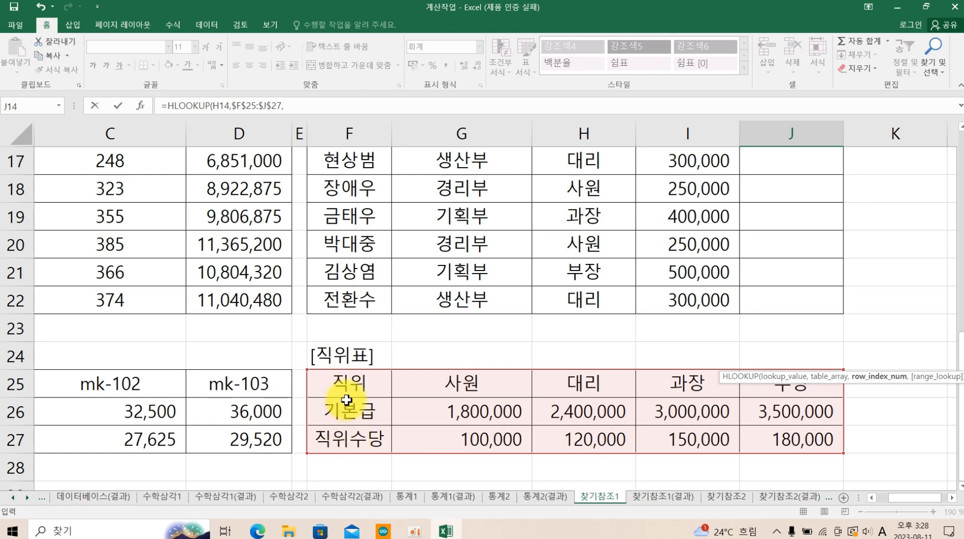
{"action": "type", "text": "2"}
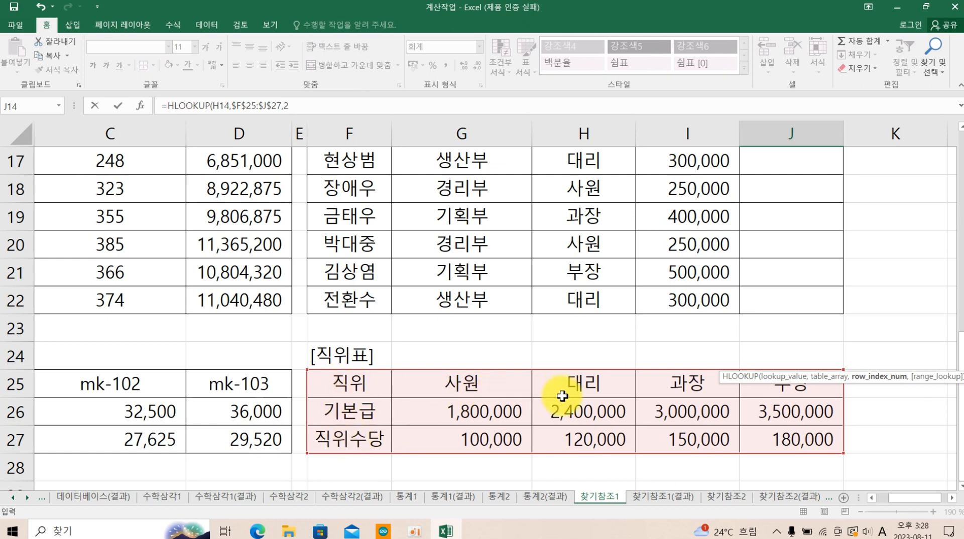
{"action": "type", "text": ","}
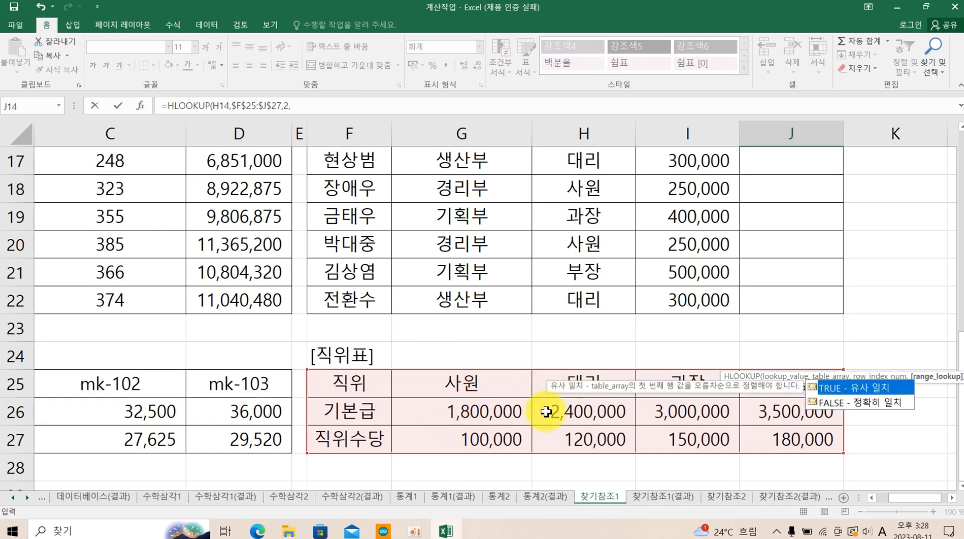
{"action": "double_click", "coordinate": [833, 404]}
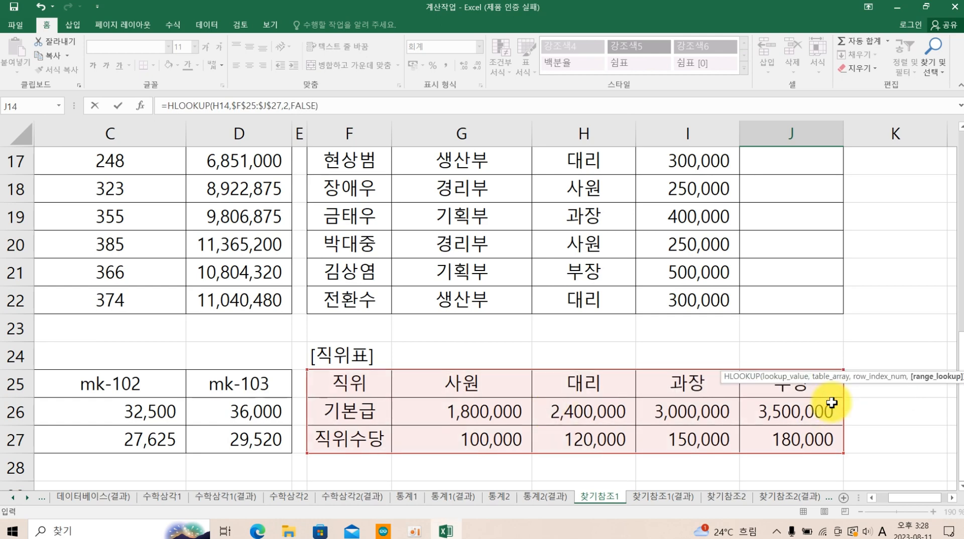
{"action": "key", "text": "Return"}
Review the HLOOKUP formula in J14 and fill it down through J22.
{"action": "scroll", "coordinate": [824, 391], "scroll_direction": "up", "scroll_amount": 3}
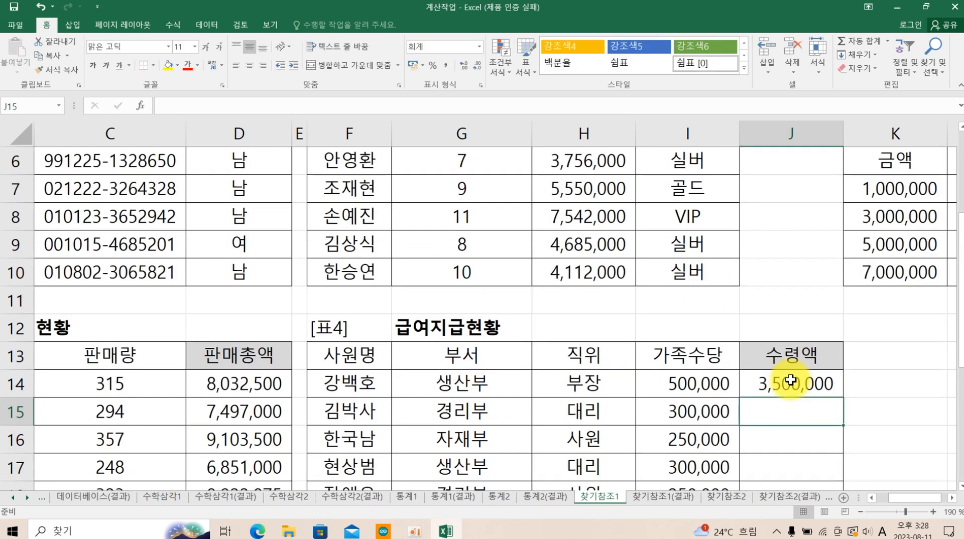
{"action": "left_click", "coordinate": [948, 498]}
{"action": "left_click", "coordinate": [948, 499]}
{"action": "left_click", "coordinate": [556, 385]}
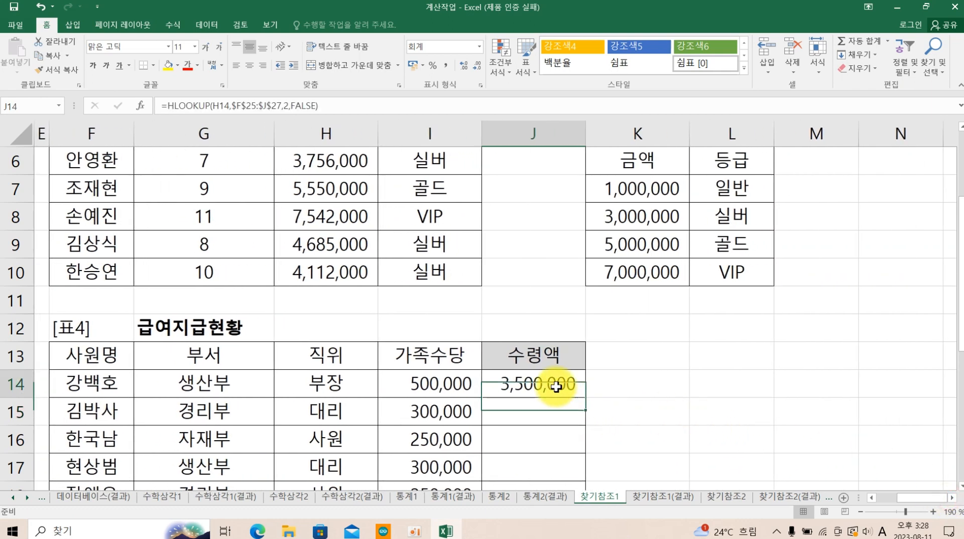
{"action": "double_click", "coordinate": [556, 385]}
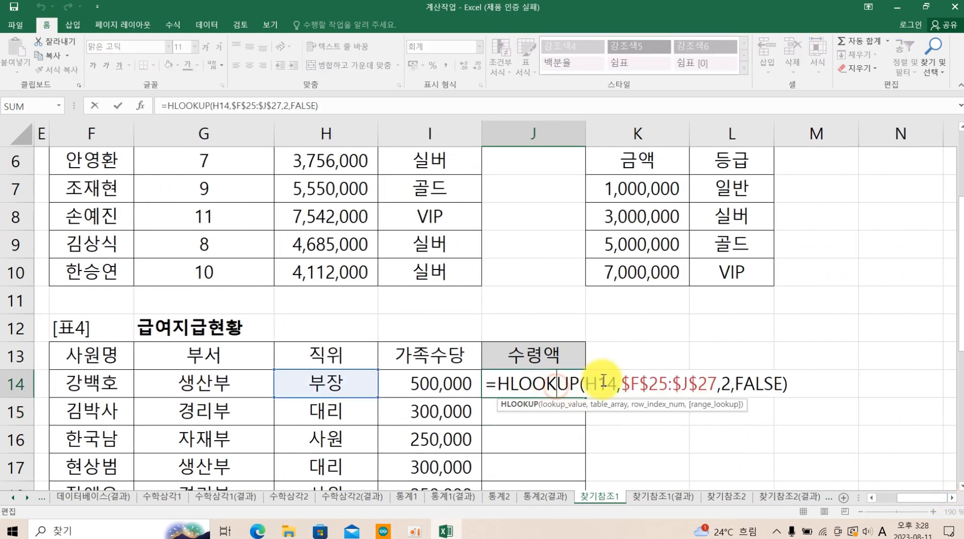
{"action": "left_click", "coordinate": [792, 389]}
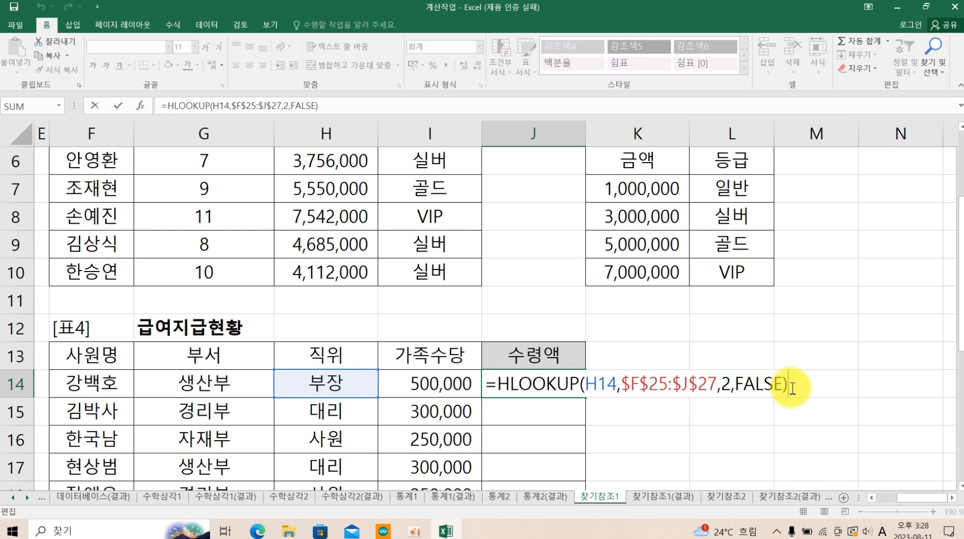
{"action": "left_click", "coordinate": [528, 387]}
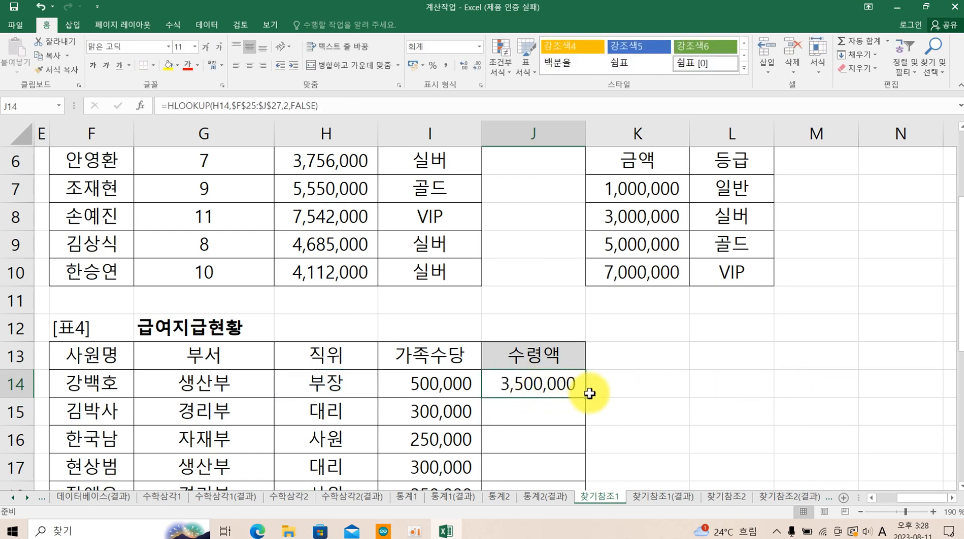
{"action": "left_click_drag", "start_coordinate": [587, 398], "coordinate": [590, 454]}
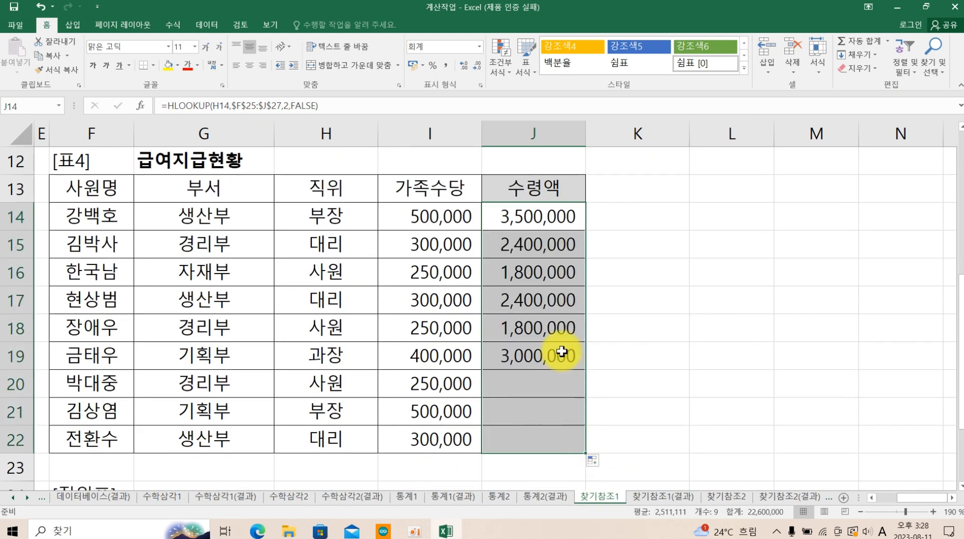
Extend the J14 formula with a second HLOOKUP added to the first, using H14 as its lookup value.
{"action": "double_click", "coordinate": [566, 225]}
{"action": "left_click", "coordinate": [801, 217]}
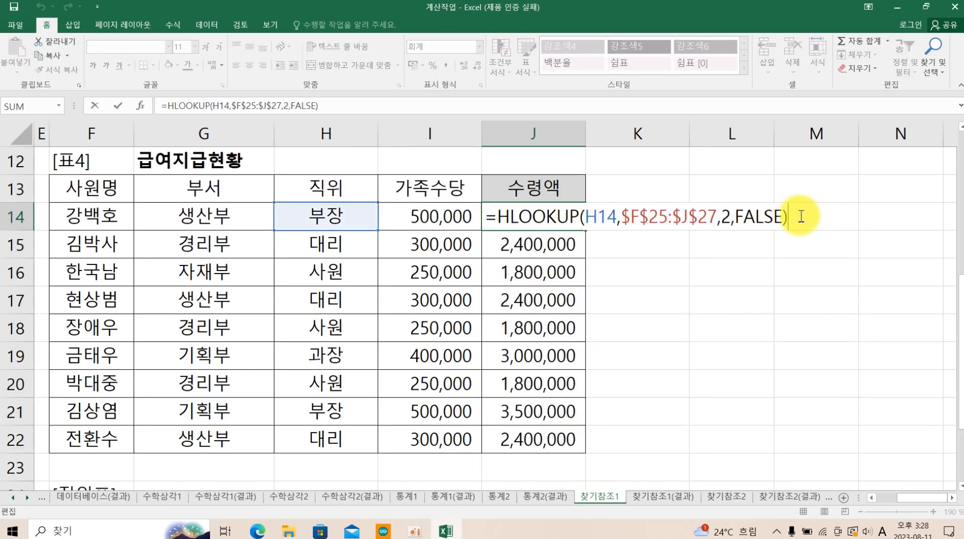
{"action": "left_click", "coordinate": [682, 218]}
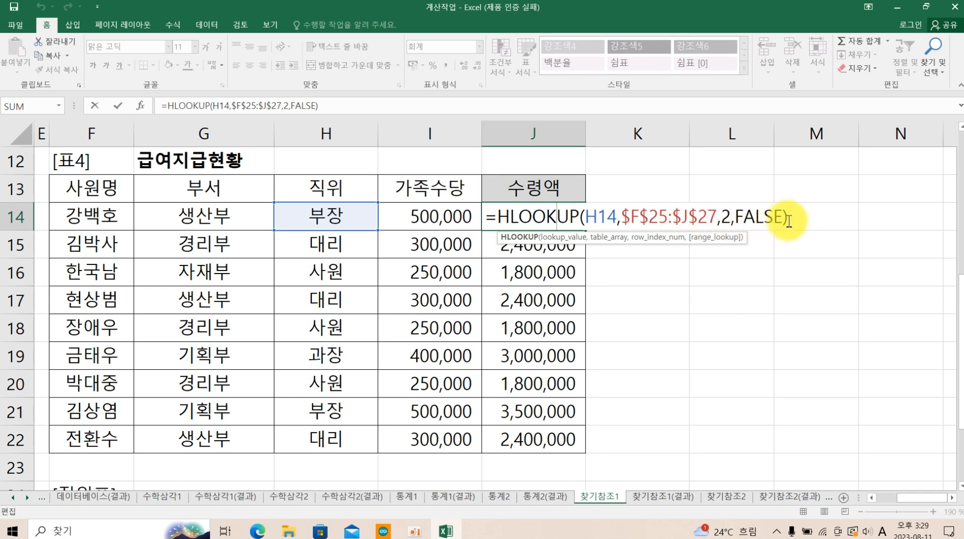
{"action": "left_click", "coordinate": [791, 220]}
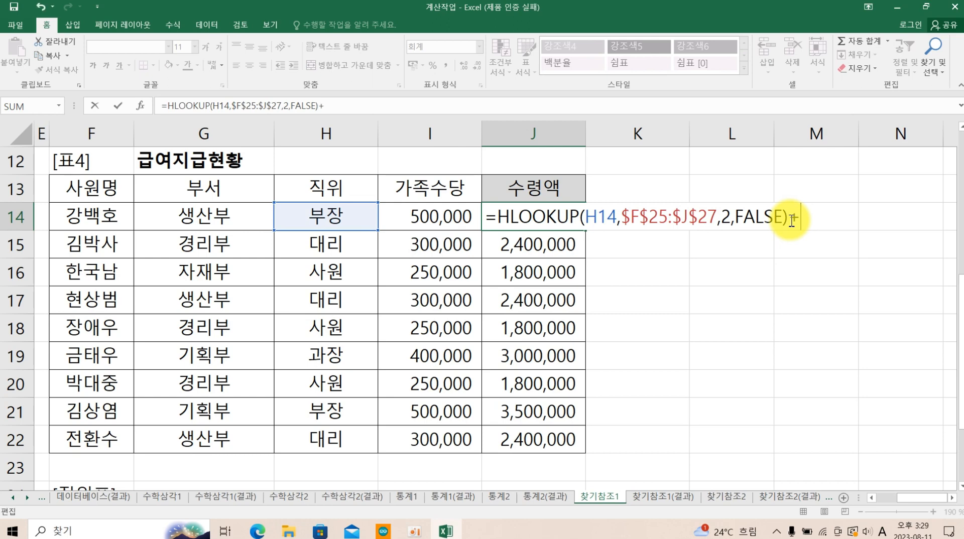
{"action": "type", "text": "+HLOOKUP("}
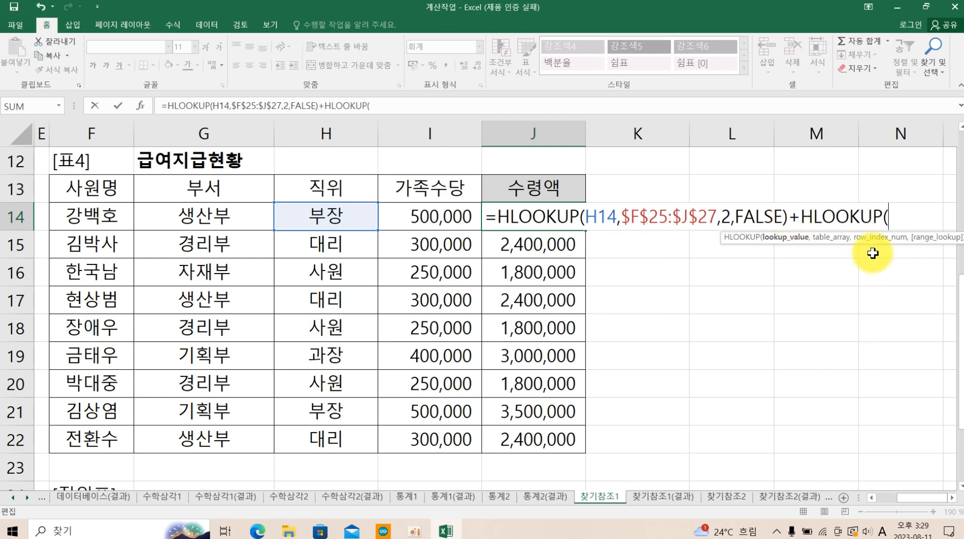
{"action": "left_click", "coordinate": [324, 210]}
{"action": "type", "text": ","}
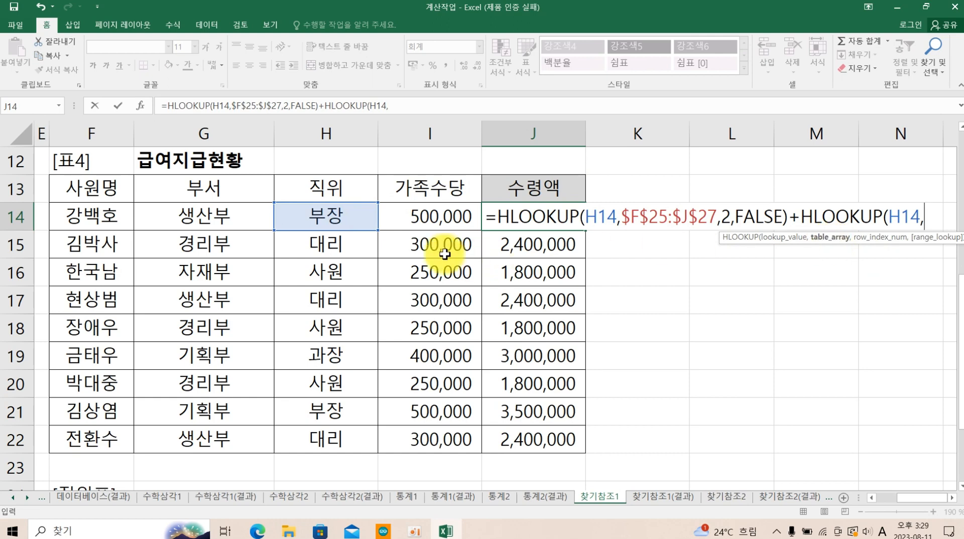
Set the absolute 직위표 range $F$25:$J$27 as the table array of the second HLOOKUP.
{"action": "scroll", "coordinate": [559, 308], "scroll_direction": "down", "scroll_amount": 1}
{"action": "scroll", "coordinate": [558, 308], "scroll_direction": "down", "scroll_amount": 2}
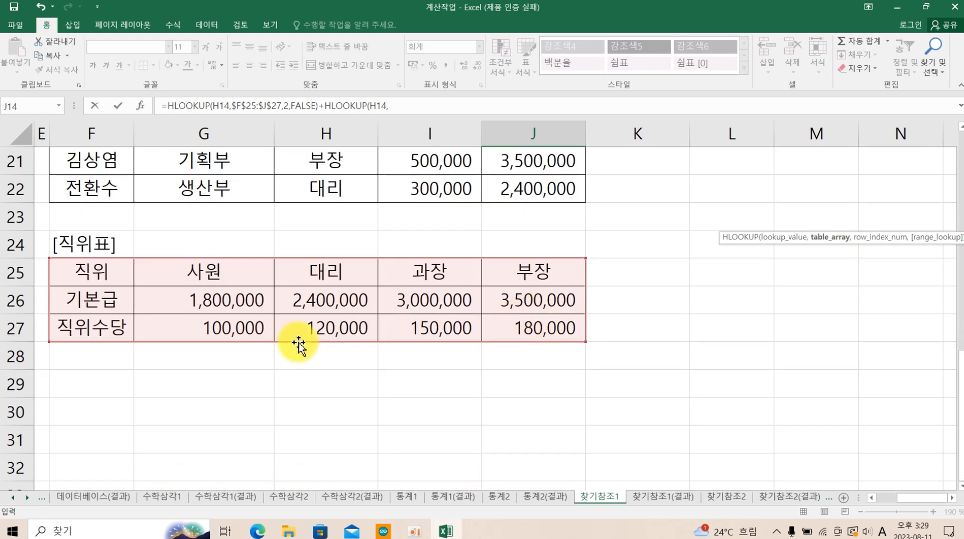
{"action": "left_click_drag", "start_coordinate": [126, 275], "coordinate": [513, 332]}
{"action": "key", "text": "F4"}
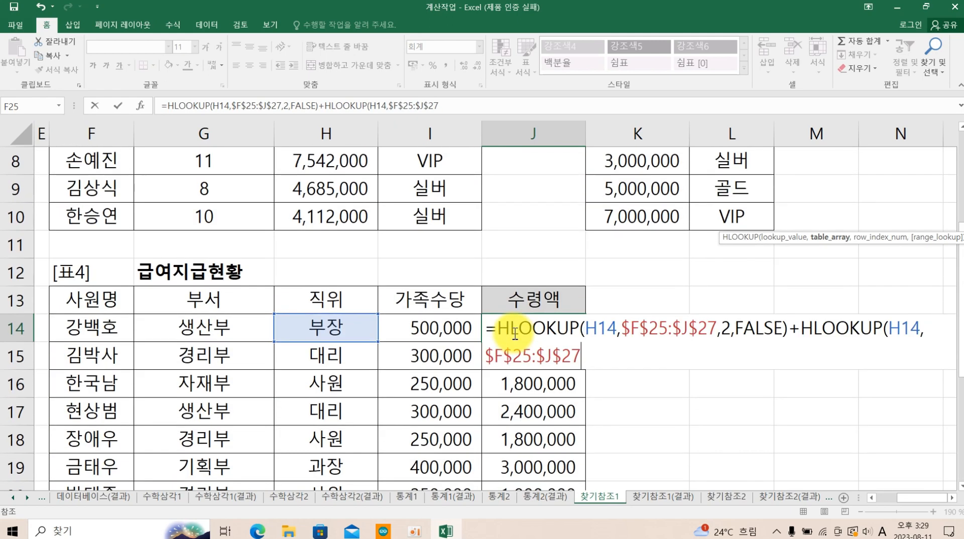
{"action": "type", "text": ","}
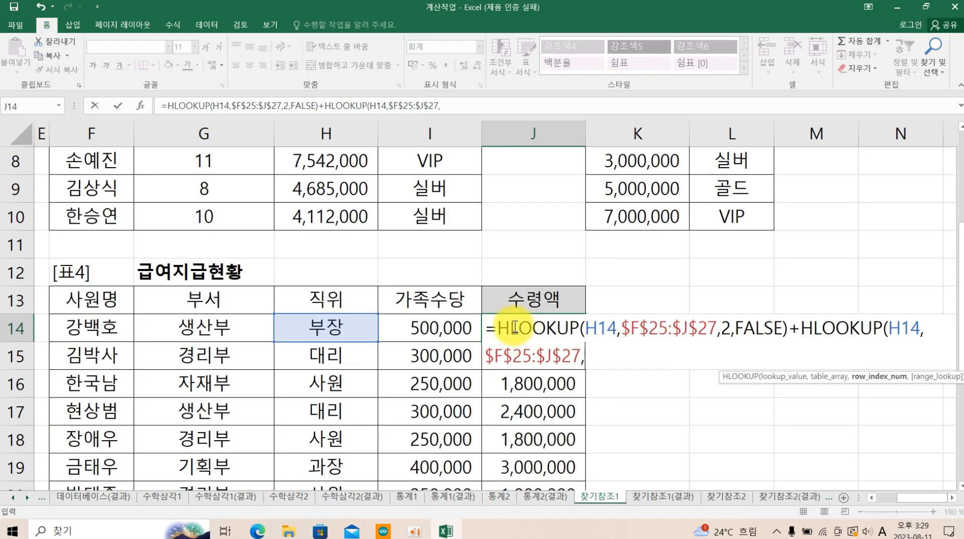
Set the second HLOOKUP's row index to 3 for 직위수당 with FALSE for an exact match, and close the function.
{"action": "scroll", "coordinate": [349, 367], "scroll_direction": "down", "scroll_amount": 1}
{"action": "scroll", "coordinate": [349, 367], "scroll_direction": "down", "scroll_amount": 4}
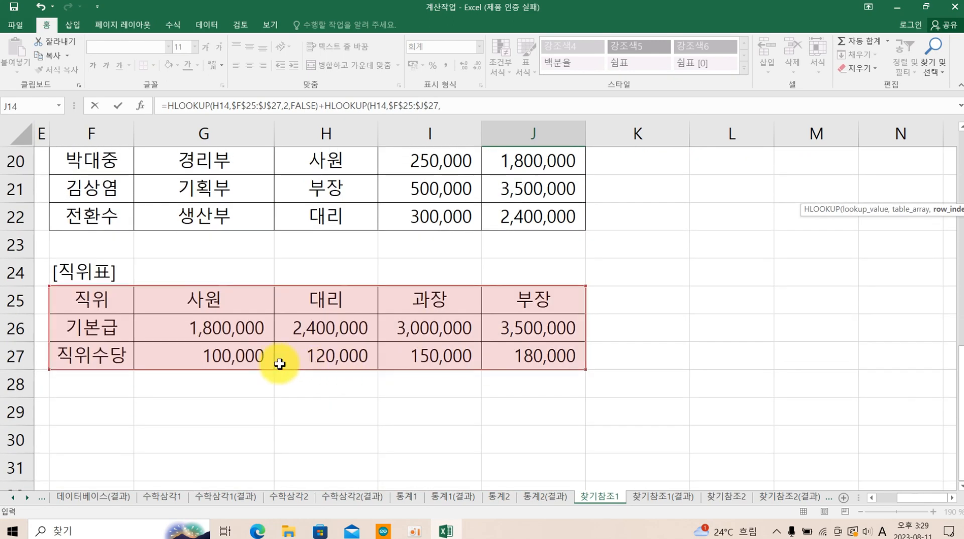
{"action": "scroll", "coordinate": [445, 292], "scroll_direction": "up", "scroll_amount": 2}
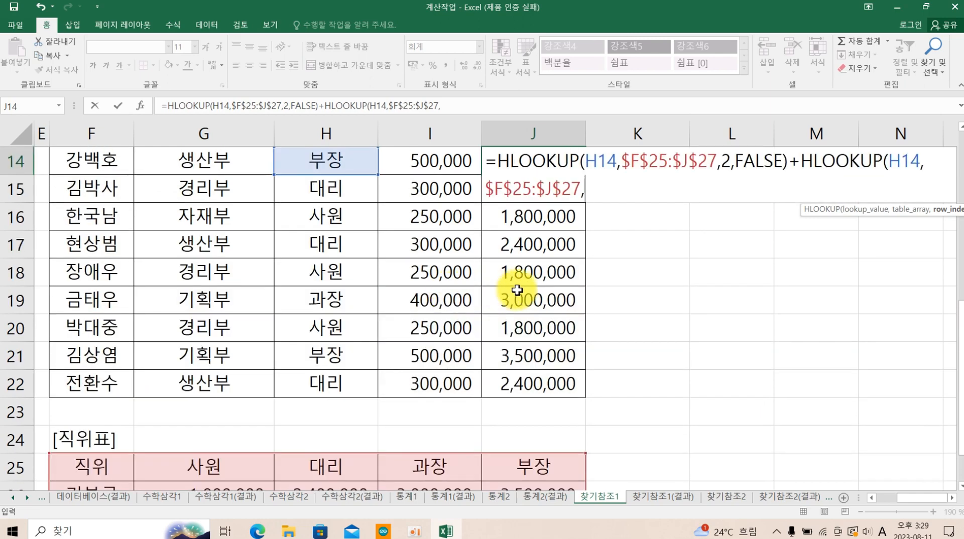
{"action": "type", "text": "3,"}
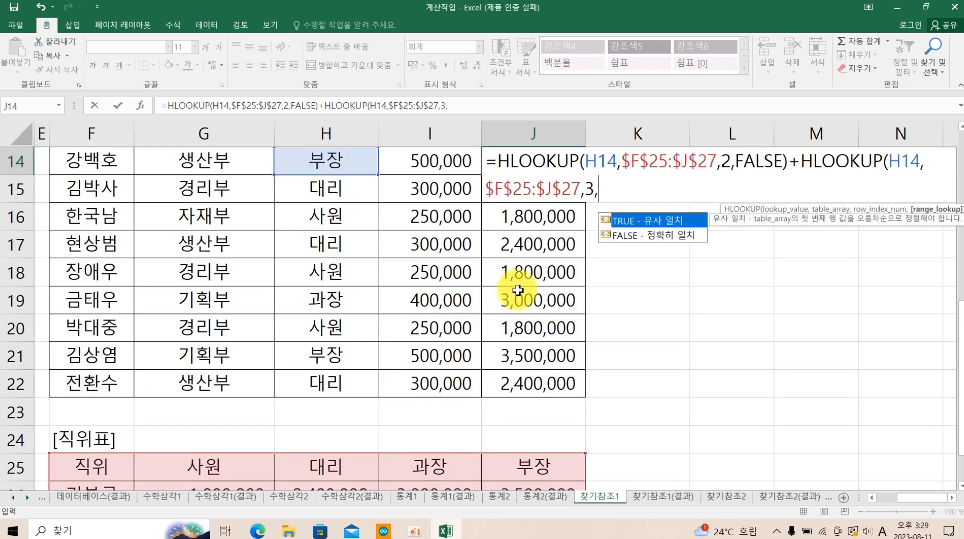
{"action": "double_click", "coordinate": [644, 238]}
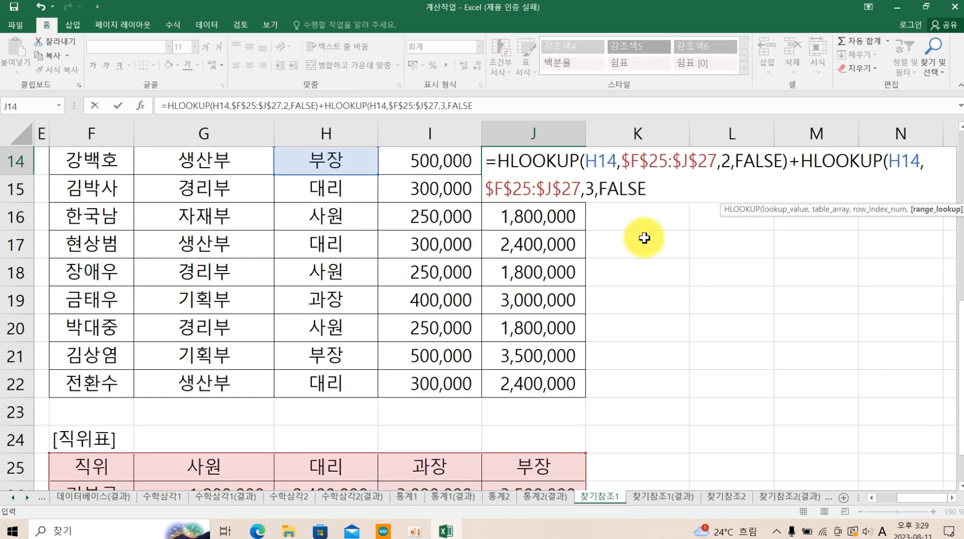
{"action": "type", "text": ")"}
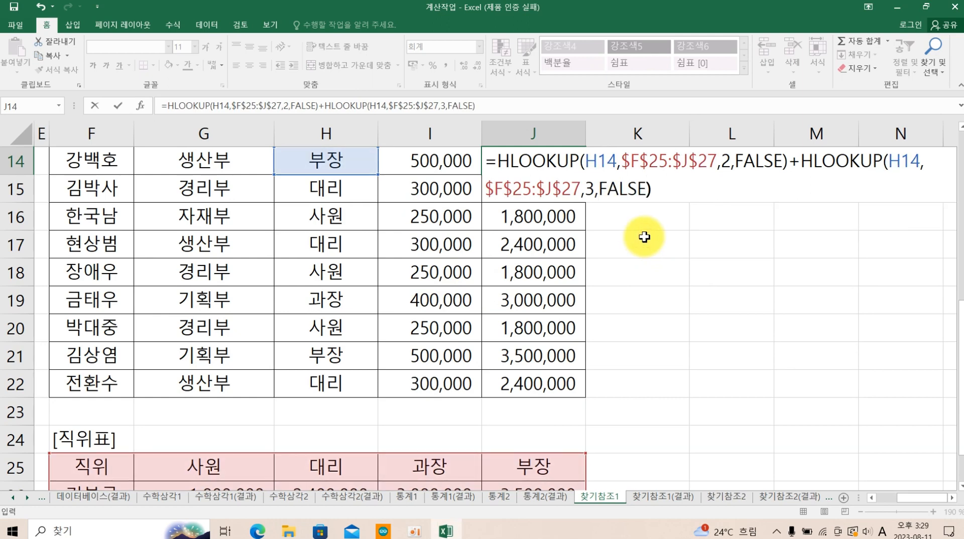
Add the 가족수당 cell I14 to the J14 formula and fill it down through J22.
{"action": "type", "text": "+"}
{"action": "scroll", "coordinate": [540, 246], "scroll_direction": "up", "scroll_amount": 2}
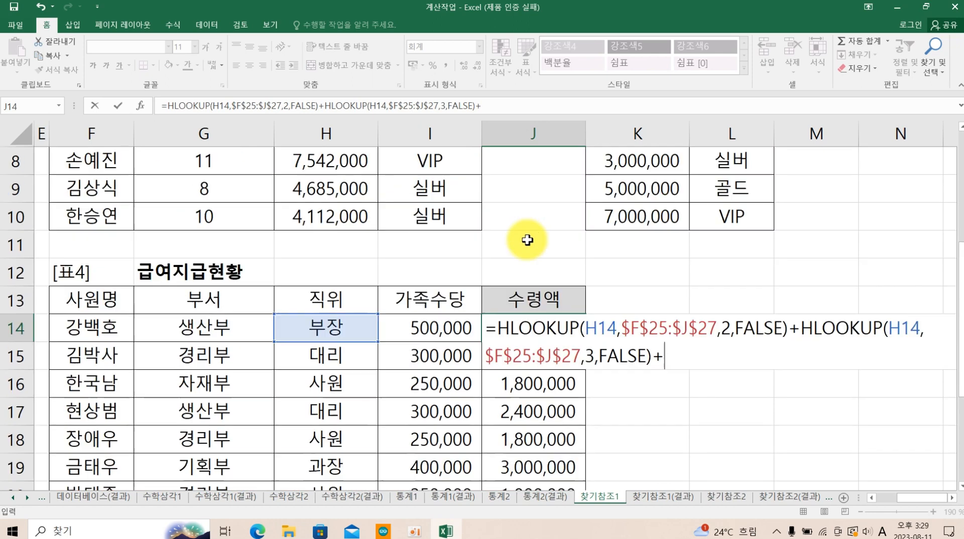
{"action": "left_click", "coordinate": [437, 326]}
{"action": "key", "text": "Return"}
{"action": "left_click", "coordinate": [533, 322]}
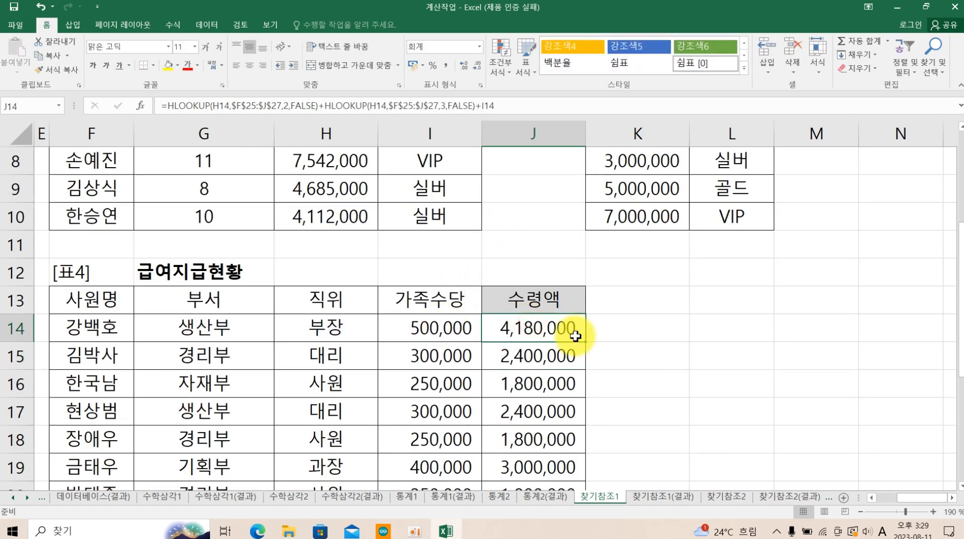
{"action": "left_click_drag", "start_coordinate": [585, 340], "coordinate": [579, 457]}
{"action": "left_click", "coordinate": [556, 221]}
{"action": "double_click", "coordinate": [556, 222]}
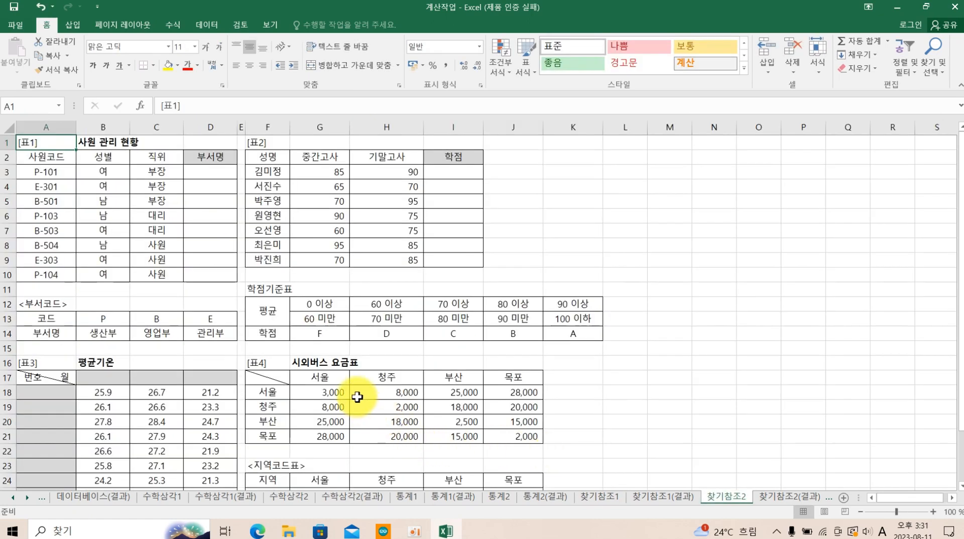
Enter =LEFT(A3,1) in D3, the first 부서명 cell of the 사원 관리 현황 table on the 찾기참조2 sheet.
{"action": "left_click", "coordinate": [326, 378]}
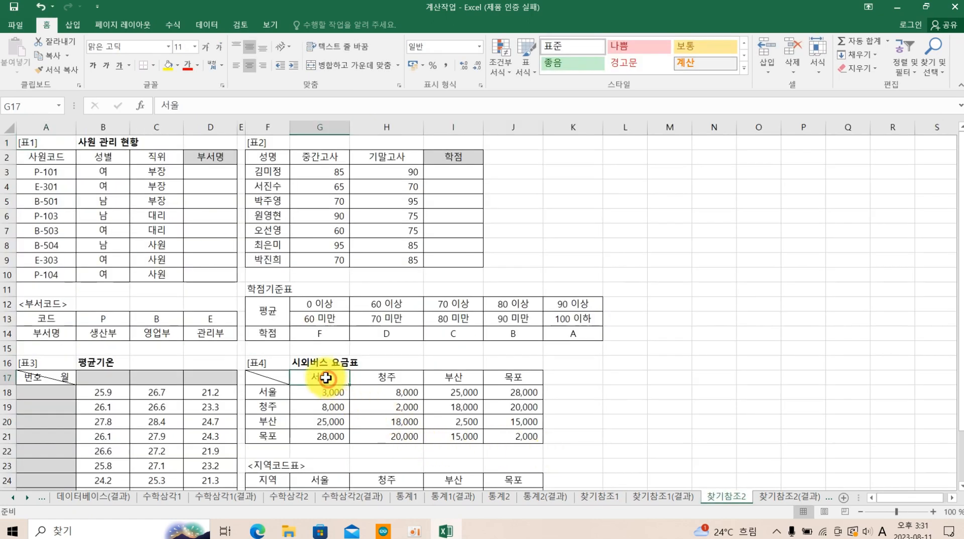
{"action": "scroll", "coordinate": [129, 288], "scroll_direction": "up", "scroll_amount": 4, "text": "ctrl"}
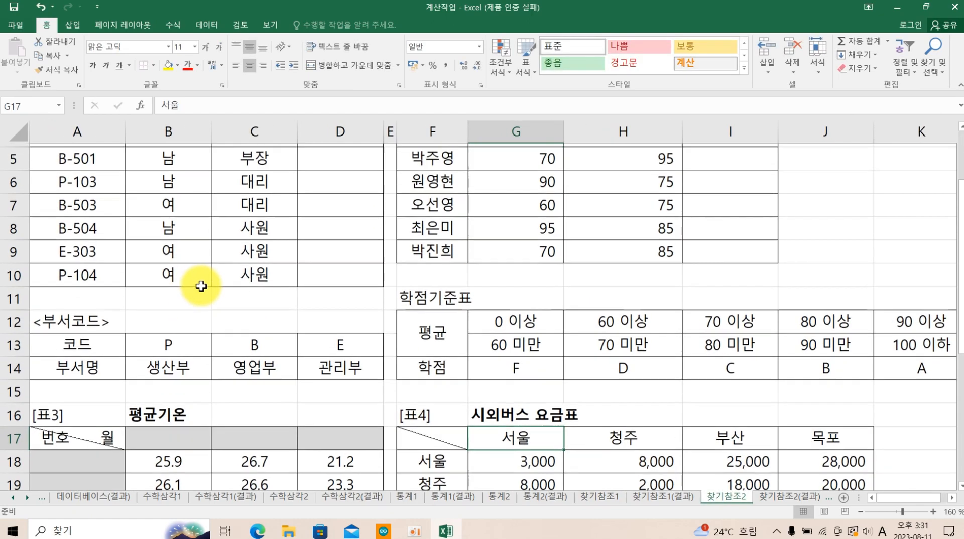
{"action": "scroll", "coordinate": [203, 284], "scroll_direction": "up", "scroll_amount": 1, "text": "ctrl"}
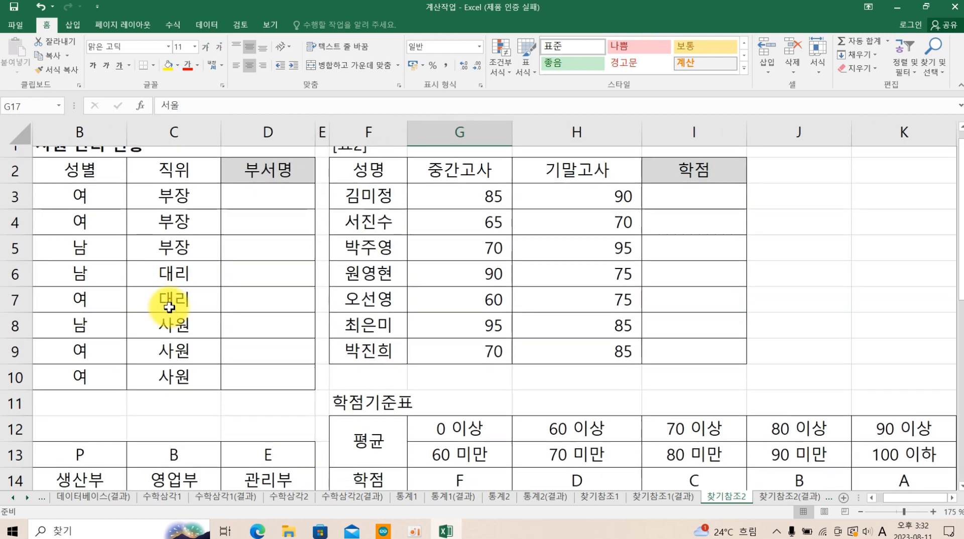
{"action": "left_click", "coordinate": [872, 498]}
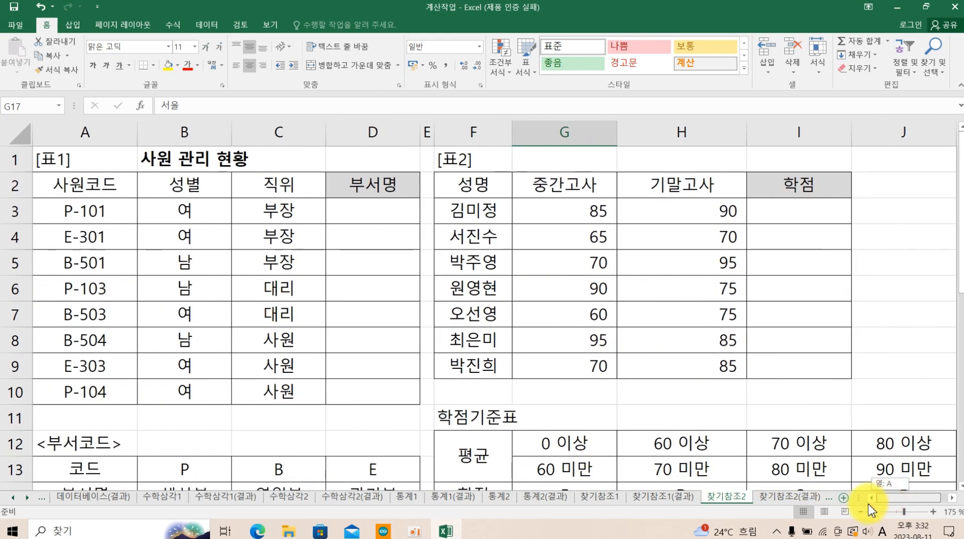
{"action": "left_click", "coordinate": [385, 216]}
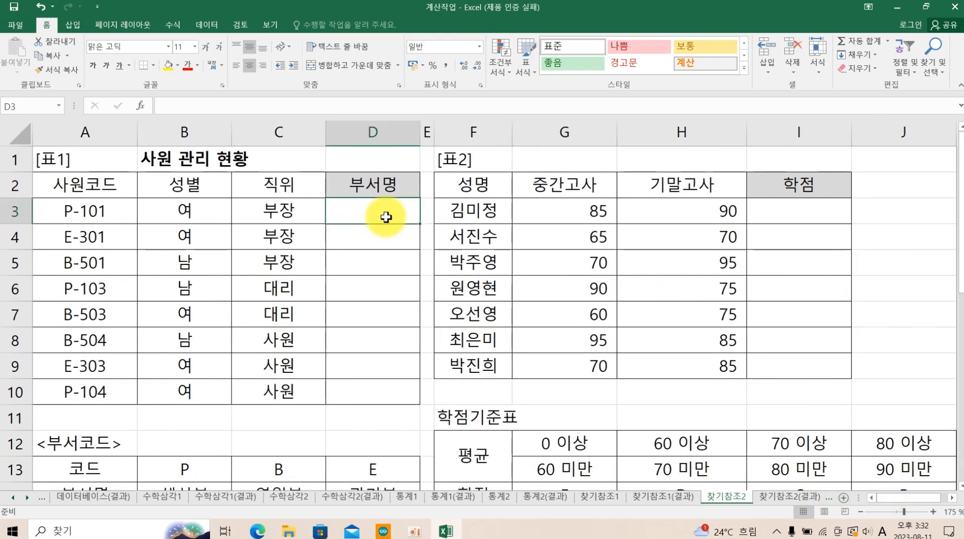
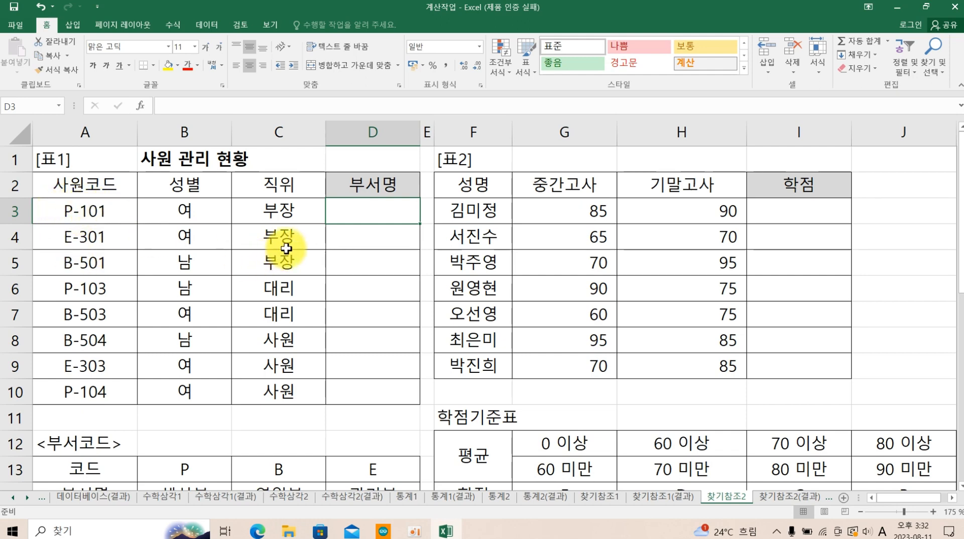
{"action": "type", "text": "="}
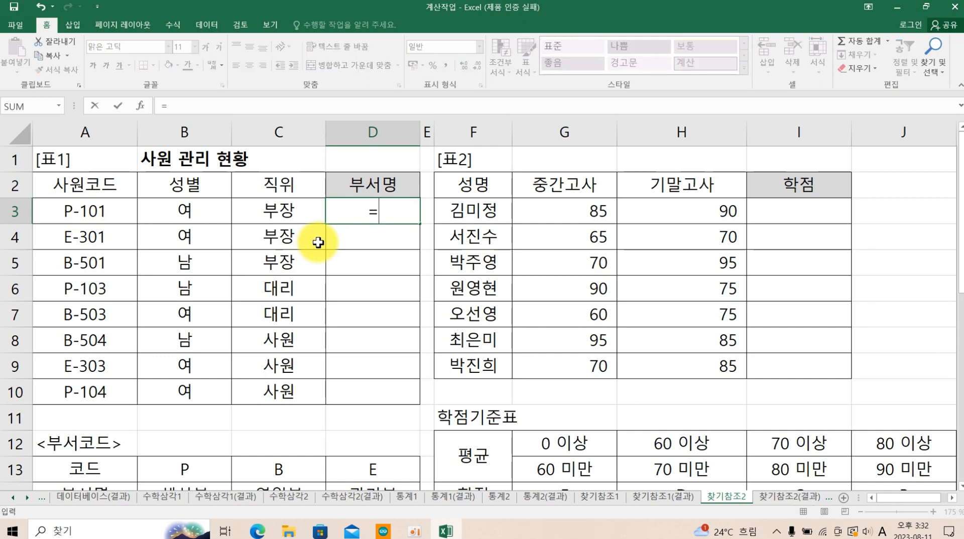
{"action": "type", "text": "l"}
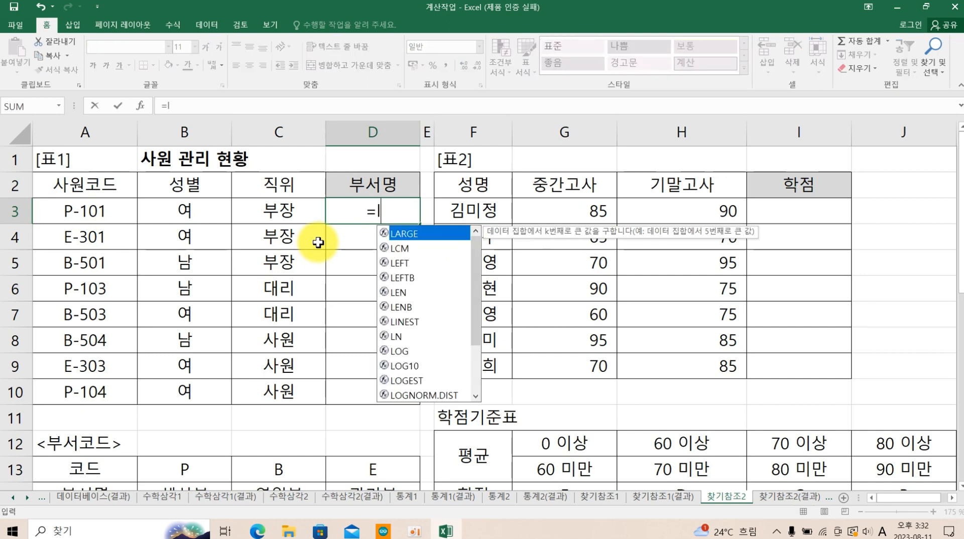
{"action": "key", "text": "BackSpace"}
{"action": "type", "text": "le"}
{"action": "key", "text": "Tab"}
{"action": "left_click", "coordinate": [88, 216]}
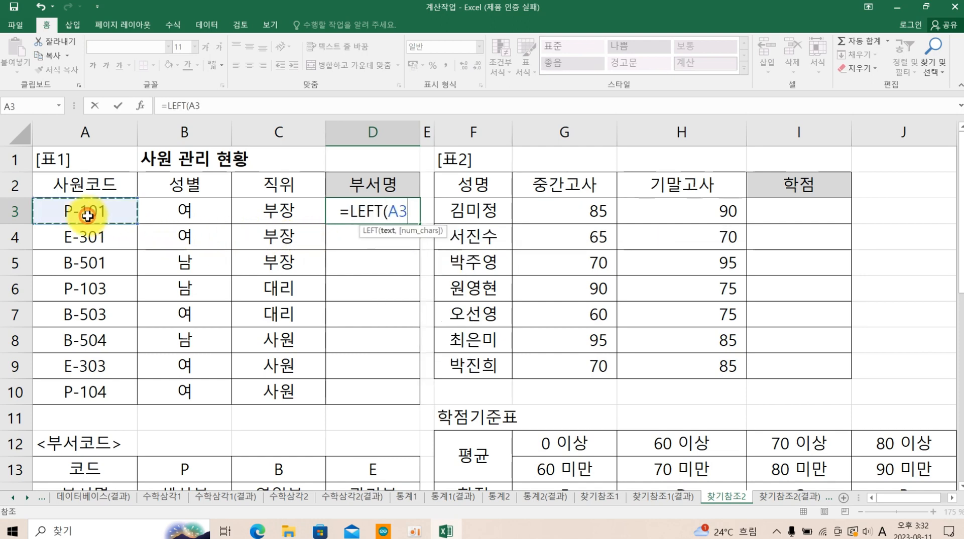
{"action": "type", "text": ",1)"}
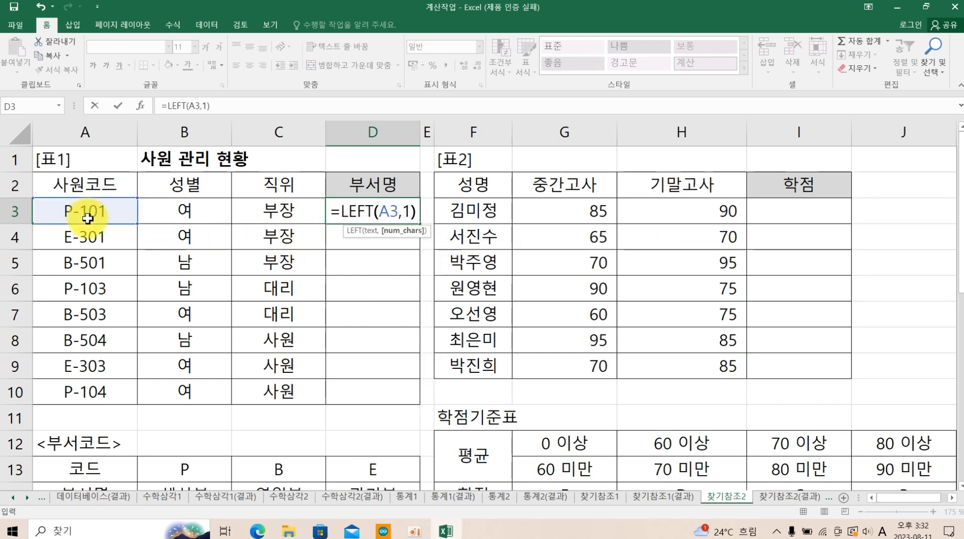
{"action": "key", "text": "Return"}
Fill the D3 LEFT formula down through D10 and compare the extracted codes with the 부서코드 table.
{"action": "left_click", "coordinate": [336, 213]}
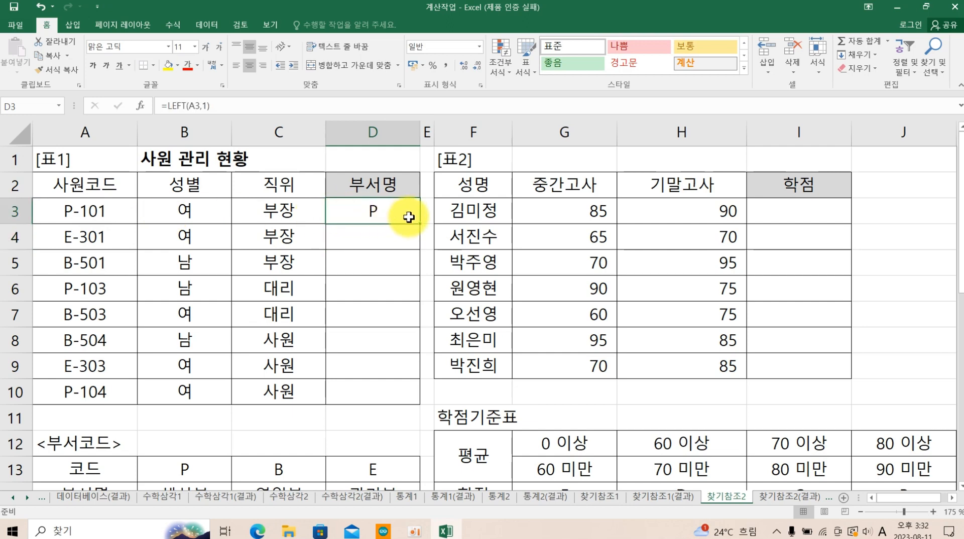
{"action": "left_click_drag", "start_coordinate": [420, 224], "coordinate": [416, 395]}
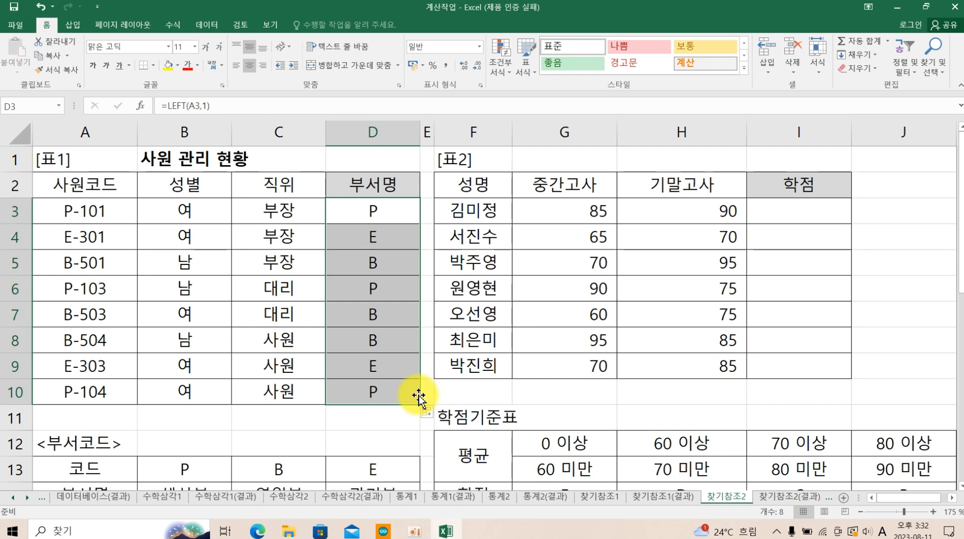
{"action": "scroll", "coordinate": [261, 357], "scroll_direction": "down", "scroll_amount": 1}
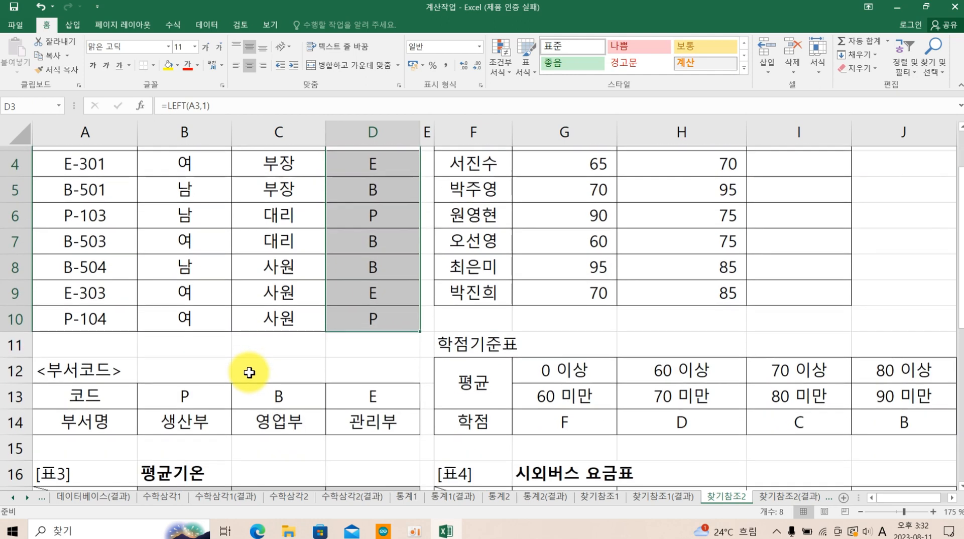
{"action": "scroll", "coordinate": [224, 396], "scroll_direction": "up", "scroll_amount": 1}
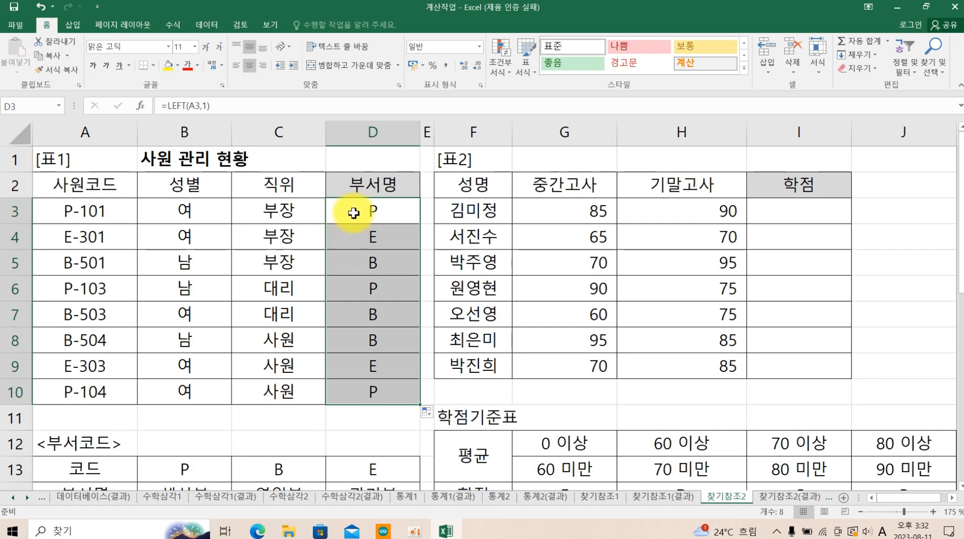
Wrap the LEFT function in D3 inside an HLOOKUP so that it serves as the lookup value.
{"action": "left_click", "coordinate": [360, 211]}
{"action": "double_click", "coordinate": [348, 211]}
{"action": "left_click", "coordinate": [343, 211]}
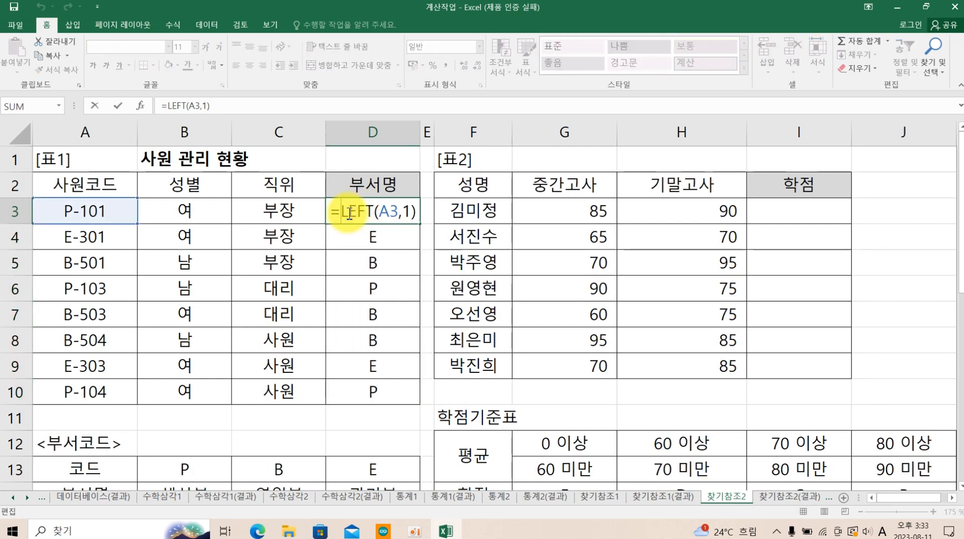
{"action": "type", "text": "HLOOKUP("}
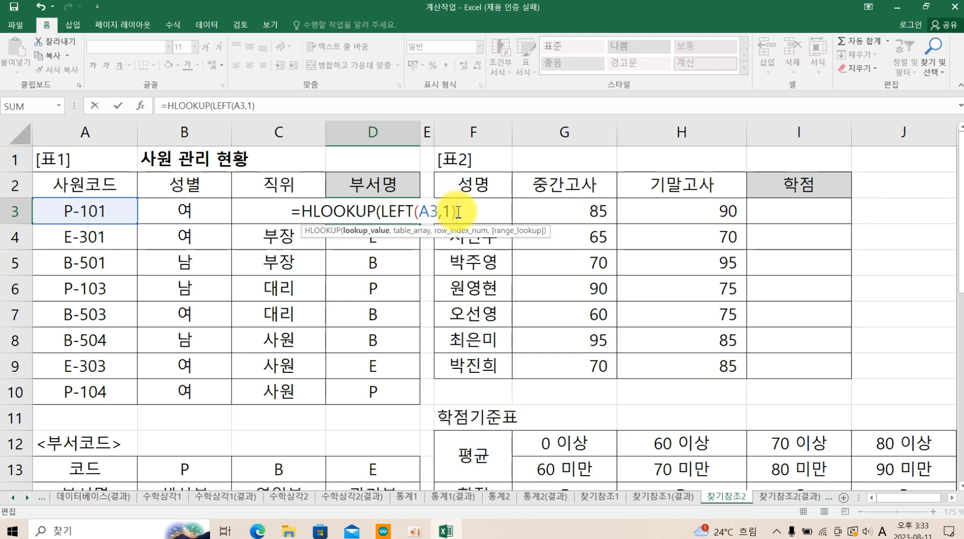
{"action": "type", "text": ","}
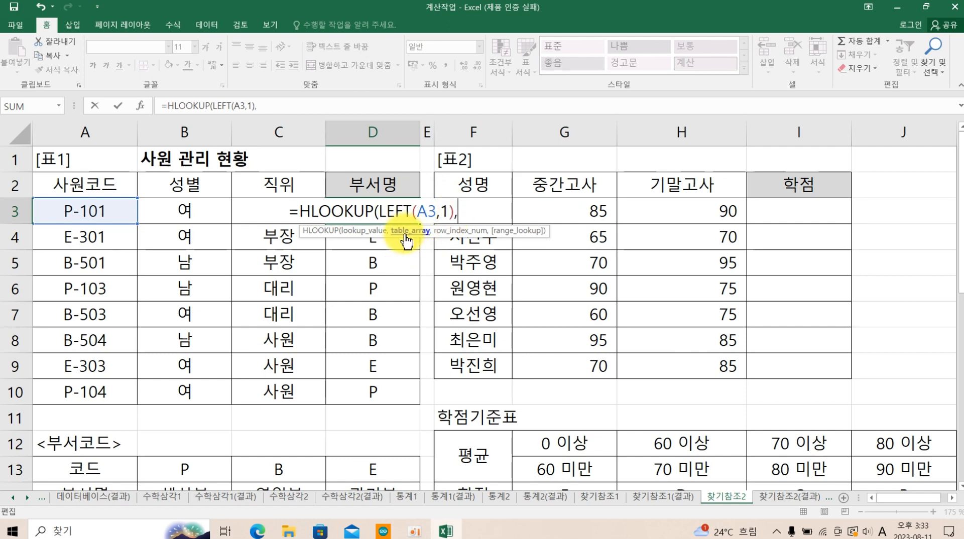
Set the absolute 부서코드 range $A$13:$D$14 as the table array of the HLOOKUP in D3.
{"action": "scroll", "coordinate": [307, 284], "scroll_direction": "down", "scroll_amount": 2}
{"action": "left_click_drag", "start_coordinate": [118, 316], "coordinate": [369, 331]}
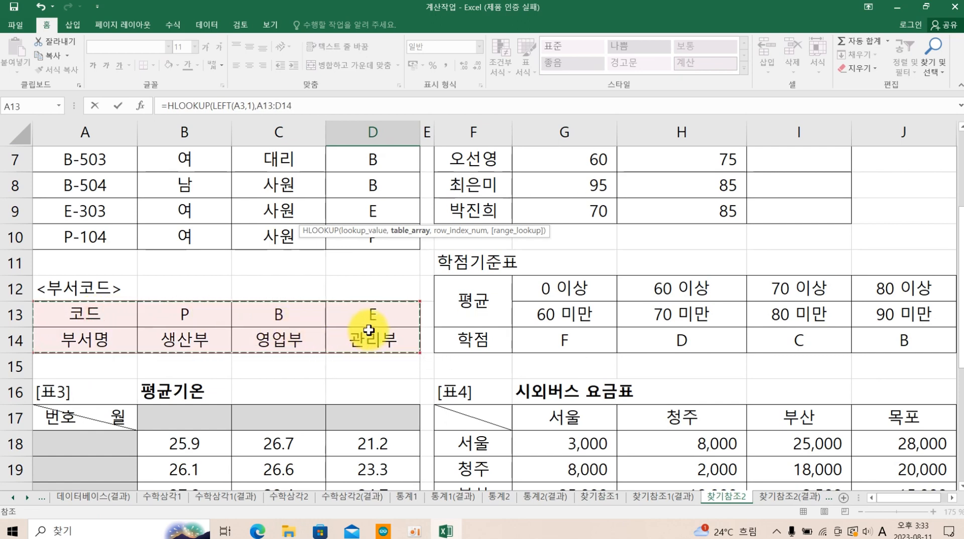
{"action": "key", "text": "F4"}
{"action": "scroll", "coordinate": [371, 316], "scroll_direction": "up", "scroll_amount": 2}
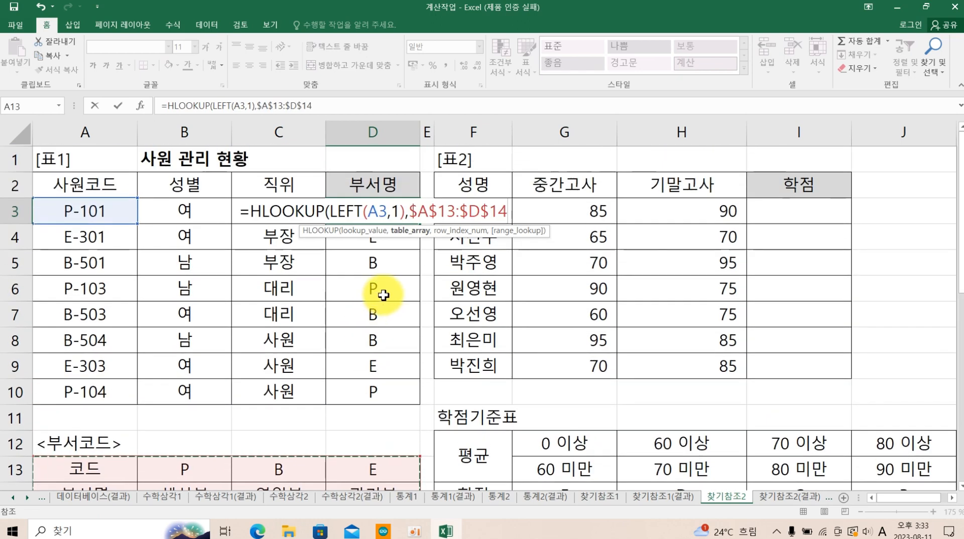
Complete the HLOOKUP in D3 with row index 2 and match type 0 for an exact match.
{"action": "type", "text": ","}
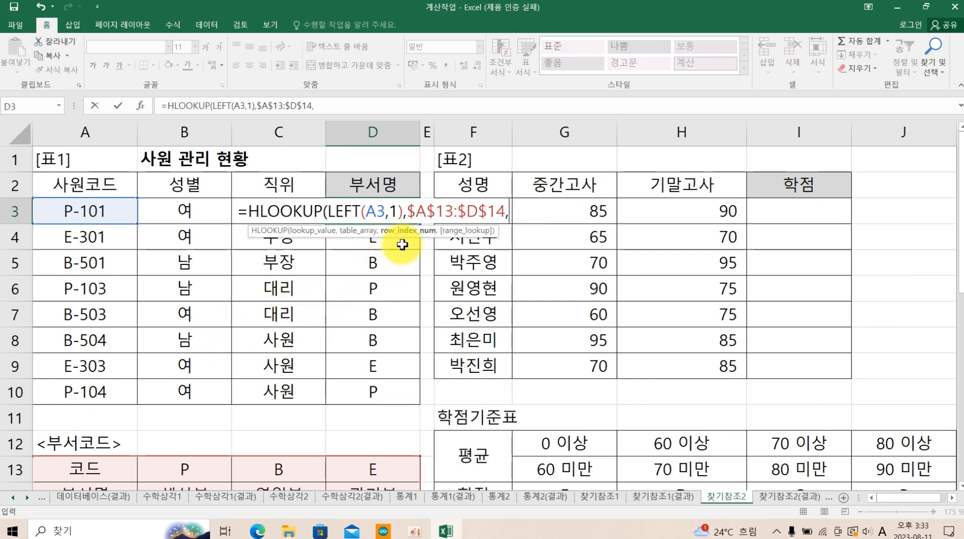
{"action": "scroll", "coordinate": [123, 391], "scroll_direction": "down", "scroll_amount": 1}
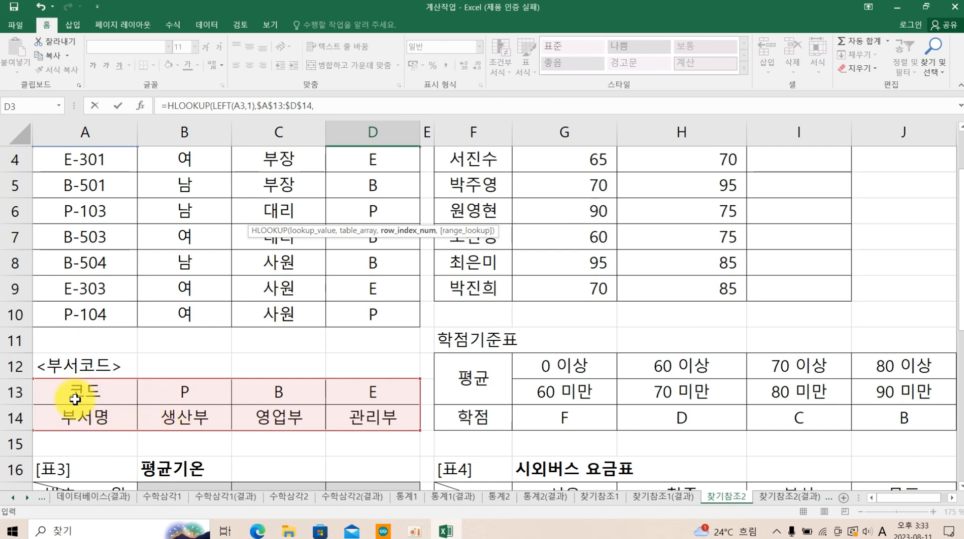
{"action": "scroll", "coordinate": [397, 246], "scroll_direction": "up", "scroll_amount": 1}
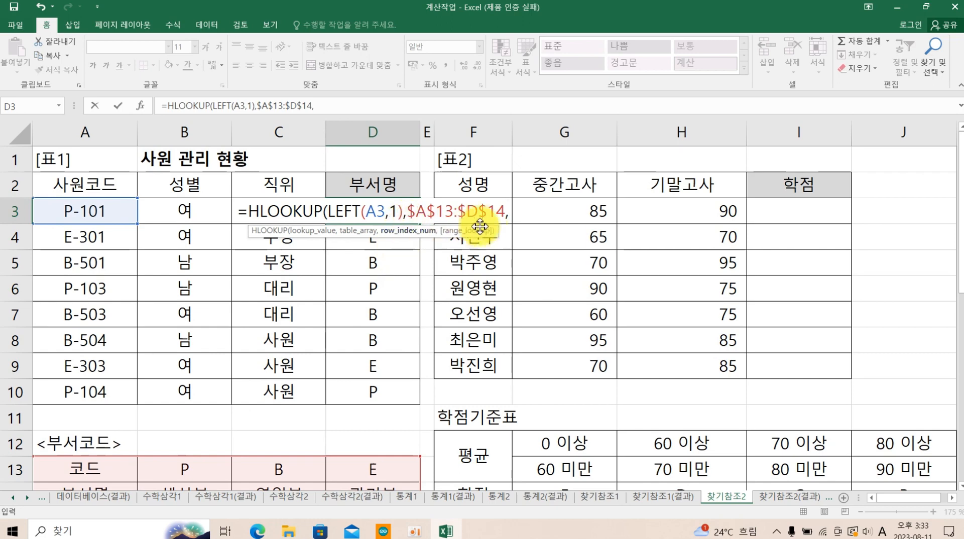
{"action": "type", "text": "2,"}
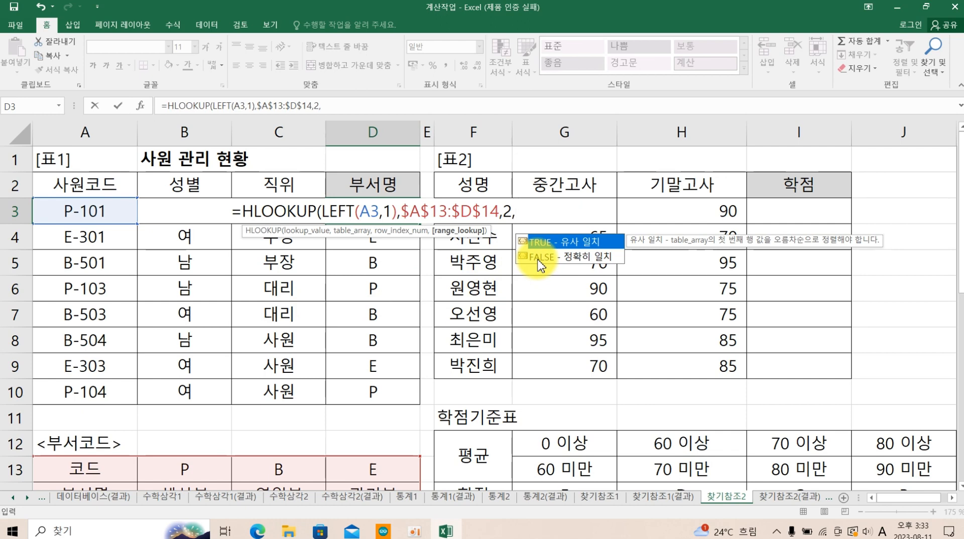
{"action": "type", "text": "0)"}
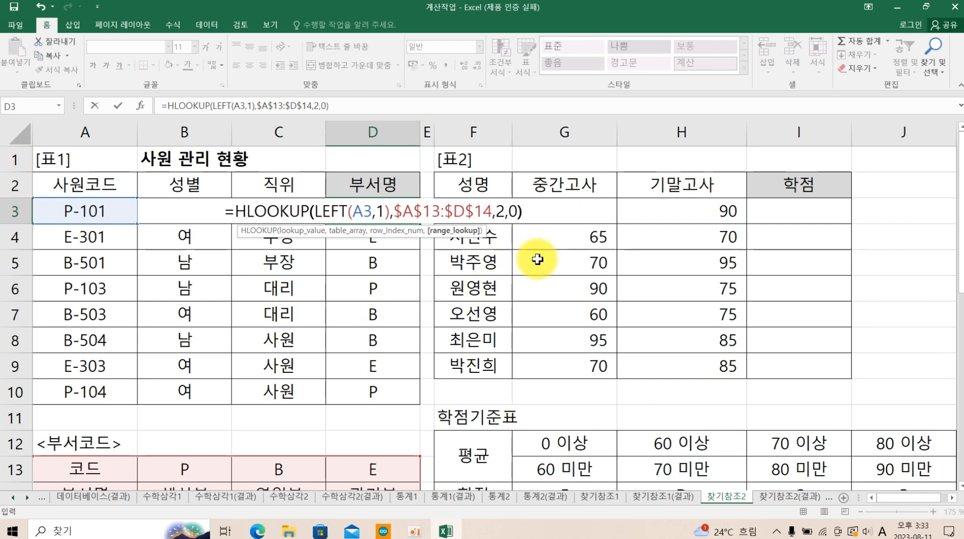
{"action": "key", "text": "Return"}
Fill the D3 HLOOKUP formula down through D10 and recheck the formula in D3.
{"action": "left_click", "coordinate": [390, 216]}
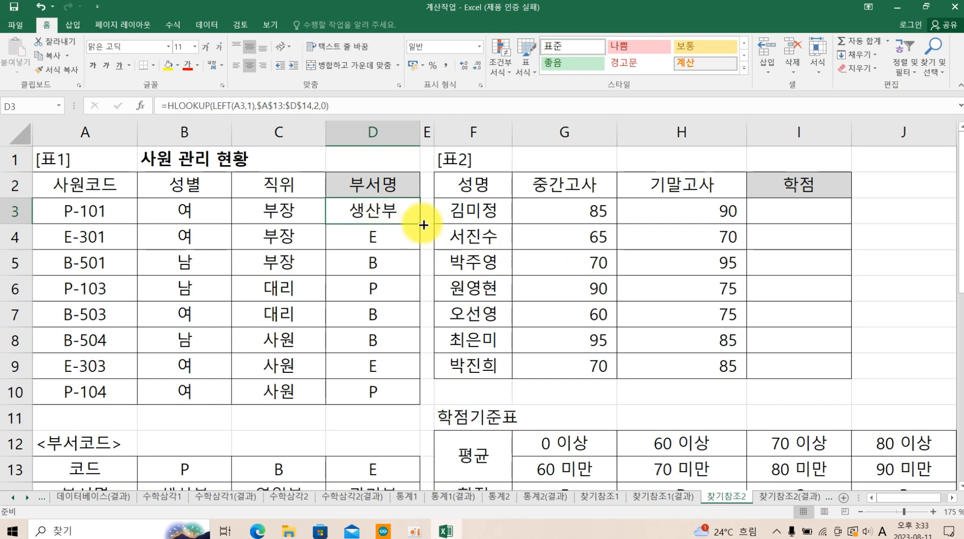
{"action": "left_click_drag", "start_coordinate": [421, 223], "coordinate": [417, 402]}
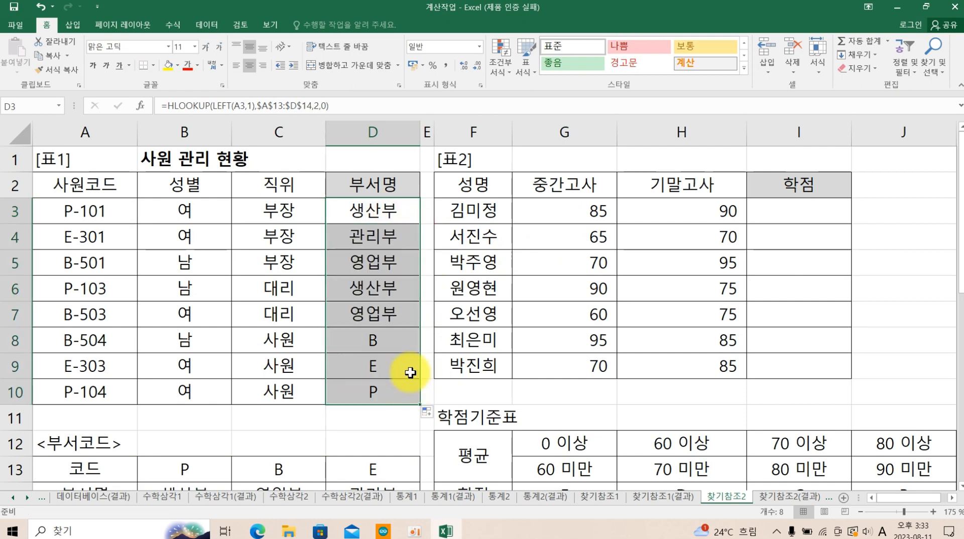
{"action": "double_click", "coordinate": [413, 210]}
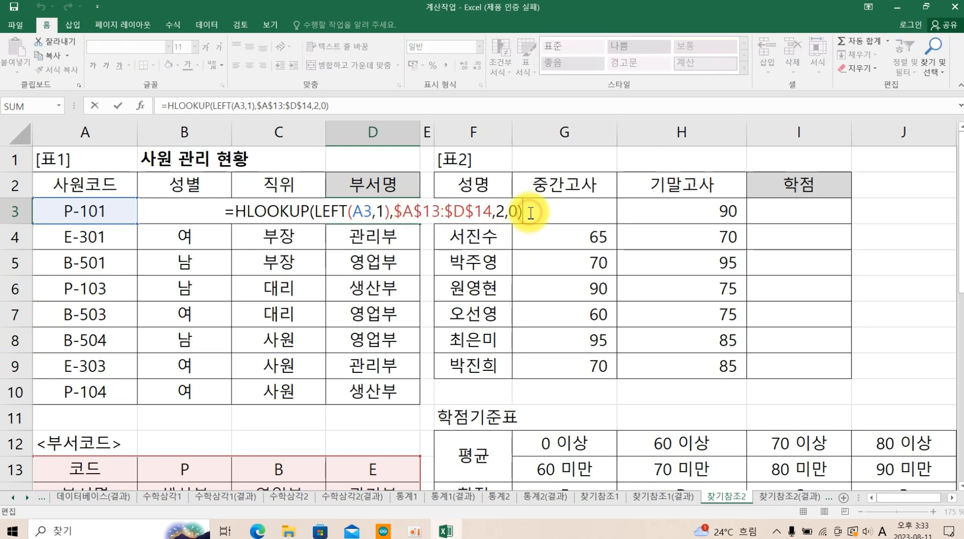
{"action": "key", "text": "Return"}
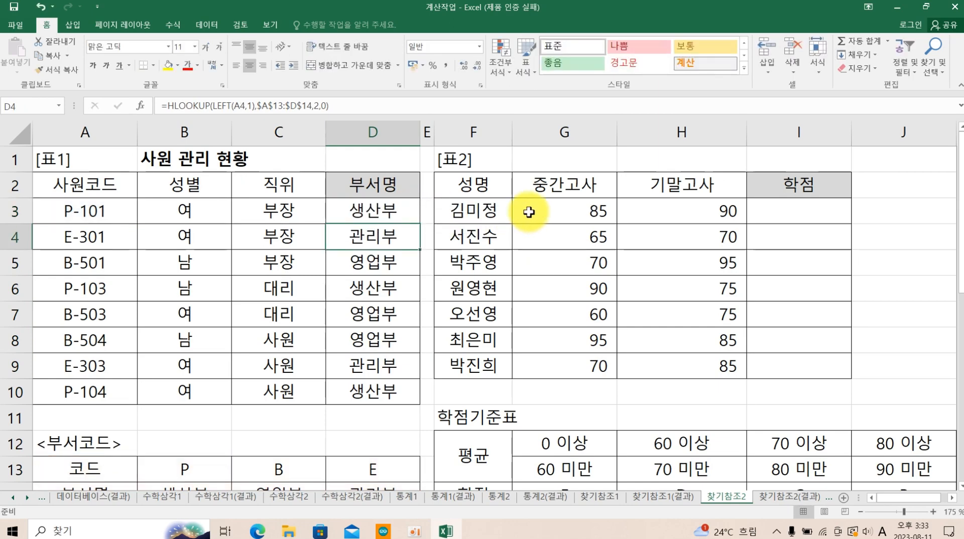
{"action": "scroll", "coordinate": [525, 213], "scroll_direction": "up", "scroll_amount": 3, "text": "ctrl"}
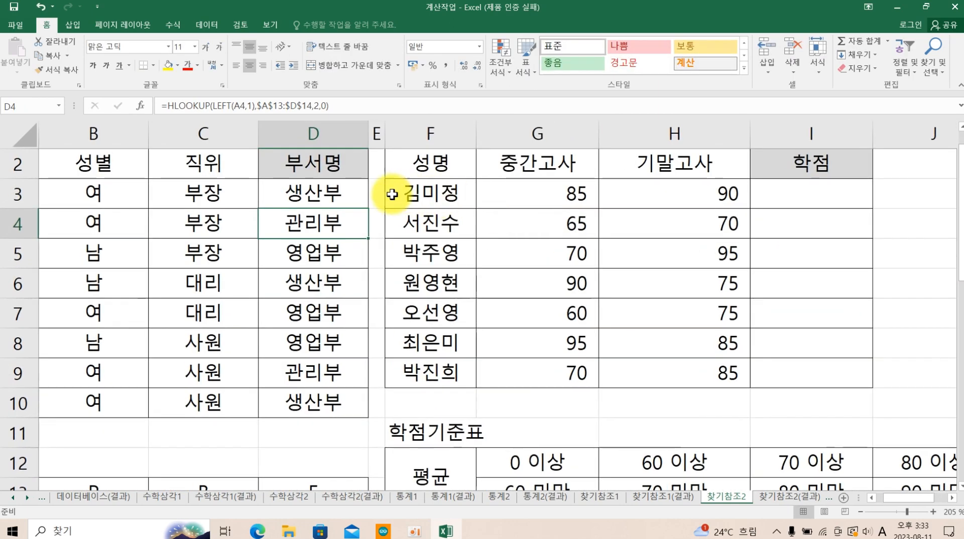
{"action": "left_click", "coordinate": [372, 207]}
{"action": "double_click", "coordinate": [313, 187]}
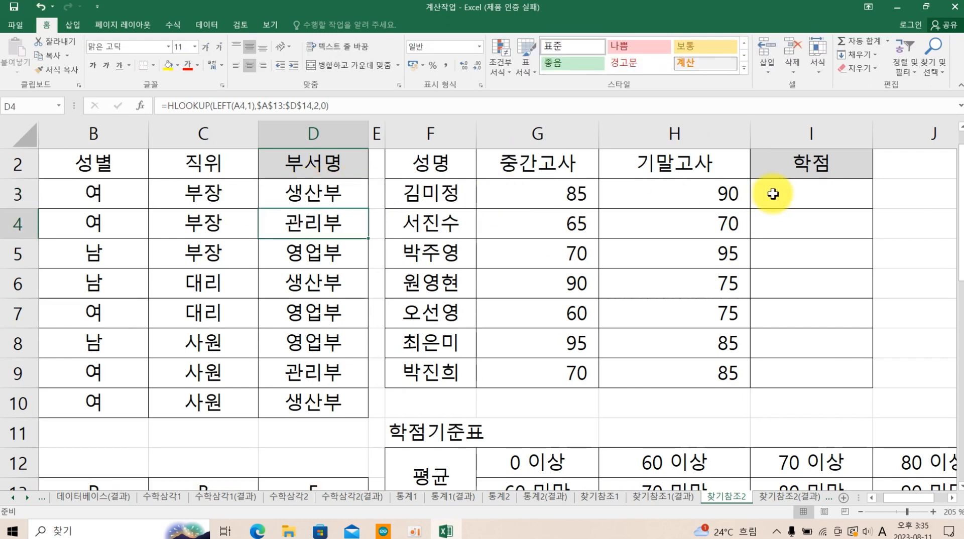
Enter =AVERAGE(G3:H3) in I3, the first 학점 cell of 표2, and fill it down through I9.
{"action": "left_click", "coordinate": [779, 192]}
{"action": "scroll", "coordinate": [836, 334], "scroll_direction": "up", "scroll_amount": 1}
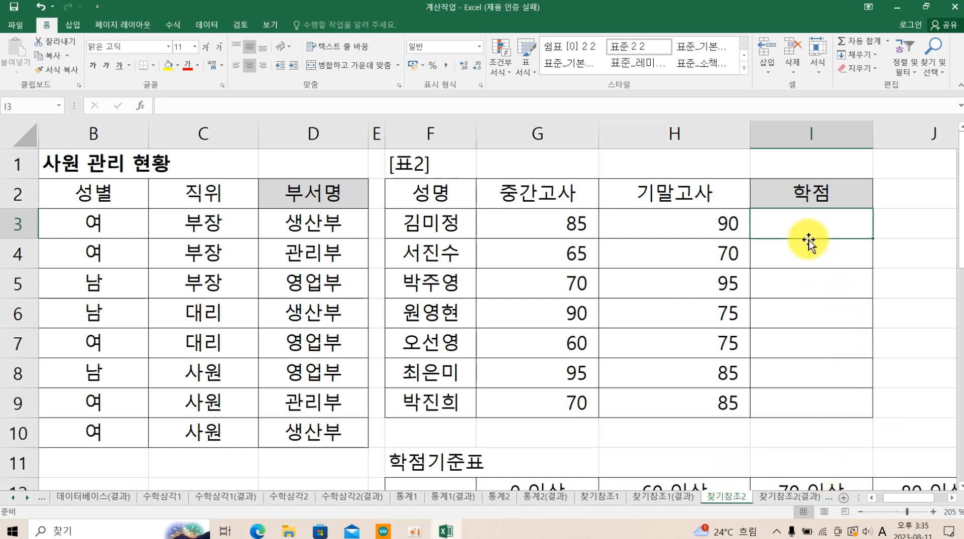
{"action": "type", "text": "="}
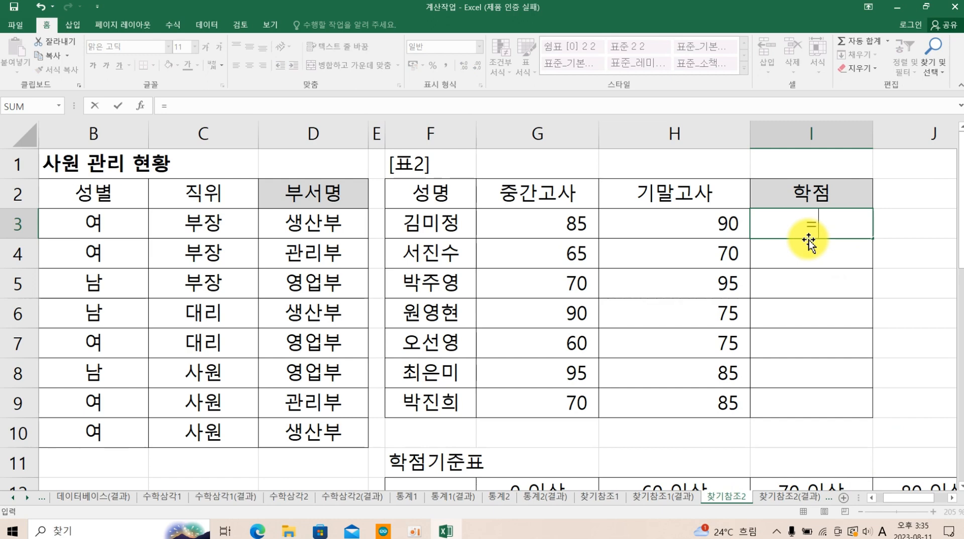
{"action": "type", "text": "ave"}
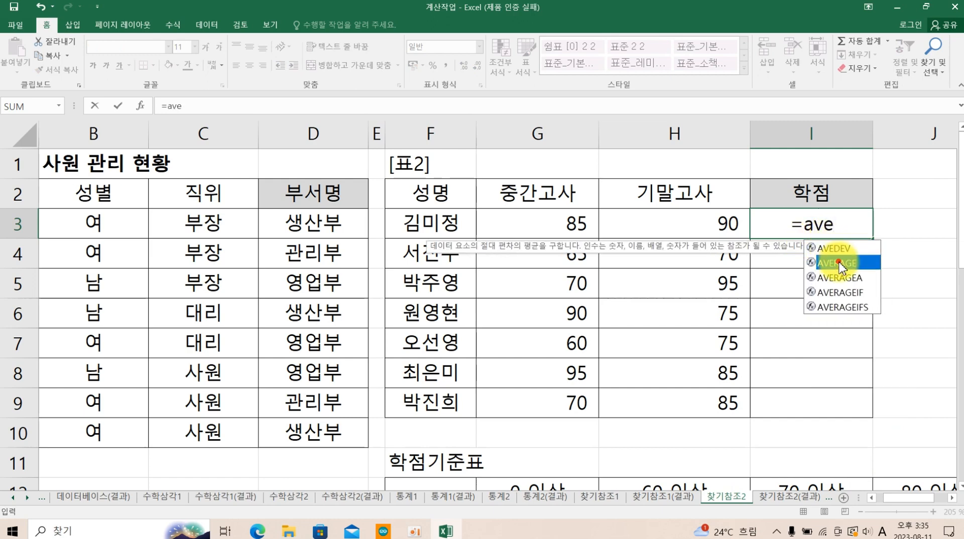
{"action": "double_click", "coordinate": [837, 263]}
{"action": "left_click_drag", "start_coordinate": [564, 222], "coordinate": [636, 220]}
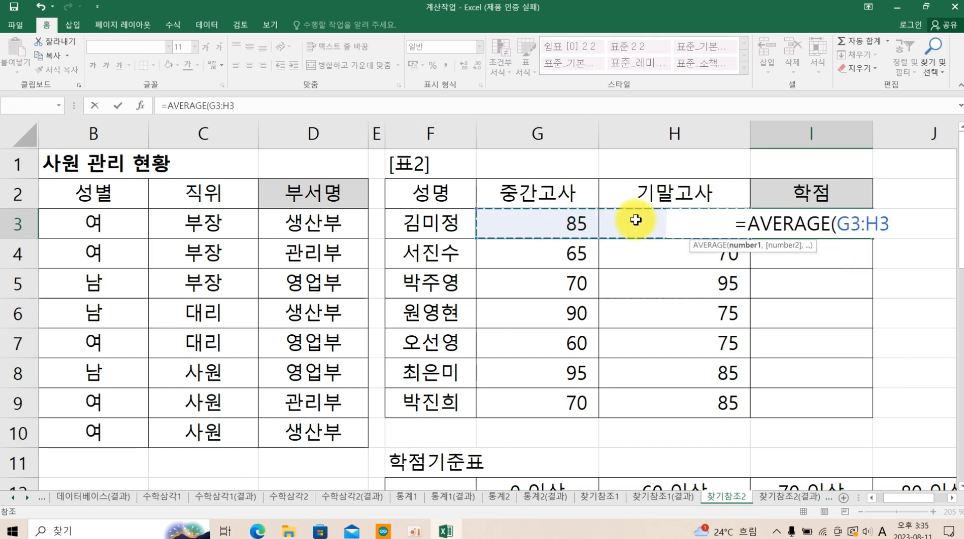
{"action": "key", "text": "Return"}
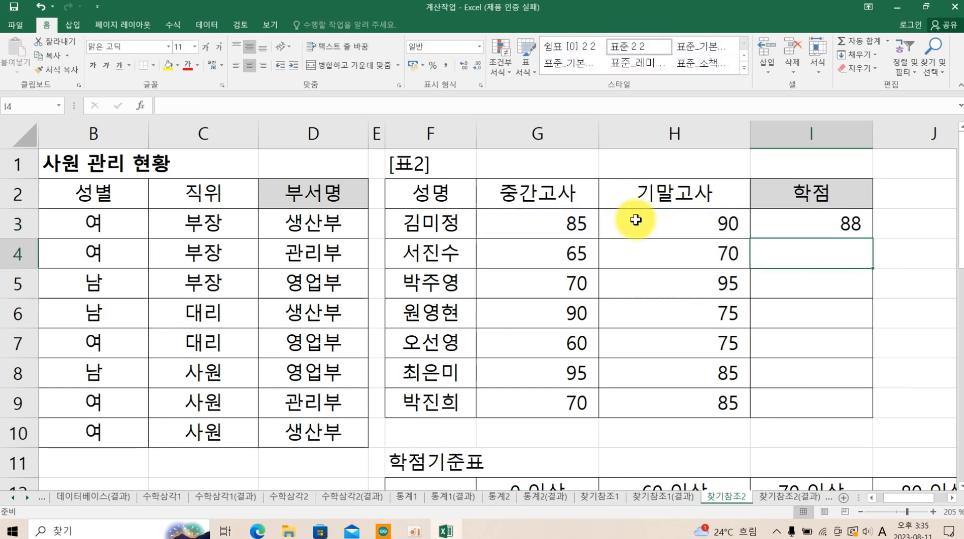
{"action": "left_click", "coordinate": [799, 227]}
{"action": "left_click_drag", "start_coordinate": [874, 239], "coordinate": [883, 424]}
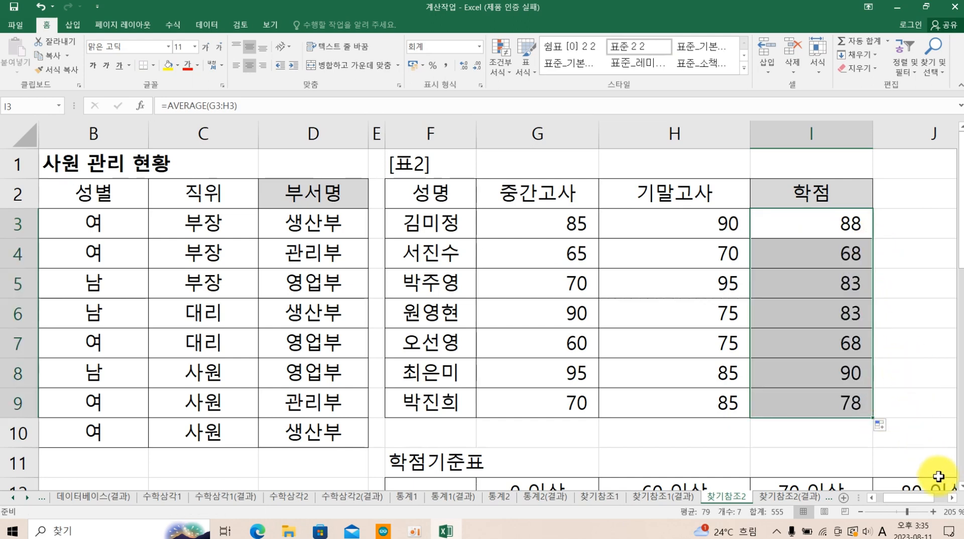
Examine the 학점기준표 and check the underlying values of its lower-limit cells G12 through K12.
{"action": "left_click", "coordinate": [952, 499]}
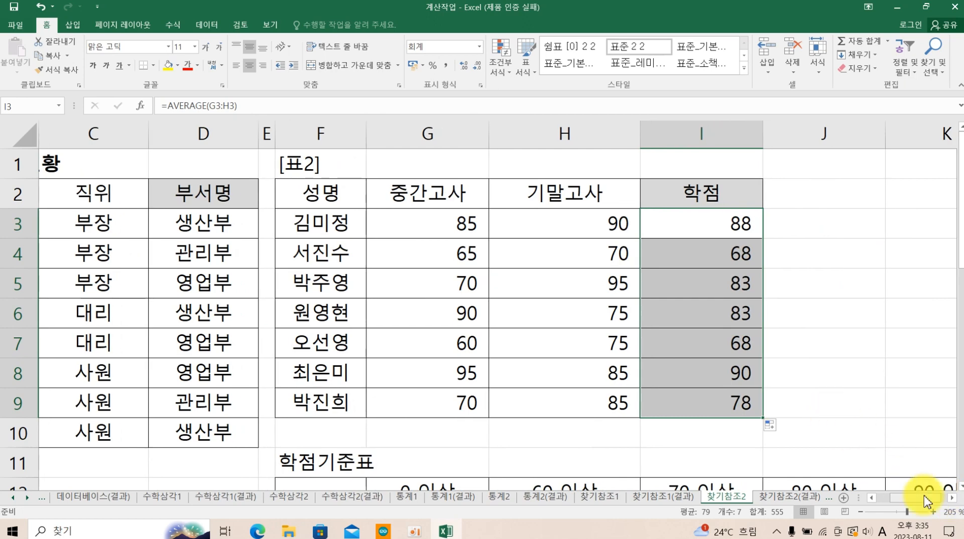
{"action": "left_click", "coordinate": [953, 499]}
{"action": "scroll", "coordinate": [883, 432], "scroll_direction": "down", "scroll_amount": 1}
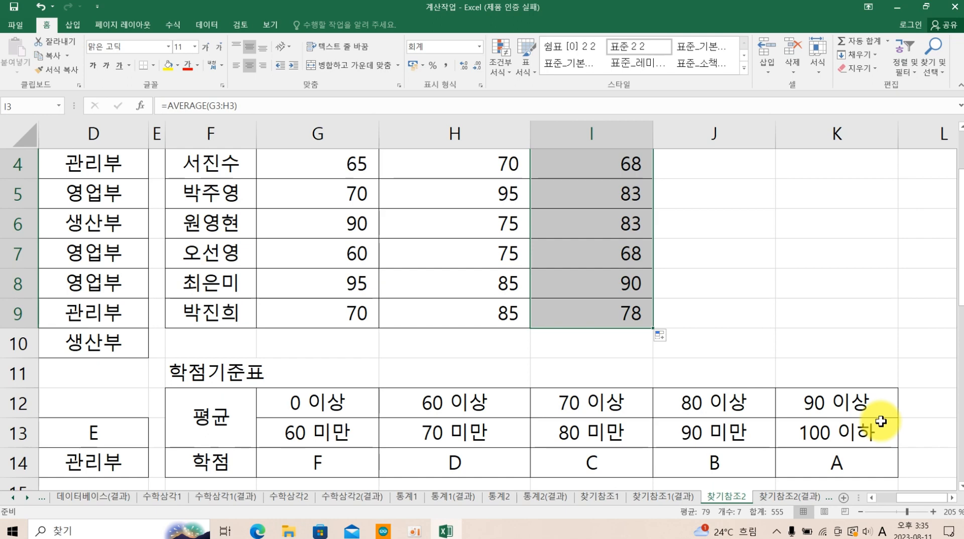
{"action": "left_click", "coordinate": [318, 403]}
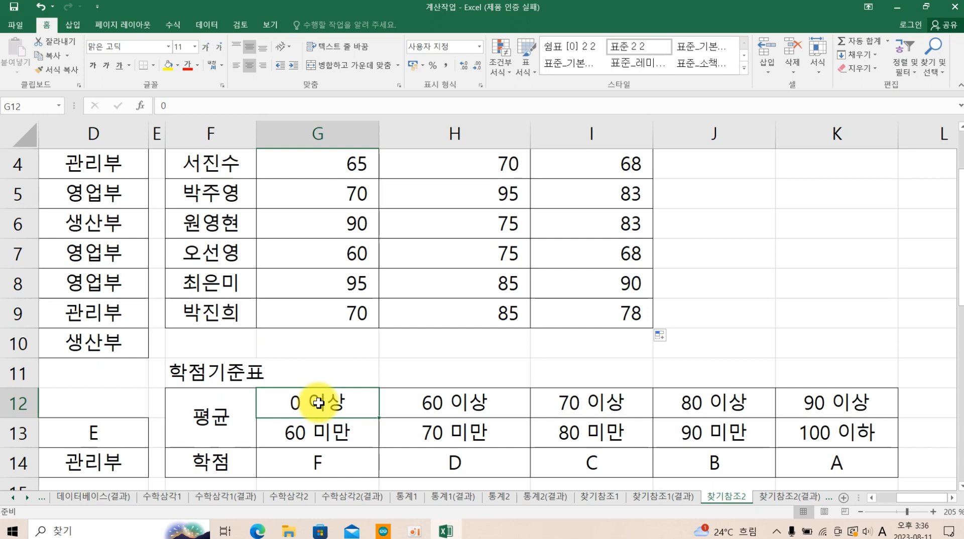
{"action": "left_click", "coordinate": [440, 403]}
{"action": "left_click", "coordinate": [549, 403]}
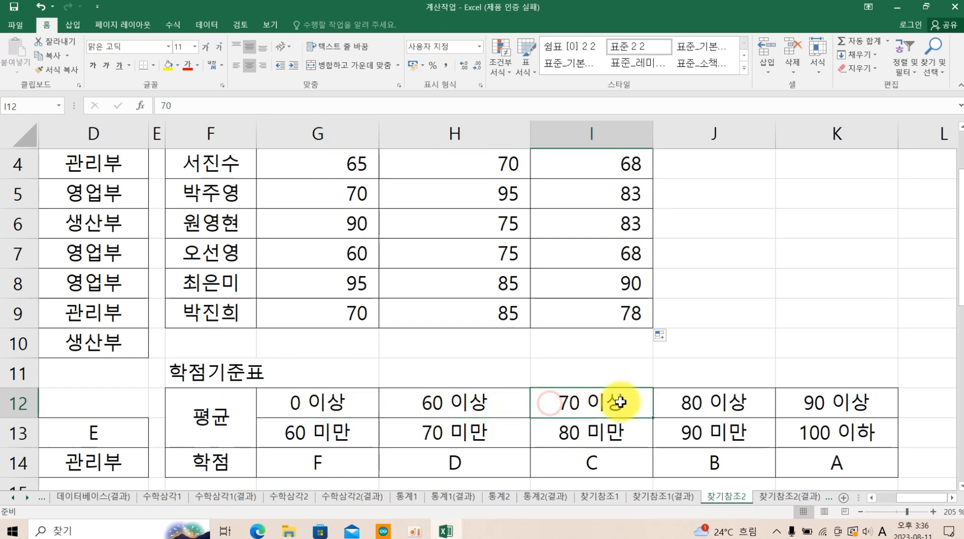
{"action": "left_click", "coordinate": [688, 400]}
{"action": "left_click", "coordinate": [803, 400]}
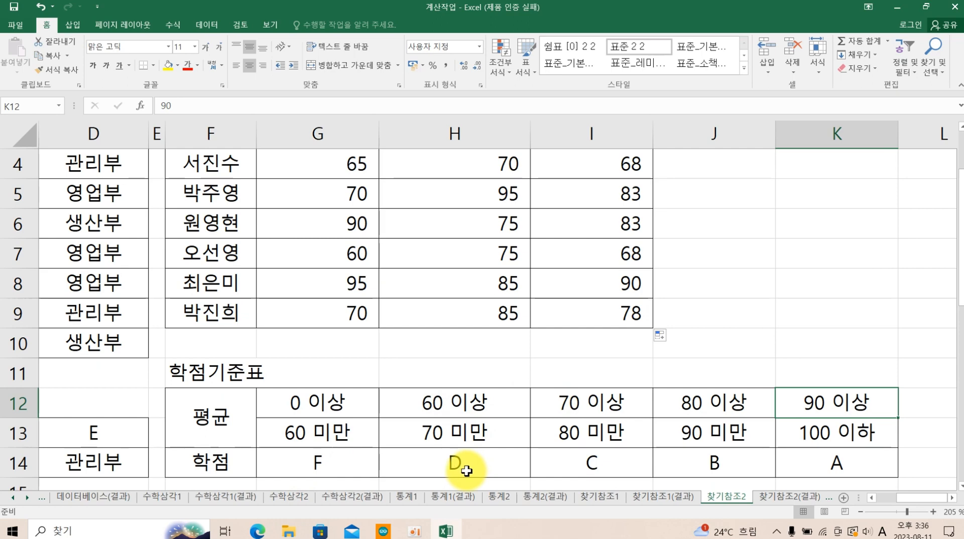
Wrap the AVERAGE function in I3 inside an HLOOKUP so that it serves as the lookup value.
{"action": "scroll", "coordinate": [461, 377], "scroll_direction": "up", "scroll_amount": 1}
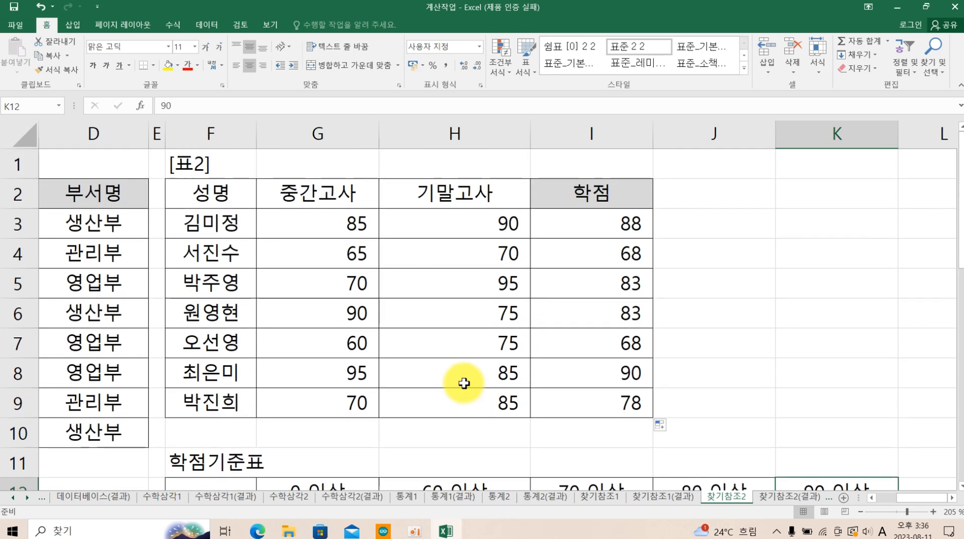
{"action": "left_click", "coordinate": [587, 228]}
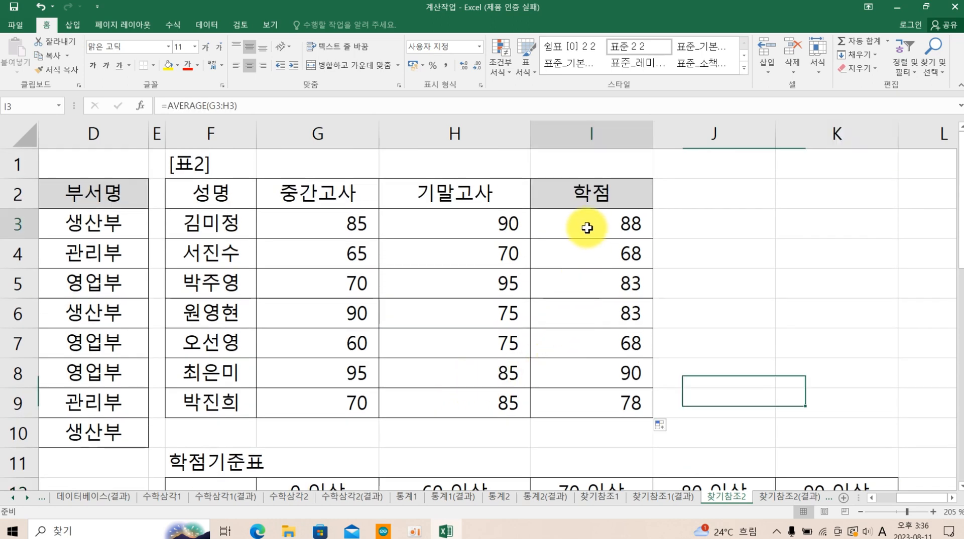
{"action": "double_click", "coordinate": [587, 227]}
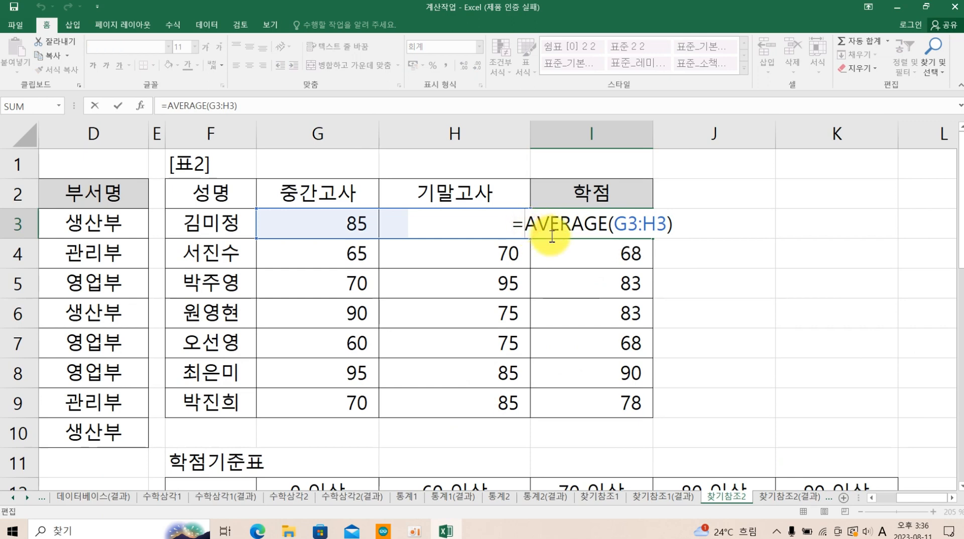
{"action": "type", "text": "hl"}
{"action": "key", "text": "Tab"}
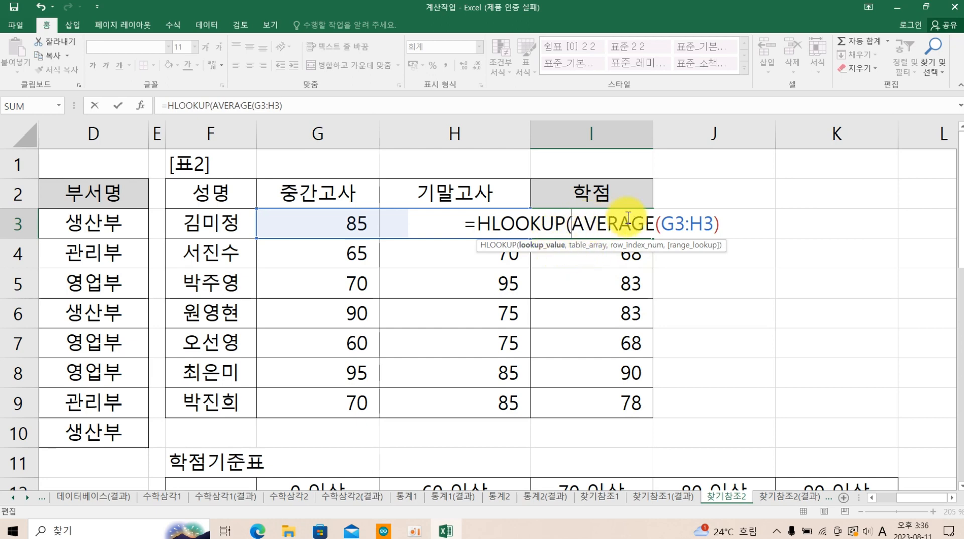
{"action": "left_click", "coordinate": [723, 225]}
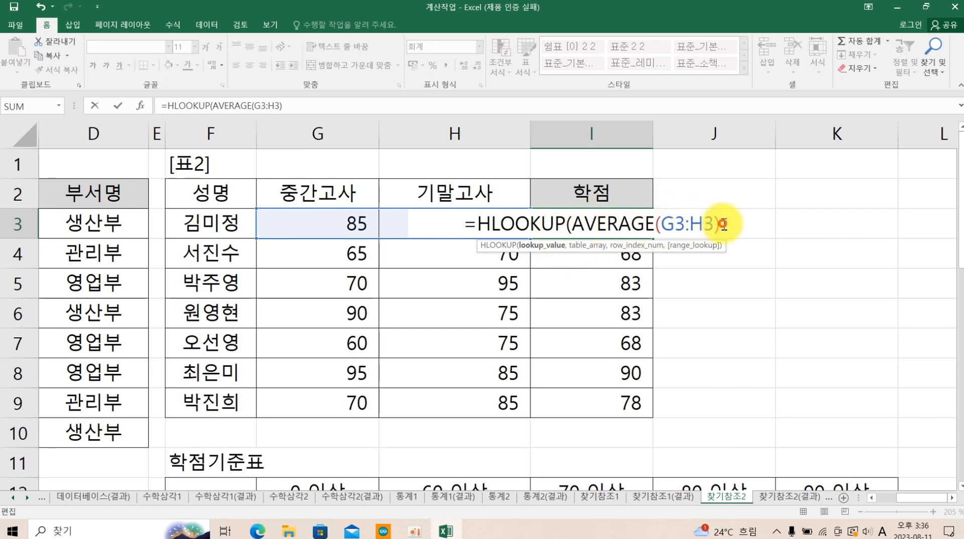
{"action": "type", "text": ","}
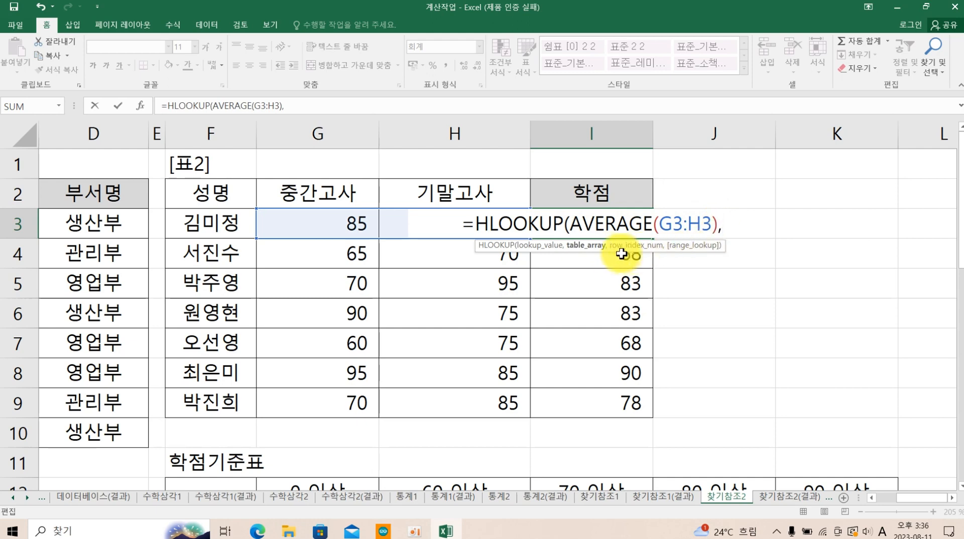
Set the absolute 학점기준표 range $G$12:$K$14 as the table array of the HLOOKUP in I3.
{"action": "scroll", "coordinate": [508, 326], "scroll_direction": "down", "scroll_amount": 2}
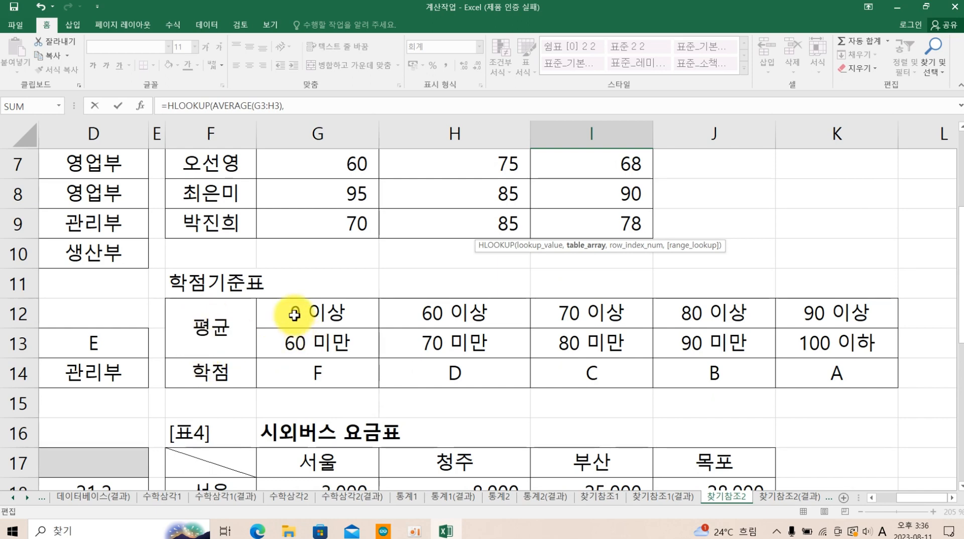
{"action": "left_click_drag", "start_coordinate": [294, 315], "coordinate": [800, 370]}
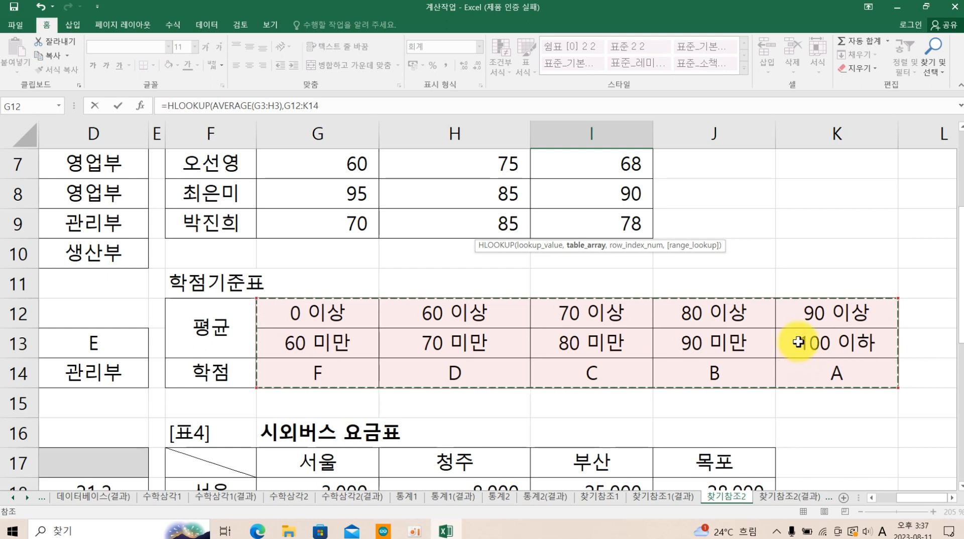
{"action": "key", "text": "F4"}
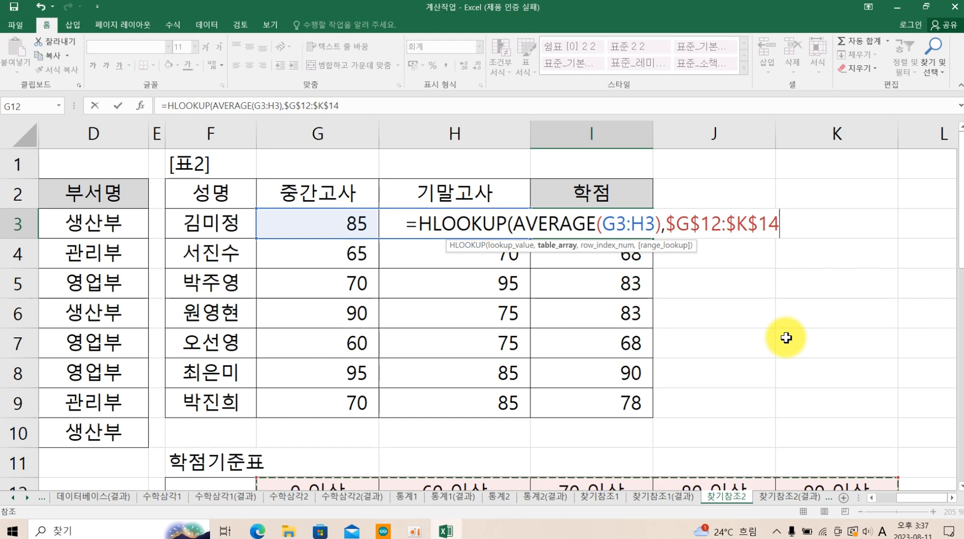
{"action": "type", "text": ","}
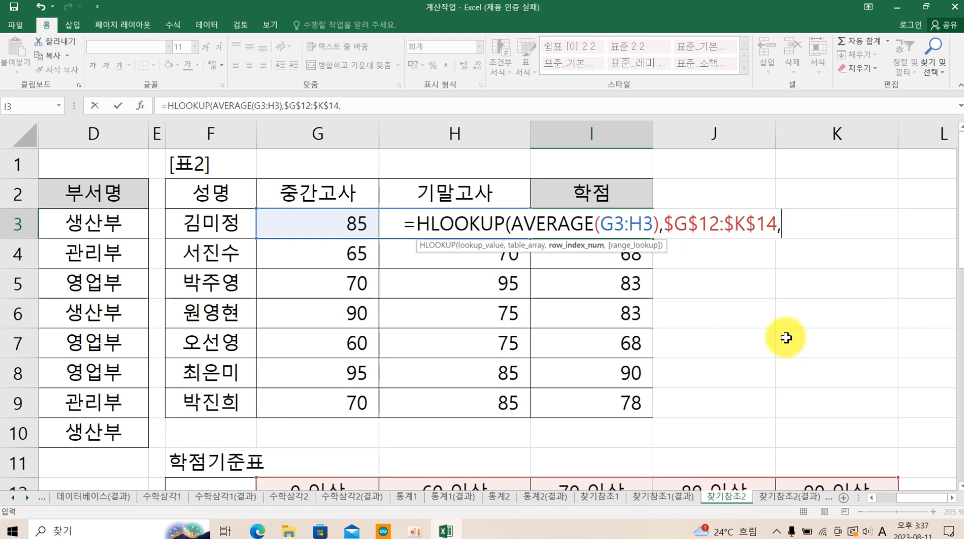
Complete the HLOOKUP in I3 with row index 3 and TRUE for an approximate match.
{"action": "scroll", "coordinate": [702, 342], "scroll_direction": "down", "scroll_amount": 2}
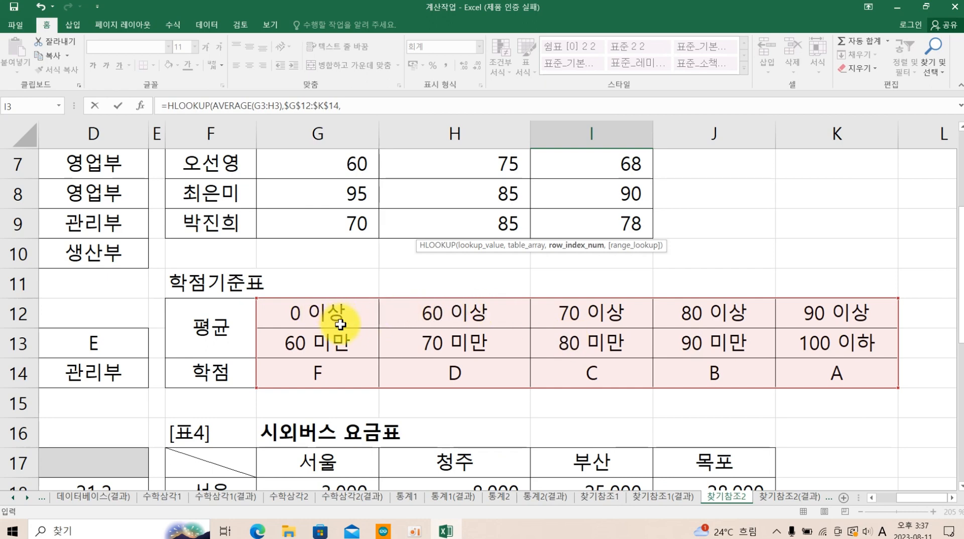
{"action": "scroll", "coordinate": [552, 306], "scroll_direction": "up", "scroll_amount": 2}
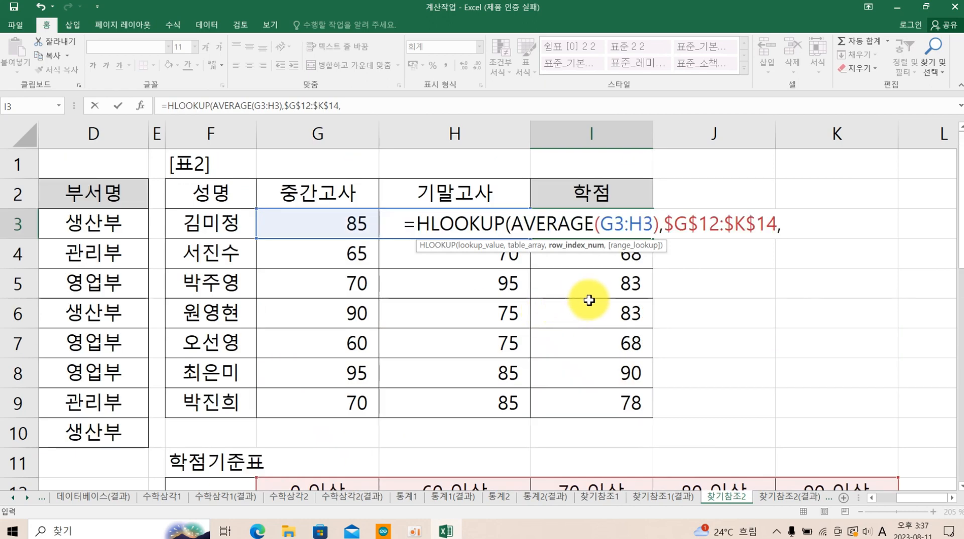
{"action": "type", "text": "3,"}
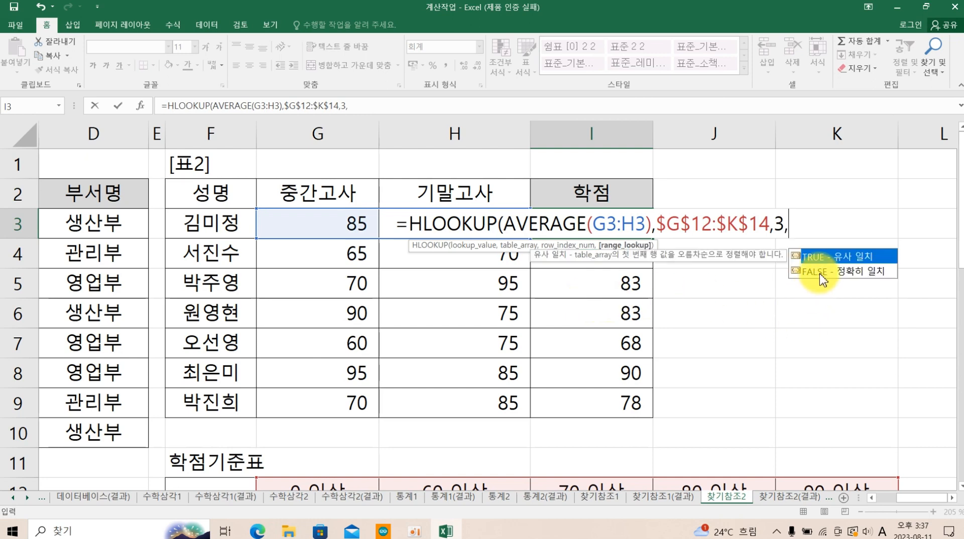
{"action": "scroll", "coordinate": [452, 351], "scroll_direction": "down", "scroll_amount": 2}
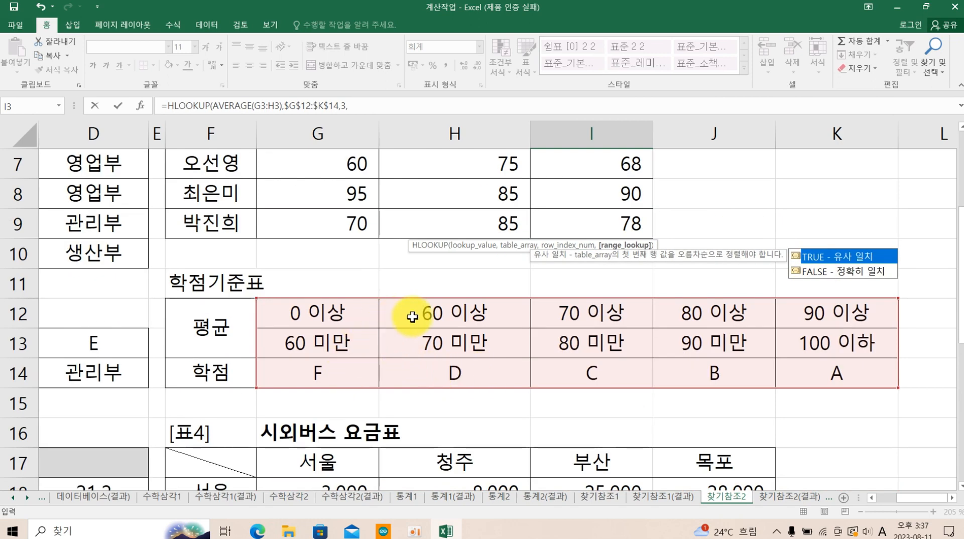
{"action": "scroll", "coordinate": [628, 329], "scroll_direction": "up", "scroll_amount": 2}
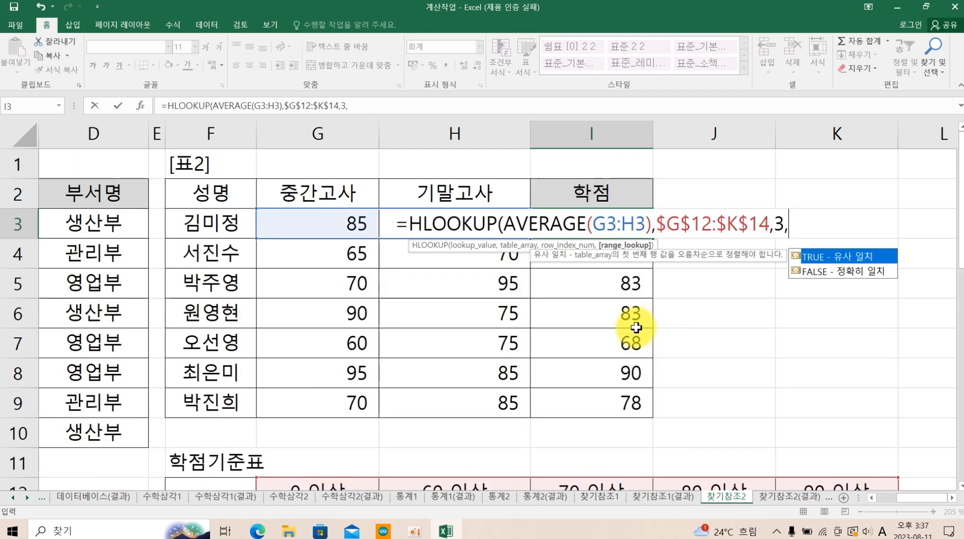
{"action": "double_click", "coordinate": [807, 257]}
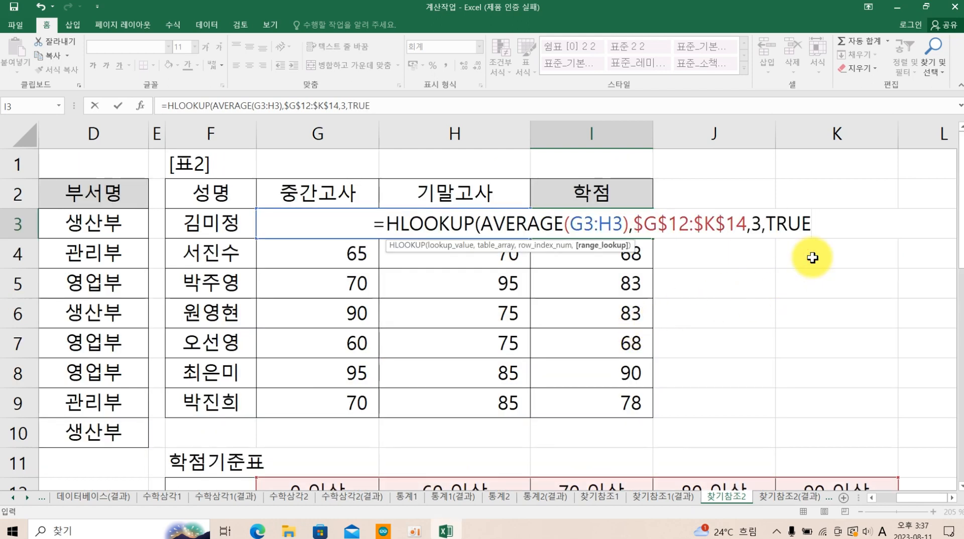
{"action": "type", "text": ")"}
{"action": "key", "text": "Return"}
Fill the 학점 formula from I3 down through I9 and review the finished formula in I3.
{"action": "left_click", "coordinate": [622, 225]}
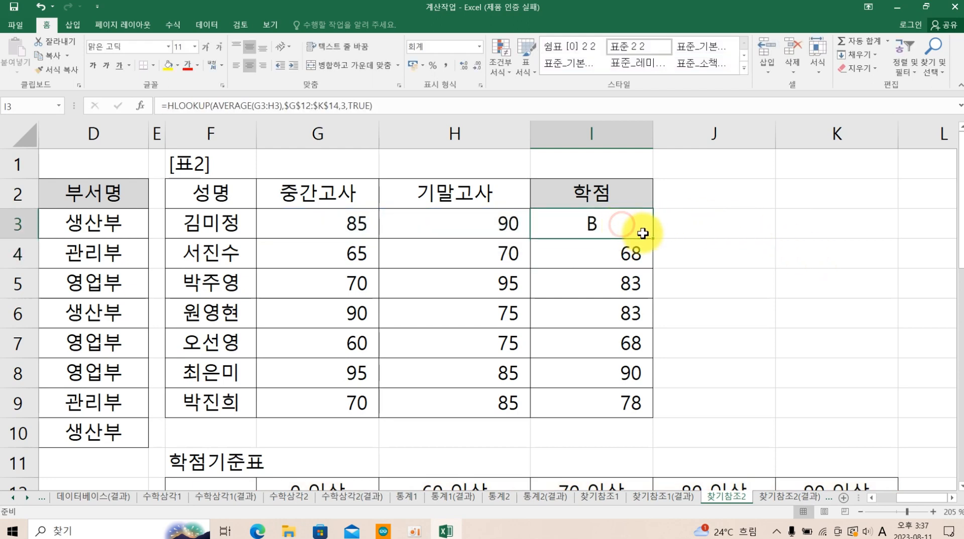
{"action": "left_click_drag", "start_coordinate": [642, 233], "coordinate": [648, 402]}
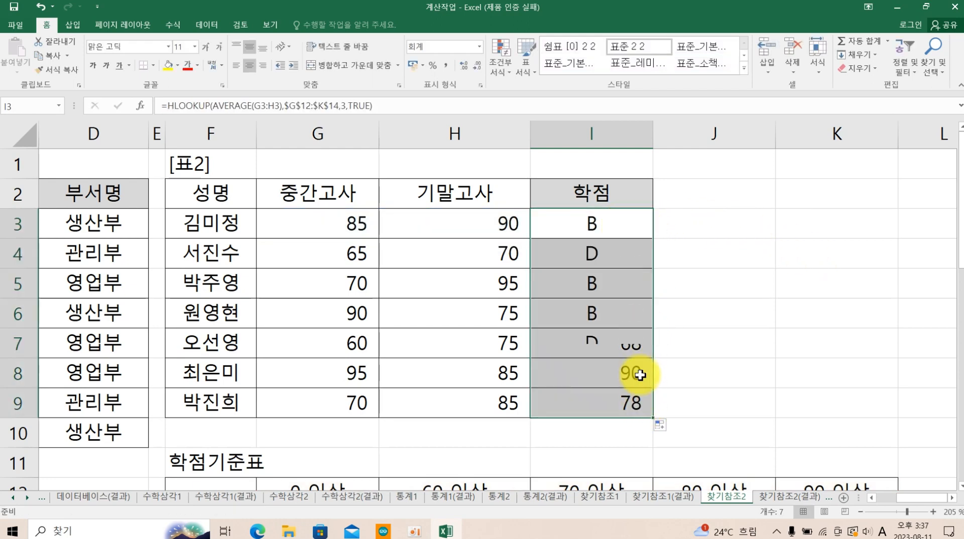
{"action": "double_click", "coordinate": [606, 222]}
{"action": "left_click", "coordinate": [818, 224]}
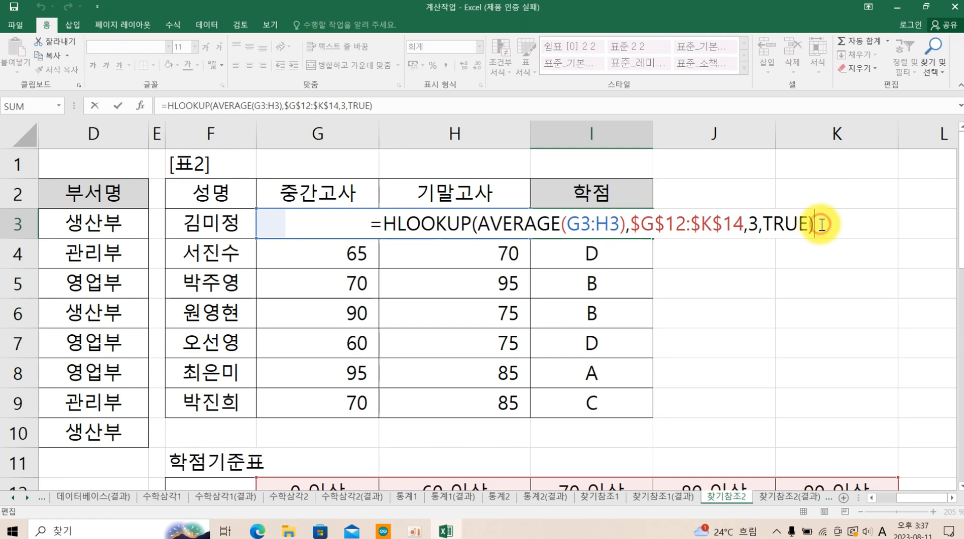
{"action": "left_click", "coordinate": [731, 281]}
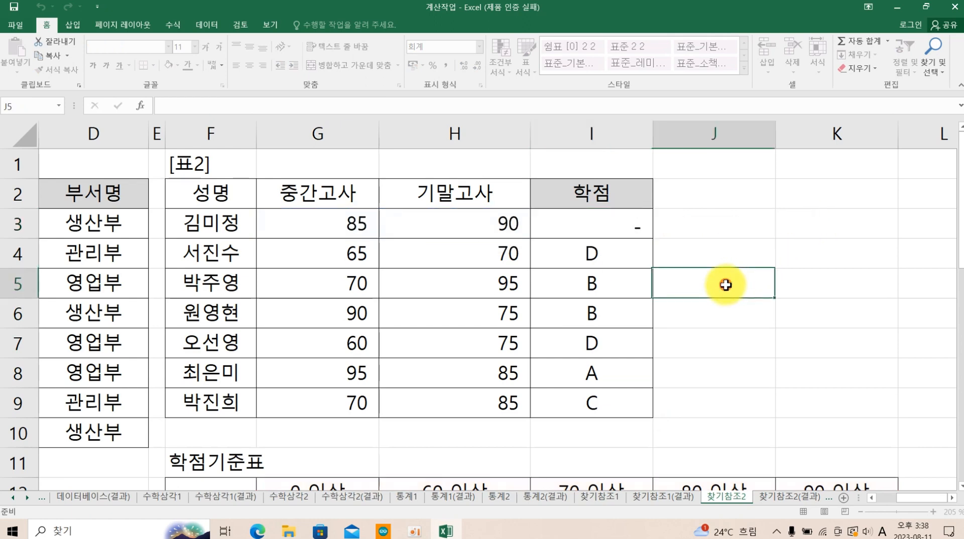
Enter =ROW() in A18, the first 번호 cell of 표3.
{"action": "scroll", "coordinate": [721, 297], "scroll_direction": "down", "scroll_amount": 3}
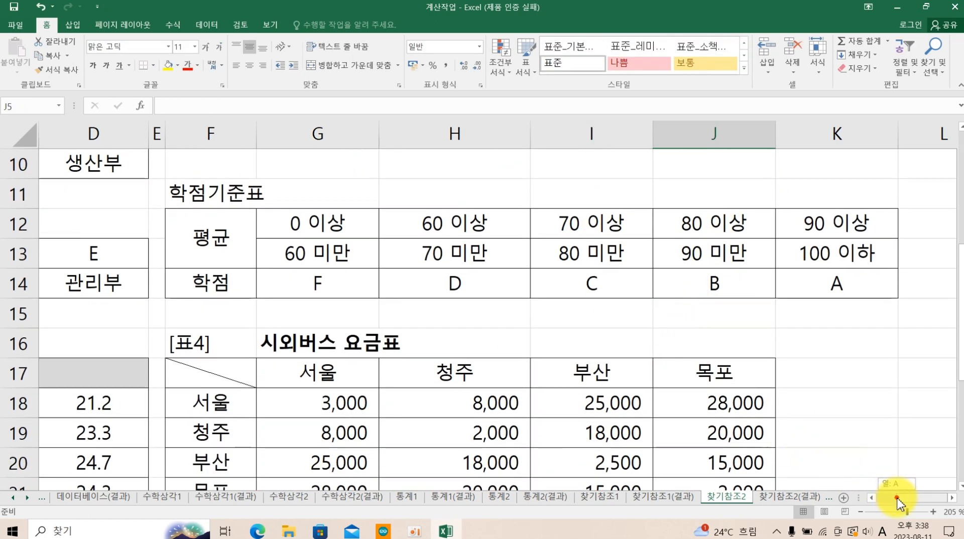
{"action": "left_click_drag", "start_coordinate": [899, 499], "coordinate": [823, 505]}
{"action": "scroll", "coordinate": [450, 326], "scroll_direction": "down", "scroll_amount": 2}
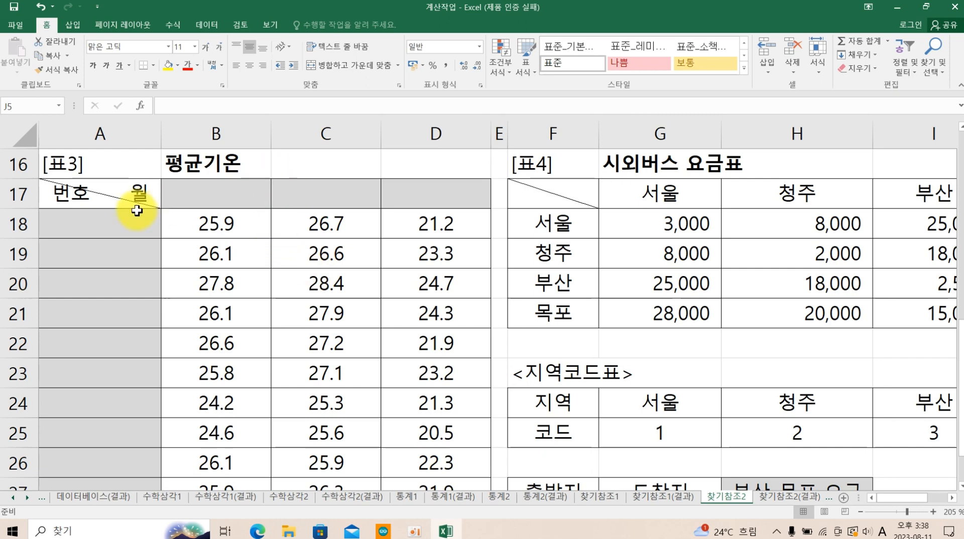
{"action": "left_click", "coordinate": [122, 222]}
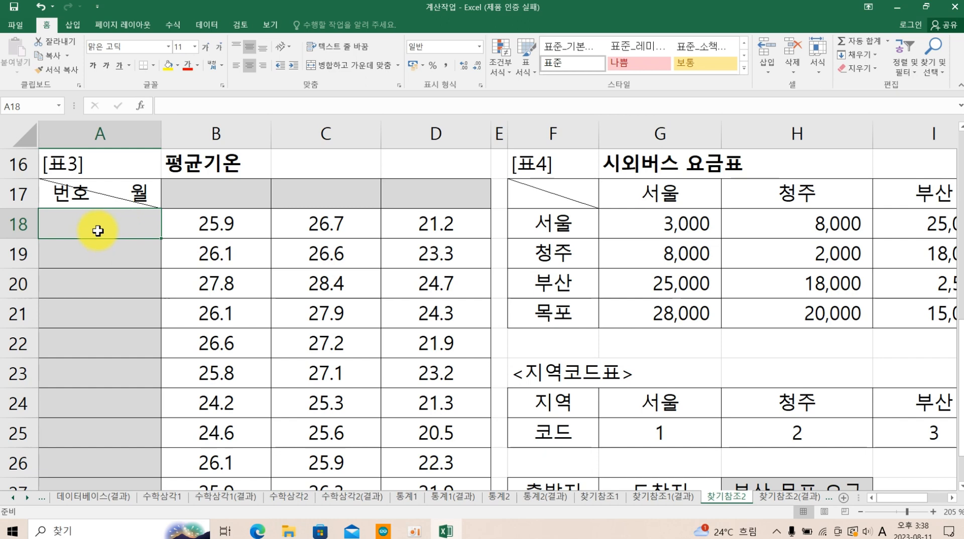
{"action": "type", "text": "=ro"}
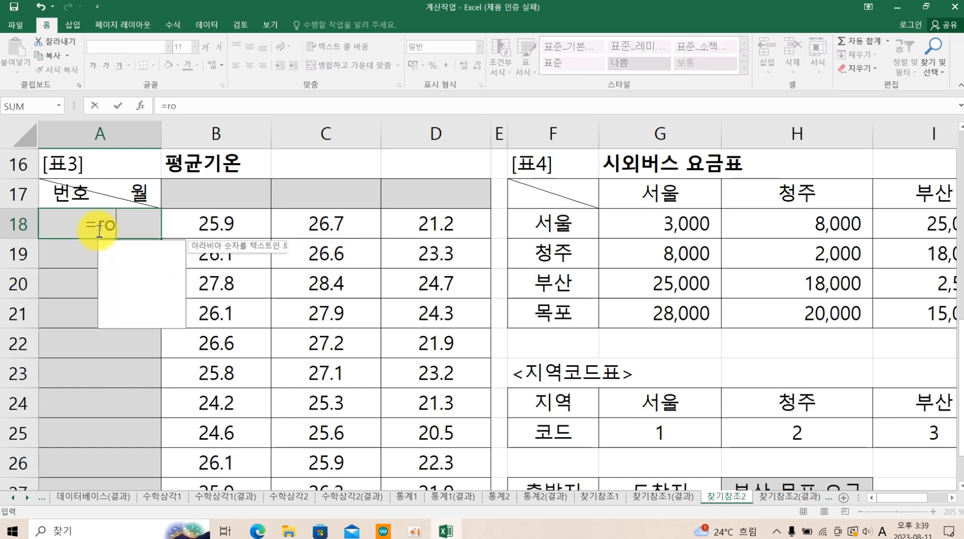
{"action": "type", "text": "w()"}
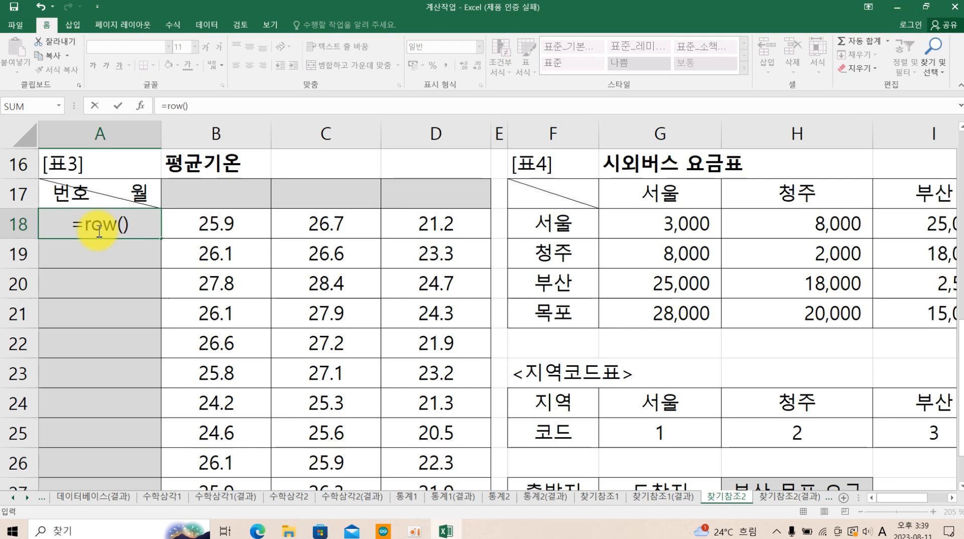
{"action": "key", "text": "Return"}
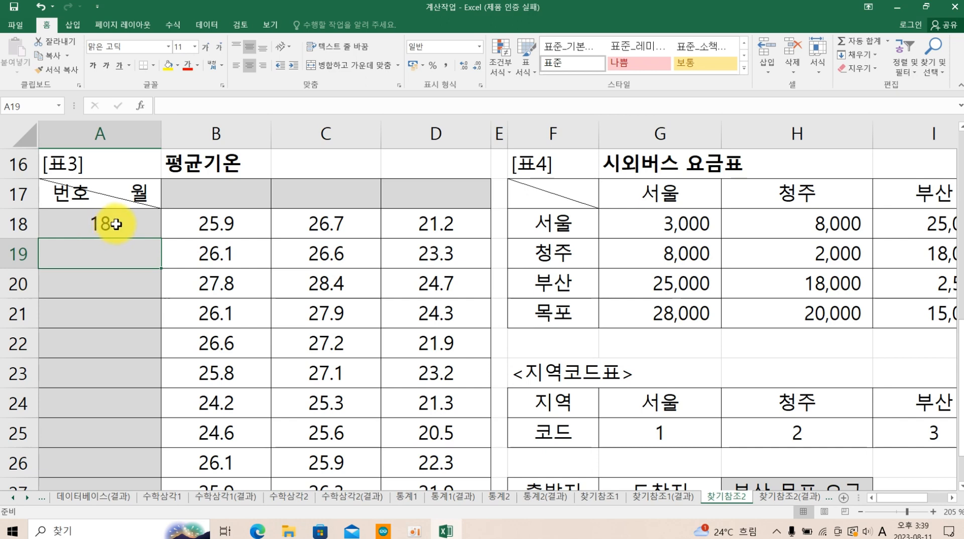
Extend the formula in A18 to =ROW()-17 so that the numbering starts at 1.
{"action": "left_click", "coordinate": [116, 224]}
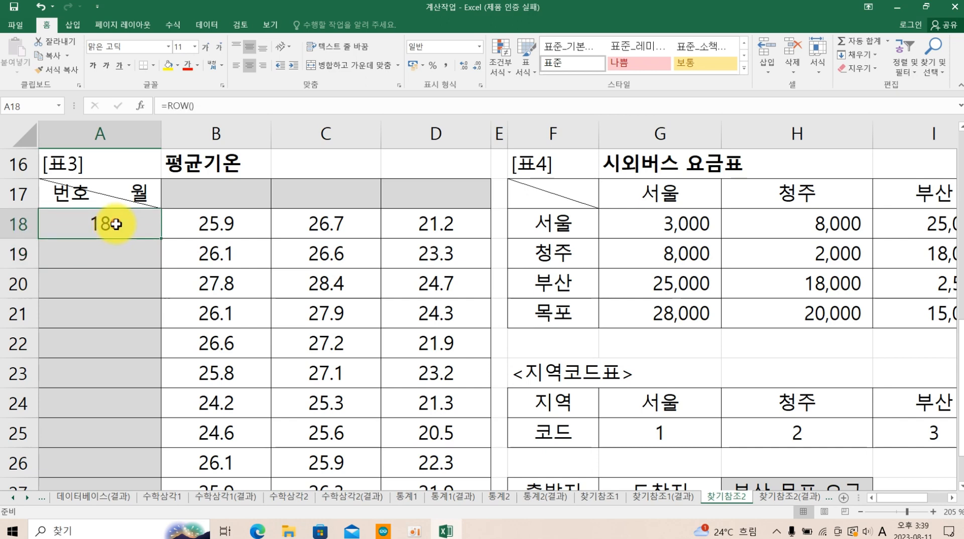
{"action": "double_click", "coordinate": [116, 224]}
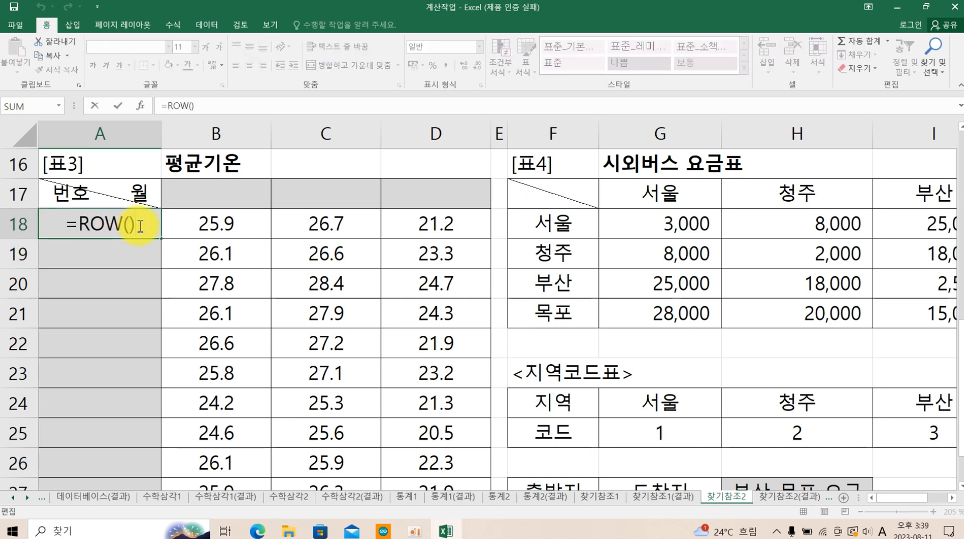
{"action": "type", "text": "-17"}
{"action": "key", "text": "Return"}
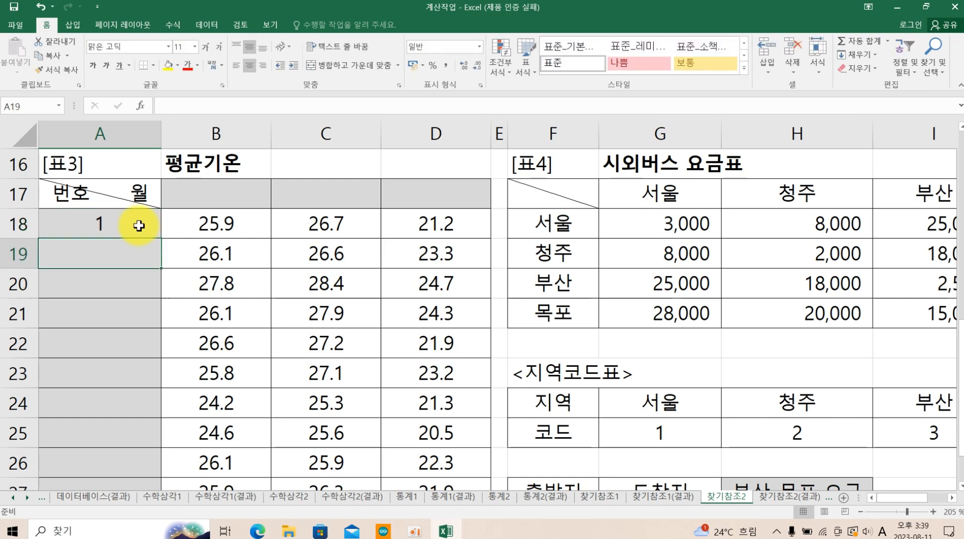
Fill the numbering formula from A18 down through A27.
{"action": "left_click", "coordinate": [139, 226]}
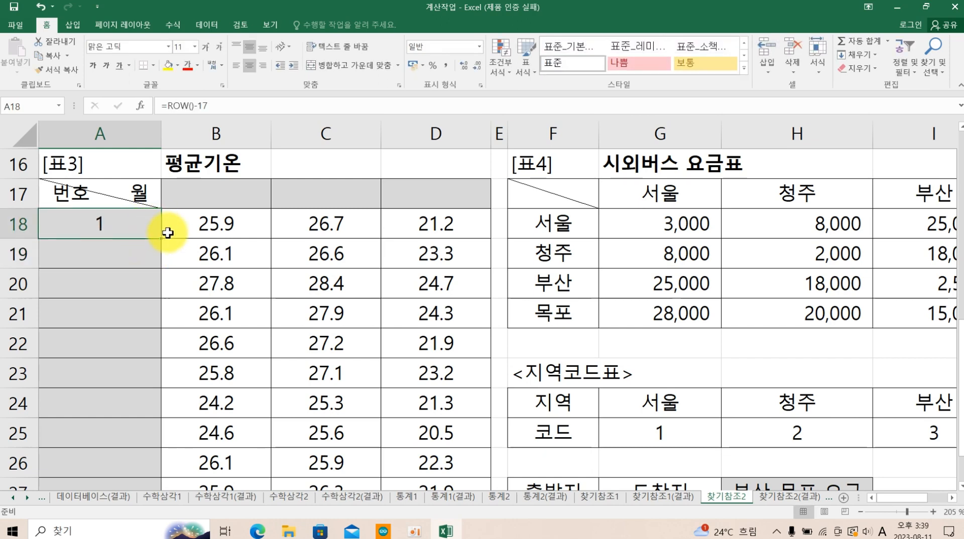
{"action": "left_click_drag", "start_coordinate": [163, 240], "coordinate": [158, 440]}
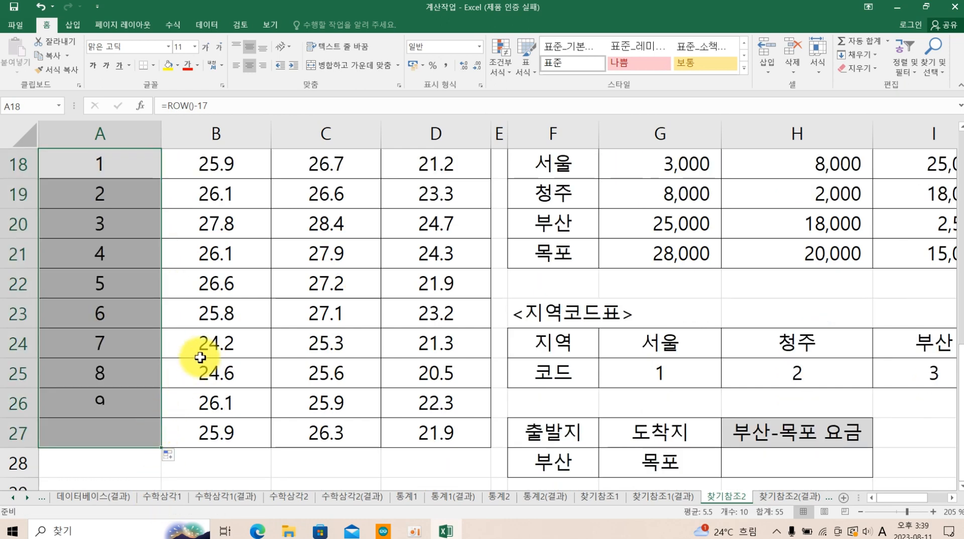
{"action": "scroll", "coordinate": [202, 362], "scroll_direction": "up", "scroll_amount": 1}
{"action": "scroll", "coordinate": [198, 351], "scroll_direction": "down", "scroll_amount": 1}
{"action": "scroll", "coordinate": [209, 327], "scroll_direction": "up", "scroll_amount": 2}
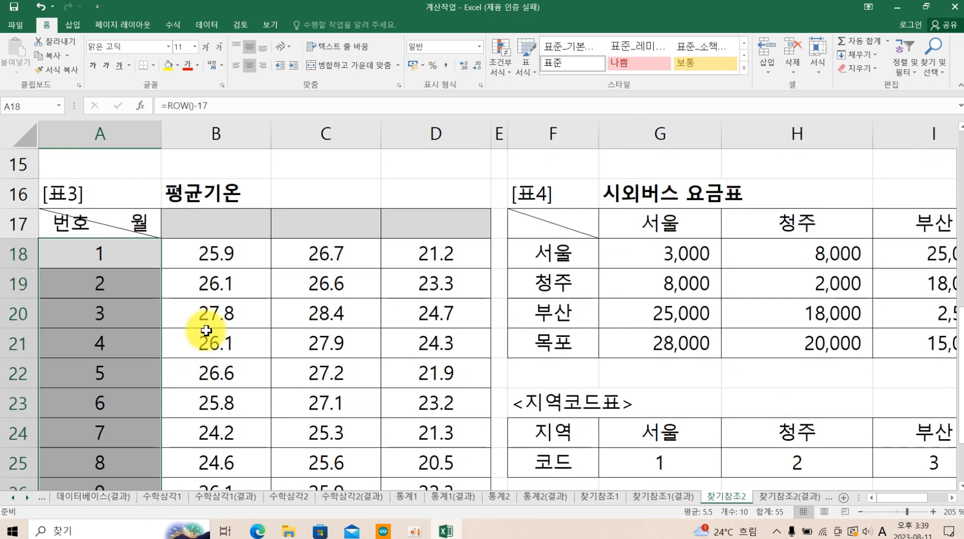
Enter =COLUMN()+5&"월" in B17 of 표3 and fill it across through D17 as month headings.
{"action": "left_click", "coordinate": [209, 229]}
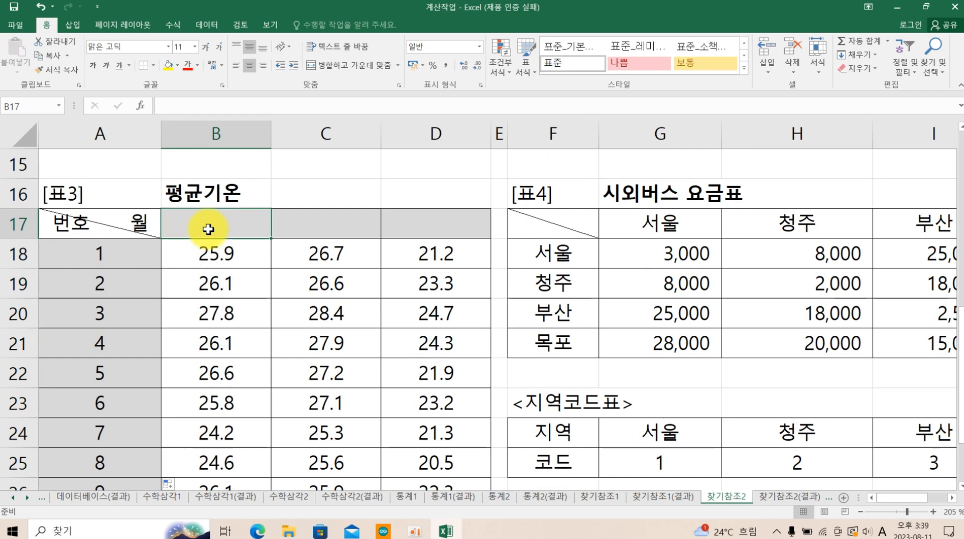
{"action": "double_click", "coordinate": [150, 251]}
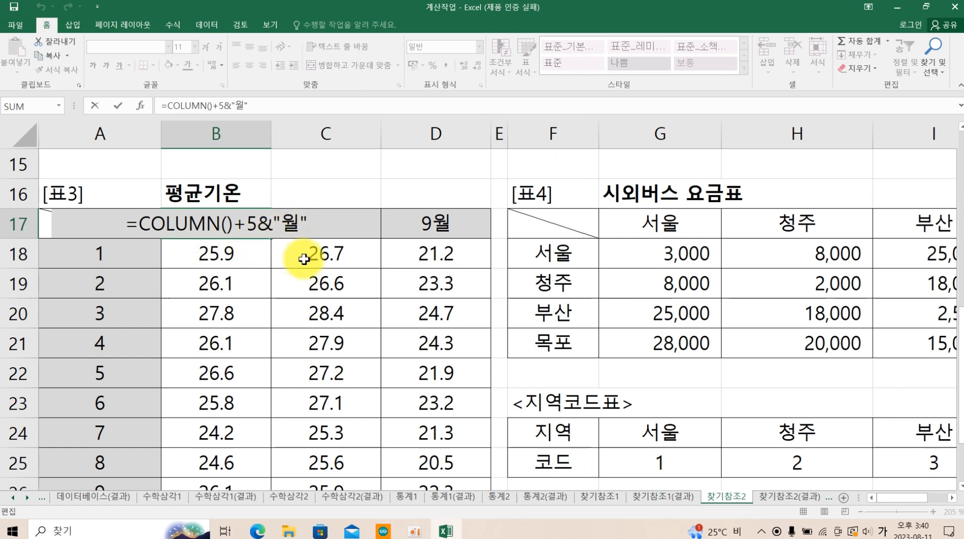
{"action": "left_click", "coordinate": [654, 372]}
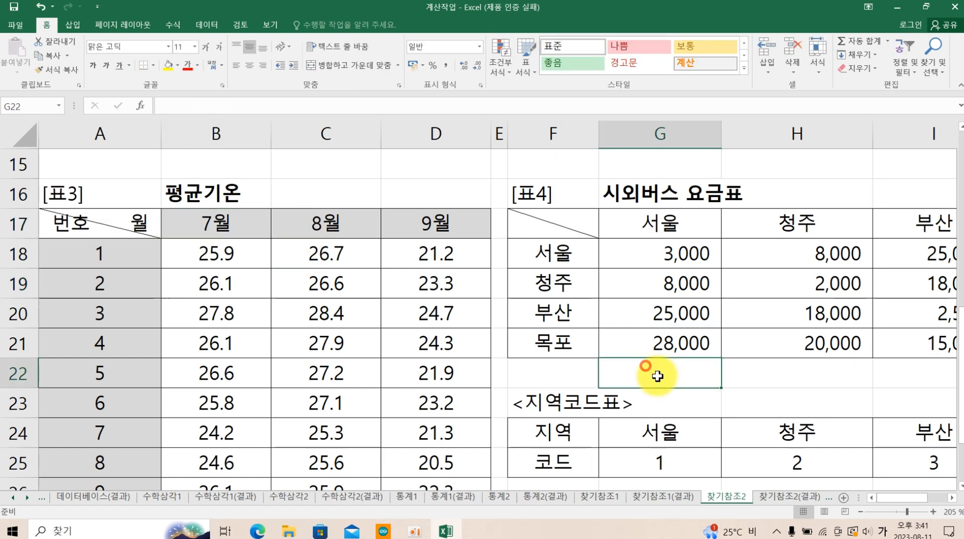
Examine the 시외버스 요금표 of 표4, the 지역코드표 and the 출발지, 도착지 and 부산-목포 요금 cells.
{"action": "left_click", "coordinate": [951, 499]}
{"action": "left_click", "coordinate": [951, 499]}
{"action": "scroll", "coordinate": [840, 426], "scroll_direction": "down", "scroll_amount": 1}
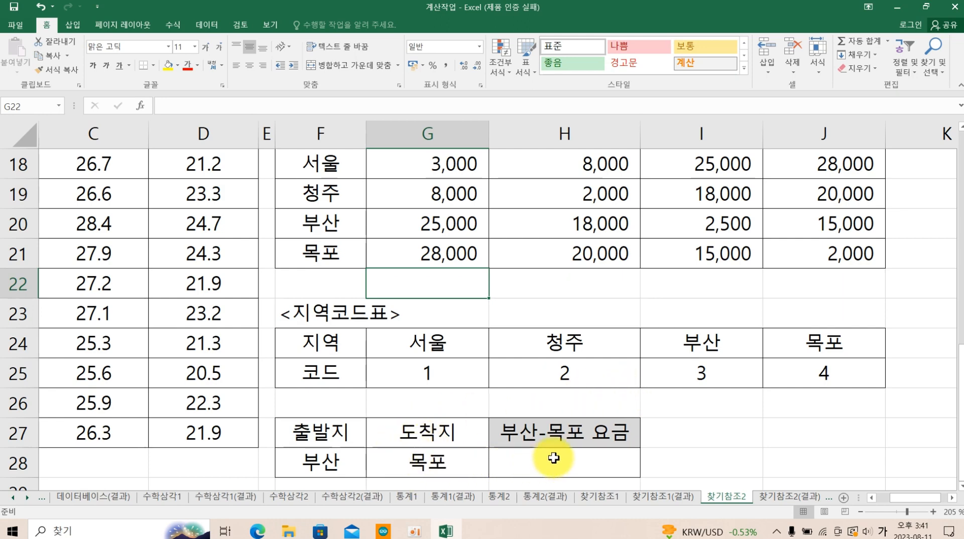
{"action": "scroll", "coordinate": [556, 404], "scroll_direction": "up", "scroll_amount": 1}
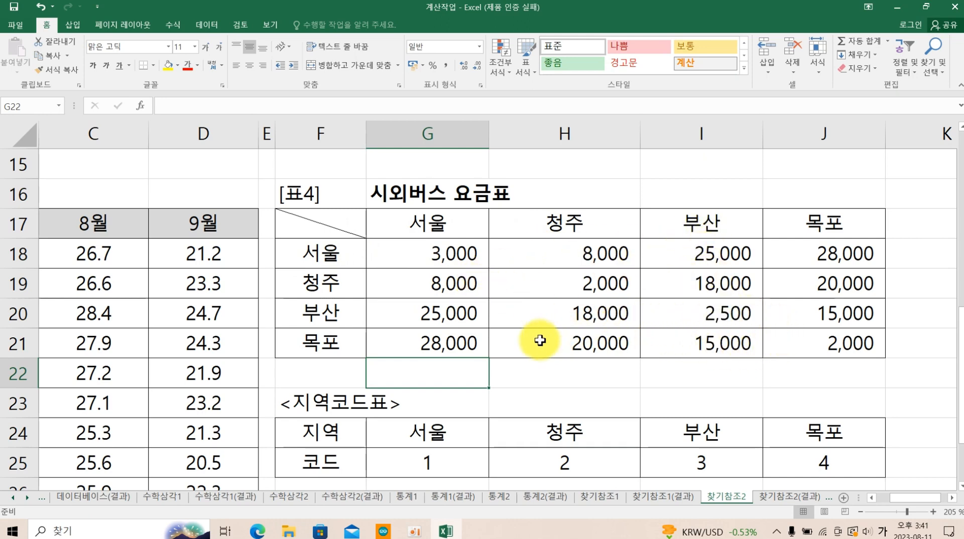
{"action": "scroll", "coordinate": [538, 341], "scroll_direction": "down", "scroll_amount": 1}
{"action": "scroll", "coordinate": [538, 341], "scroll_direction": "down", "scroll_amount": 1}
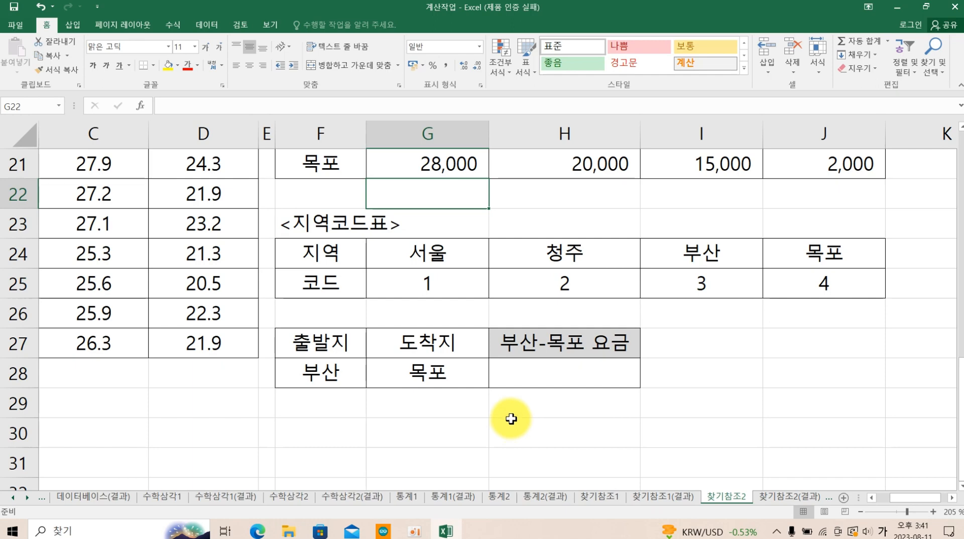
Enter =HLOOKUP(F28,F24:J25,2,FALSE) in F30 to look up the region code of the departure city 부산.
{"action": "left_click", "coordinate": [329, 438]}
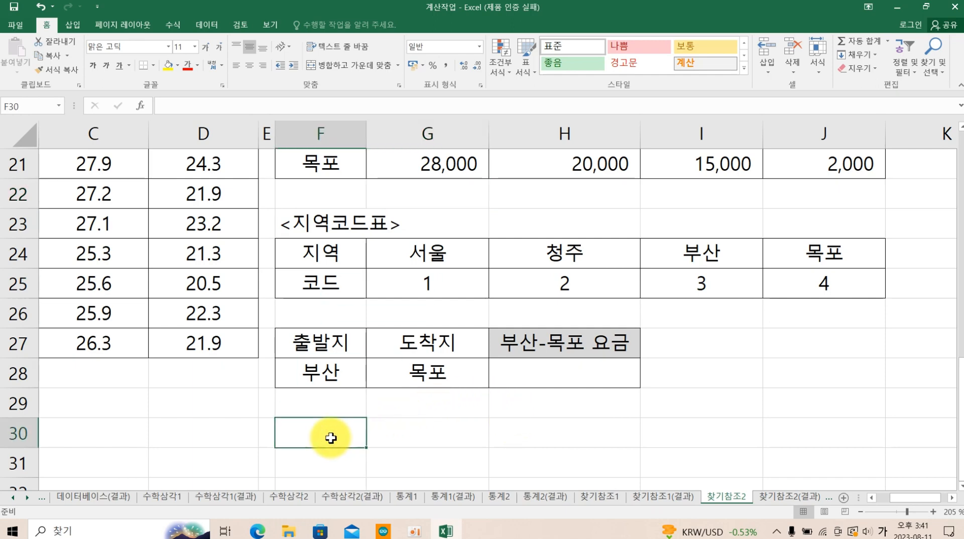
{"action": "type", "text": "="}
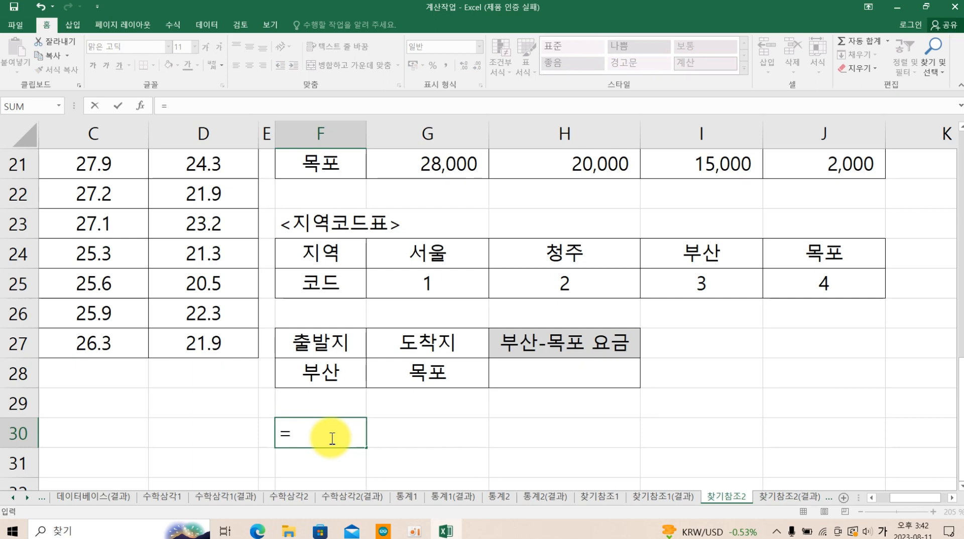
{"action": "type", "text": "ㅗ"}
{"action": "key", "text": "BackSpace"}
{"action": "key", "text": "Hangul"}
{"action": "type", "text": "hl"}
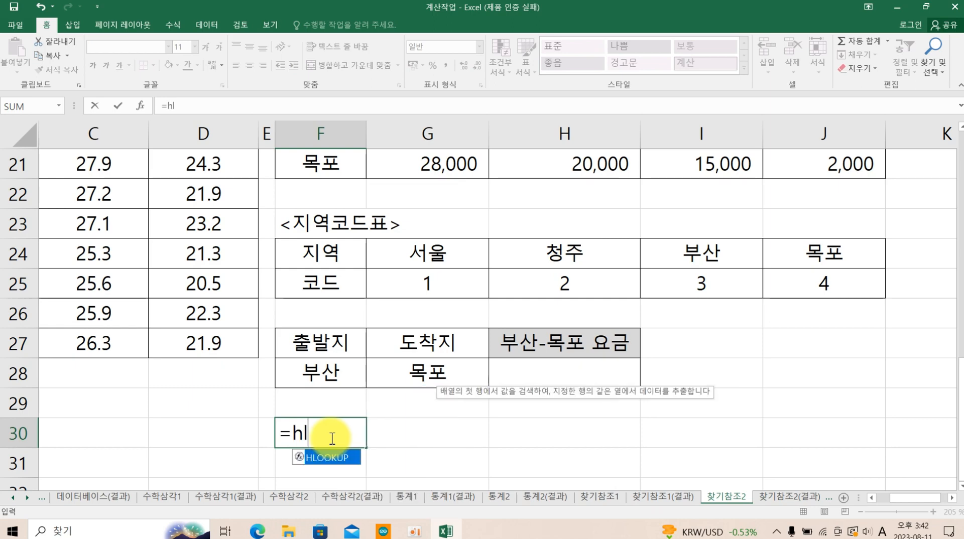
{"action": "key", "text": "Tab"}
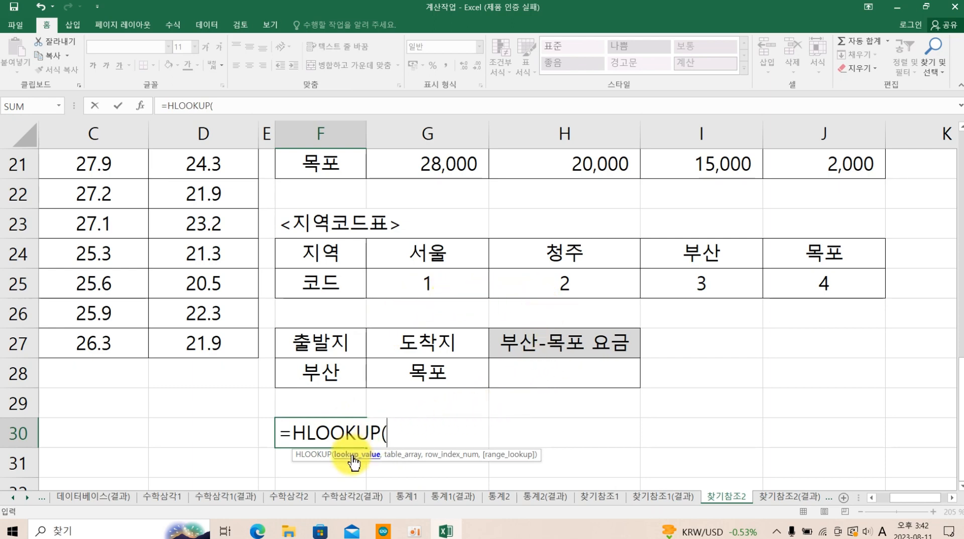
{"action": "left_click", "coordinate": [313, 374]}
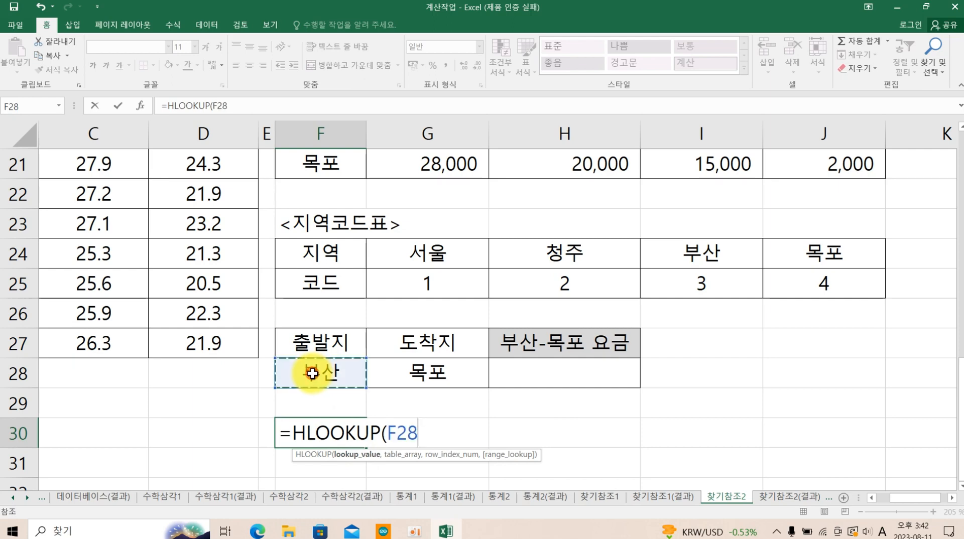
{"action": "type", "text": ","}
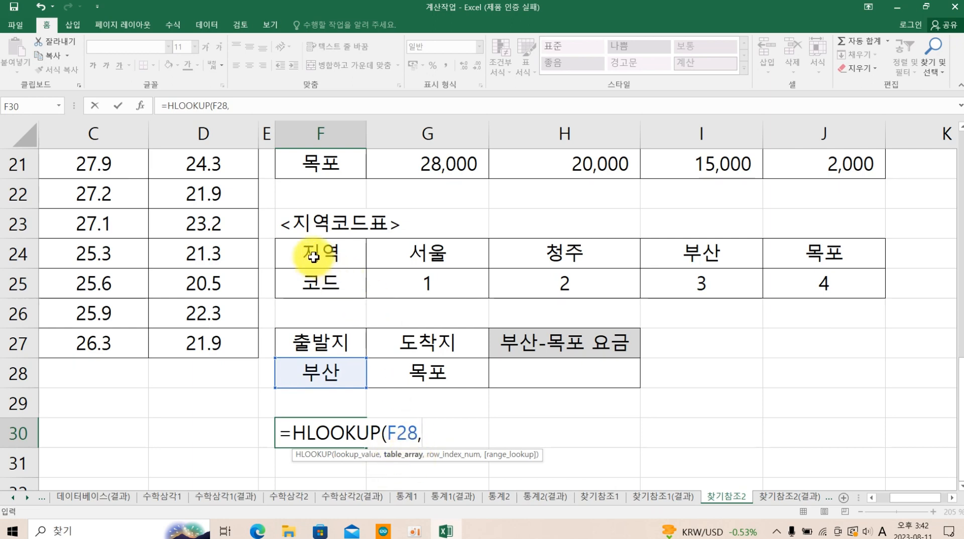
{"action": "left_click_drag", "start_coordinate": [312, 256], "coordinate": [797, 284]}
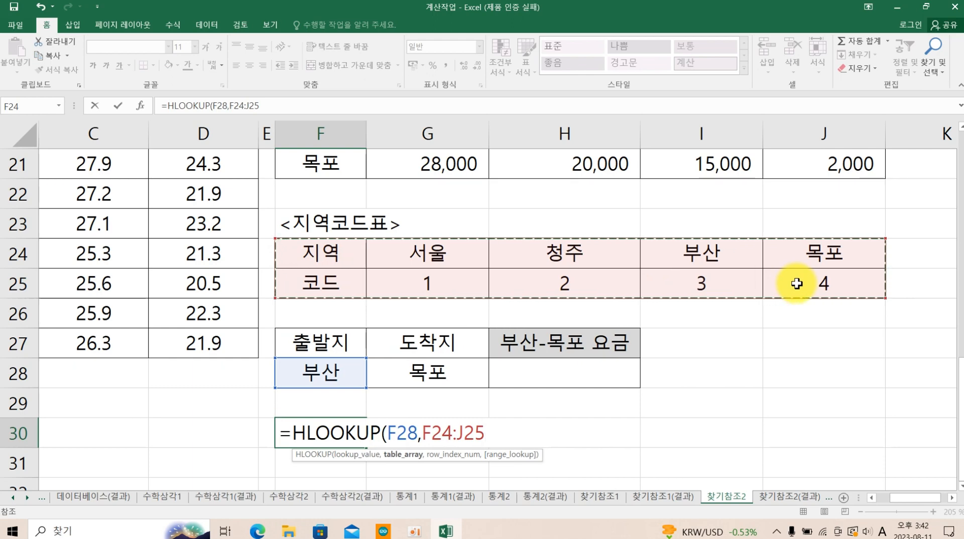
{"action": "type", "text": ","}
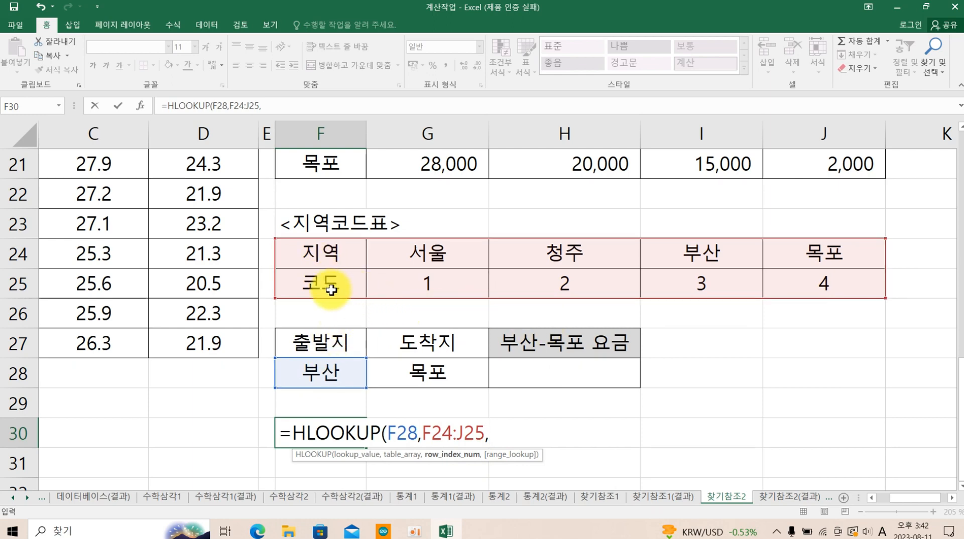
{"action": "type", "text": "2,"}
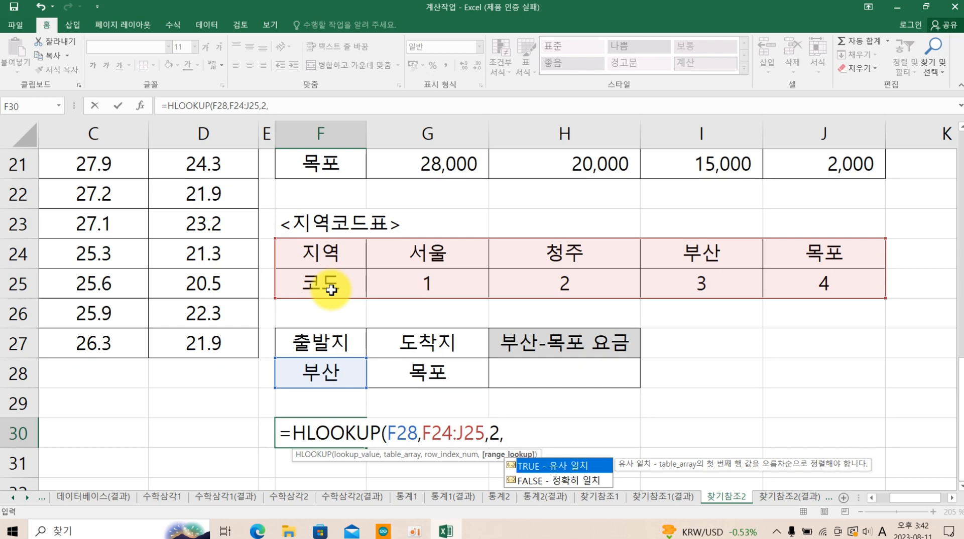
{"action": "double_click", "coordinate": [529, 481]}
{"action": "type", "text": ")"}
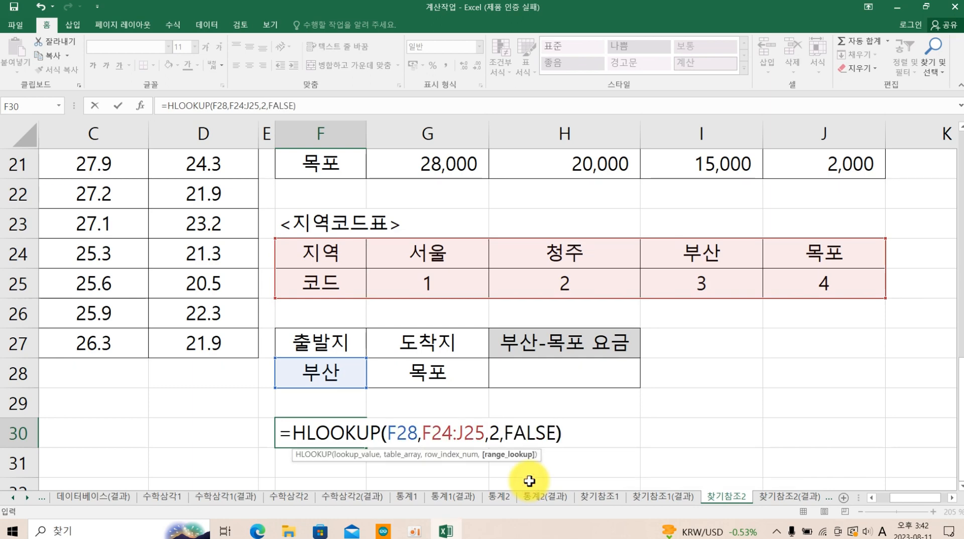
{"action": "key", "text": "Return"}
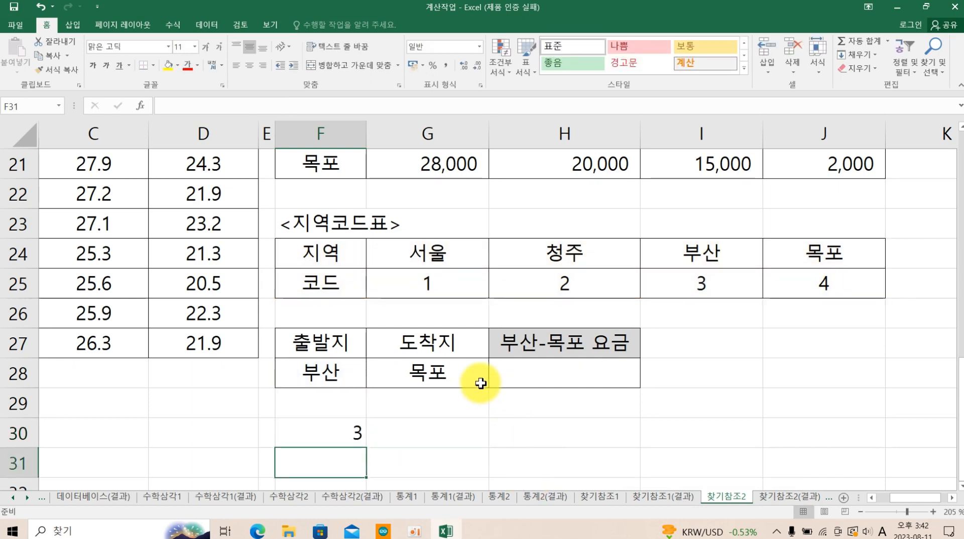
{"action": "left_click", "coordinate": [334, 425]}
{"action": "double_click", "coordinate": [337, 428]}
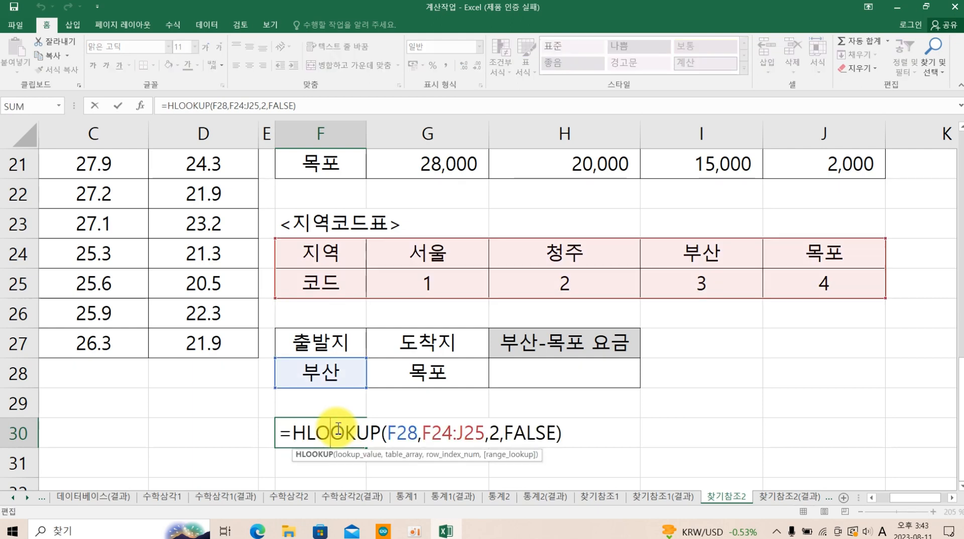
{"action": "key", "text": "Return"}
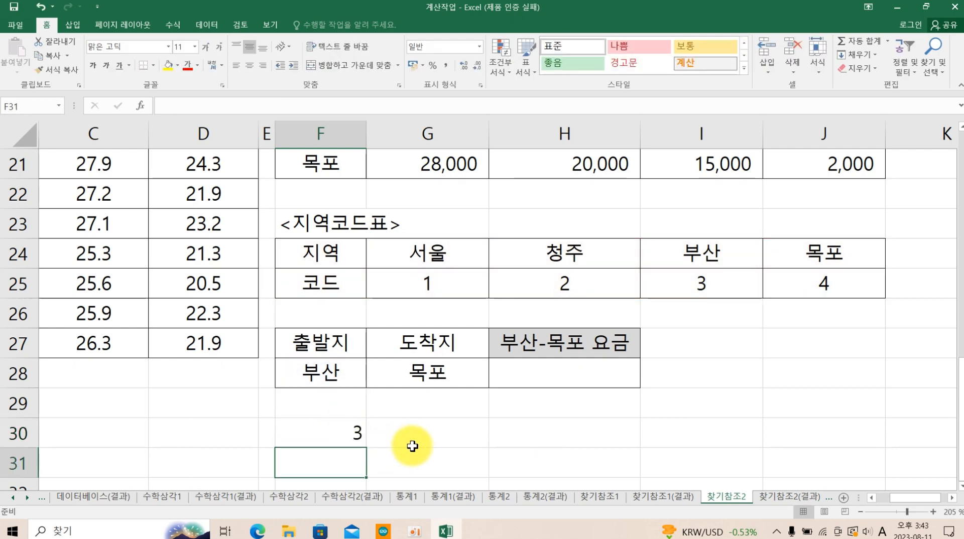
Enter =HLOOKUP(G28,F24:J25,2,FALSE) in G30 to look up the region code of the destination 목포.
{"action": "left_click", "coordinate": [414, 438]}
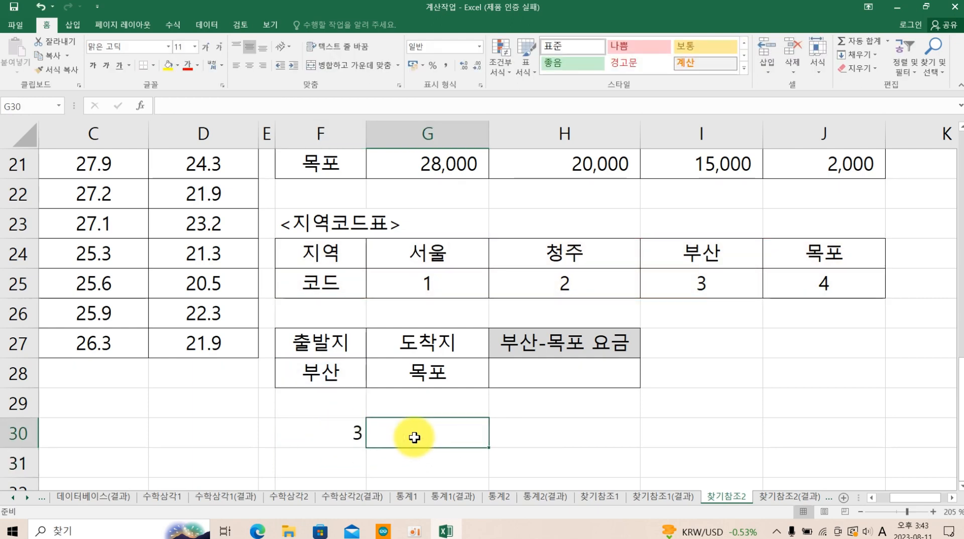
{"action": "type", "text": "=hl"}
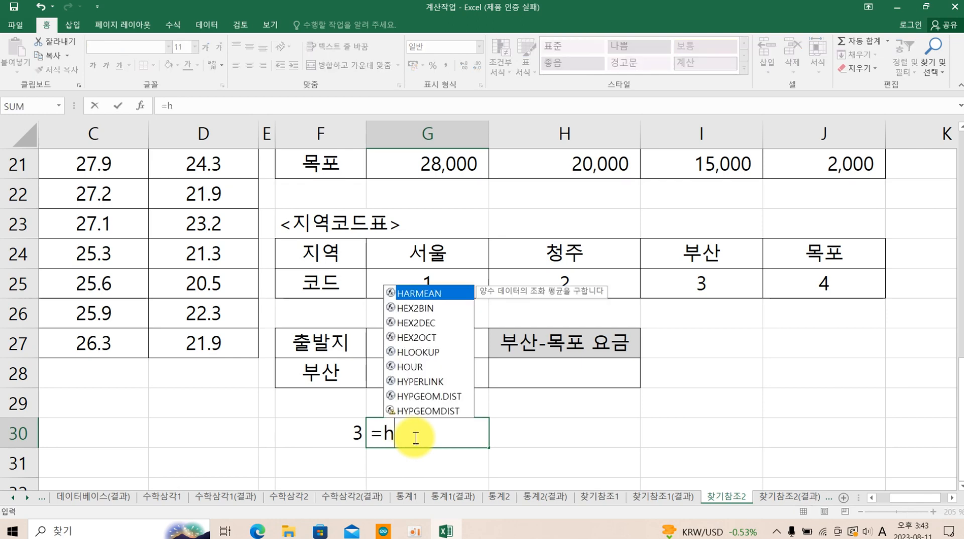
{"action": "key", "text": "Tab"}
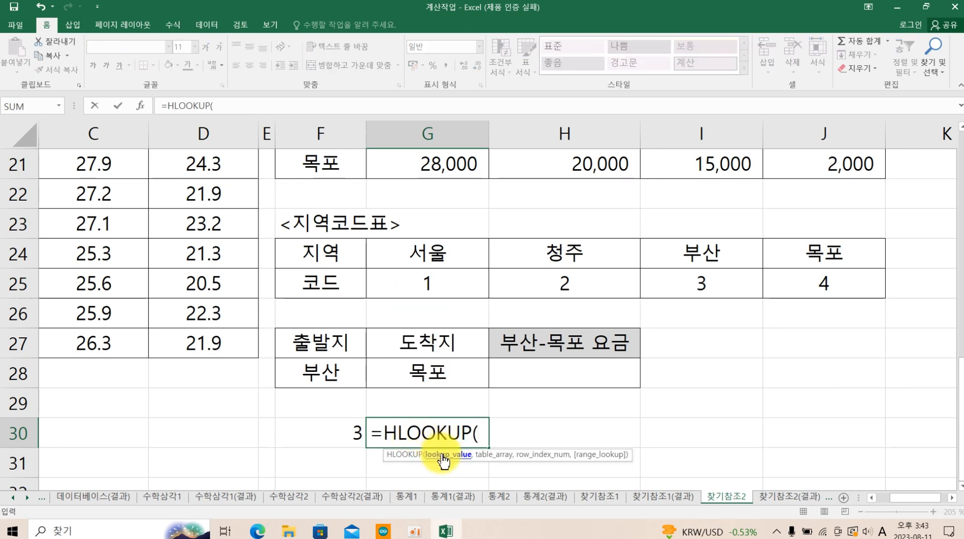
{"action": "left_click", "coordinate": [427, 374]}
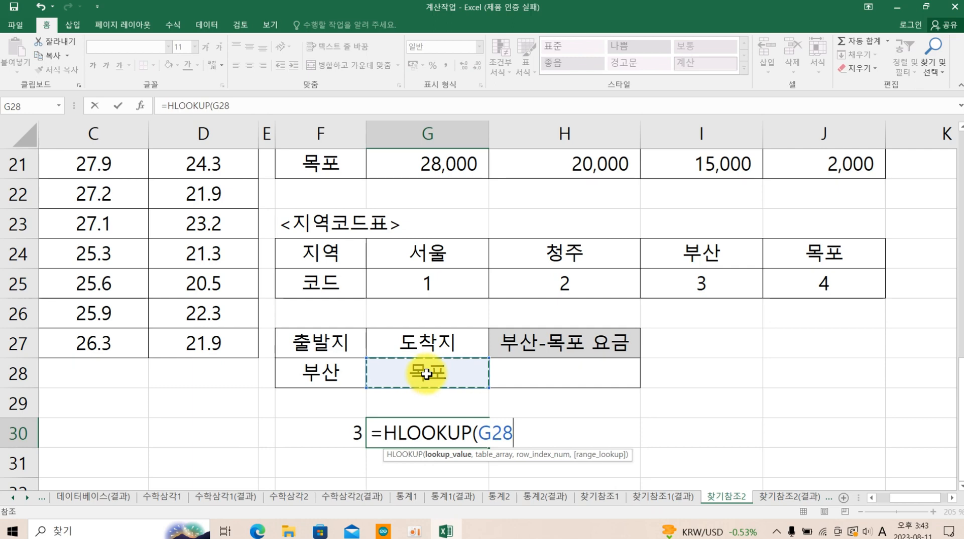
{"action": "type", "text": ","}
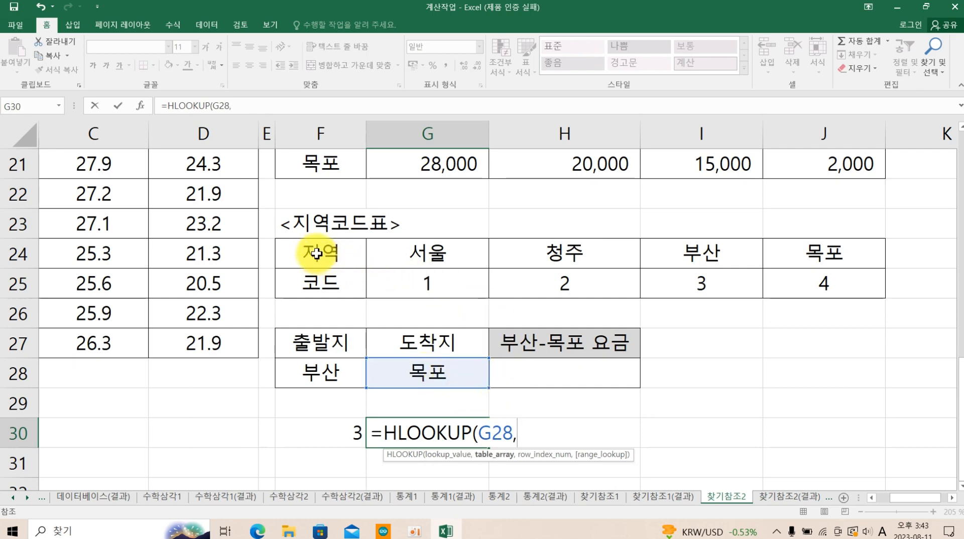
{"action": "left_click_drag", "start_coordinate": [318, 251], "coordinate": [790, 278]}
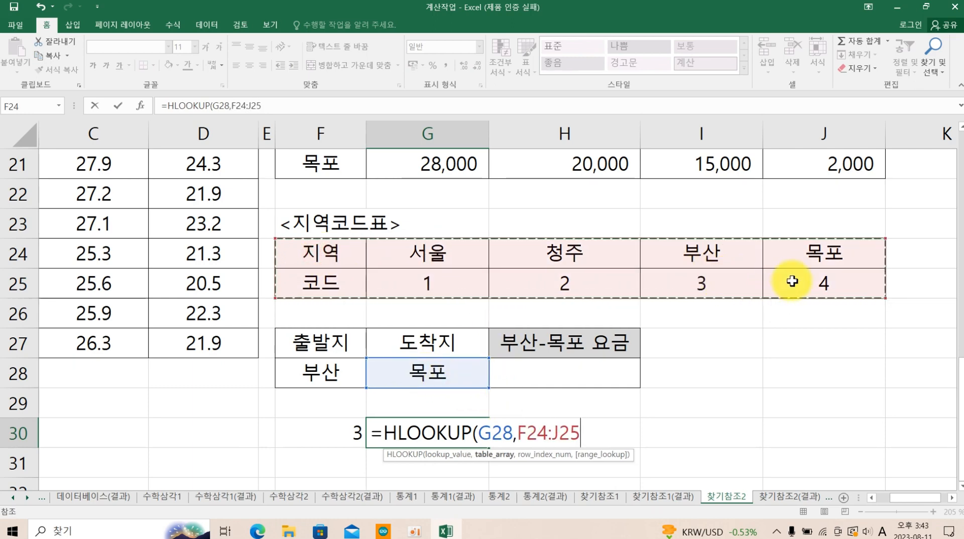
{"action": "type", "text": ","}
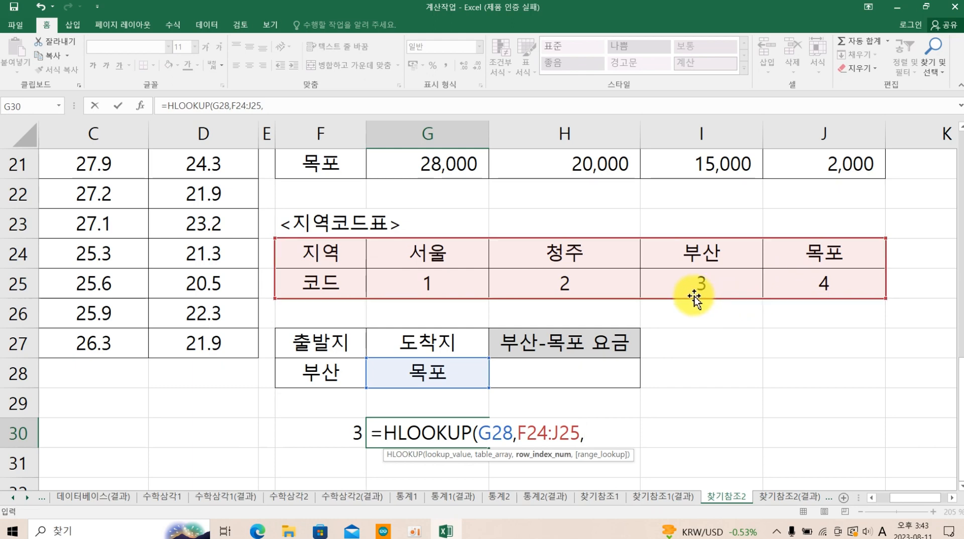
{"action": "type", "text": "2,"}
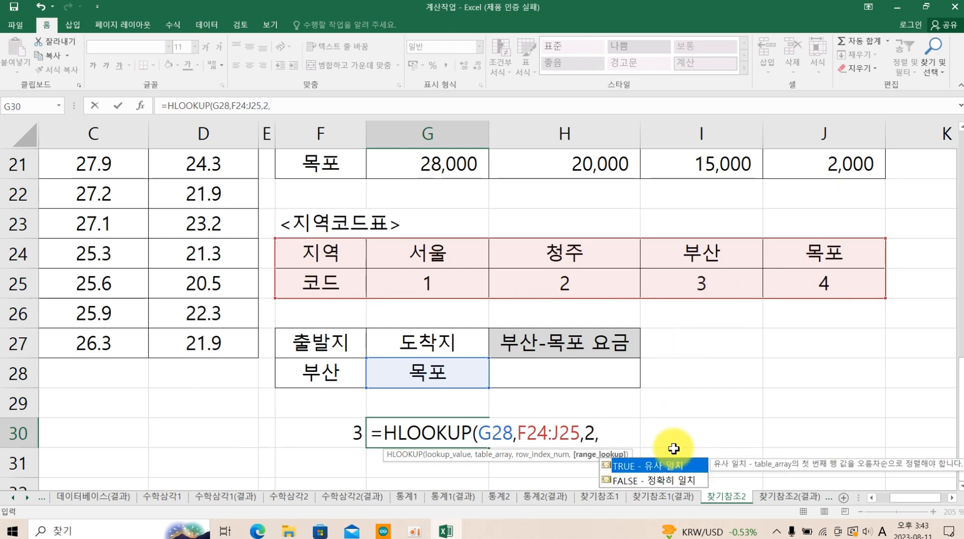
{"action": "double_click", "coordinate": [672, 481]}
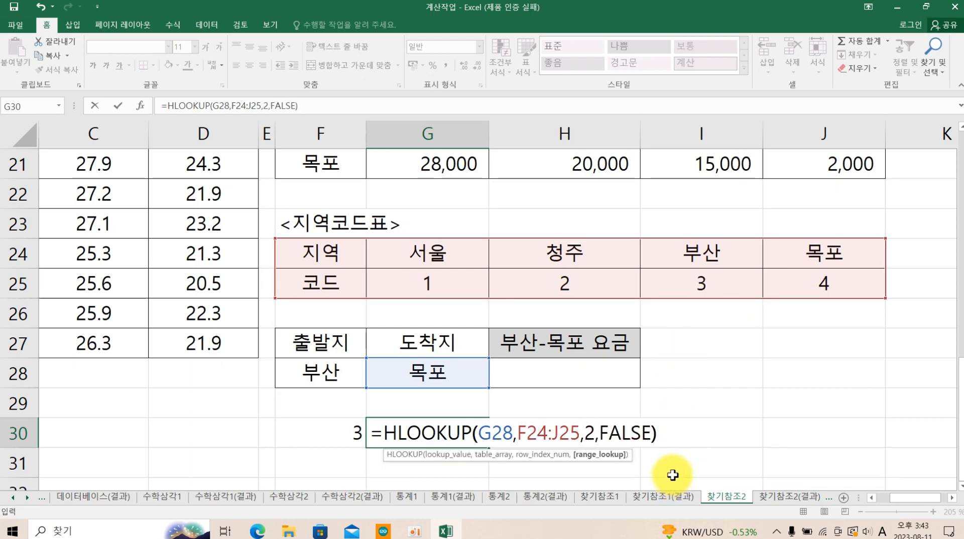
{"action": "key", "text": "Return"}
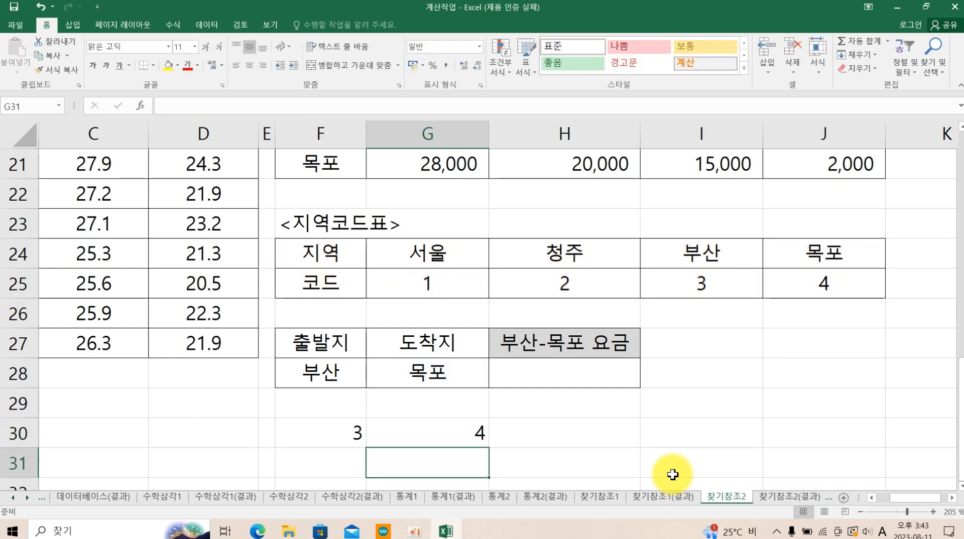
{"action": "double_click", "coordinate": [424, 433]}
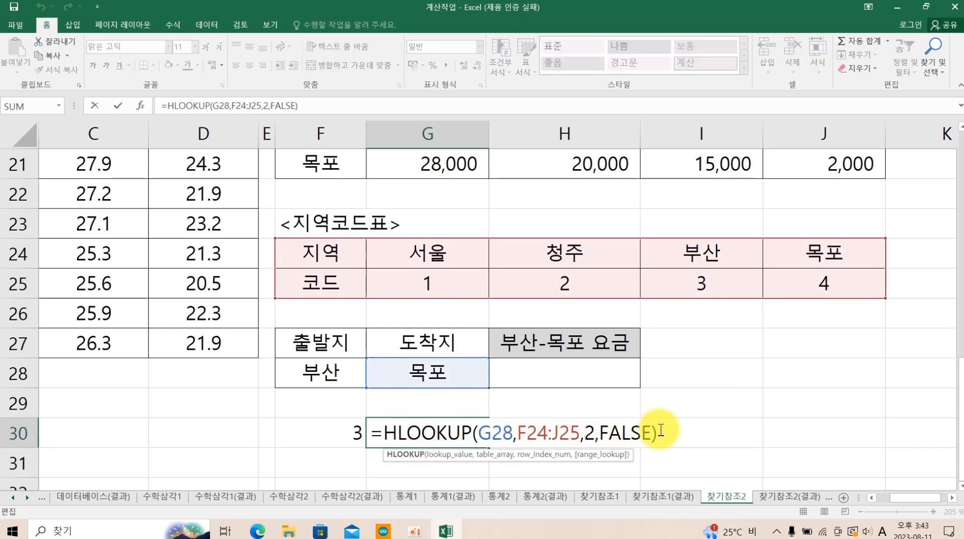
{"action": "left_click", "coordinate": [662, 431]}
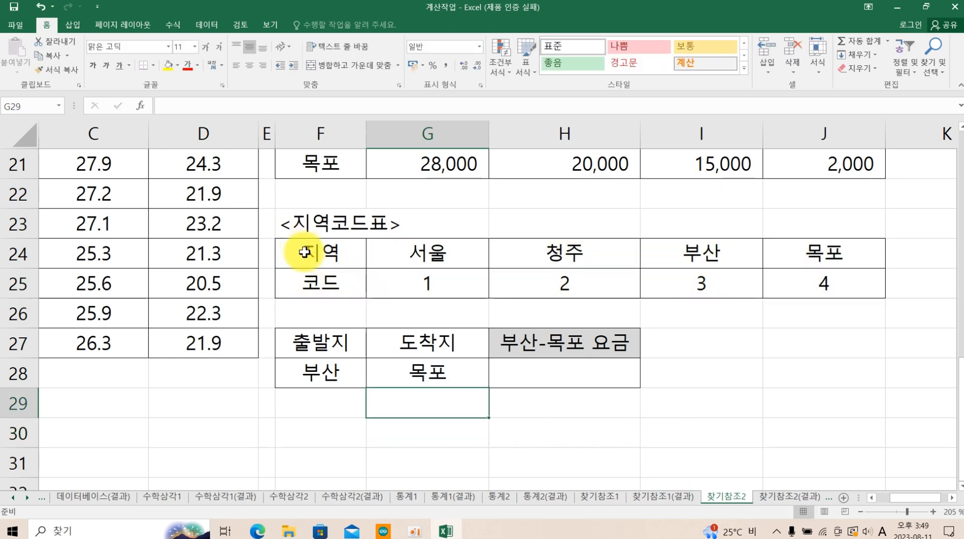
Enter =HLOOKUP(F28,F24:J25,2,0) in F30 to get the region code of the departure city 부산 from the 지역코드표.
{"action": "left_click_drag", "start_coordinate": [301, 247], "coordinate": [798, 272]}
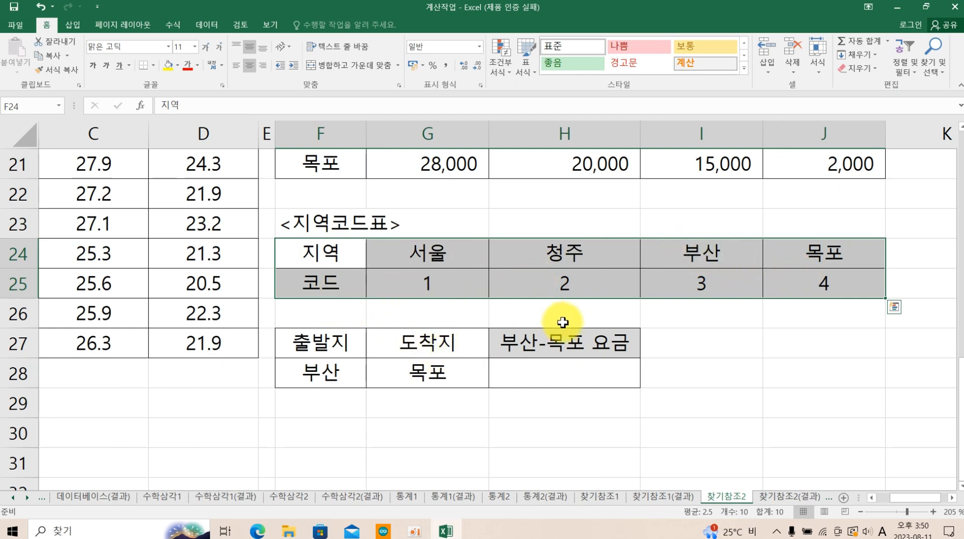
{"action": "left_click", "coordinate": [343, 435]}
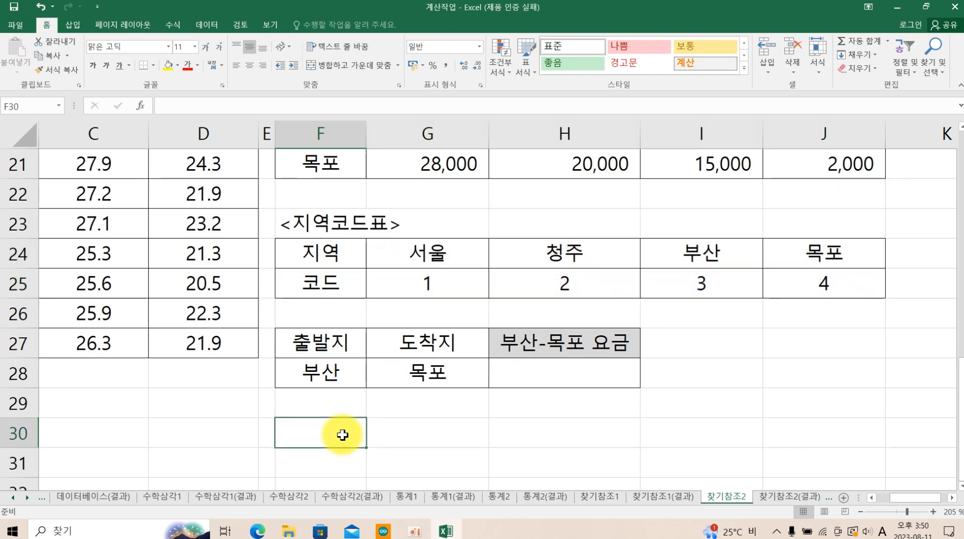
{"action": "type", "text": "=hl"}
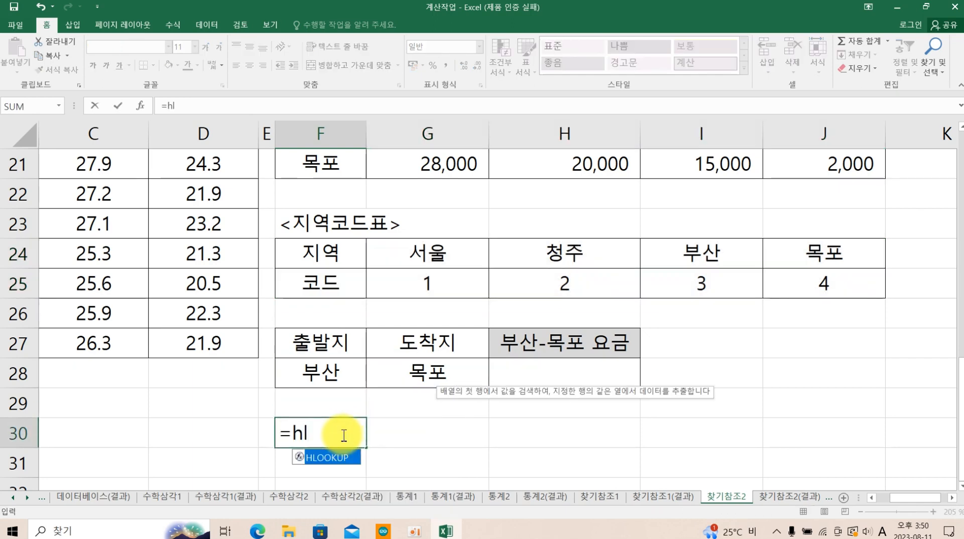
{"action": "key", "text": "Tab"}
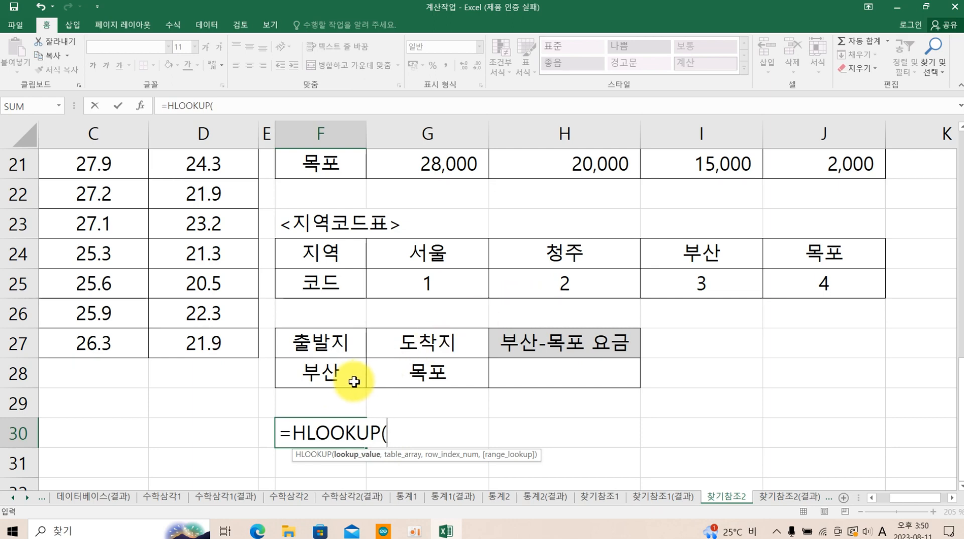
{"action": "left_click", "coordinate": [338, 379]}
{"action": "type", "text": ",,"}
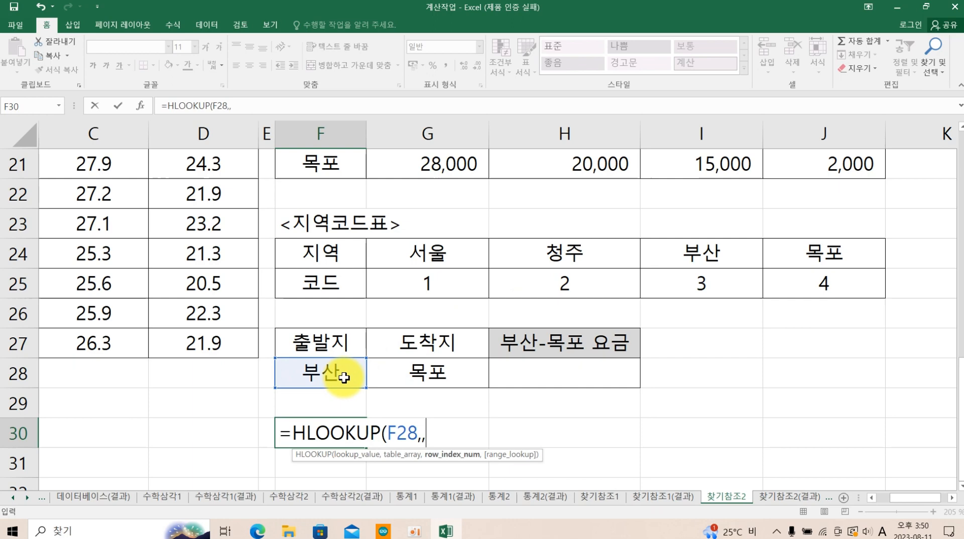
{"action": "key", "text": "BackSpace"}
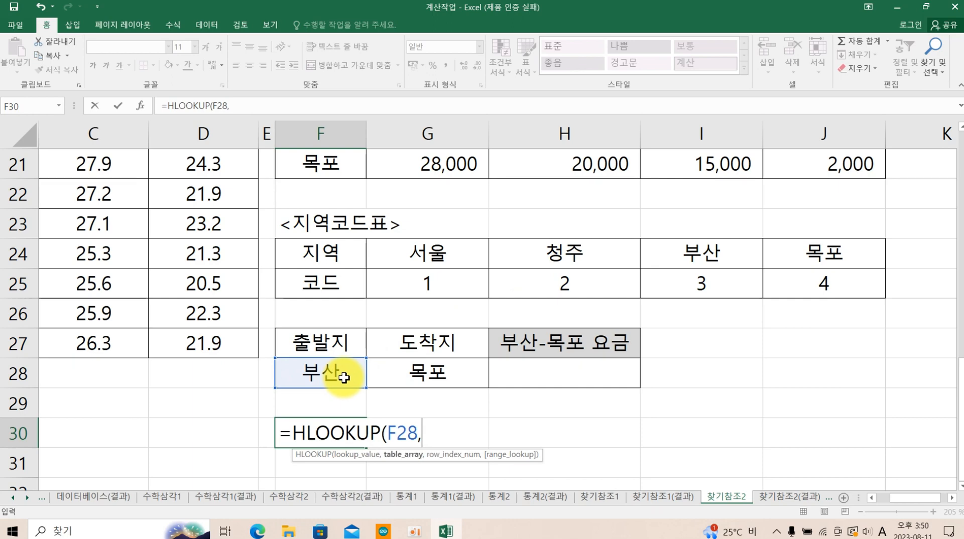
{"action": "left_click_drag", "start_coordinate": [323, 247], "coordinate": [784, 283]}
{"action": "type", "text": ","}
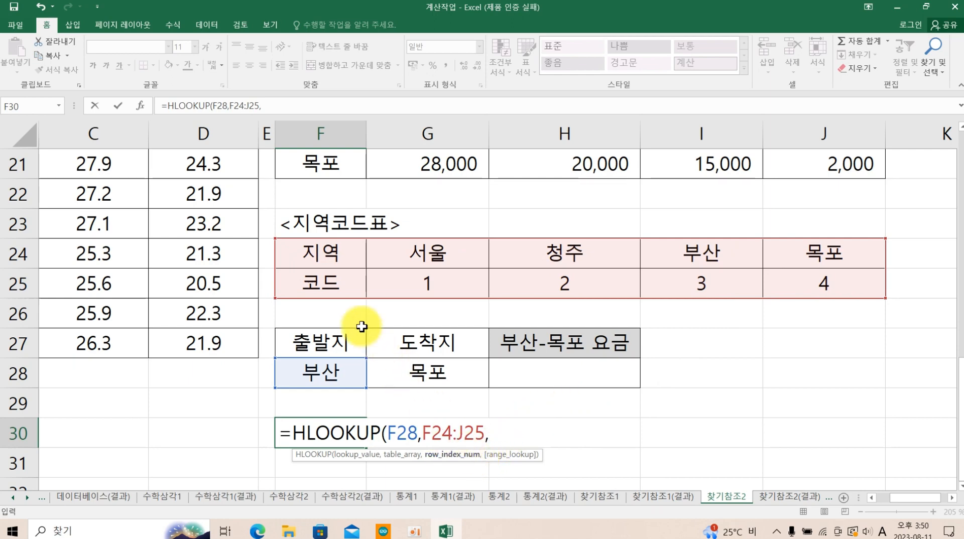
{"action": "type", "text": "2"}
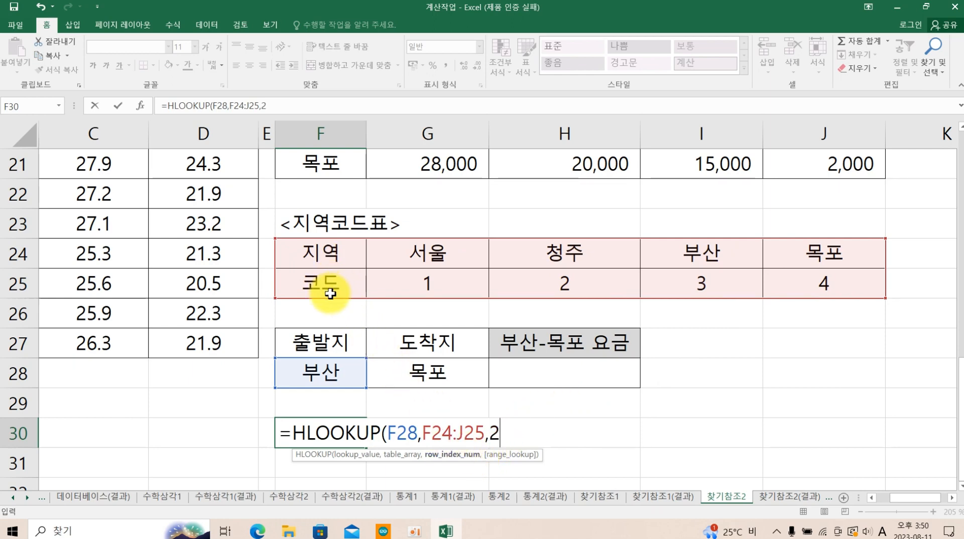
{"action": "type", "text": ","}
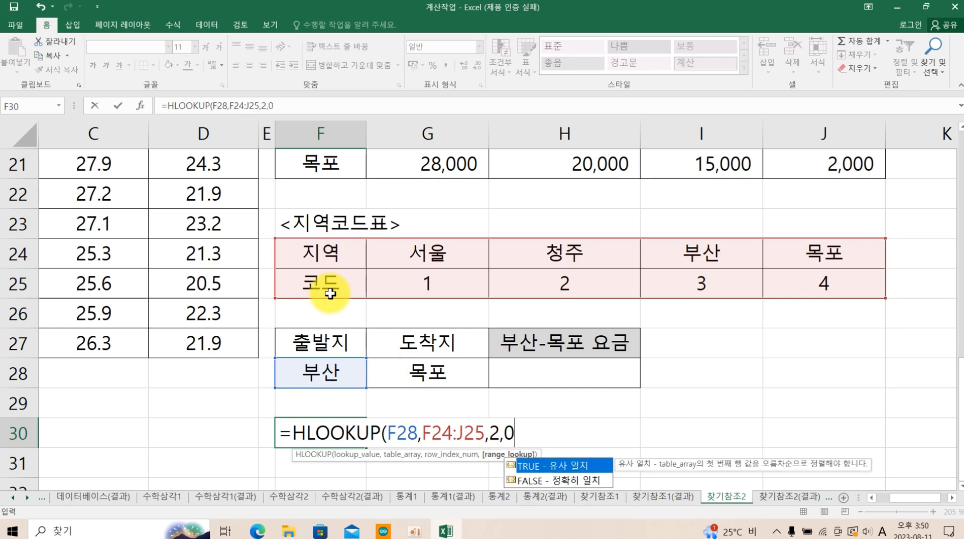
{"action": "type", "text": "0)'"}
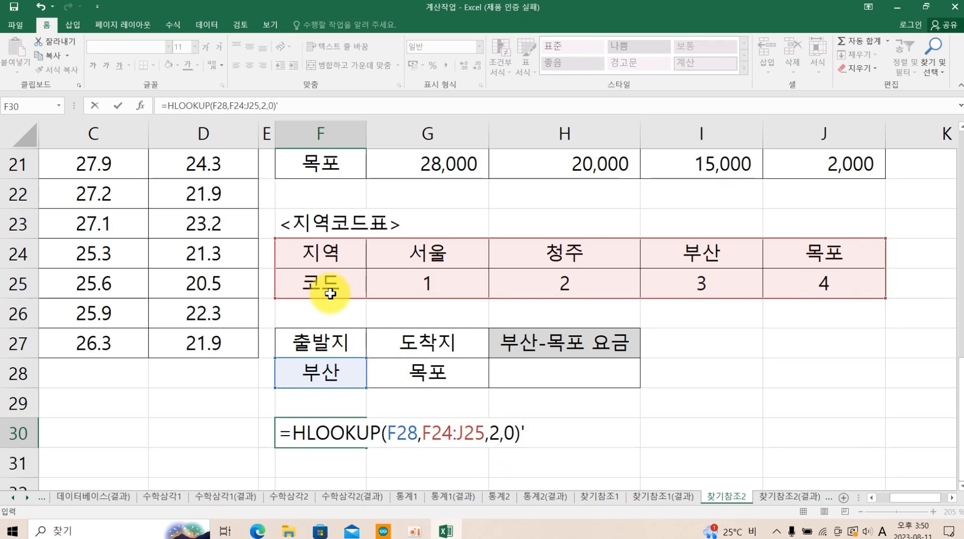
{"action": "key", "text": "BackSpace"}
{"action": "key", "text": "Return"}
{"action": "left_click", "coordinate": [334, 440]}
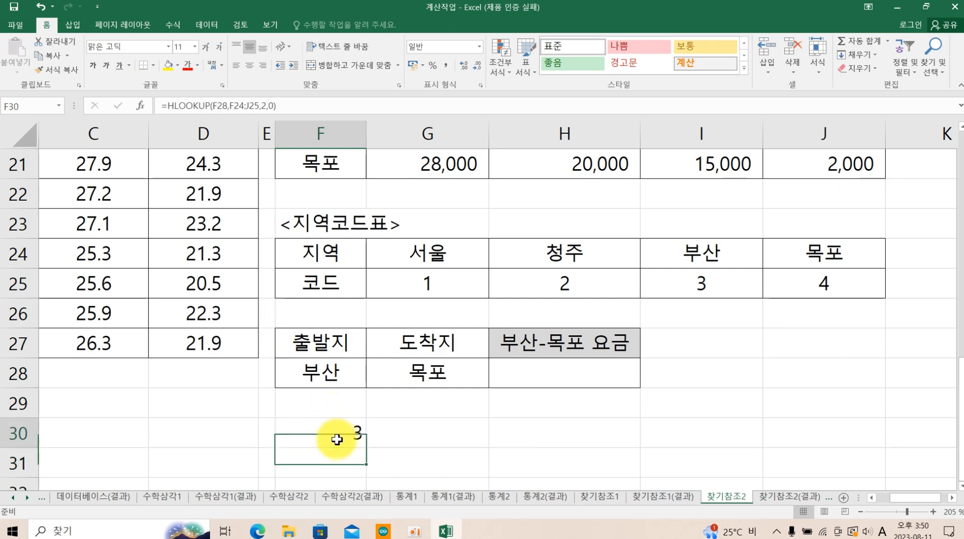
{"action": "left_click", "coordinate": [428, 438]}
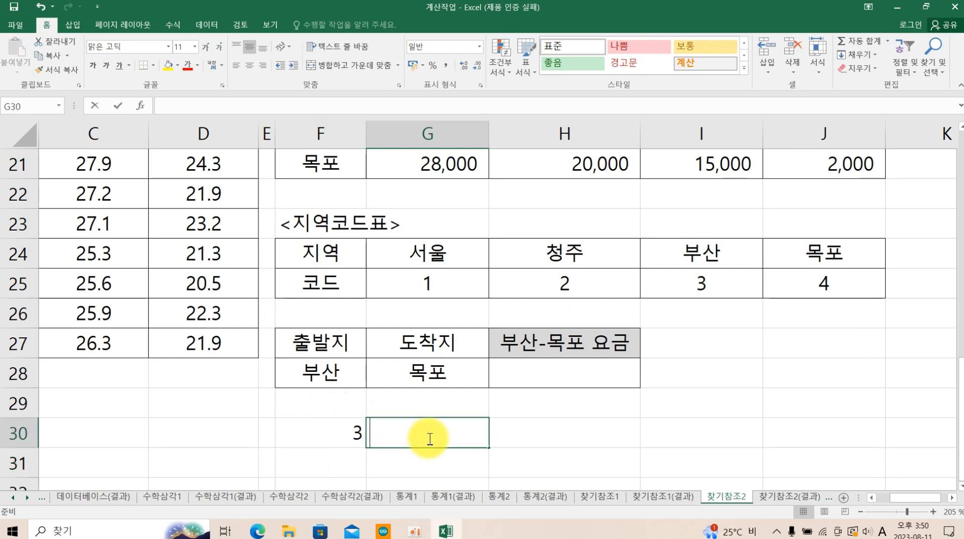
{"action": "type", "text": "=vl"}
{"action": "key", "text": "Tab"}
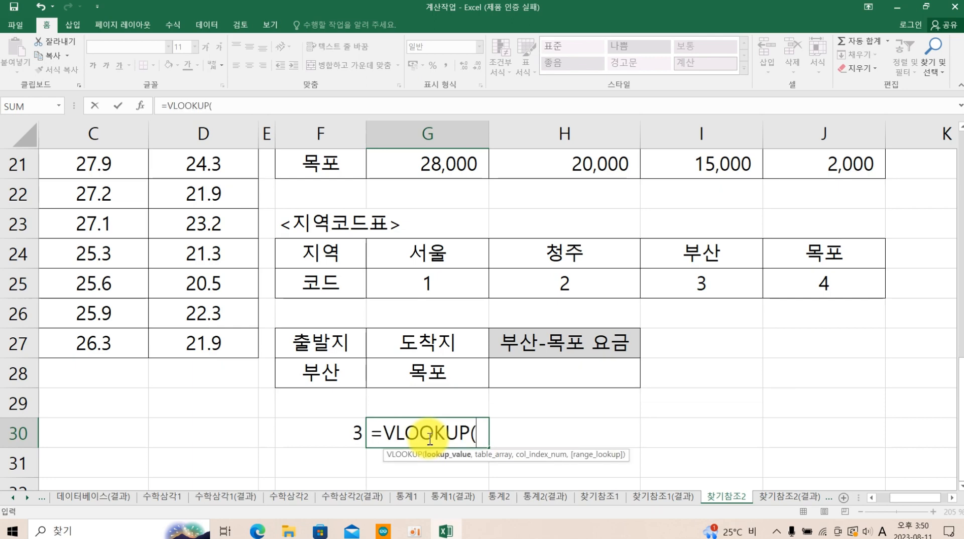
{"action": "key", "text": "Escape"}
Enter =HLOOKUP(G28,F24:J25,2,FALSE) in G30 to get the region code of the destination 목포 with an exact match.
{"action": "type", "text": "="}
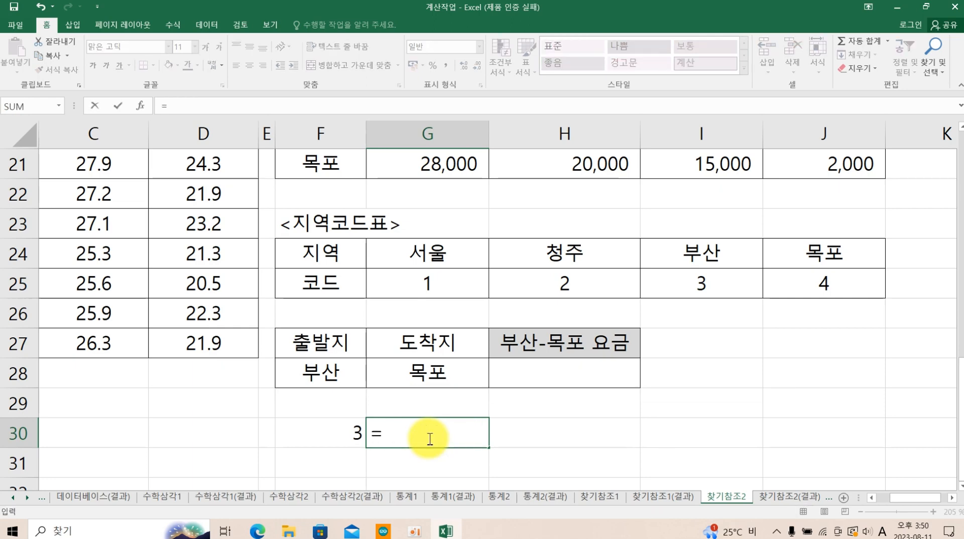
{"action": "type", "text": "hl"}
{"action": "key", "text": "Tab"}
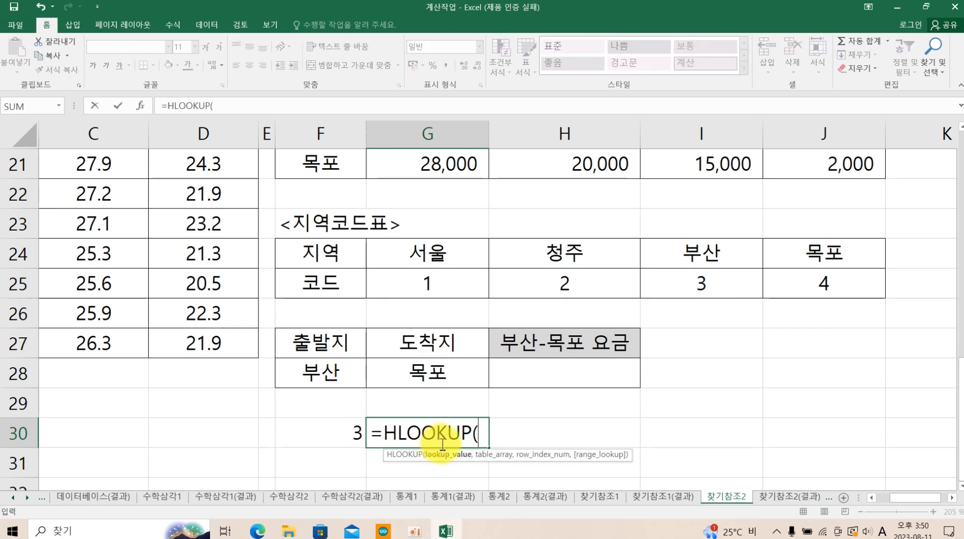
{"action": "left_click", "coordinate": [426, 372]}
{"action": "type", "text": ","}
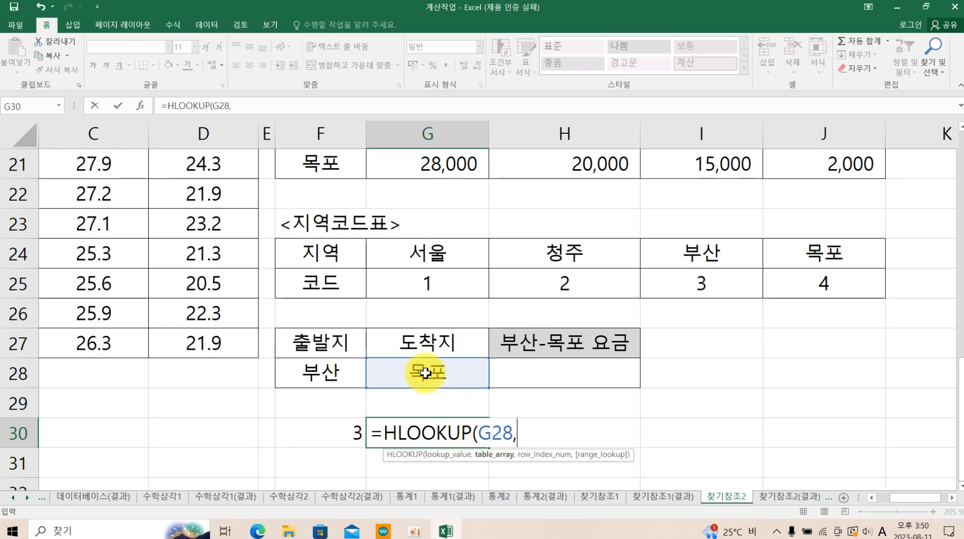
{"action": "left_click_drag", "start_coordinate": [330, 255], "coordinate": [799, 287]}
{"action": "type", "text": ","}
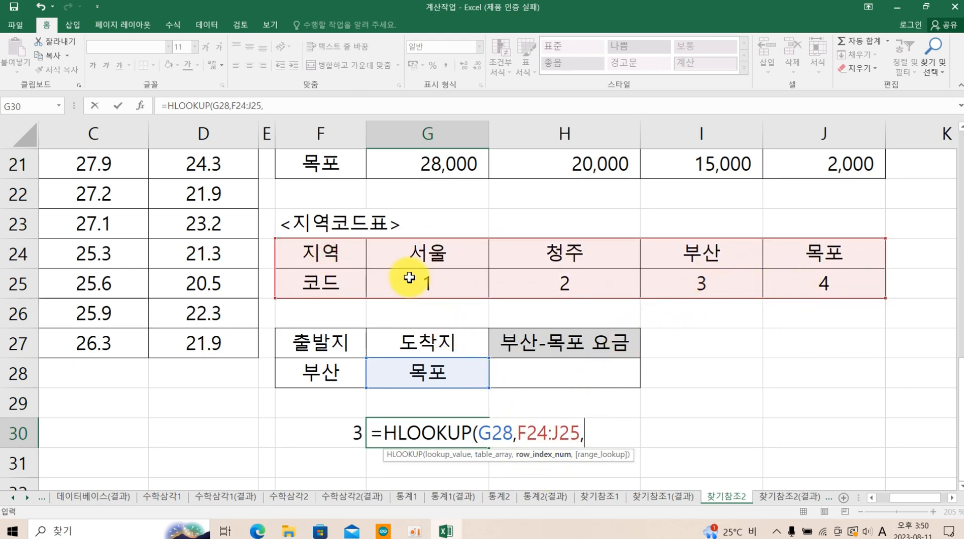
{"action": "type", "text": "2"}
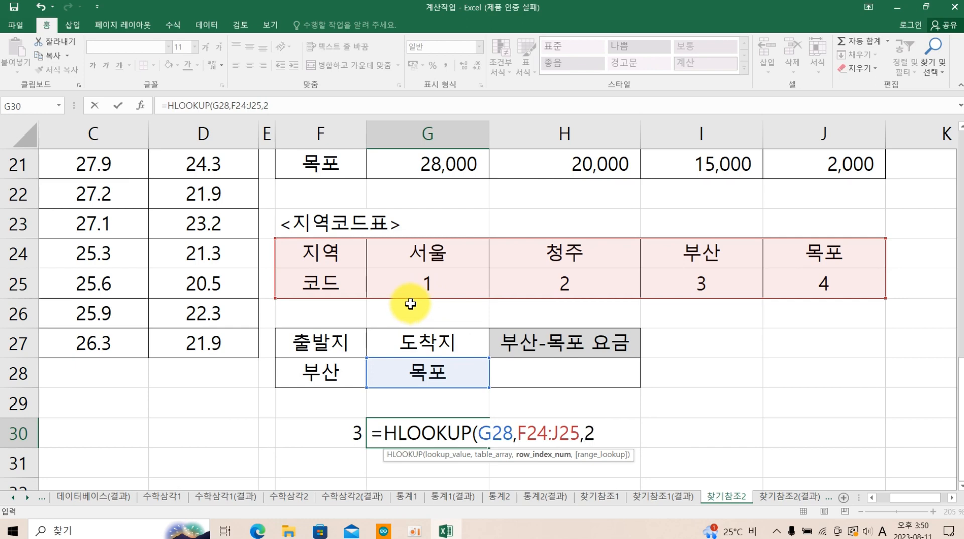
{"action": "type", "text": ","}
{"action": "left_click", "coordinate": [628, 480]}
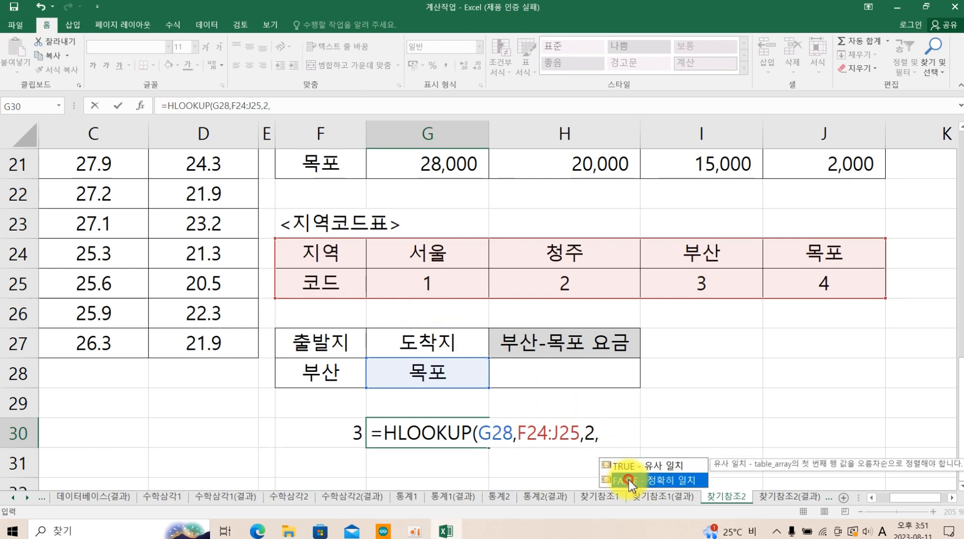
{"action": "left_click", "coordinate": [628, 482]}
{"action": "type", "text": ")"}
{"action": "key", "text": "Return"}
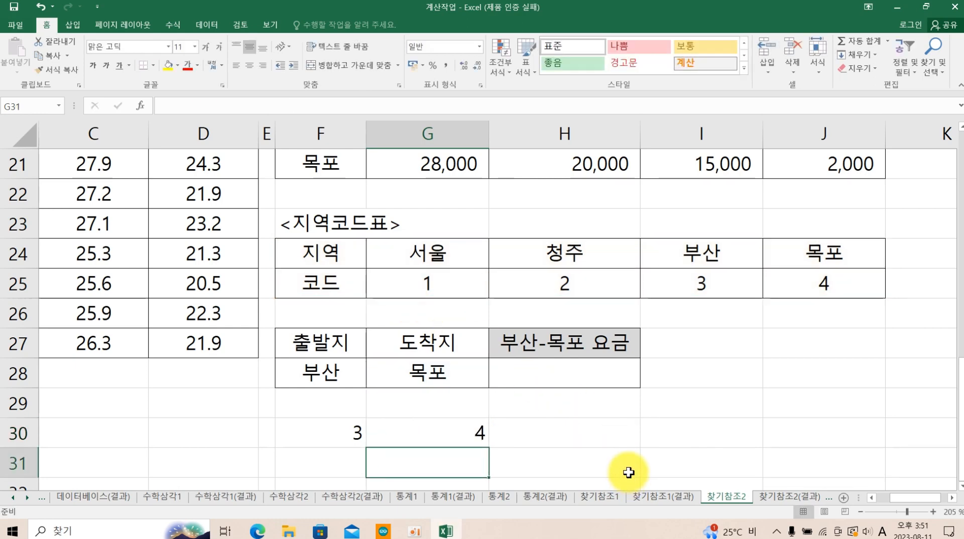
{"action": "left_click", "coordinate": [475, 444]}
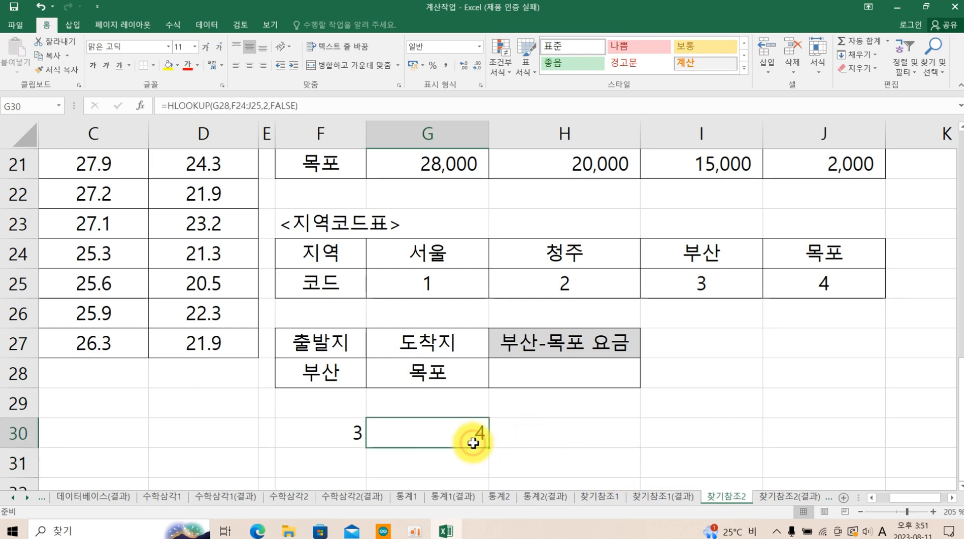
Enter =INDEX(G18:J21,F30,G30) in H30 to find the 부산-목포 fare from the 시외버스 요금표 using both region codes.
{"action": "left_click", "coordinate": [555, 433]}
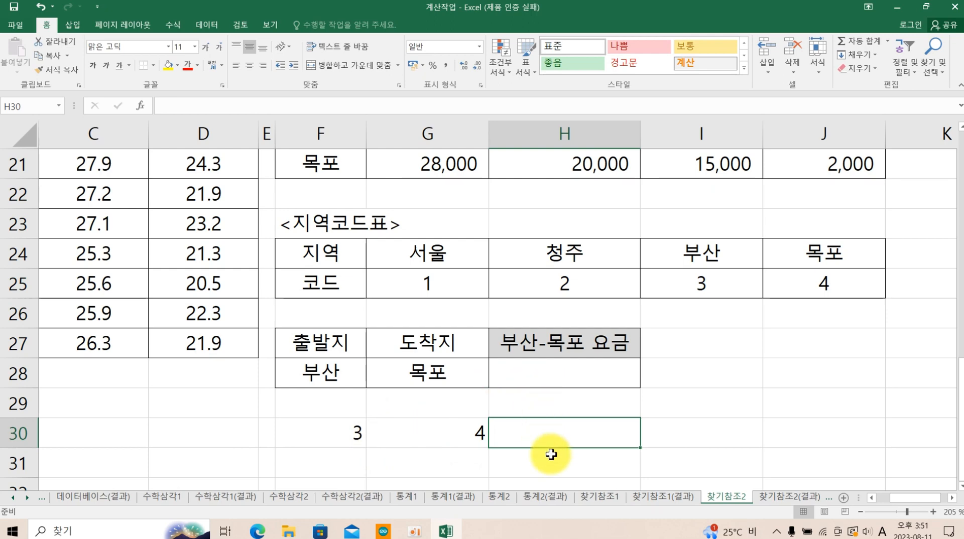
{"action": "type", "text": "=ind"}
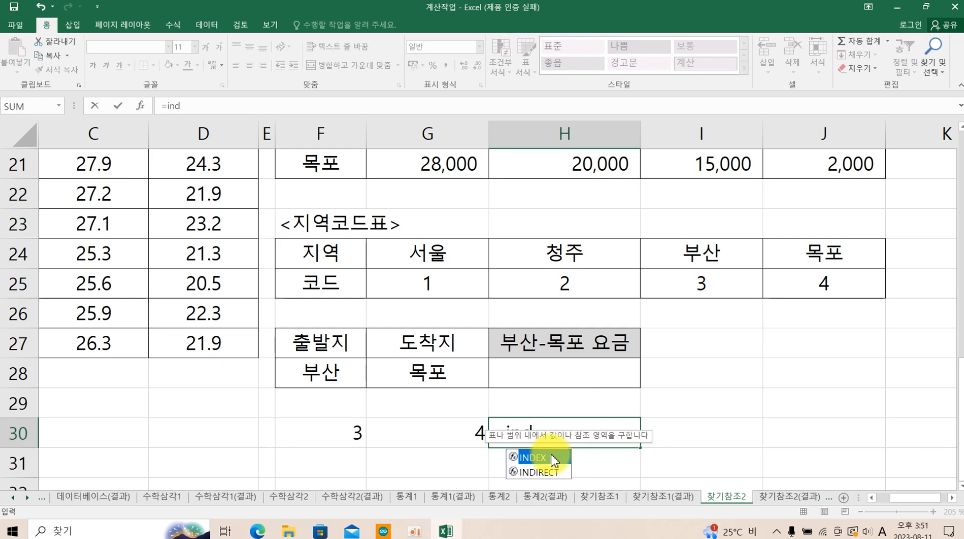
{"action": "double_click", "coordinate": [553, 459]}
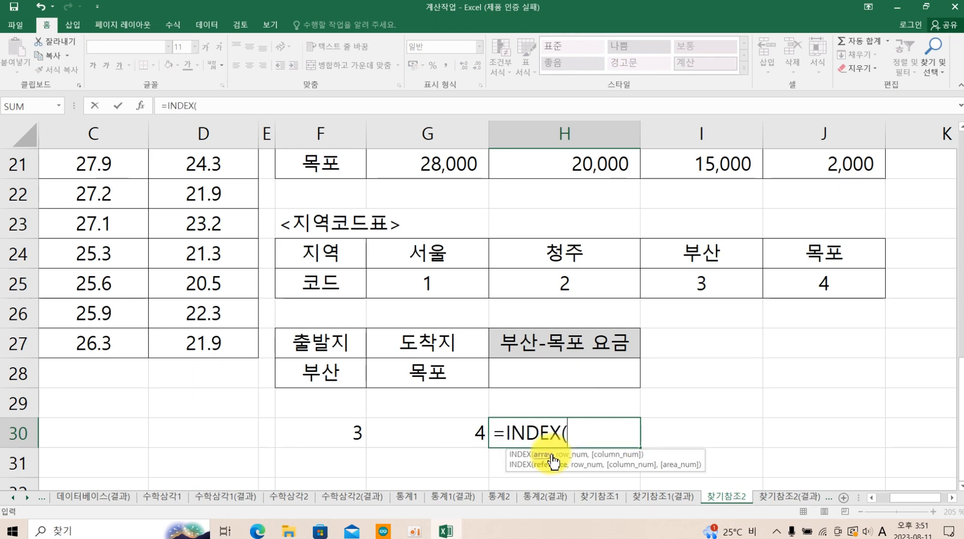
{"action": "scroll", "coordinate": [571, 394], "scroll_direction": "up", "scroll_amount": 2}
{"action": "left_click_drag", "start_coordinate": [403, 248], "coordinate": [794, 339]}
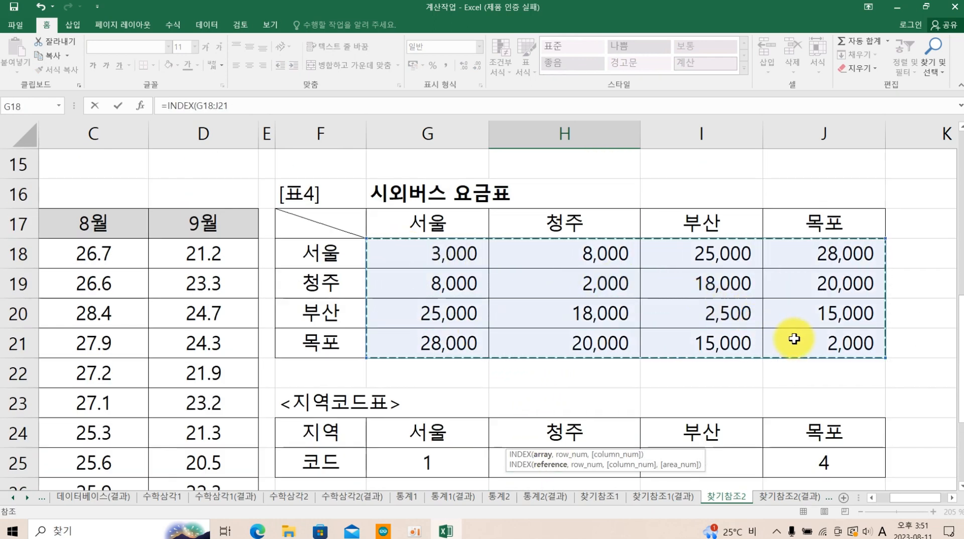
{"action": "type", "text": ","}
{"action": "scroll", "coordinate": [674, 361], "scroll_direction": "down", "scroll_amount": 3}
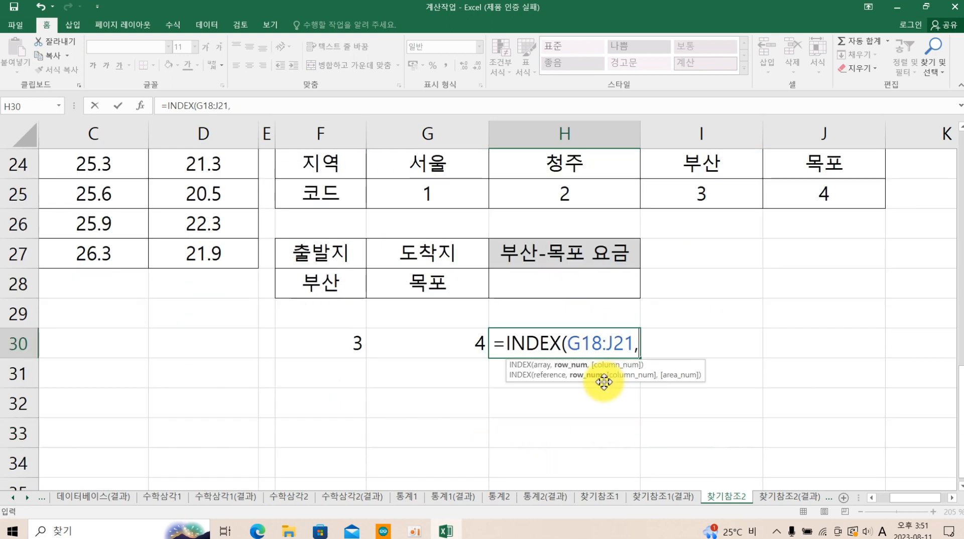
{"action": "left_click", "coordinate": [348, 343]}
{"action": "type", "text": ","}
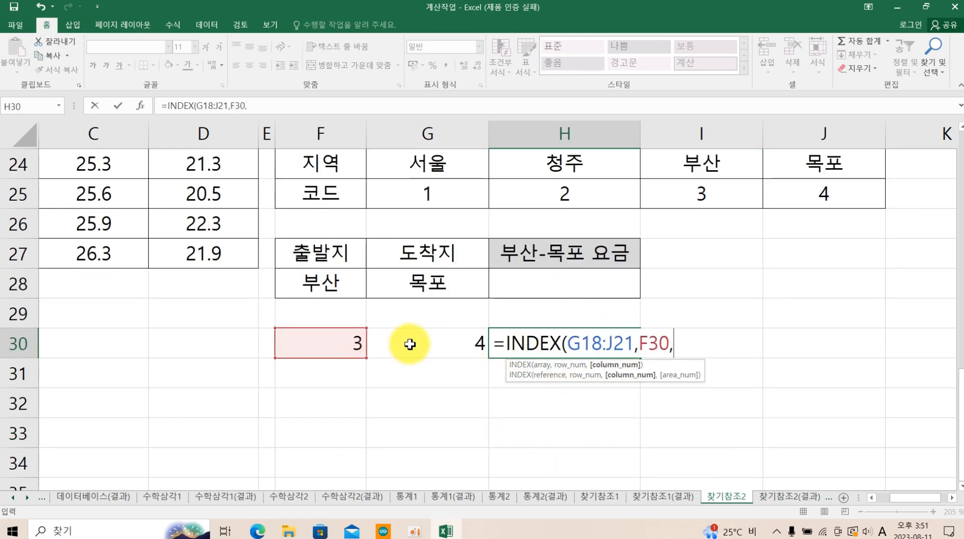
{"action": "left_click", "coordinate": [410, 344]}
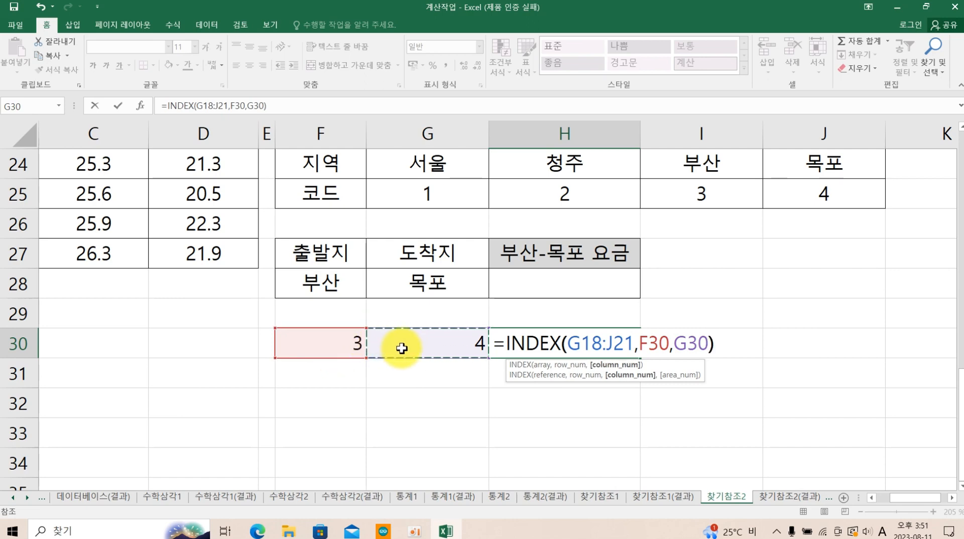
{"action": "type", "text": ")"}
{"action": "key", "text": "Return"}
{"action": "left_click", "coordinate": [576, 345]}
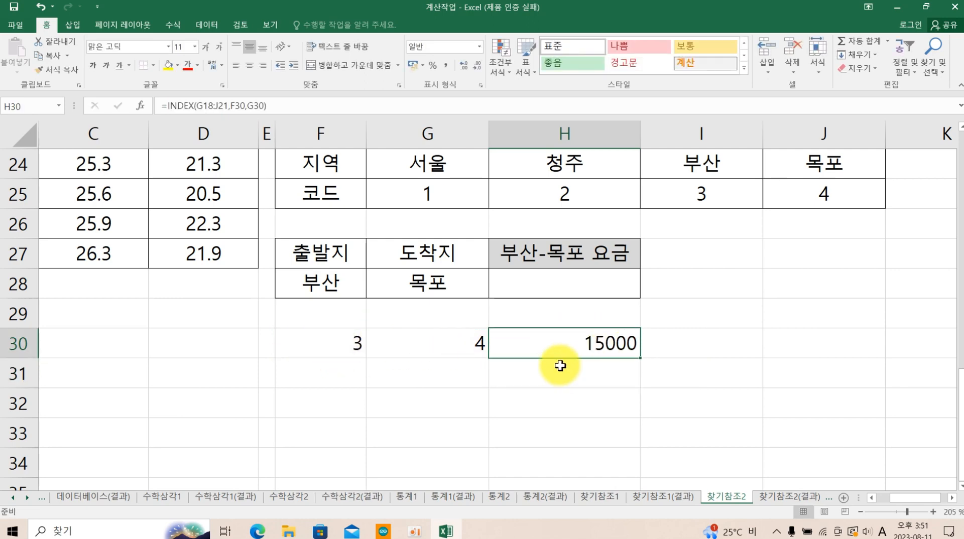
Begin an INDEX formula in H28 with the fare range G18:J21 of the 시외버스 요금표 as its array.
{"action": "left_click", "coordinate": [536, 290]}
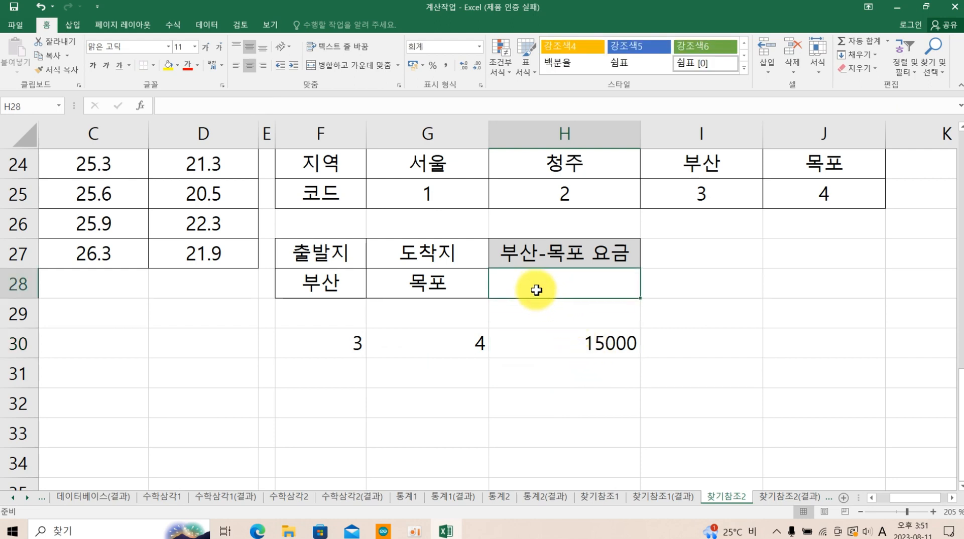
{"action": "type", "text": "=ind"}
{"action": "key", "text": "Tab"}
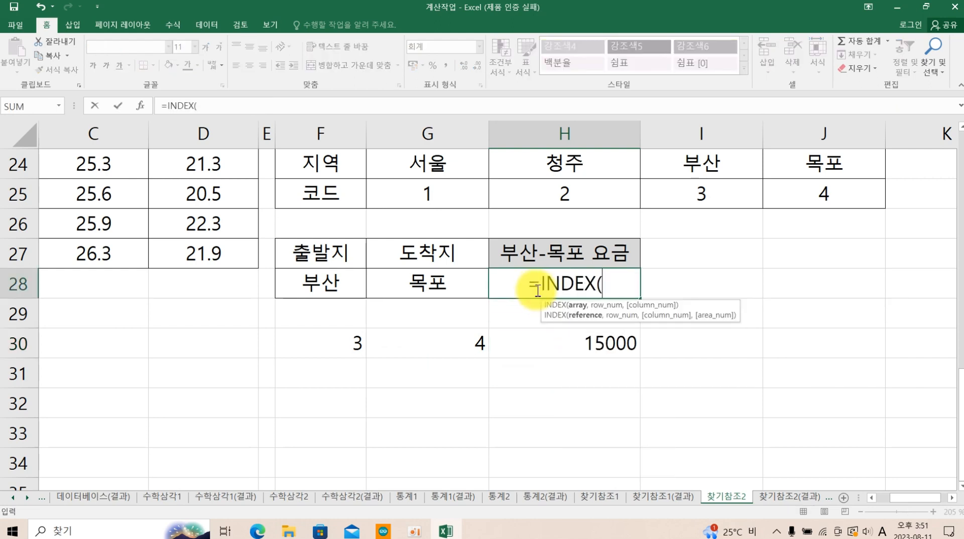
{"action": "scroll", "coordinate": [456, 249], "scroll_direction": "up", "scroll_amount": 2}
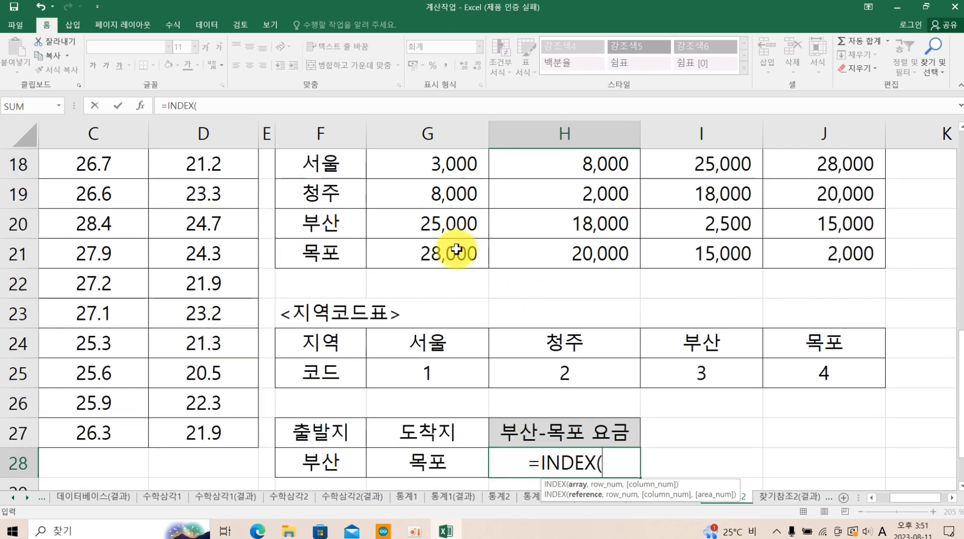
{"action": "scroll", "coordinate": [456, 249], "scroll_direction": "up", "scroll_amount": 1}
{"action": "left_click_drag", "start_coordinate": [416, 248], "coordinate": [792, 343]}
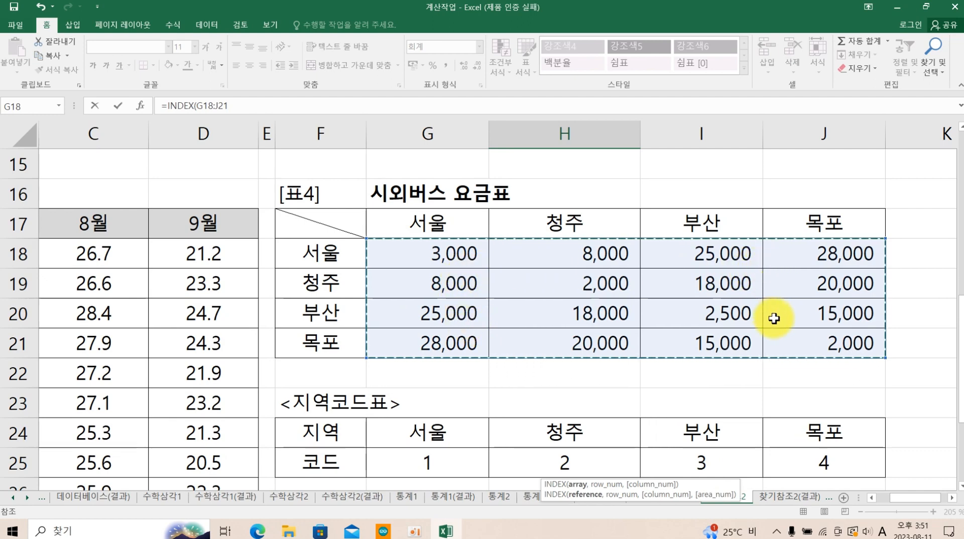
{"action": "type", "text": ","}
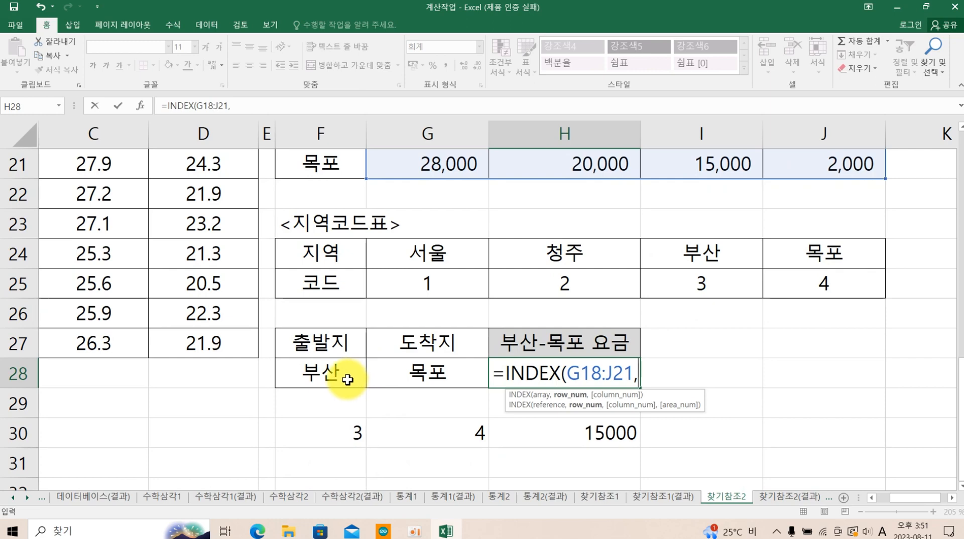
Add HLOOKUP(F28,F24:J25,2,0) as the row number of the INDEX formula to look up the departure city's region code.
{"action": "type", "text": "hl"}
{"action": "key", "text": "Tab"}
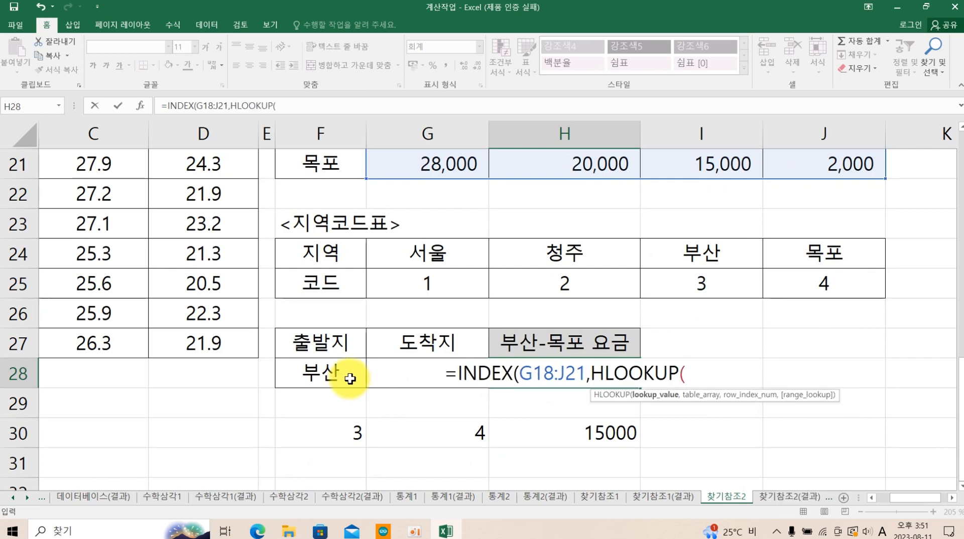
{"action": "left_click", "coordinate": [316, 370]}
{"action": "type", "text": ","}
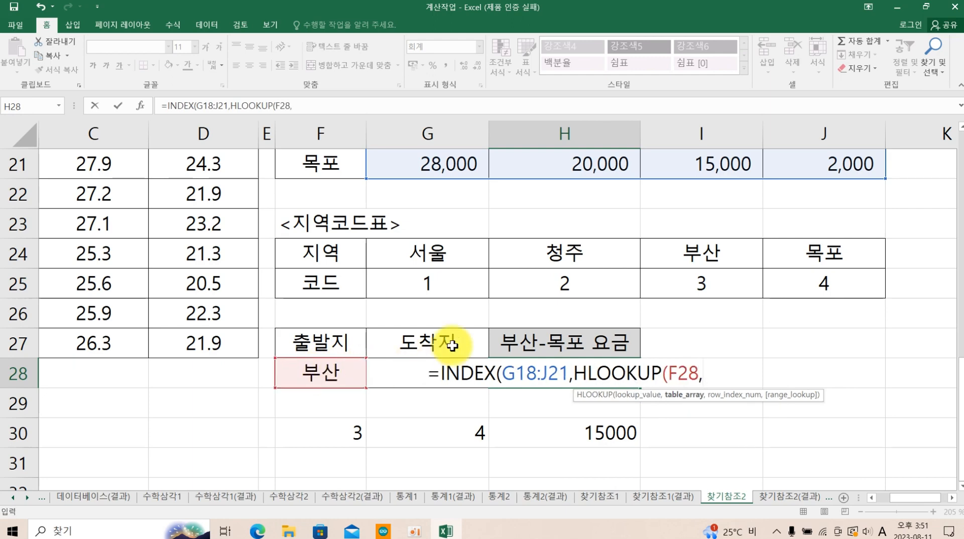
{"action": "scroll", "coordinate": [437, 346], "scroll_direction": "up", "scroll_amount": 2}
{"action": "scroll", "coordinate": [437, 348], "scroll_direction": "down", "scroll_amount": 1}
{"action": "left_click_drag", "start_coordinate": [324, 346], "coordinate": [784, 372]}
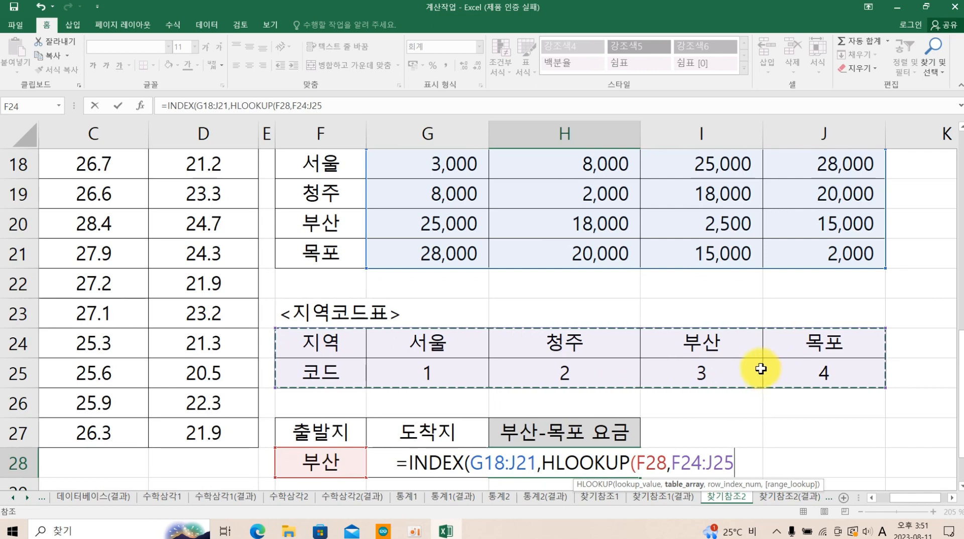
{"action": "type", "text": ",2"}
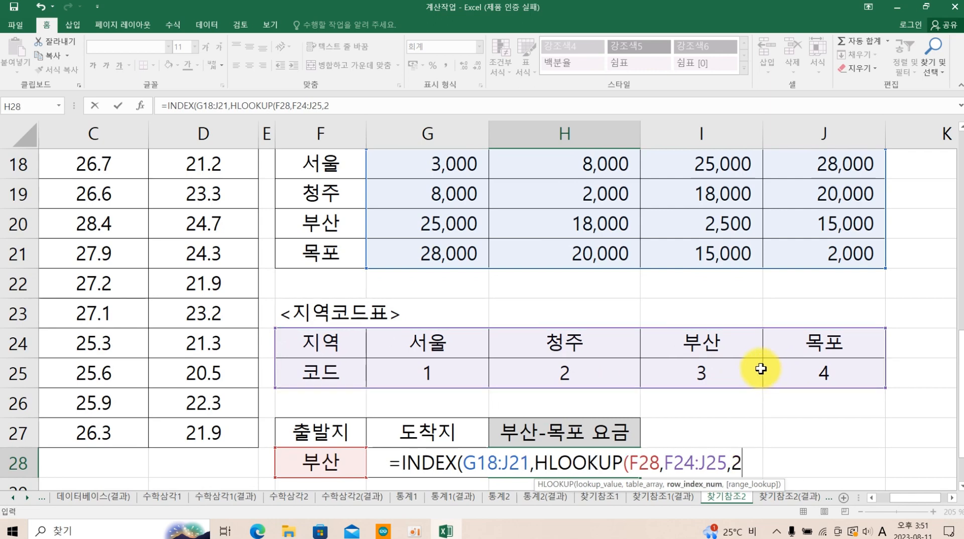
{"action": "type", "text": ",0"}
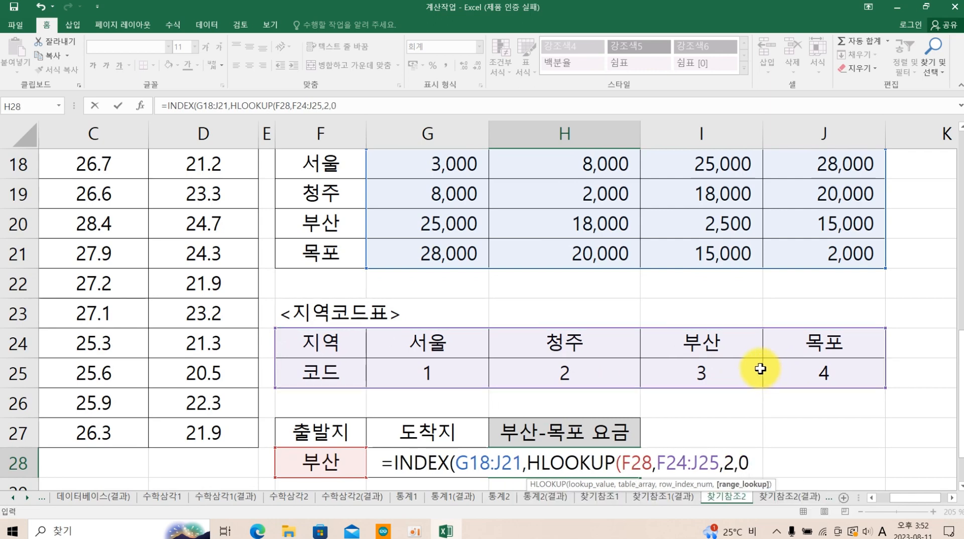
{"action": "type", "text": "),"}
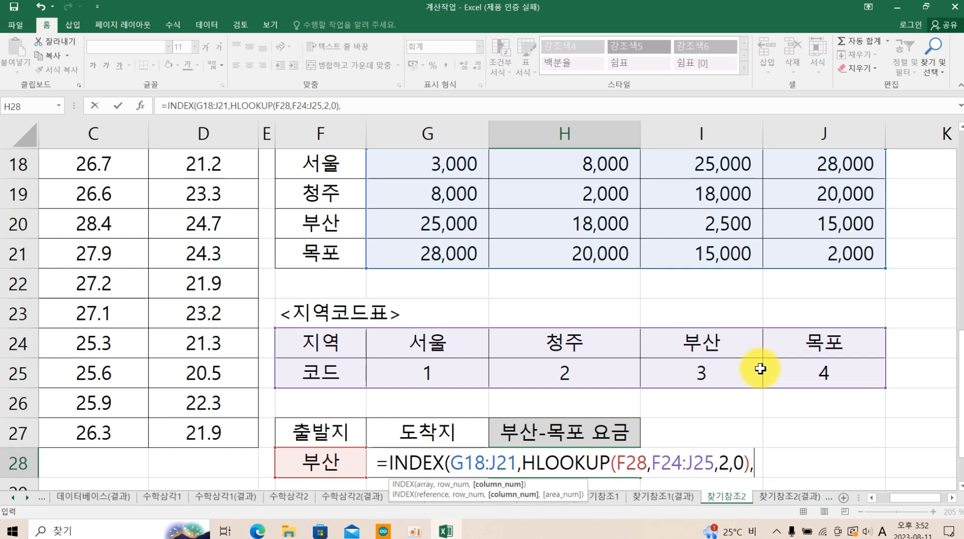
Complete the H28 formula with HLOOKUP(G28,F24:J25,2,0) as the INDEX column number for the destination's region code.
{"action": "type", "text": "hl"}
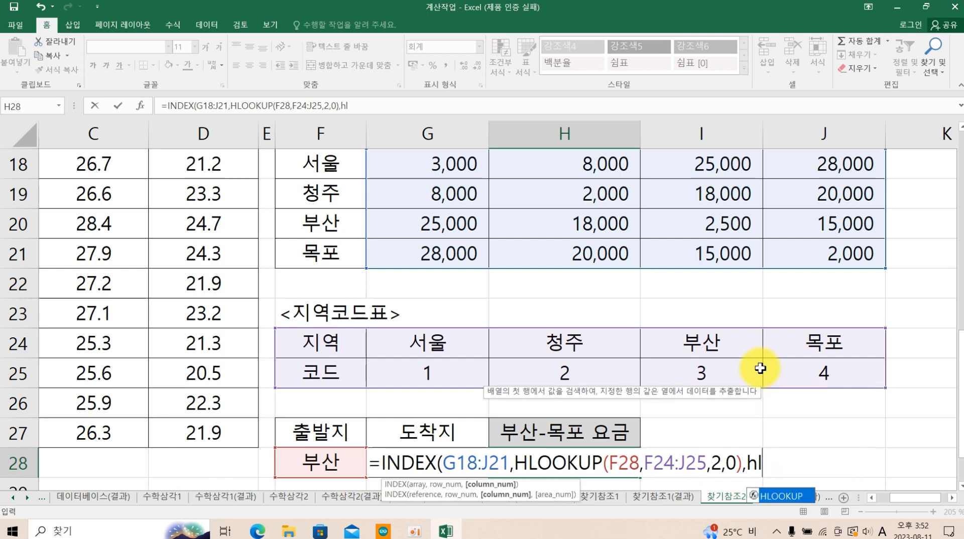
{"action": "key", "text": "Tab"}
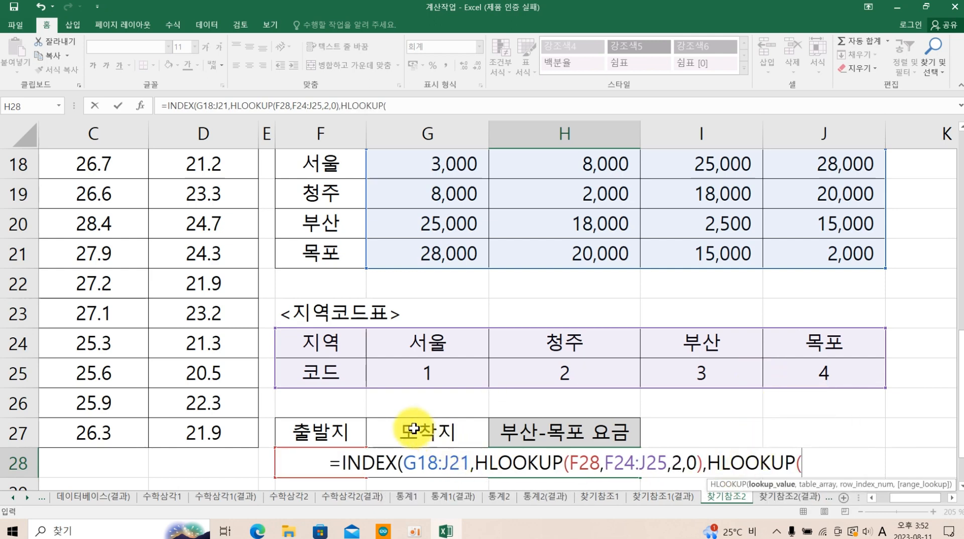
{"action": "scroll", "coordinate": [416, 353], "scroll_direction": "down", "scroll_amount": 1}
{"action": "left_click", "coordinate": [416, 353]}
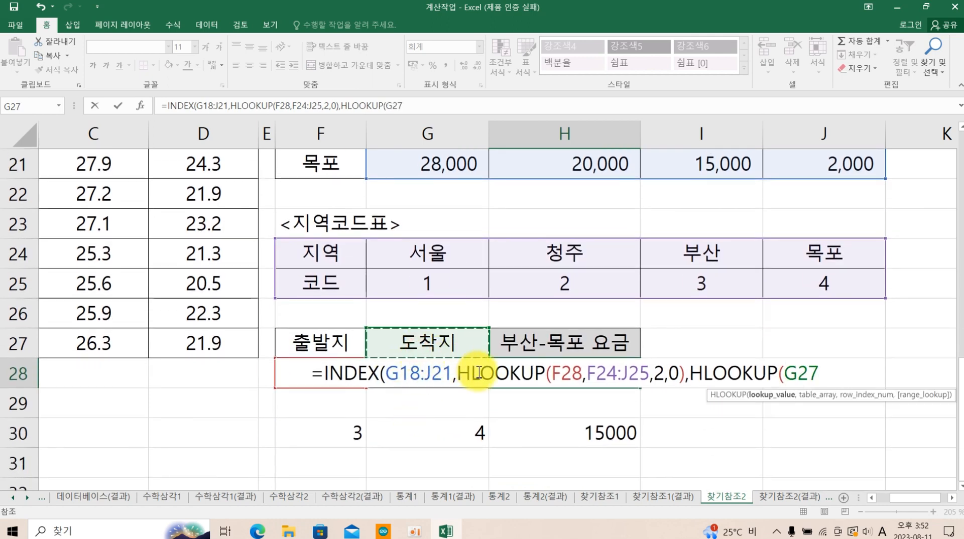
{"action": "left_click", "coordinate": [424, 381]}
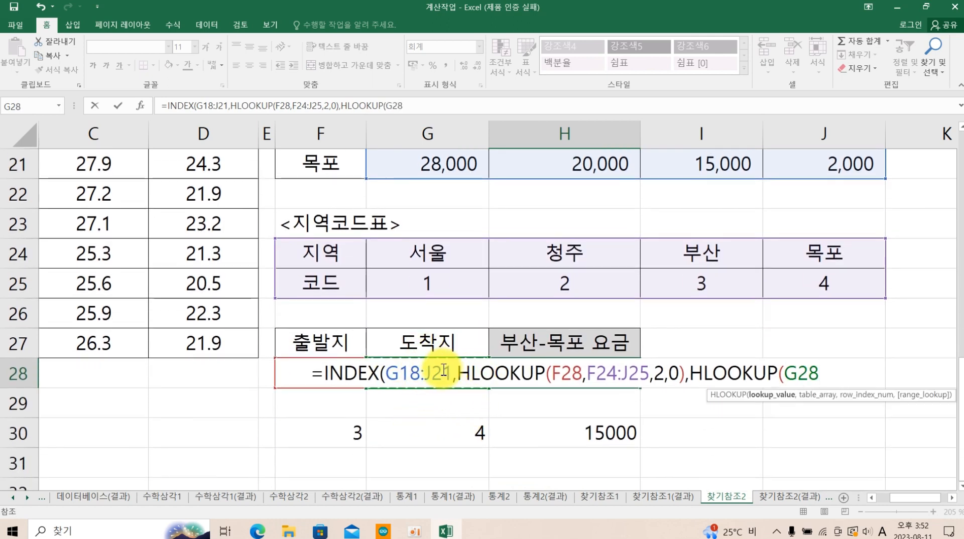
{"action": "type", "text": ","}
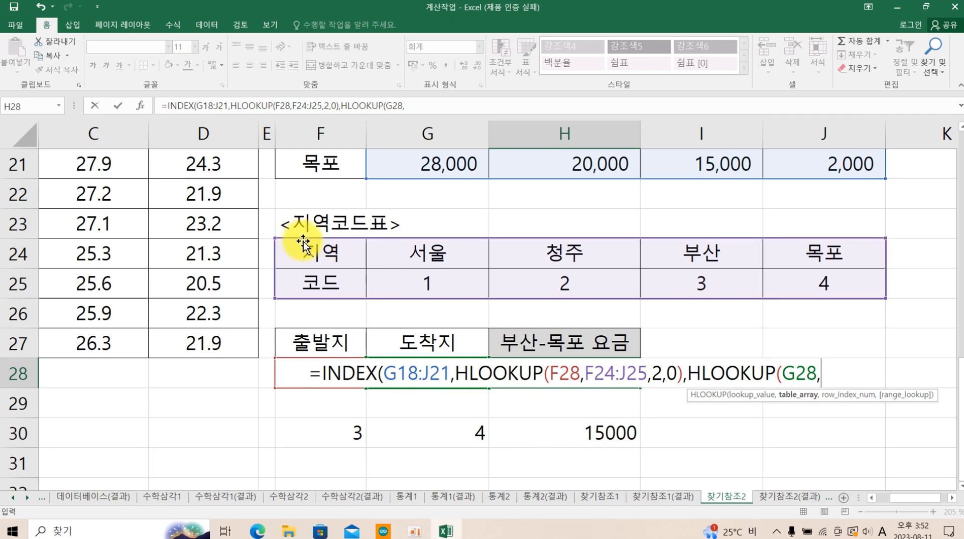
{"action": "left_click_drag", "start_coordinate": [301, 243], "coordinate": [802, 292]}
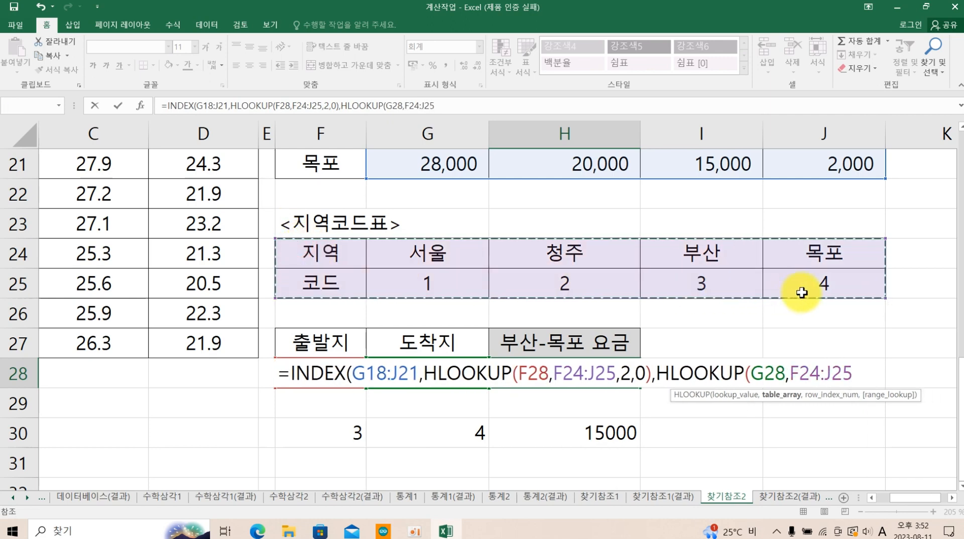
{"action": "type", "text": ",2,0"}
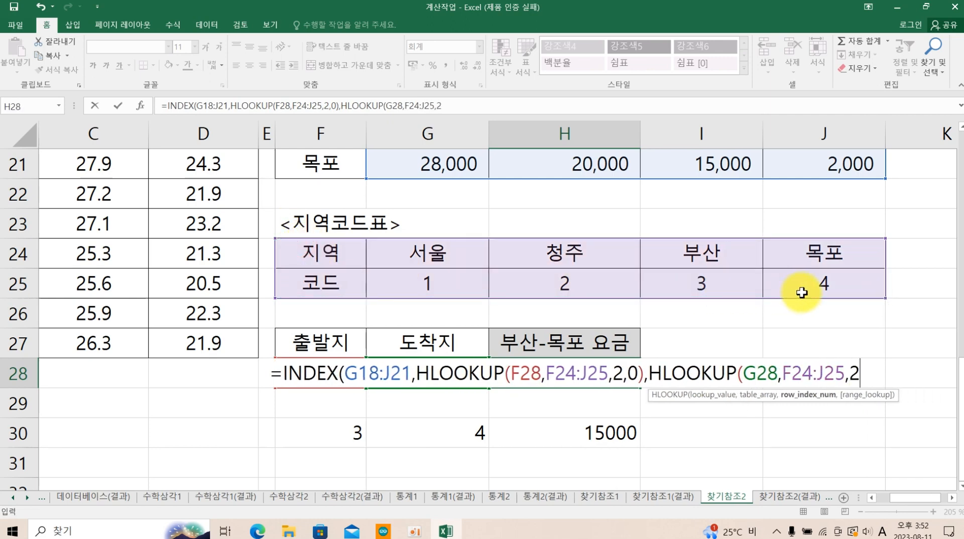
{"action": "type", "text": ")"}
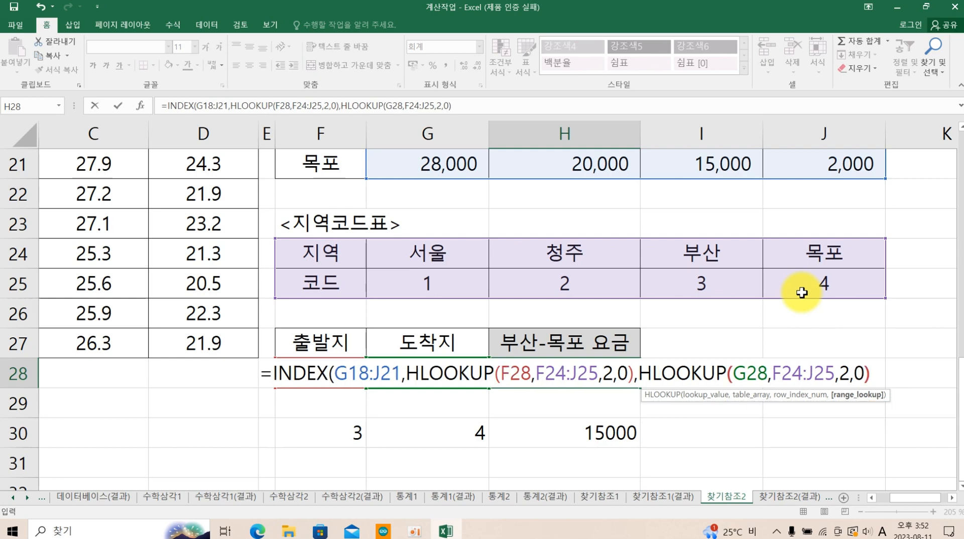
{"action": "type", "text": ")"}
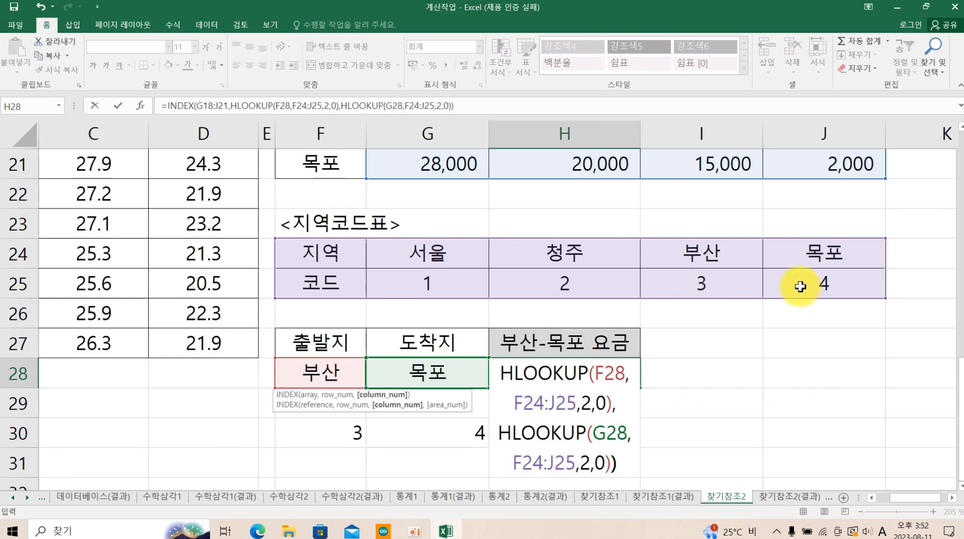
{"action": "key", "text": "Return"}
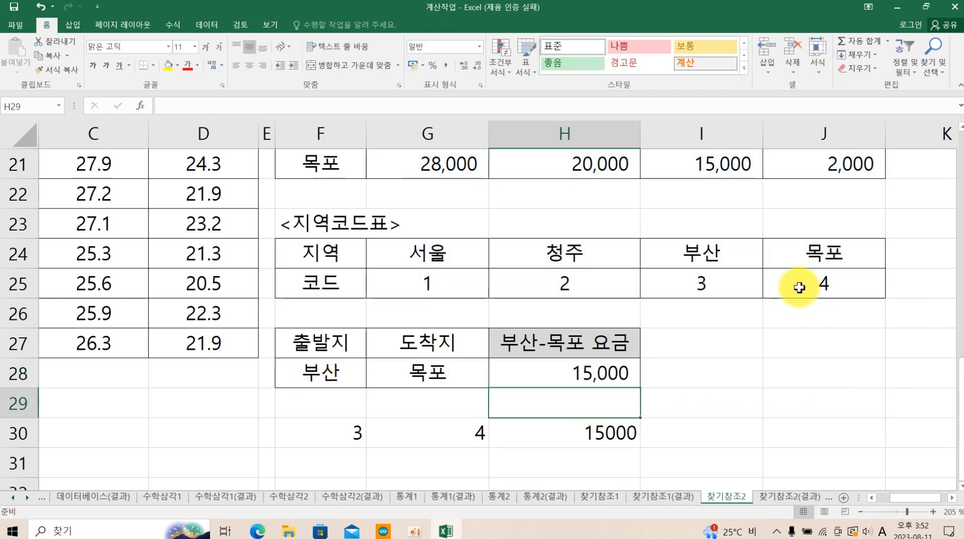
Review the nested INDEX and HLOOKUP arguments of the fare formula in H28.
{"action": "double_click", "coordinate": [623, 374]}
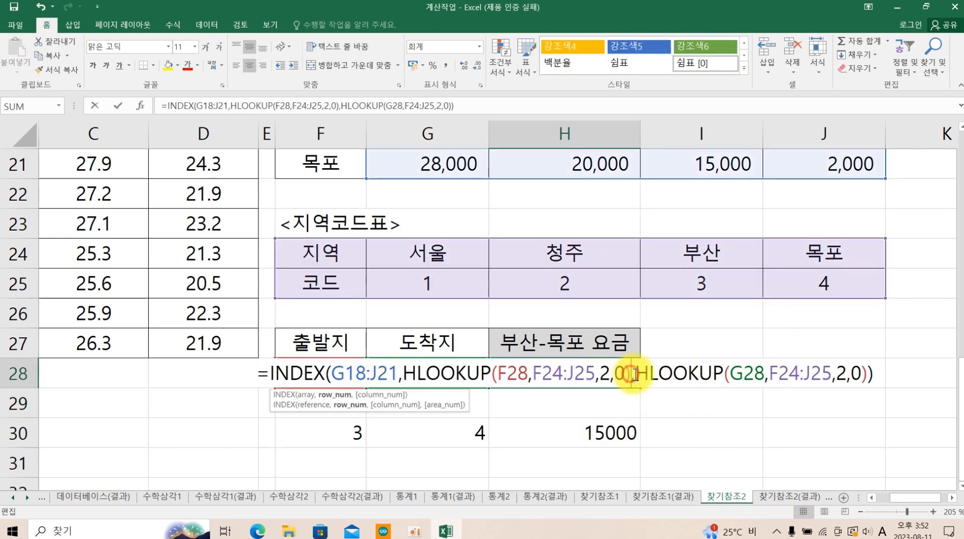
{"action": "left_click", "coordinate": [878, 373]}
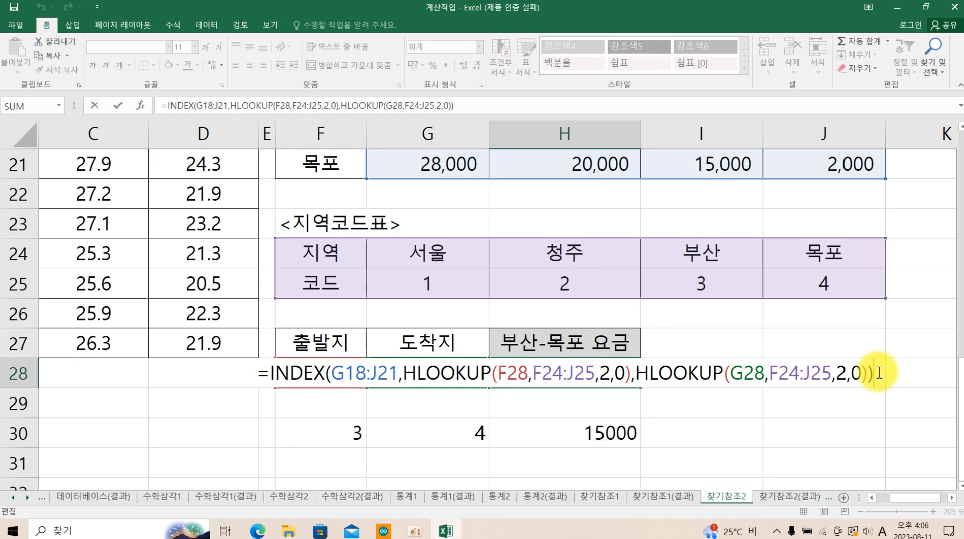
{"action": "key", "text": "Return"}
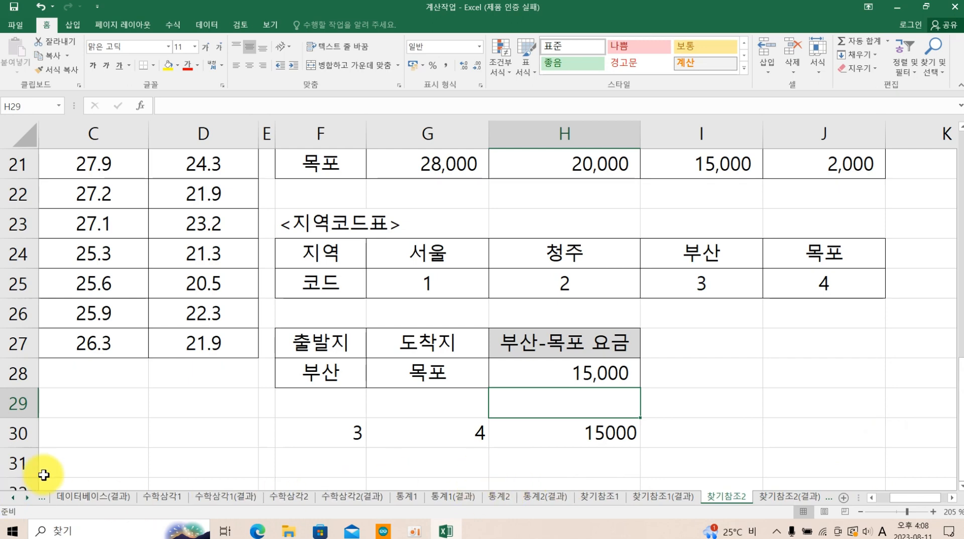
Open the 날짜1 sheet and enlarge it to show the 동호회 회원 현황 table of 표1.
{"action": "left_click", "coordinate": [30, 497]}
{"action": "left_click", "coordinate": [30, 497]}
{"action": "left_click", "coordinate": [31, 497]}
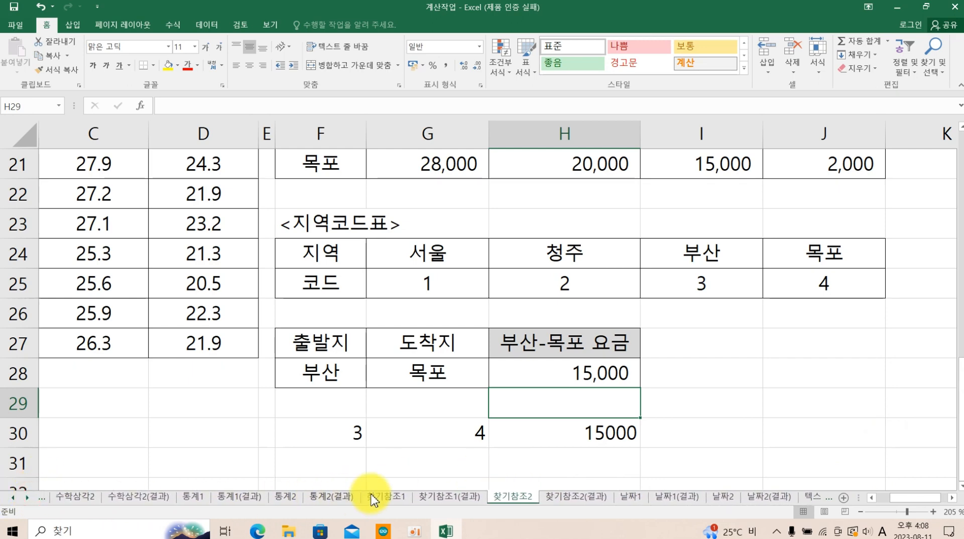
{"action": "left_click", "coordinate": [636, 496]}
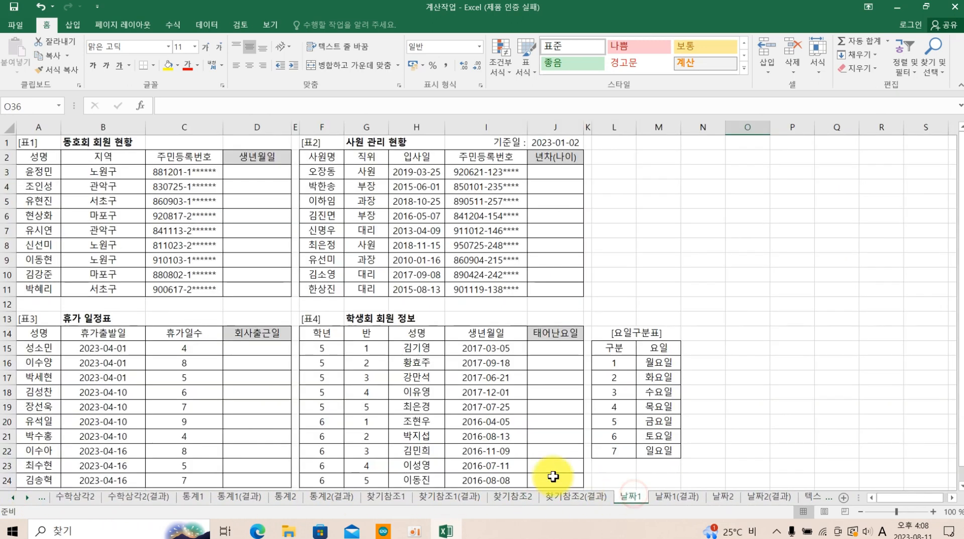
{"action": "left_click", "coordinate": [208, 232]}
{"action": "scroll", "coordinate": [241, 214], "scroll_direction": "up", "scroll_amount": 5, "text": "ctrl"}
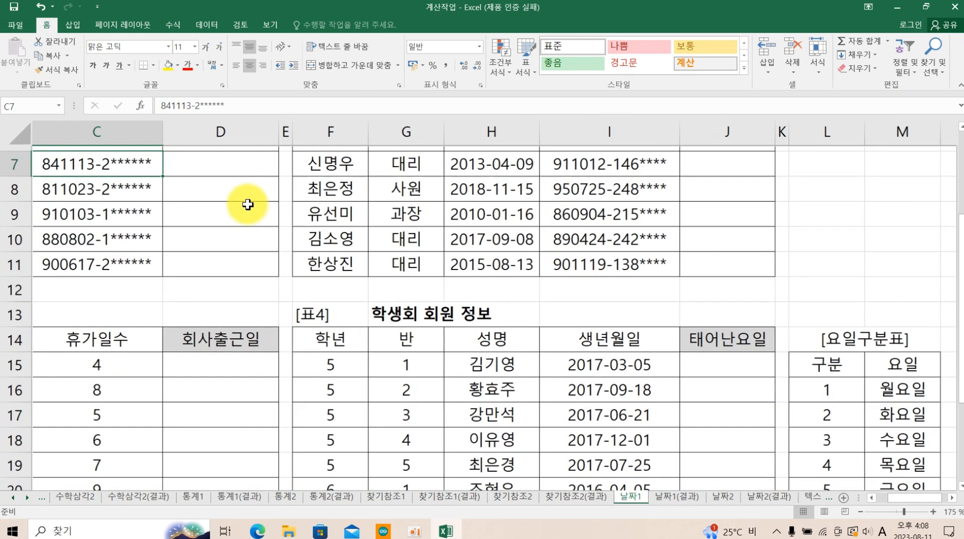
{"action": "scroll", "coordinate": [295, 209], "scroll_direction": "up", "scroll_amount": 2}
{"action": "left_click", "coordinate": [871, 498]}
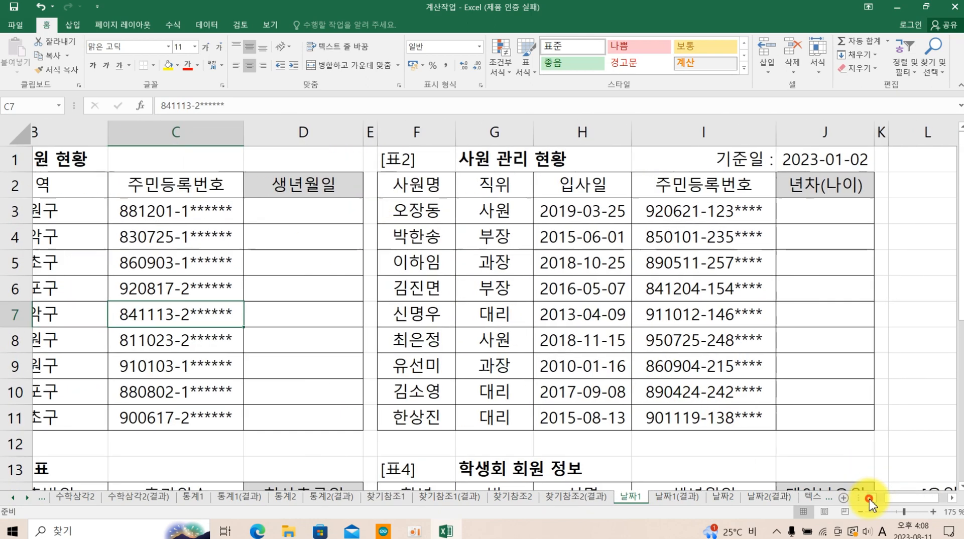
{"action": "left_click", "coordinate": [871, 498]}
{"action": "left_click", "coordinate": [426, 280]}
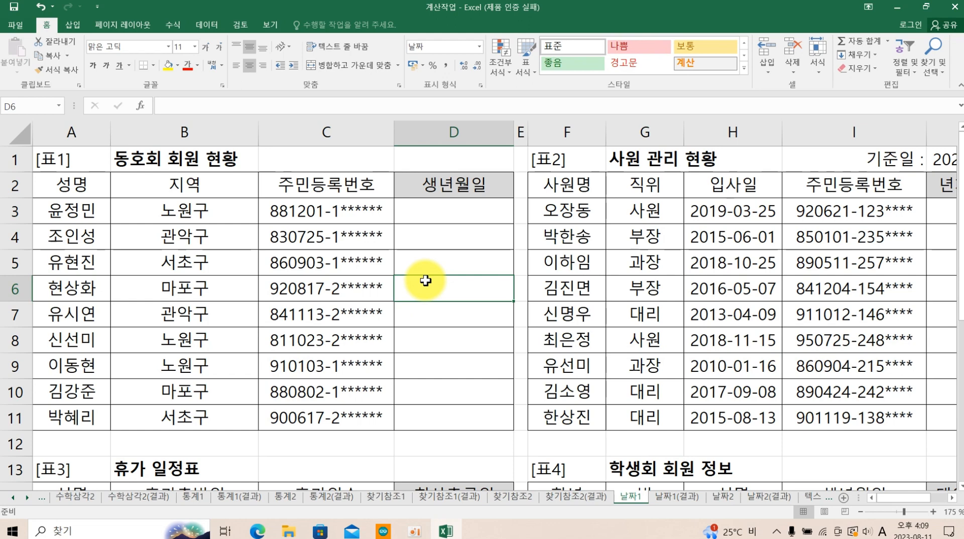
Start a DATE formula in D3 with MID(C3,1,2) as the year argument, taken from the 주민등록번호.
{"action": "left_click", "coordinate": [425, 216]}
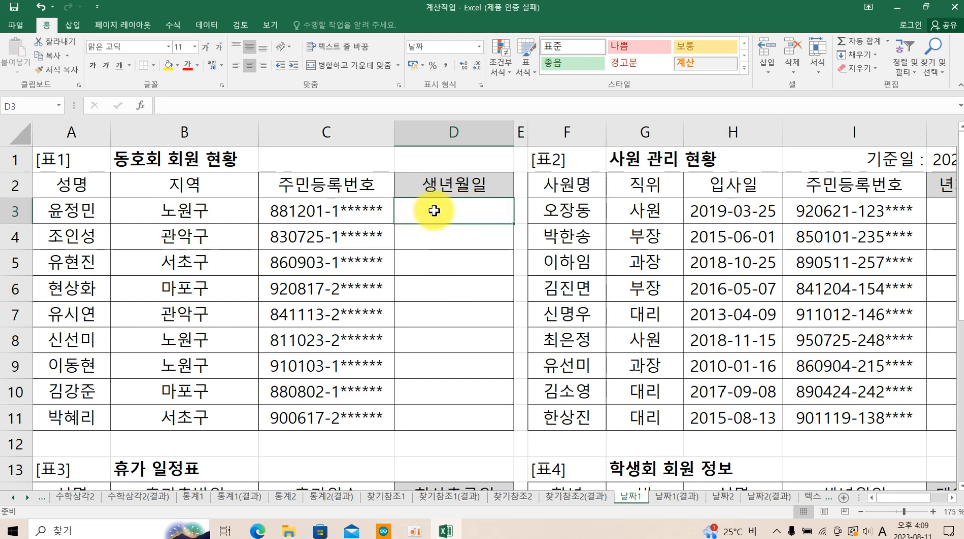
{"action": "type", "text": "=date"}
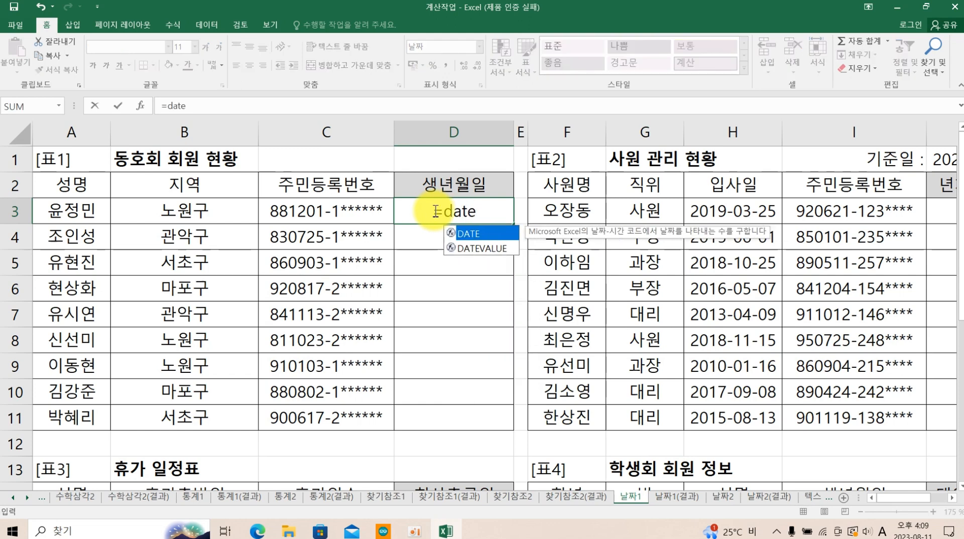
{"action": "type", "text": "("}
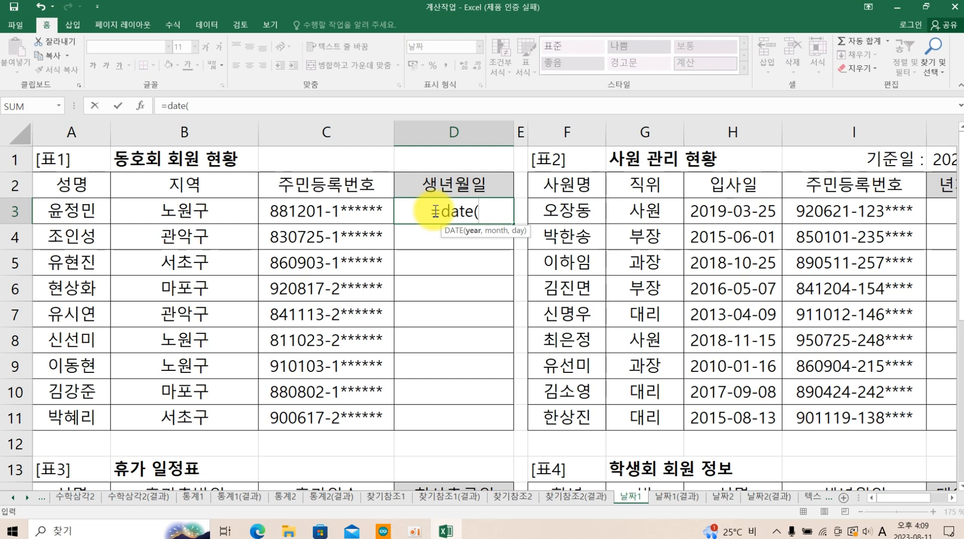
{"action": "type", "text": "mid("}
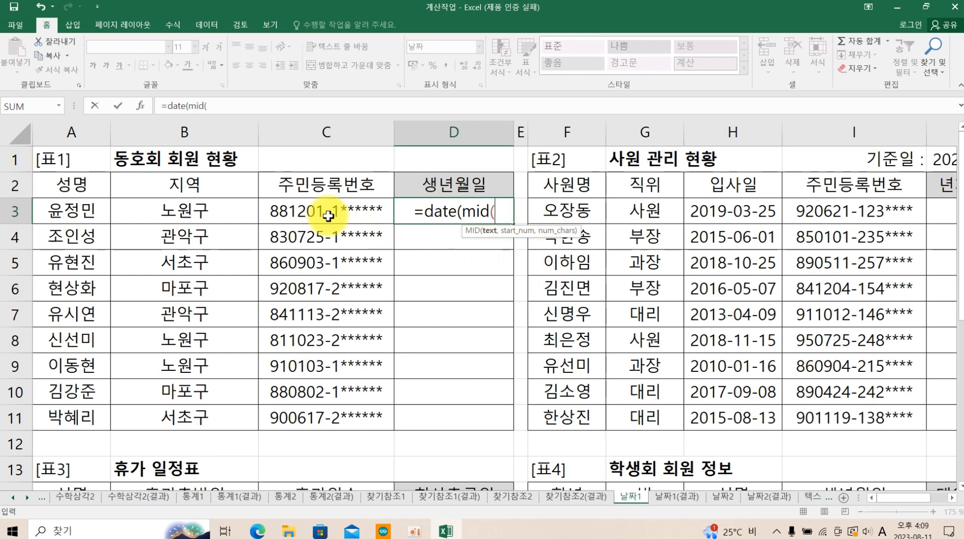
{"action": "left_click", "coordinate": [307, 213]}
{"action": "type", "text": ","}
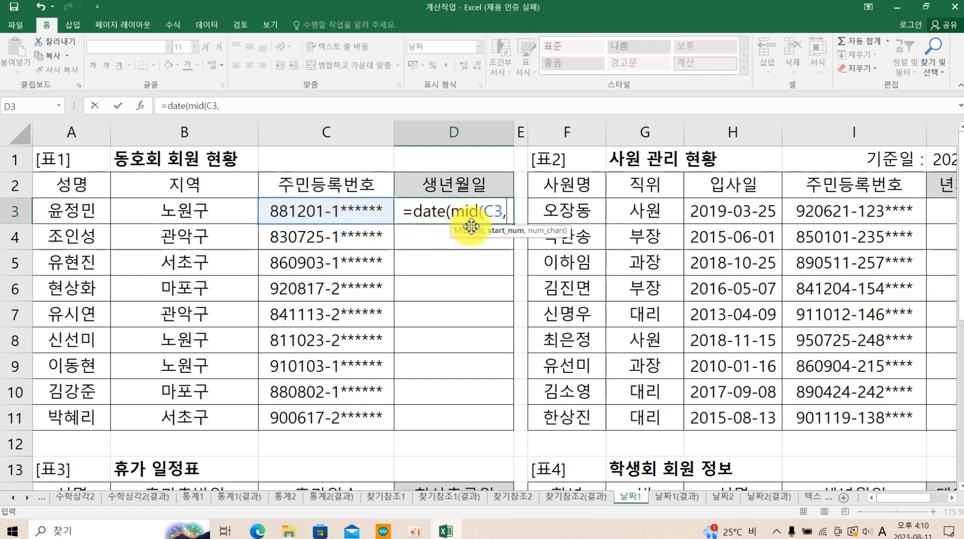
{"action": "type", "text": "1"}
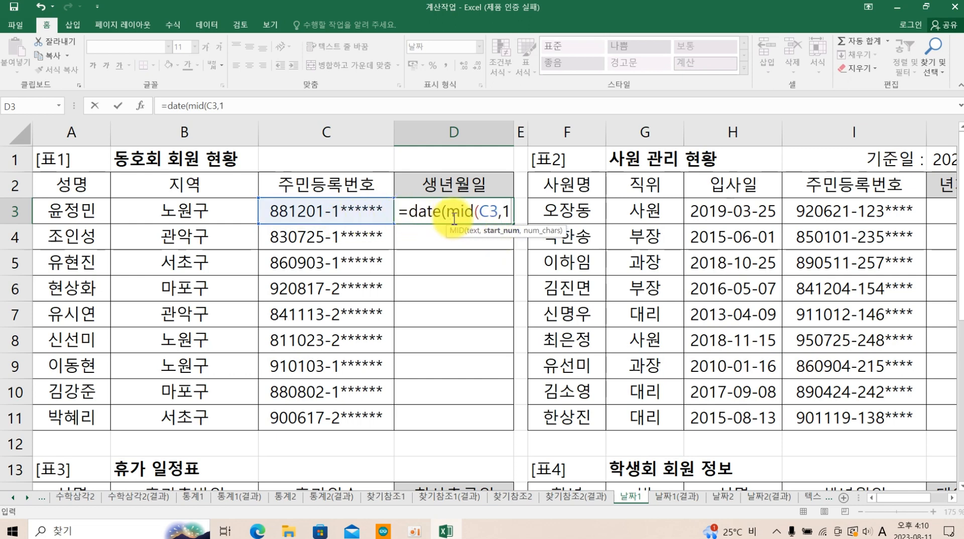
{"action": "type", "text": ","}
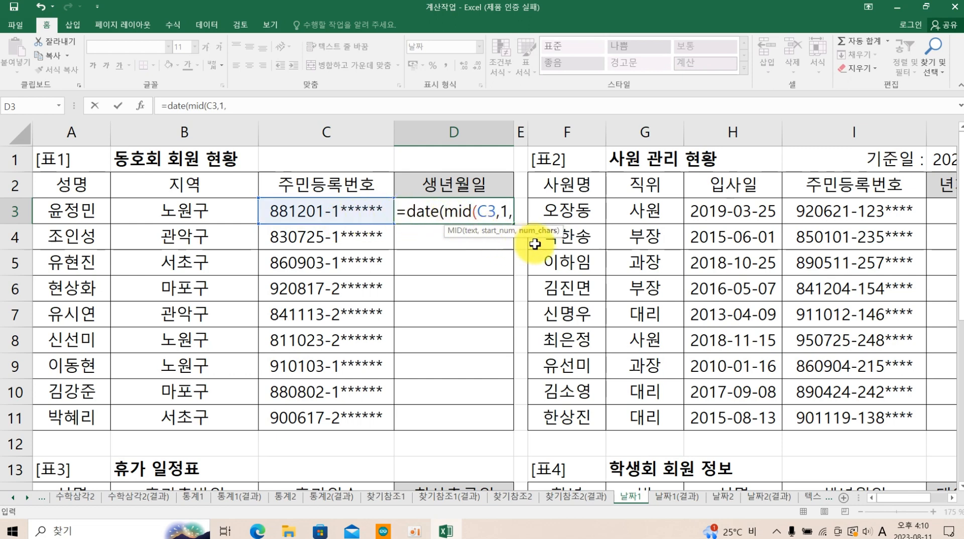
{"action": "type", "text": "2"}
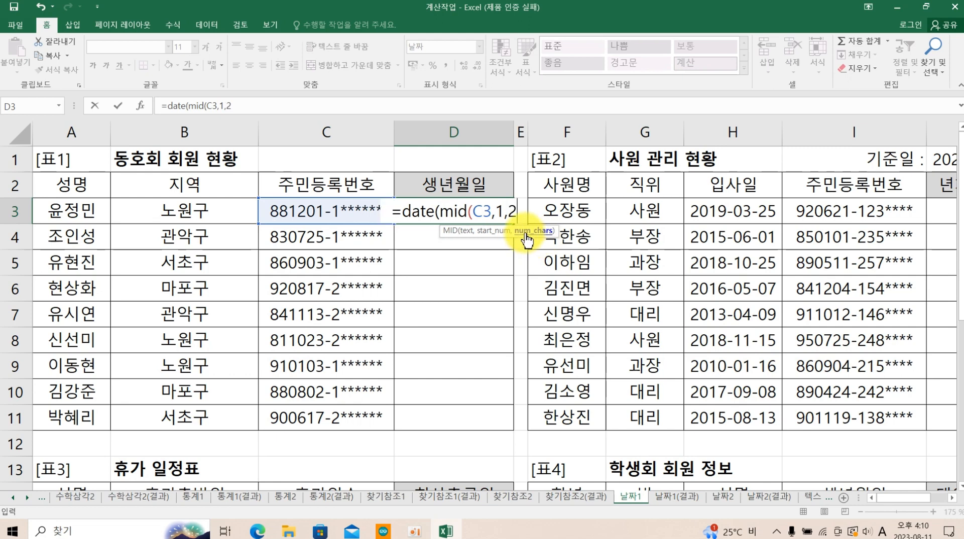
{"action": "type", "text": ")"}
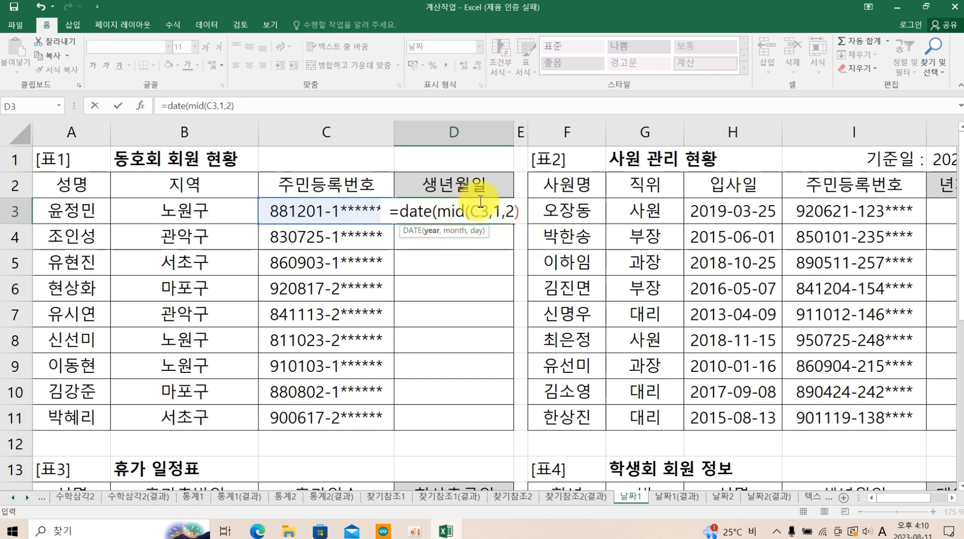
{"action": "type", "text": ","}
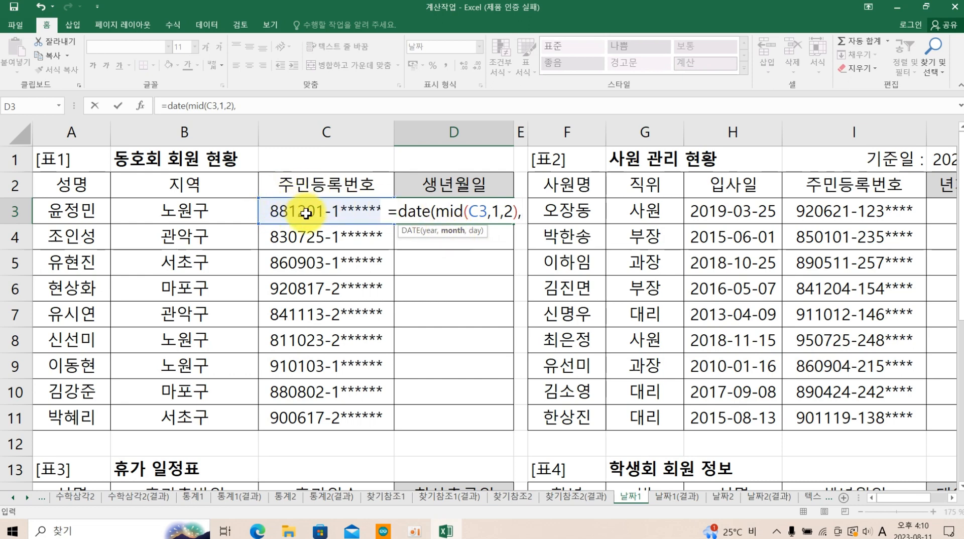
Add MID(C3,3,2) as the month argument of the DATE formula in D3.
{"action": "type", "text": "mid("}
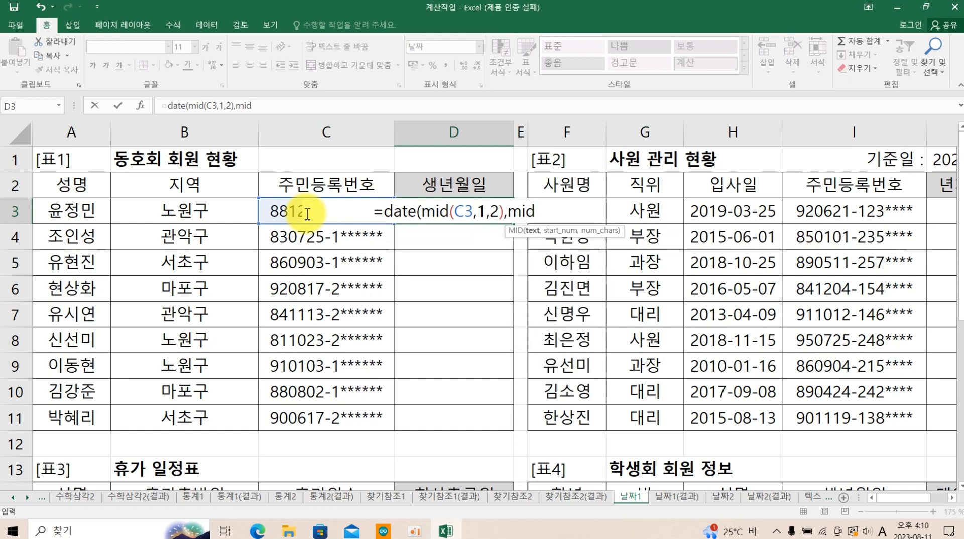
{"action": "left_click", "coordinate": [274, 209]}
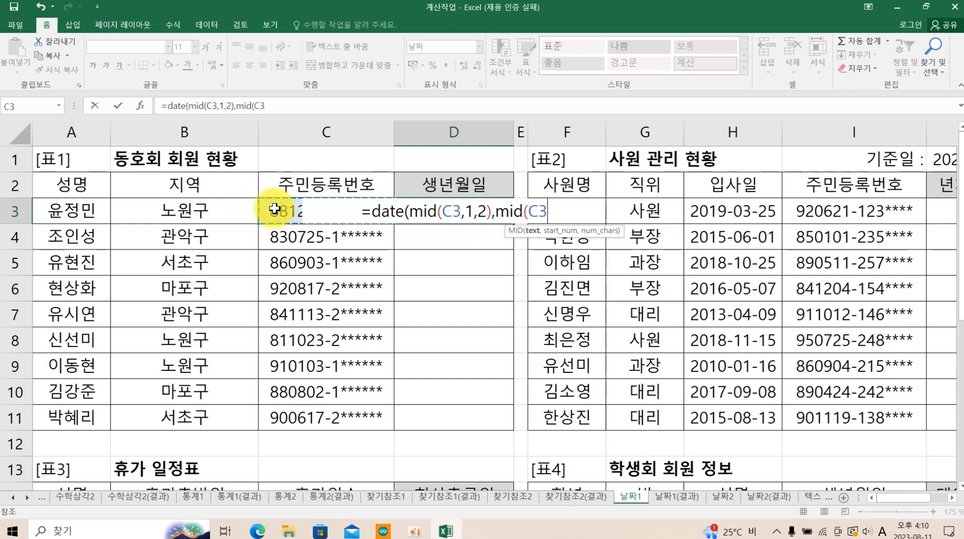
{"action": "type", "text": ",3,2"}
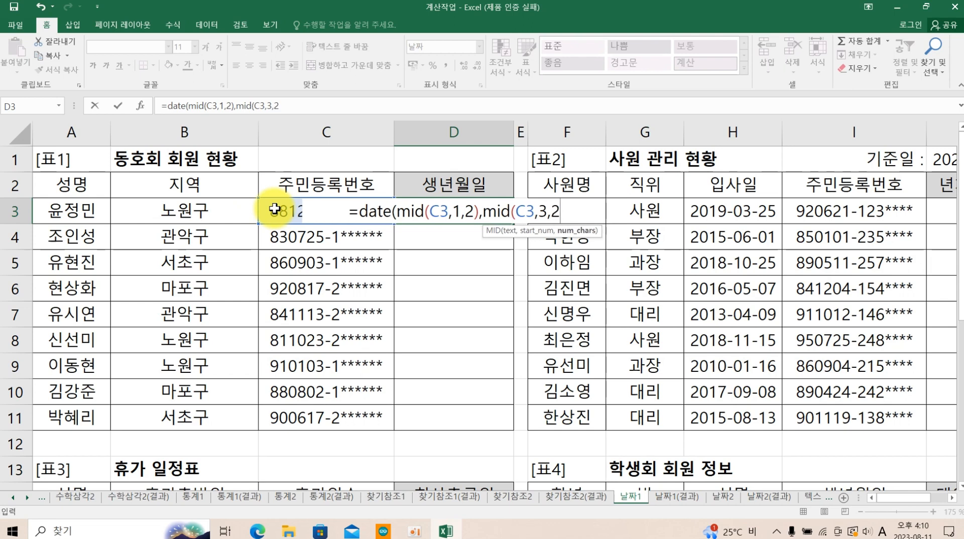
{"action": "type", "text": ")"}
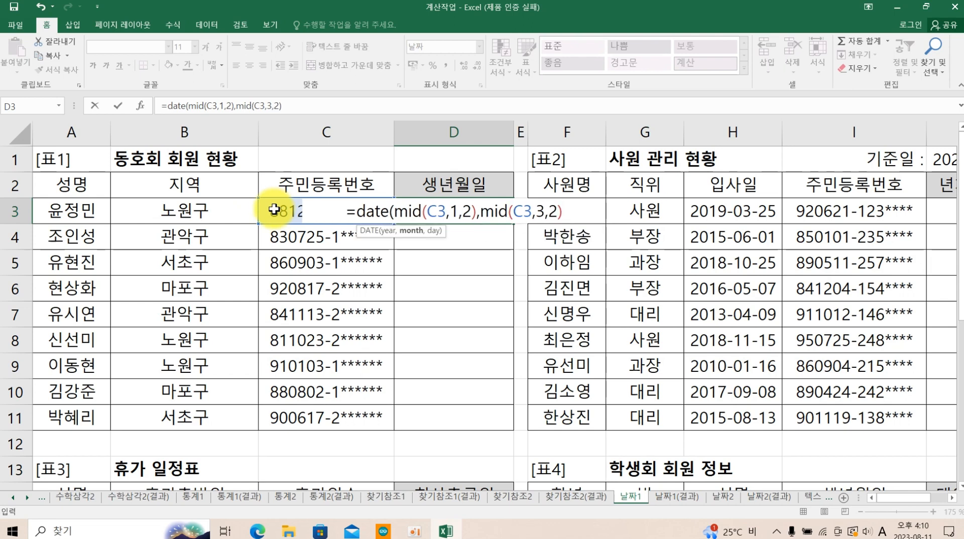
{"action": "type", "text": ","}
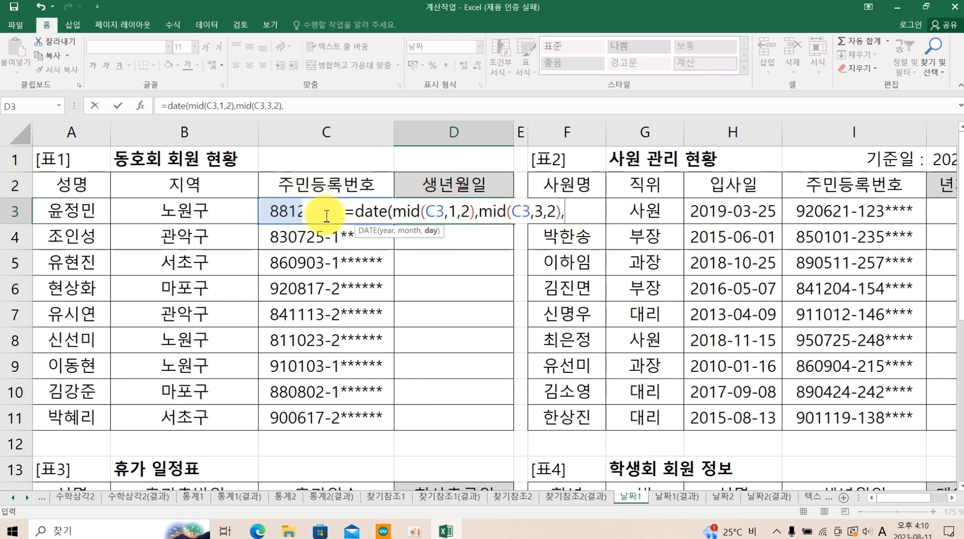
Complete the 생년월일 formula in D3 with MID(C3,5,2) as the day argument.
{"action": "type", "text": "mid("}
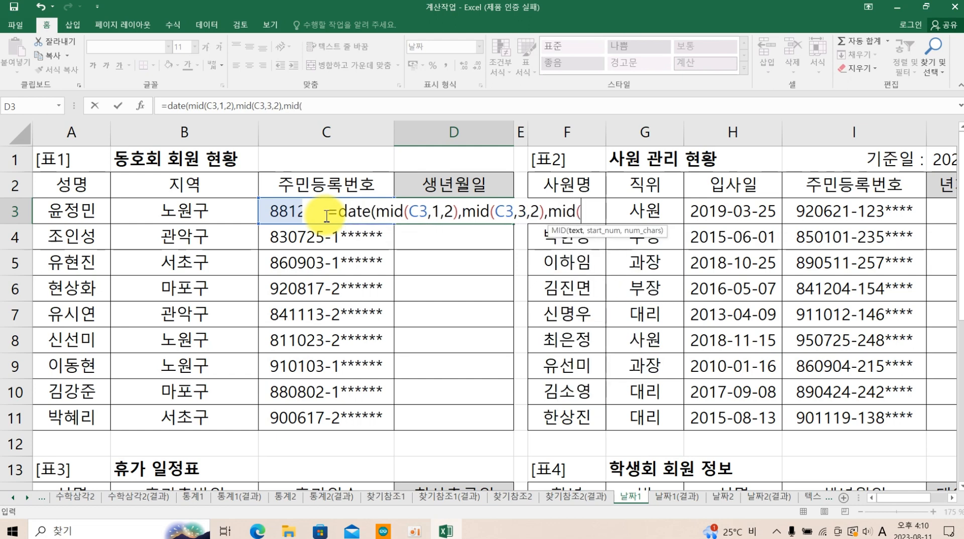
{"action": "left_click", "coordinate": [285, 205]}
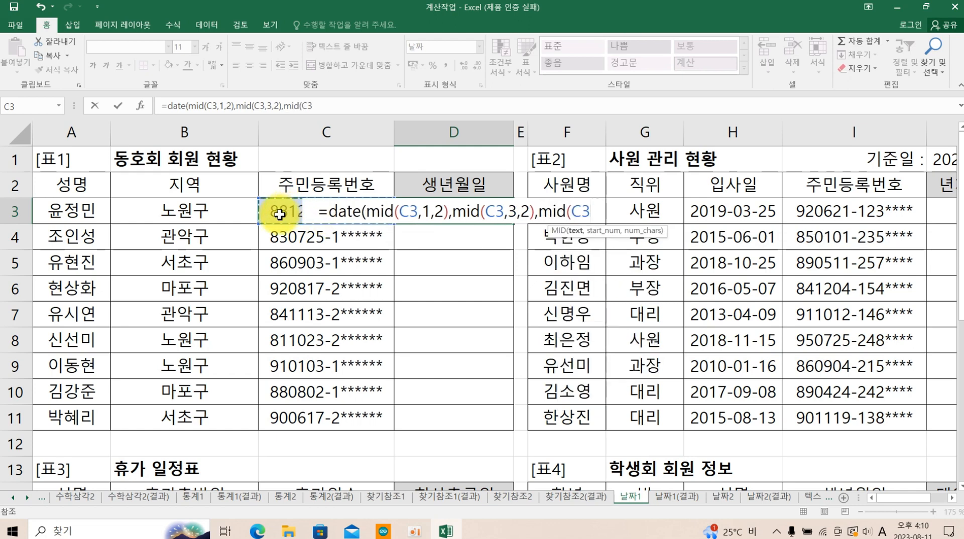
{"action": "type", "text": ",5,"}
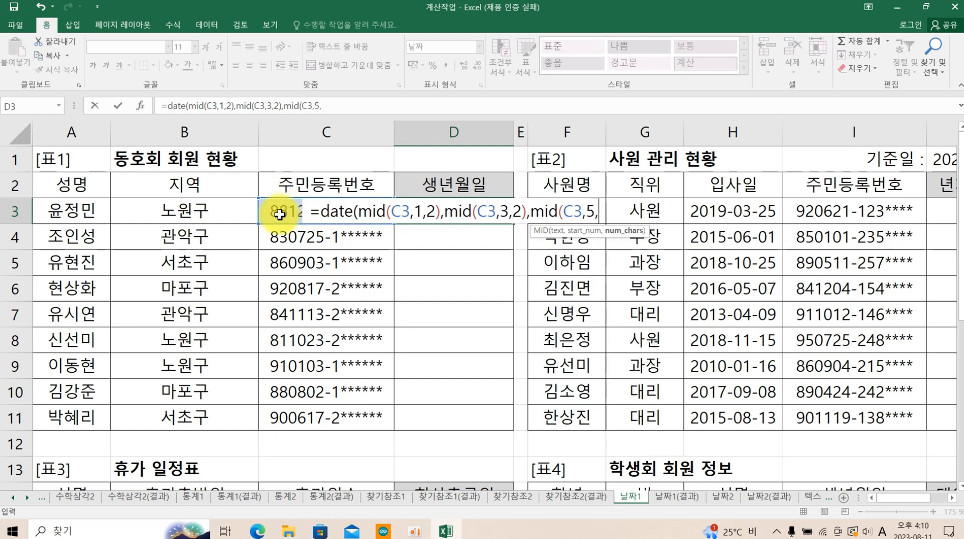
{"action": "type", "text": "2)"}
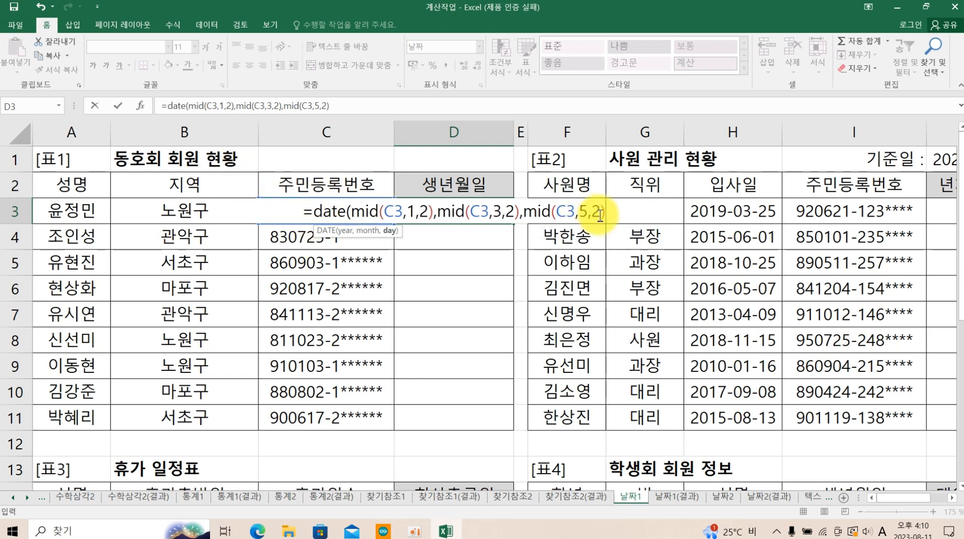
{"action": "type", "text": ")"}
{"action": "key", "text": "Return"}
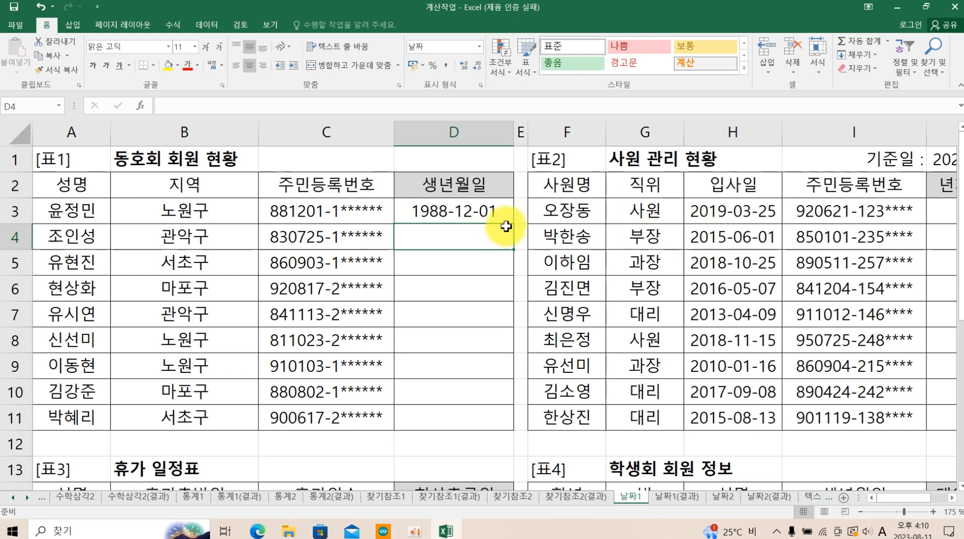
Fill the 생년월일 formula from D3 down through D11 and go back to D3 to review it.
{"action": "left_click", "coordinate": [490, 217]}
{"action": "left_click_drag", "start_coordinate": [515, 225], "coordinate": [512, 426]}
{"action": "left_click", "coordinate": [492, 215]}
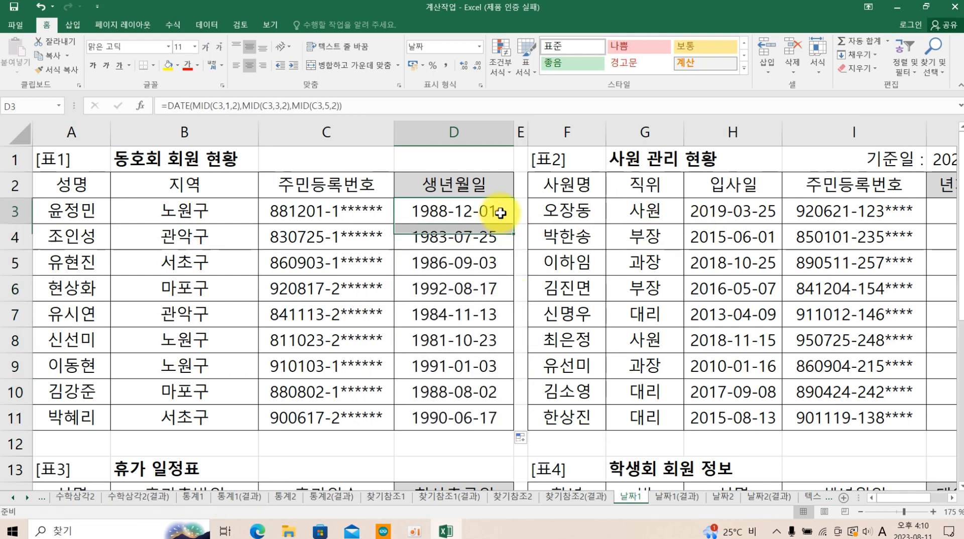
{"action": "double_click", "coordinate": [492, 215]}
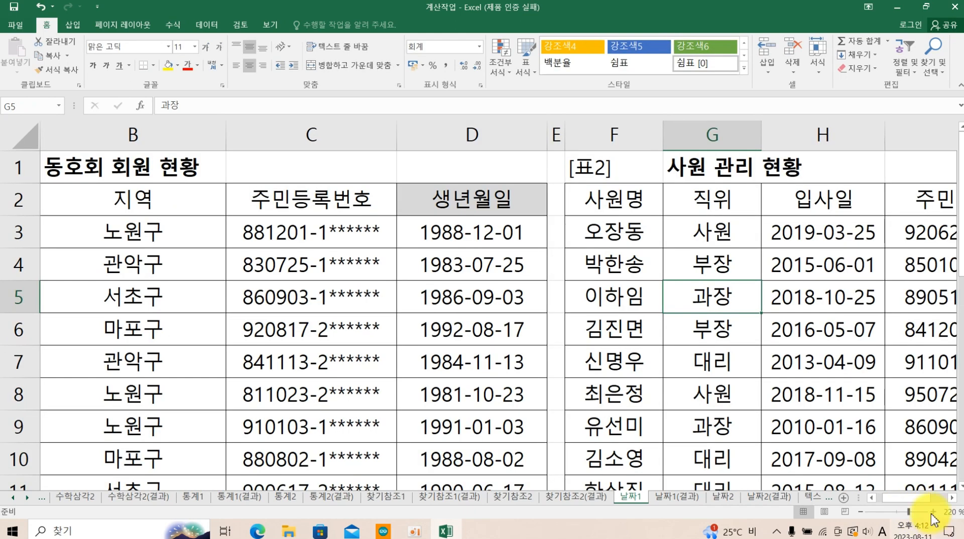
Start the 년차(나이) formula in J3 of 표2 with YEAR($J$1)-, using the 기준일 as an absolute reference.
{"action": "left_click", "coordinate": [951, 497]}
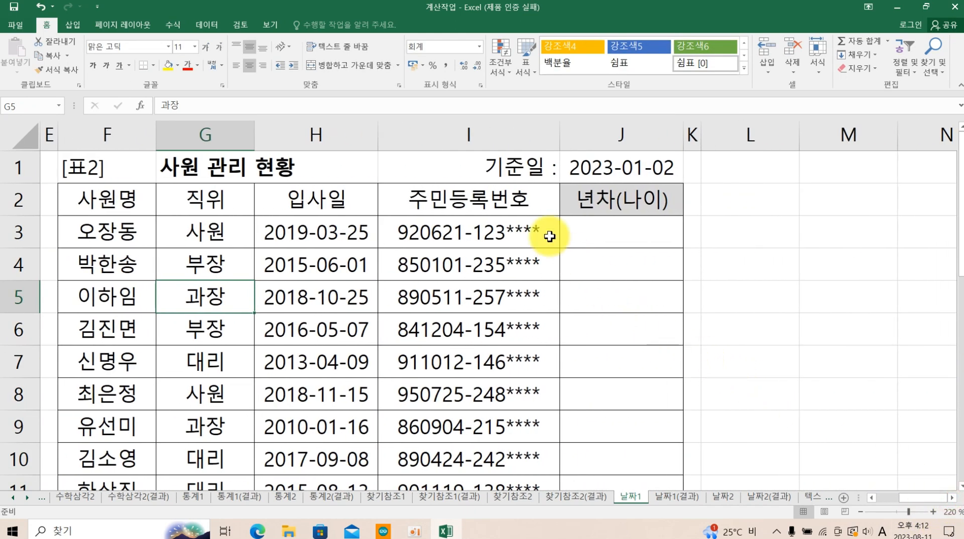
{"action": "left_click", "coordinate": [612, 243]}
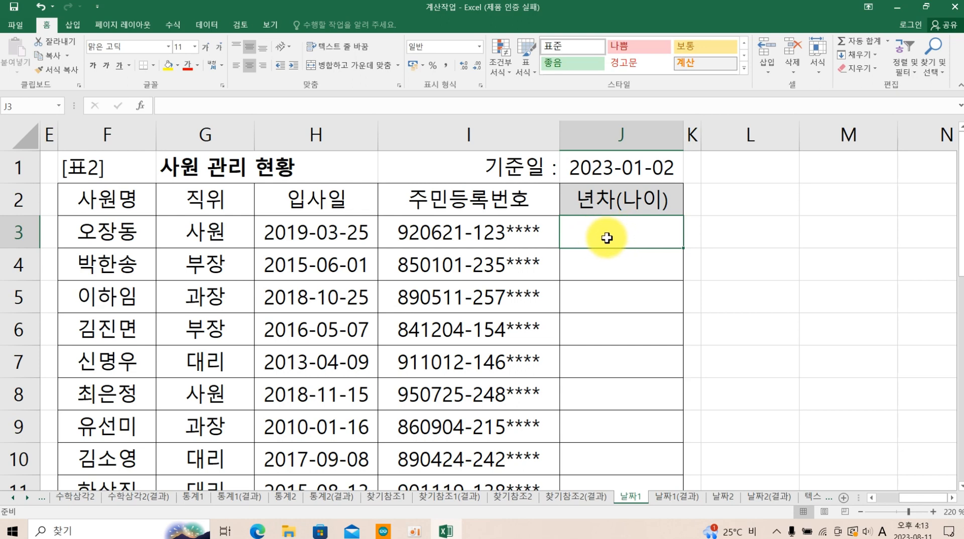
{"action": "type", "text": "="}
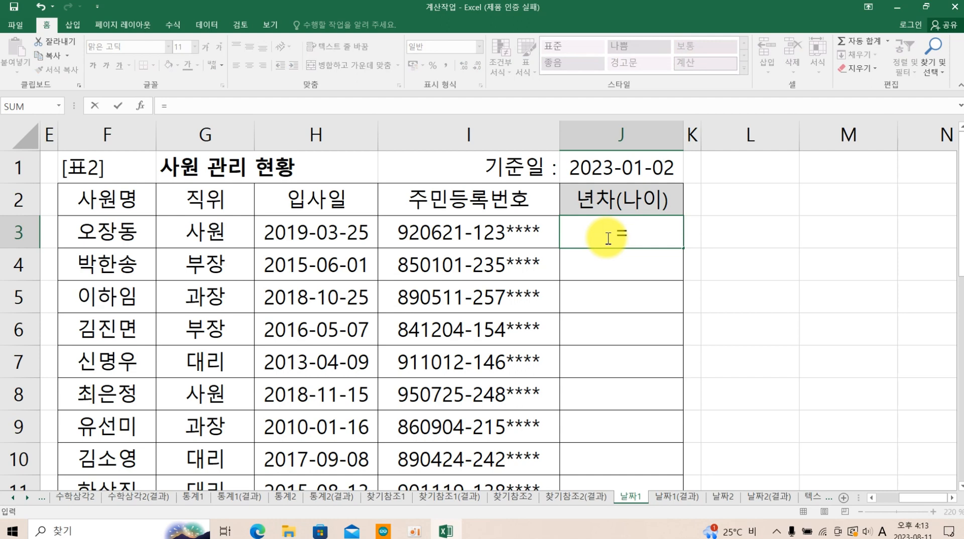
{"action": "type", "text": "ye"}
{"action": "key", "text": "Tab"}
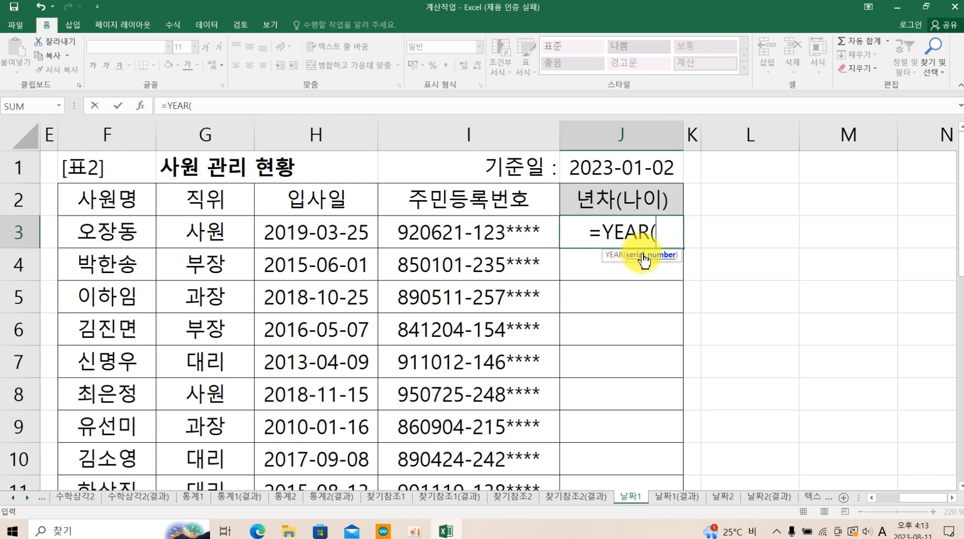
{"action": "left_click", "coordinate": [609, 169]}
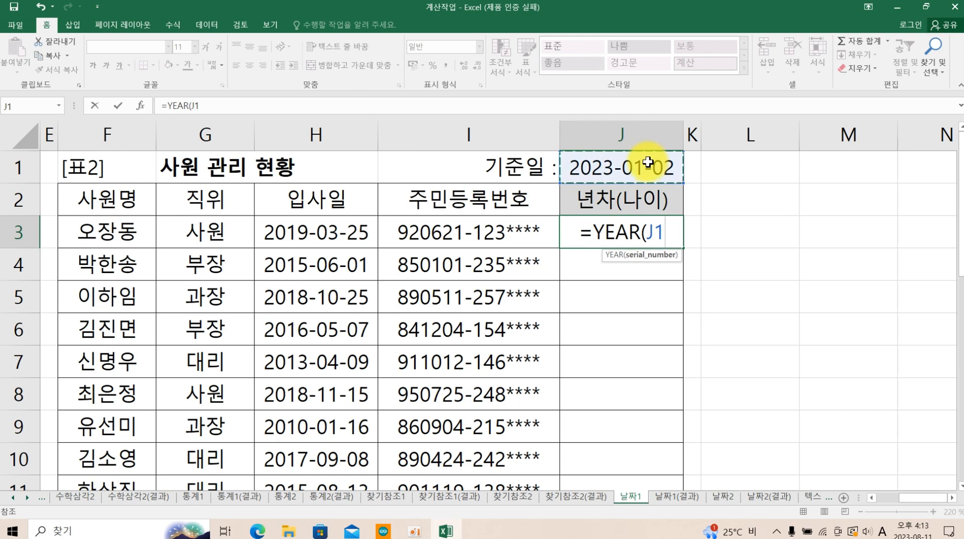
{"action": "key", "text": "F4"}
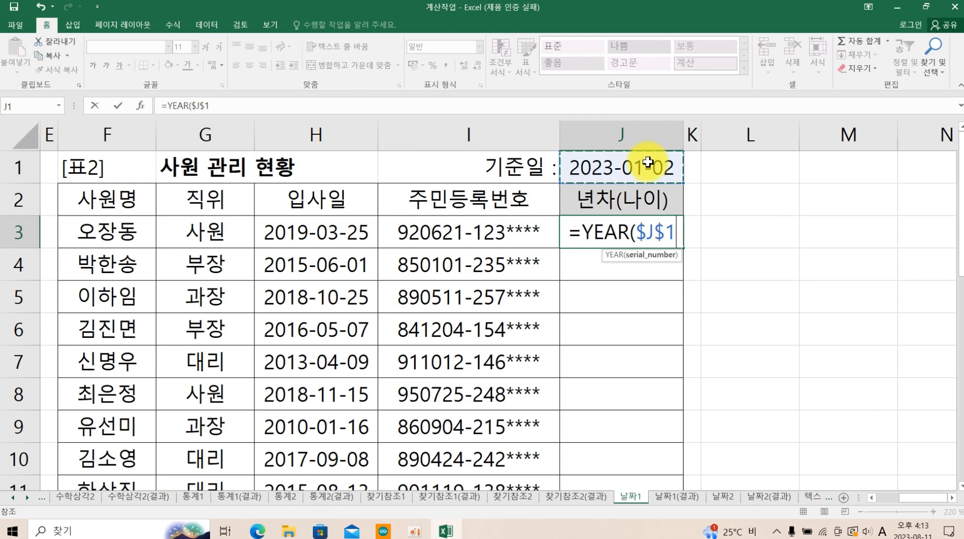
{"action": "type", "text": ")-"}
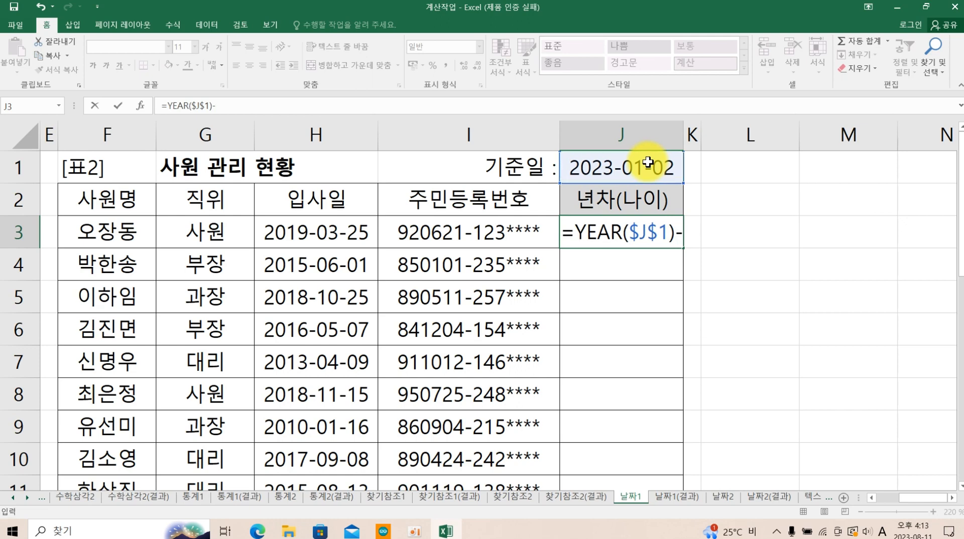
Subtract YEAR(H3), the year of the 입사일, in the J3 formula.
{"action": "type", "text": "year"}
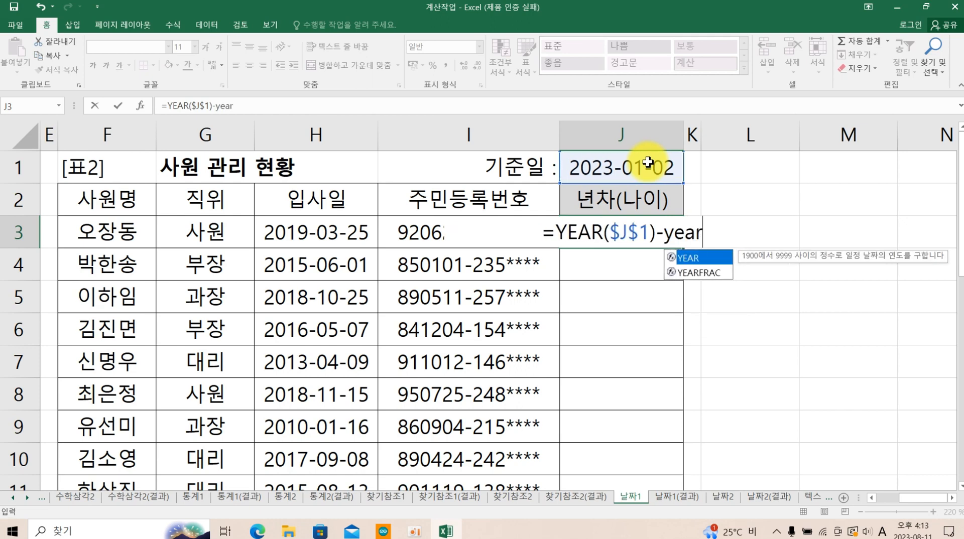
{"action": "type", "text": "("}
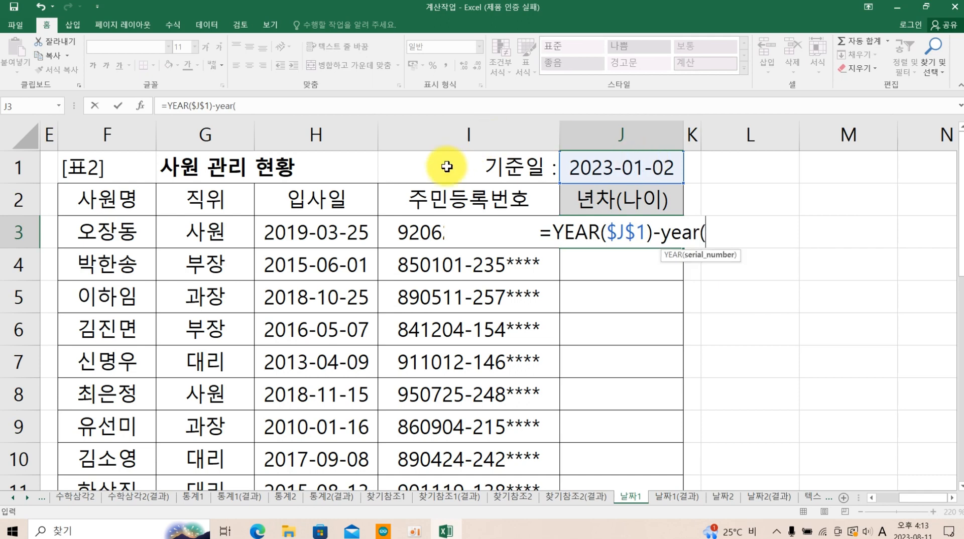
{"action": "left_click", "coordinate": [330, 234]}
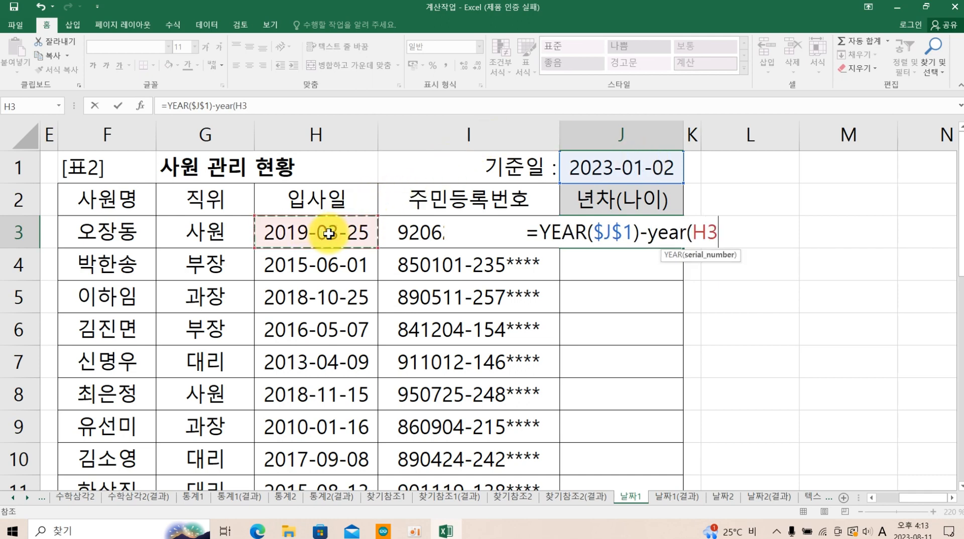
{"action": "type", "text": ")"}
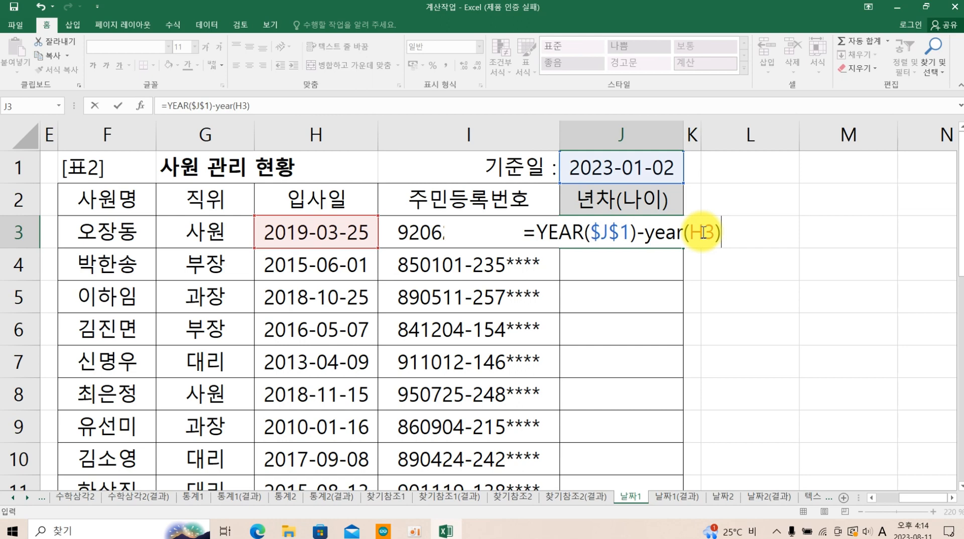
Append &"년차"& after YEAR(H3) in the J3 formula to join the 년차 text.
{"action": "type", "text": "&"}
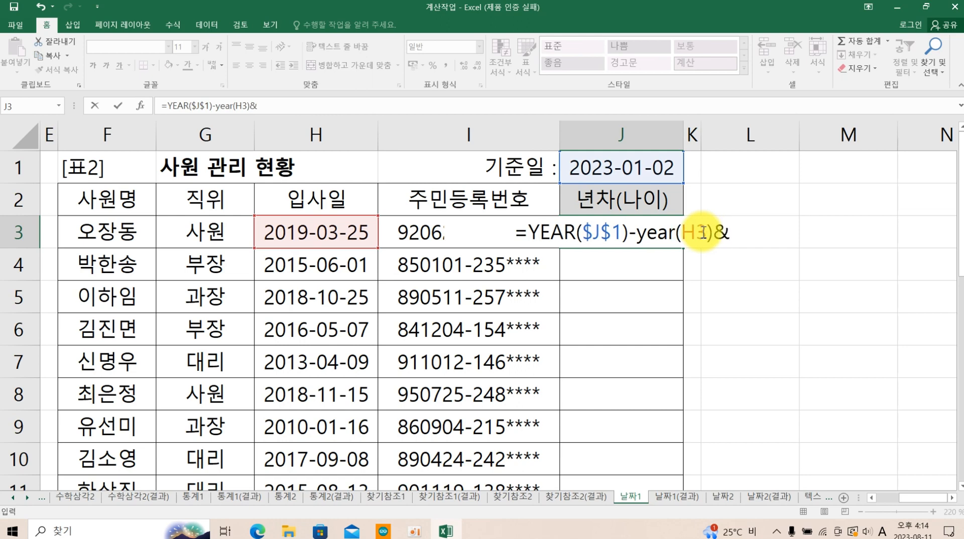
{"action": "type", "text": "\"s"}
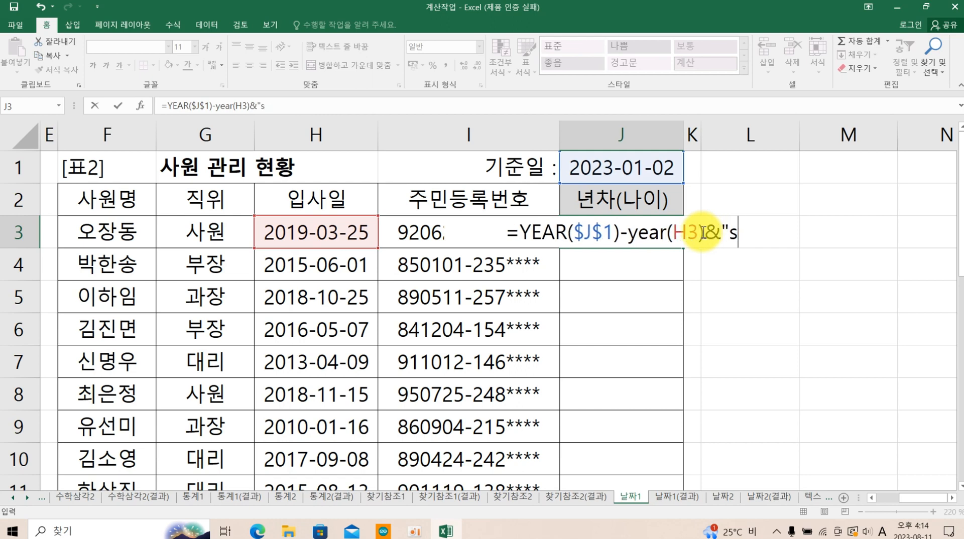
{"action": "key", "text": "Hangul"}
{"action": "type", "text": "년차"}
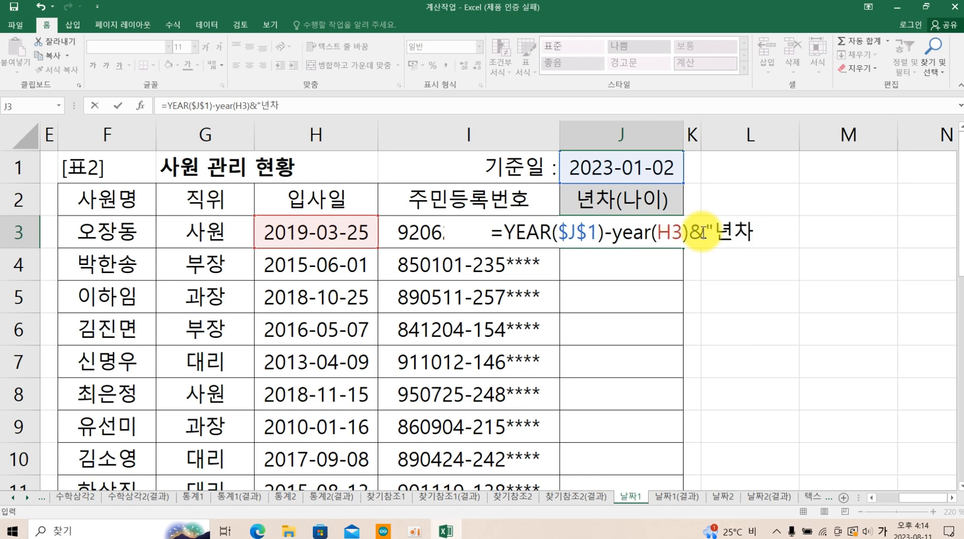
{"action": "type", "text": "\"&"}
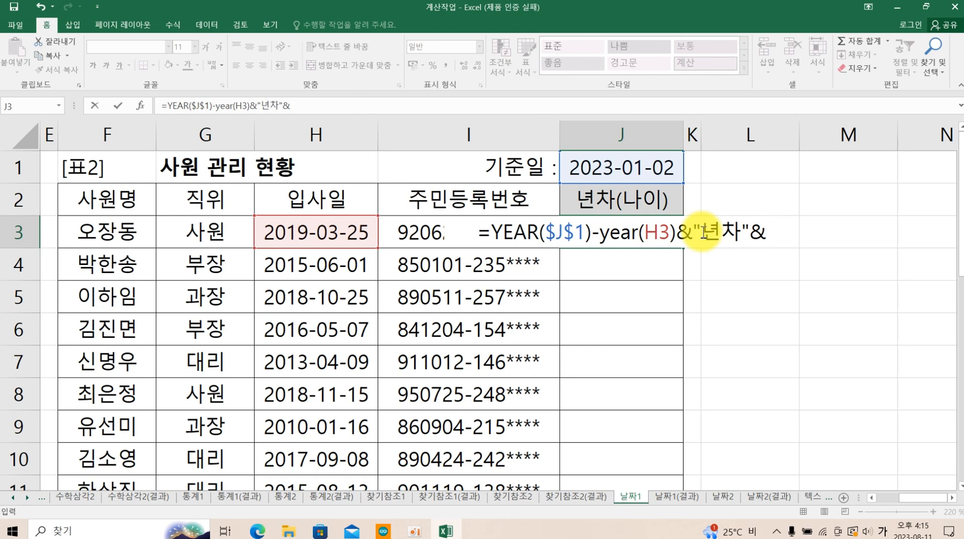
Continue the J3 formula with YEAR(H3)-, using the year of the 입사일 for the age part.
{"action": "type", "text": "ㅛㄷ"}
{"action": "key", "text": "BackSpace"}
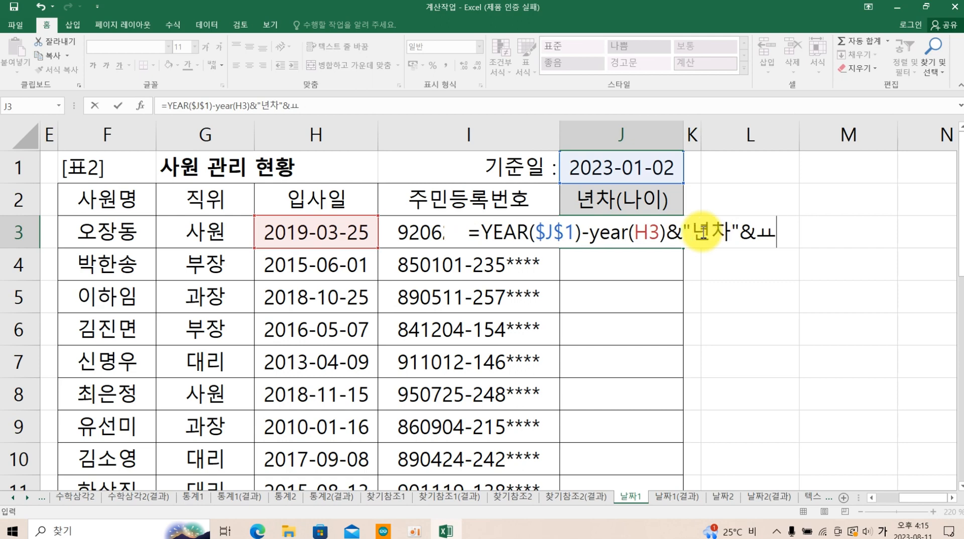
{"action": "key", "text": "BackSpace"}
{"action": "type", "text": "ye"}
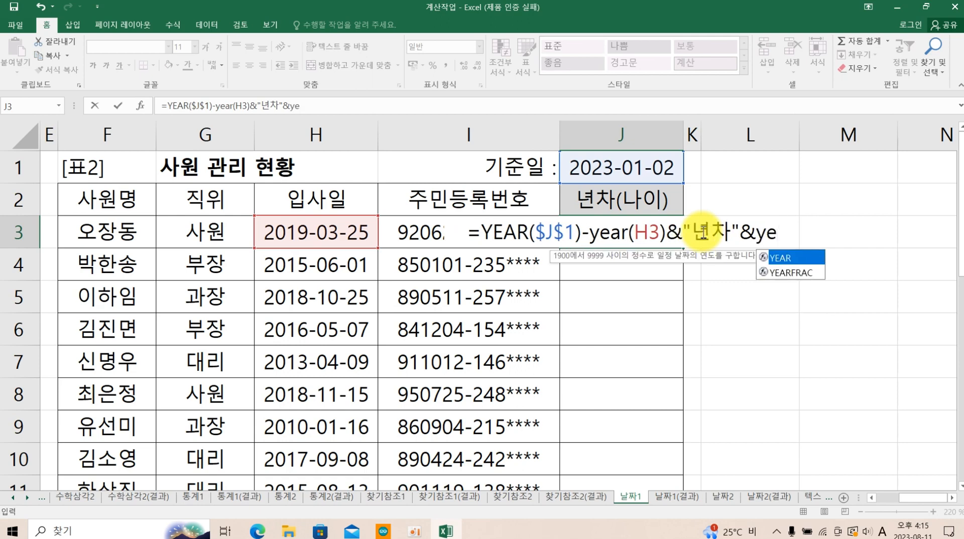
{"action": "key", "text": "Tab"}
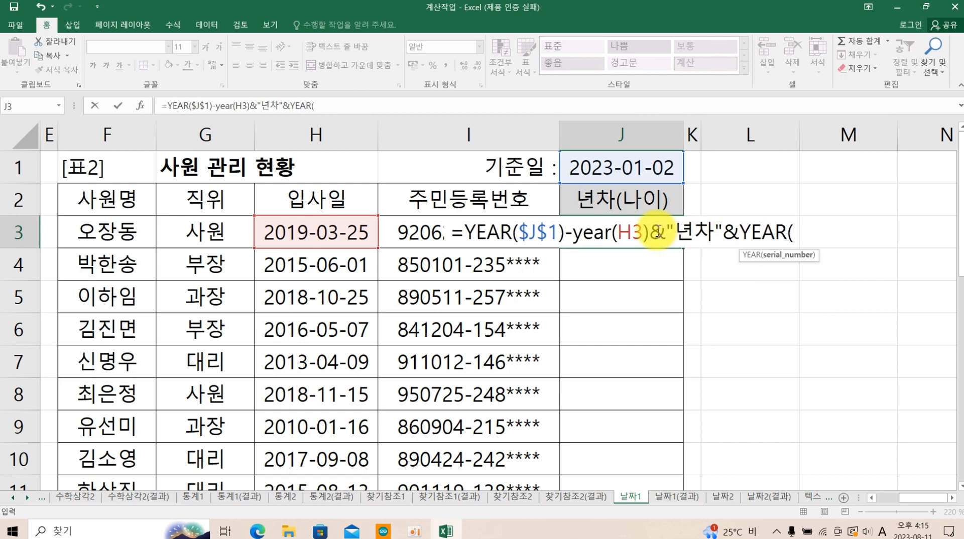
{"action": "left_click", "coordinate": [324, 232]}
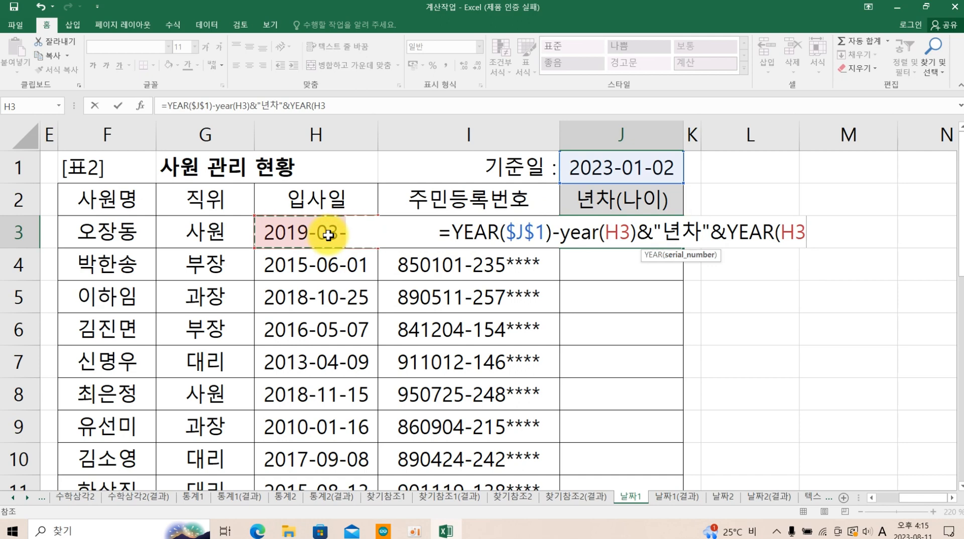
{"action": "type", "text": ")"}
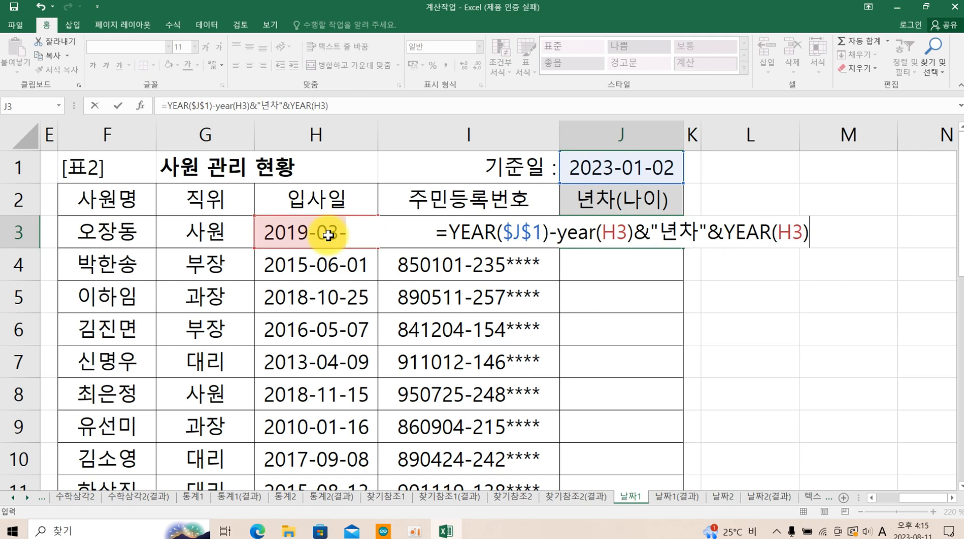
{"action": "type", "text": "-"}
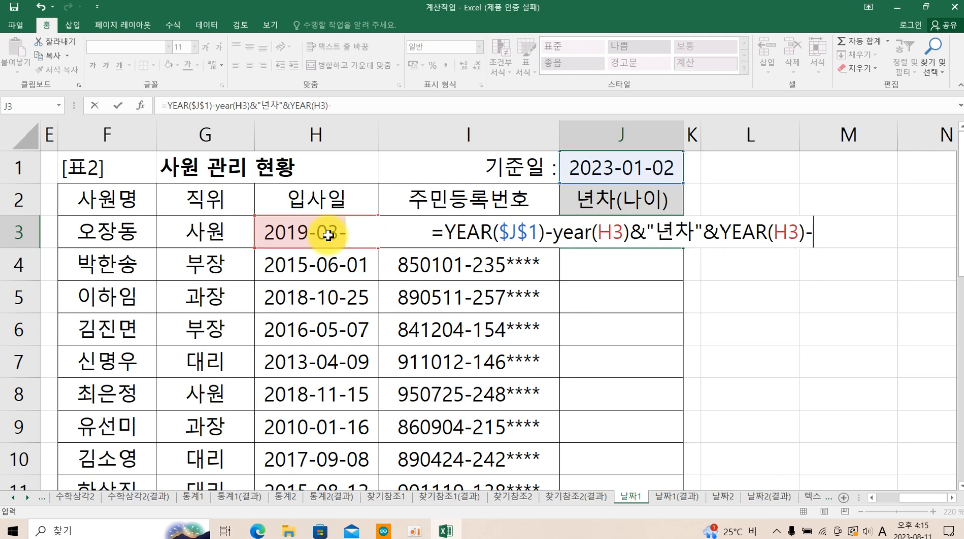
Complete the age subtraction in J3 with (1900+LEFT(I3,2)), taking two characters from the 주민등록번호 cell.
{"action": "type", "text": "(1900"}
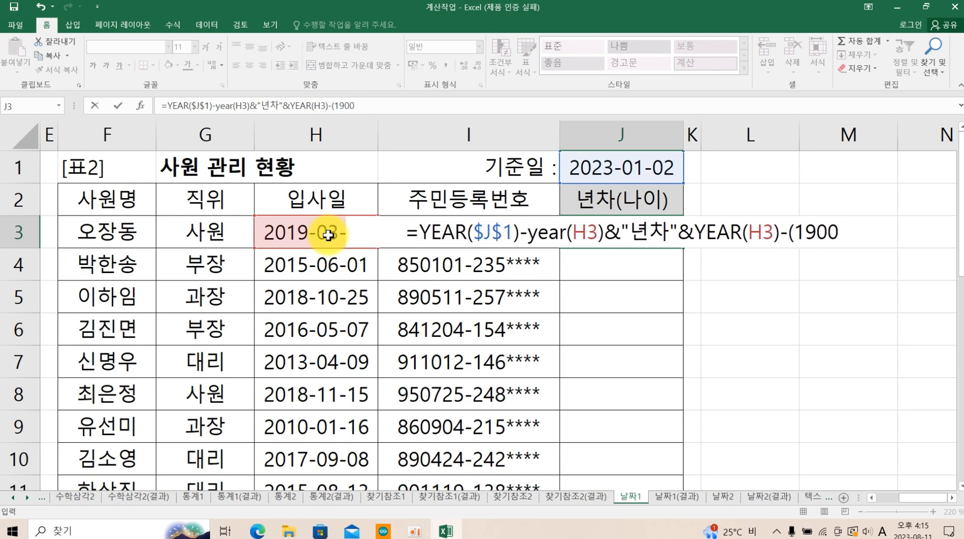
{"action": "type", "text": "+"}
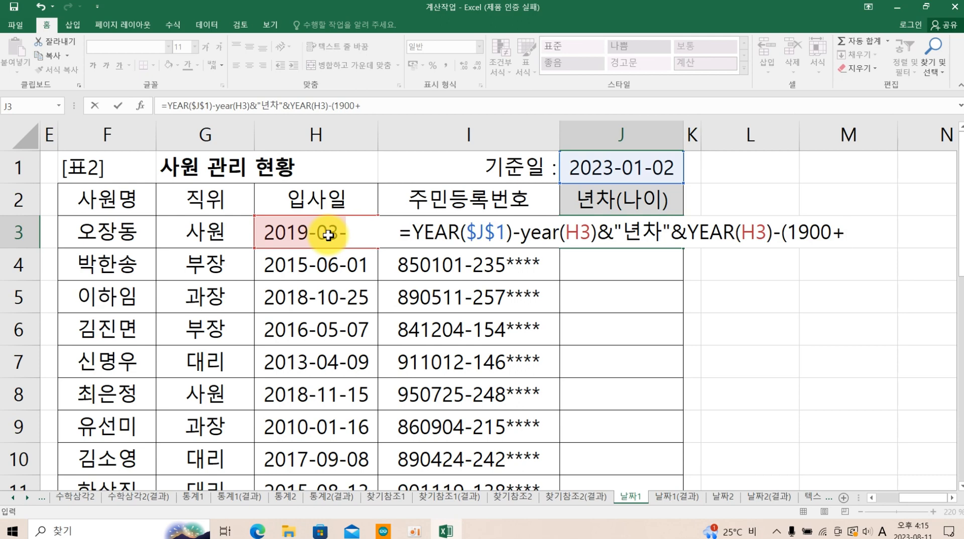
{"action": "type", "text": "left"}
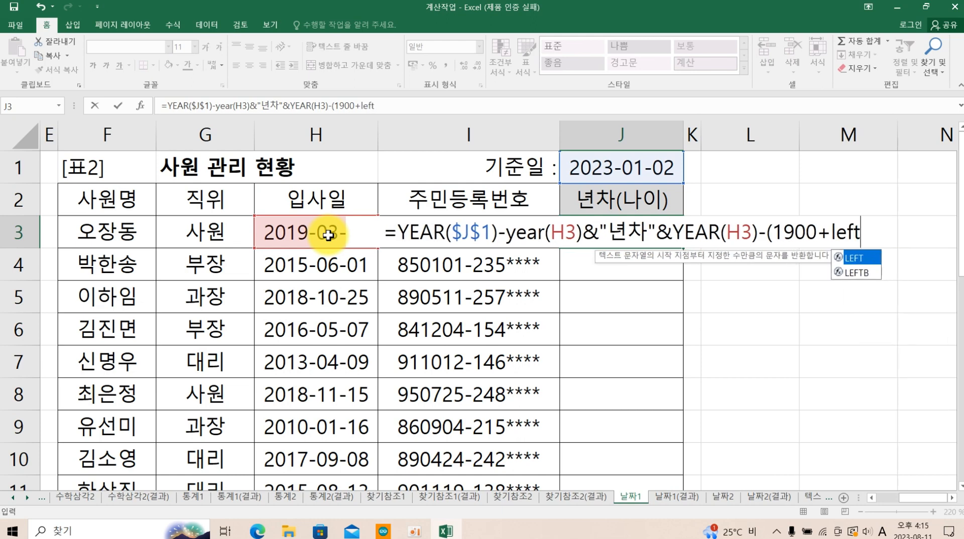
{"action": "type", "text": "("}
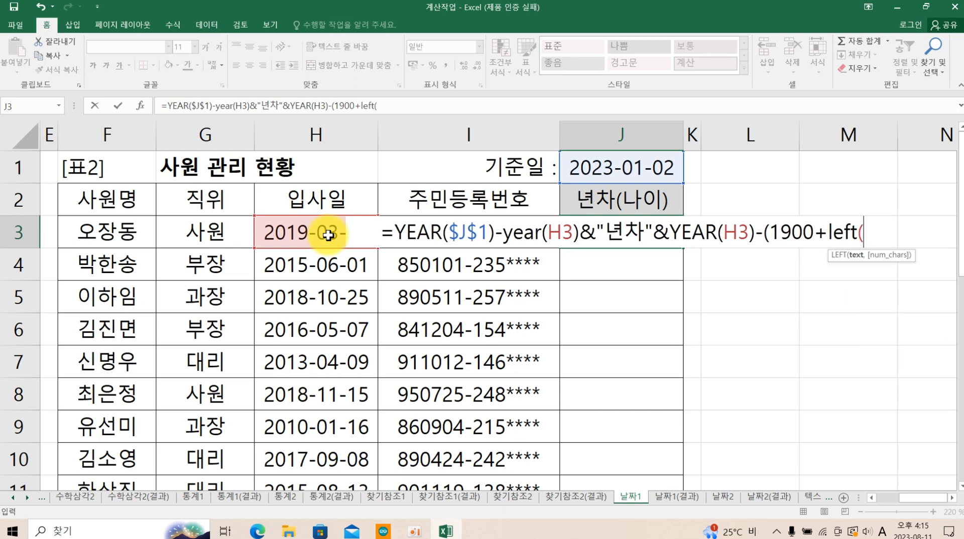
{"action": "left_click", "coordinate": [423, 200]}
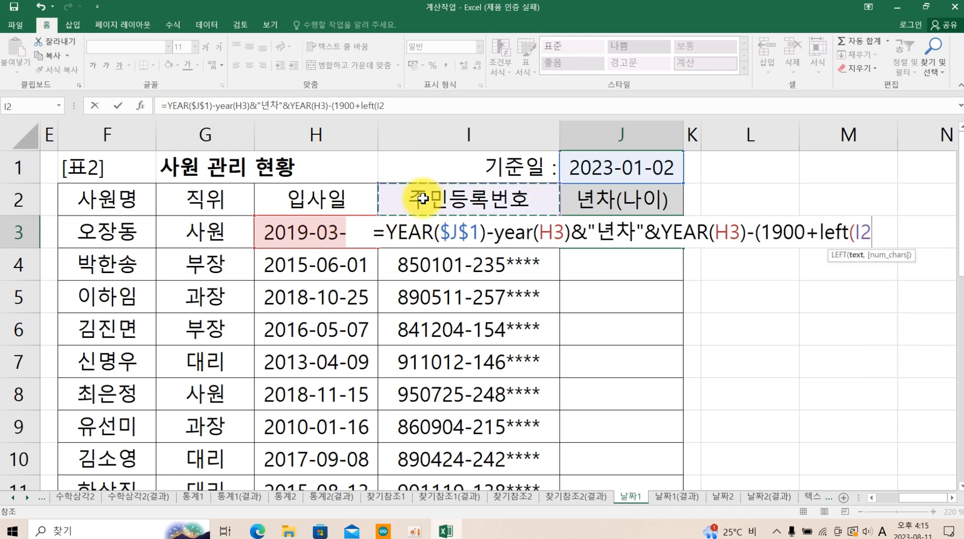
{"action": "key", "text": "Down"}
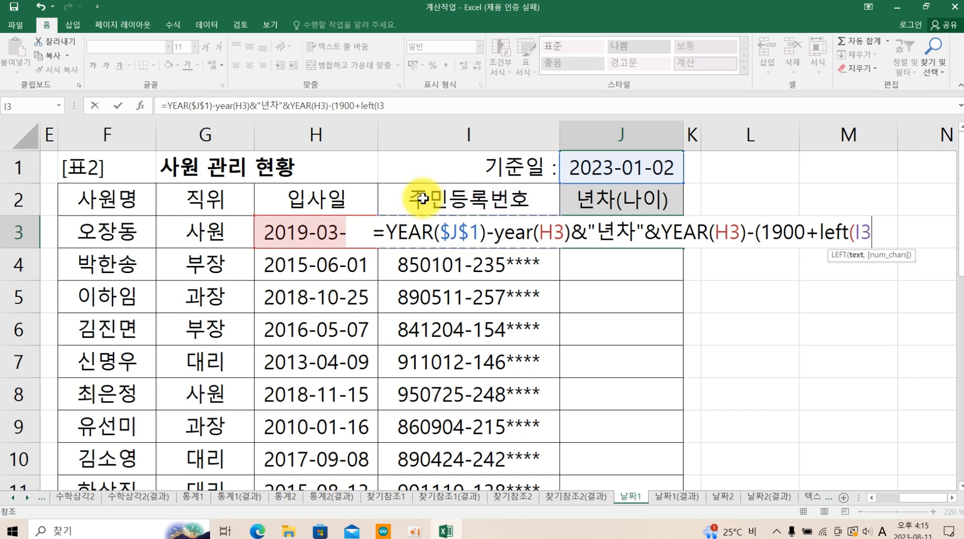
{"action": "type", "text": ","}
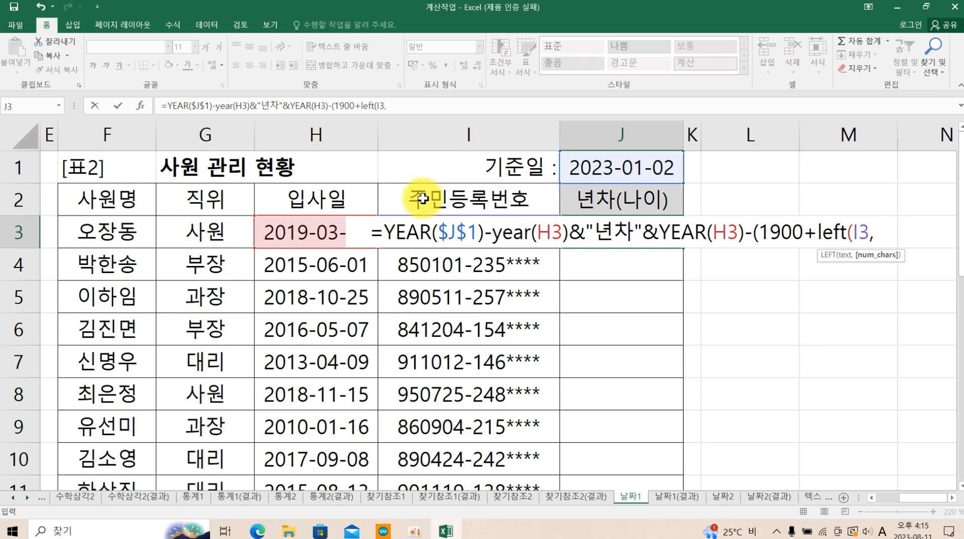
{"action": "type", "text": "2"}
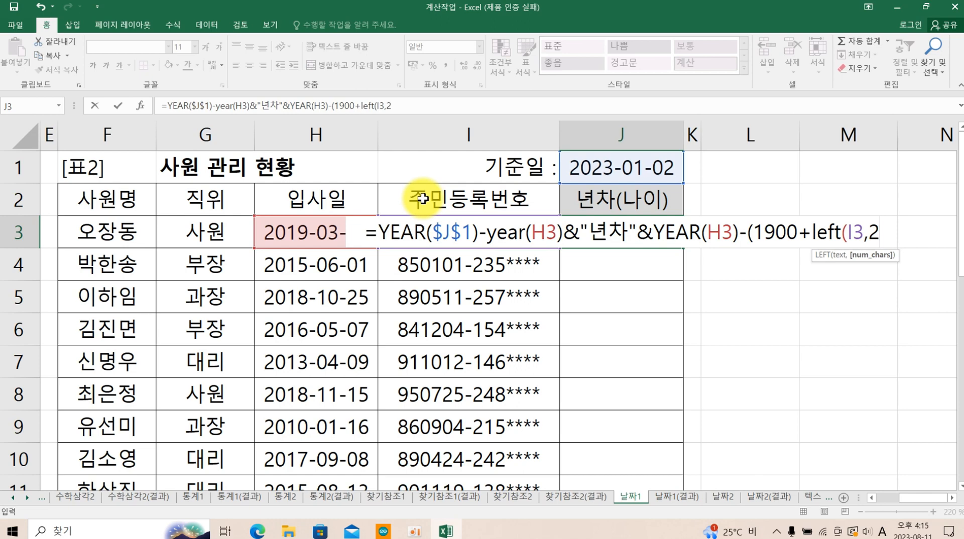
{"action": "type", "text": ")"}
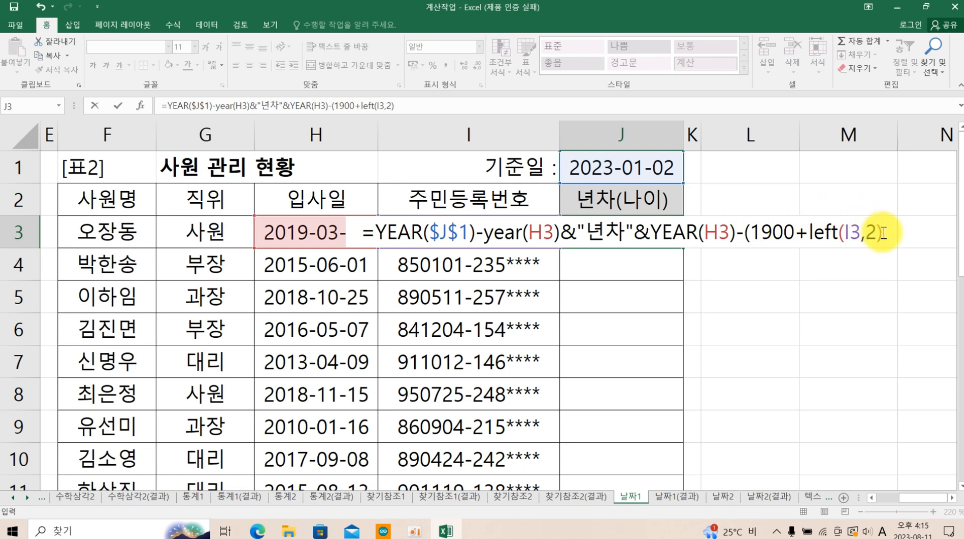
{"action": "type", "text": ")"}
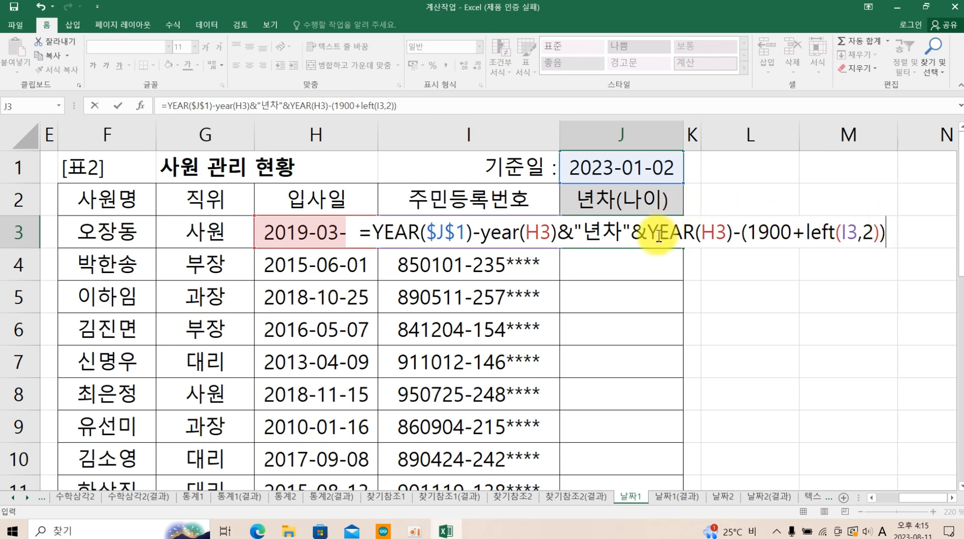
Change the joined text in J3 to "년차(", append &")" at the end of the formula and enter it.
{"action": "left_click", "coordinate": [623, 233]}
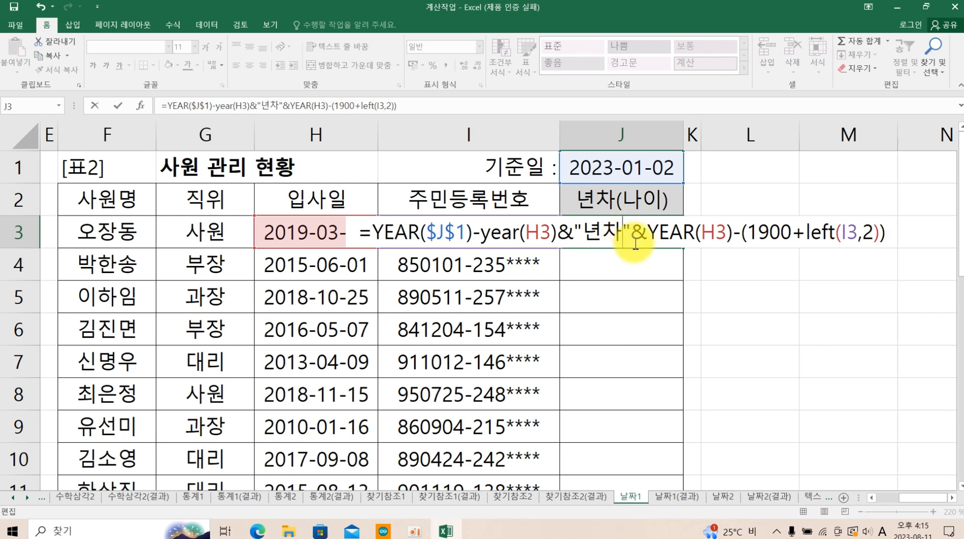
{"action": "type", "text": "("}
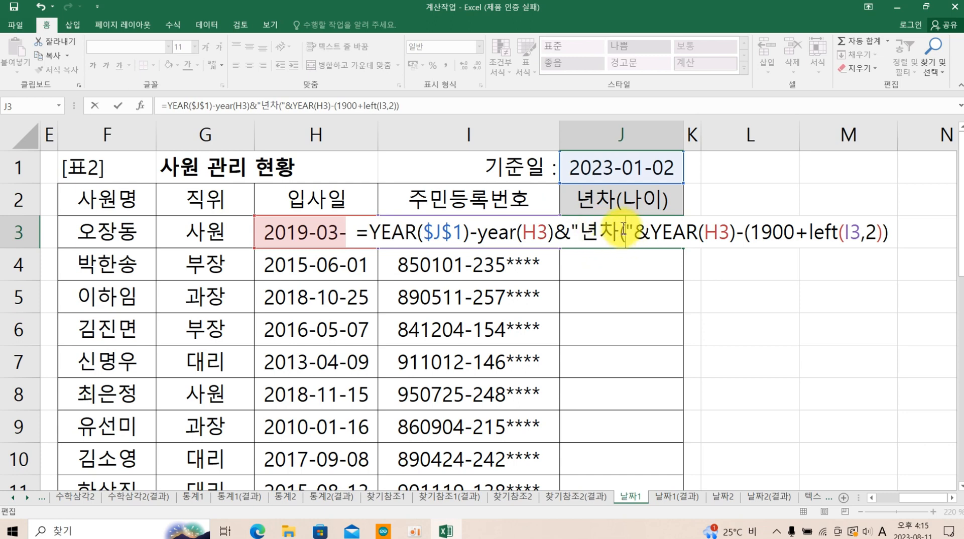
{"action": "left_click", "coordinate": [890, 232]}
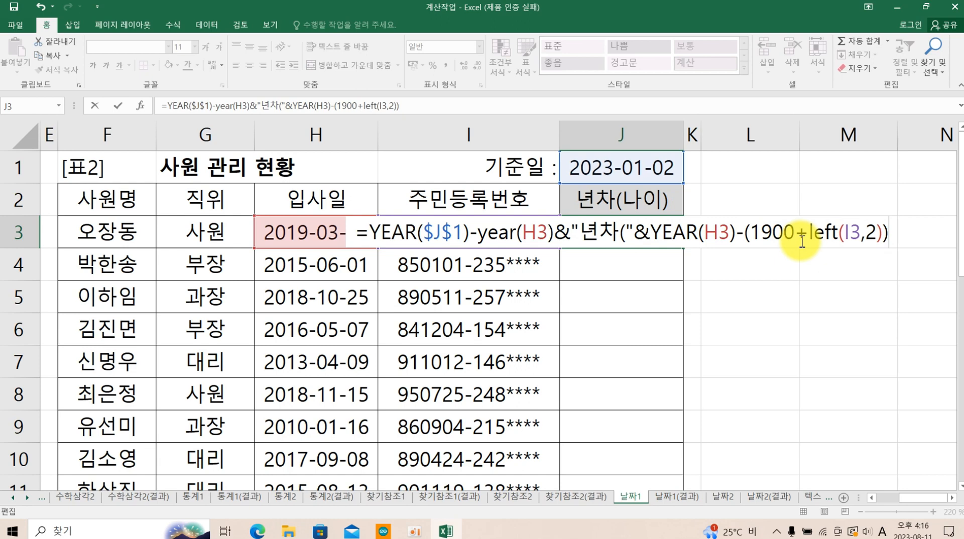
{"action": "type", "text": "&\")\""}
{"action": "key", "text": "Return"}
Fill the 년차(나이) formula from J3 down through J11 and reopen J3 to review its closing-parenthesis text.
{"action": "left_click", "coordinate": [624, 228]}
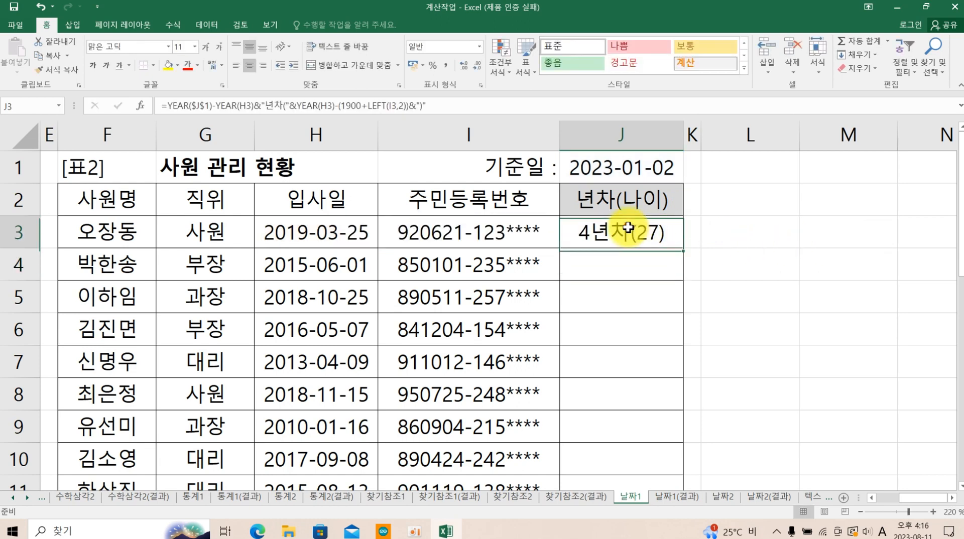
{"action": "left_click_drag", "start_coordinate": [683, 250], "coordinate": [670, 436]}
{"action": "scroll", "coordinate": [656, 359], "scroll_direction": "up", "scroll_amount": 1}
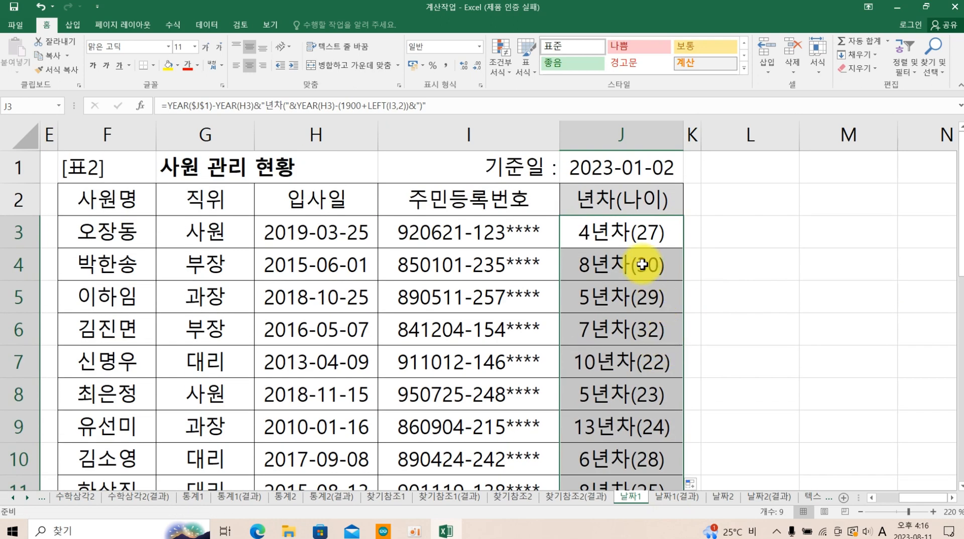
{"action": "double_click", "coordinate": [645, 228]}
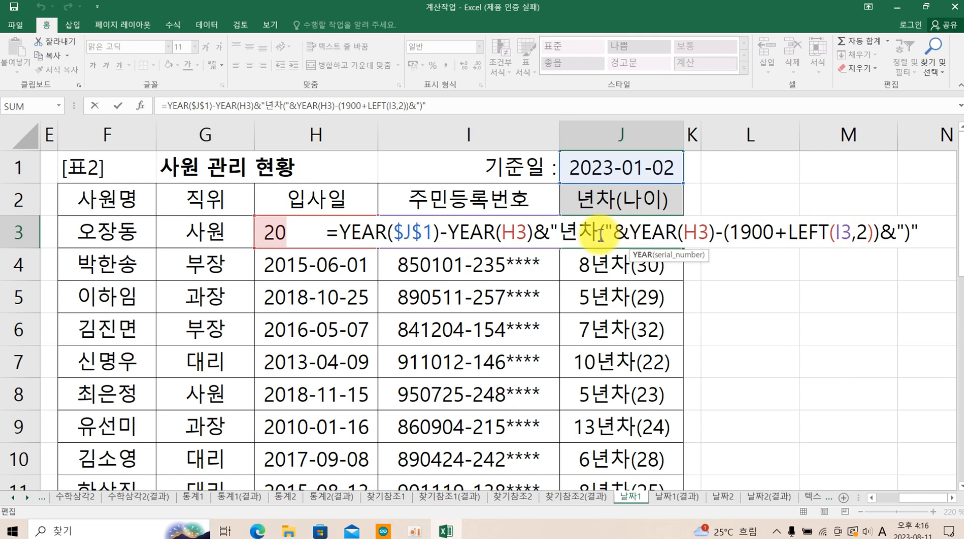
{"action": "left_click_drag", "start_coordinate": [904, 238], "coordinate": [914, 237]}
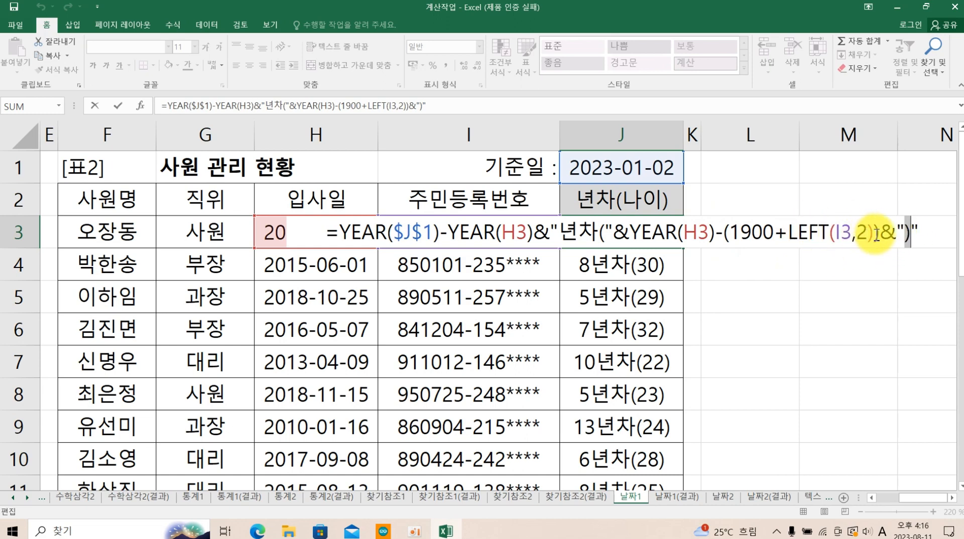
{"action": "left_click", "coordinate": [921, 234]}
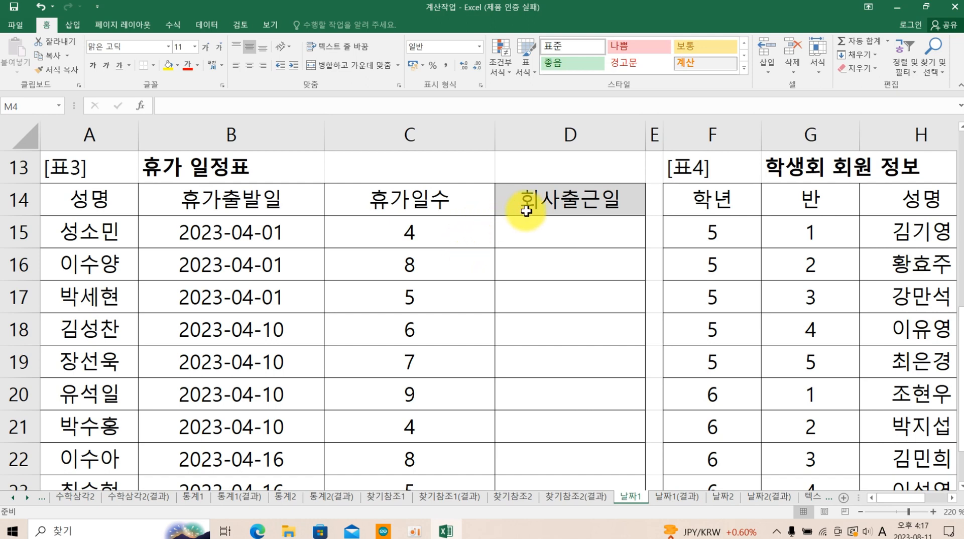
Enter =WORKDAY(B15,C15) in D15 of 표3, using the 휴가출발일 as start date and the 휴가일수 as days.
{"action": "left_click", "coordinate": [546, 227]}
{"action": "type", "text": "="}
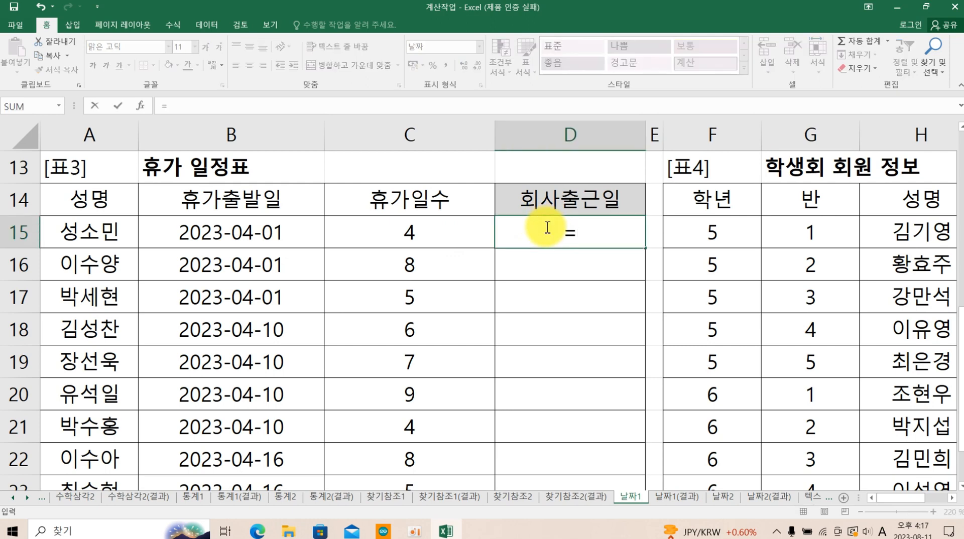
{"action": "type", "text": "wok"}
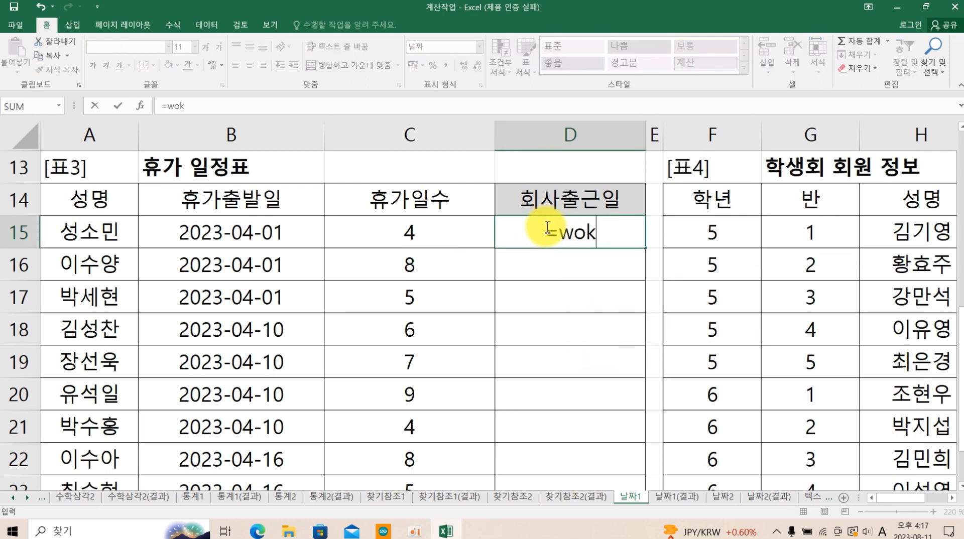
{"action": "key", "text": "BackSpace"}
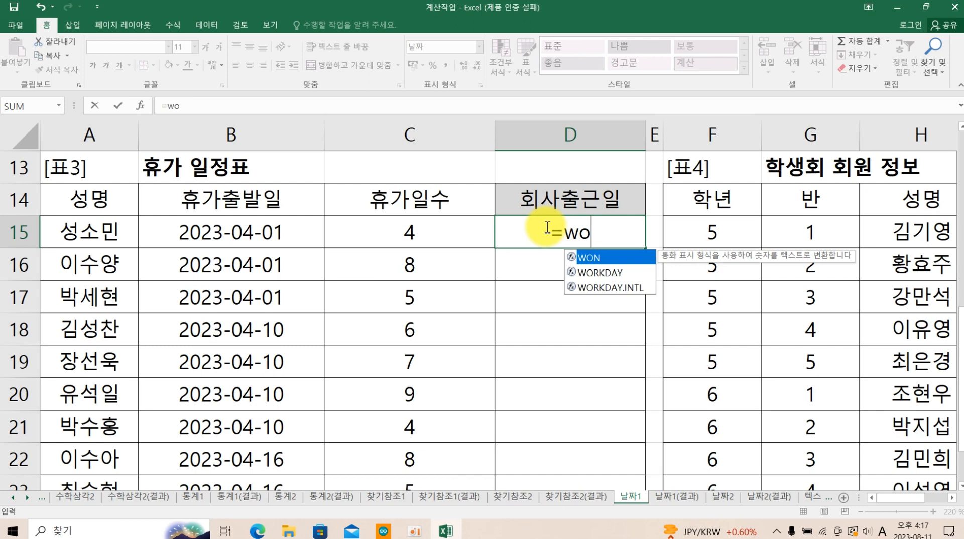
{"action": "key", "text": "Down"}
{"action": "key", "text": "Tab"}
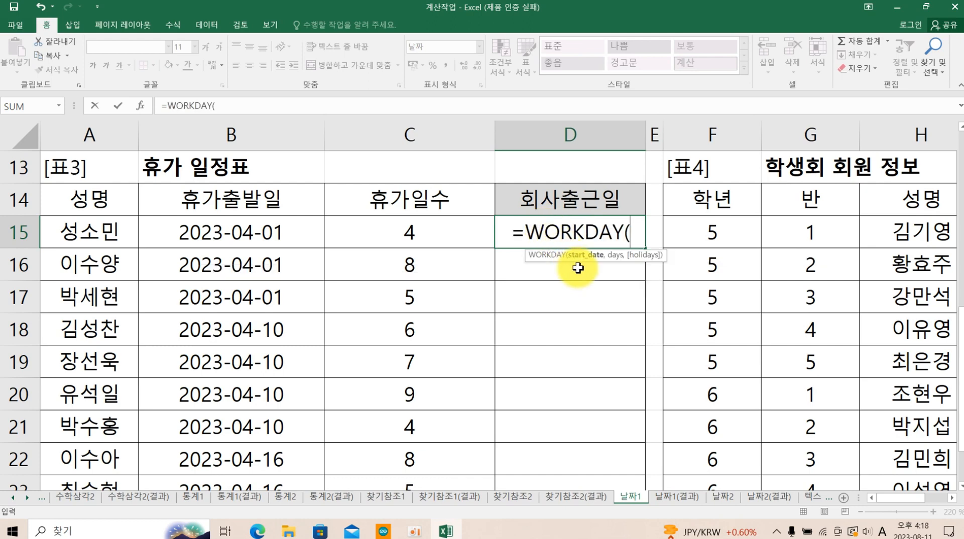
{"action": "left_click", "coordinate": [248, 237]}
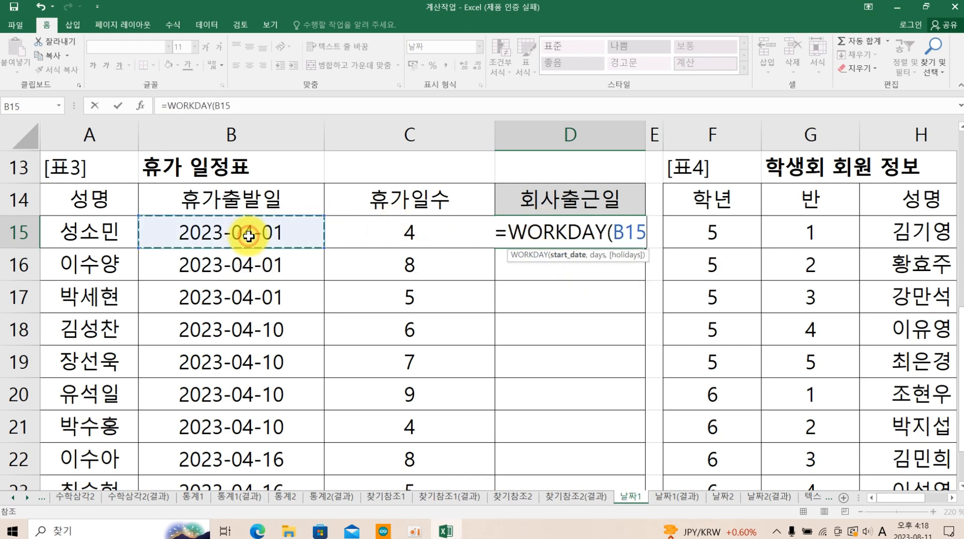
{"action": "type", "text": ","}
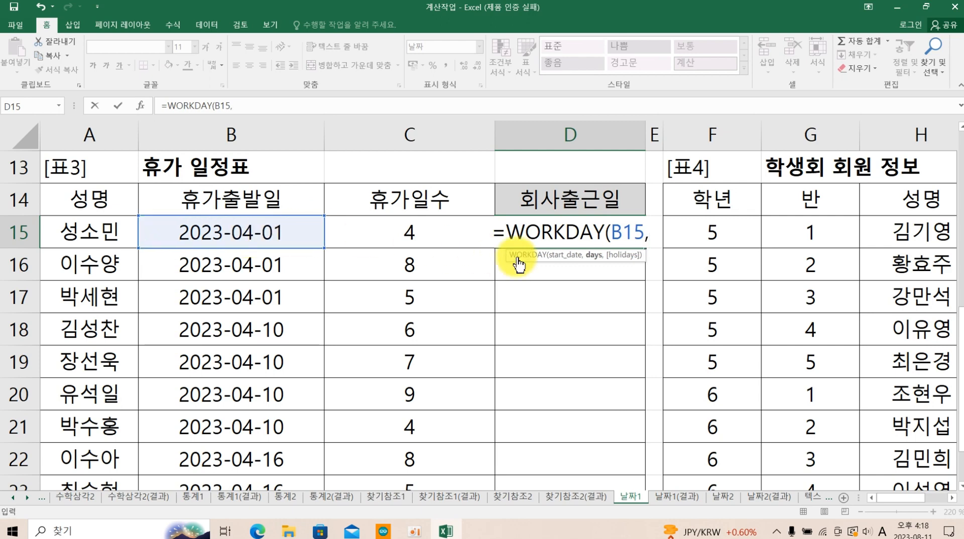
{"action": "left_click", "coordinate": [410, 232]}
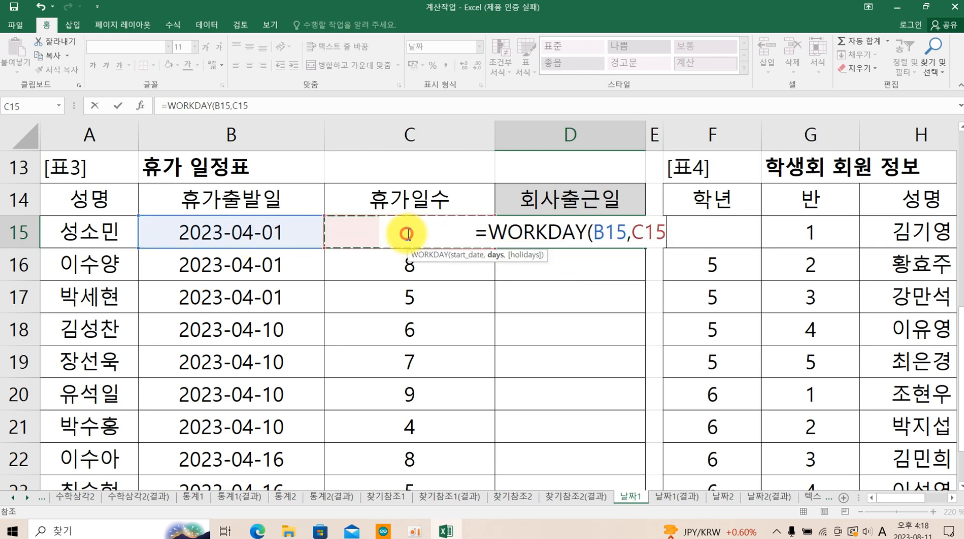
{"action": "type", "text": ")"}
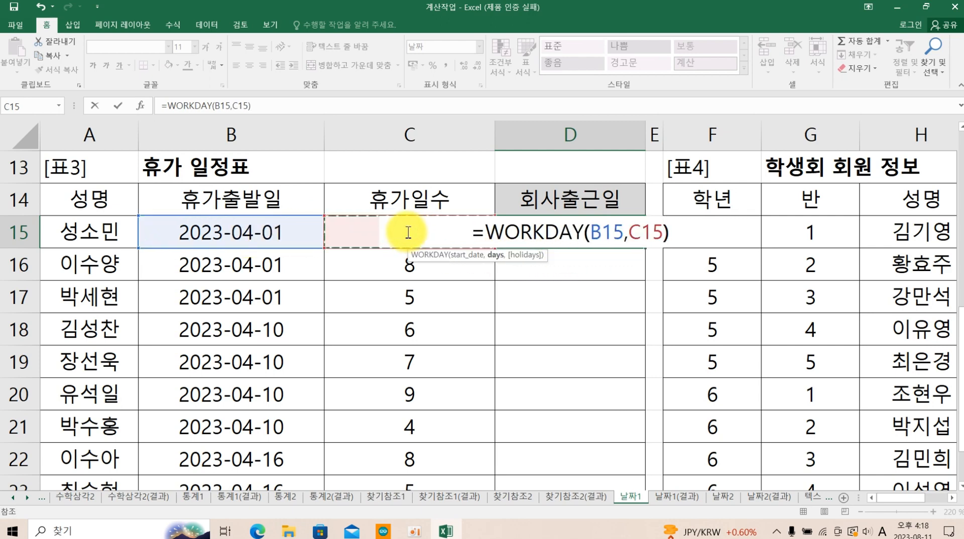
{"action": "key", "text": "Return"}
Fill the WORKDAY formula from D15 down the rest of the 회사출근일 column.
{"action": "left_click", "coordinate": [562, 232]}
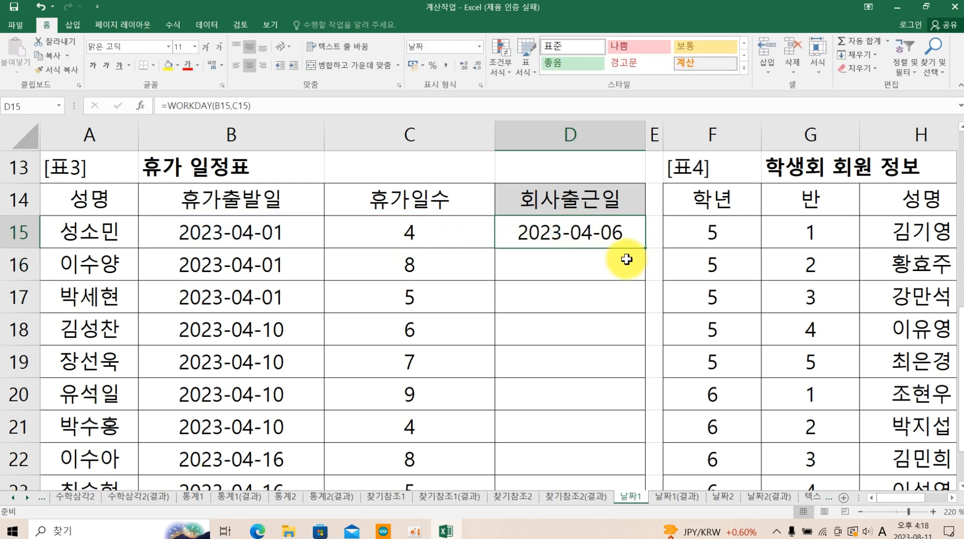
{"action": "left_click_drag", "start_coordinate": [645, 251], "coordinate": [636, 442]}
{"action": "scroll", "coordinate": [512, 309], "scroll_direction": "up", "scroll_amount": 3}
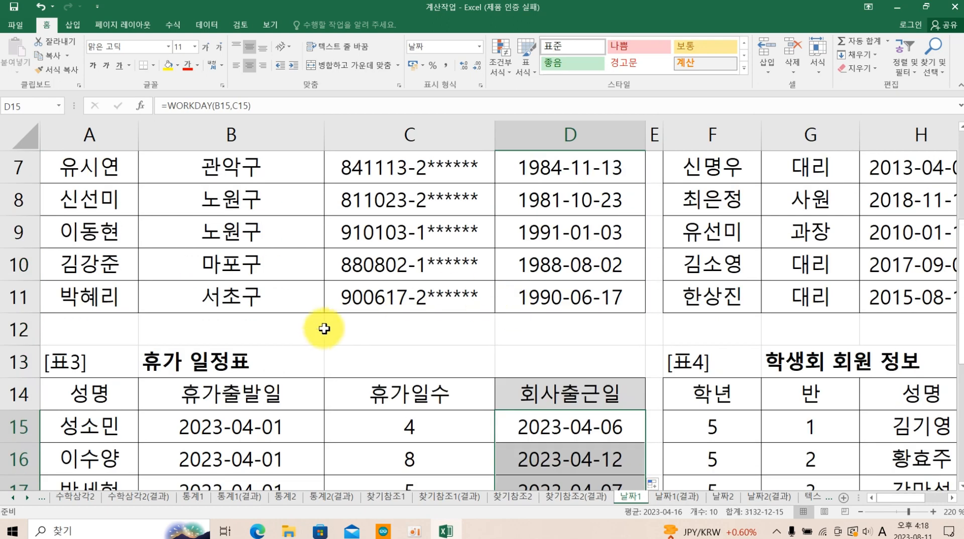
{"action": "scroll", "coordinate": [332, 331], "scroll_direction": "down", "scroll_amount": 1}
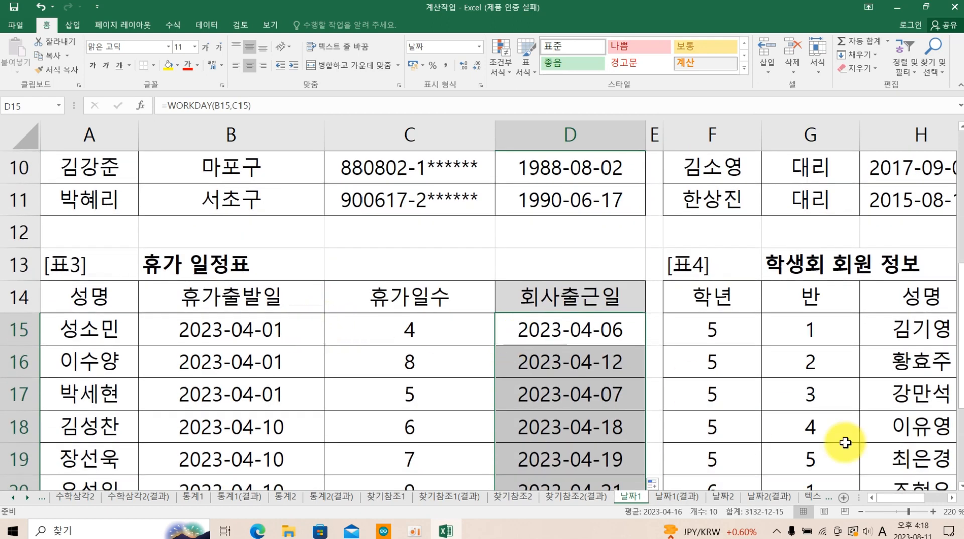
Check the first 회사출근일 date against April 2023 in the system calendar, and reopen D15 to review its formula.
{"action": "left_click", "coordinate": [913, 530]}
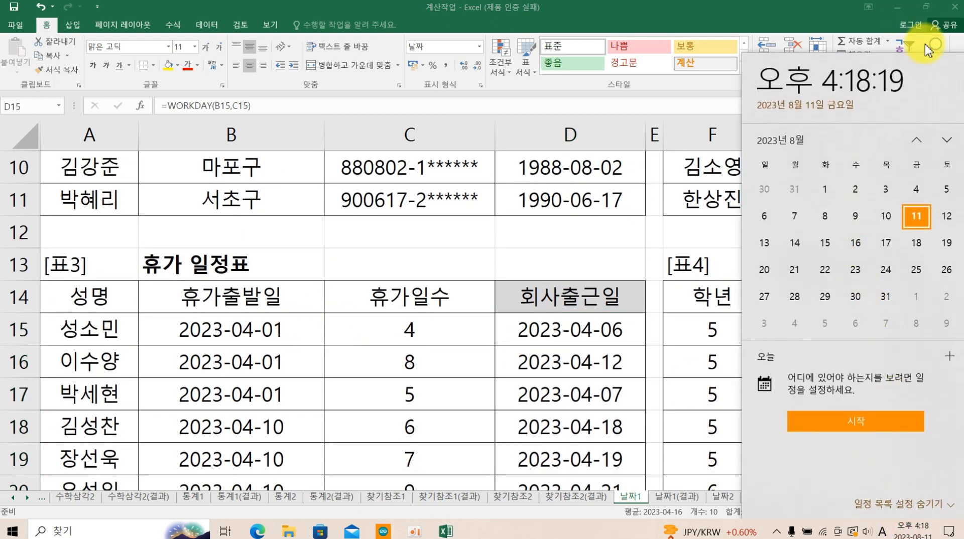
{"action": "left_click", "coordinate": [916, 140]}
{"action": "left_click", "coordinate": [916, 141]}
{"action": "left_click", "coordinate": [916, 140]}
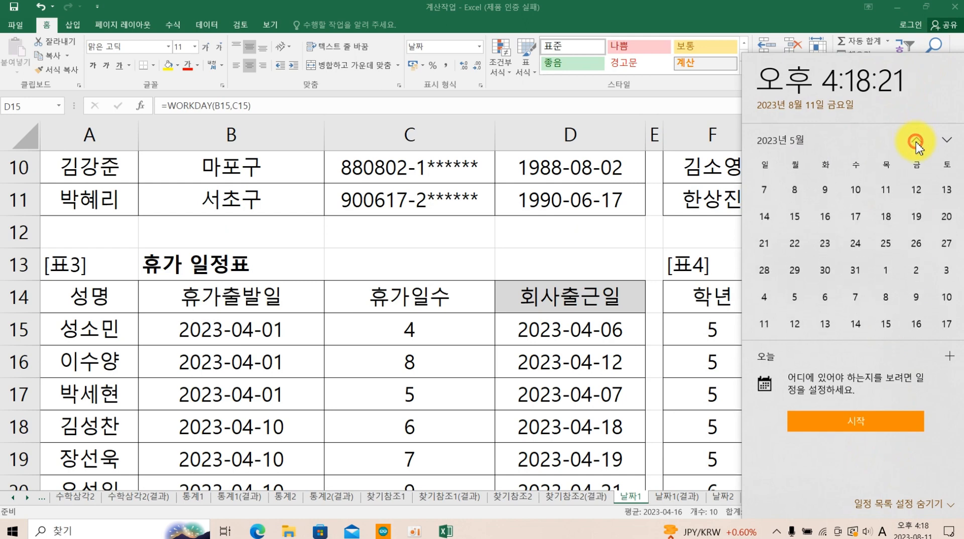
{"action": "left_click", "coordinate": [916, 141]}
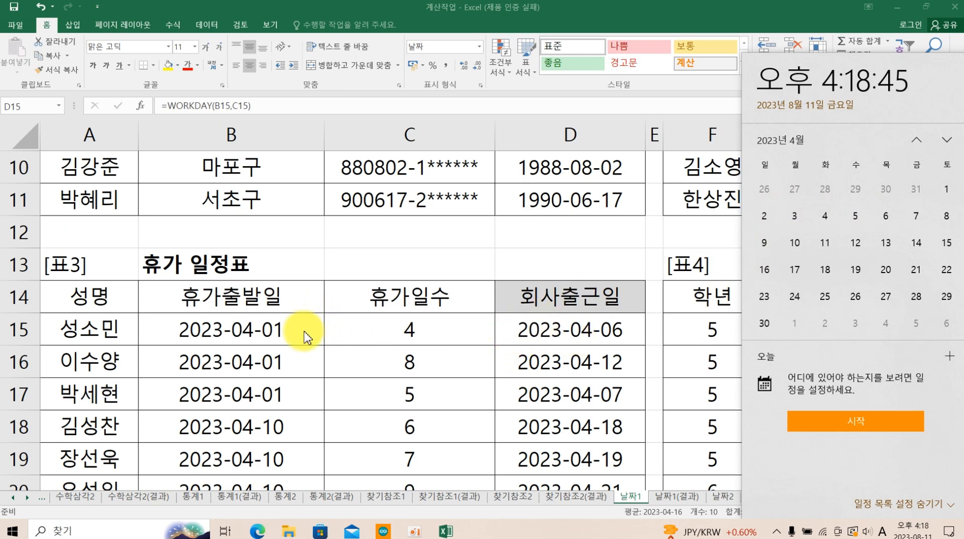
{"action": "left_click", "coordinate": [526, 334]}
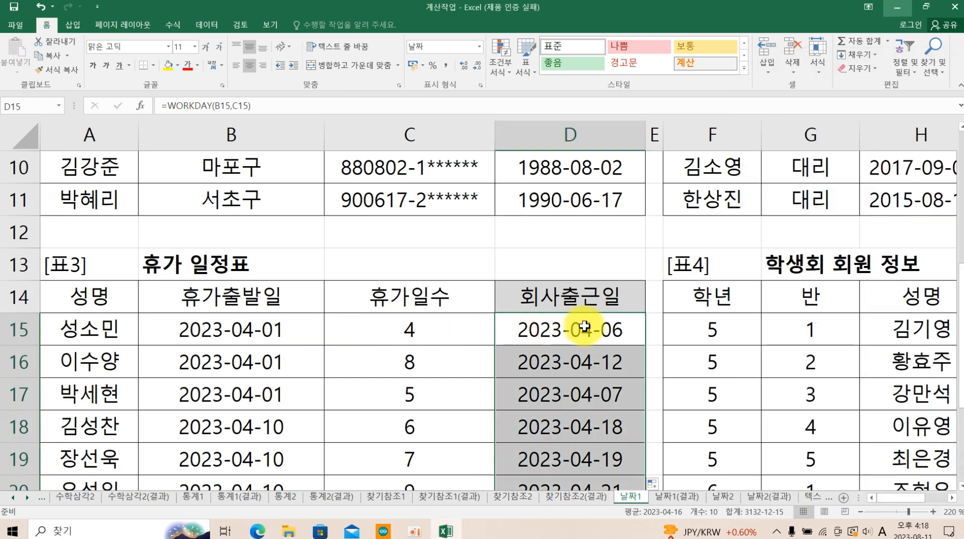
{"action": "double_click", "coordinate": [527, 329]}
{"action": "left_click", "coordinate": [690, 324]}
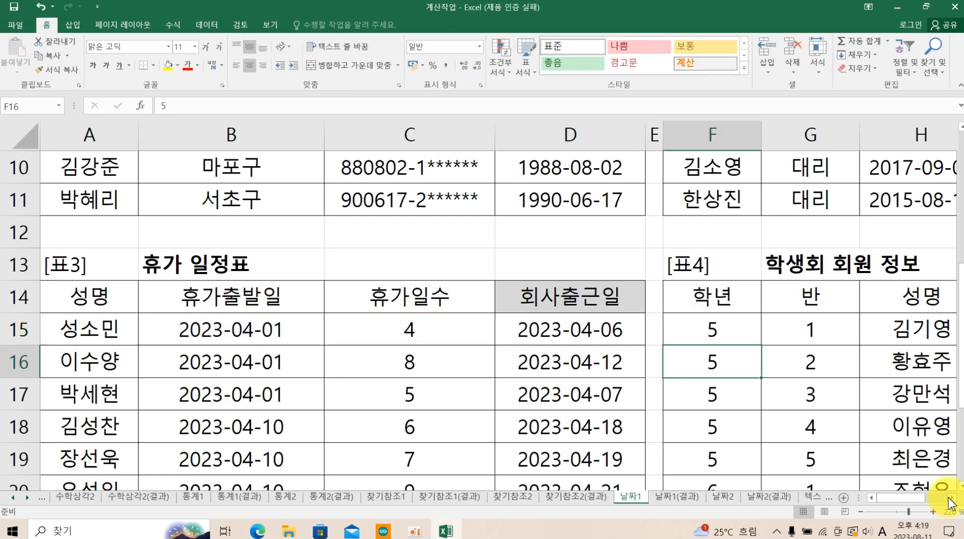
Start a WEEKDAY formula in J15, the first 태어난요일 cell of 표4.
{"action": "left_click", "coordinate": [952, 497]}
{"action": "left_click", "coordinate": [951, 498]}
{"action": "left_click", "coordinate": [952, 498]}
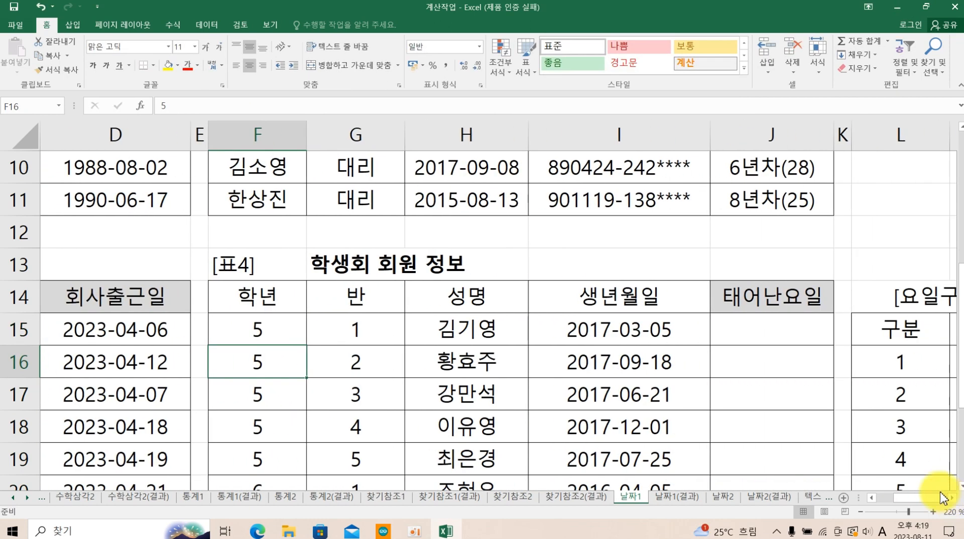
{"action": "left_click", "coordinate": [945, 499]}
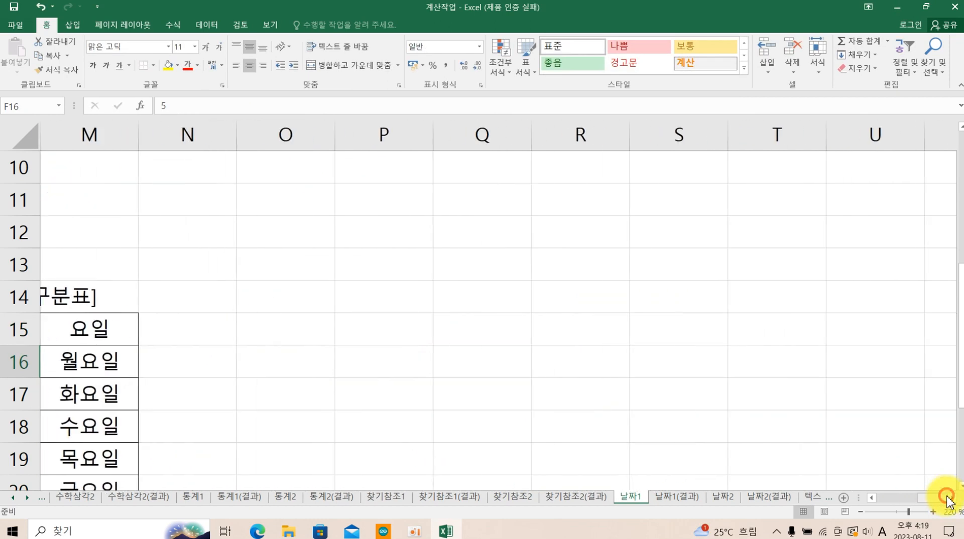
{"action": "left_click_drag", "start_coordinate": [920, 499], "coordinate": [884, 509]}
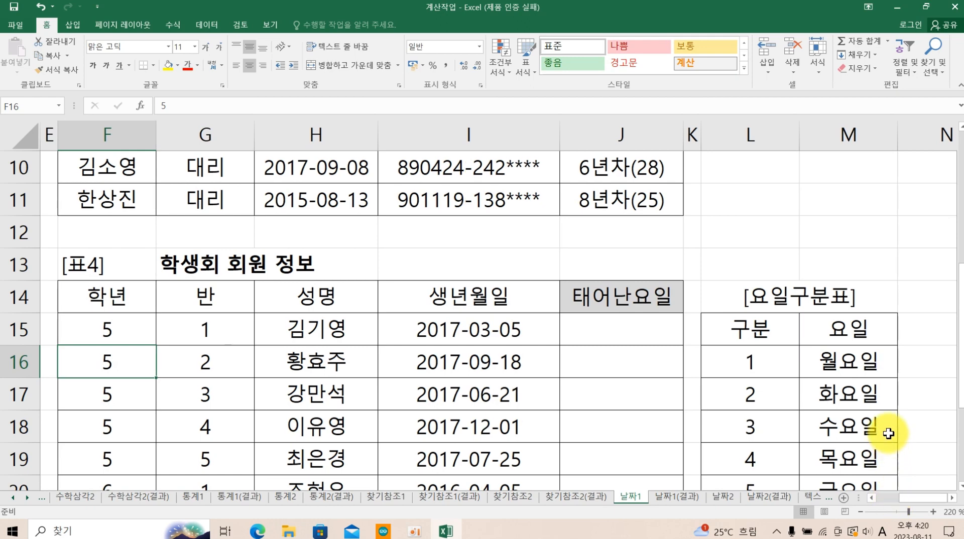
{"action": "scroll", "coordinate": [884, 430], "scroll_direction": "down", "scroll_amount": 1}
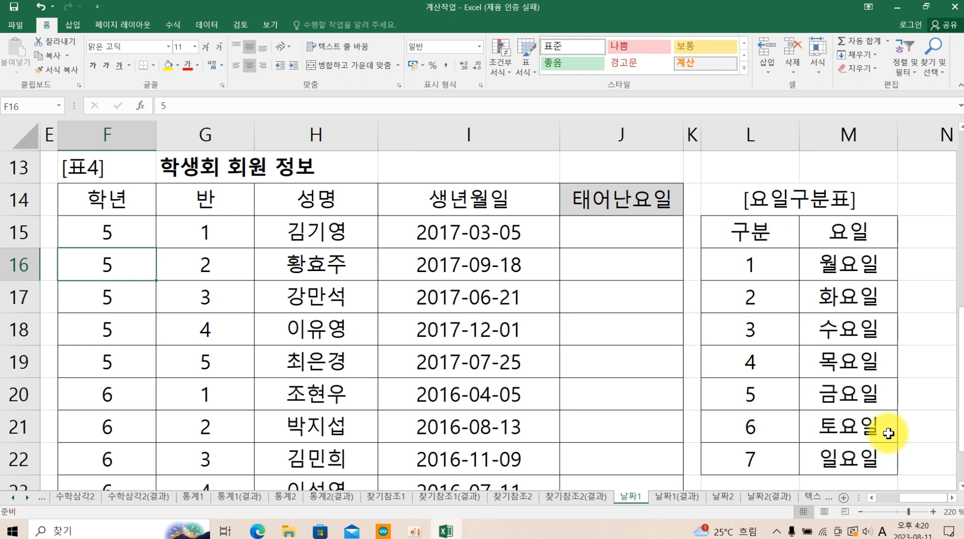
{"action": "left_click", "coordinate": [631, 239]}
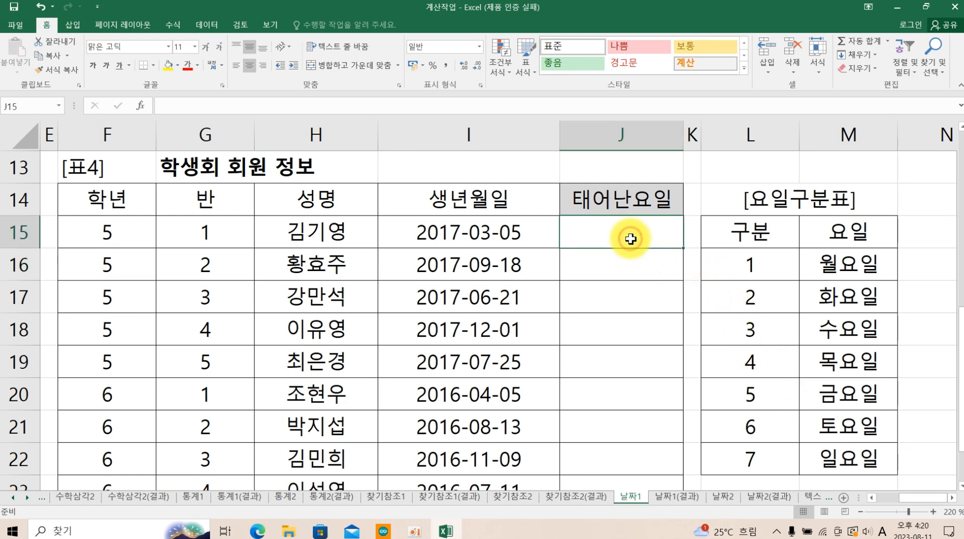
{"action": "type", "text": "="}
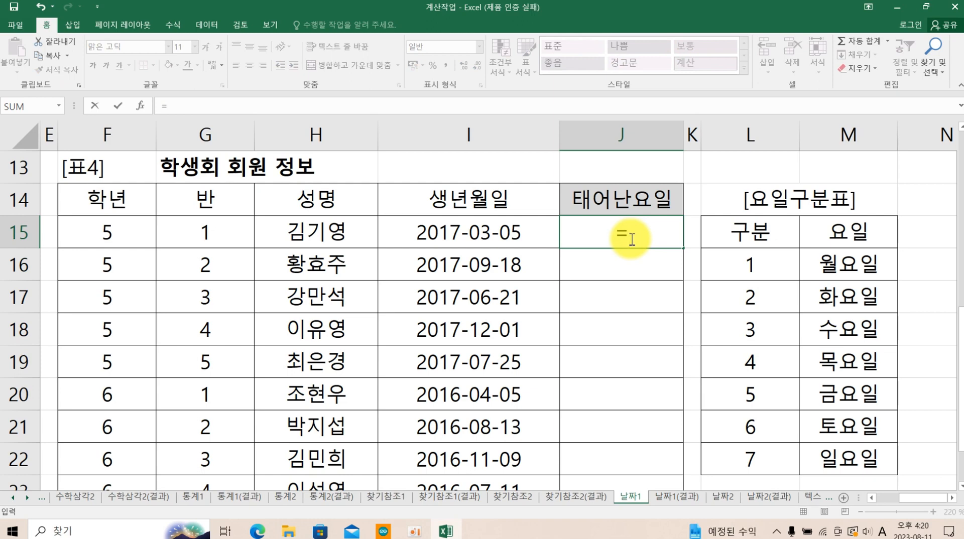
{"action": "type", "text": "we"}
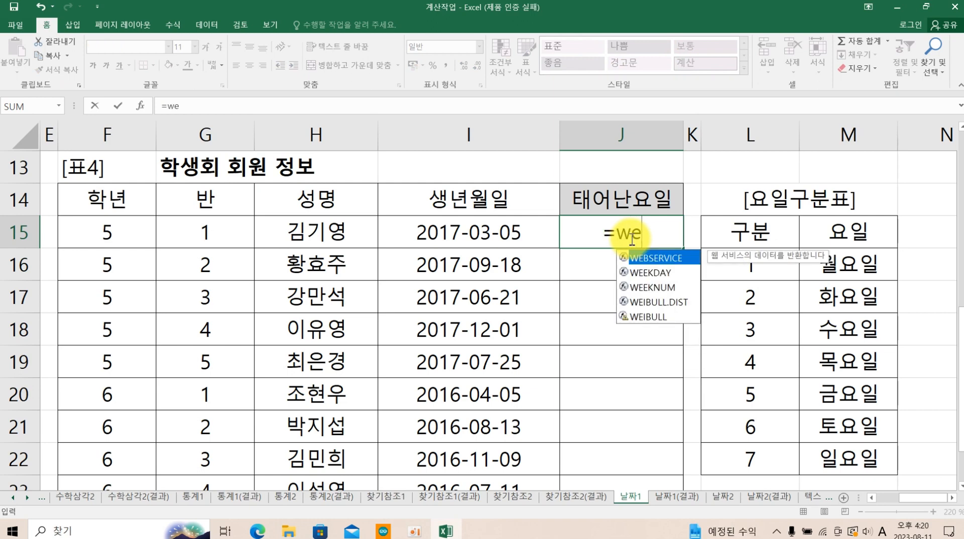
{"action": "double_click", "coordinate": [653, 276]}
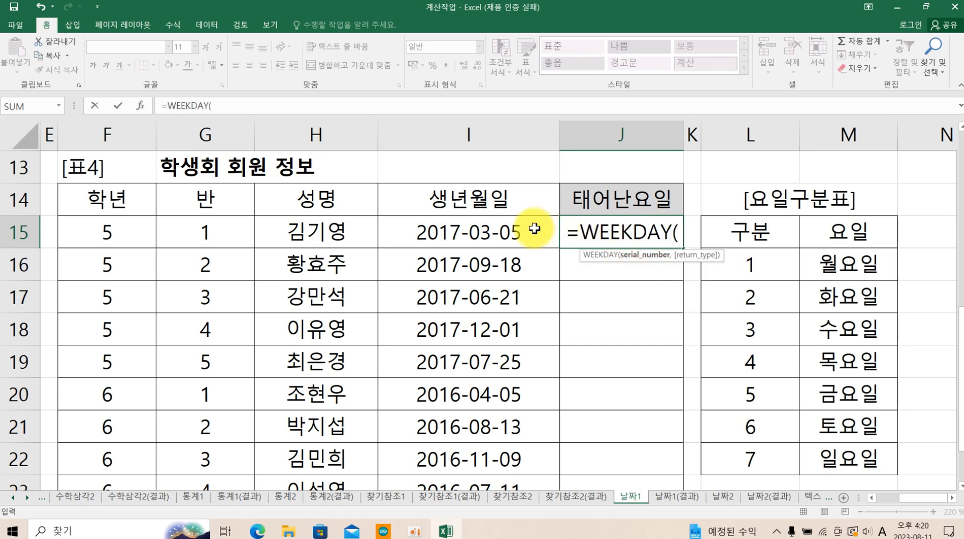
Complete the J15 formula with the 생년월일 cell I15 and return type 2 (월요일 as 1 through 일요일 as 7), and enter it.
{"action": "left_click", "coordinate": [474, 237]}
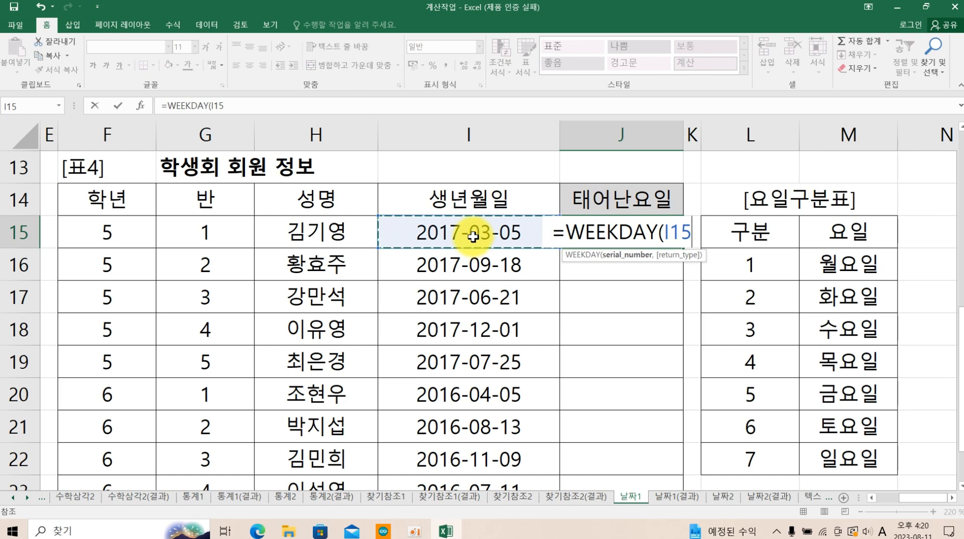
{"action": "type", "text": ","}
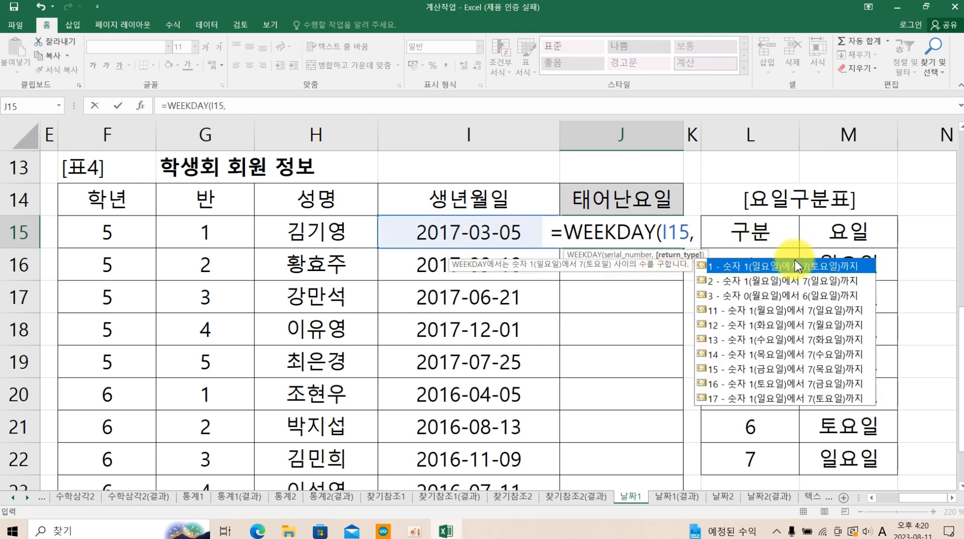
{"action": "left_click", "coordinate": [733, 285]}
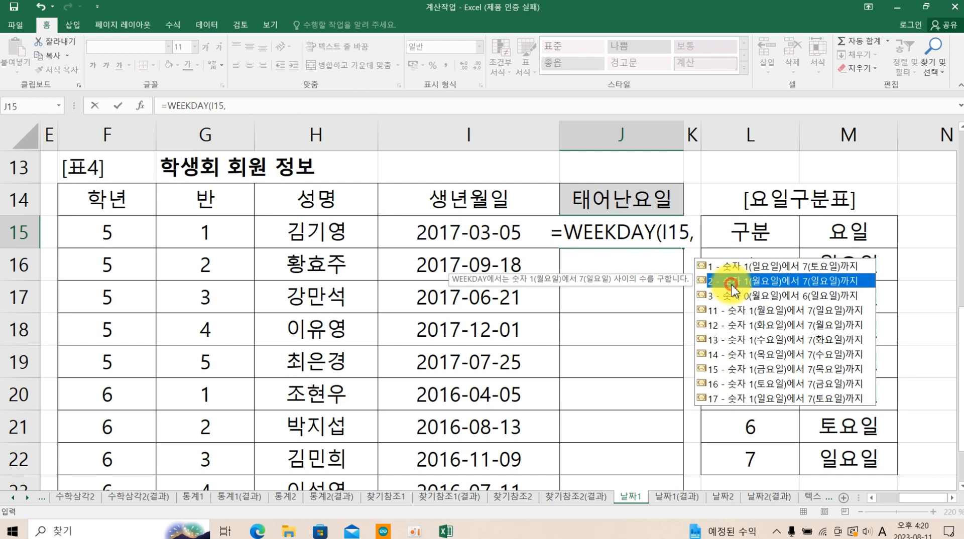
{"action": "double_click", "coordinate": [732, 285]}
{"action": "type", "text": ")"}
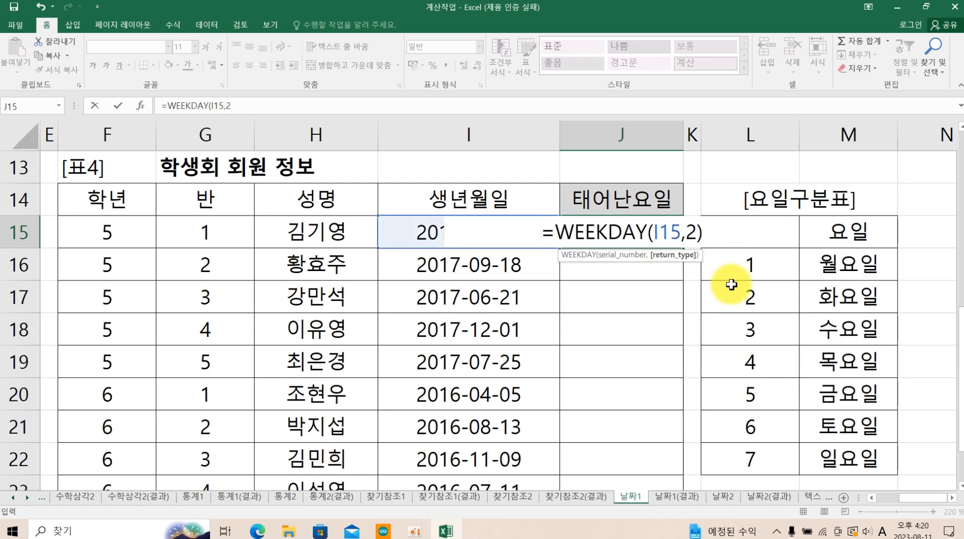
{"action": "key", "text": "Return"}
Fill the WEEKDAY formula from J15 down the rest of the 태어난요일 column.
{"action": "left_click", "coordinate": [651, 240]}
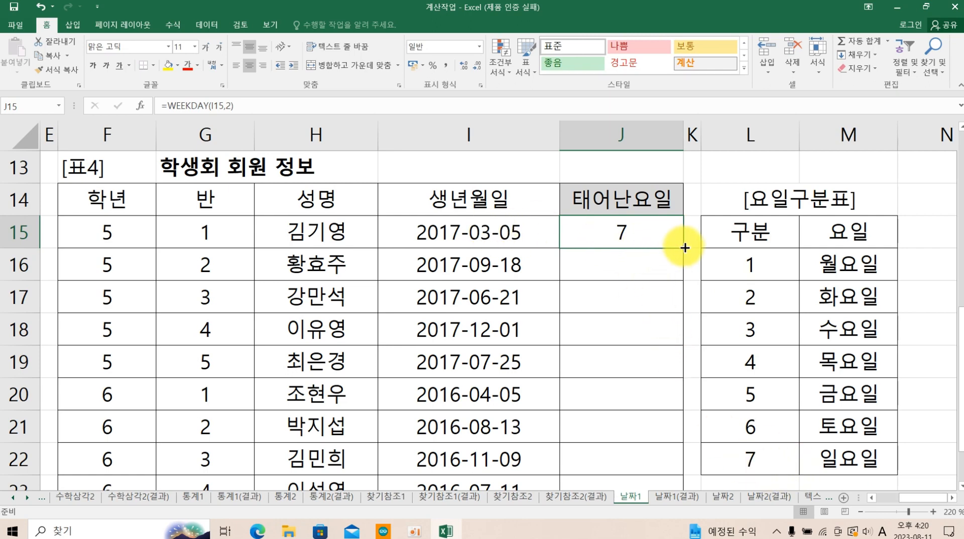
{"action": "left_click_drag", "start_coordinate": [683, 247], "coordinate": [661, 436]}
{"action": "scroll", "coordinate": [653, 369], "scroll_direction": "up", "scroll_amount": 2}
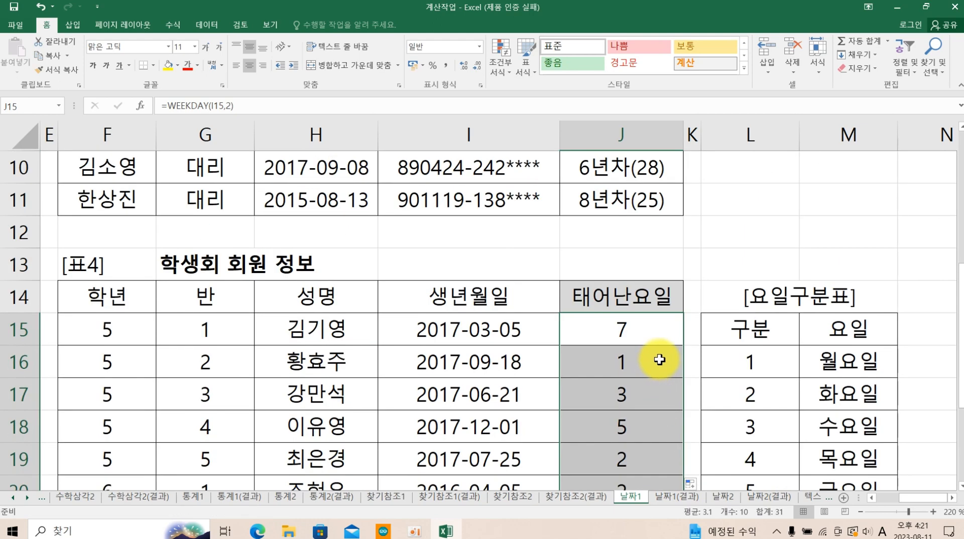
Wrap the WEEKDAY formula in J15 in a VLOOKUP function, using WEEKDAY(I15,2) as the lookup value.
{"action": "double_click", "coordinate": [656, 330]}
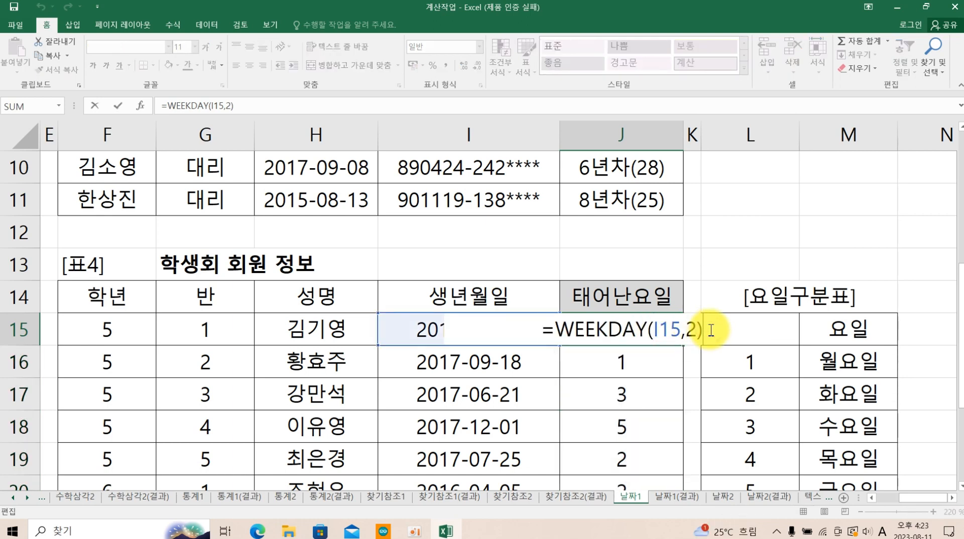
{"action": "key", "text": "Return"}
{"action": "left_click", "coordinate": [592, 333]}
{"action": "double_click", "coordinate": [596, 330]}
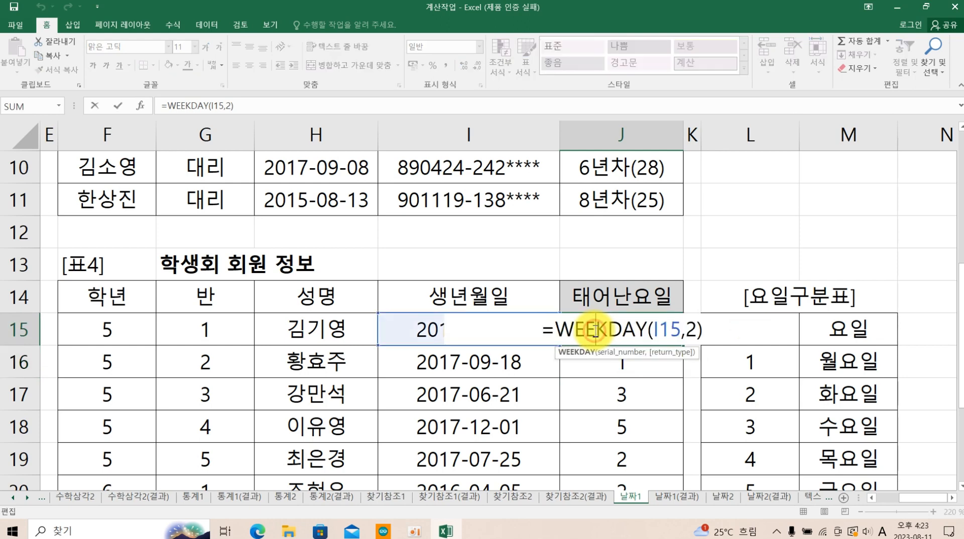
{"action": "left_click", "coordinate": [552, 332]}
{"action": "type", "text": "v"}
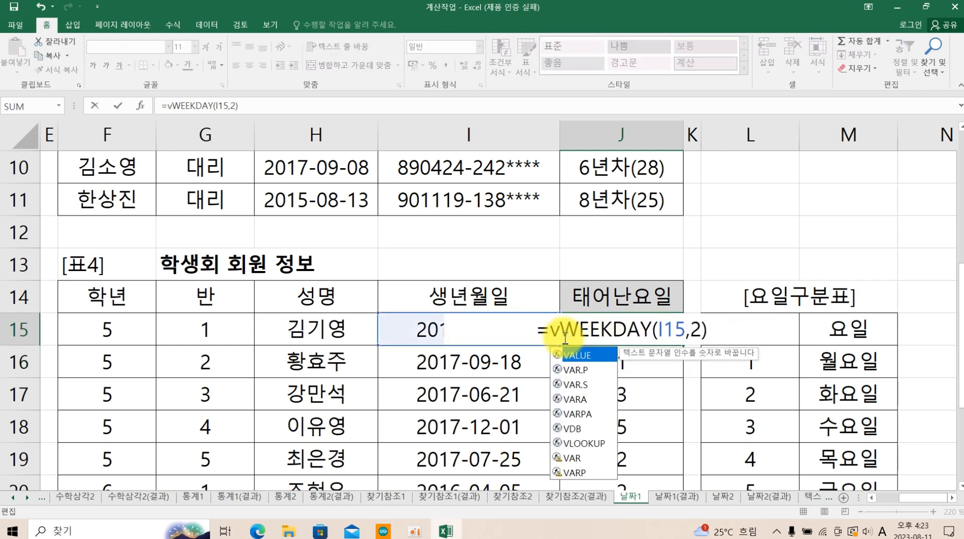
{"action": "type", "text": "lo"}
{"action": "key", "text": "Tab"}
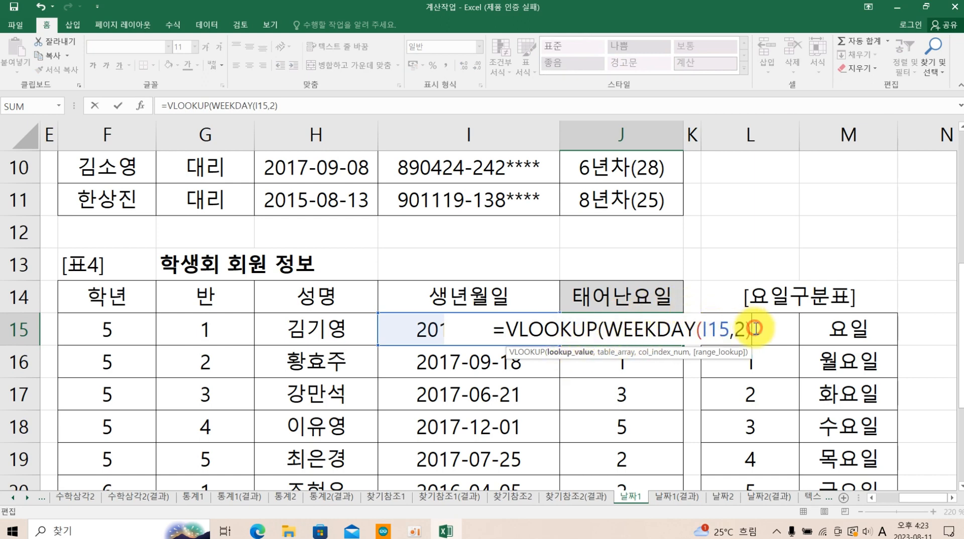
Set the VLOOKUP table range to the 요일구분표 cells L15:M22 as the absolute reference $L$15:$M$22.
{"action": "type", "text": ","}
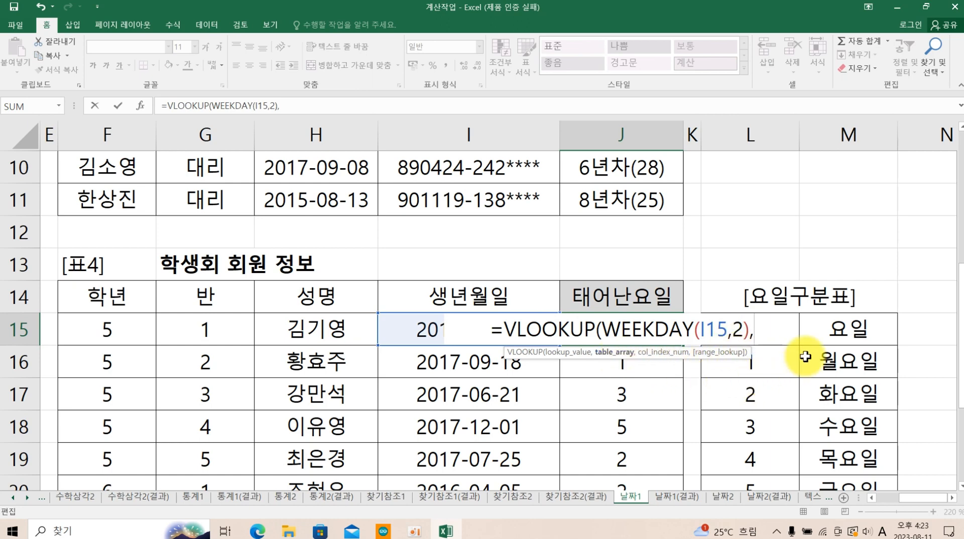
{"action": "scroll", "coordinate": [803, 359], "scroll_direction": "down", "scroll_amount": 2}
{"action": "left_click_drag", "start_coordinate": [803, 362], "coordinate": [785, 222]}
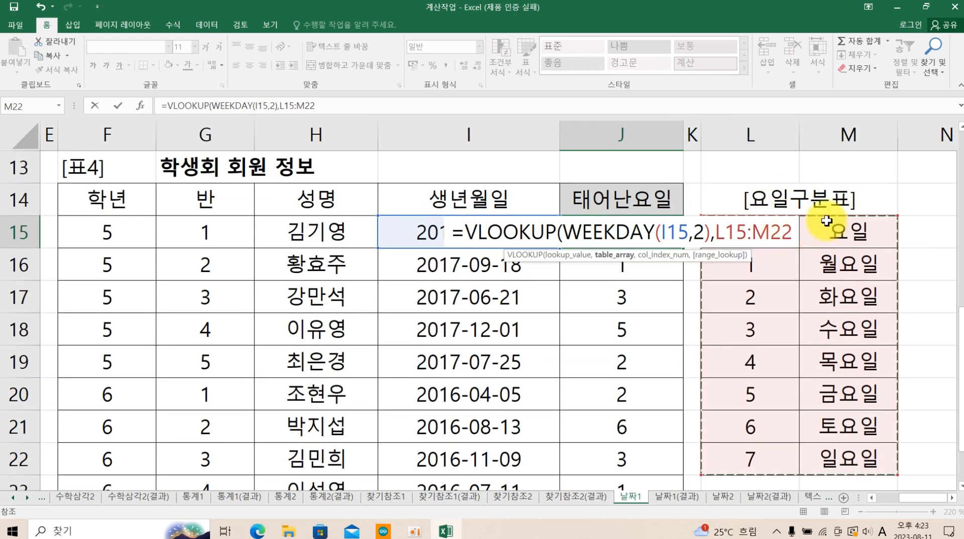
{"action": "key", "text": "F4"}
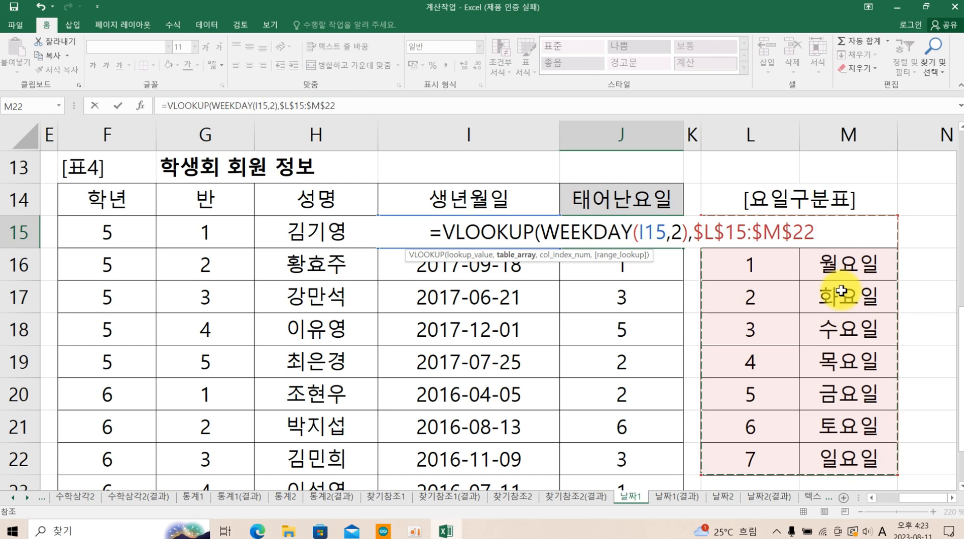
Complete the J15 VLOOKUP with column index 2 and exact match (FALSE), close the parenthesis and enter it.
{"action": "type", "text": ","}
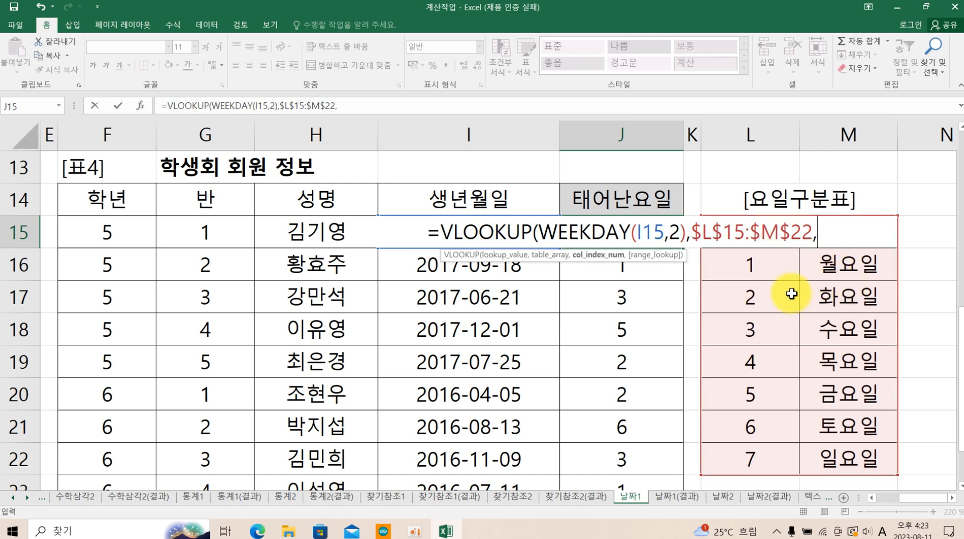
{"action": "type", "text": "2"}
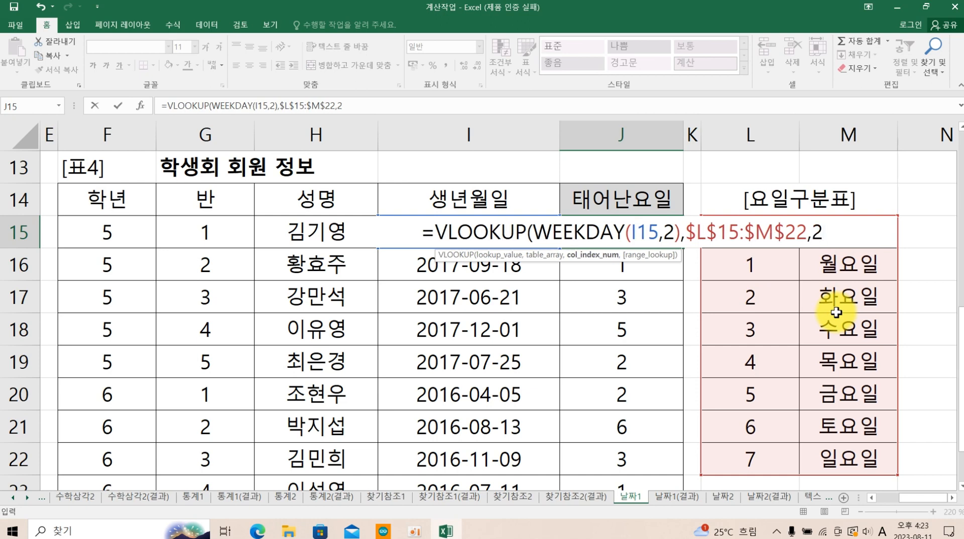
{"action": "type", "text": ","}
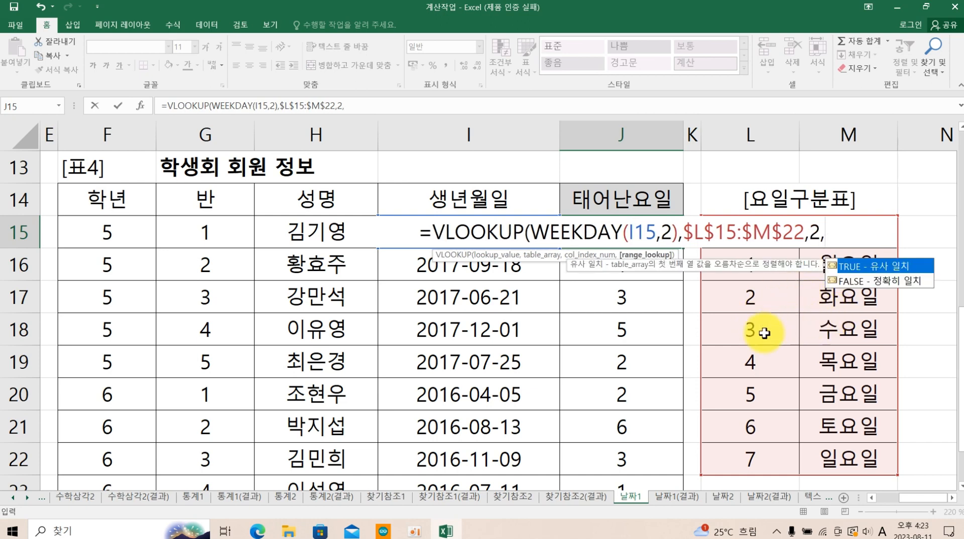
{"action": "double_click", "coordinate": [850, 289]}
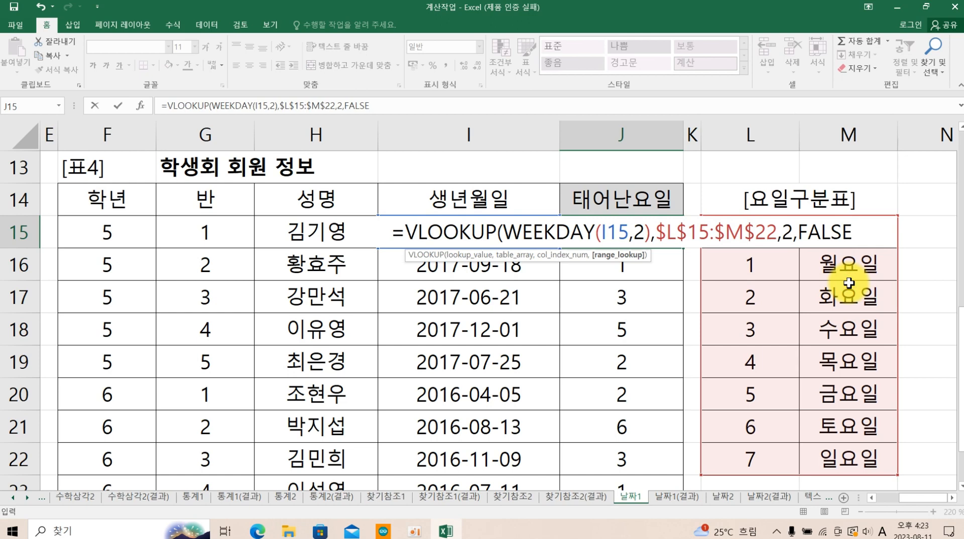
{"action": "type", "text": ")"}
{"action": "key", "text": "Return"}
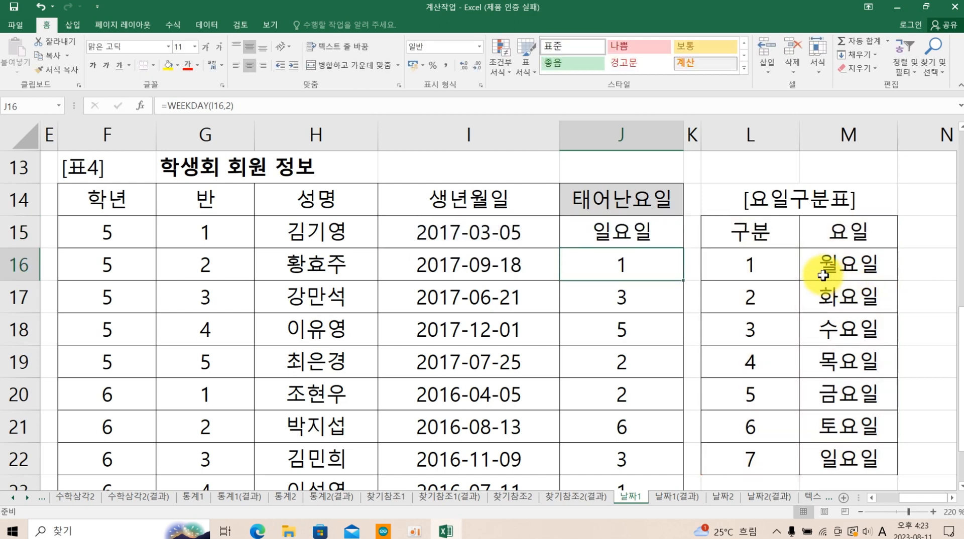
Fill the VLOOKUP formula from J15 down the 태어난요일 column to J24, and reopen J15 to review its formula.
{"action": "left_click", "coordinate": [651, 236]}
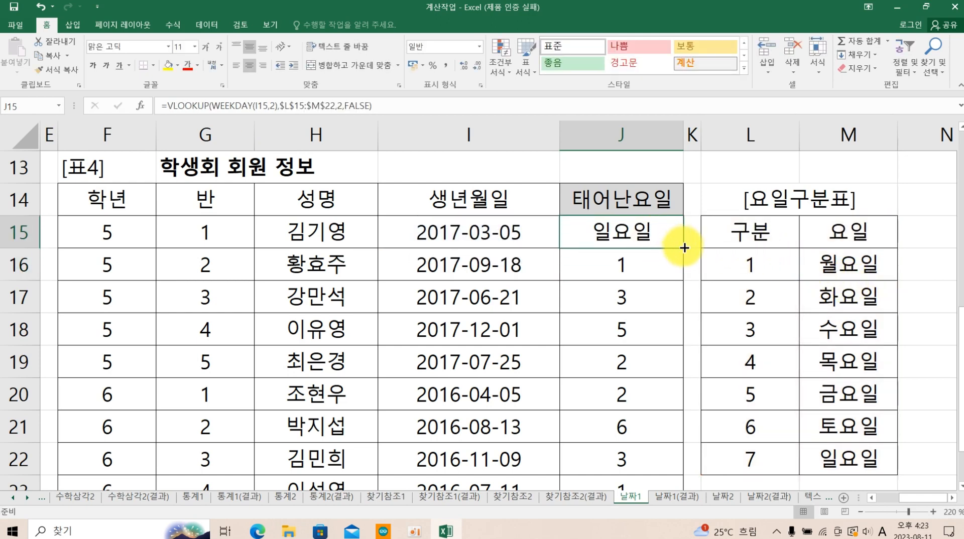
{"action": "left_click_drag", "start_coordinate": [683, 248], "coordinate": [636, 426]}
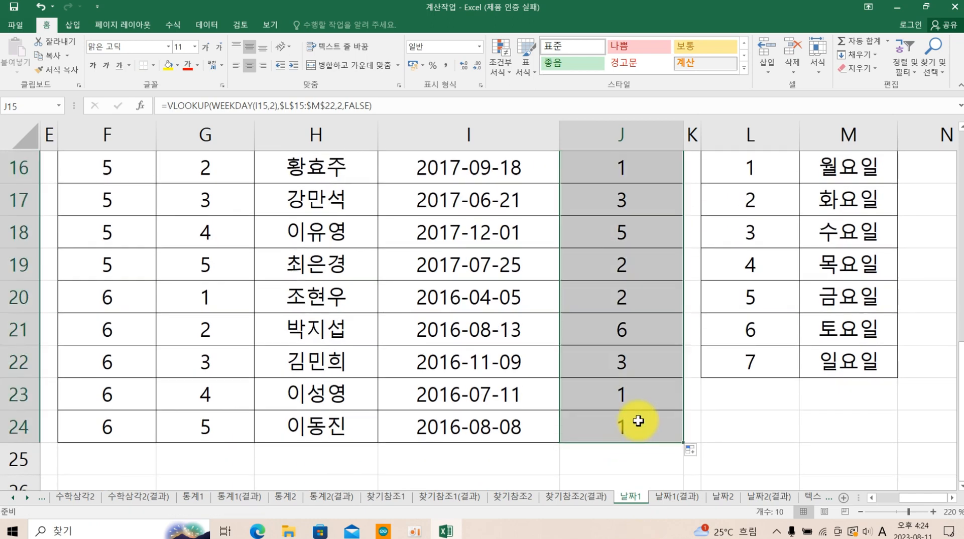
{"action": "scroll", "coordinate": [708, 393], "scroll_direction": "up", "scroll_amount": 2}
{"action": "double_click", "coordinate": [654, 329]}
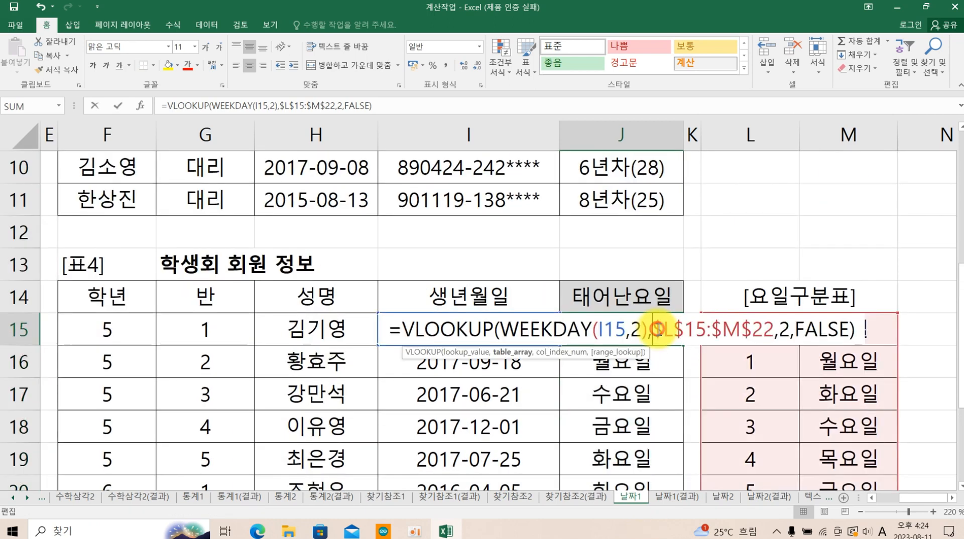
{"action": "left_click", "coordinate": [860, 331]}
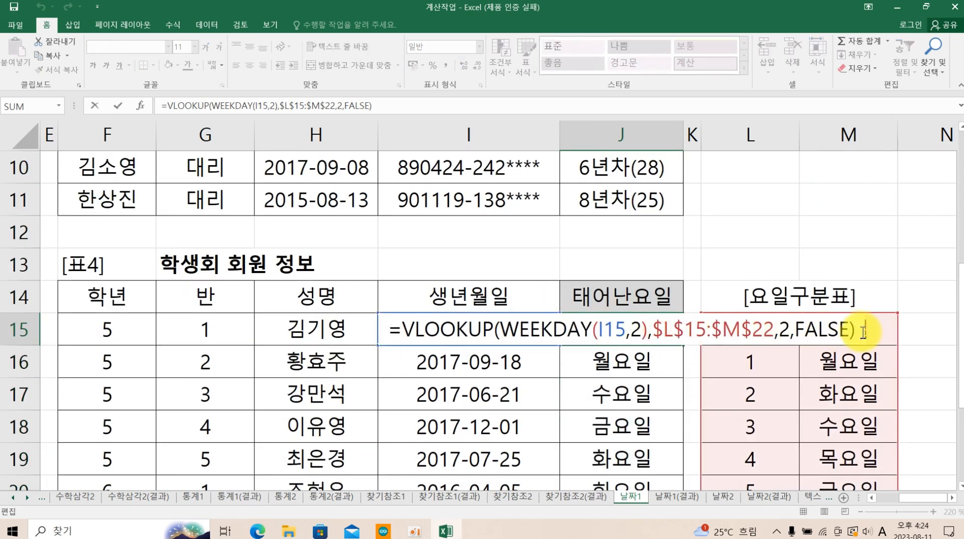